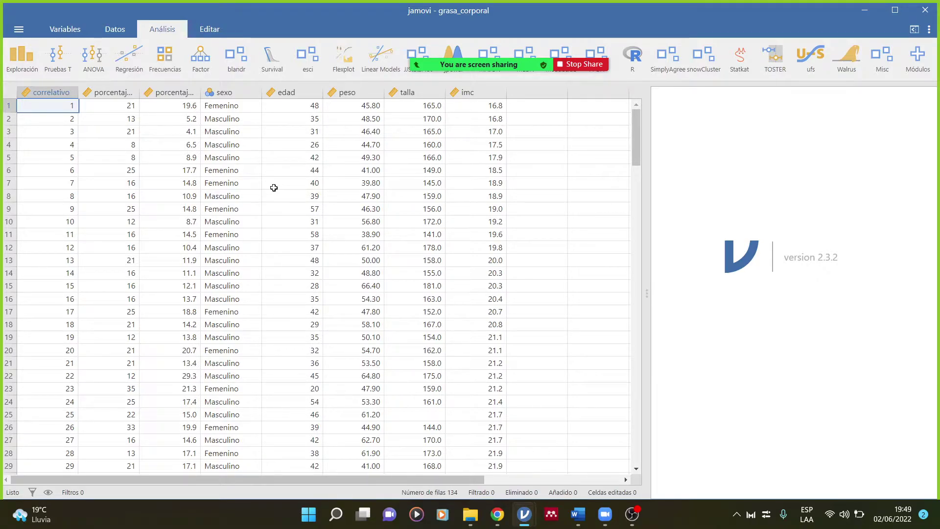
Widen the porcentaje_grasa_bio and porcentaje_grasa_pliegues columns so that their full names are readable
left_click_drag(201, 93, 297, 93)
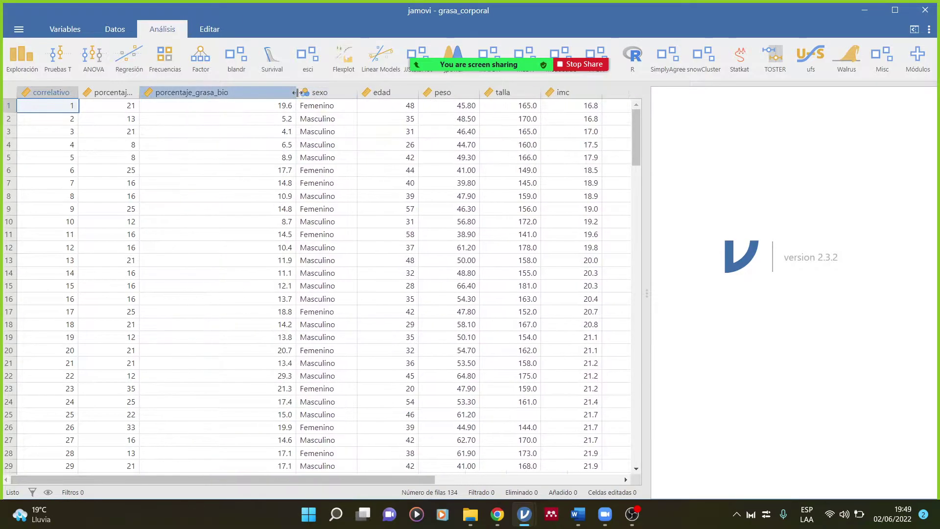
left_click_drag(140, 92, 211, 92)
left_click(153, 98)
left_click(150, 122)
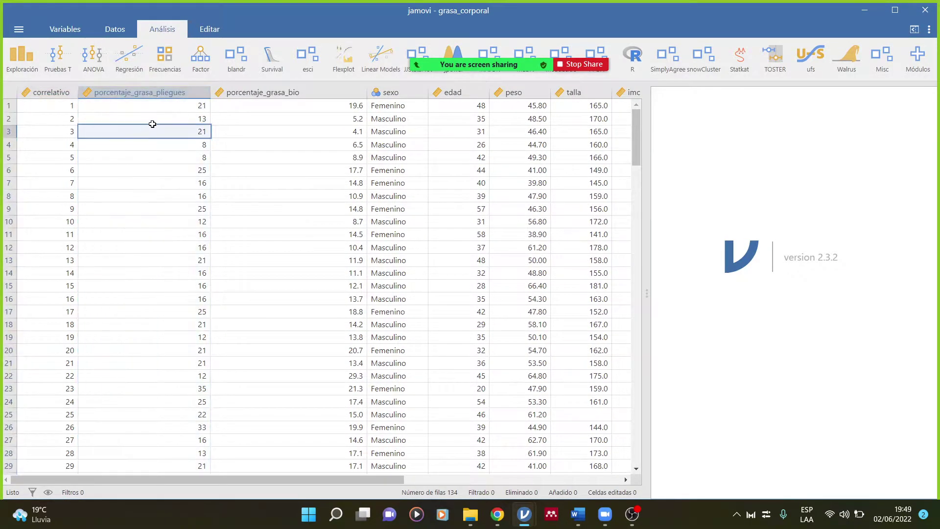
Look through the data rows of the porcentaje_grasa_pliegues and porcentaje_grasa_bio columns
left_click(170, 96)
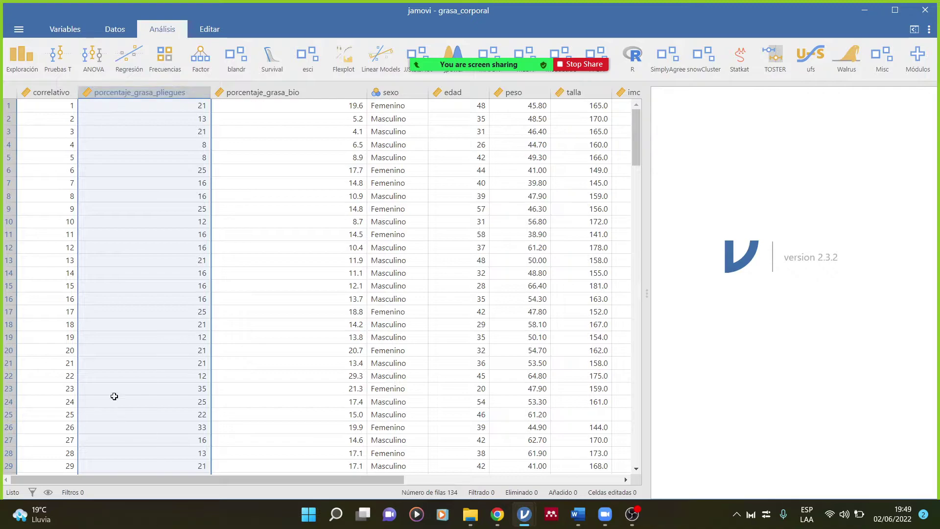
scroll(111, 349, "down", 5)
scroll(111, 350, "down", 12)
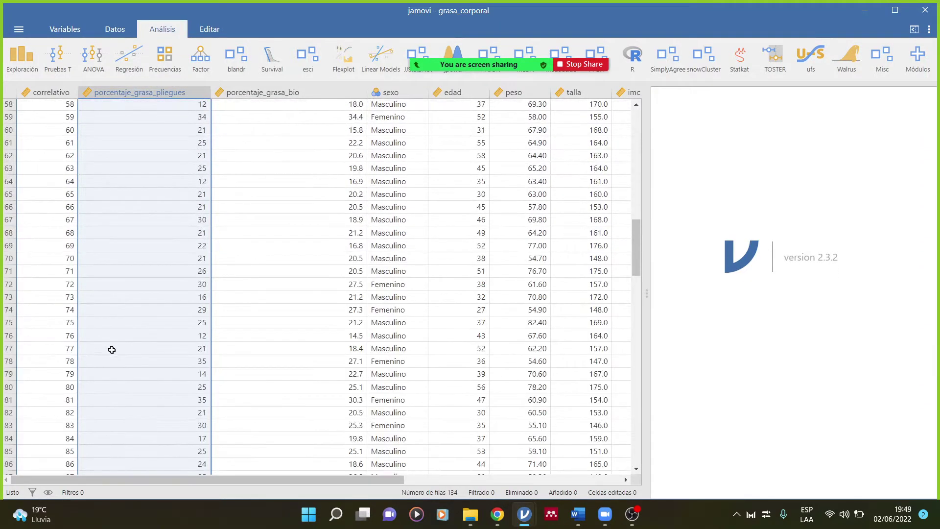
scroll(111, 350, "down", 10)
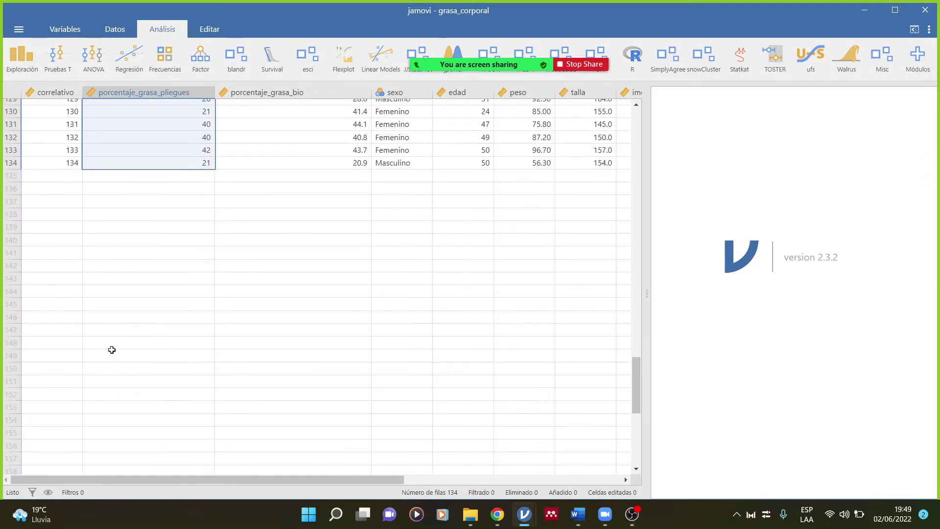
scroll(112, 350, "up", 4)
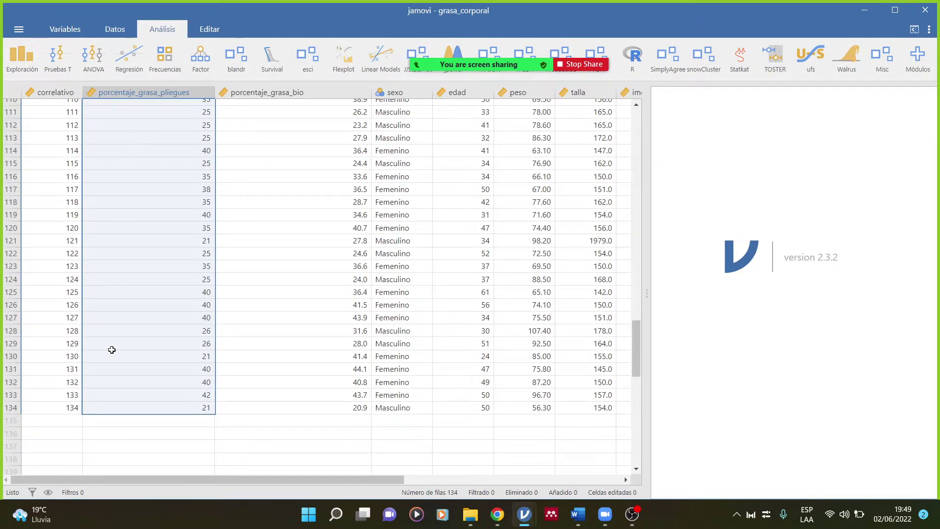
scroll(111, 350, "up", 7)
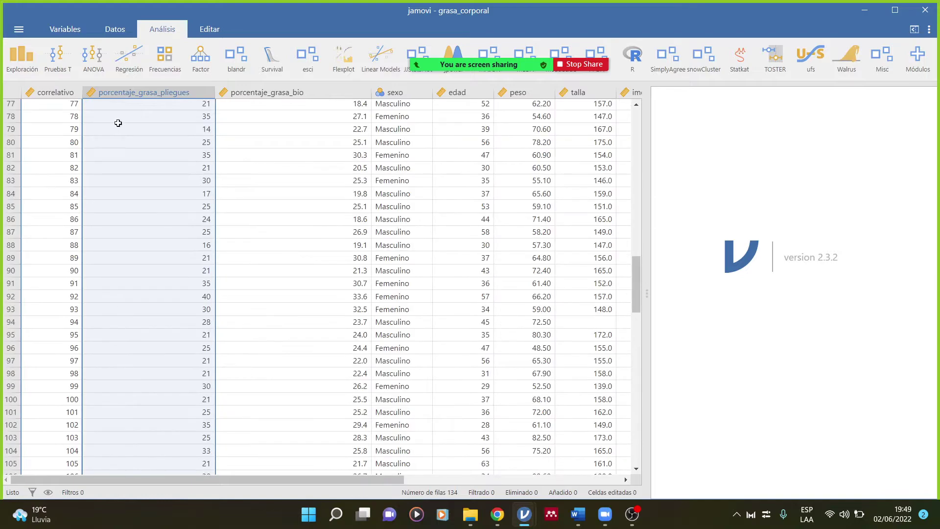
left_click(300, 92)
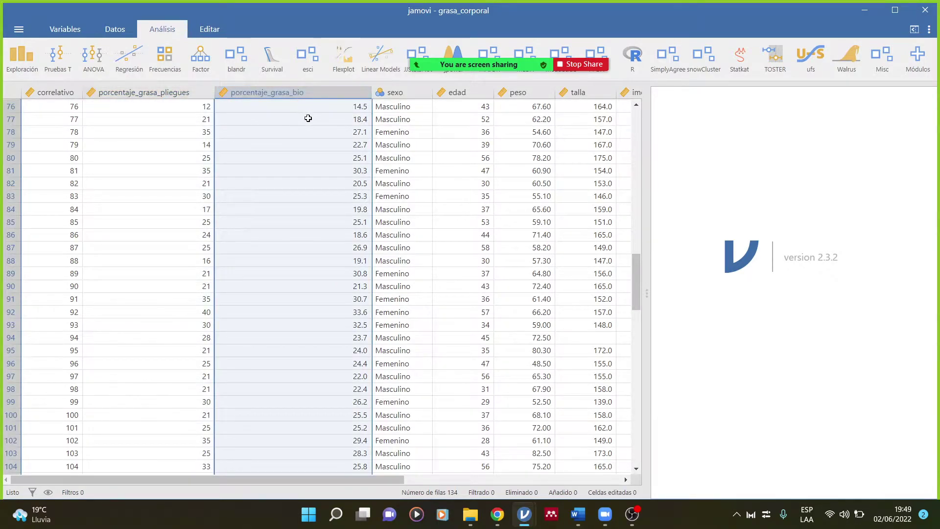
left_click(179, 94)
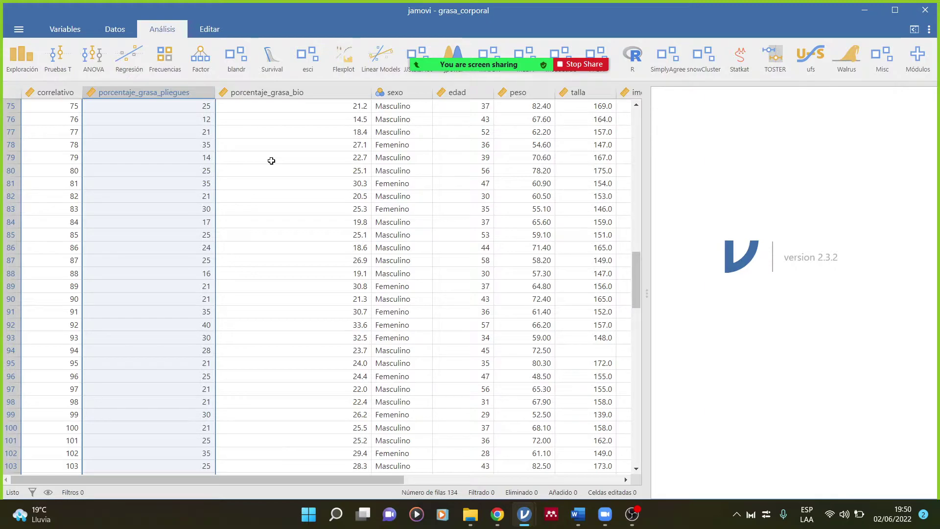
Examine the variable settings and descriptions of porcentaje_grasa_pliegues and porcentaje_grasa_bio alongside their data
double_click(172, 92)
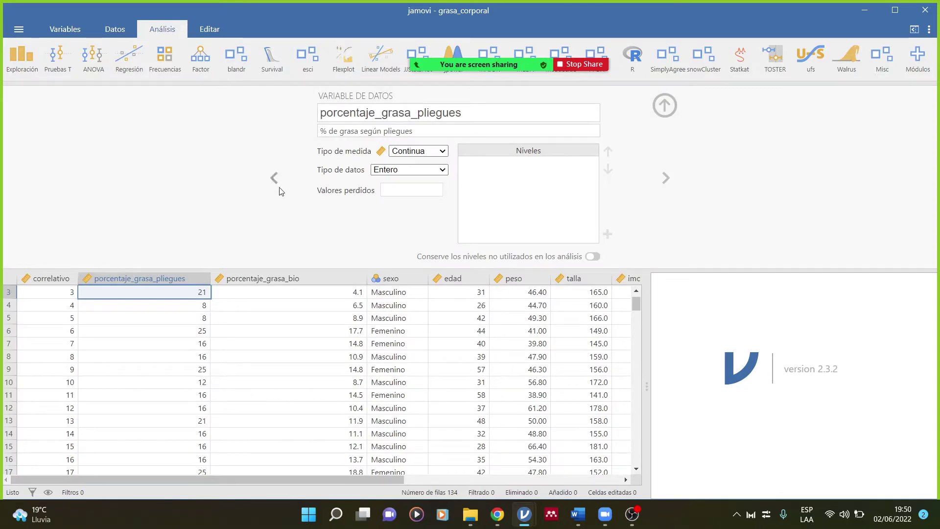
left_click(290, 279)
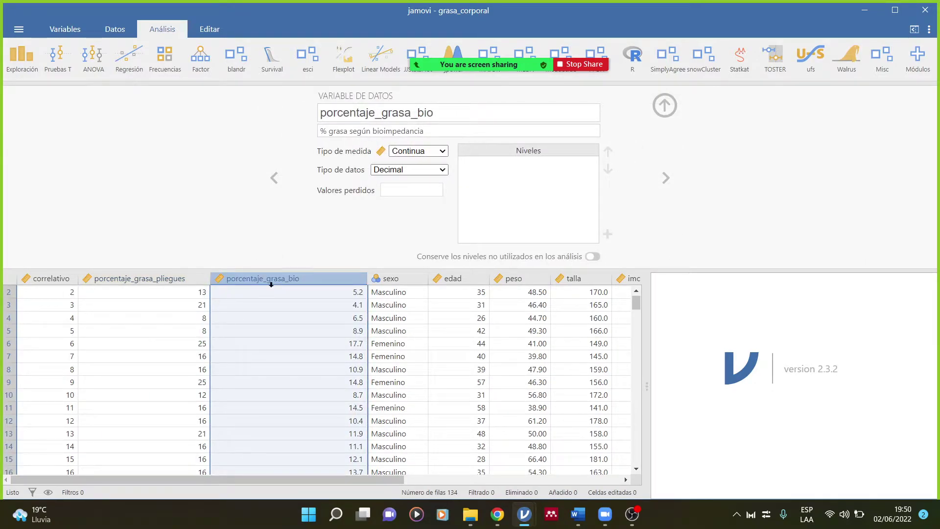
scroll(167, 336, "down", 5)
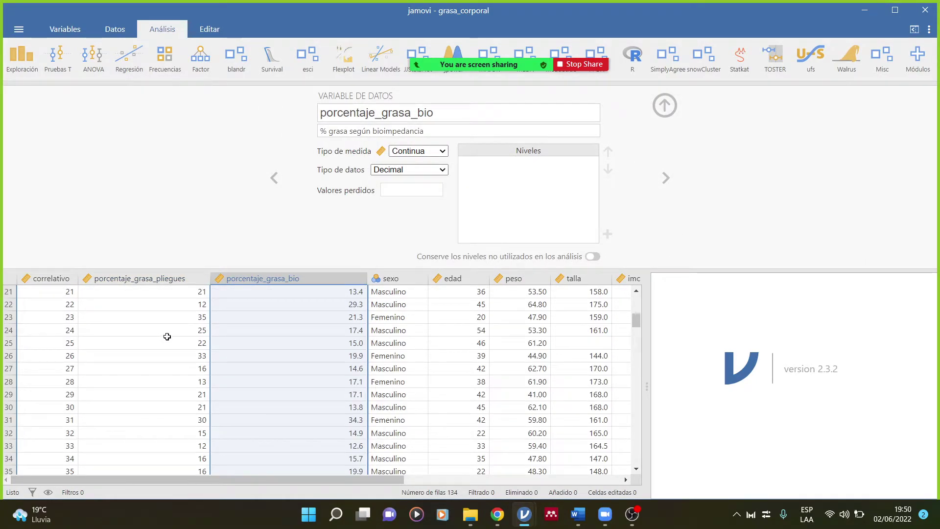
scroll(167, 337, "down", 5)
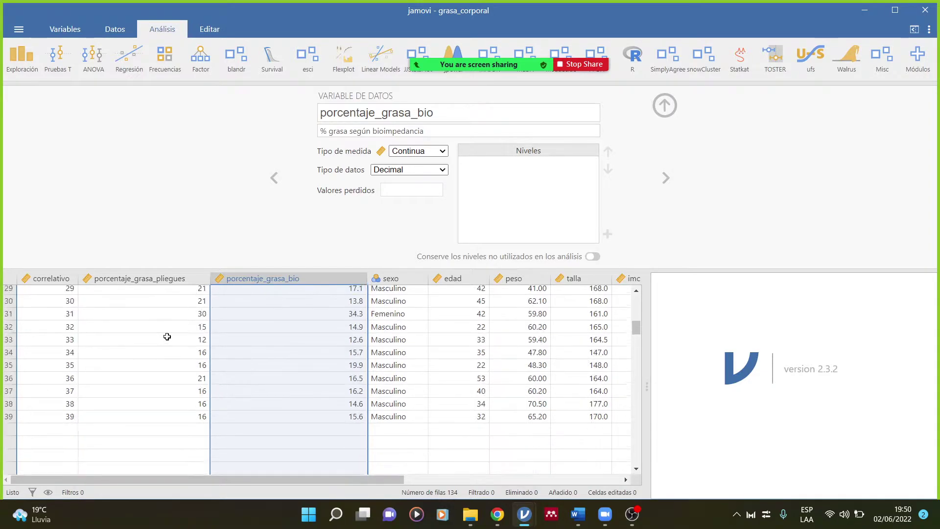
scroll(167, 336, "down", 5)
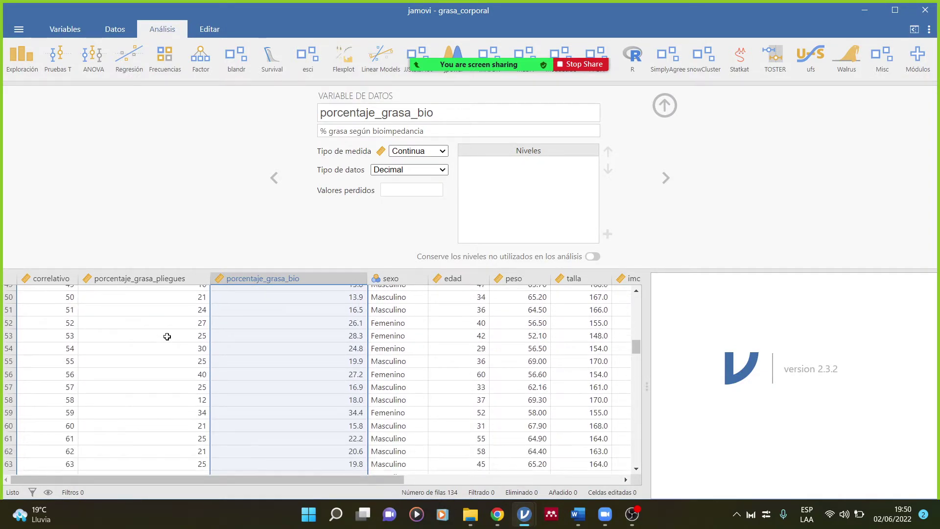
left_click(154, 286)
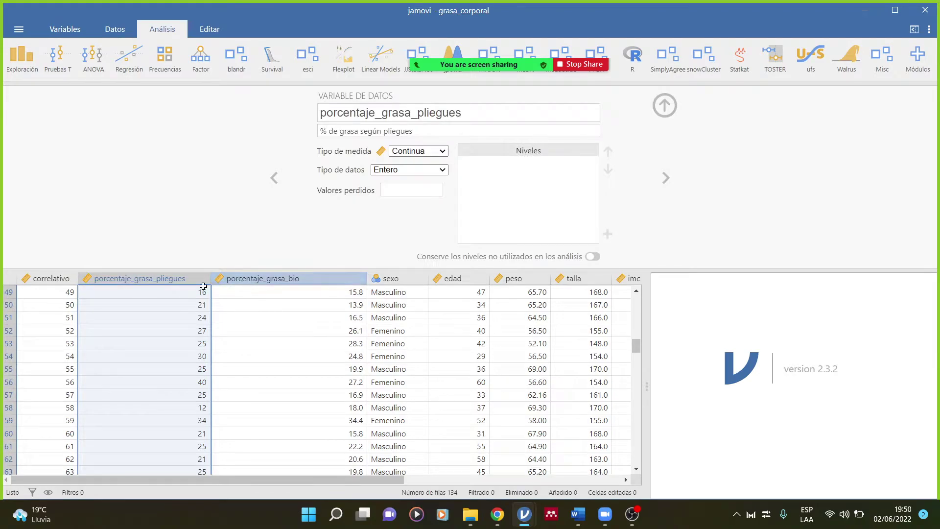
left_click(259, 284)
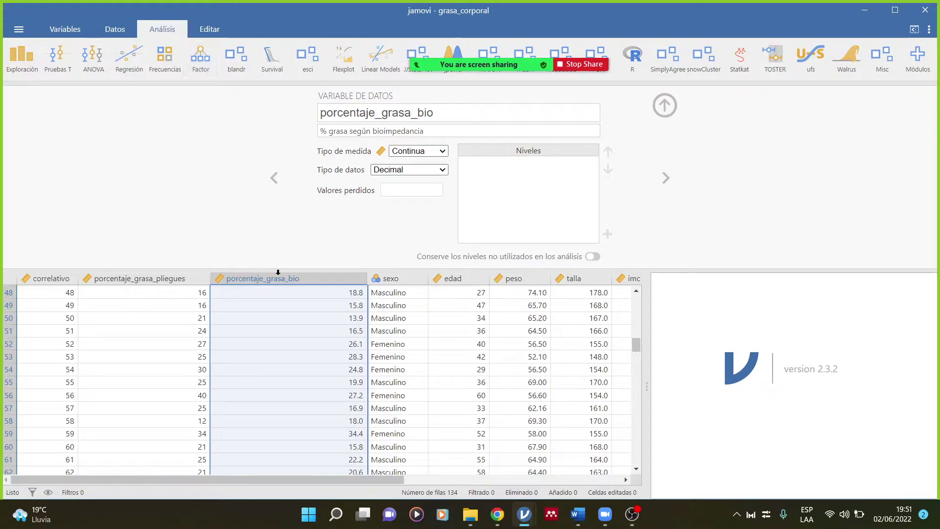
Create a Flexplot with porcentaje_grasa_pliegues as the outcome variable and porcentaje_grasa_bio as the predictor variable
mouse_move(349, 6)
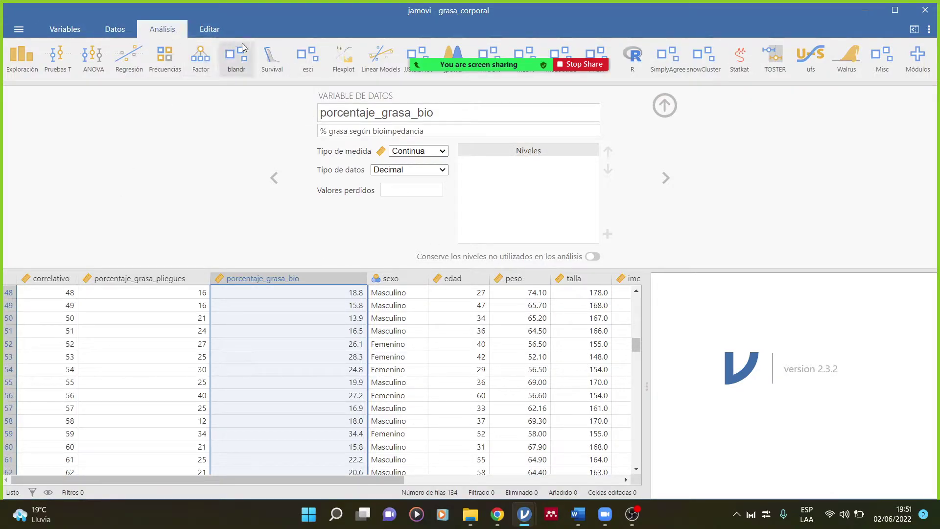
mouse_move(408, 22)
left_click_drag(444, 32, 567, 171)
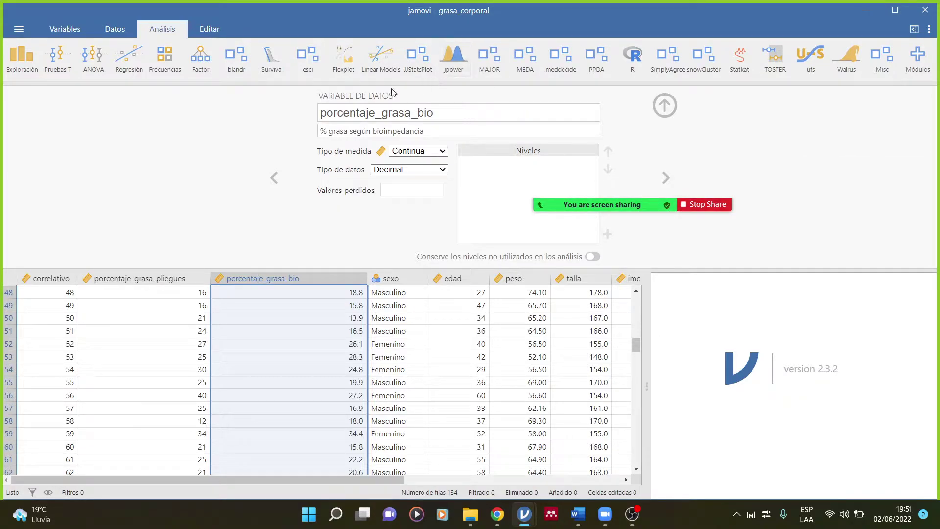
left_click(343, 58)
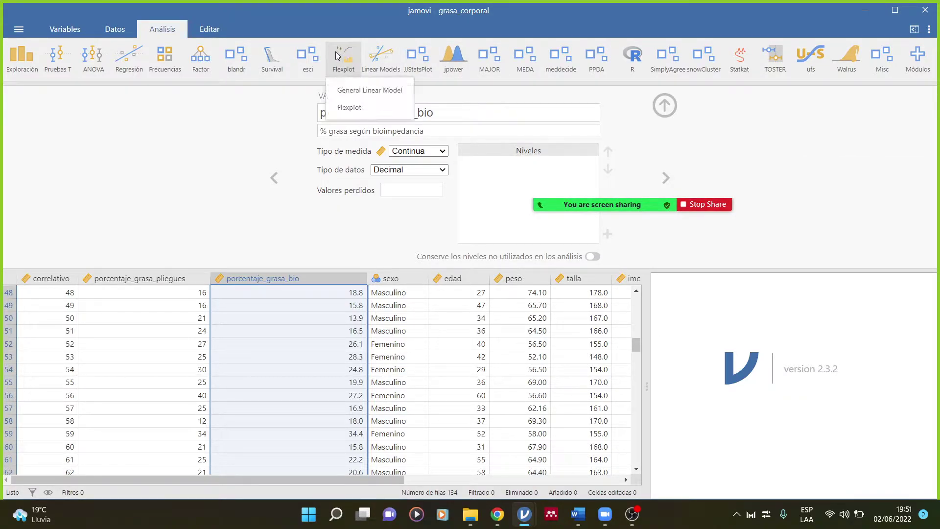
left_click(355, 106)
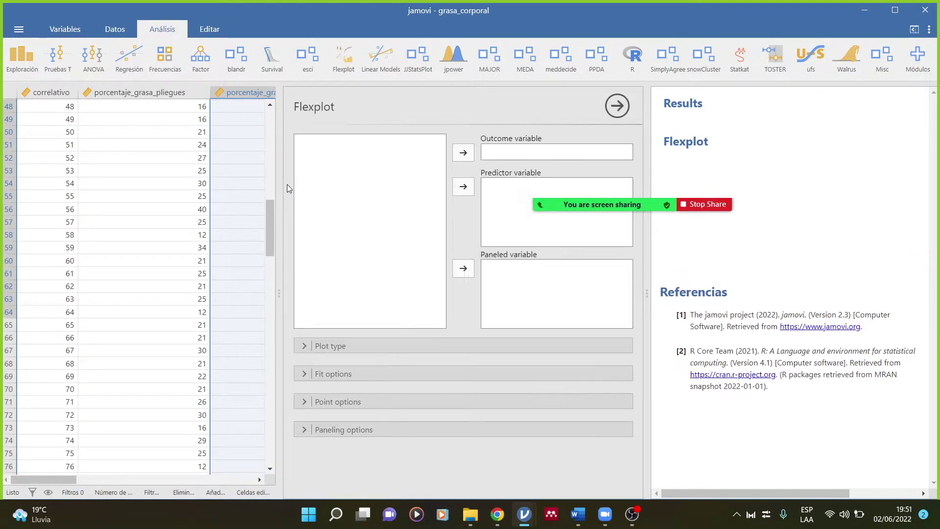
left_click(346, 162)
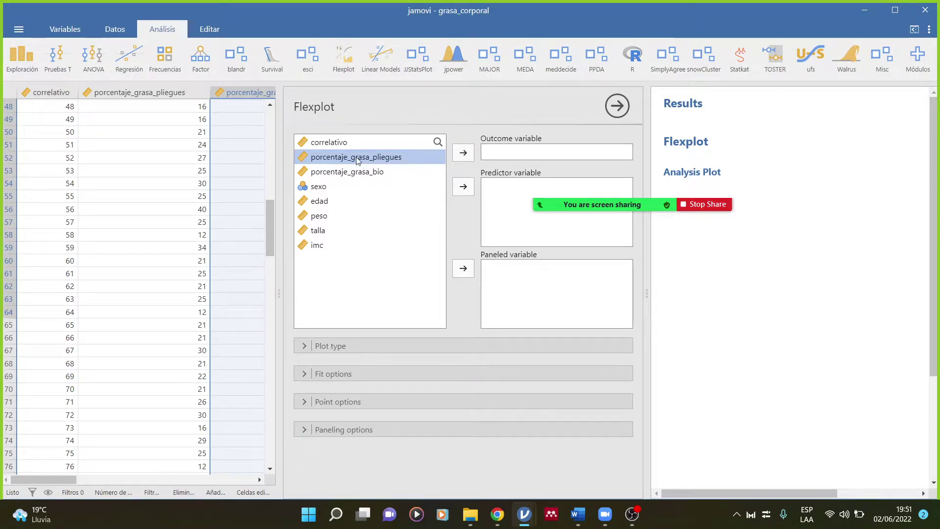
left_click(461, 157)
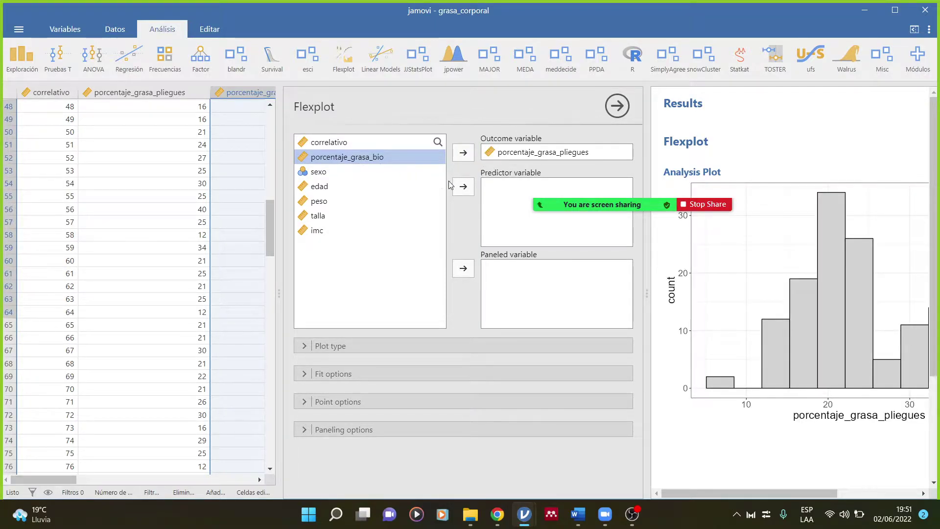
left_click(463, 186)
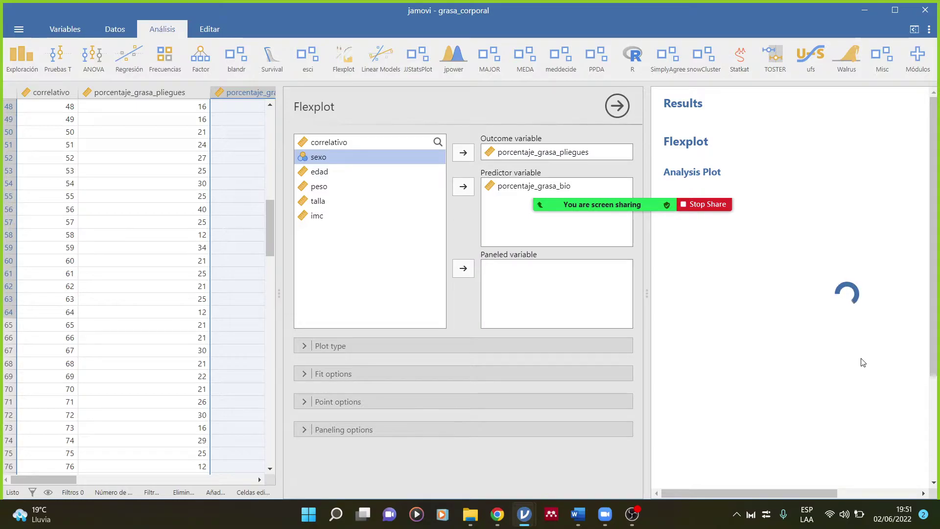
Widen the results area to show the whole scatterplot and move the screen-sharing bar off the plot
left_click_drag(642, 257, 493, 258)
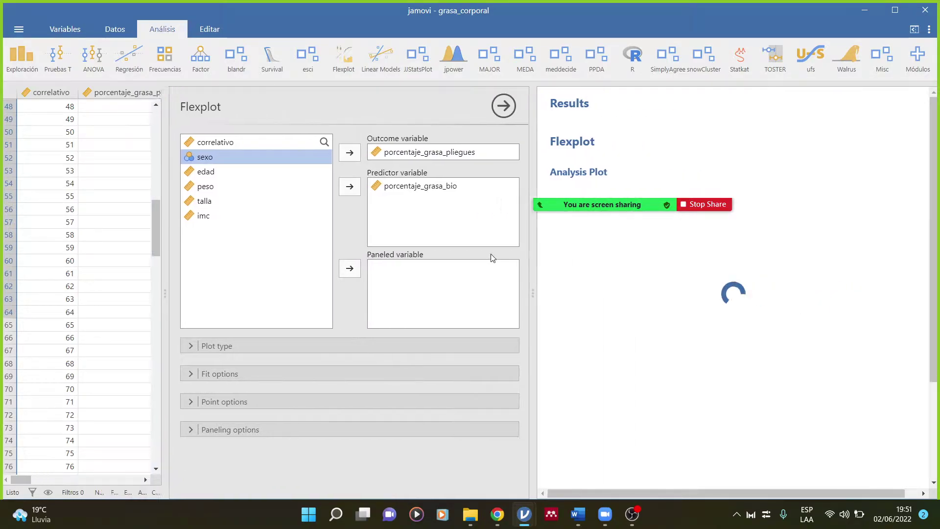
scroll(643, 338, "down", 2)
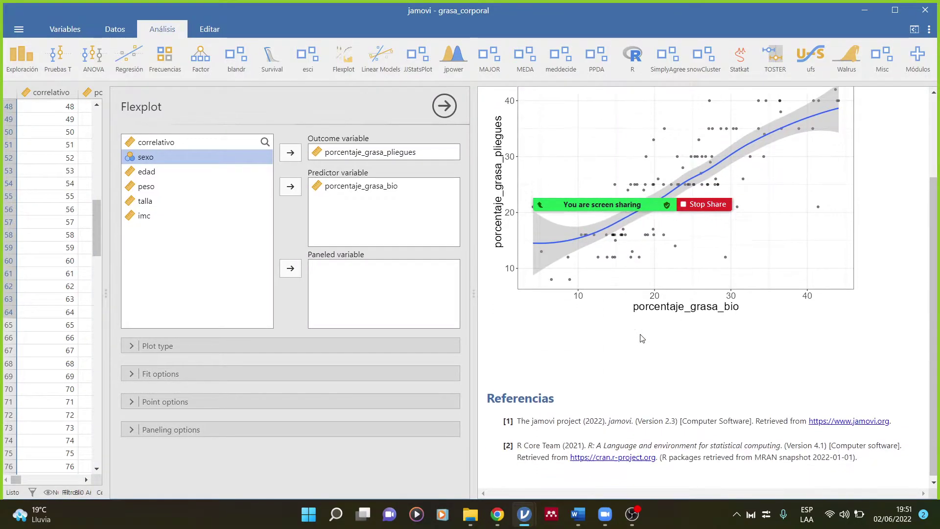
scroll(643, 338, "up", 2)
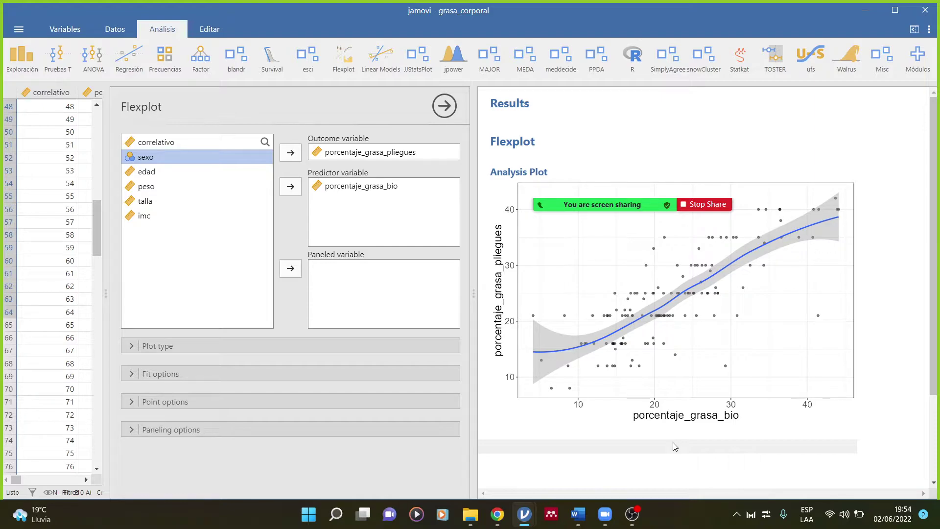
mouse_move(625, 198)
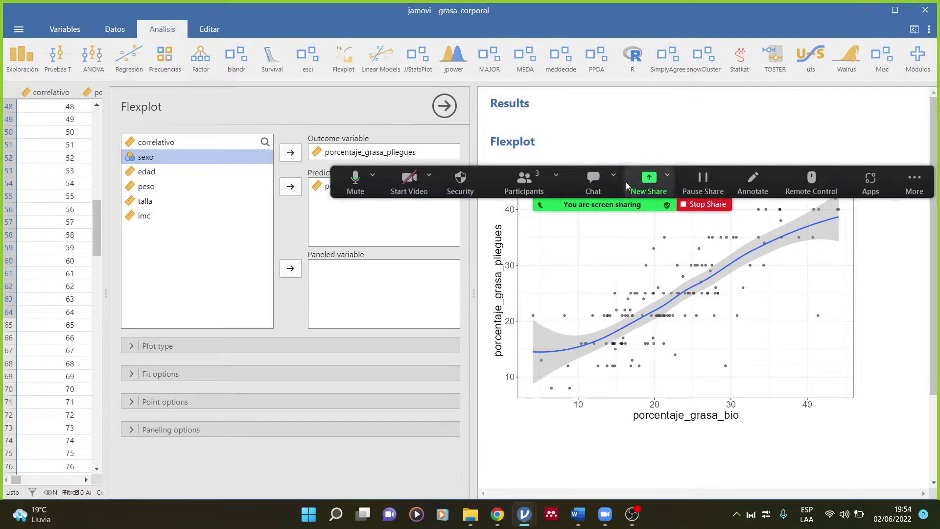
left_click_drag(622, 171, 527, 23)
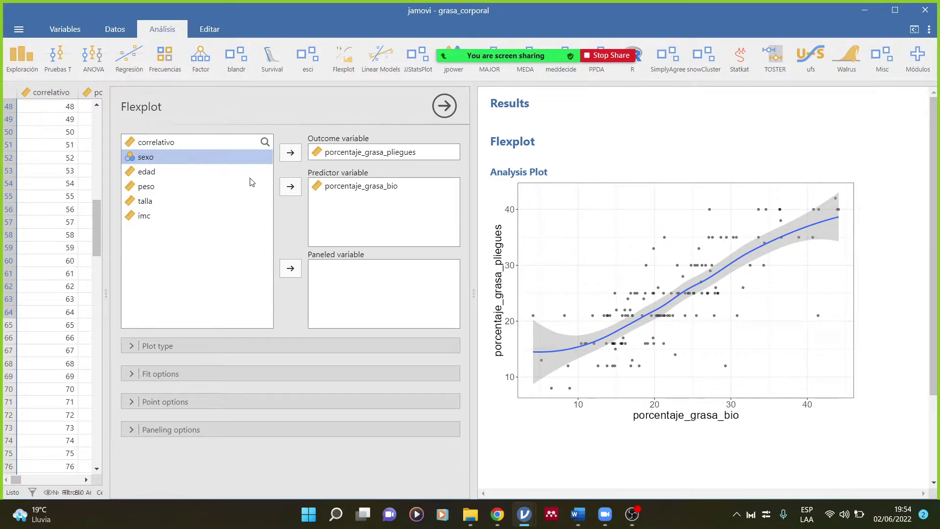
left_click(290, 189)
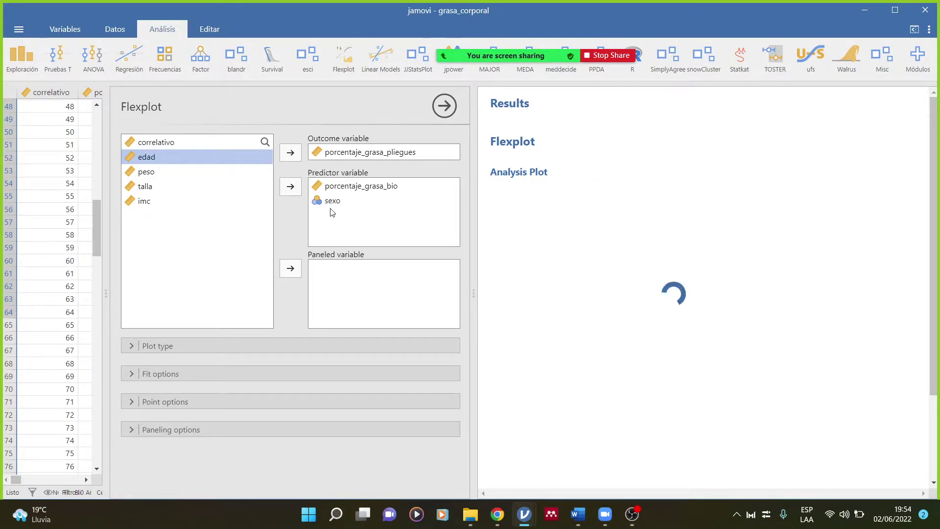
left_click(327, 201)
left_click(290, 191)
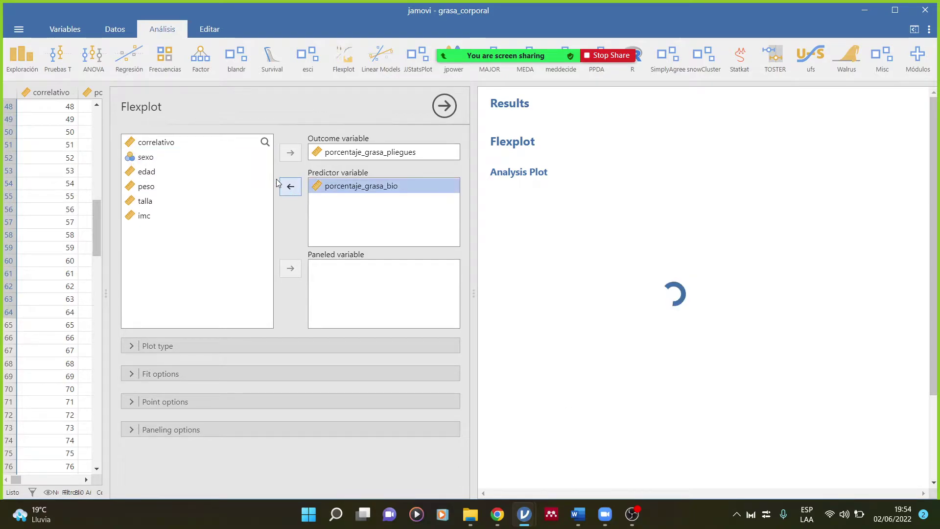
Panel the Flexplot by sexo and enable the Difference plot (related t) type
left_click(137, 156)
left_click(292, 270)
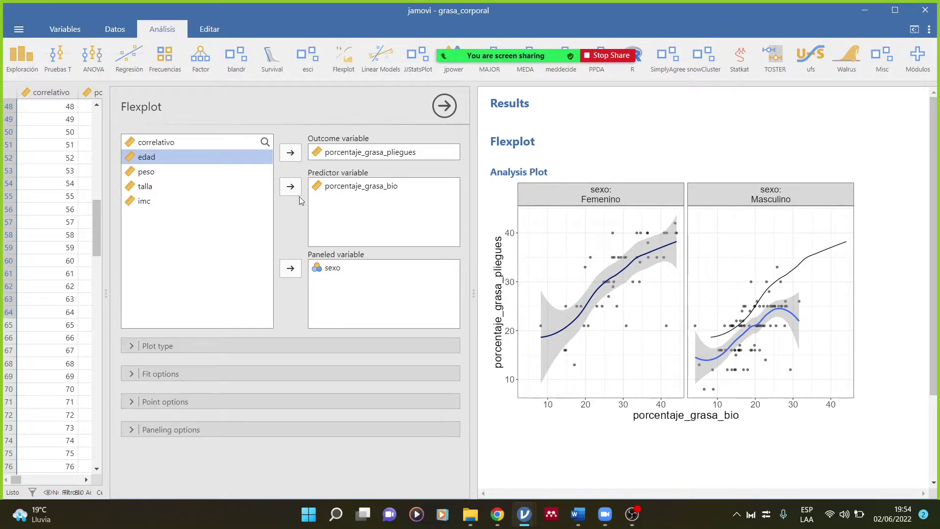
left_click(129, 347)
left_click(126, 384)
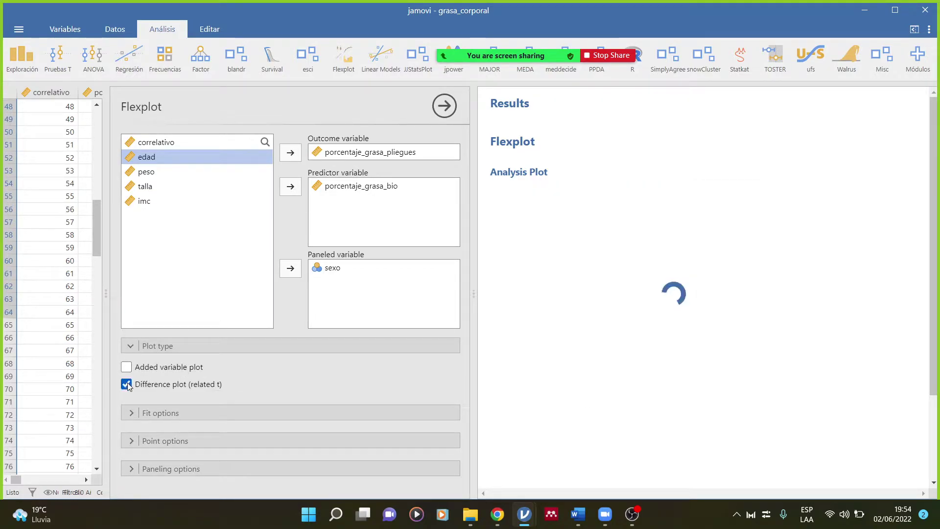
Try the Added variable plot type, look at the resulting graph and turn the option off again
left_click(131, 366)
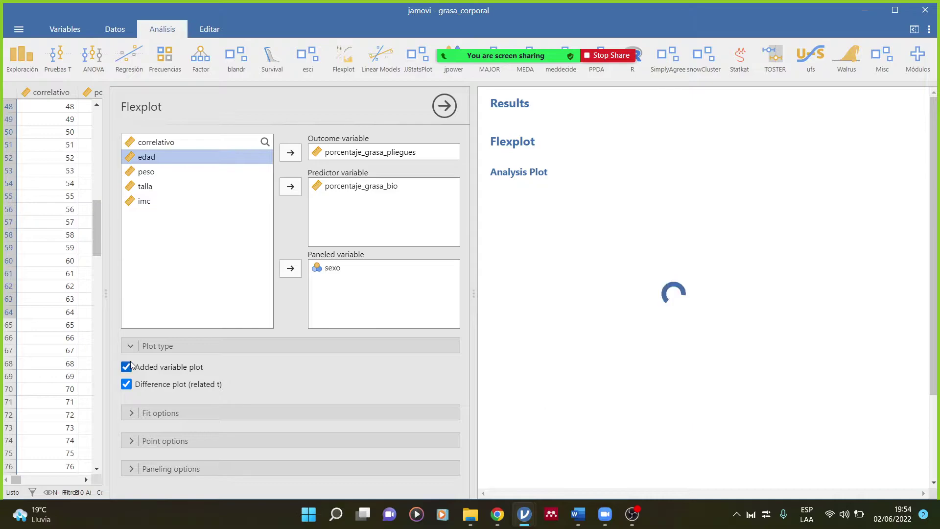
scroll(660, 342, "down", 3)
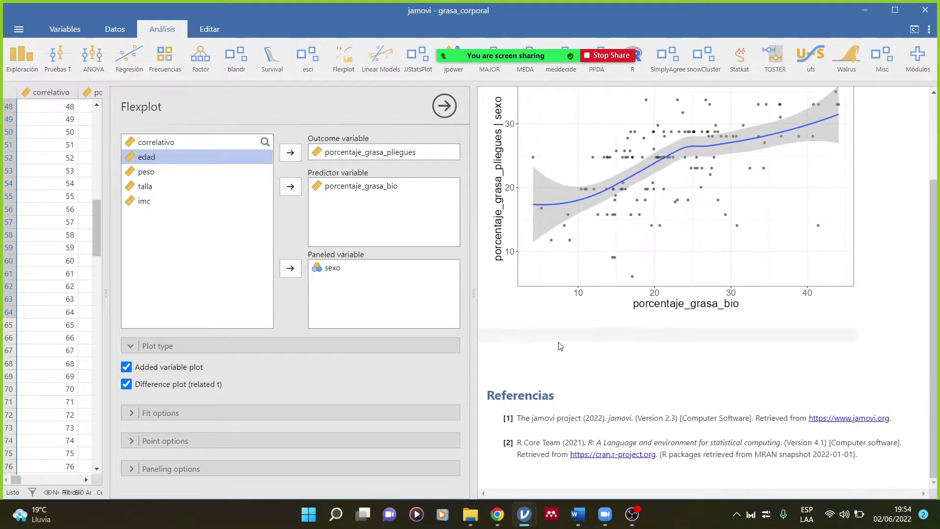
left_click(126, 367)
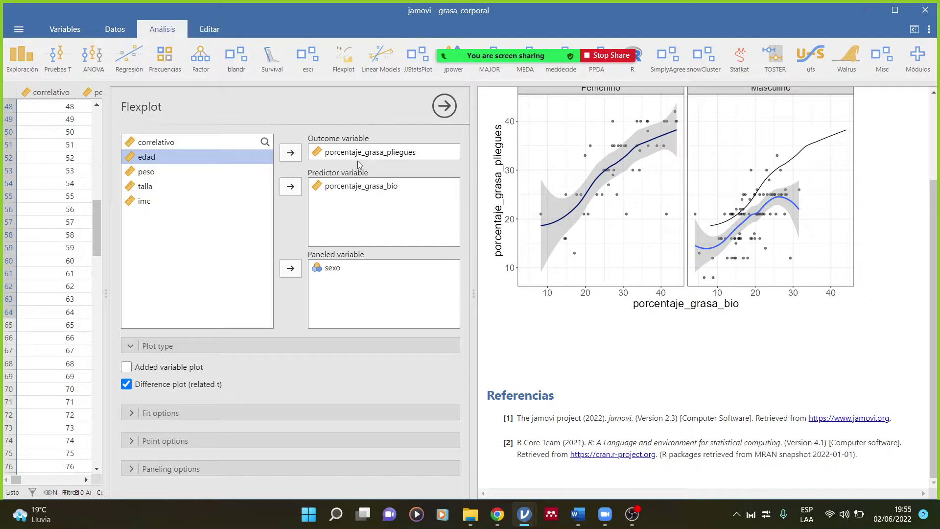
Add edad as a second predictor variable in the Flexplot alongside porcentaje_grasa_bio
left_click(375, 153)
scroll(712, 206, "up", 3)
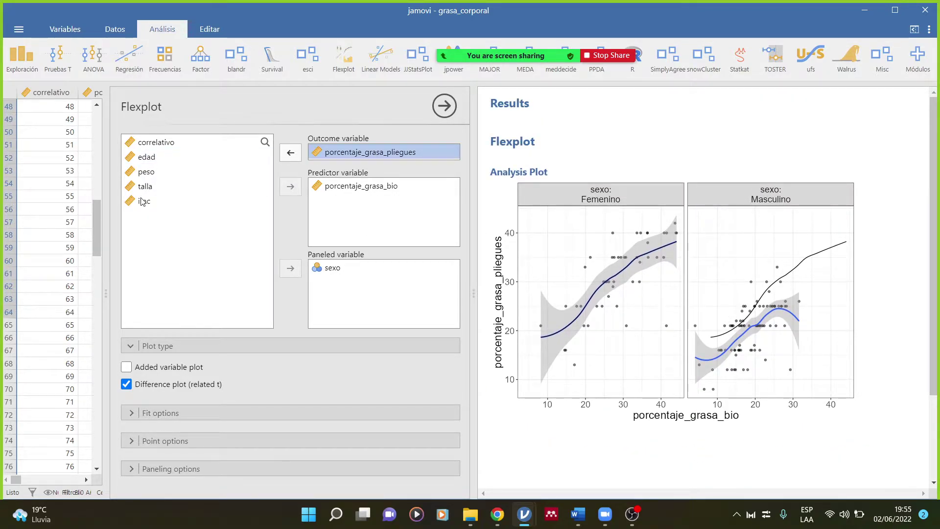
left_click(149, 173)
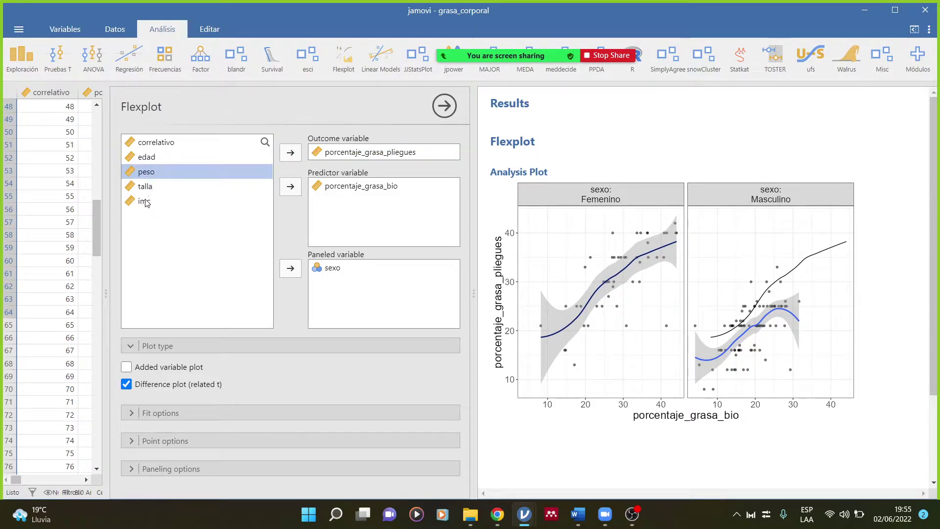
left_click(145, 203)
left_click(146, 158)
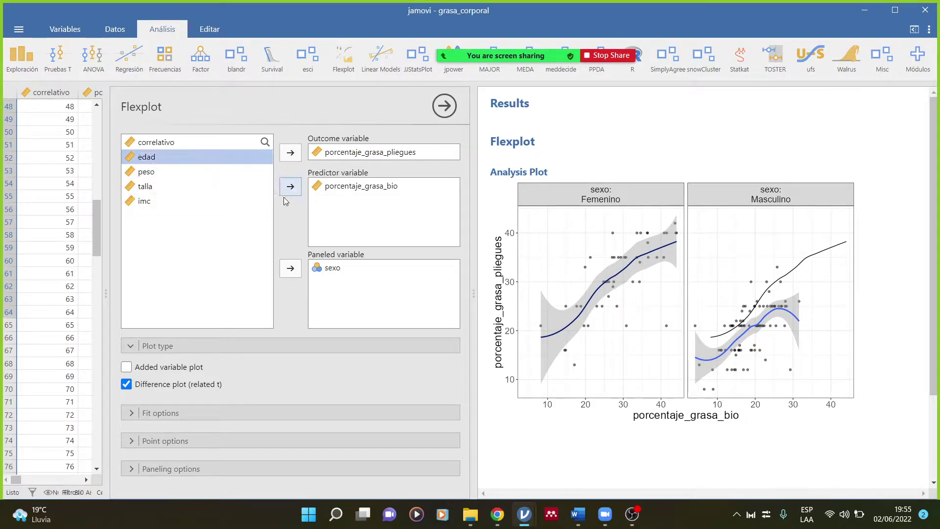
left_click(291, 186)
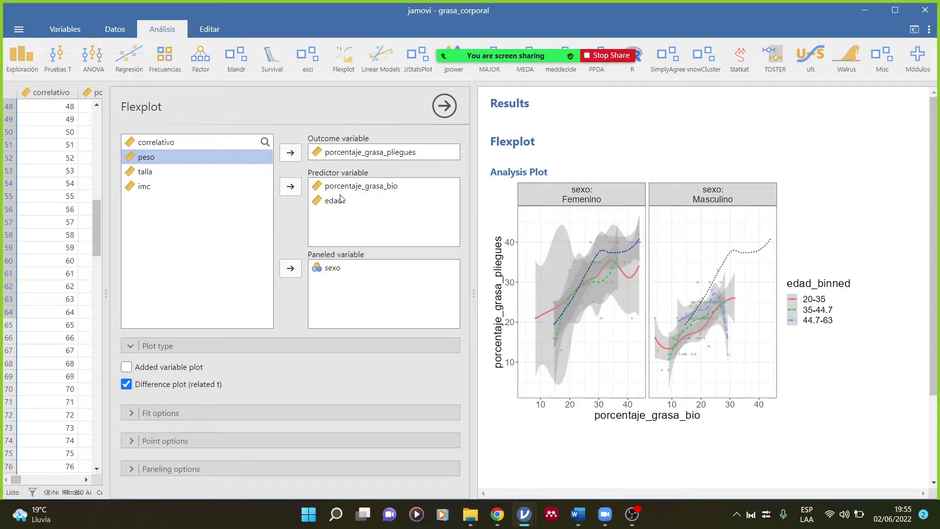
Remove sexo from the Flexplot's paneled variables
left_click(387, 191)
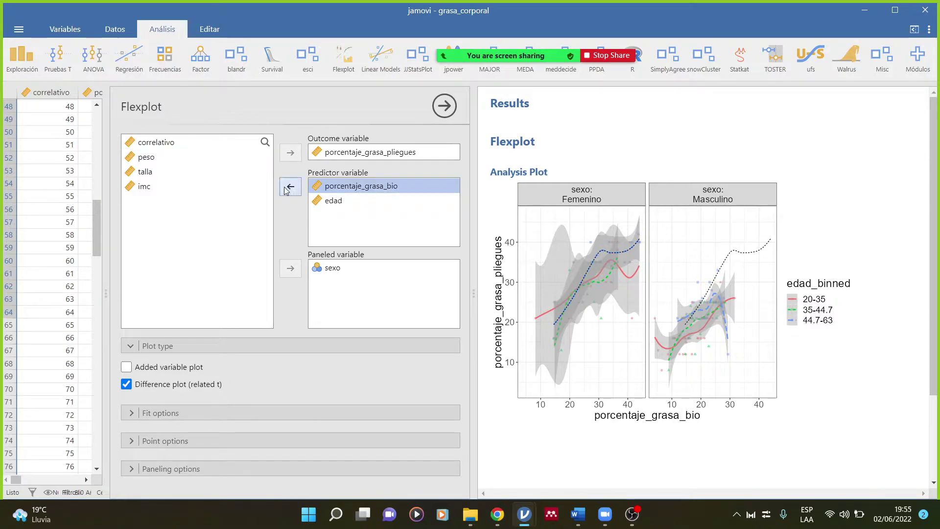
left_click(328, 271)
left_click(290, 268)
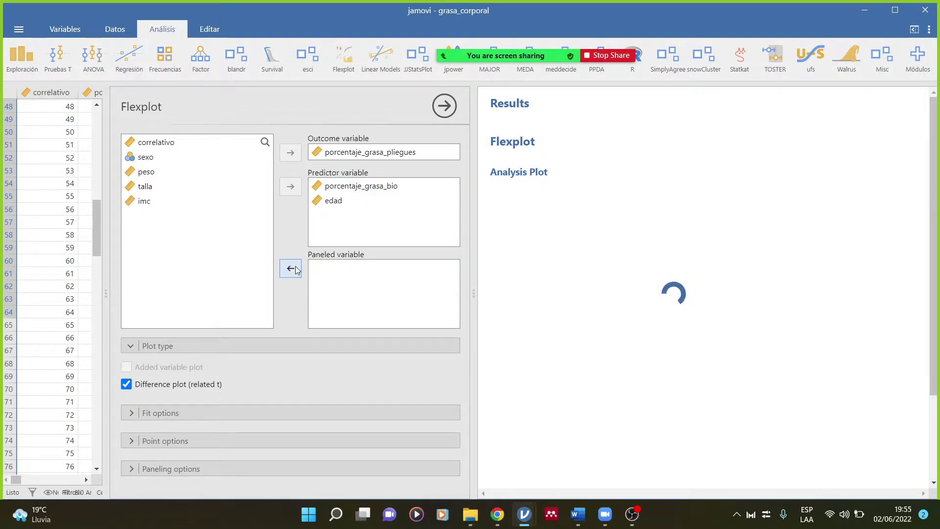
Take porcentaje_grasa_bio out of the Flexplot's predictors and add imc as a predictor alongside edad
left_click(327, 191)
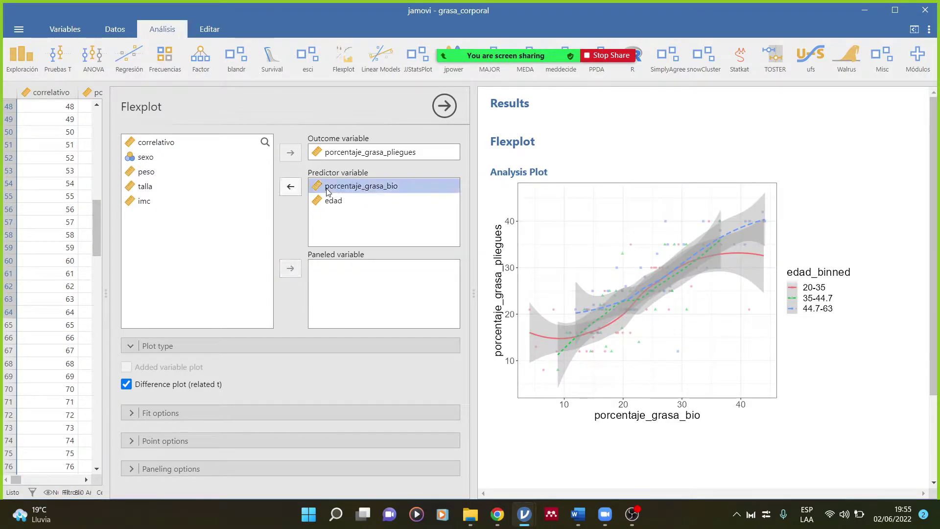
left_click(291, 189)
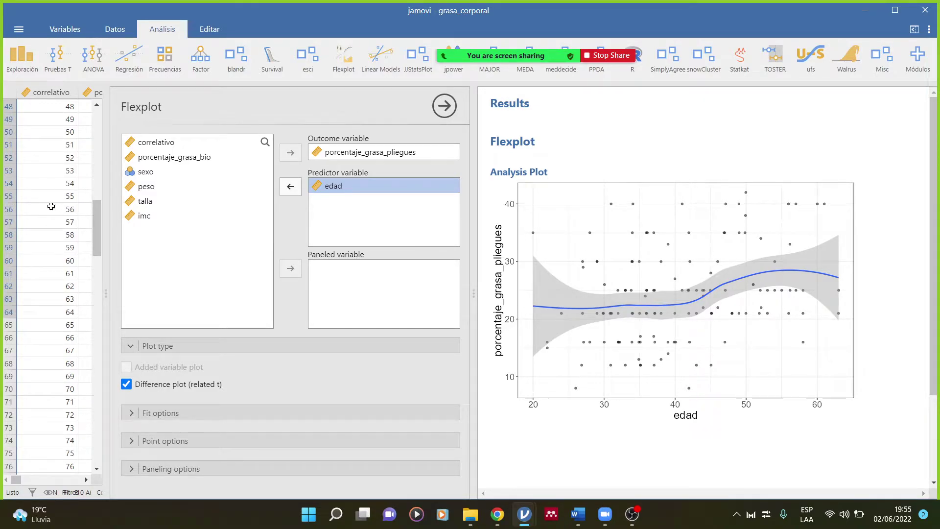
left_click(131, 220)
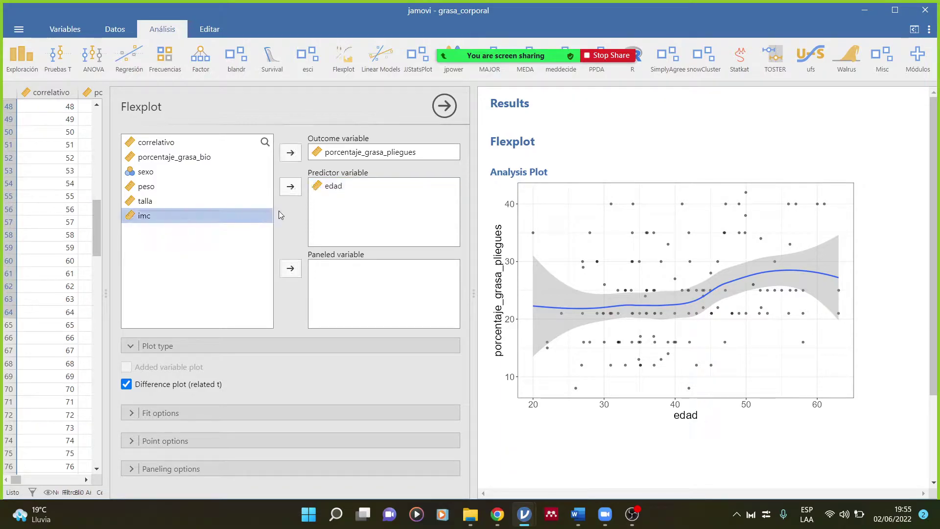
left_click(291, 186)
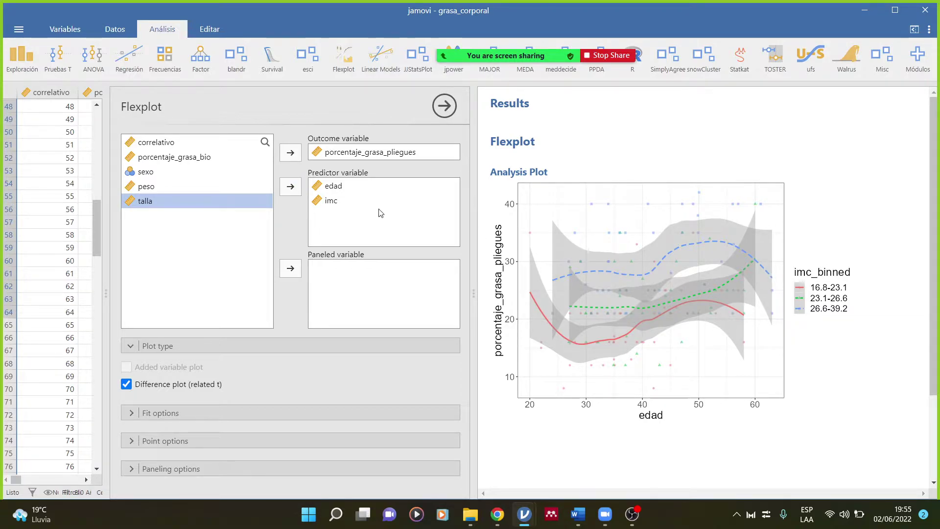
Remove edad and imc from the Flexplot's predictors and set porcentaje_grasa_bio as the only predictor
left_click(327, 188)
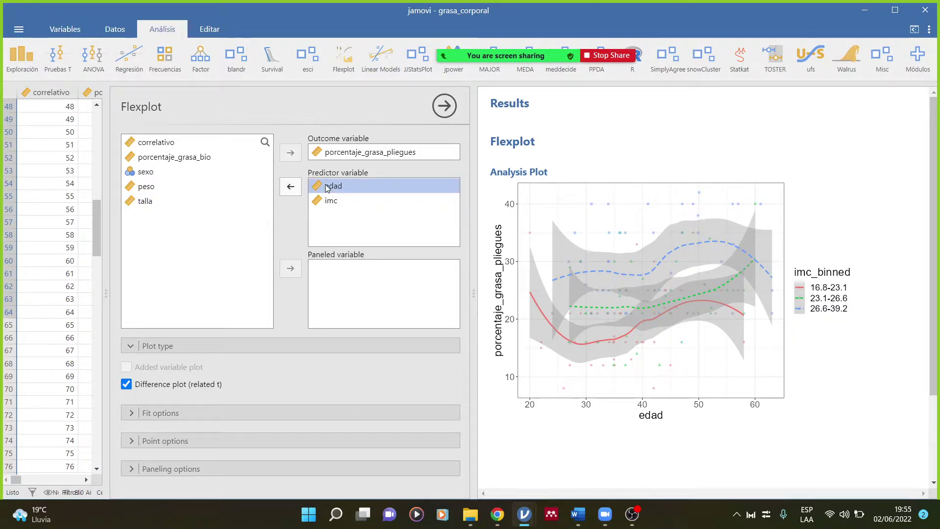
left_click(291, 186)
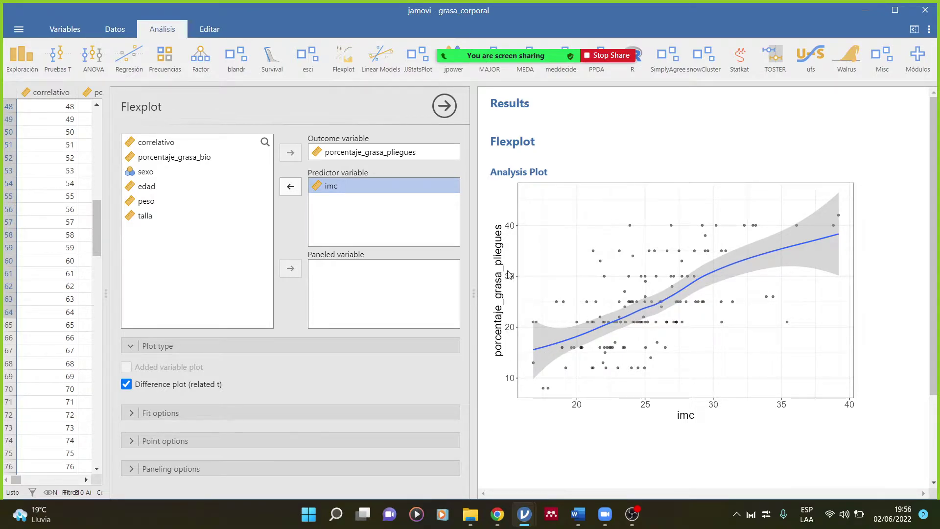
left_click(291, 188)
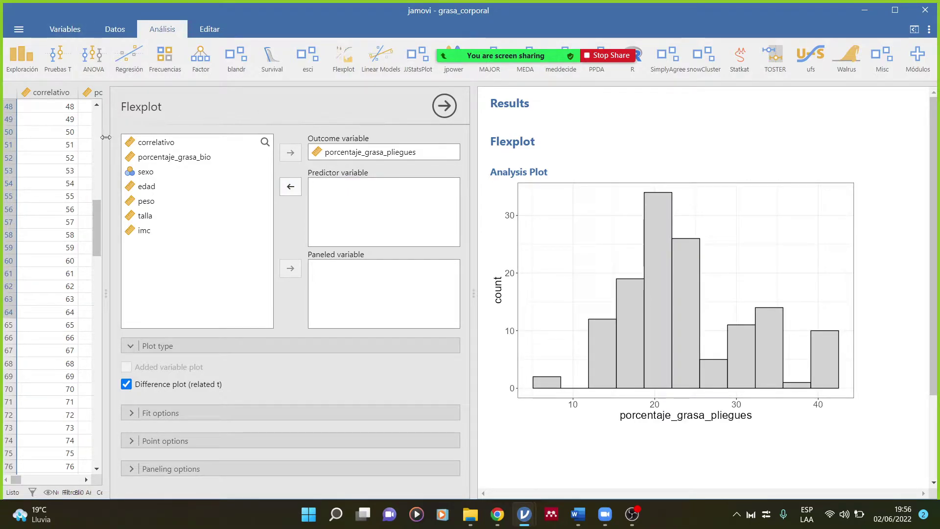
left_click(156, 157)
left_click(291, 186)
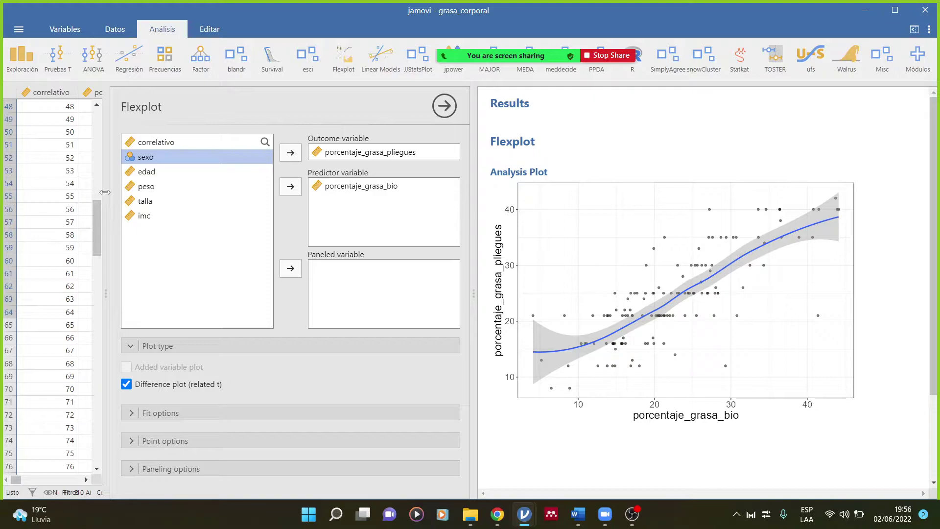
Run a linear regression with porcentaje_grasa_pliegues as the dependent variable and porcentaje_grasa_bio as the covariate, and widen the results area
left_click_drag(105, 192, 327, 195)
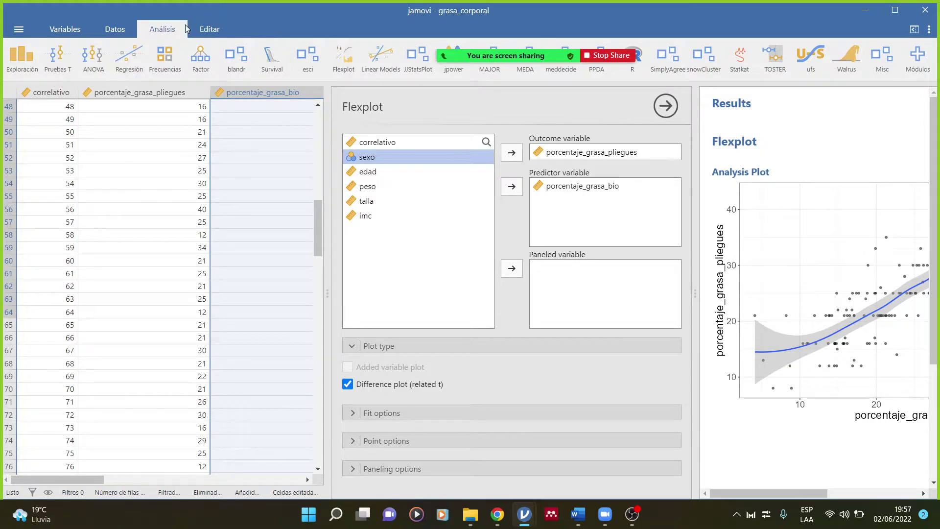
left_click(123, 59)
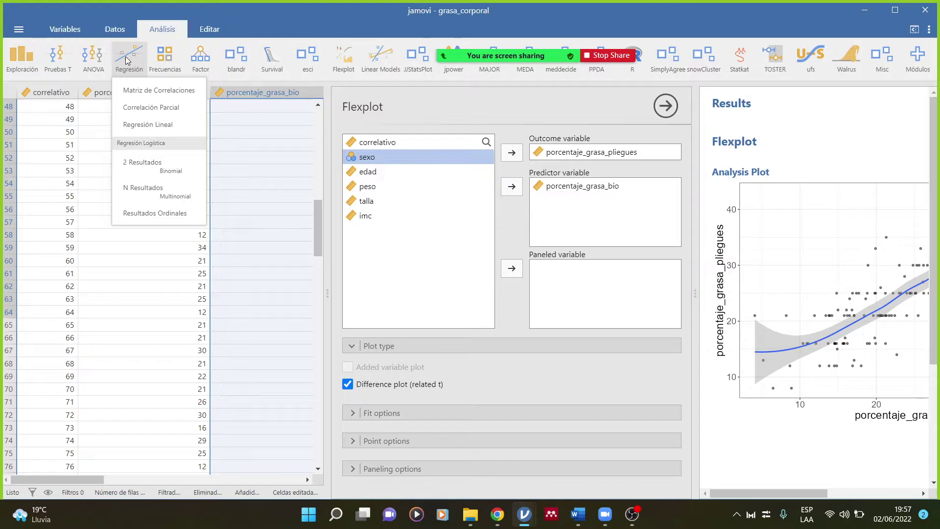
left_click(169, 125)
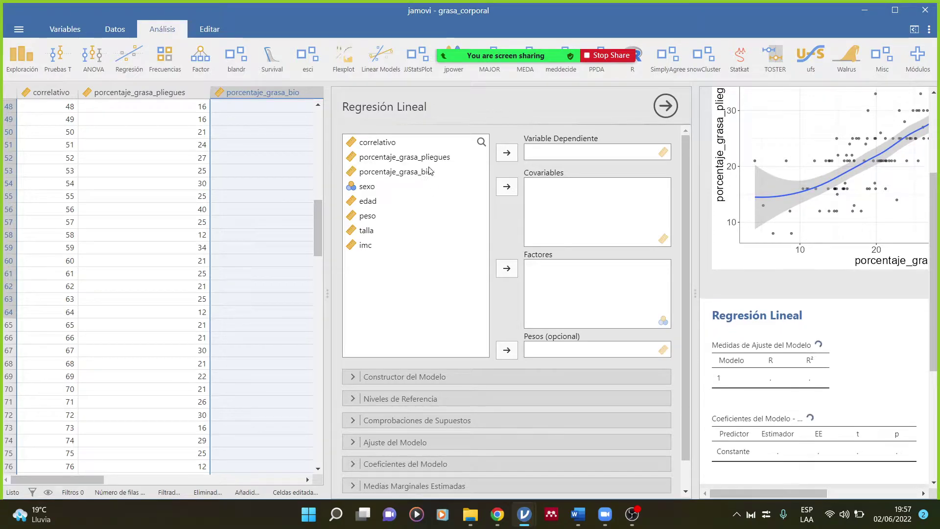
left_click(426, 157)
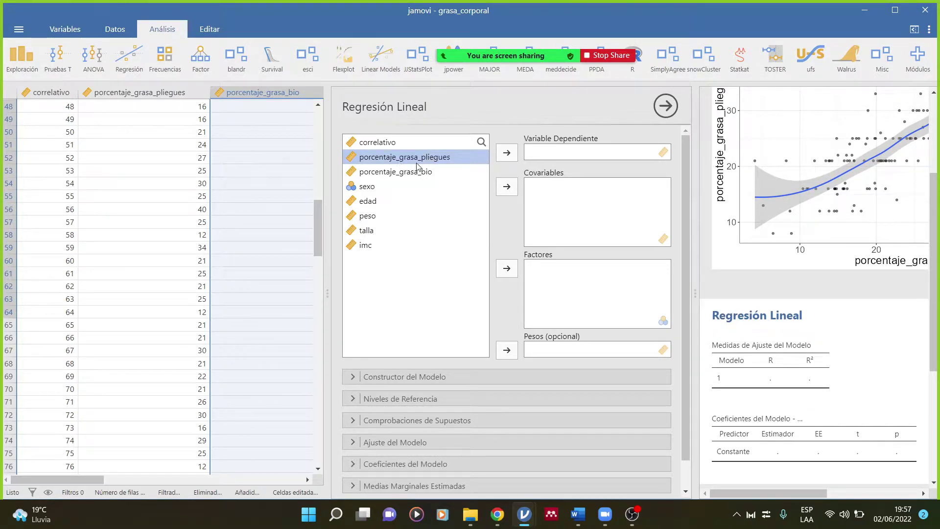
left_click(509, 154)
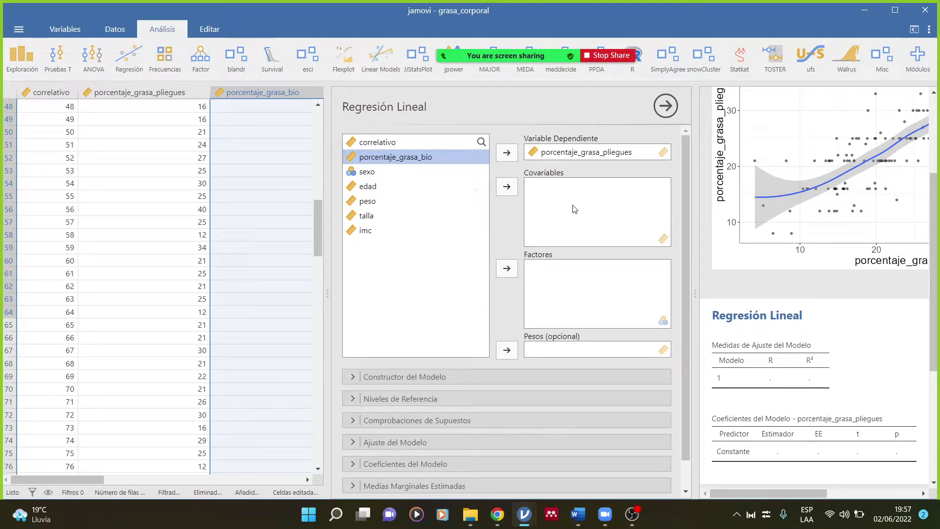
left_click(507, 187)
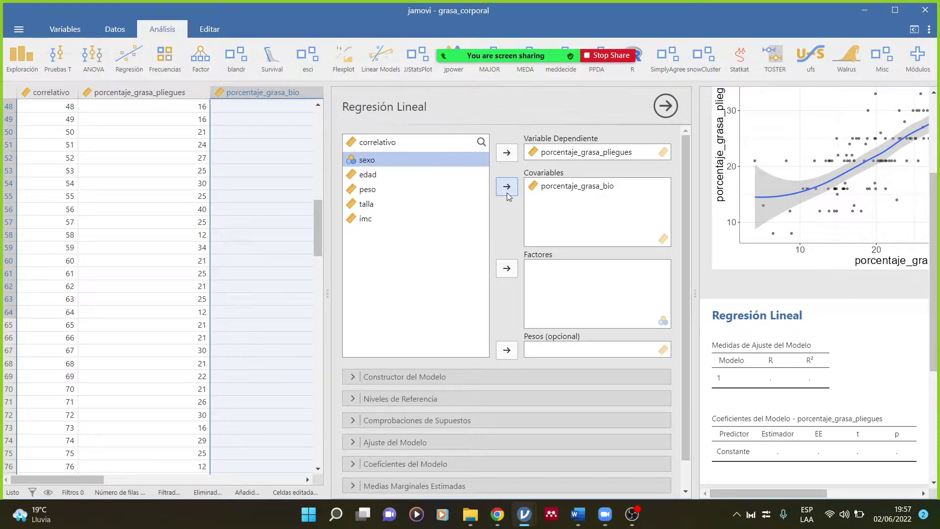
left_click(694, 364)
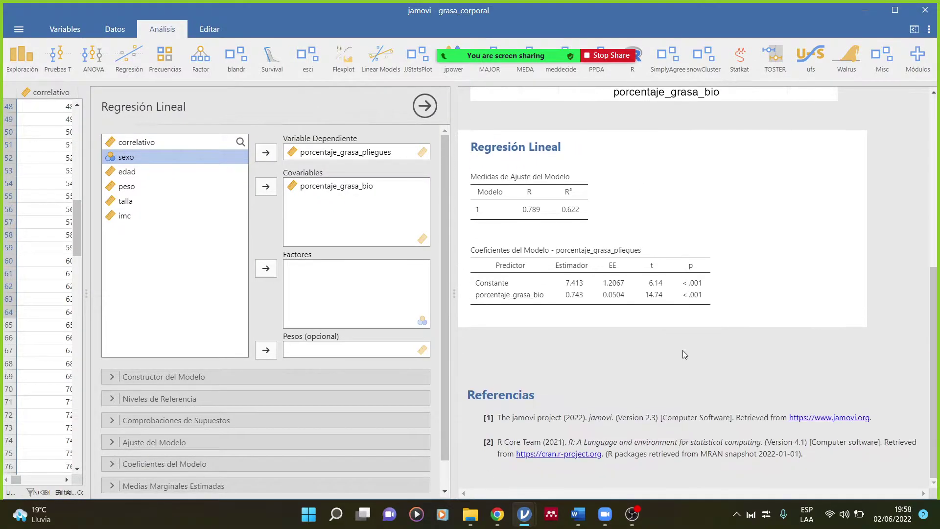
Magnify the linear regression results and mark up both tables, circling the Estimador column and the model fit table, and leave the magnified view
scroll(685, 354, "up", 3)
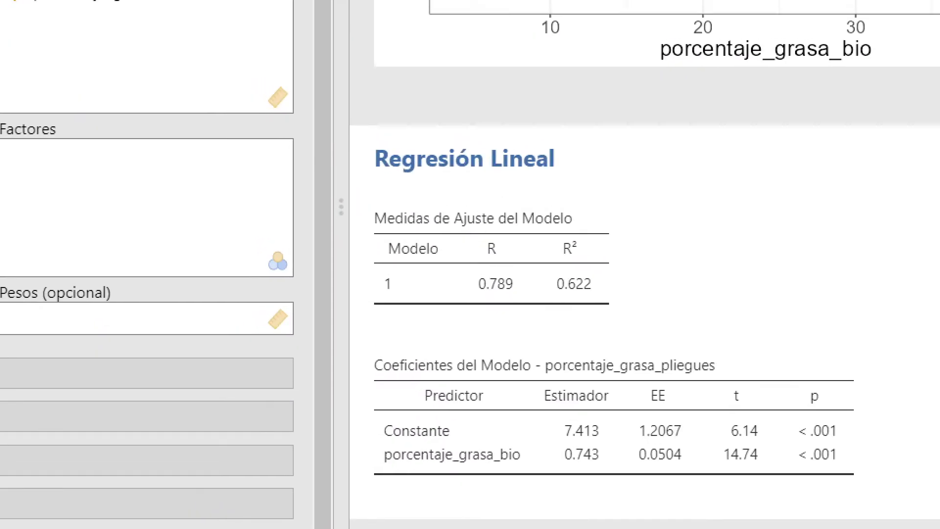
left_click_drag(628, 325, 653, 314)
left_click_drag(357, 210, 413, 199)
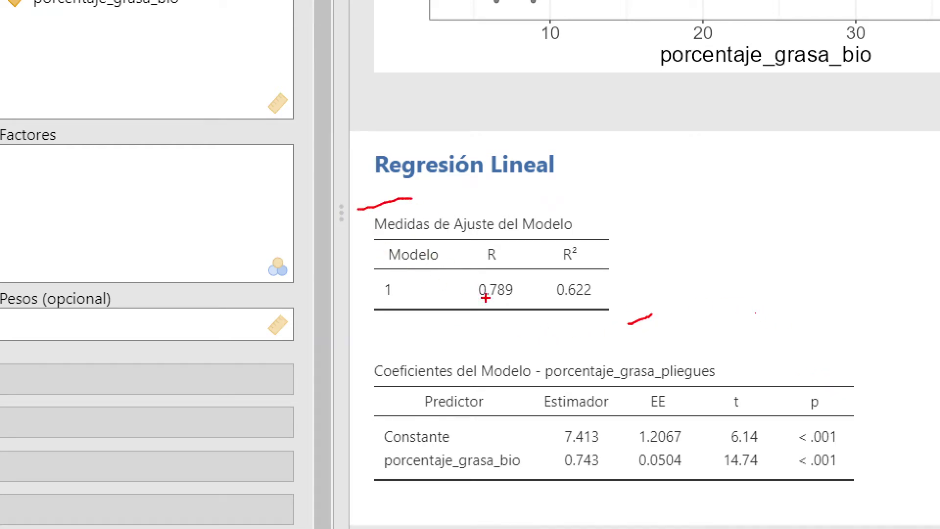
left_click_drag(352, 358, 441, 328)
left_click_drag(843, 503, 909, 471)
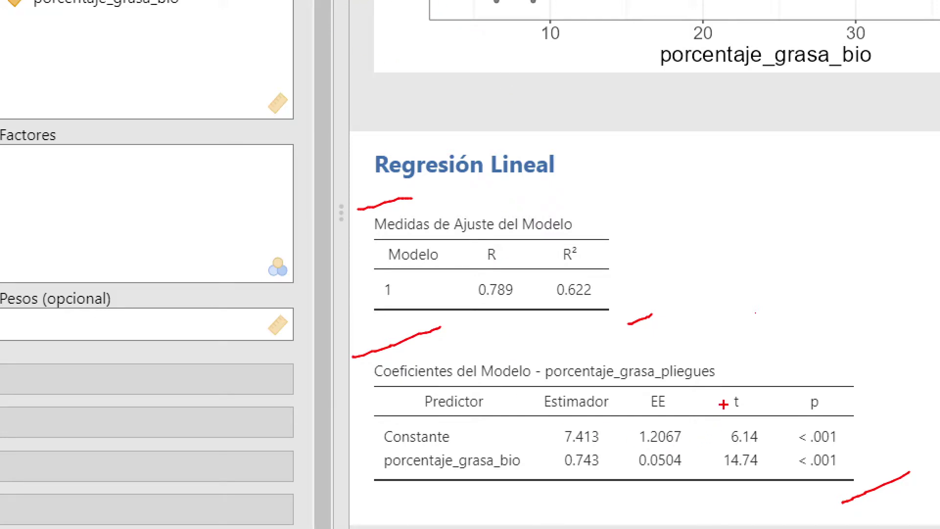
mouse_move(782, 324)
left_mouse_down()
mouse_move(788, 372)
mouse_move(808, 342)
left_mouse_up()
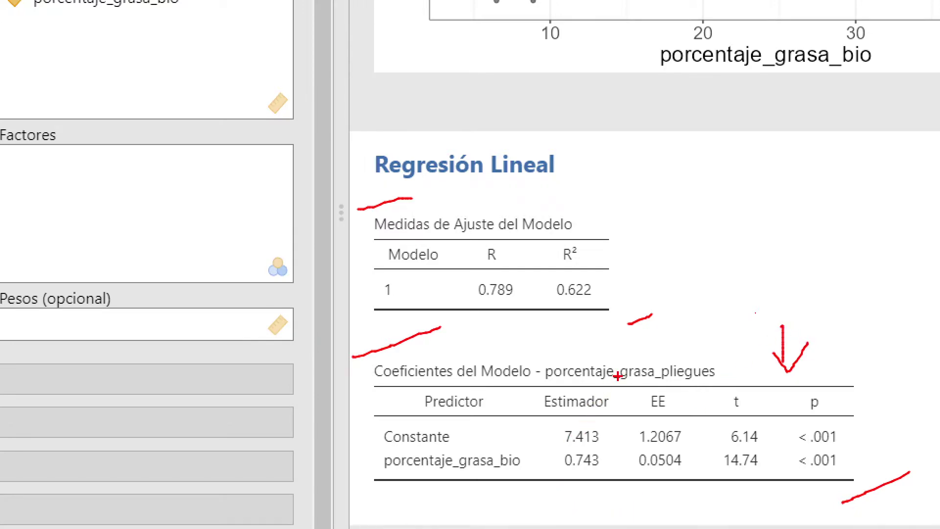
mouse_move(589, 385)
left_mouse_down()
mouse_move(540, 393)
mouse_move(526, 452)
mouse_move(564, 493)
mouse_move(623, 443)
mouse_move(596, 390)
left_mouse_up()
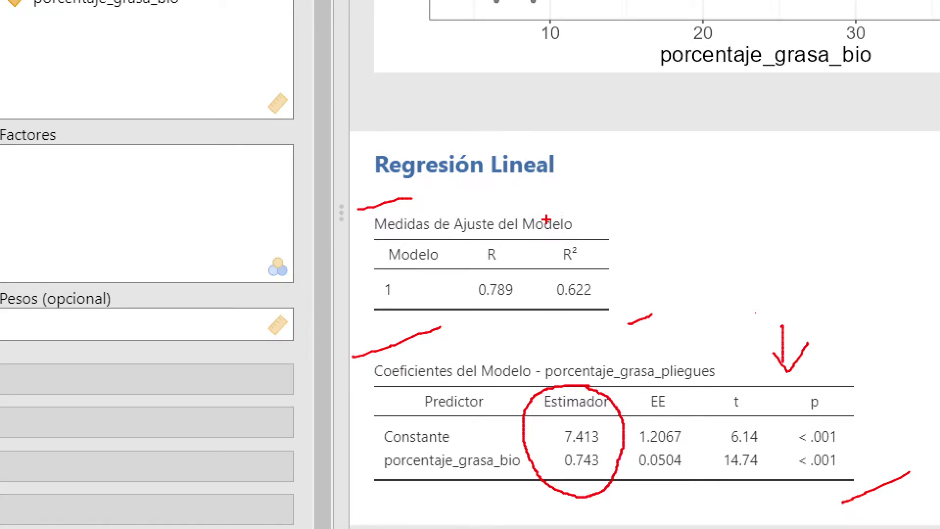
mouse_move(634, 186)
left_mouse_down()
mouse_move(621, 227)
mouse_move(703, 222)
left_mouse_up()
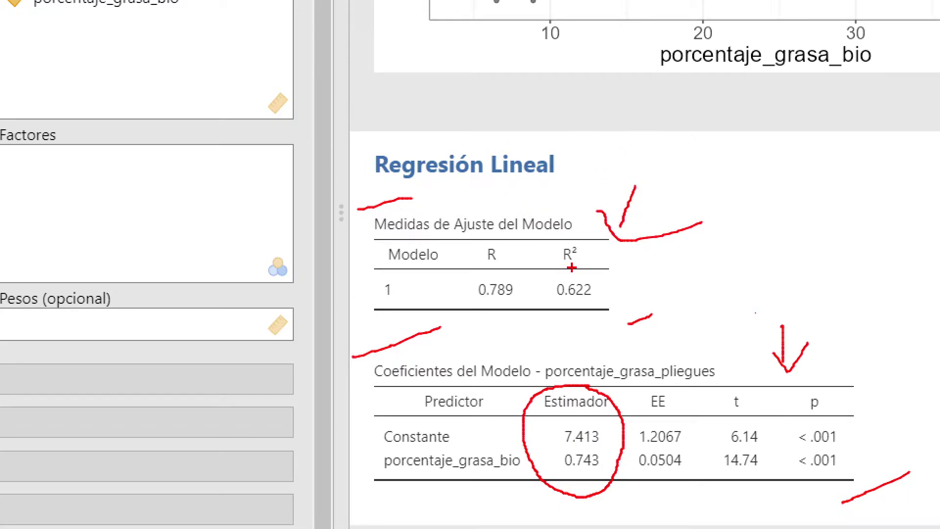
mouse_move(577, 189)
left_mouse_down()
mouse_move(377, 201)
mouse_move(594, 302)
mouse_move(514, 163)
left_mouse_up()
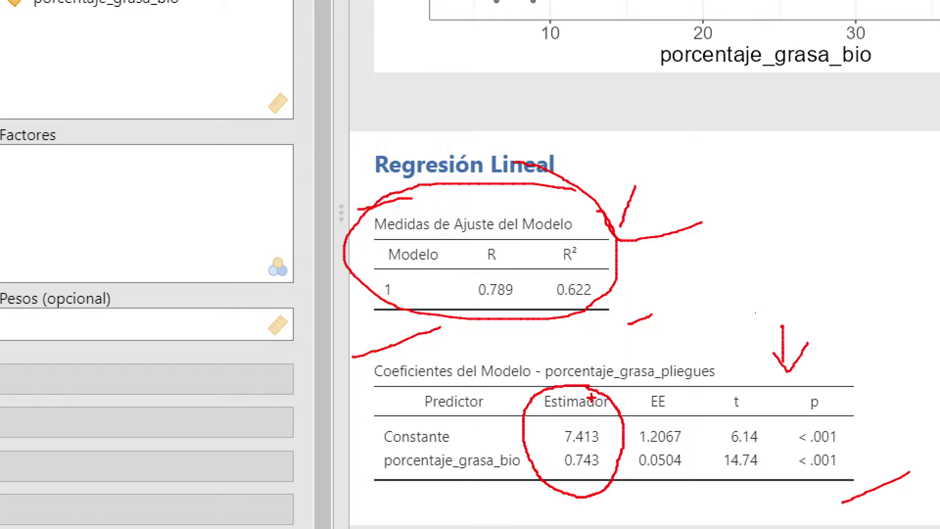
key("Escape")
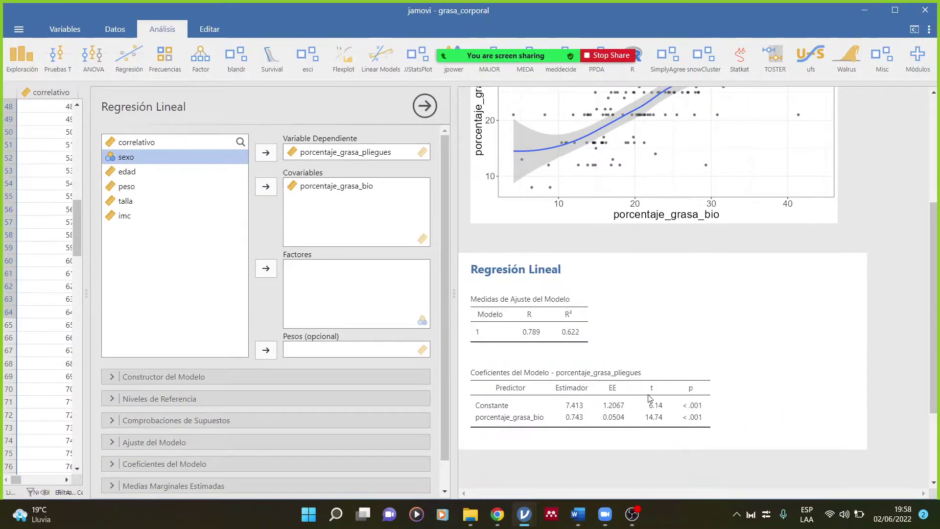
Magnify the regression results again and box the porcentaje_grasa_bio predictor together with its p and t values
key("ctrl+1")
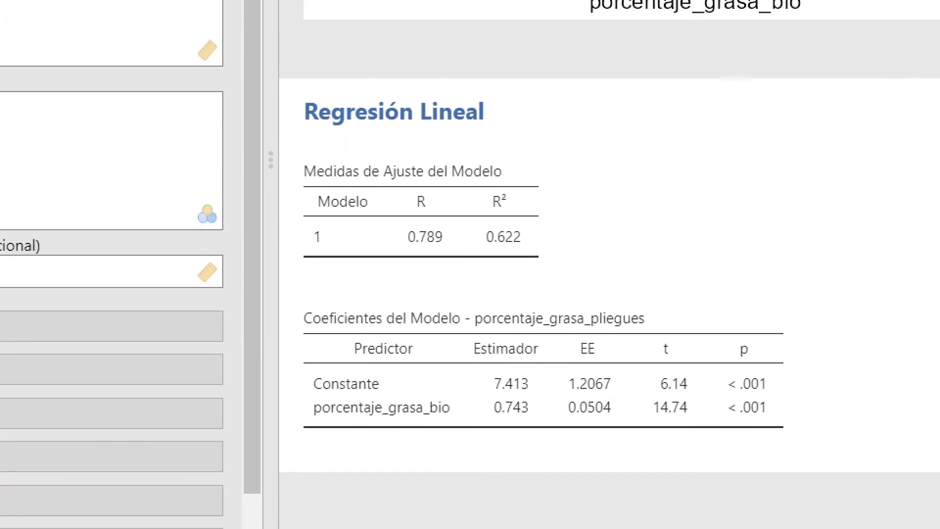
mouse_move(301, 416)
left_mouse_down()
mouse_move(437, 416)
mouse_move(456, 385)
mouse_move(303, 392)
left_mouse_up()
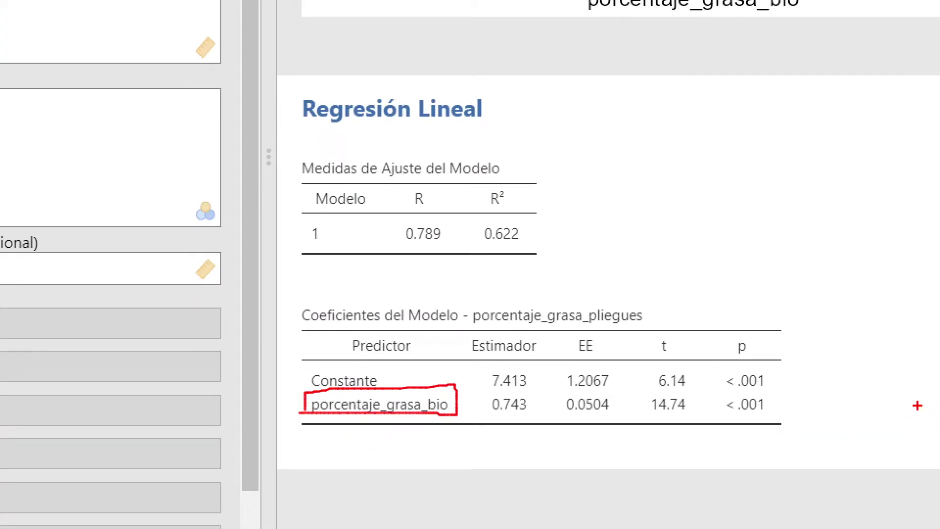
mouse_move(748, 393)
left_mouse_down()
mouse_move(718, 393)
mouse_move(752, 415)
mouse_move(789, 393)
mouse_move(745, 394)
left_mouse_up()
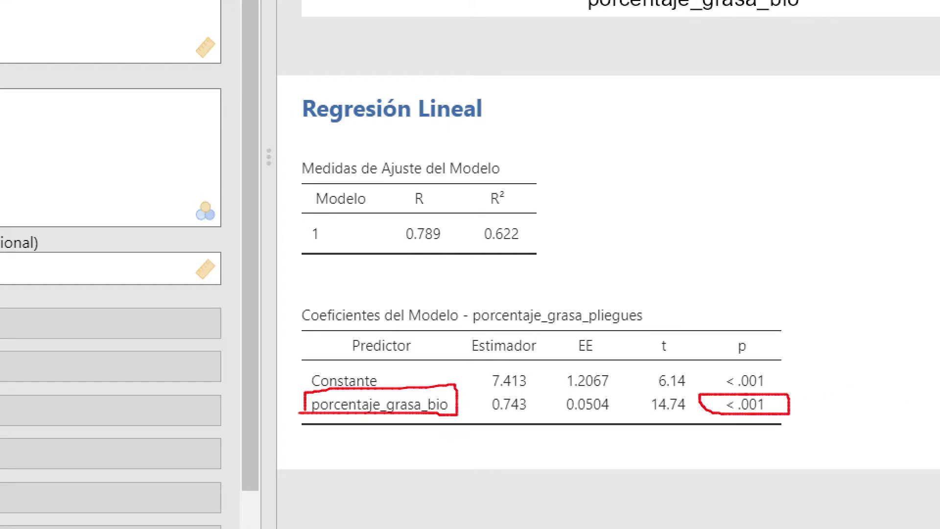
mouse_move(635, 387)
left_mouse_down()
mouse_move(656, 414)
mouse_move(701, 414)
mouse_move(663, 390)
left_mouse_up()
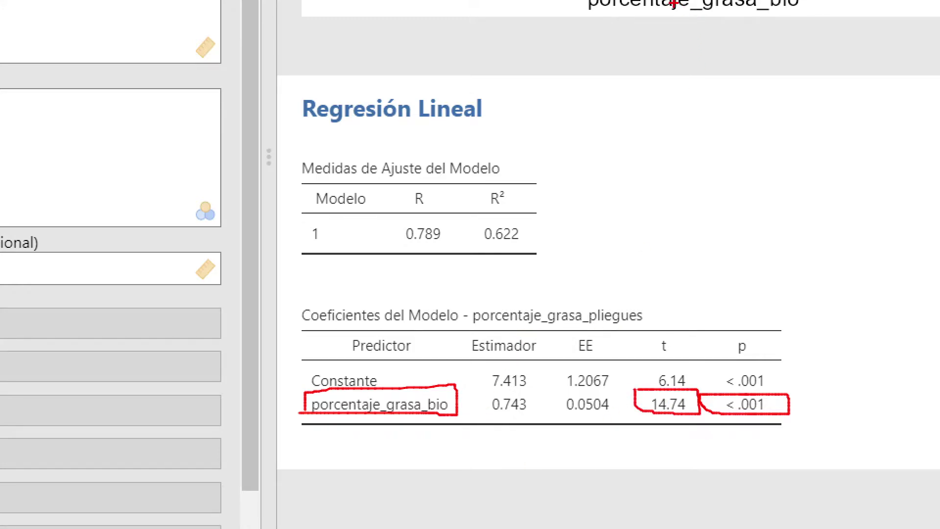
Sketch a pair of axes above the coefficients table with a rising line and an arc marking its slope angle
mouse_move(588, 42)
left_mouse_down()
mouse_move(602, 228)
mouse_move(840, 232)
left_mouse_up()
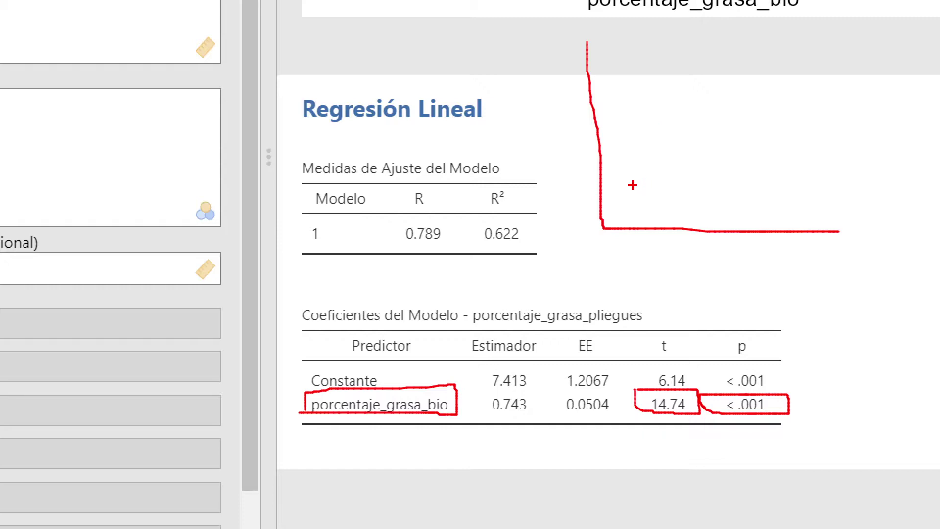
left_click_drag(609, 214, 746, 54)
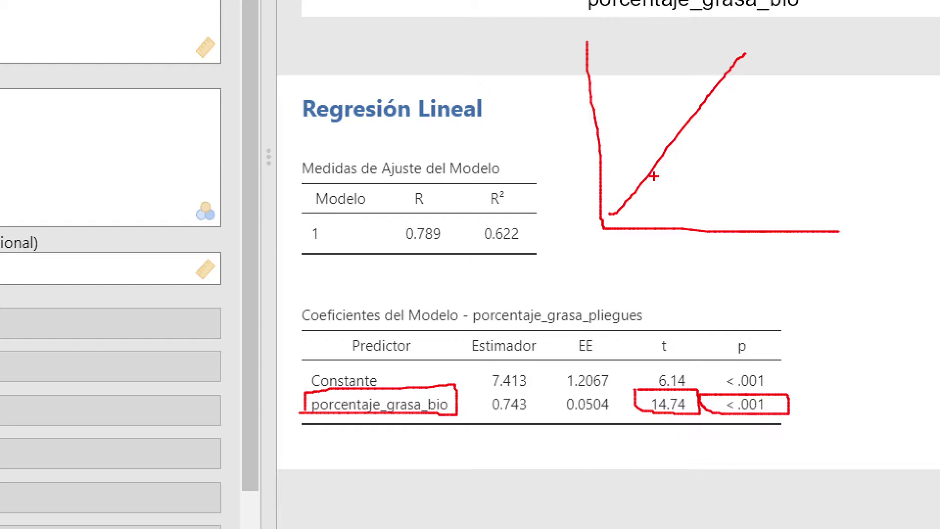
left_click_drag(654, 176, 676, 204)
Handwrite the two line equations Y = a + bx and Y = ax + b beside the sketched graph
left_click_drag(767, 114, 793, 100)
left_click_drag(788, 139, 836, 101)
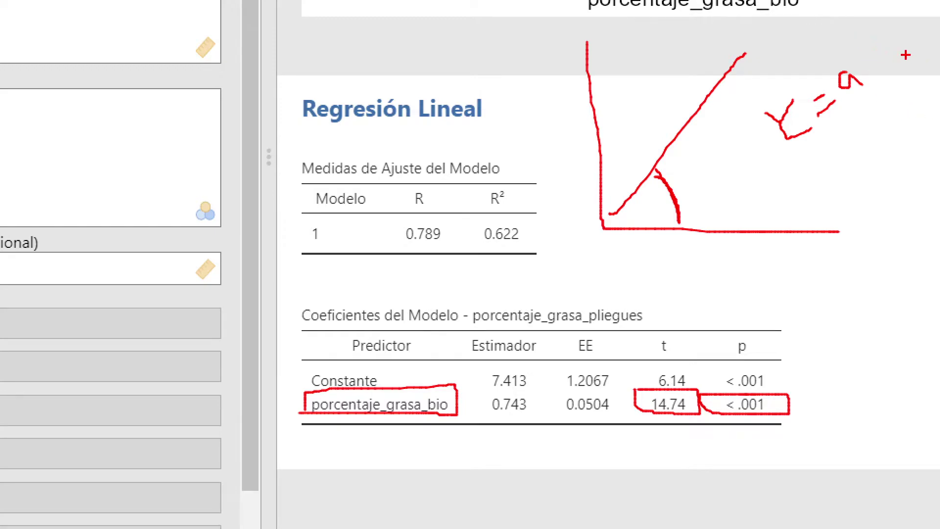
left_click_drag(867, 50, 873, 74)
mouse_move(915, 49)
left_mouse_down()
mouse_move(933, 56)
mouse_move(914, 69)
left_mouse_up()
left_click_drag(936, 13, 938, 38)
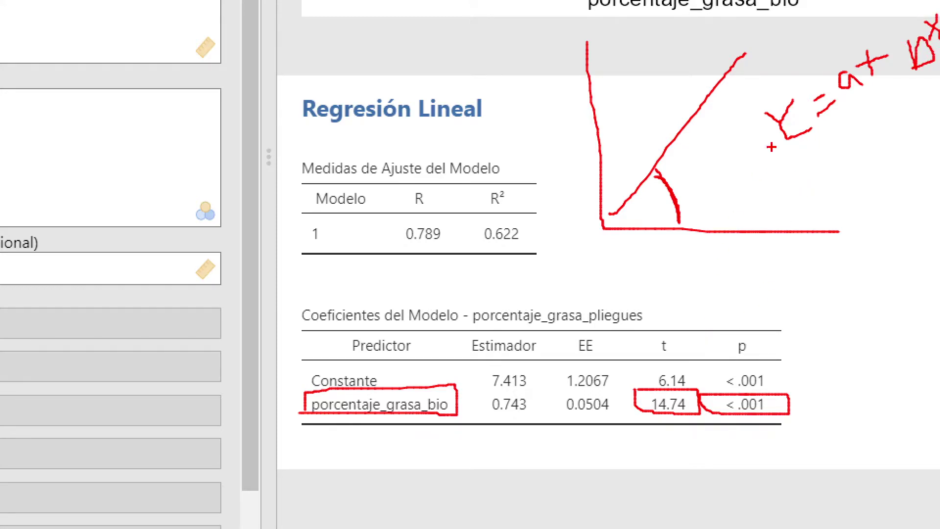
left_click_drag(754, 175, 761, 189)
left_click(779, 178)
mouse_move(847, 175)
left_mouse_down()
mouse_move(831, 187)
mouse_move(880, 176)
left_mouse_up()
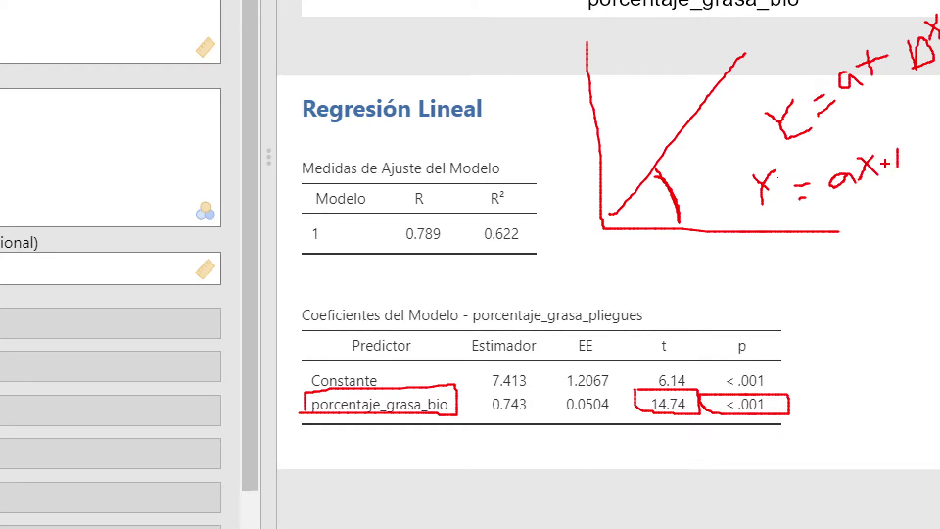
left_click_drag(926, 142, 925, 159)
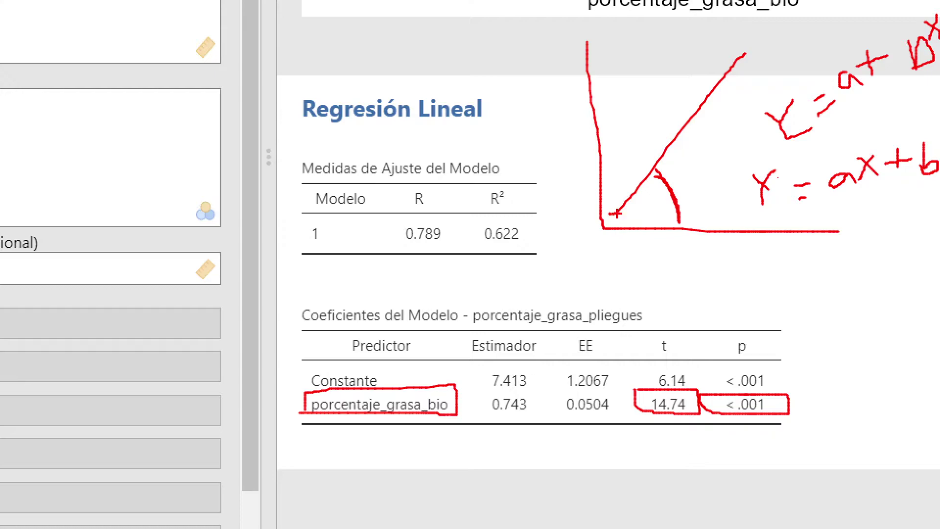
Mark zero and the intercept on the sketched graph, and box b, a and Y with a bar over it in Y = ax + b
mouse_move(588, 234)
left_mouse_down()
mouse_move(579, 248)
mouse_move(600, 234)
mouse_move(586, 261)
left_mouse_up()
left_click_drag(610, 216, 577, 216)
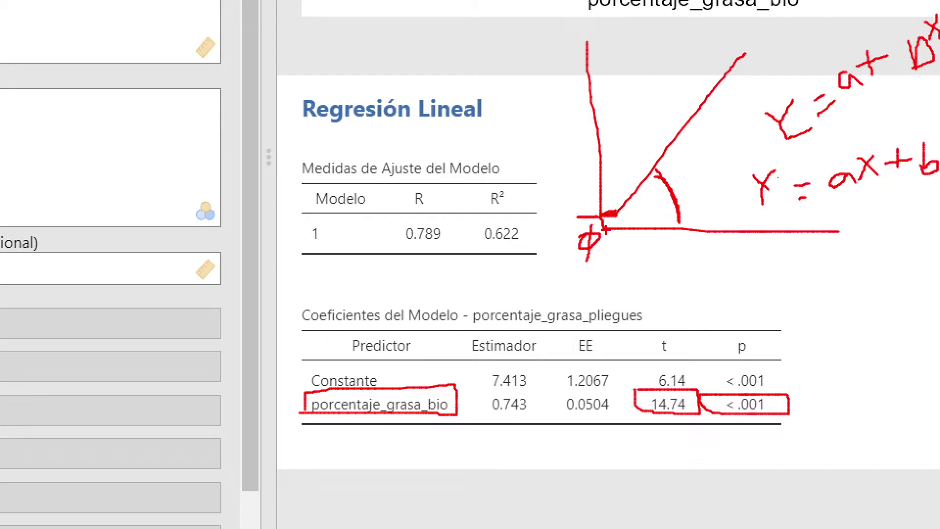
mouse_move(906, 121)
left_mouse_down()
mouse_move(907, 205)
mouse_move(934, 115)
mouse_move(902, 118)
left_mouse_up()
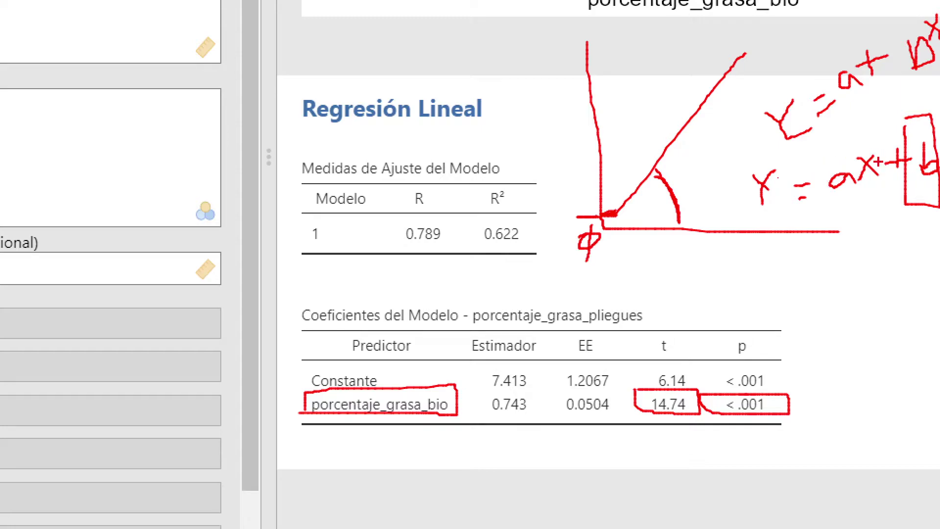
mouse_move(814, 164)
left_mouse_down()
mouse_move(822, 192)
mouse_move(858, 201)
mouse_move(847, 152)
mouse_move(790, 152)
left_mouse_up()
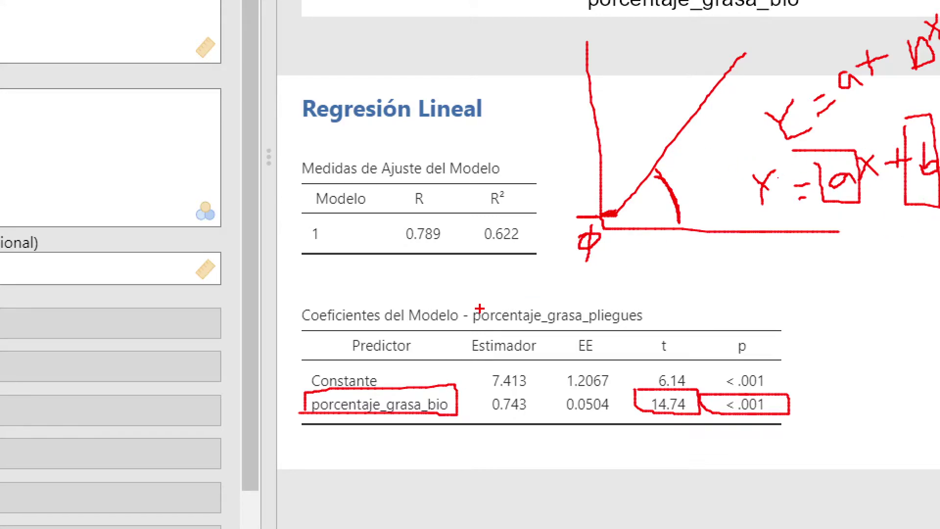
left_click_drag(748, 166, 777, 166)
mouse_move(735, 144)
left_mouse_down()
mouse_move(735, 200)
mouse_move(784, 215)
mouse_move(758, 139)
left_mouse_up()
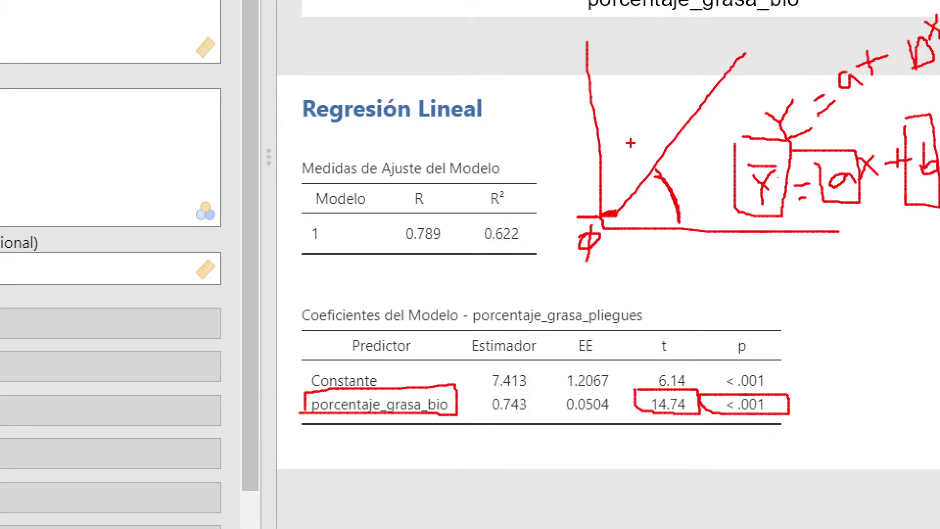
left_click_drag(595, 205, 704, 202)
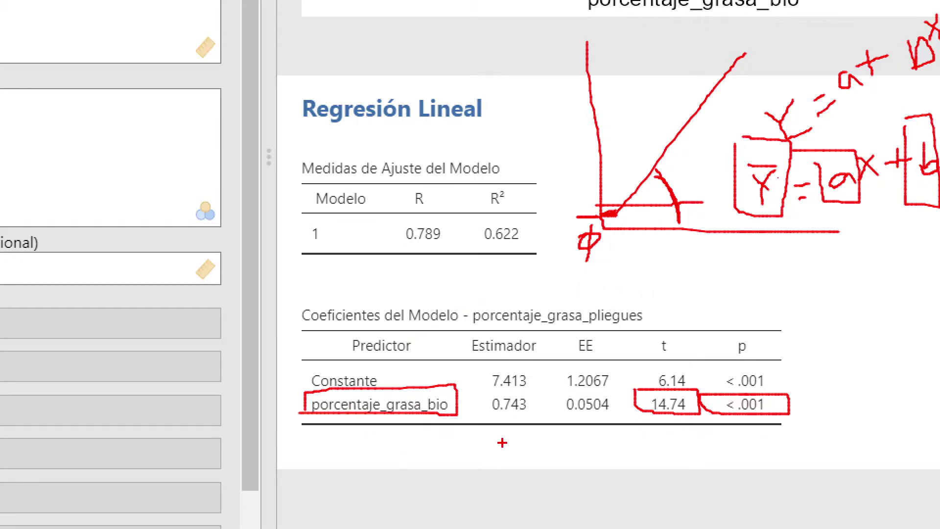
Circle the two Estimador values and handwrite the fitted equation Ȳ = 7.41 + 0.743(x) below the coefficients table
mouse_move(496, 360)
left_mouse_down()
mouse_move(466, 377)
mouse_move(555, 392)
mouse_move(496, 338)
left_mouse_up()
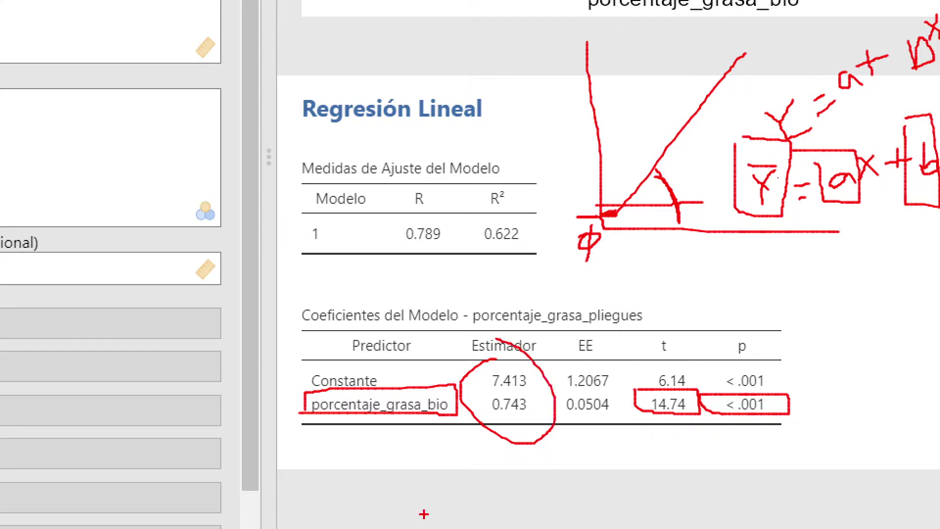
mouse_move(372, 453)
left_mouse_down()
mouse_move(385, 466)
mouse_move(397, 450)
mouse_move(386, 496)
left_mouse_up()
left_click_drag(369, 440, 414, 438)
mouse_move(416, 478)
left_mouse_down()
mouse_move(443, 475)
mouse_move(441, 464)
left_mouse_up()
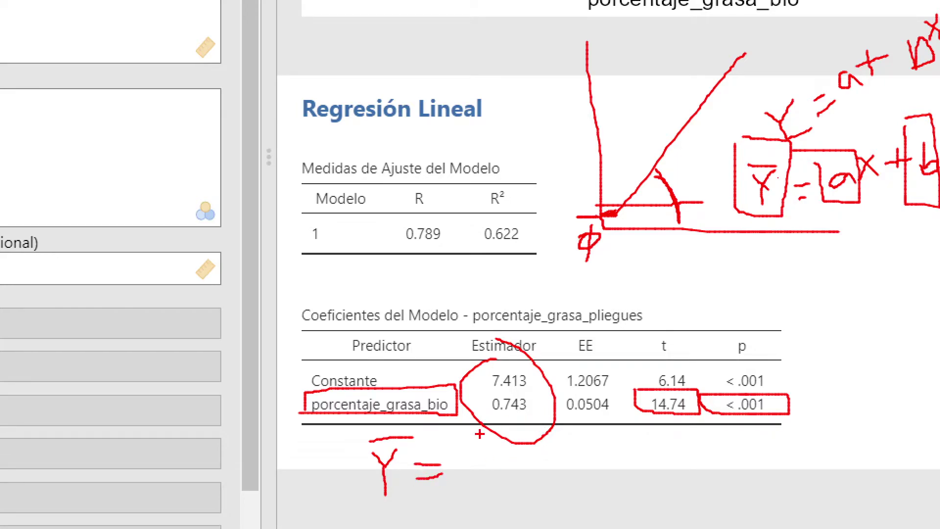
mouse_move(477, 465)
left_mouse_down()
mouse_move(497, 492)
mouse_move(510, 479)
mouse_move(544, 481)
mouse_move(547, 495)
left_mouse_up()
left_click(509, 488)
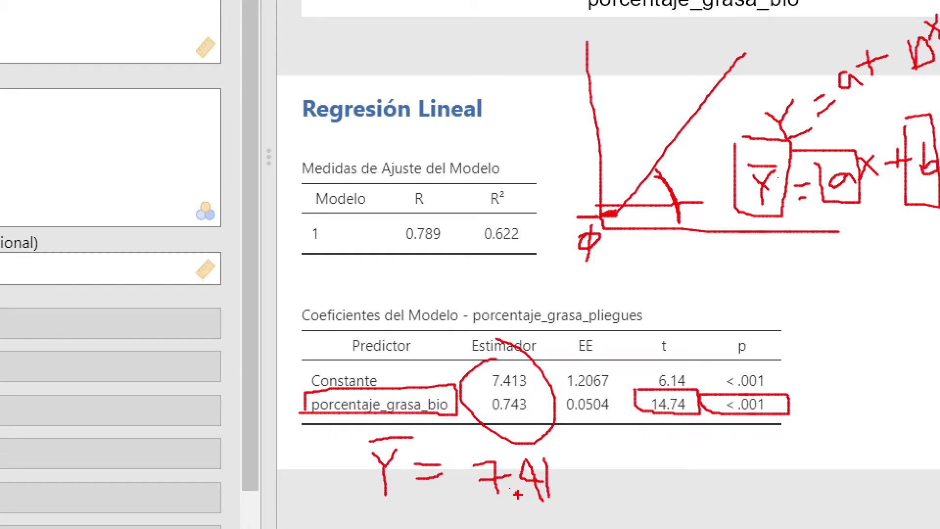
mouse_move(576, 463)
left_mouse_down()
mouse_move(578, 504)
mouse_move(605, 475)
mouse_move(639, 504)
mouse_move(637, 447)
mouse_move(713, 463)
mouse_move(714, 501)
mouse_move(711, 478)
mouse_move(747, 490)
mouse_move(736, 498)
left_mouse_up()
left_click(678, 497)
left_click_drag(749, 462, 764, 498)
left_click_drag(801, 453, 797, 497)
mouse_move(851, 460)
left_mouse_down()
mouse_move(824, 496)
mouse_move(858, 500)
left_mouse_up()
left_click_drag(851, 438, 895, 510)
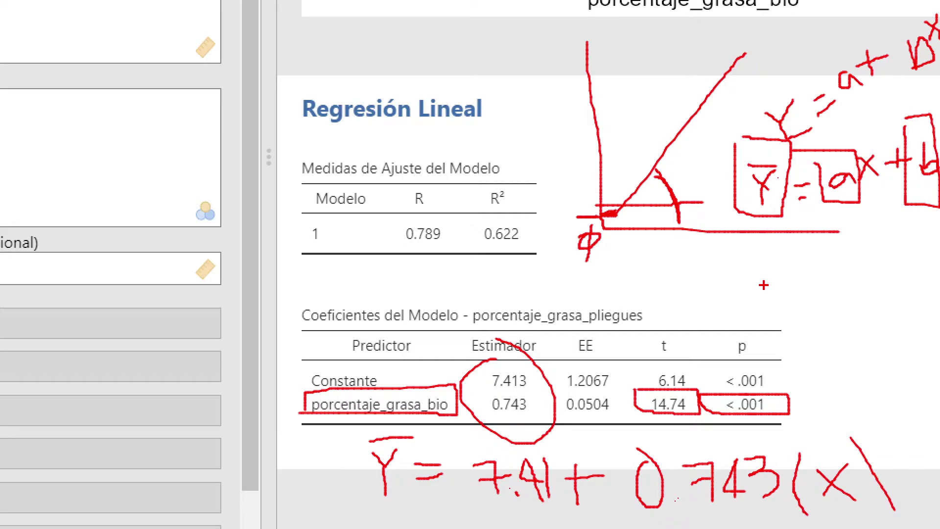
Write 15% as the example value with an arrow pointing to x in the fitted equation, and leave the magnified view
mouse_move(772, 285)
left_mouse_down()
mouse_move(775, 318)
mouse_move(791, 302)
mouse_move(825, 296)
mouse_move(828, 274)
mouse_move(836, 305)
left_mouse_up()
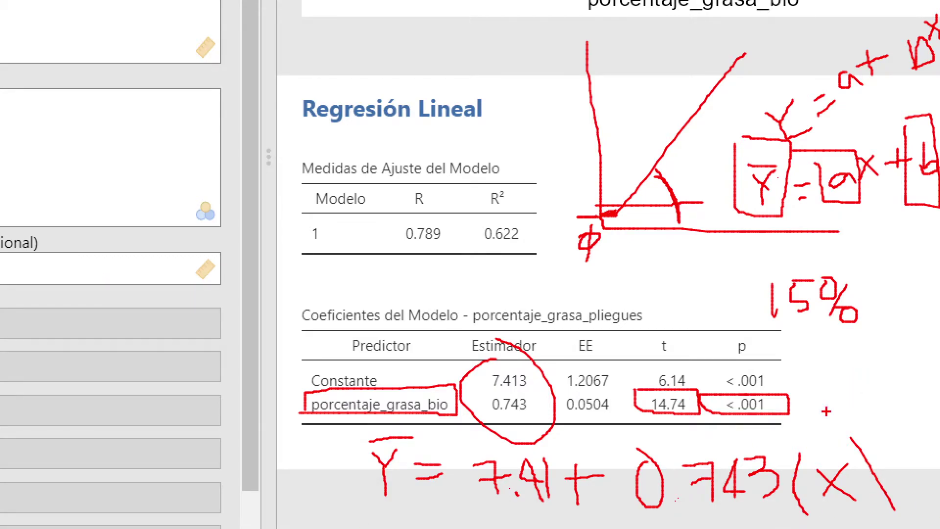
mouse_move(835, 386)
left_mouse_down()
mouse_move(836, 433)
mouse_move(868, 432)
left_mouse_up()
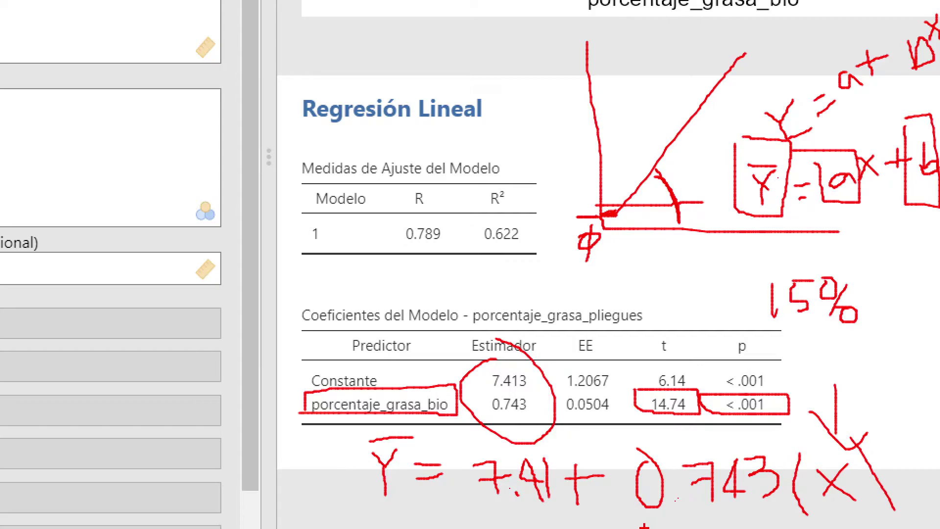
key("Escape")
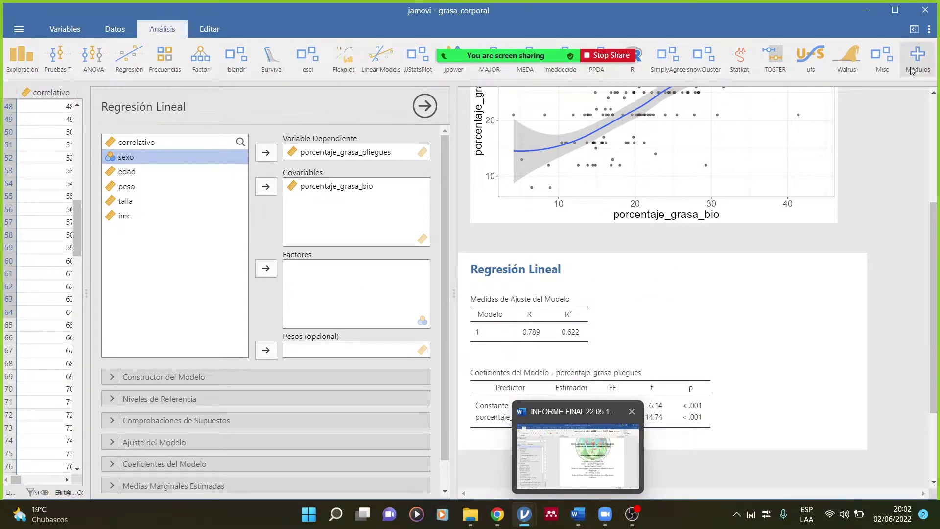
Switch to Excel, create a blank workbook and shrink its window so it covers only part of the desktop
left_click(873, 11)
left_click(873, 11)
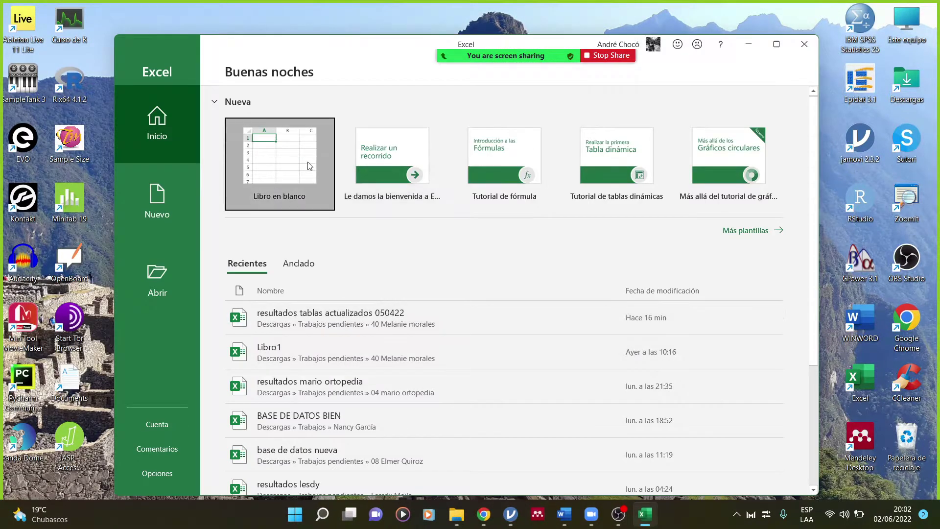
left_click(307, 161)
left_click(777, 44)
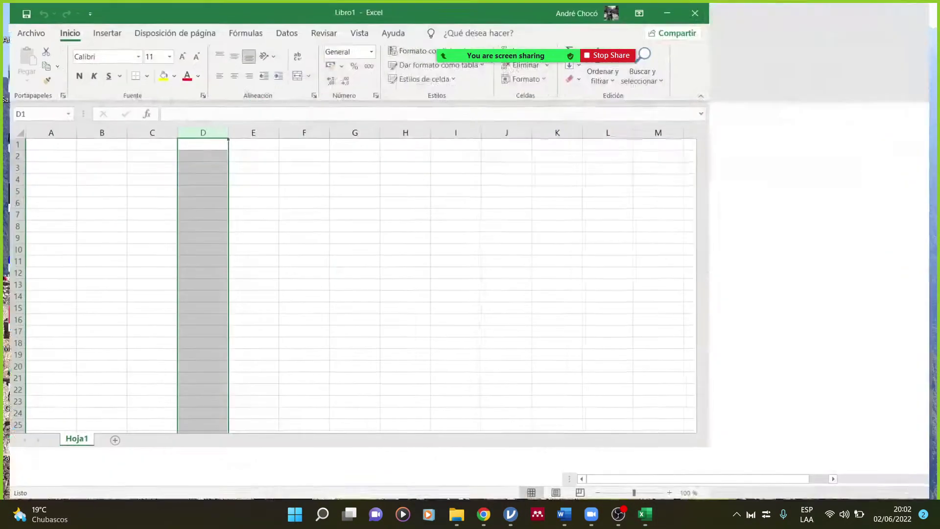
left_click_drag(637, 7, 737, 220)
Bring back jamovi with the regression coefficients in view, place the Excel workbook below the table and select cell B2
mouse_move(587, 522)
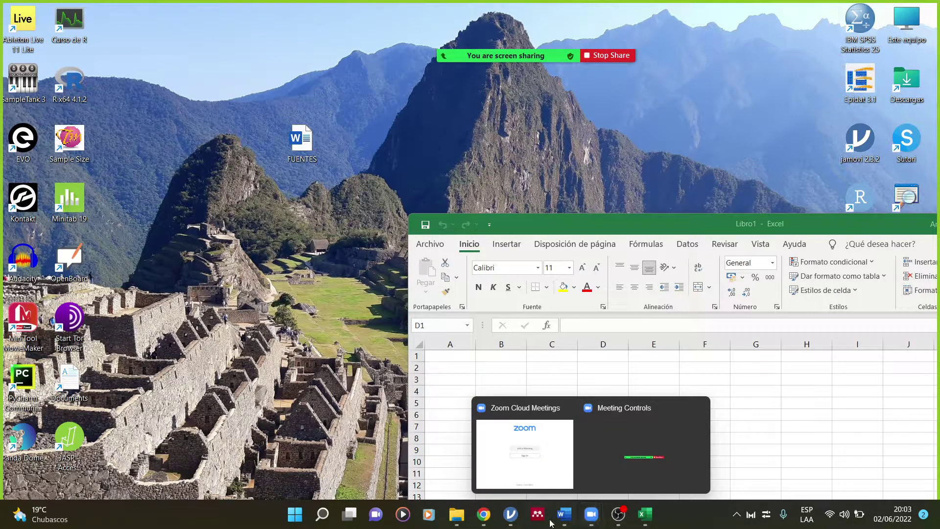
left_click(582, 435)
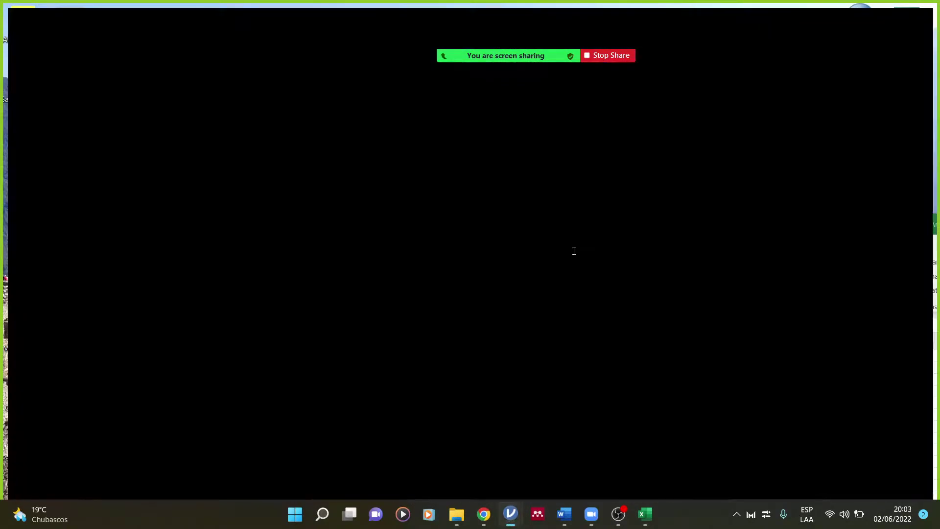
scroll(653, 400, "down", 3)
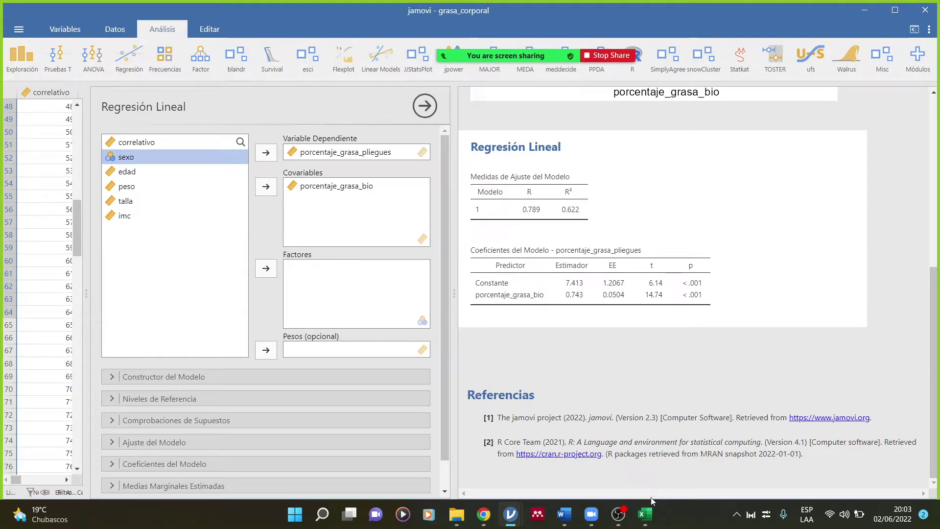
left_click(645, 514)
left_click_drag(660, 224, 687, 316)
left_click(530, 458)
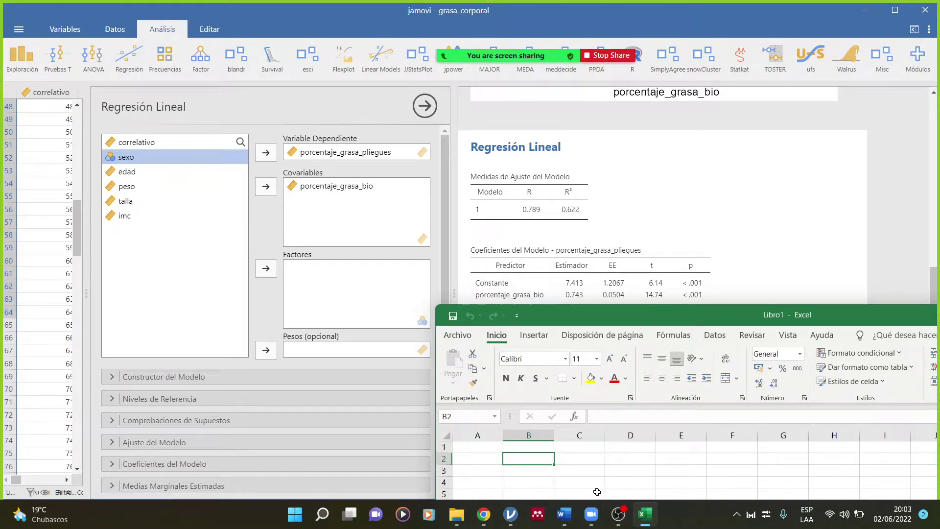
type(".")
key("BackSpace")
type("8")
key("Return")
type("52")
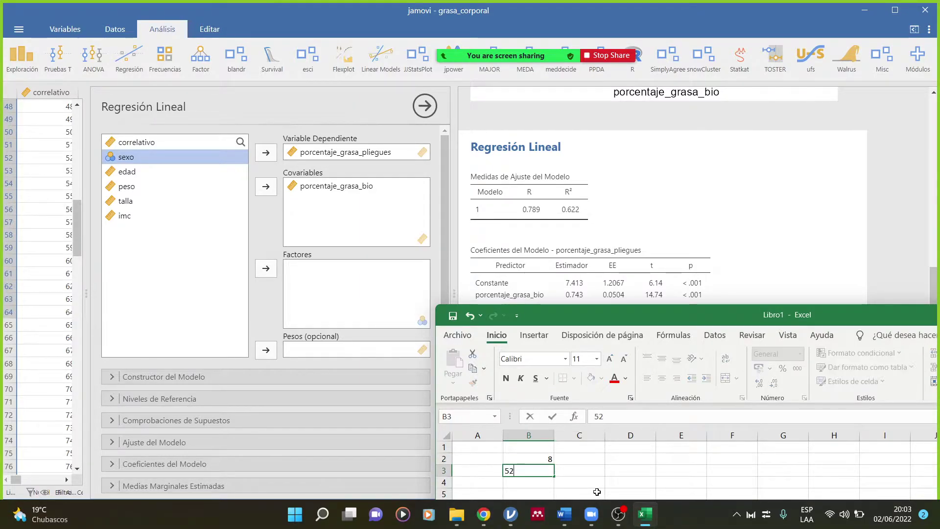
key("BackSpace")
key("Up")
key("Up")
key("Down")
key("Delete")
Enter the regression constant 7.413 in cell B2 and the porcentaje_grasa_bio coefficient 0.743 in cell B3
type("7.")
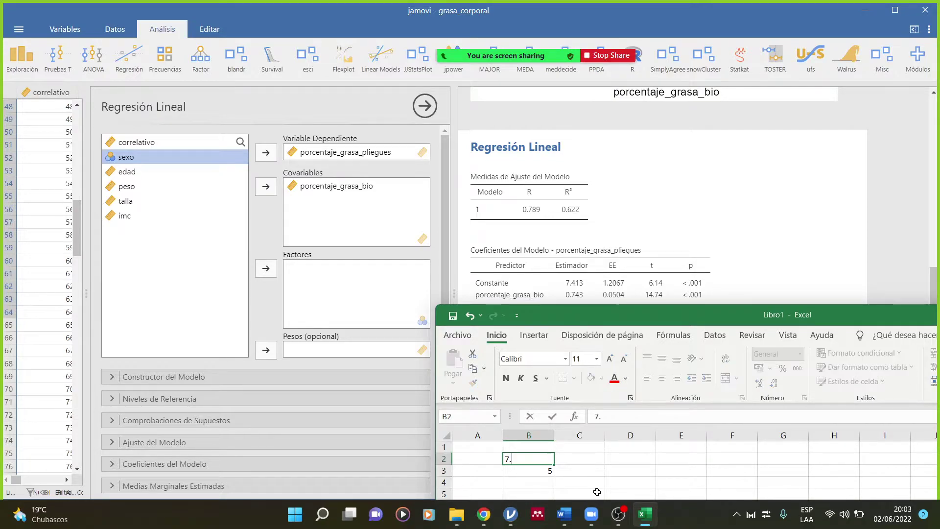
type("413")
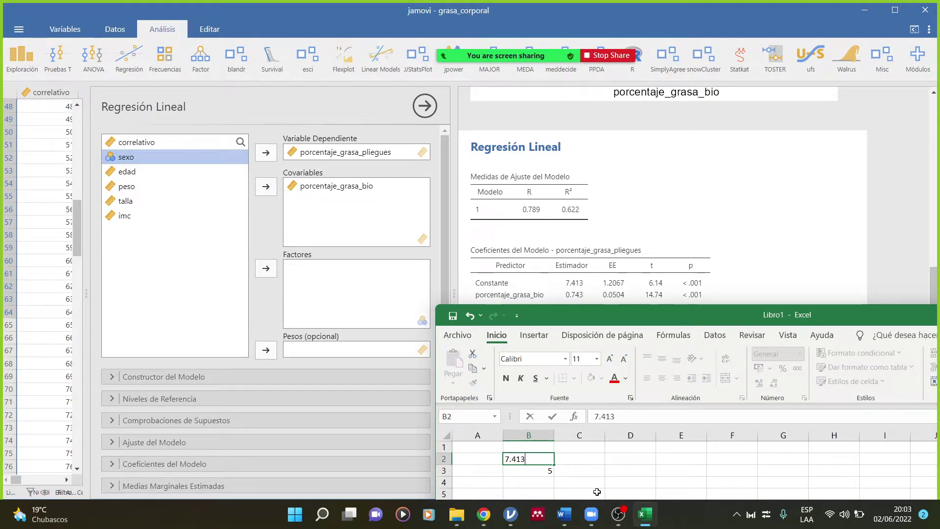
key("Return")
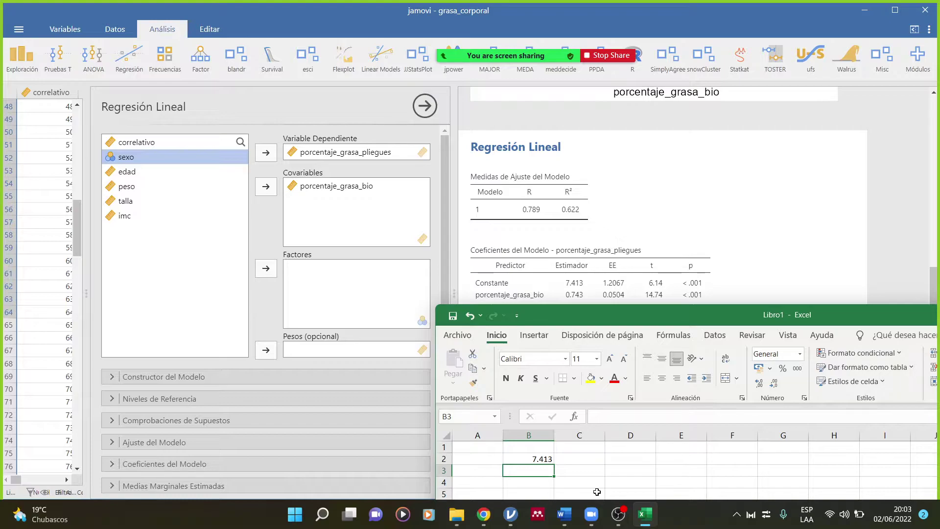
type("0.743")
key("Return")
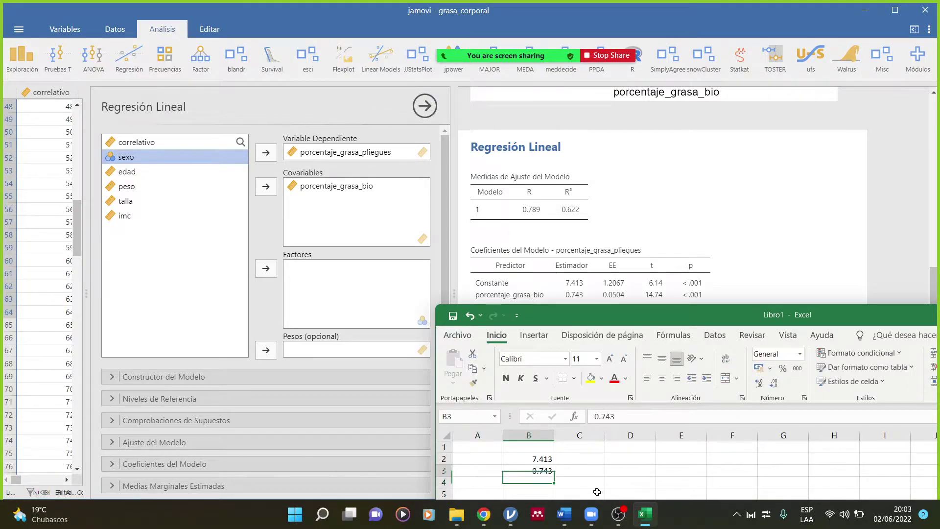
Enter 15 as the example bioimpedance fat percentage in cell C3, beside the 0.743 coefficient
key("Right")
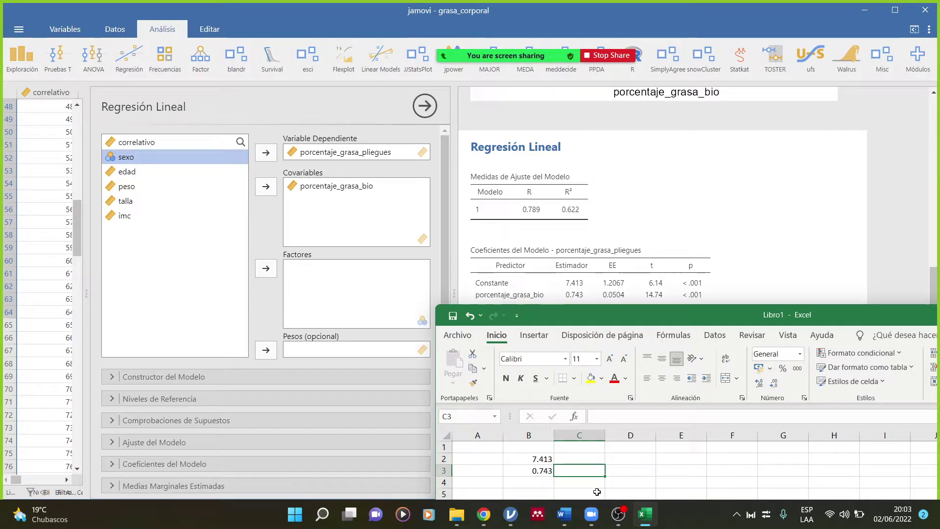
type("15")
key("Return")
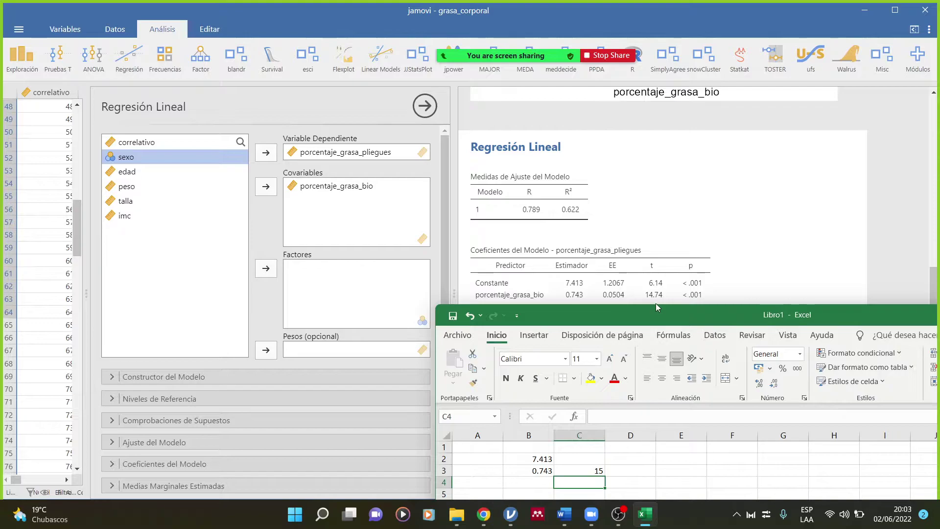
Multiply the example reading by the regression coefficient in cell D3 with the formula =C3*B3
mouse_move(657, 312)
left_mouse_down()
mouse_move(698, 284)
mouse_move(643, 308)
left_mouse_up()
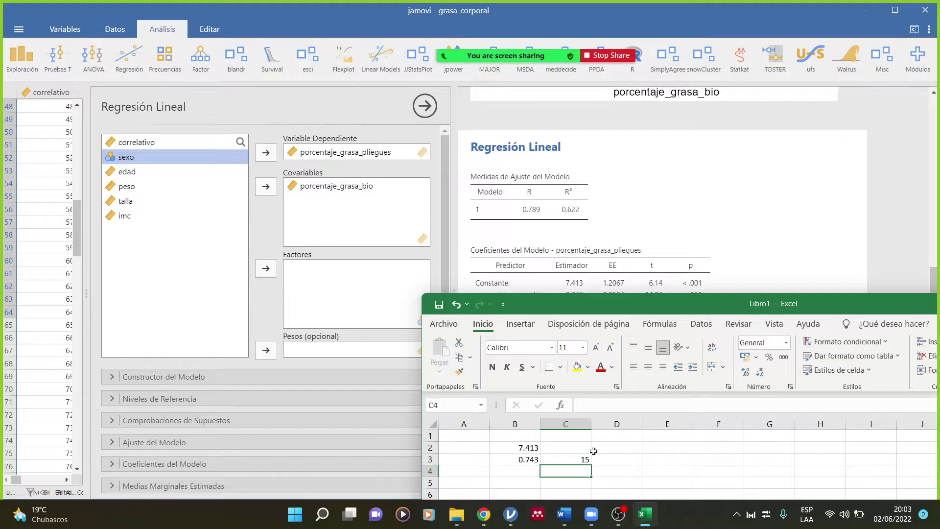
scroll(543, 468, "down", 1)
scroll(569, 451, "up", 1)
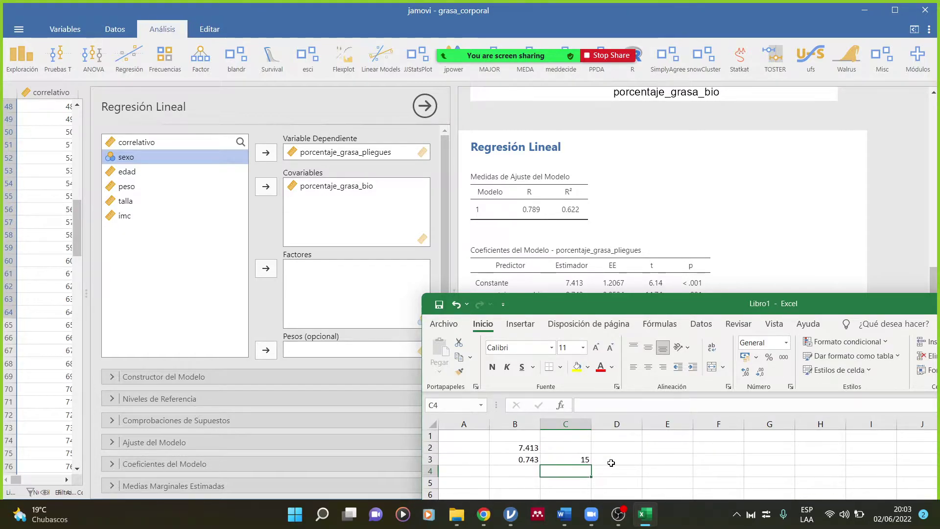
left_click(611, 461)
type("=")
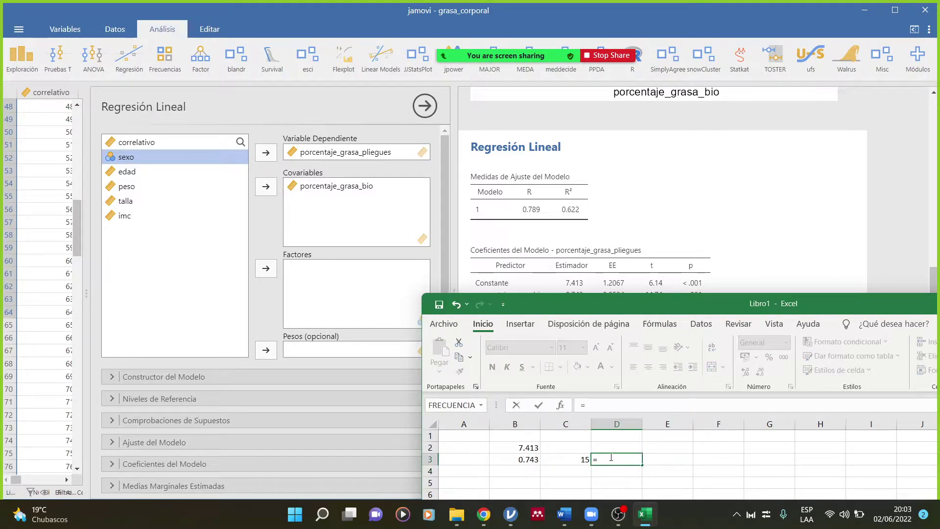
left_click(576, 461)
type("*")
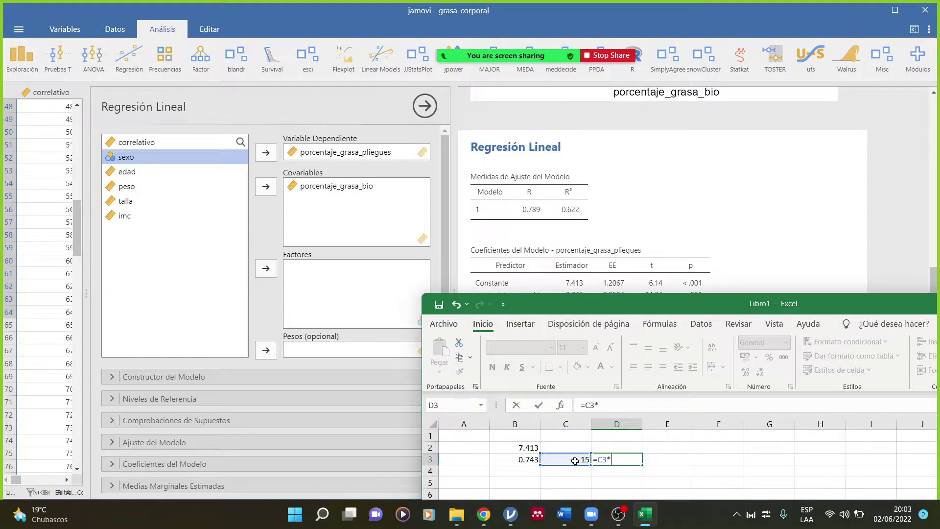
left_click(521, 459)
key("Return")
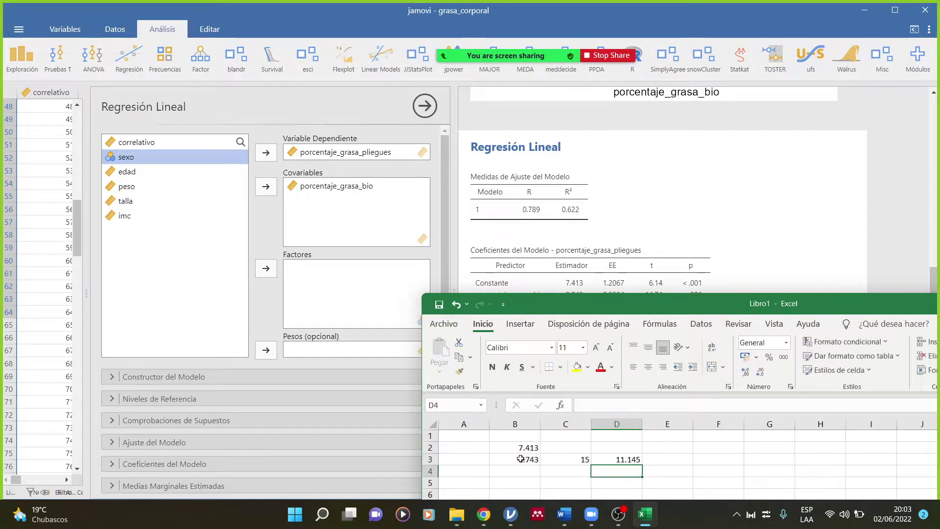
key("Up")
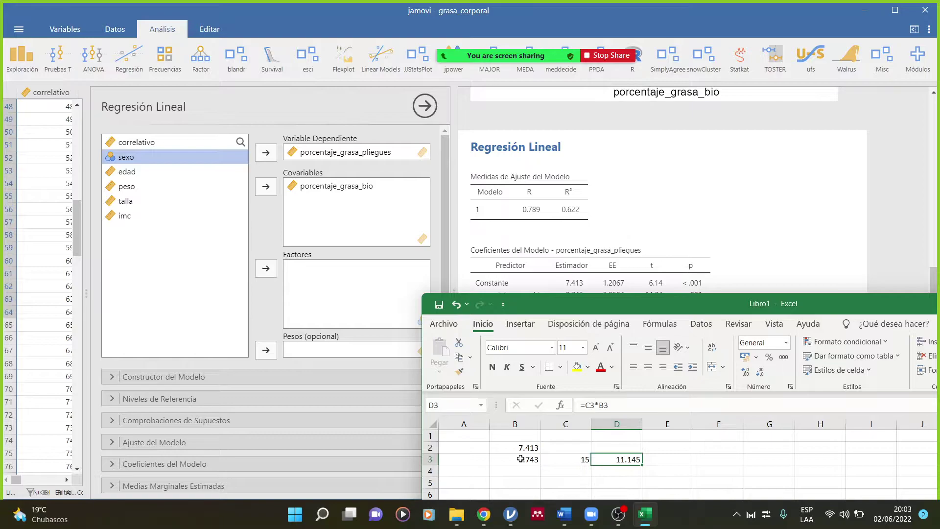
Add the regression constant to the product in cell D4 with the formula =D3+B2
left_click(605, 472)
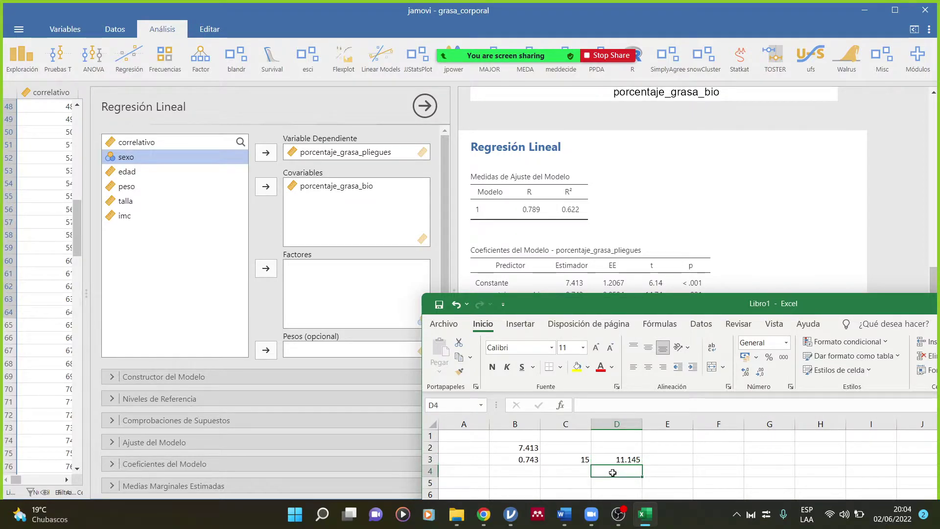
type("=")
left_click(613, 459)
type("+")
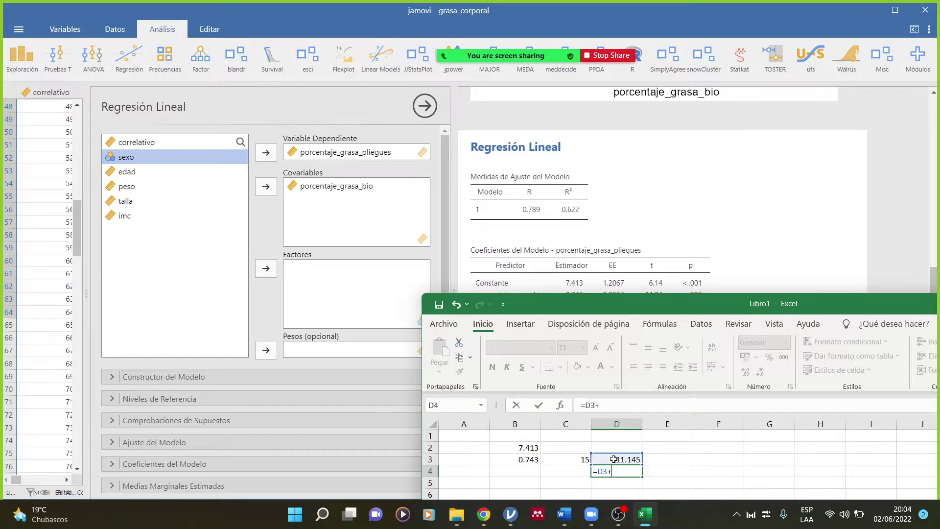
left_click(534, 450)
key("Return")
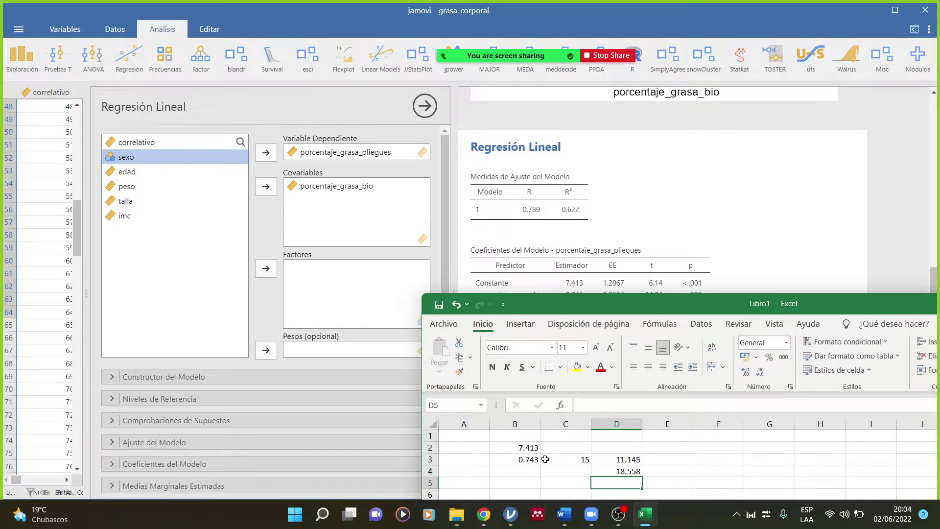
Raise the Excel window over jamovi and compare the bioimpedance reading in C3 with the predicted skinfold value in D4
left_click_drag(755, 307, 641, 131)
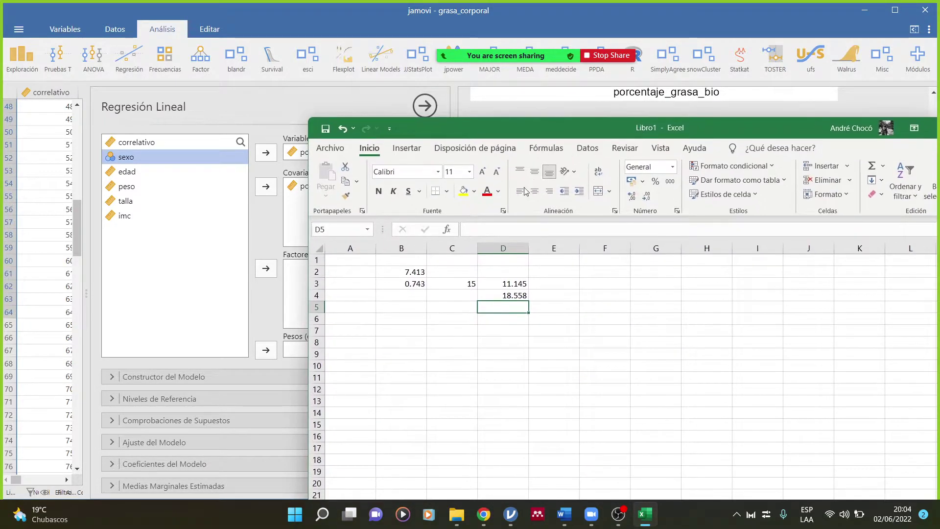
left_click(451, 277)
left_click(453, 282)
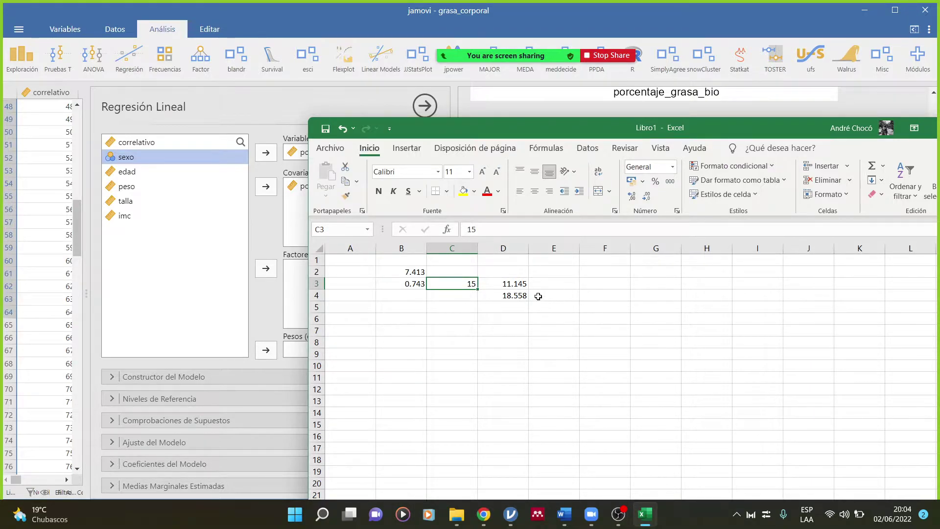
left_click(522, 295)
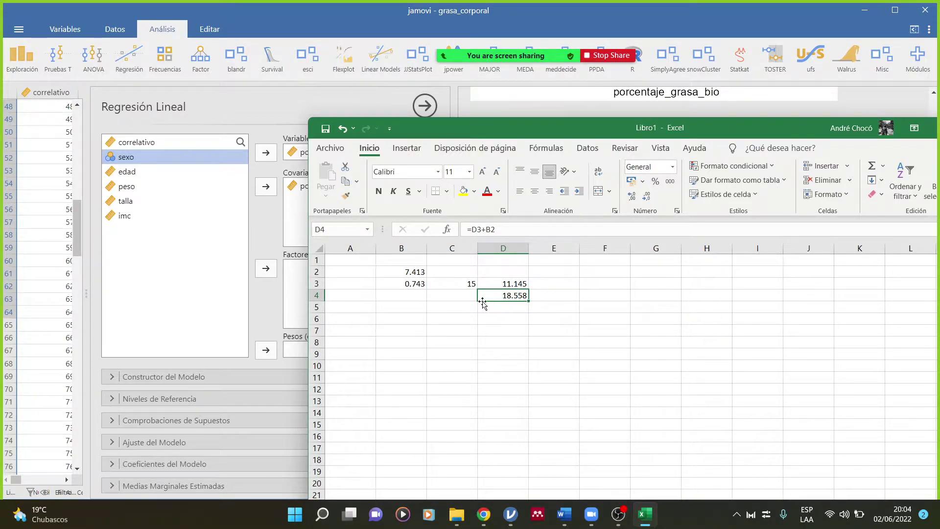
Uncover jamovi's regression tables and sketch beside them a pair of axes with a rising line and its slope angle marked
left_click_drag(665, 123, 660, 421)
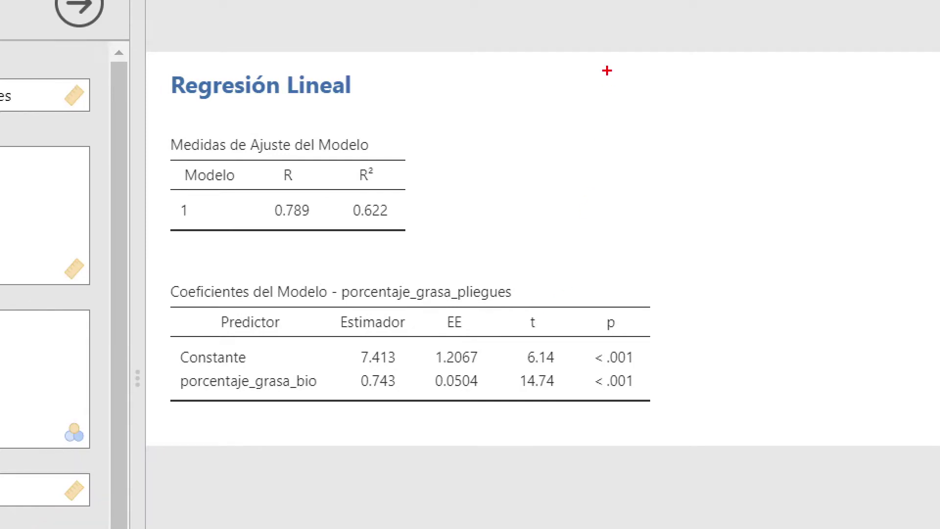
left_click_drag(608, 70, 759, 230)
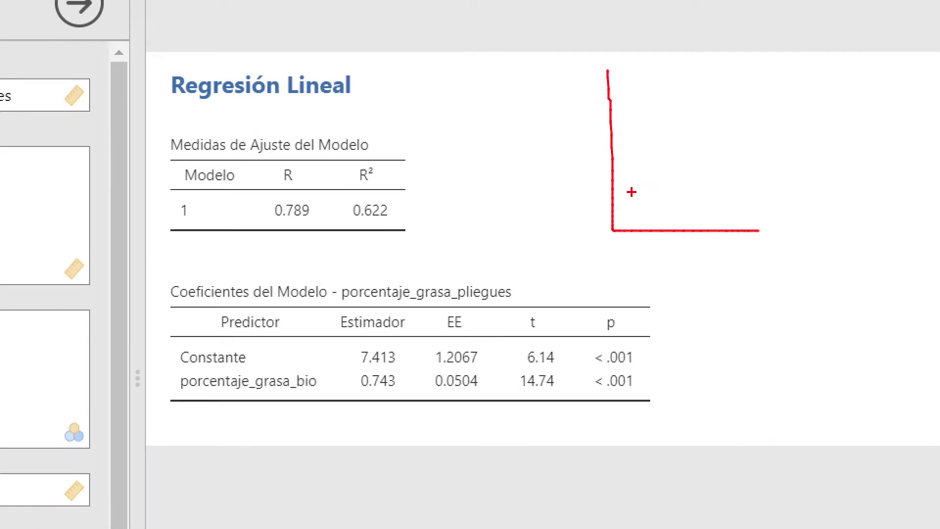
left_click_drag(617, 188, 772, 105)
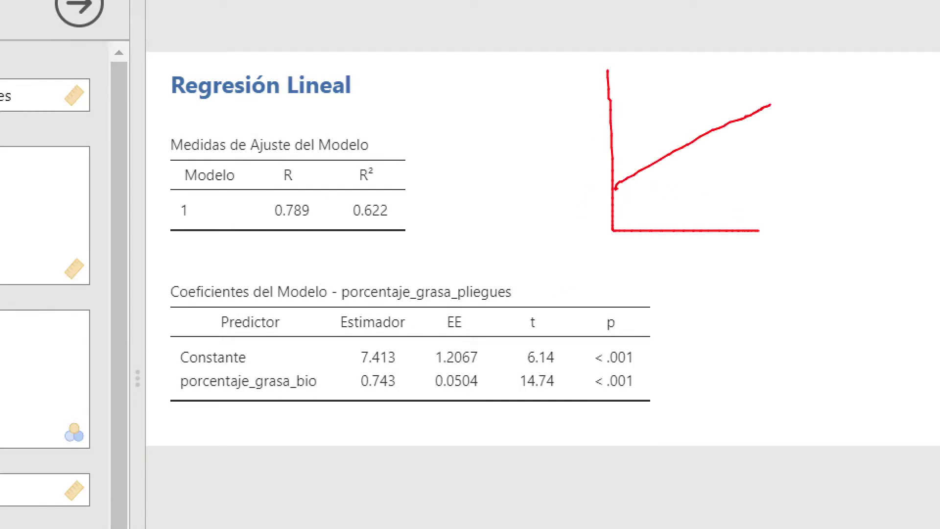
left_click_drag(625, 185, 719, 181)
left_click_drag(679, 149, 692, 189)
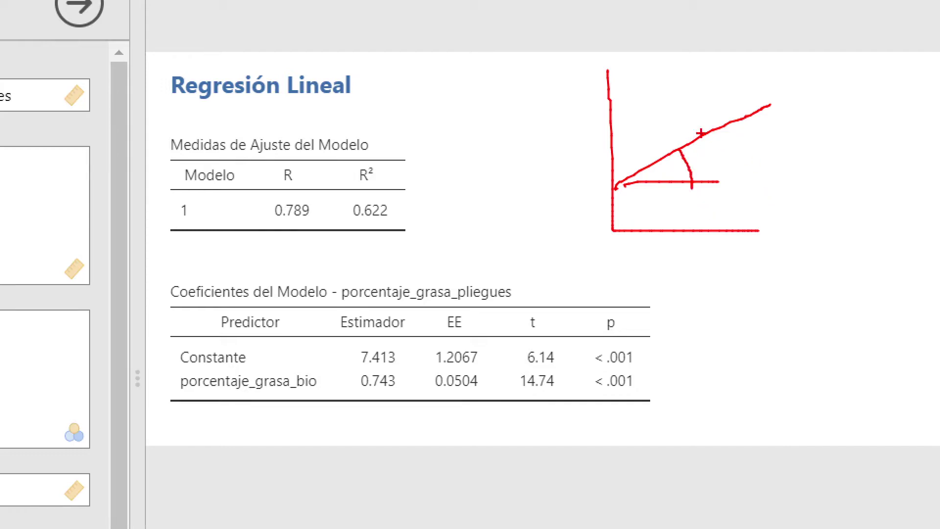
Sketch a second pair of axes with a flat horizontal line and label the axes X and Y
mouse_move(706, 276)
left_mouse_down()
mouse_move(773, 411)
mouse_move(869, 407)
left_mouse_up()
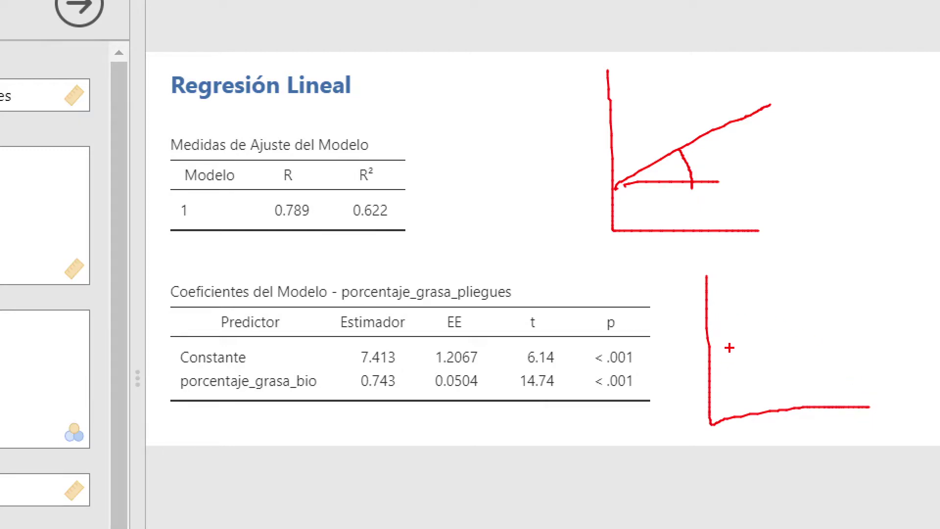
mouse_move(721, 345)
left_mouse_down()
mouse_move(885, 346)
mouse_move(825, 347)
left_mouse_up()
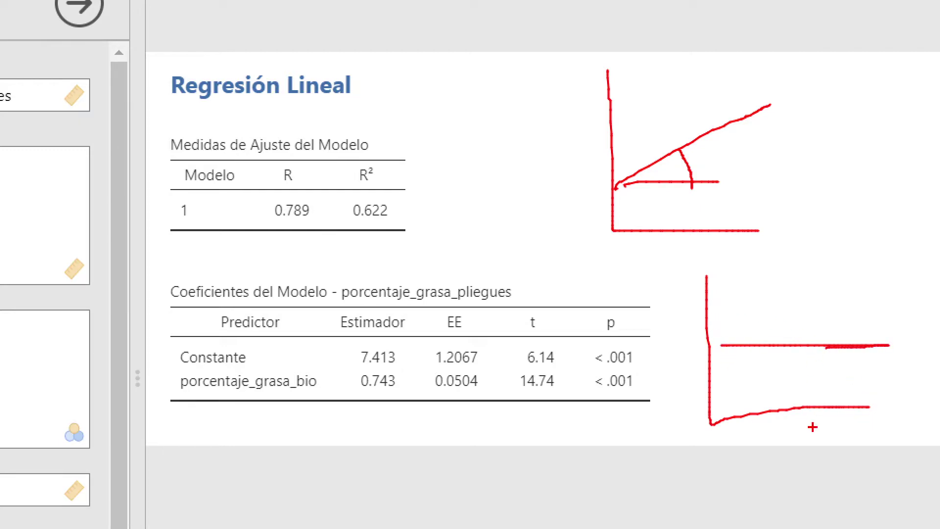
mouse_move(851, 419)
left_mouse_down()
mouse_move(827, 450)
mouse_move(851, 442)
left_mouse_up()
mouse_move(661, 333)
left_mouse_down()
mouse_move(678, 327)
mouse_move(670, 361)
left_mouse_up()
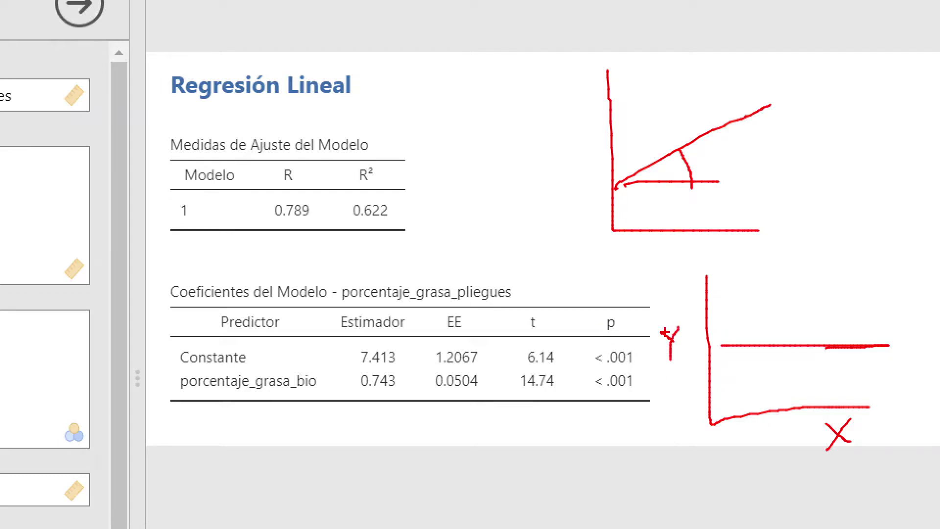
Add four tick marks along the X axis and four matching ticks on the flat line of the second sketch
mouse_move(734, 401)
left_mouse_down()
mouse_move(741, 420)
mouse_move(777, 419)
left_mouse_up()
mouse_move(819, 395)
left_mouse_down()
mouse_move(829, 426)
mouse_move(867, 411)
left_mouse_up()
left_click_drag(749, 339, 752, 366)
left_click_drag(786, 341, 790, 360)
left_click_drag(877, 329, 888, 364)
left_click_drag(833, 343, 834, 363)
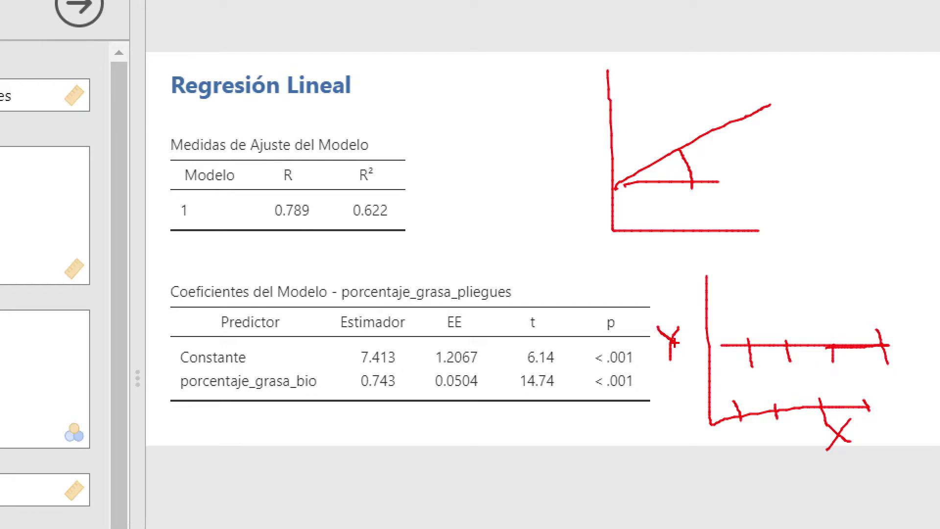
Write B = 0 above the flat-line sketch, circle the X label and draw a curved arrow from X to Y
left_click_drag(680, 324, 675, 337)
mouse_move(768, 268)
left_mouse_down()
mouse_move(767, 307)
mouse_move(779, 283)
mouse_move(799, 294)
mouse_move(770, 299)
mouse_move(847, 277)
mouse_move(871, 297)
mouse_move(854, 252)
left_mouse_up()
left_click_drag(843, 305, 908, 259)
mouse_move(863, 416)
left_mouse_down()
mouse_move(838, 416)
mouse_move(851, 465)
mouse_move(870, 409)
left_mouse_up()
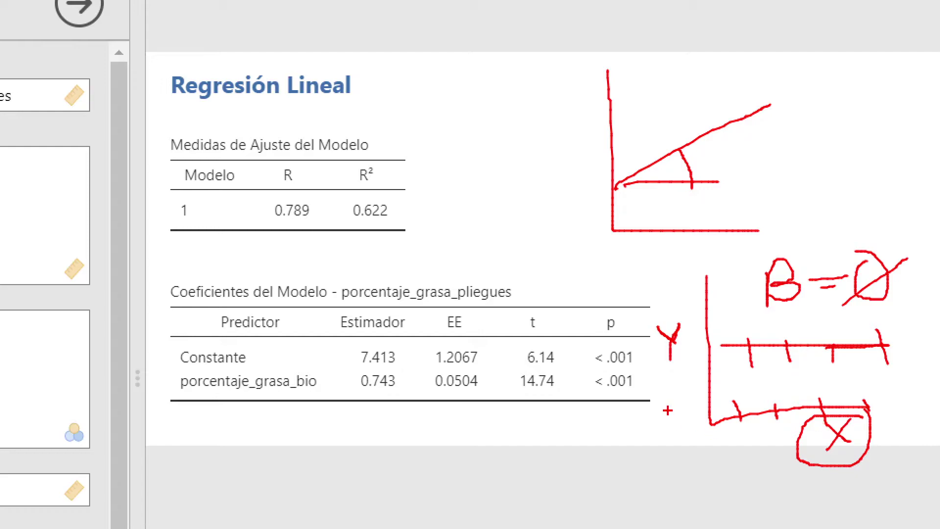
mouse_move(827, 486)
left_mouse_down()
mouse_move(652, 361)
mouse_move(665, 376)
left_mouse_up()
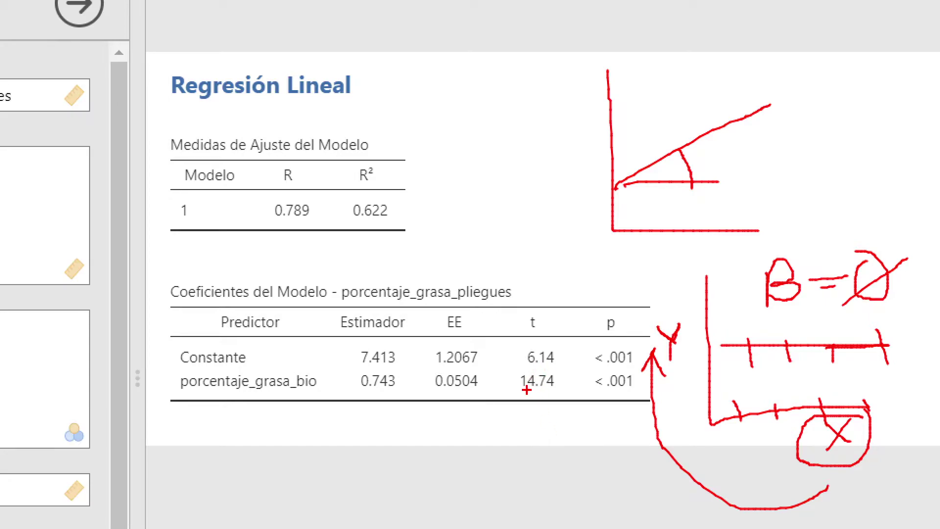
Write the slope hypotheses below the coefficients table: H0 with B = 0 and H1 with B ≠ 0
mouse_move(385, 419)
left_mouse_down()
mouse_move(391, 460)
mouse_move(416, 430)
mouse_move(411, 461)
mouse_move(432, 462)
mouse_move(427, 439)
left_mouse_up()
mouse_move(399, 474)
left_mouse_down()
mouse_move(407, 509)
mouse_move(426, 485)
mouse_move(423, 506)
mouse_move(447, 521)
left_mouse_up()
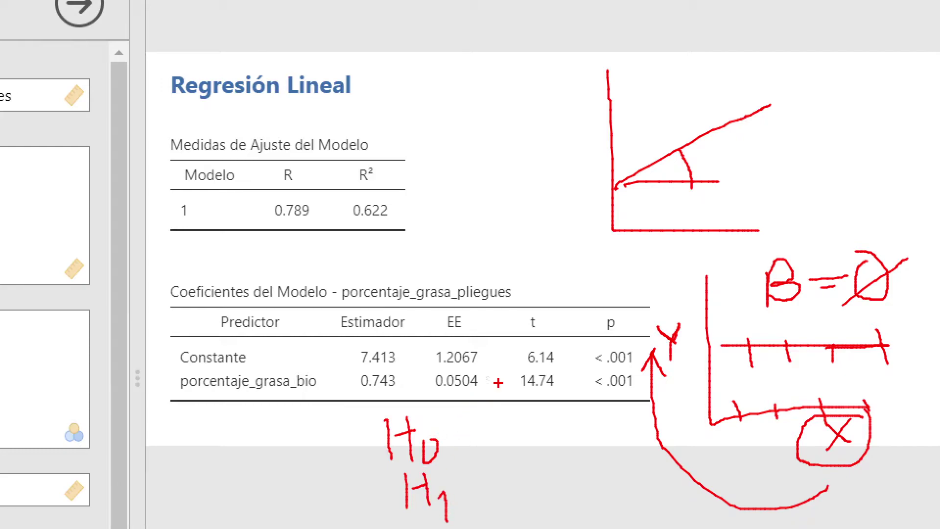
mouse_move(508, 420)
left_mouse_down()
mouse_move(507, 453)
mouse_move(518, 431)
mouse_move(534, 448)
mouse_move(512, 444)
mouse_move(585, 437)
mouse_move(577, 425)
mouse_move(625, 455)
left_mouse_up()
mouse_move(590, 420)
left_mouse_down()
mouse_move(629, 454)
mouse_move(637, 417)
left_mouse_up()
mouse_move(505, 469)
left_mouse_down()
mouse_move(498, 513)
mouse_move(542, 488)
mouse_move(499, 510)
left_mouse_up()
mouse_move(569, 498)
left_mouse_down()
mouse_move(596, 499)
mouse_move(594, 487)
mouse_move(577, 505)
left_mouse_up()
mouse_move(639, 473)
left_mouse_down()
mouse_move(646, 505)
mouse_move(670, 475)
left_mouse_up()
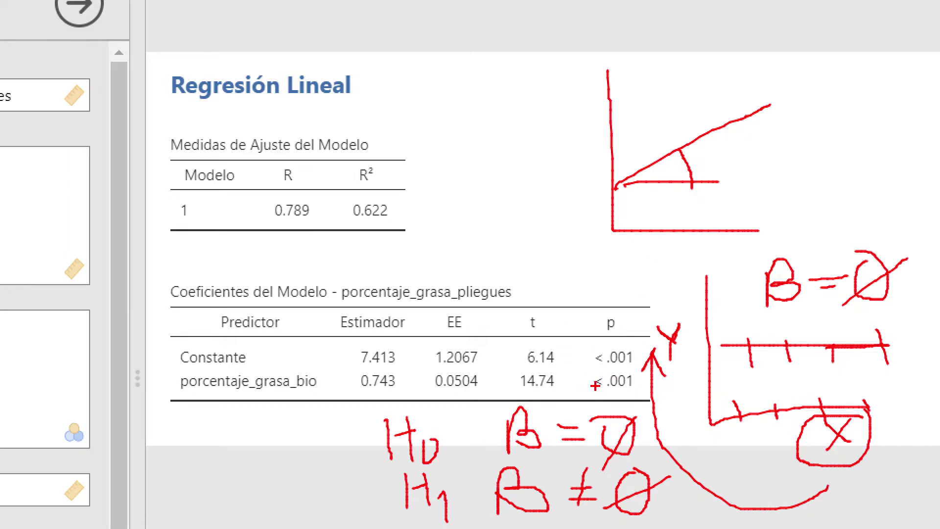
Strike out the null hypothesis and circle the porcentaje_grasa_bio predictor and its p value in the coefficients table
left_click_drag(364, 469, 655, 452)
left_click_drag(399, 432, 578, 428)
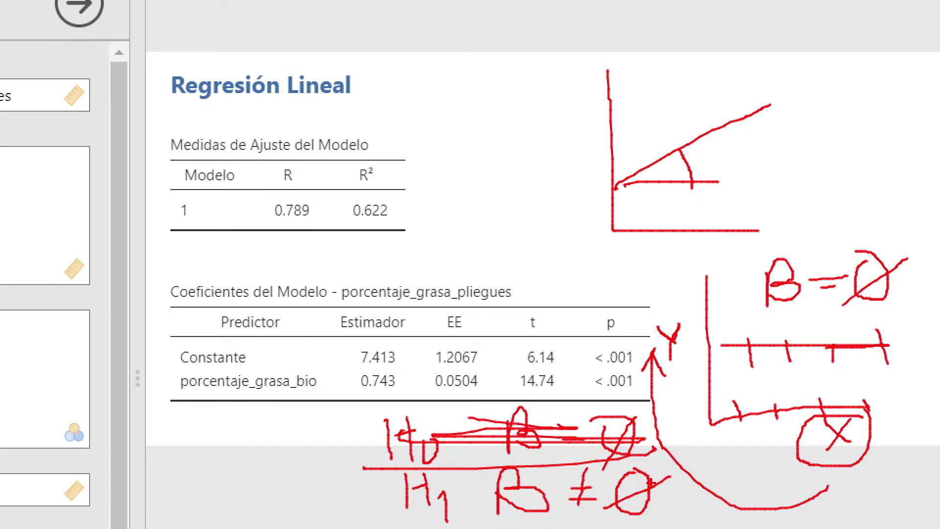
mouse_move(317, 369)
left_mouse_down()
mouse_move(216, 364)
mouse_move(179, 393)
mouse_move(331, 376)
left_mouse_up()
mouse_move(647, 370)
left_mouse_down()
mouse_move(586, 385)
mouse_move(640, 389)
left_mouse_up()
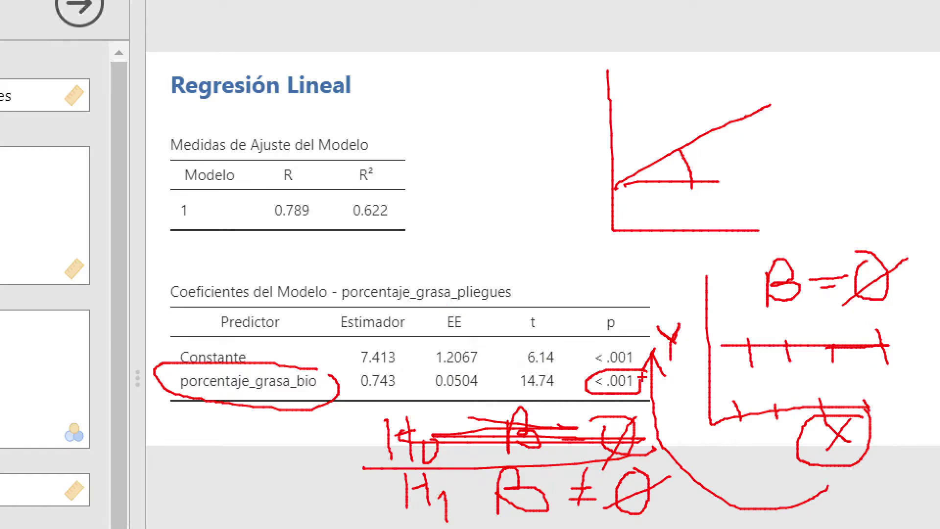
Box the standard error, estimate, t and p values in the porcentaje_grasa_bio row of the coefficients table
mouse_move(418, 370)
left_mouse_down()
mouse_move(479, 395)
mouse_move(402, 366)
left_mouse_up()
mouse_move(338, 373)
left_mouse_down()
mouse_move(399, 383)
mouse_move(335, 371)
left_mouse_up()
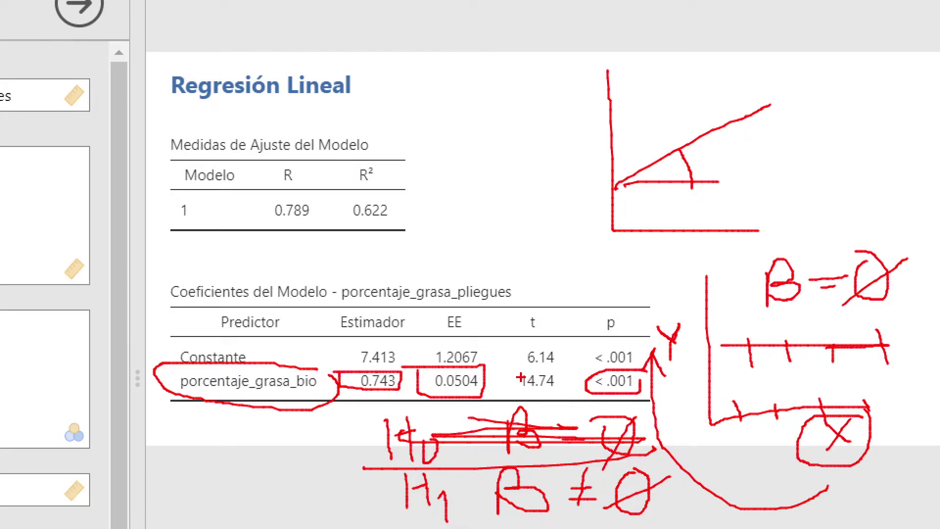
mouse_move(508, 371)
left_mouse_down()
mouse_move(509, 392)
mouse_move(565, 391)
mouse_move(507, 369)
left_mouse_up()
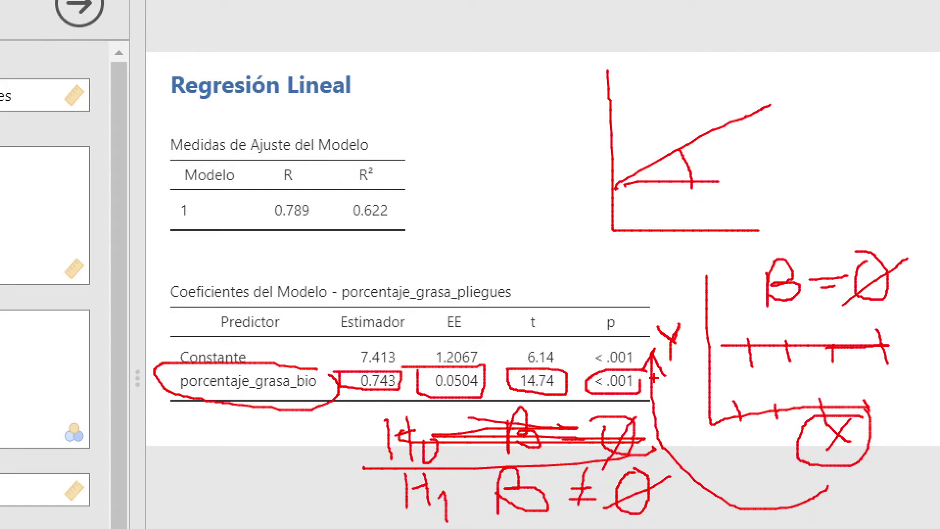
left_click_drag(639, 365, 636, 399)
mouse_move(372, 152)
left_mouse_down()
mouse_move(323, 191)
mouse_move(402, 245)
mouse_move(380, 152)
left_mouse_up()
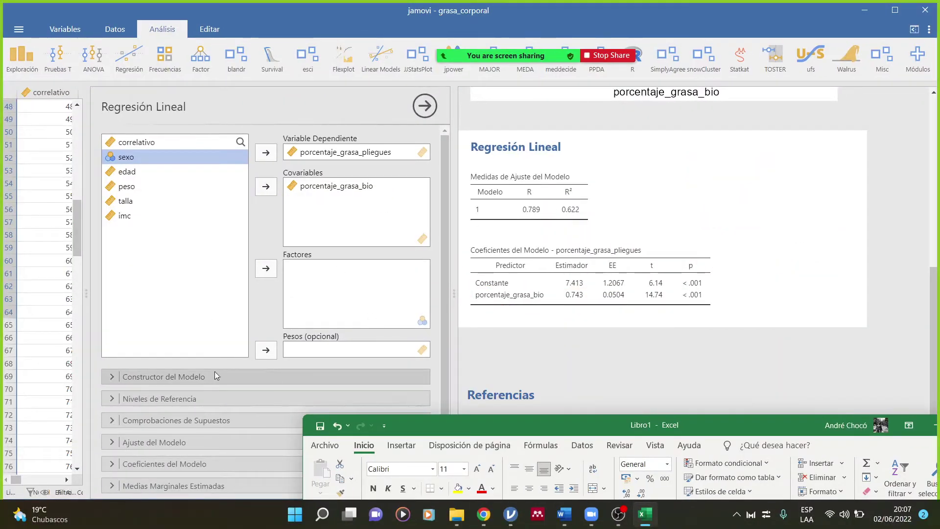
Expand the Coeficientes del Modelo options of the linear regression and admit the participant waiting to join the meeting
scroll(190, 372, "down", 1)
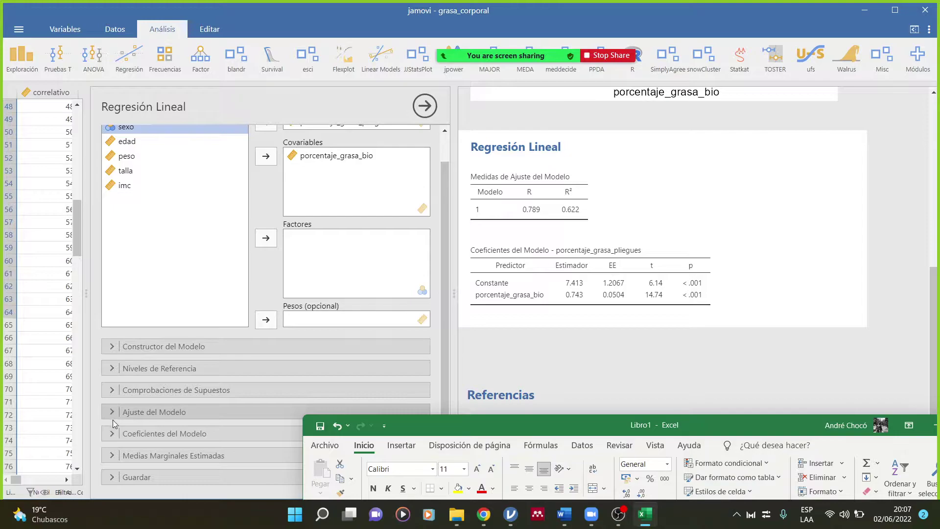
left_click(111, 434)
left_click(112, 434)
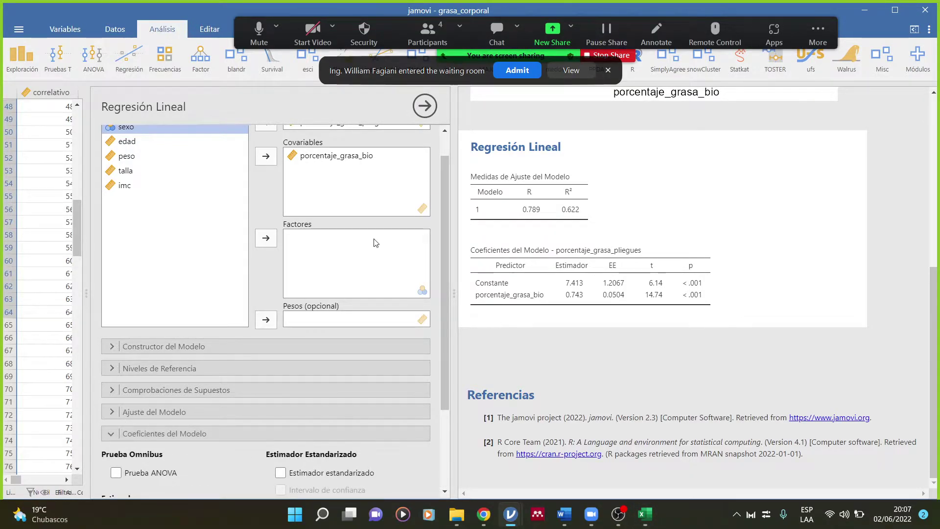
left_click(516, 72)
Expand the regression's Niveles de Referencia, Constructor del Modelo and Ajuste del Modelo options
left_click(112, 370)
left_click(118, 346)
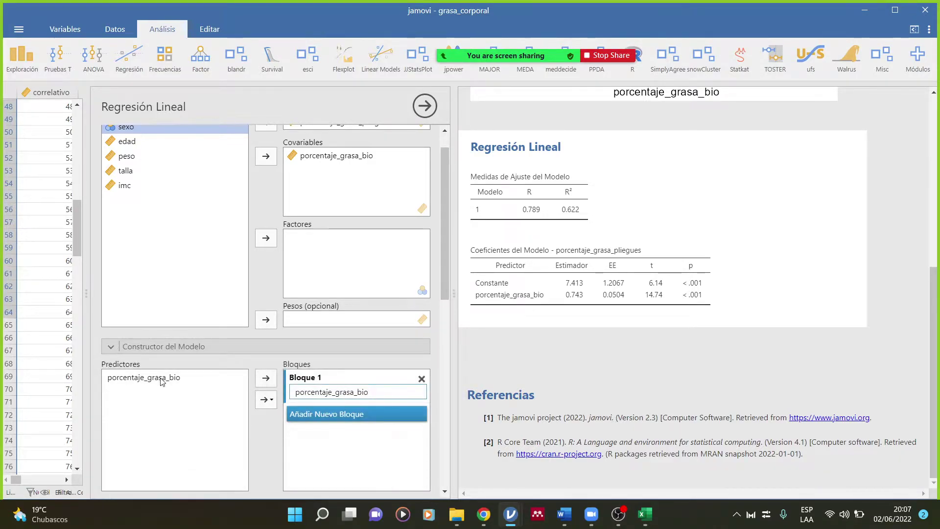
scroll(162, 388, "down", 10)
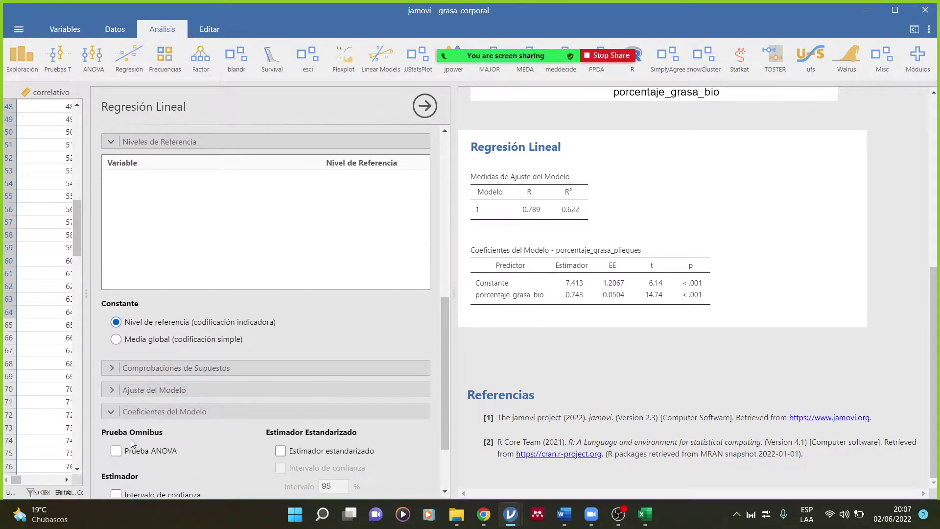
scroll(128, 434, "down", 2)
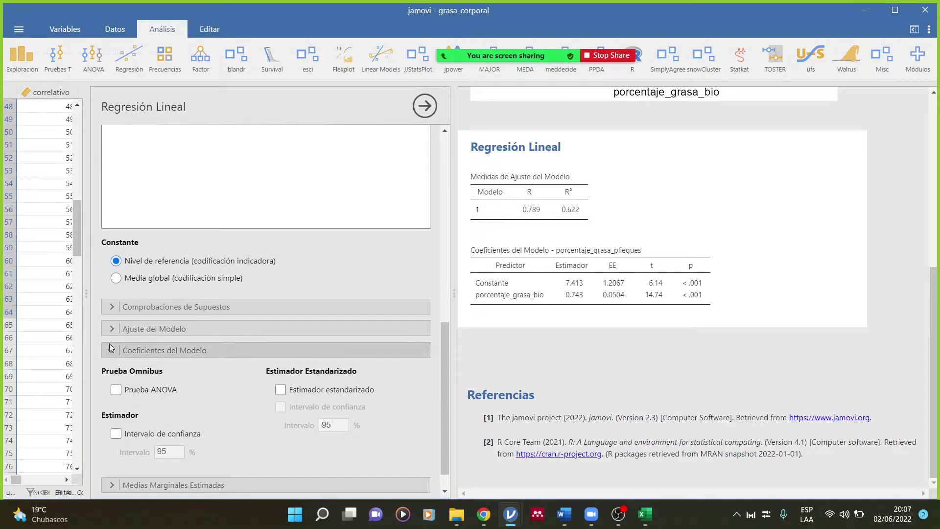
left_click(110, 332)
scroll(219, 419, "down", 2)
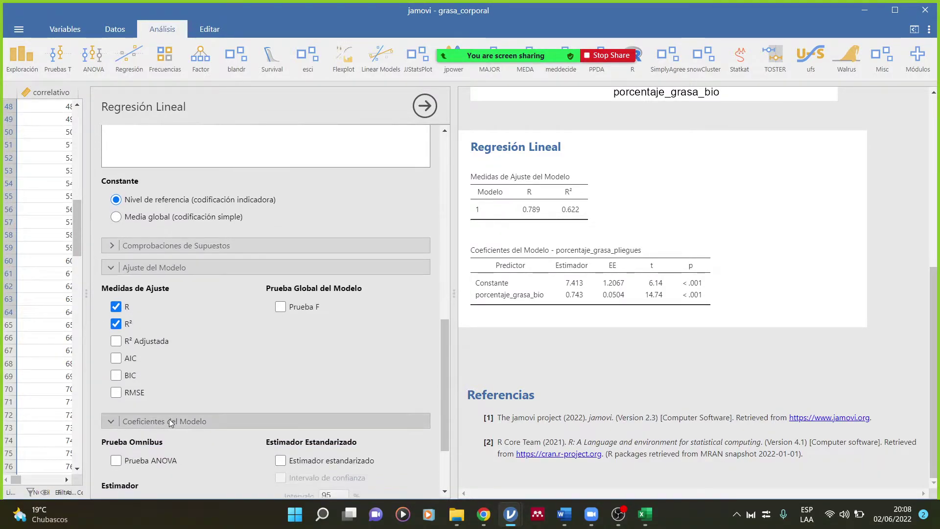
Add AIC, BIC and the global F test to the model fit measures of the porcentaje_grasa_bio regression
left_click(119, 360)
left_click(116, 375)
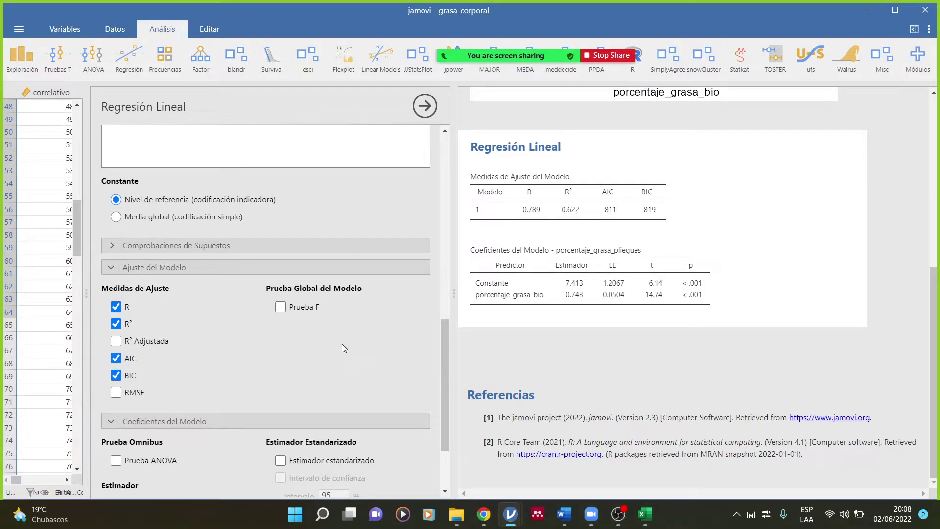
left_click(281, 307)
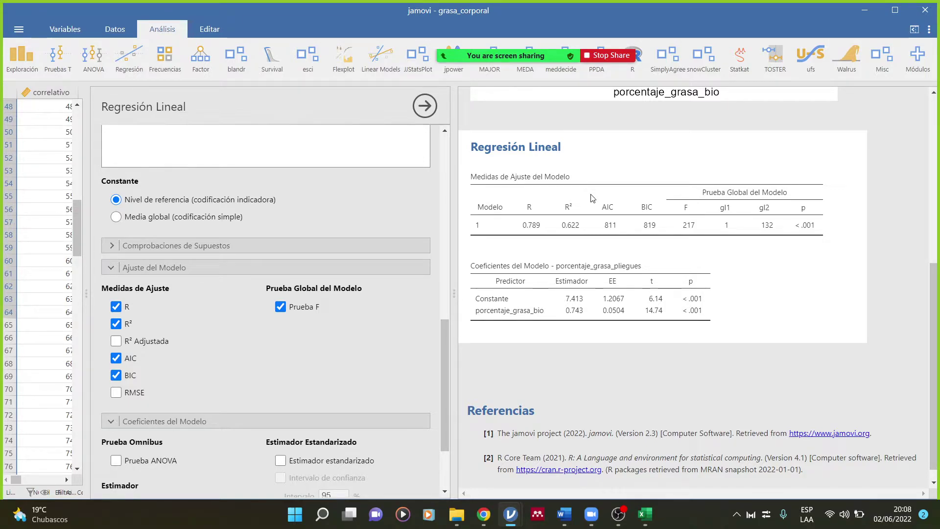
Read the Zoom meeting's chat message and minimize the chat window
mouse_move(619, 514)
mouse_move(590, 520)
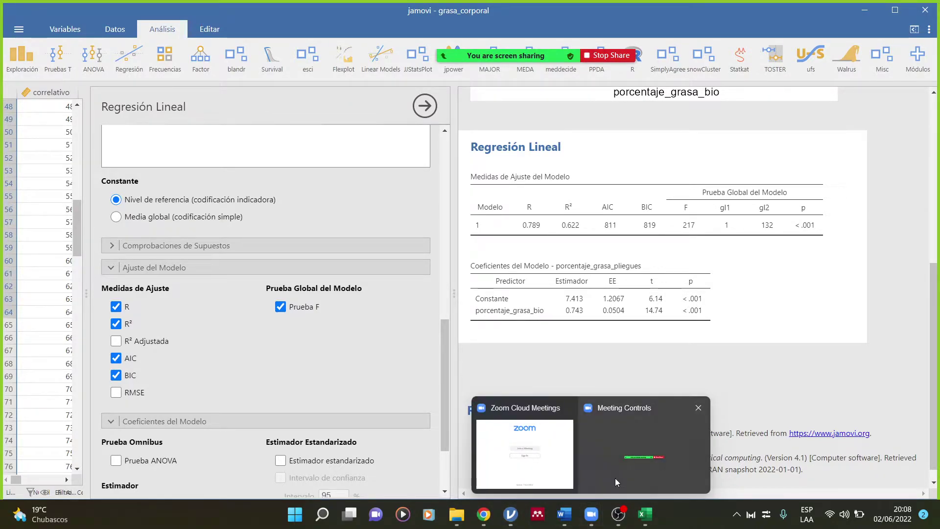
left_click(497, 31)
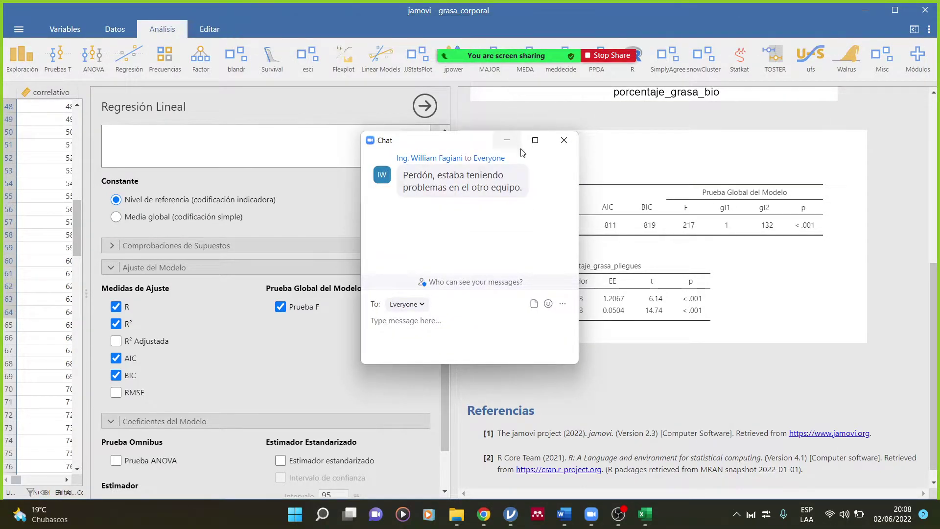
left_click(512, 142)
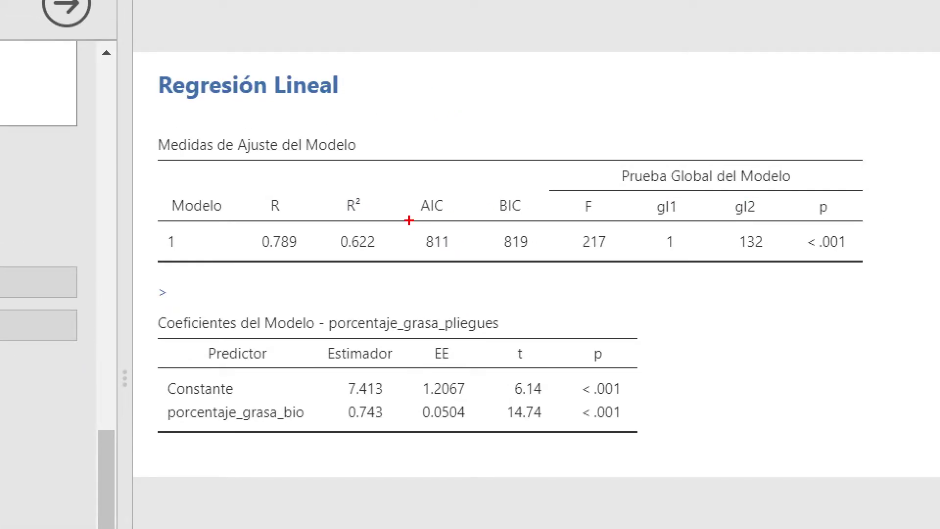
Box the R² value and the AIC and BIC headings in the model fit table, and leave the annotation mode
mouse_move(366, 223)
left_mouse_down()
mouse_move(337, 224)
mouse_move(372, 269)
mouse_move(371, 224)
left_mouse_up()
mouse_move(418, 176)
left_mouse_down()
mouse_move(417, 217)
mouse_move(468, 212)
mouse_move(408, 173)
left_mouse_up()
mouse_move(487, 177)
left_mouse_down()
mouse_move(487, 218)
mouse_move(535, 184)
mouse_move(473, 177)
left_mouse_up()
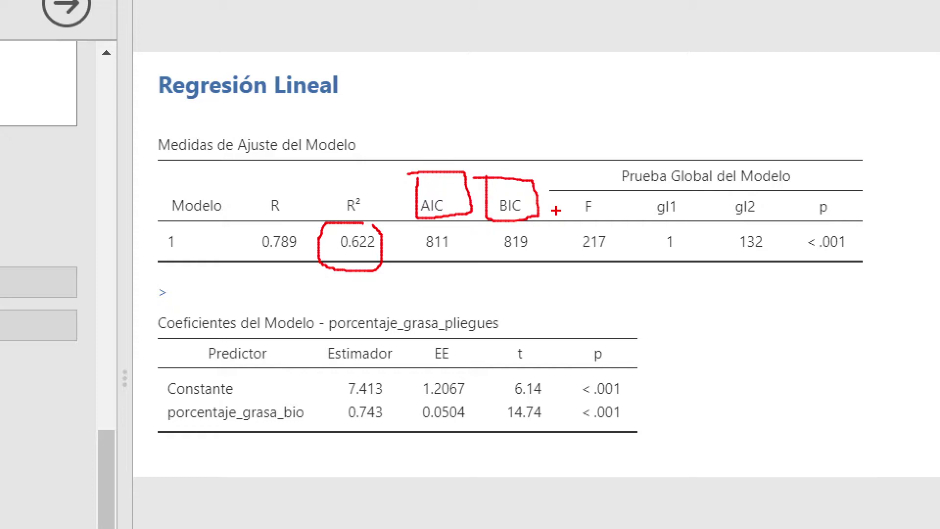
key("Escape")
Create a second linear regression with porcentaje_grasa_pliegues as dependent variable and imc as covariate
scroll(501, 204, "up", 3)
scroll(277, 224, "up", 3)
scroll(276, 221, "up", 2)
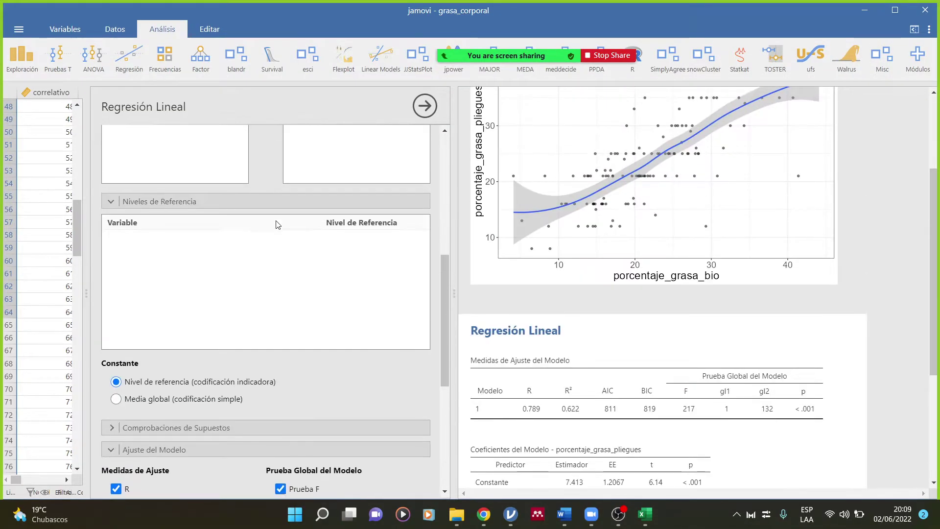
scroll(276, 220, "down", 2)
scroll(305, 223, "up", 3)
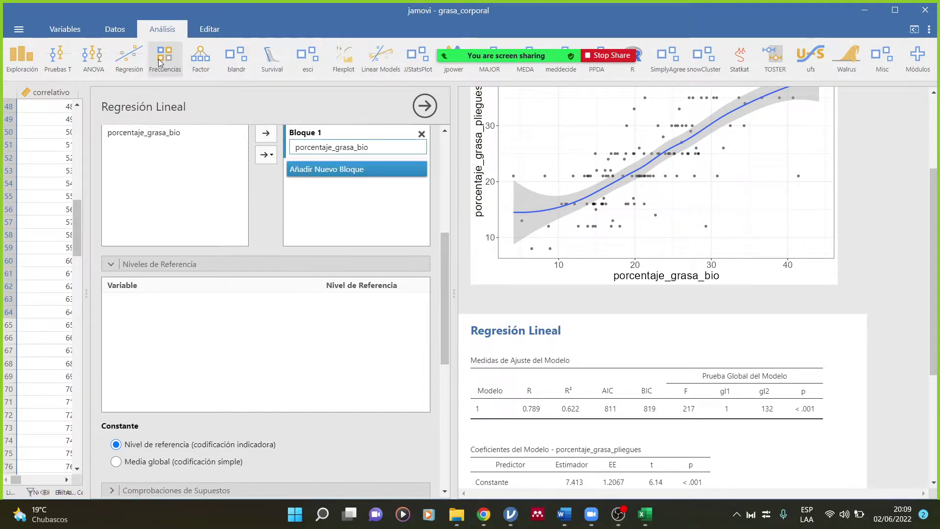
left_click(130, 73)
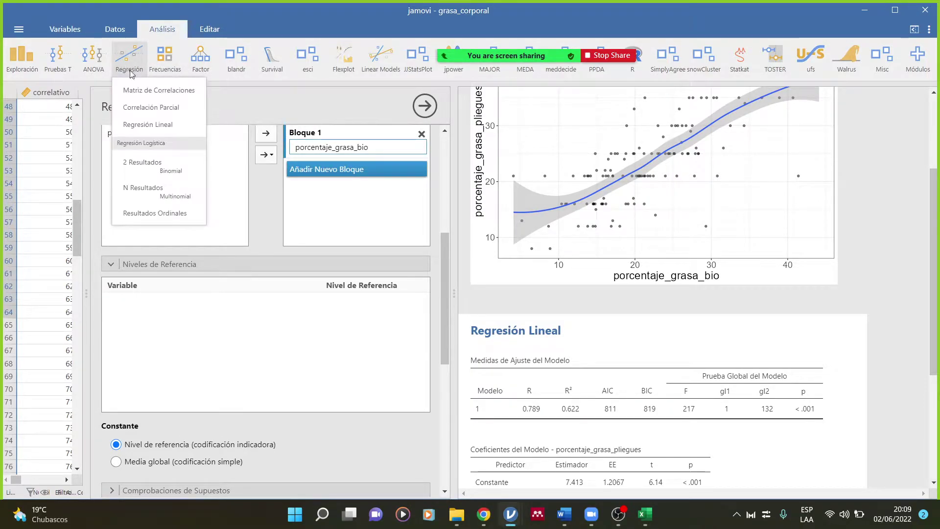
left_click(148, 124)
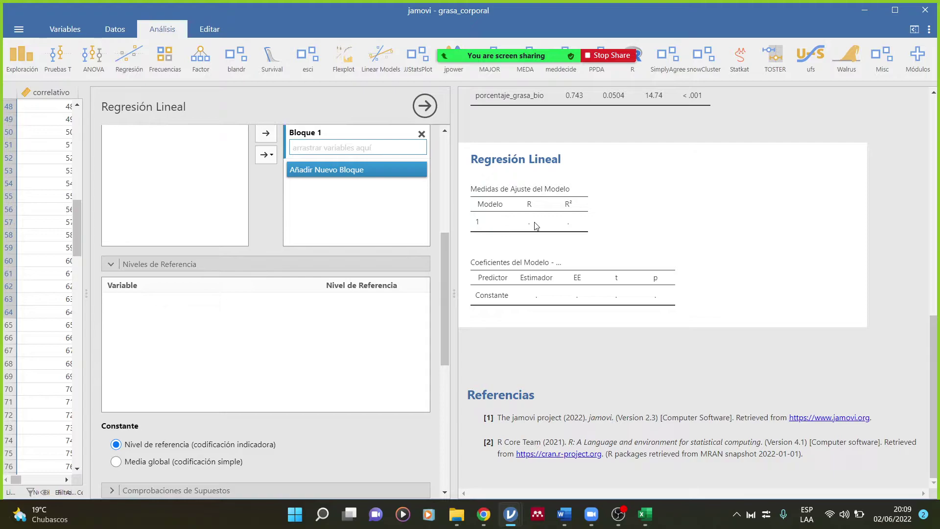
scroll(134, 184, "up", 6)
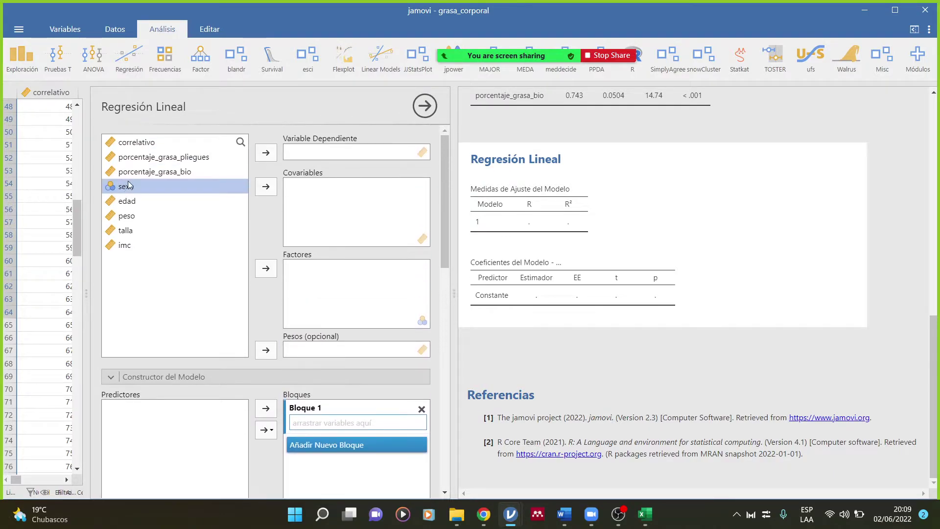
left_click(147, 158)
left_click(266, 153)
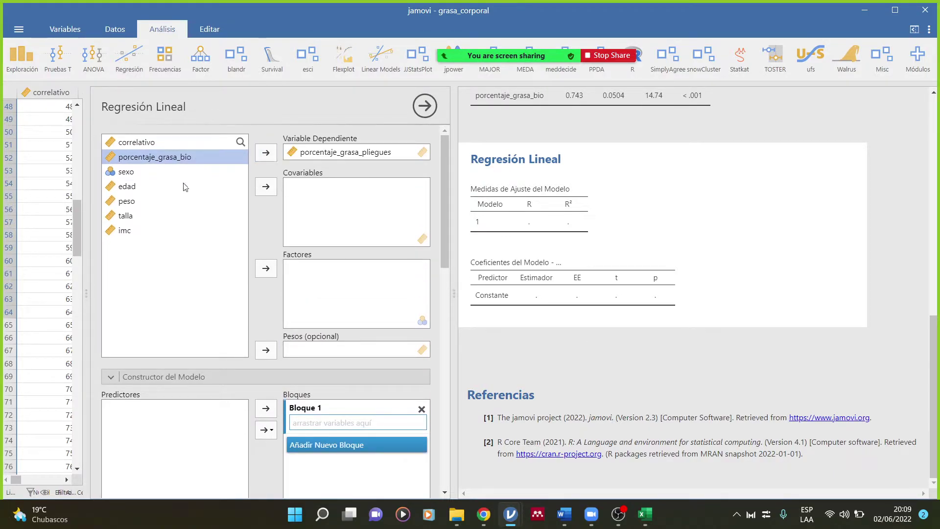
left_click(123, 231)
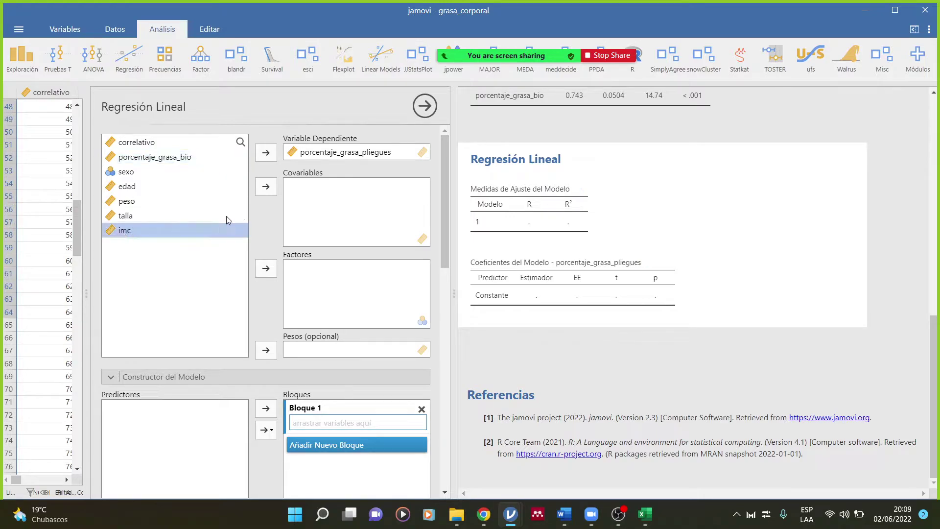
left_click(266, 186)
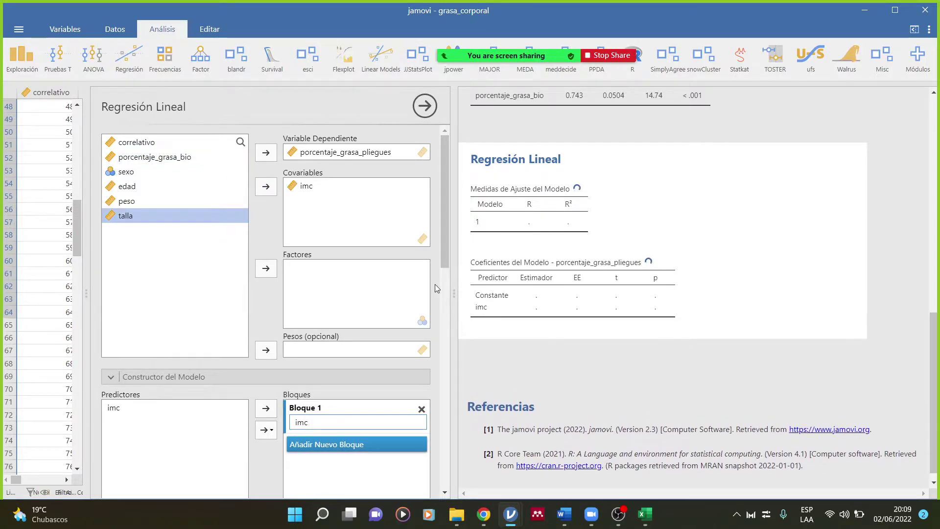
Add AIC and BIC to the model fit measures of the imc regression
scroll(210, 391, "down", 8)
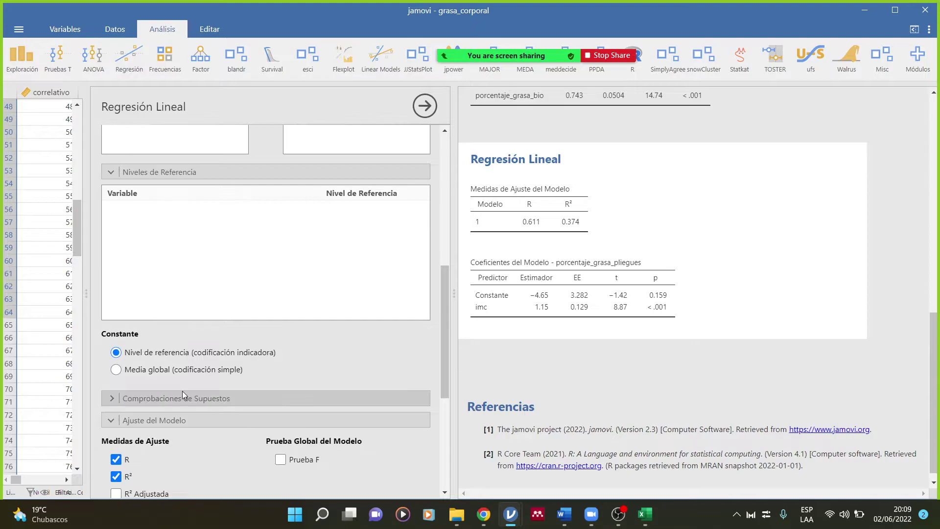
scroll(184, 390, "down", 4)
left_click(116, 327)
left_click(116, 344)
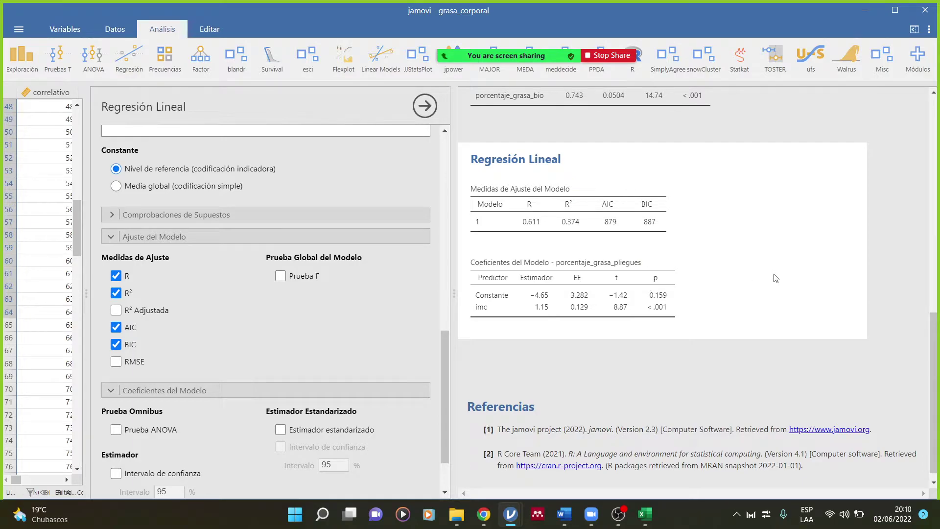
Compare the fit measures and coefficients of the porcentaje_grasa_bio and imc regressions, including the scatter plot above them
scroll(776, 278, "up", 3)
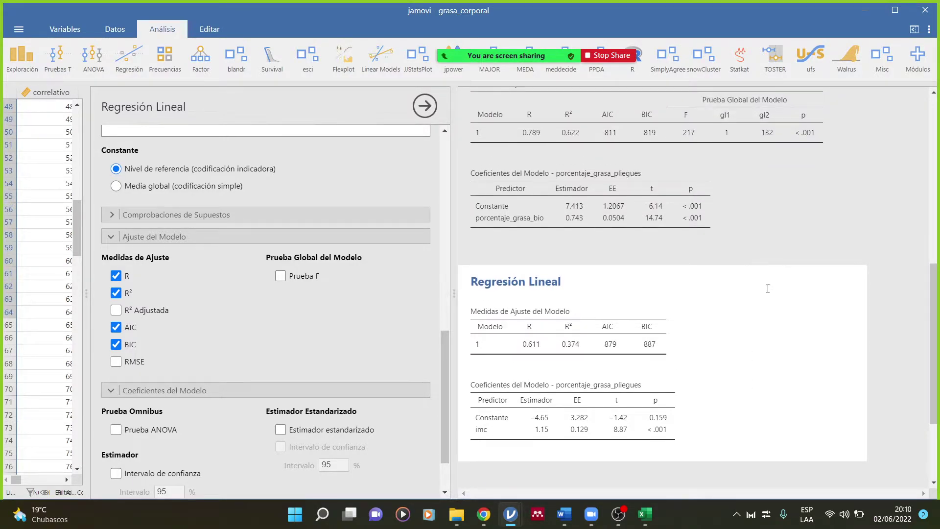
scroll(767, 289, "up", 2)
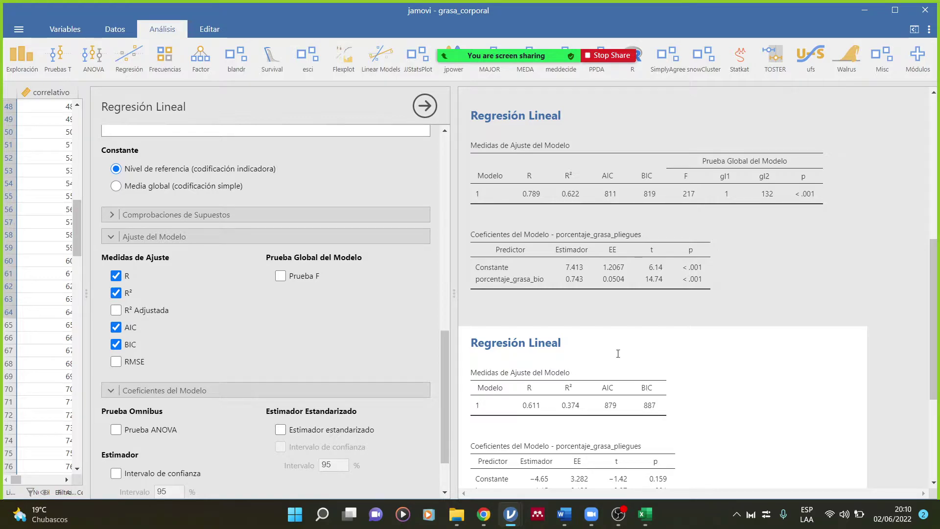
scroll(638, 357, "up", 3)
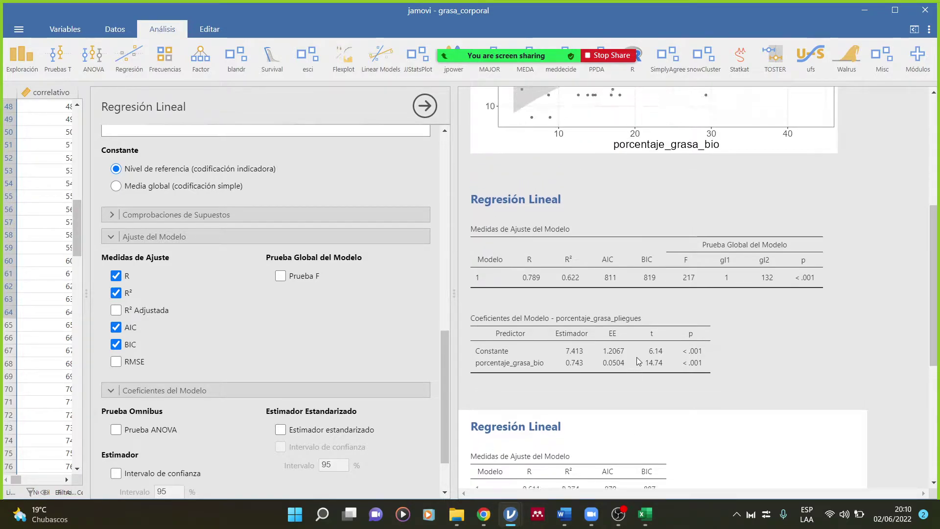
scroll(640, 362, "down", 3)
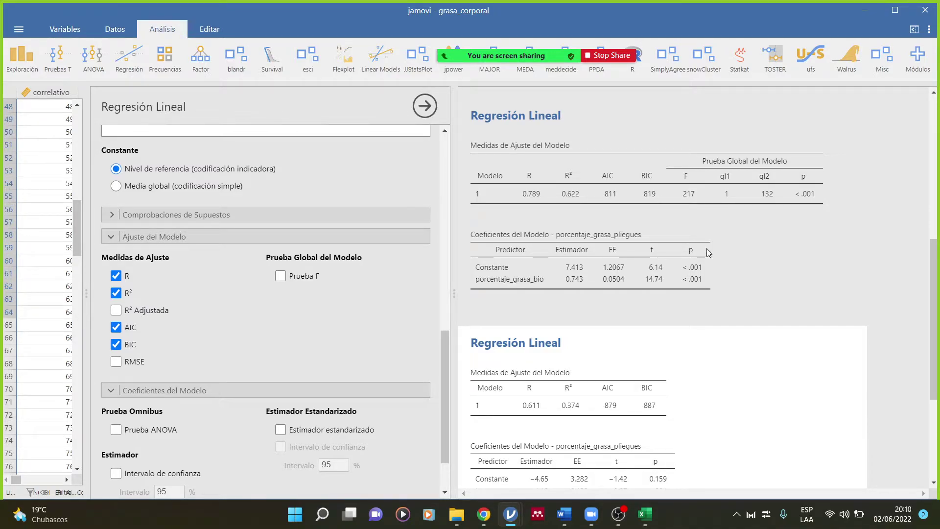
scroll(707, 251, "up", 6)
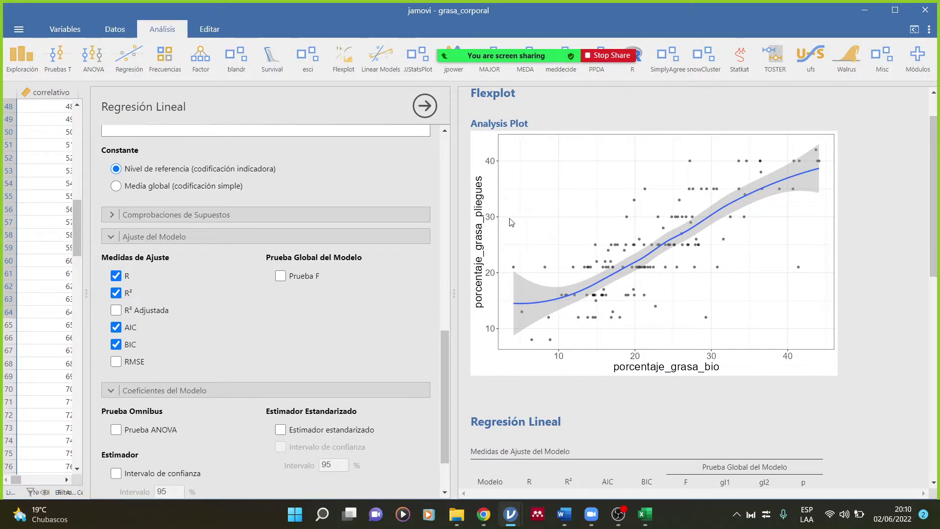
scroll(667, 326, "down", 5)
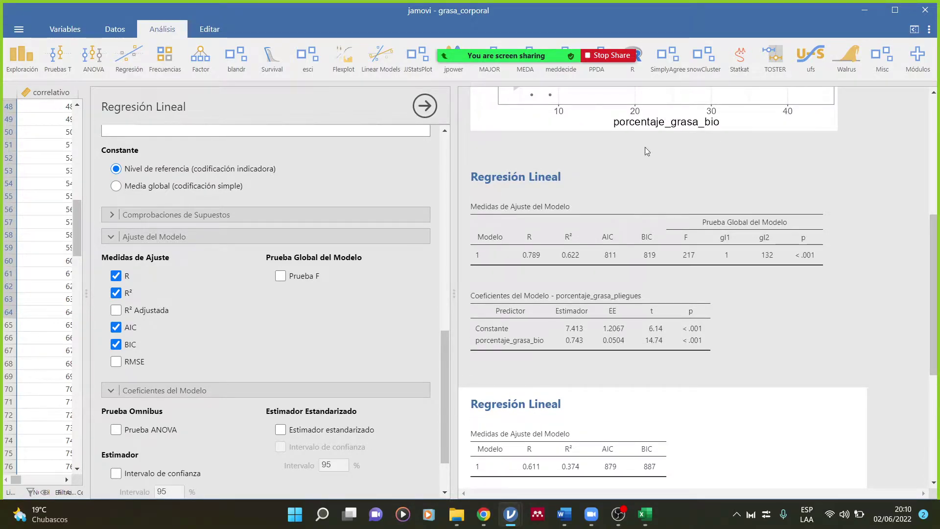
scroll(613, 319, "down", 2)
scroll(612, 319, "down", 1)
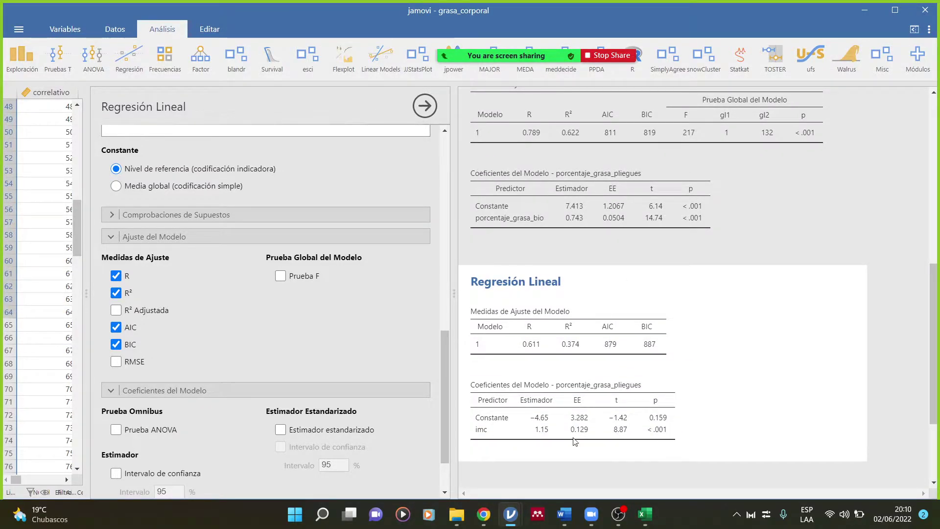
scroll(570, 428, "down", 1)
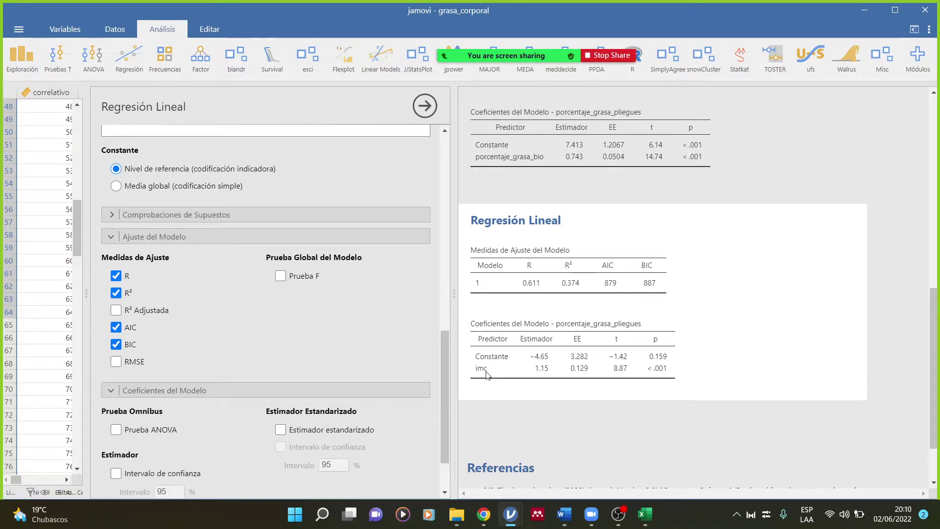
scroll(548, 306, "up", 1)
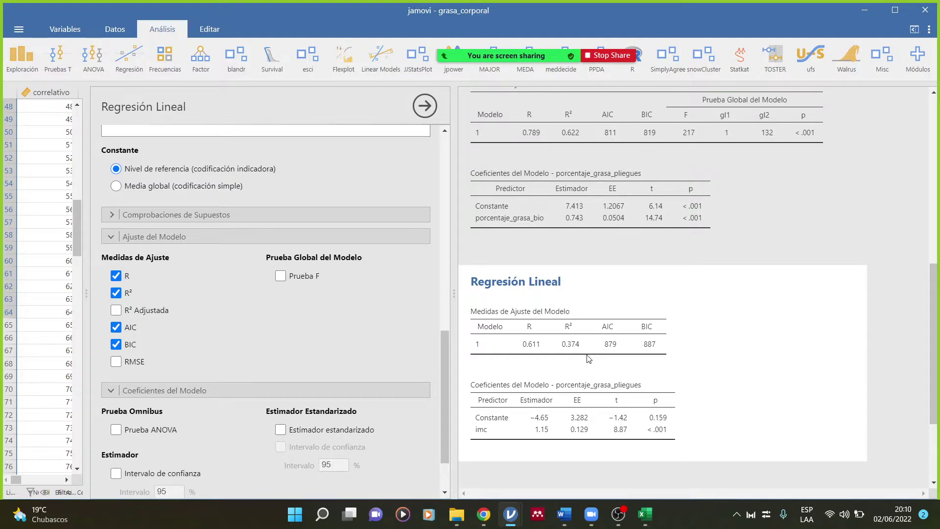
scroll(587, 355, "up", 2)
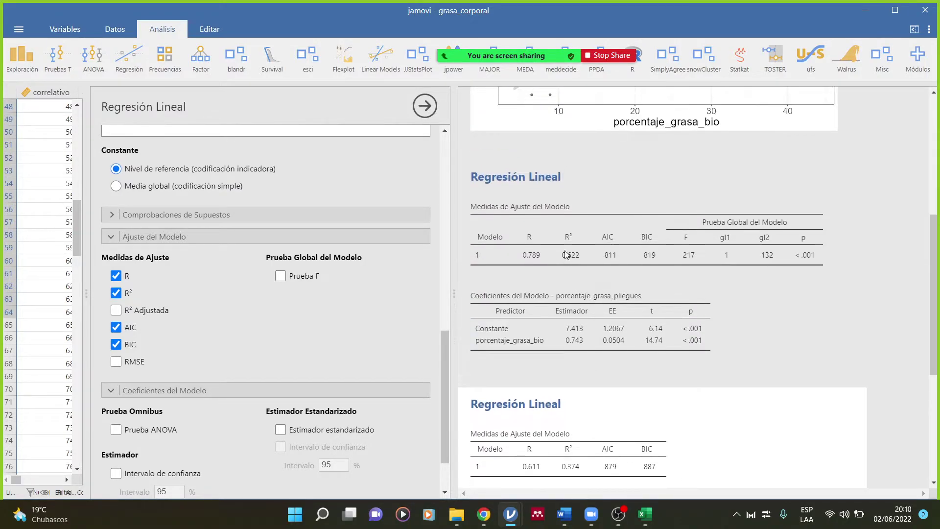
scroll(611, 358, "down", 2)
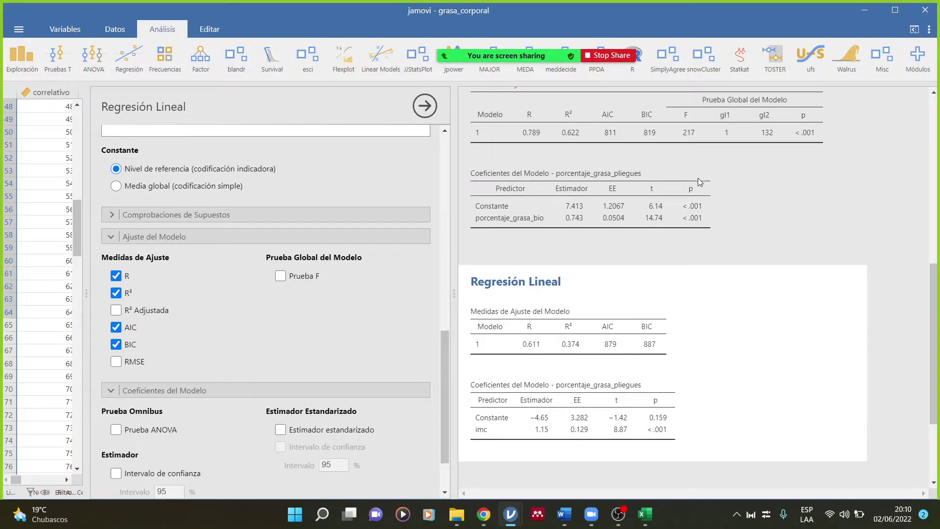
Circle the p value of the imc predictor in the coefficients table, and leave the annotation mode
scroll(639, 352, "down", 1)
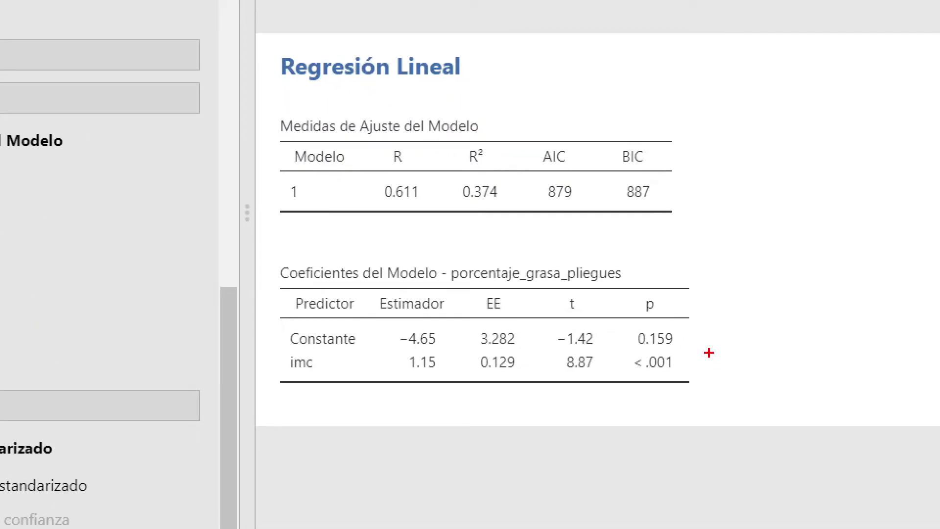
mouse_move(685, 363)
left_mouse_down()
mouse_move(656, 362)
mouse_move(625, 391)
mouse_move(711, 358)
left_mouse_up()
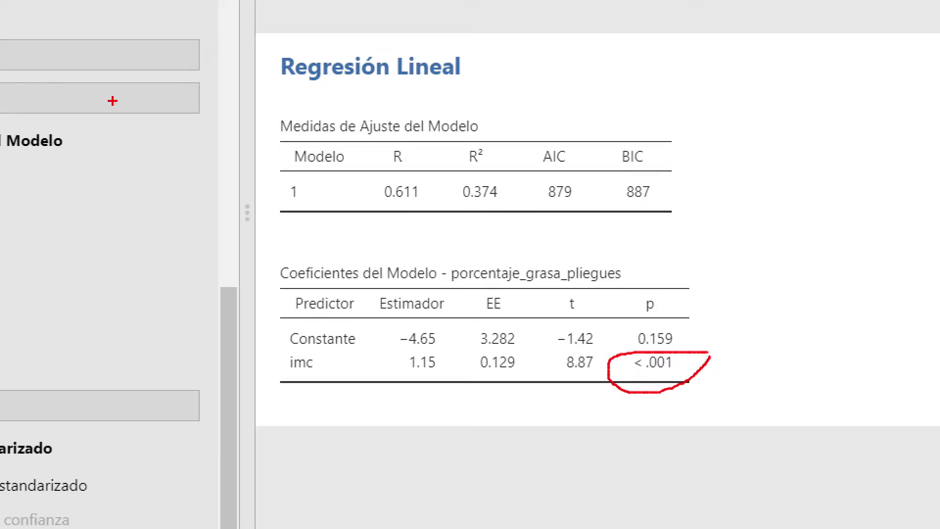
key("Escape")
Add porcentaje_grasa_bio as a second covariate alongside imc in the second linear regression
scroll(349, 301, "up", 5)
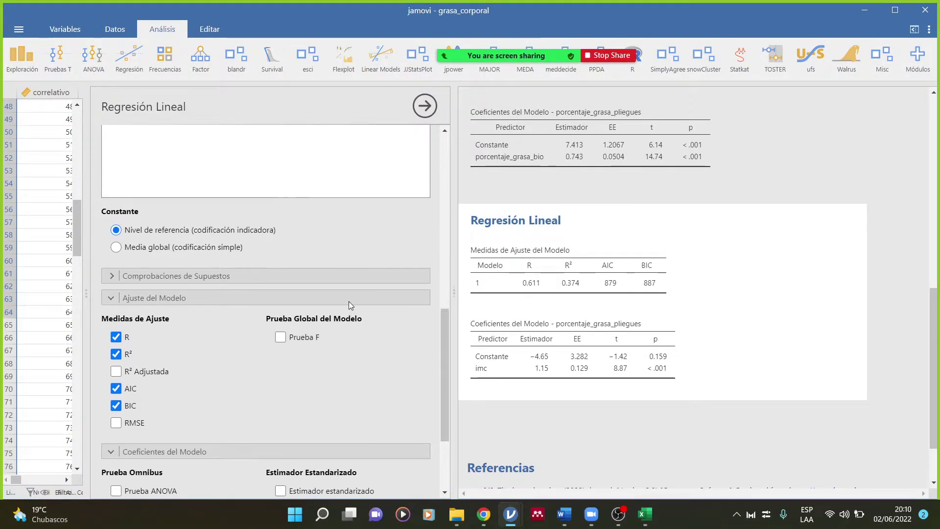
scroll(349, 302, "up", 5)
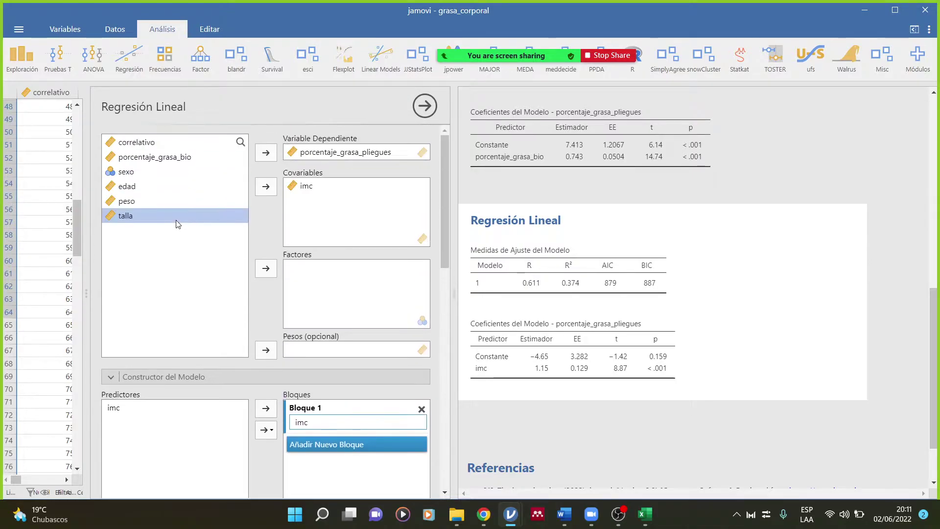
left_click(160, 161)
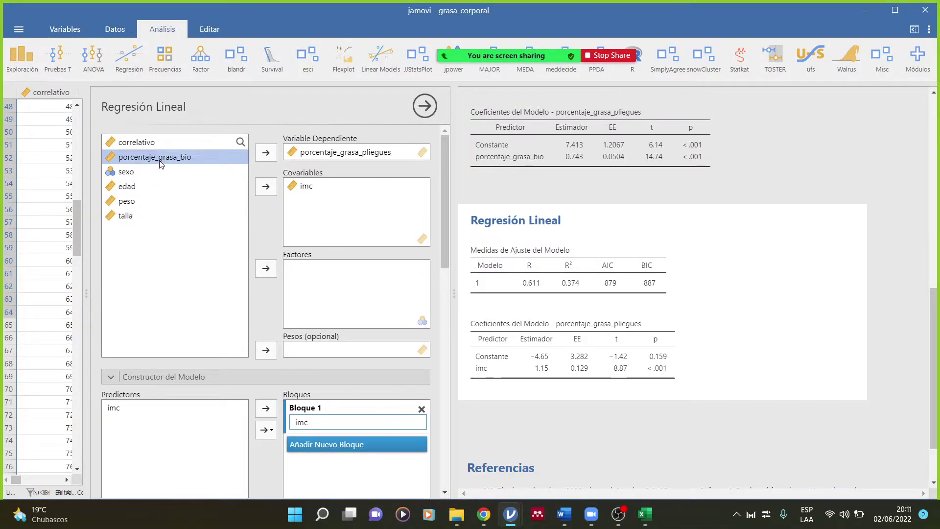
left_click(266, 187)
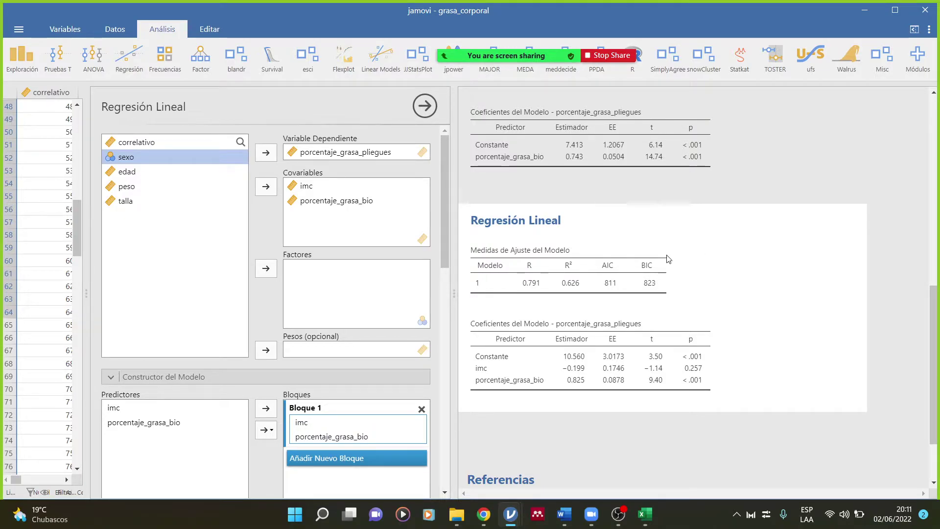
Circle the R² values of the porcentaje_grasa_bio regression and the combined imc and porcentaje_grasa_bio regression to compare them
scroll(629, 303, "up", 3)
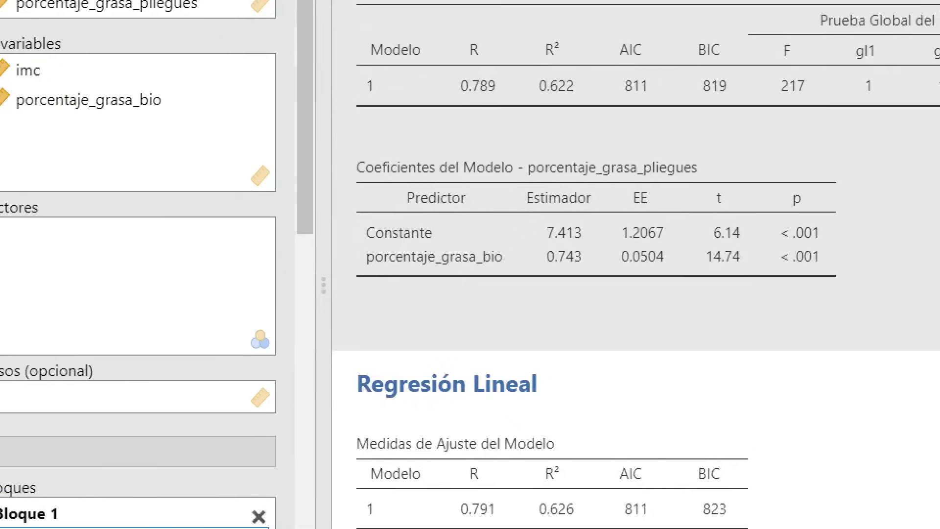
mouse_move(573, 34)
left_mouse_down()
mouse_move(541, 45)
mouse_move(563, 121)
mouse_move(587, 56)
left_mouse_up()
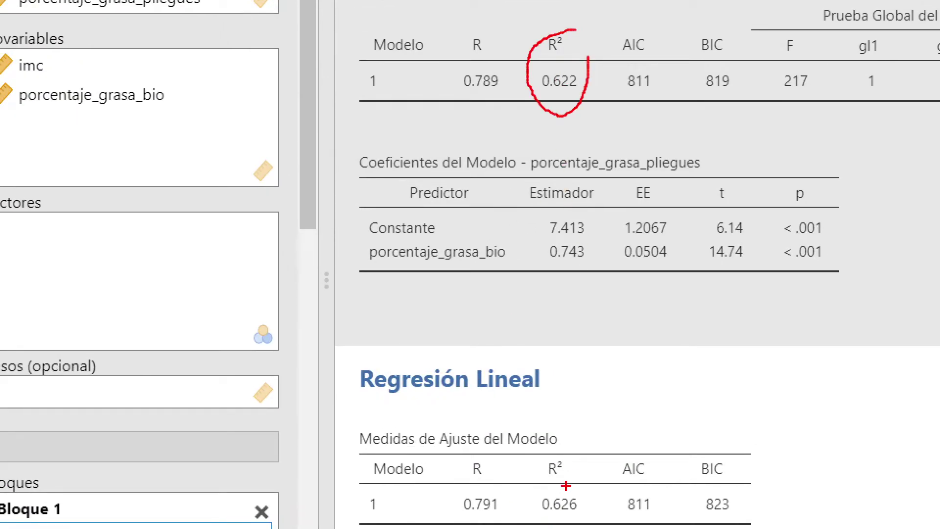
mouse_move(577, 444)
left_mouse_down()
mouse_move(552, 455)
mouse_move(524, 492)
mouse_move(549, 527)
mouse_move(598, 473)
mouse_move(584, 436)
left_mouse_up()
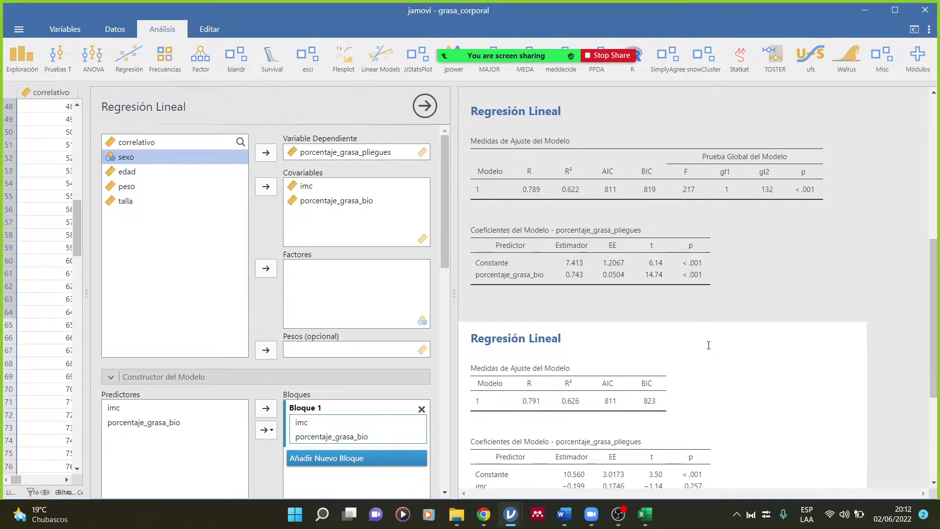
Compare the fit and coefficient tables of both regressions, and review the model fit and coefficient options of the combined one
scroll(722, 345, "down", 3)
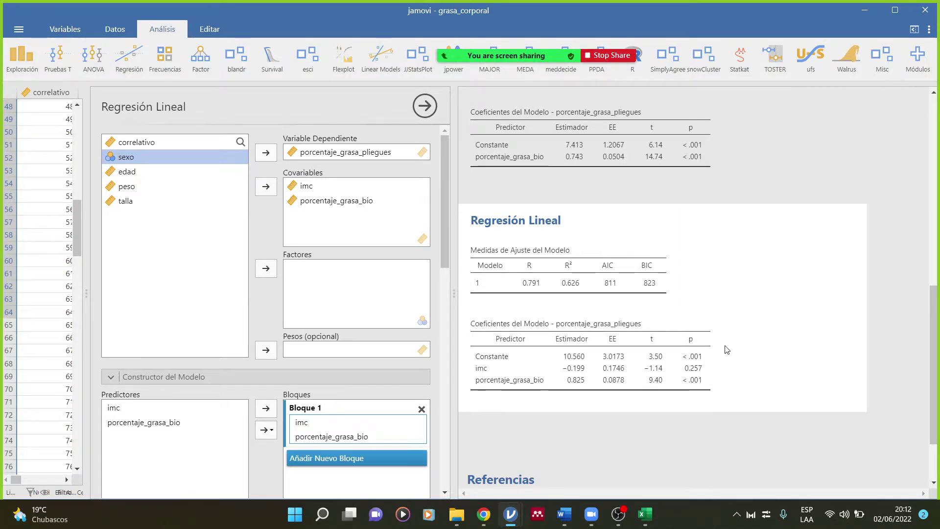
scroll(611, 334, "up", 4)
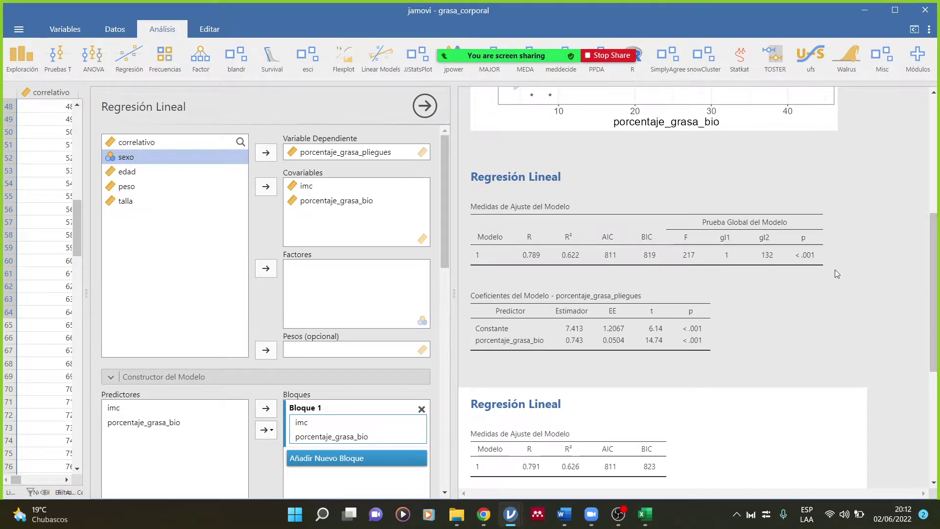
scroll(700, 324, "down", 3)
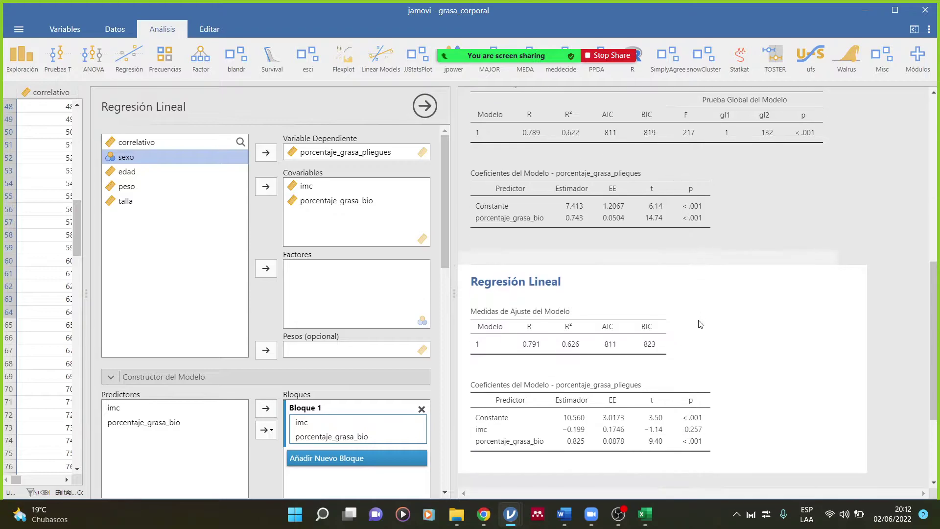
scroll(213, 375, "down", 2)
scroll(212, 373, "down", 7)
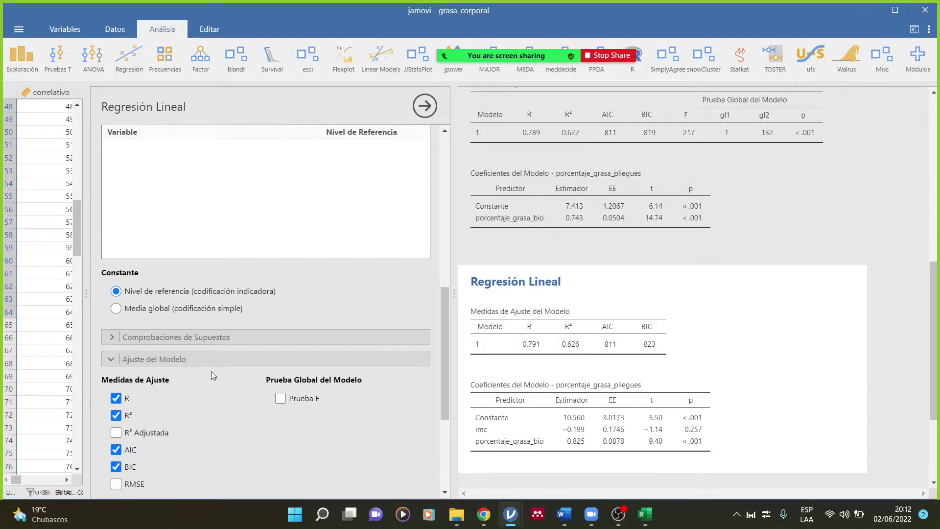
scroll(210, 371, "down", 4)
scroll(210, 371, "down", 1)
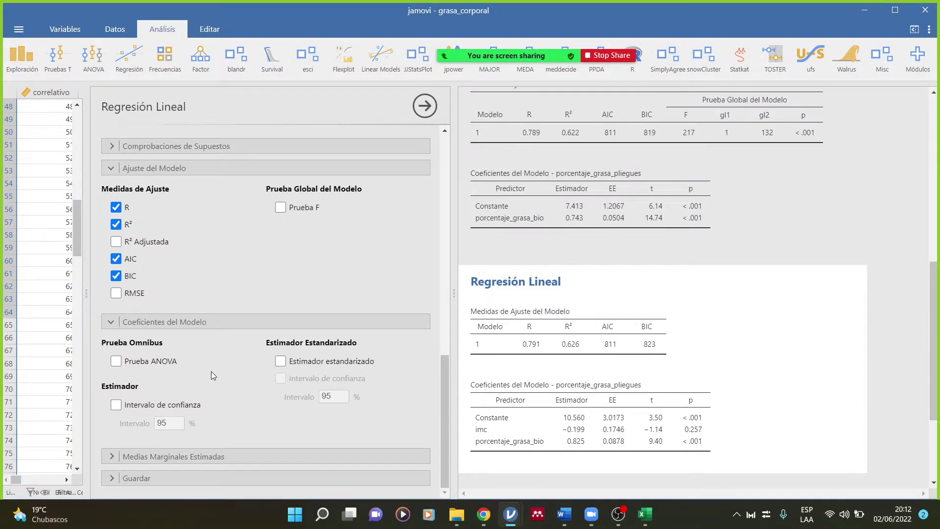
Mark the overall model test and its p value in the porcentaje_grasa_bio regression, plus the predictor's t and p values, and leave the annotation mode
scroll(554, 378, "up", 3)
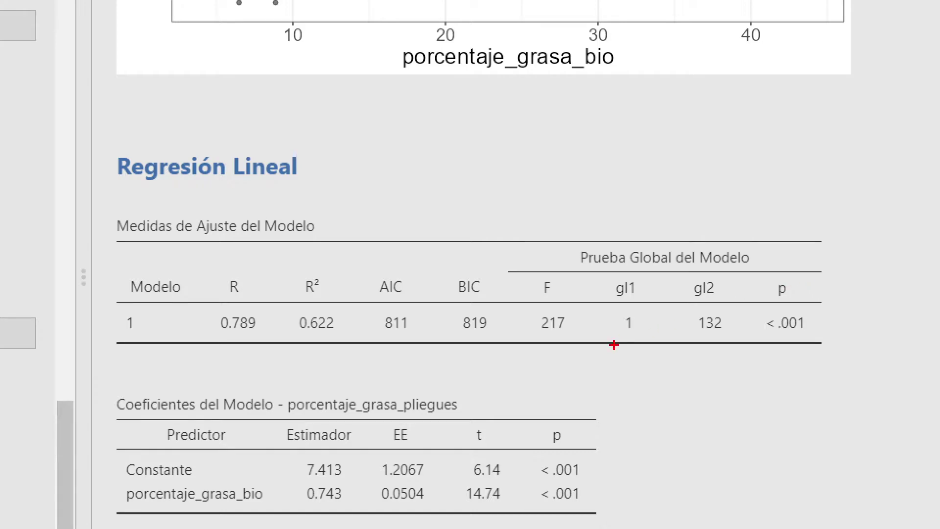
mouse_move(788, 273)
left_mouse_down()
mouse_move(742, 311)
mouse_move(787, 372)
mouse_move(848, 311)
mouse_move(788, 265)
mouse_move(781, 283)
left_mouse_up()
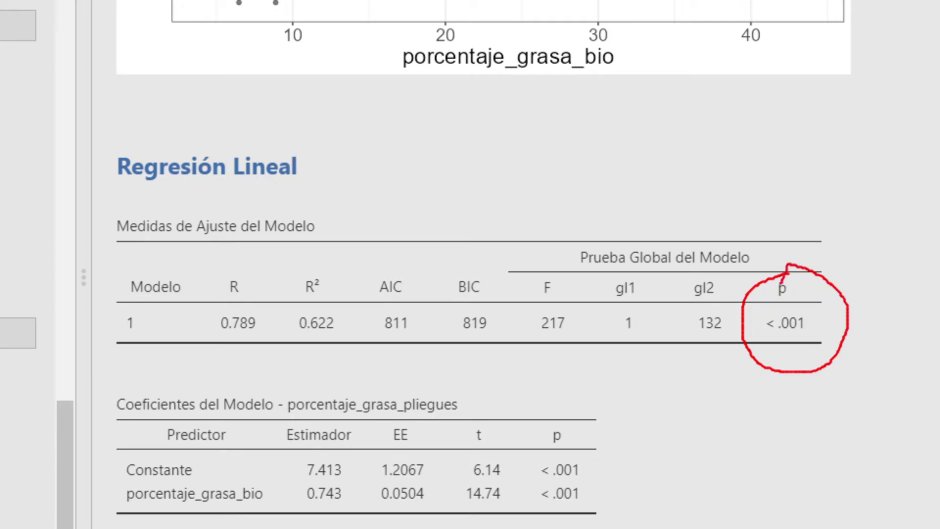
mouse_move(855, 259)
left_mouse_down()
mouse_move(855, 275)
mouse_move(893, 256)
left_mouse_up()
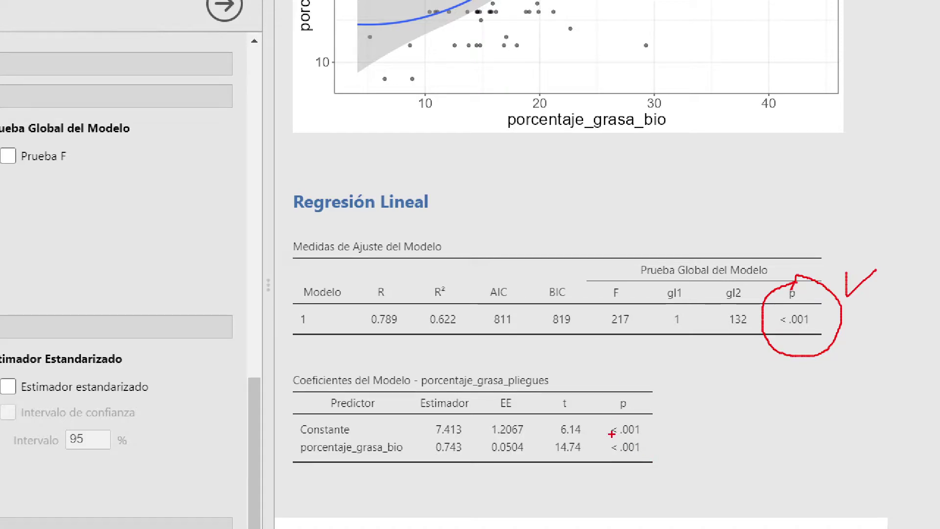
left_click_drag(604, 456, 678, 458)
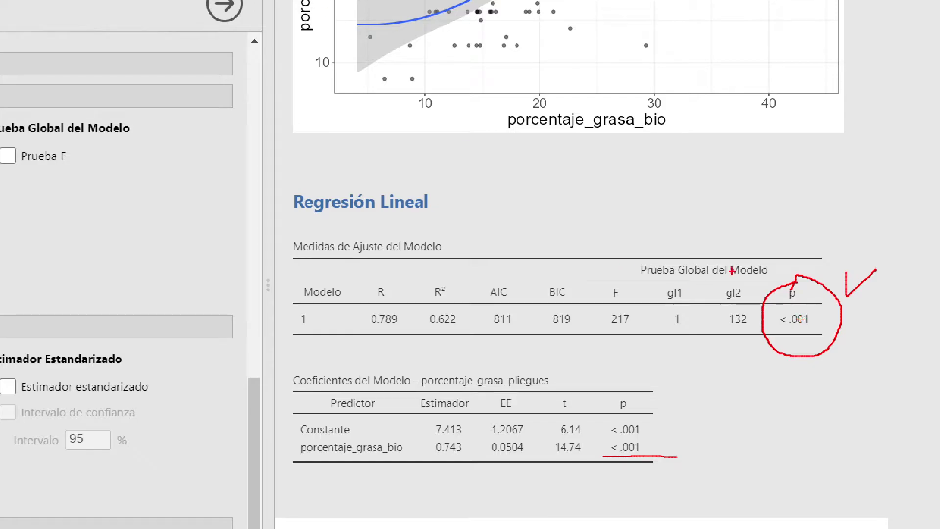
mouse_move(788, 234)
left_mouse_down()
mouse_move(624, 314)
mouse_move(723, 200)
left_mouse_up()
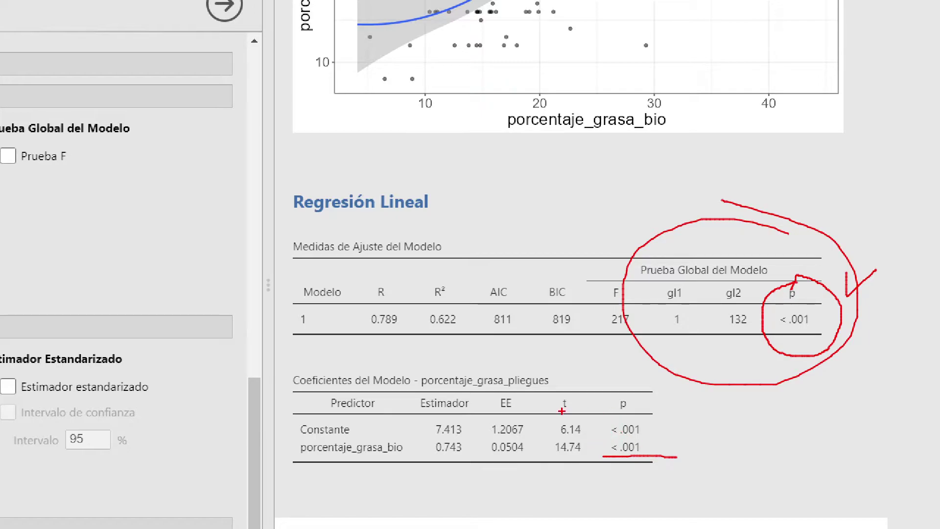
mouse_move(550, 458)
left_mouse_down()
mouse_move(588, 456)
mouse_move(546, 440)
left_mouse_up()
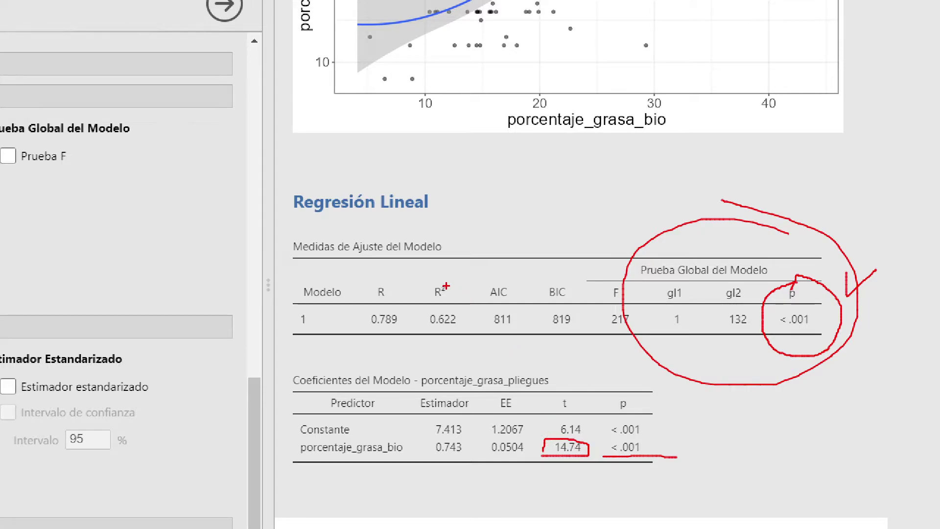
key("Escape")
Mark the porcentaje_grasa_bio t and p values and the imc p value in the combined regression's coefficients table, and leave the annotation mode
scroll(699, 357, "down", 7)
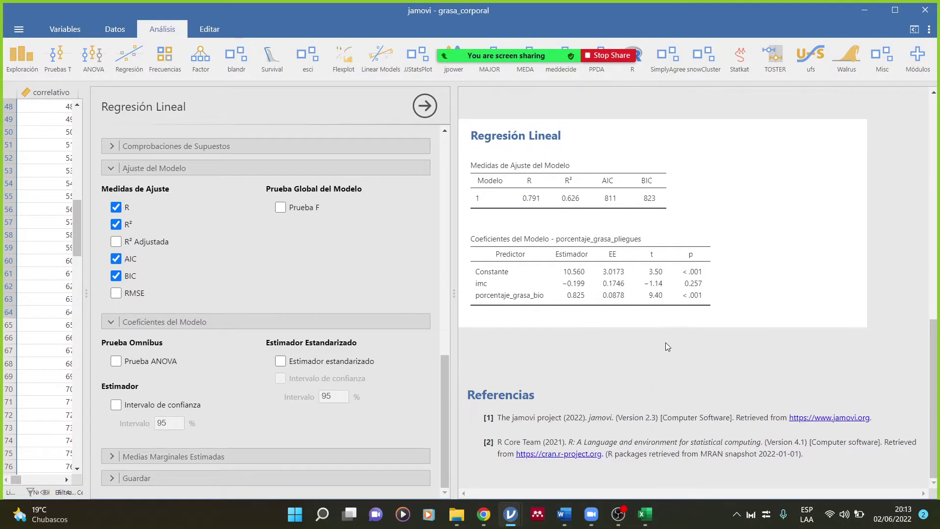
key("ctrl+1")
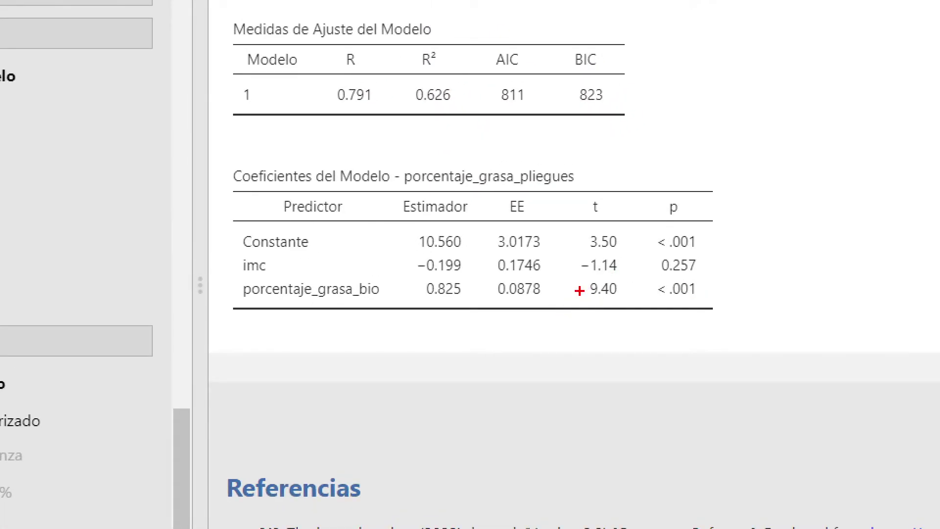
mouse_move(572, 297)
left_mouse_down()
mouse_move(700, 300)
mouse_move(706, 284)
mouse_move(660, 278)
mouse_move(655, 297)
left_mouse_up()
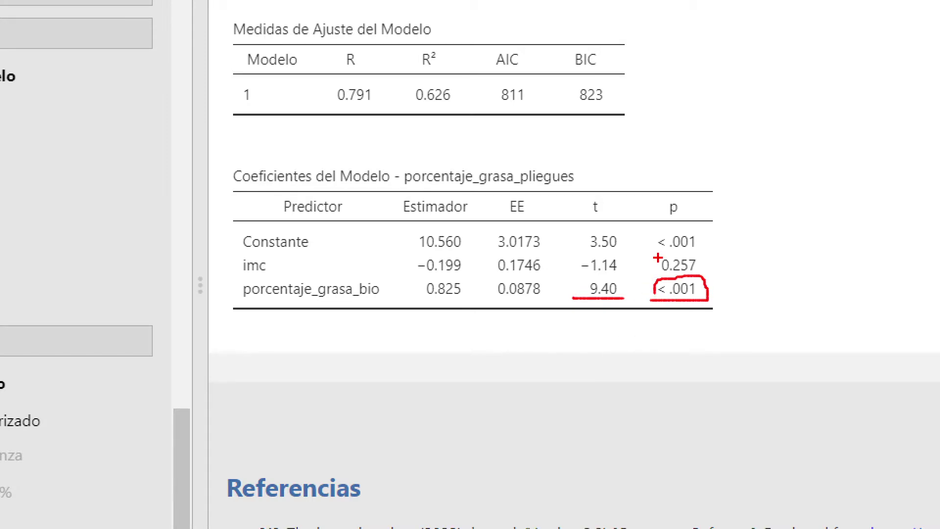
mouse_move(657, 249)
left_mouse_down()
mouse_move(654, 268)
mouse_move(681, 250)
mouse_move(724, 275)
mouse_move(621, 276)
left_mouse_up()
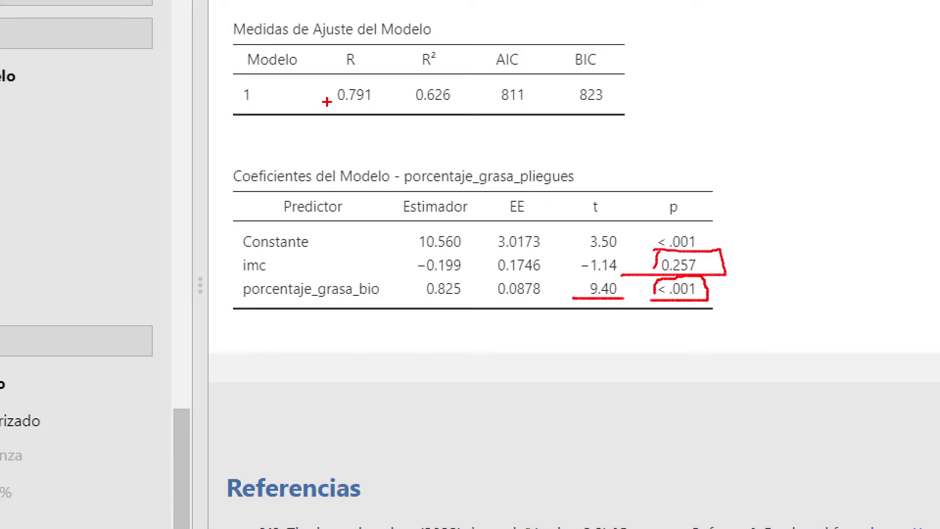
key("Escape")
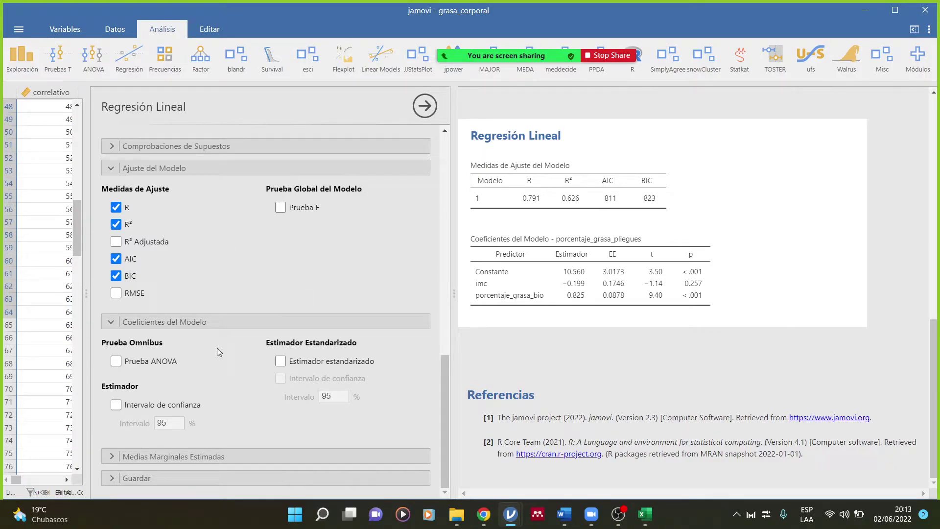
Add the overall F test to the combined regression, and mark its p value and both predictors' p values in the results
left_click(280, 207)
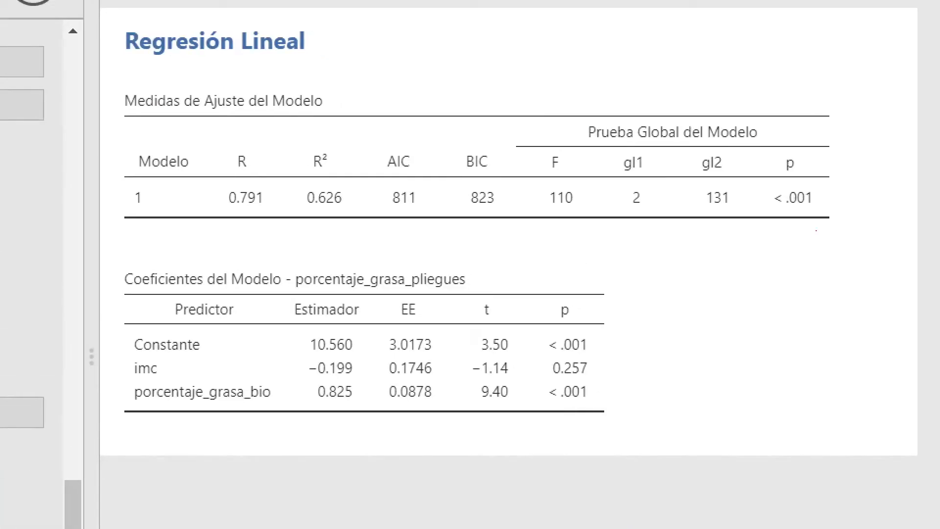
mouse_move(806, 145)
left_mouse_down()
mouse_move(754, 206)
mouse_move(837, 210)
mouse_move(799, 119)
left_mouse_up()
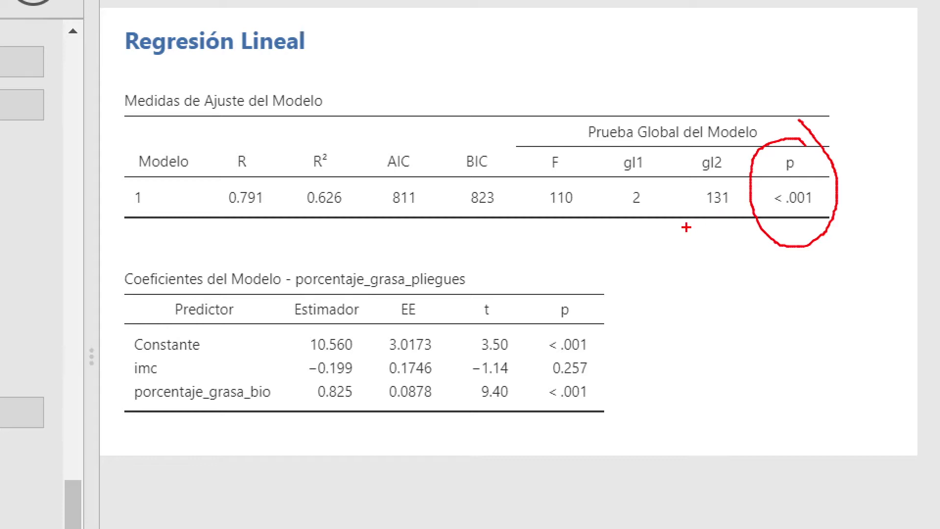
mouse_move(643, 76)
left_mouse_down()
mouse_move(676, 95)
mouse_move(734, 54)
left_mouse_up()
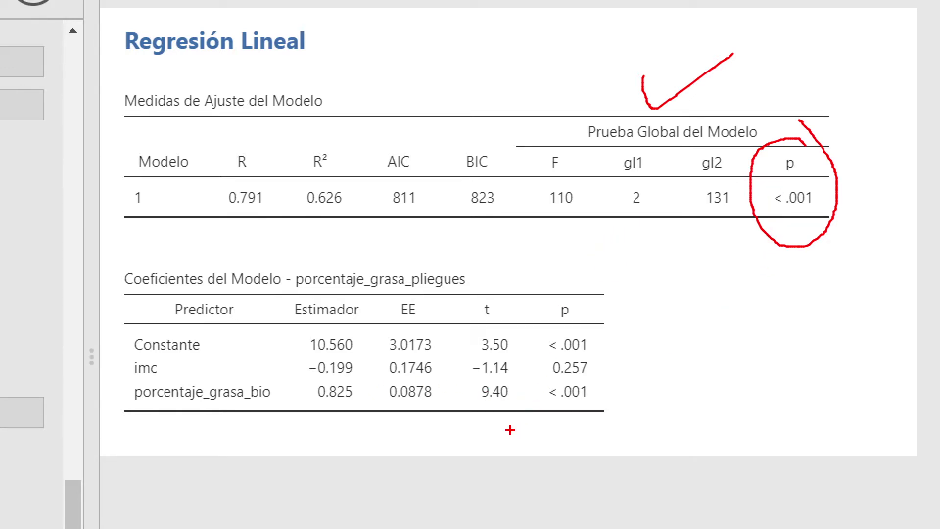
left_click_drag(523, 377, 637, 375)
mouse_move(694, 352)
left_mouse_down()
mouse_move(686, 375)
mouse_move(701, 383)
left_mouse_up()
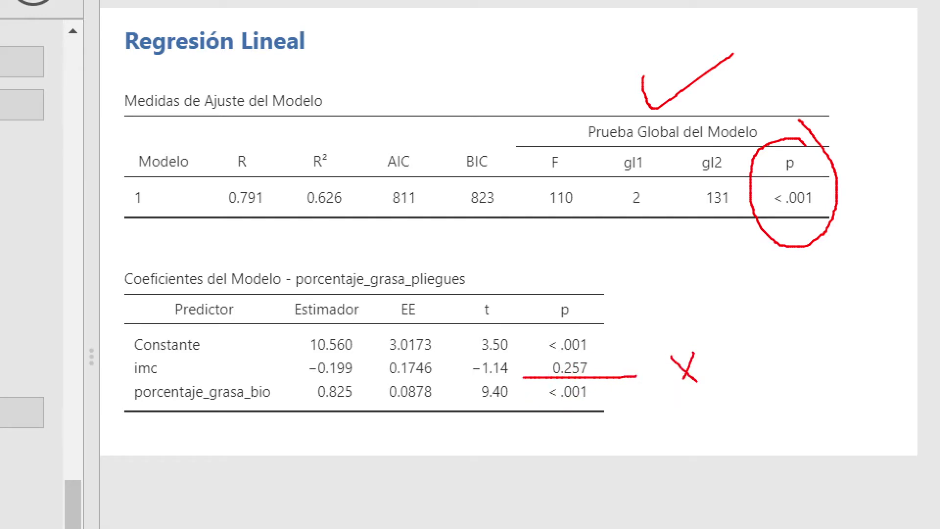
left_click_drag(529, 401, 632, 408)
key("Escape")
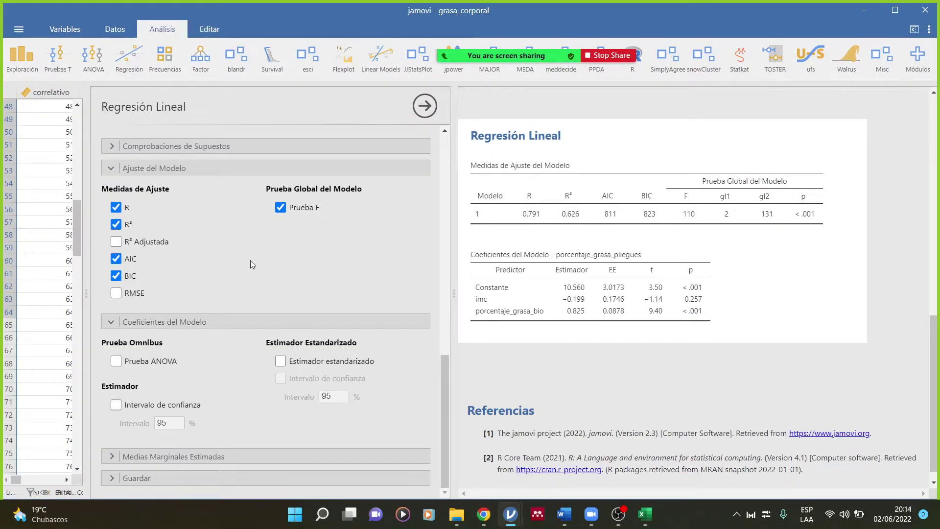
Remove porcentaje_grasa_bio from the covariates of the second regression, keeping imc as the only covariate
scroll(251, 260, "up", 10)
scroll(284, 287, "up", 2)
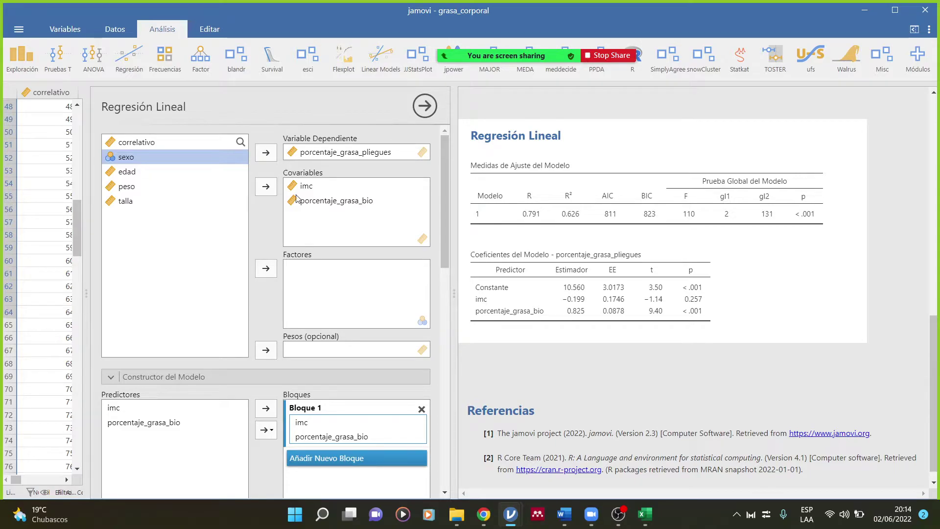
scroll(298, 328, "down", 3)
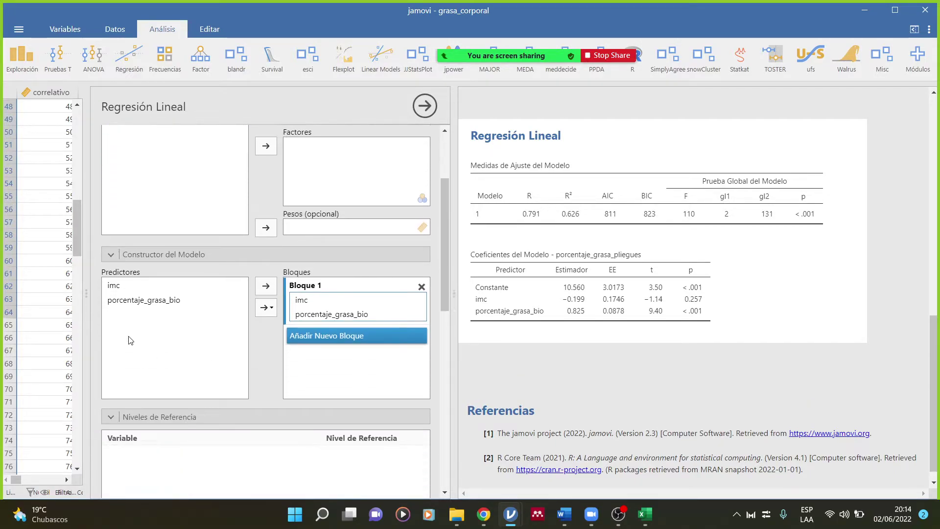
scroll(135, 339, "up", 3)
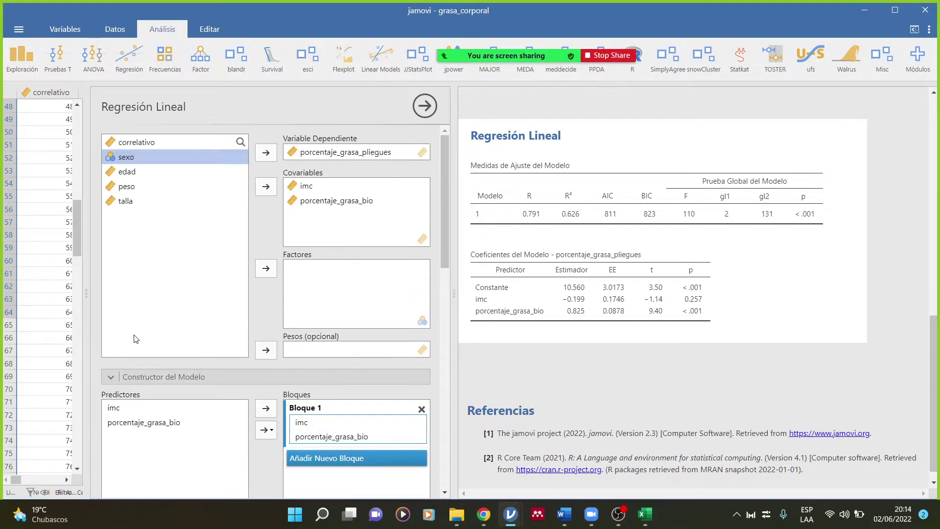
left_click(323, 206)
left_click(268, 194)
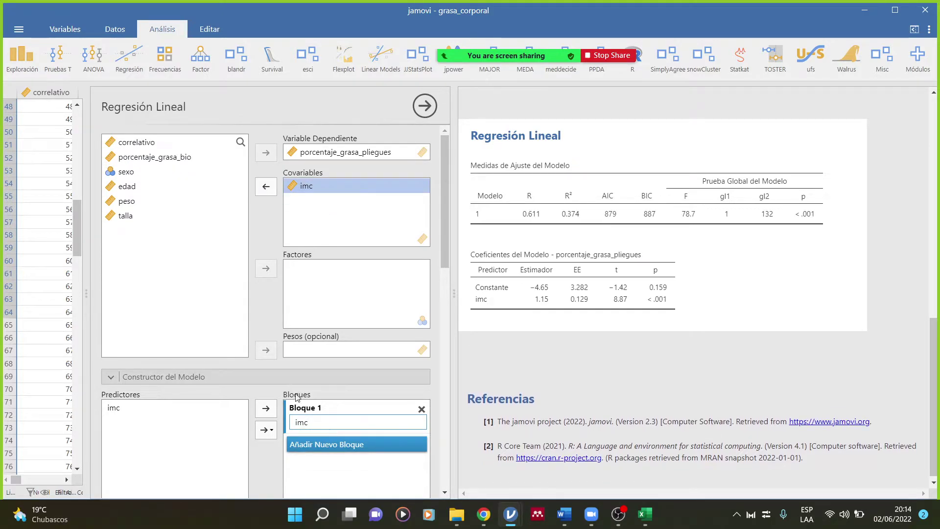
Add sexo as a factor alongside the imc covariate in the second linear regression
scroll(166, 382, "down", 2)
scroll(166, 392, "up", 2)
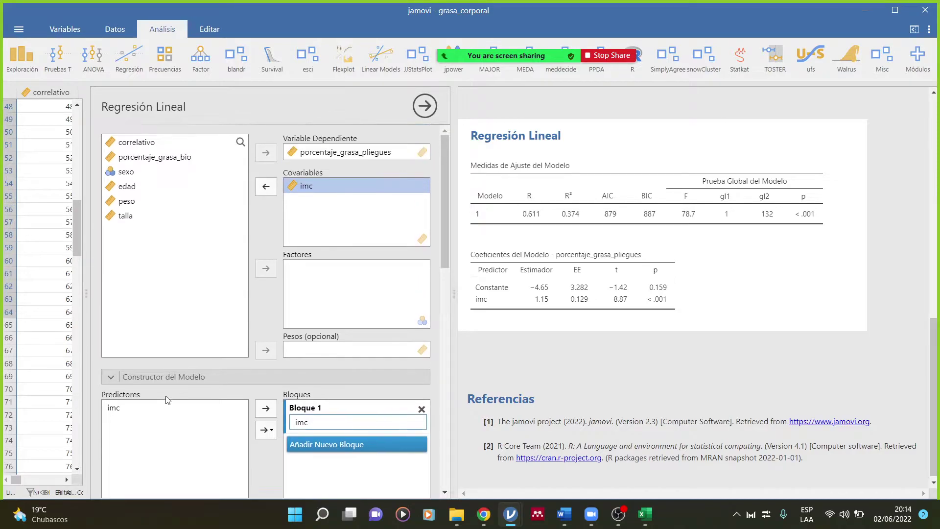
left_click(124, 174)
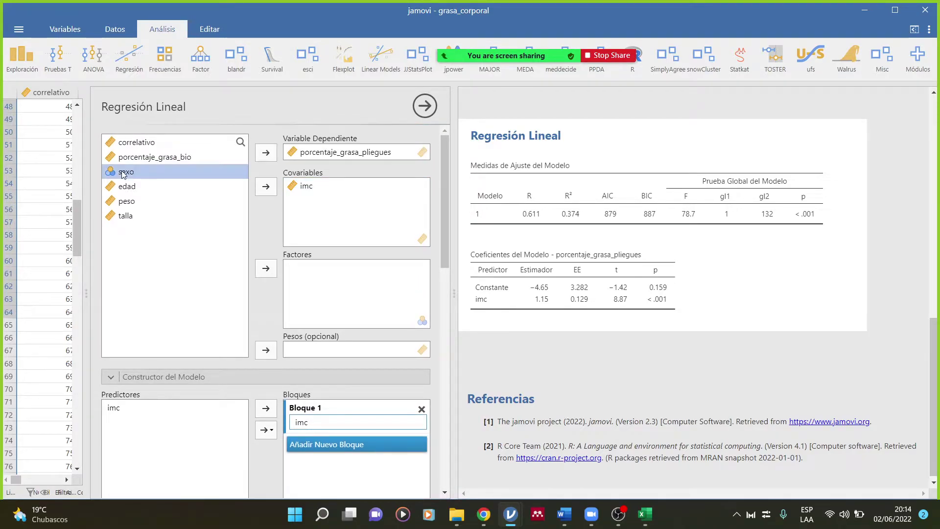
left_click(265, 269)
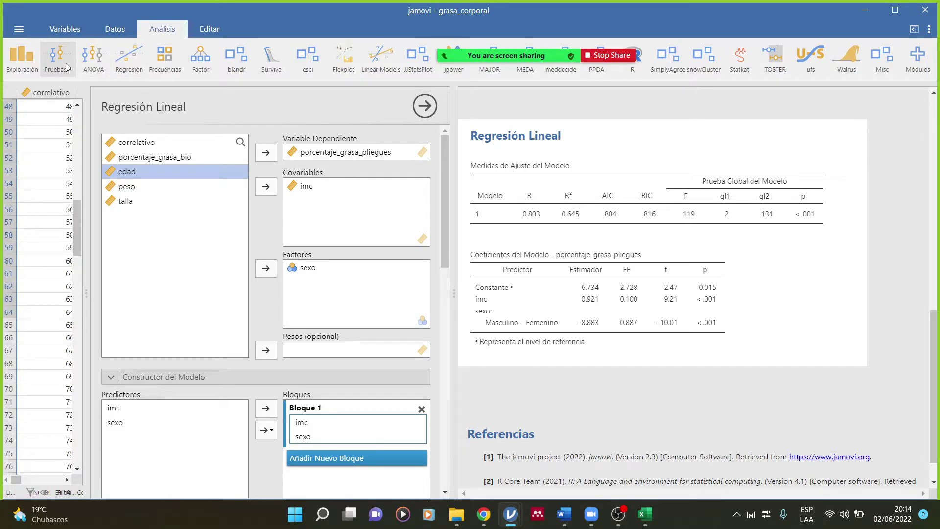
Start a new Descriptives analysis from the exploration analyses
left_click(24, 69)
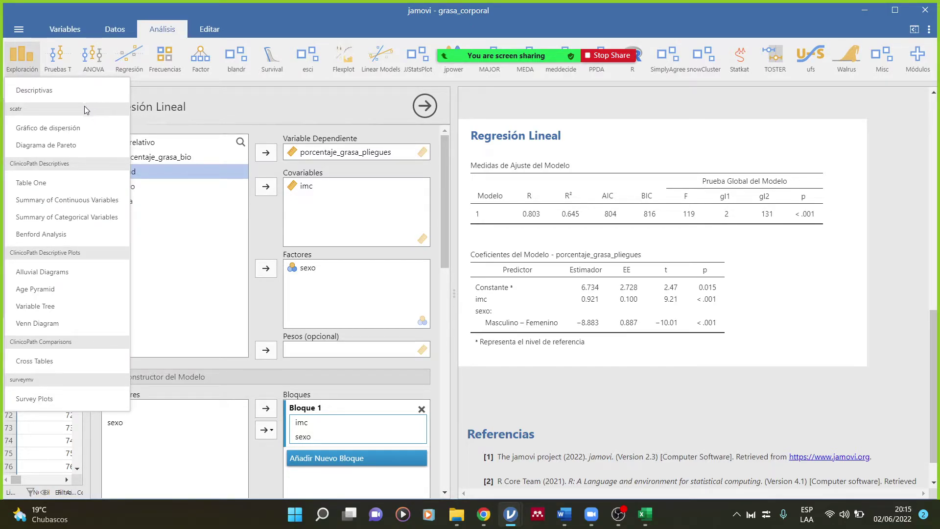
left_click(77, 89)
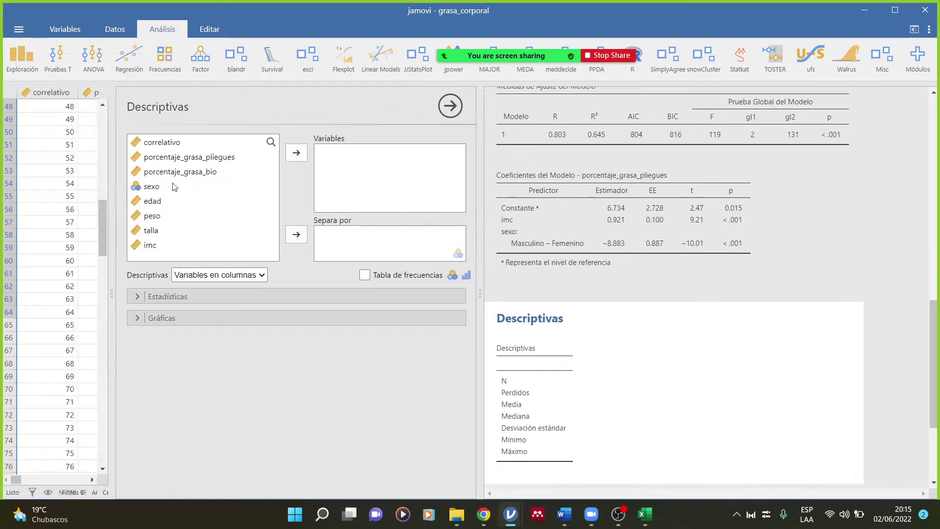
left_click(288, 187)
left_click(453, 155)
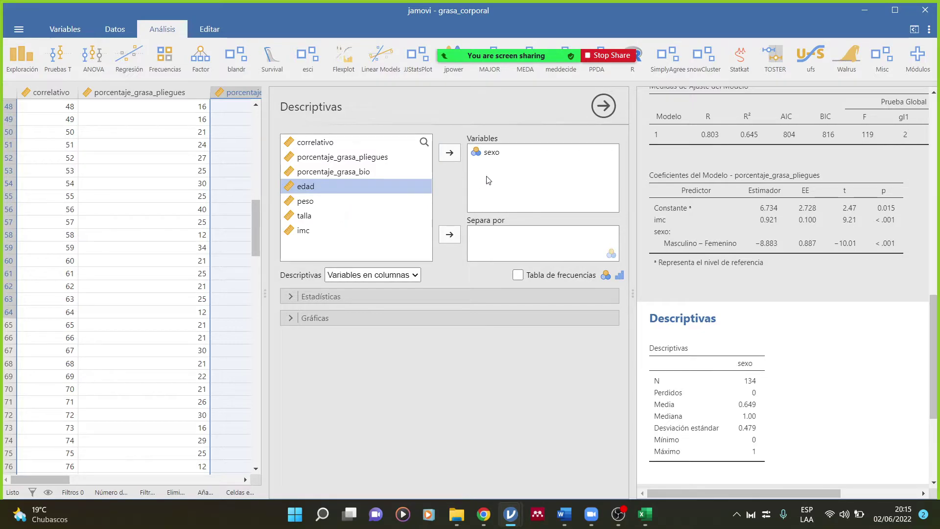
left_click(475, 156)
left_click(450, 153)
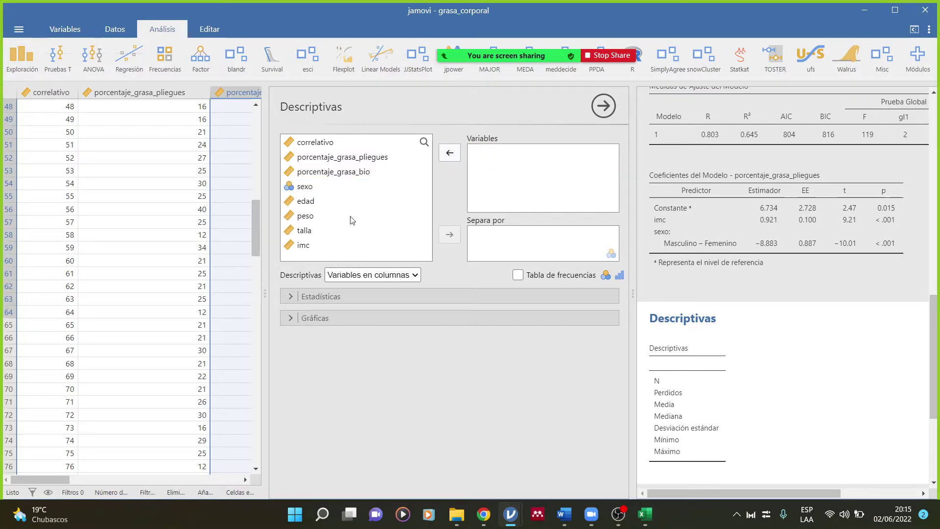
Set the Descriptives analysis to describe porcentaje_grasa_pliegues split by sexo
left_click(304, 186)
left_click(449, 234)
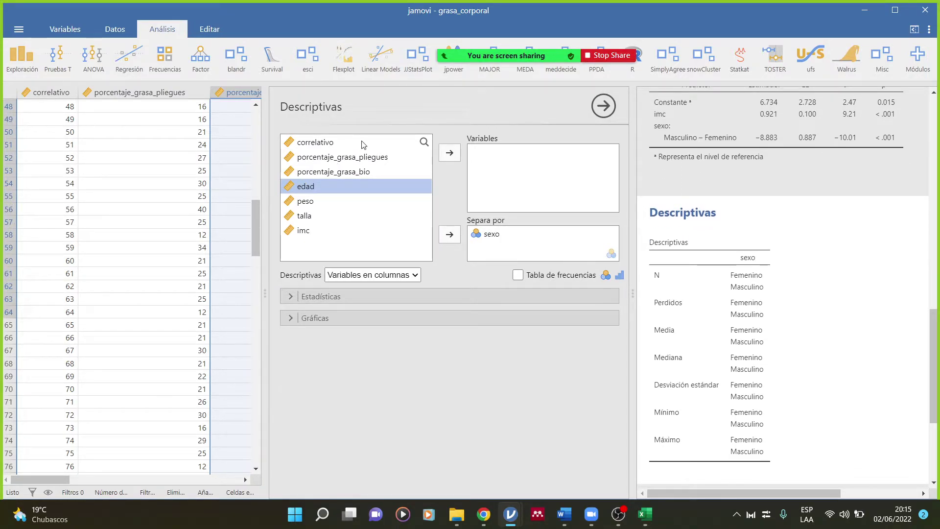
left_click(365, 157)
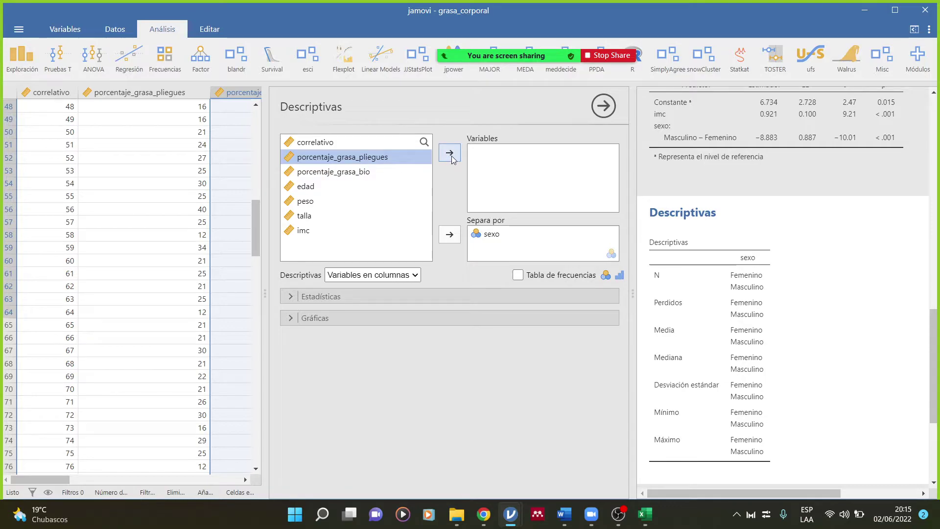
left_click(451, 154)
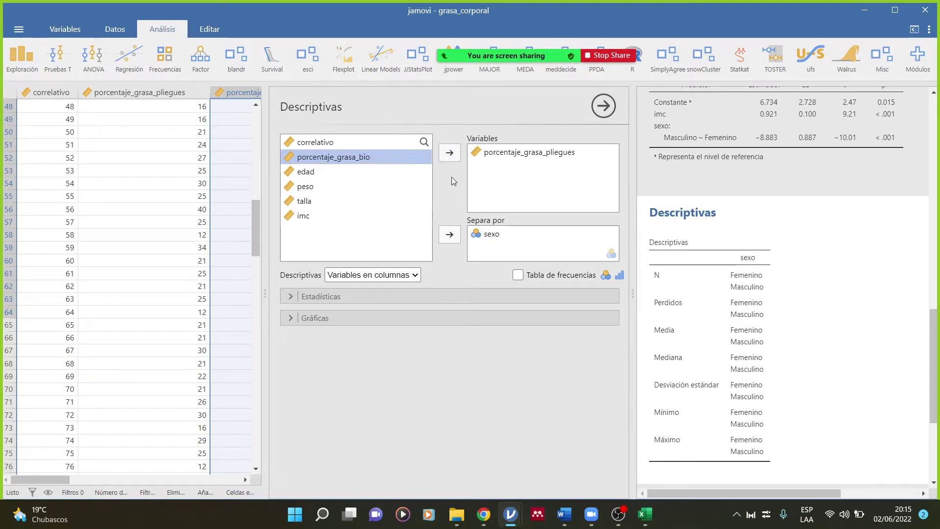
Add a box plot with violin outline and data points to the descriptives, and widen the results area to show it whole
left_click(288, 319)
left_click(414, 357)
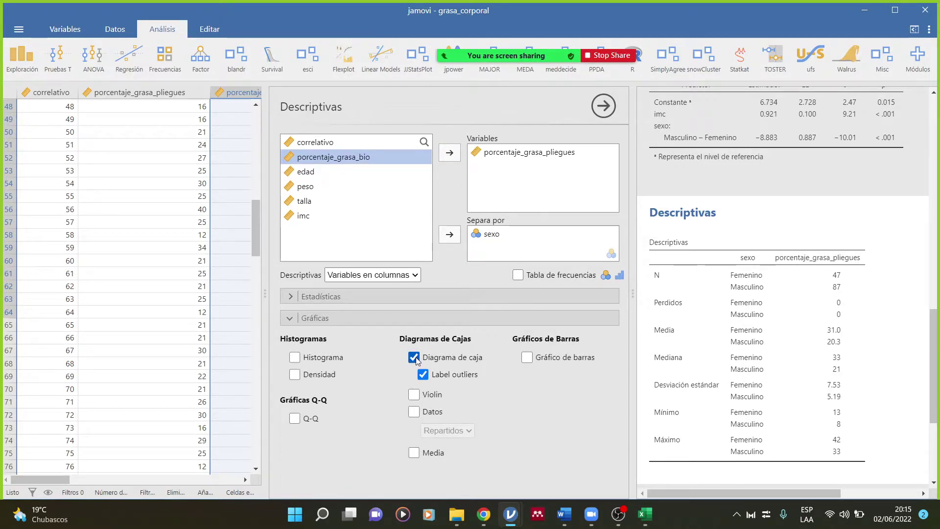
left_click(414, 394)
left_click(414, 412)
scroll(800, 342, "down", 3)
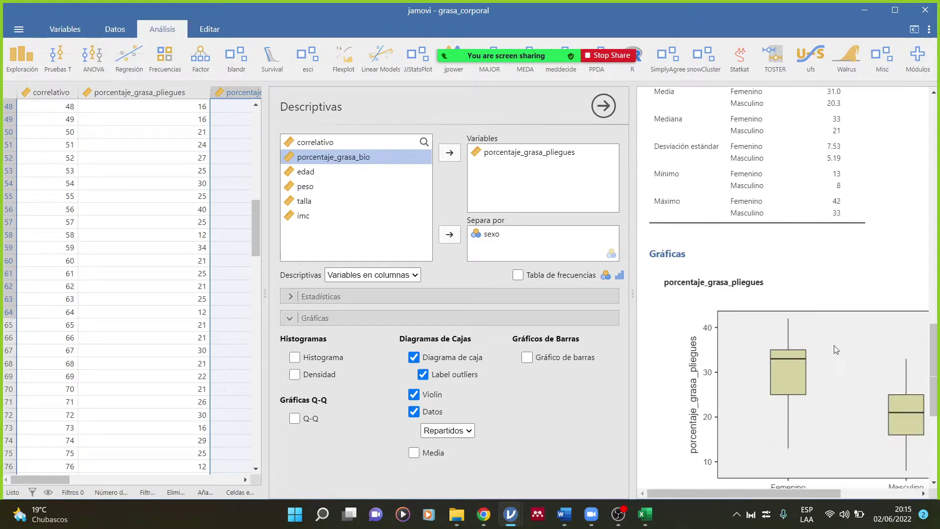
left_click_drag(805, 494, 882, 485)
left_click_drag(631, 227, 479, 229)
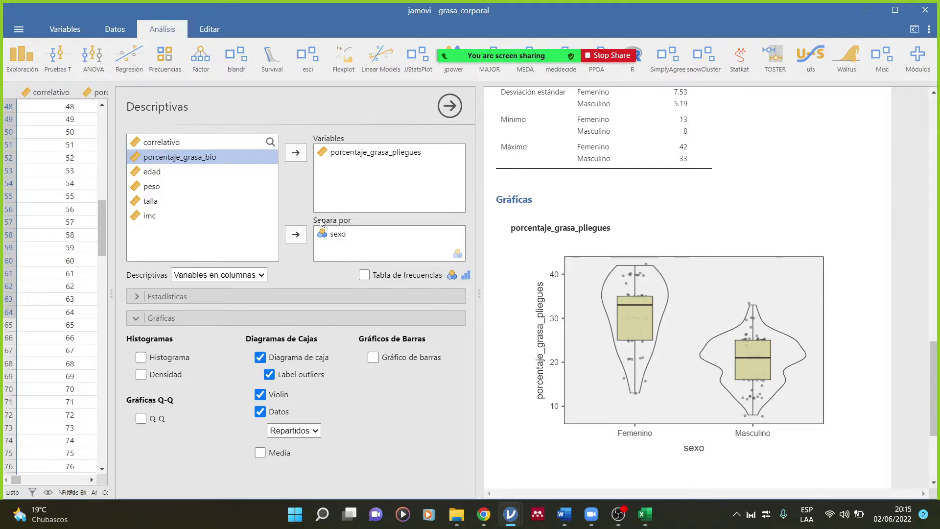
Reopen the second linear regression, adding edad to its covariates and removing imc from them
scroll(537, 230, "up", 10)
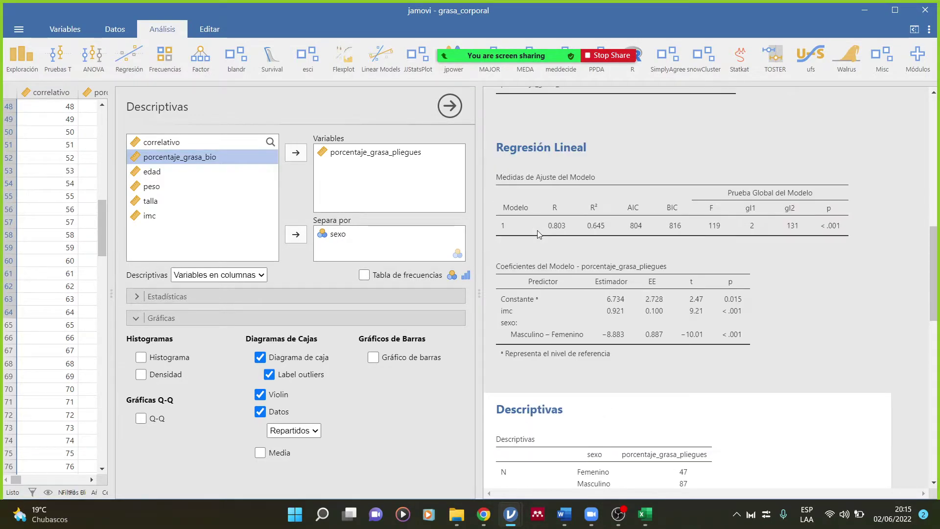
left_click(499, 218)
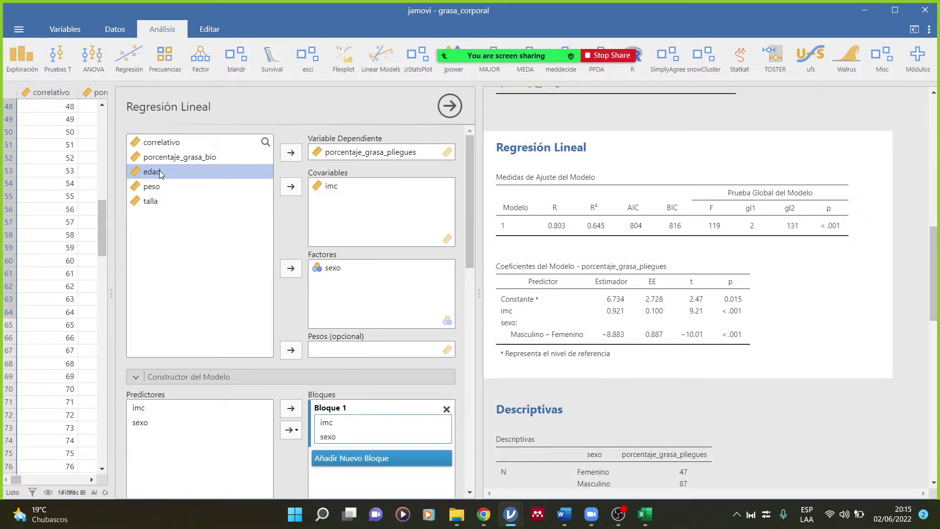
left_click(290, 186)
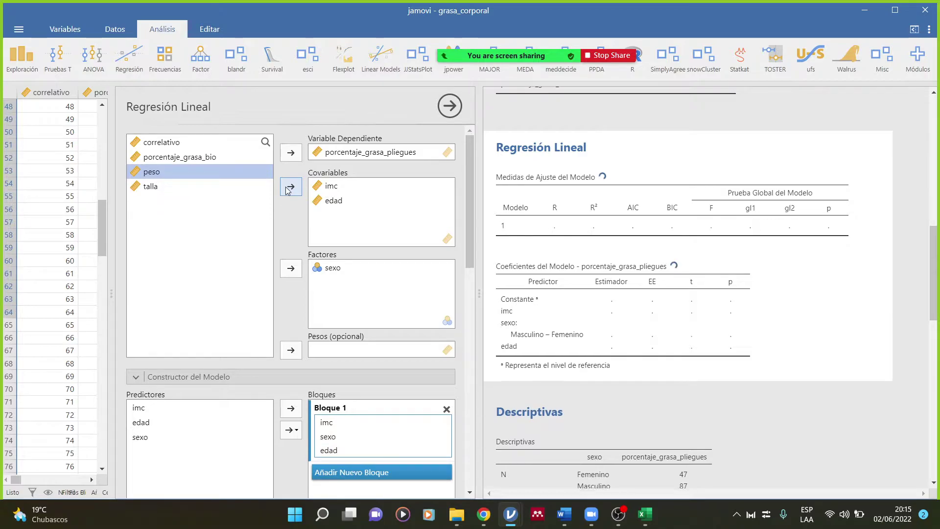
left_click(338, 186)
left_click(290, 186)
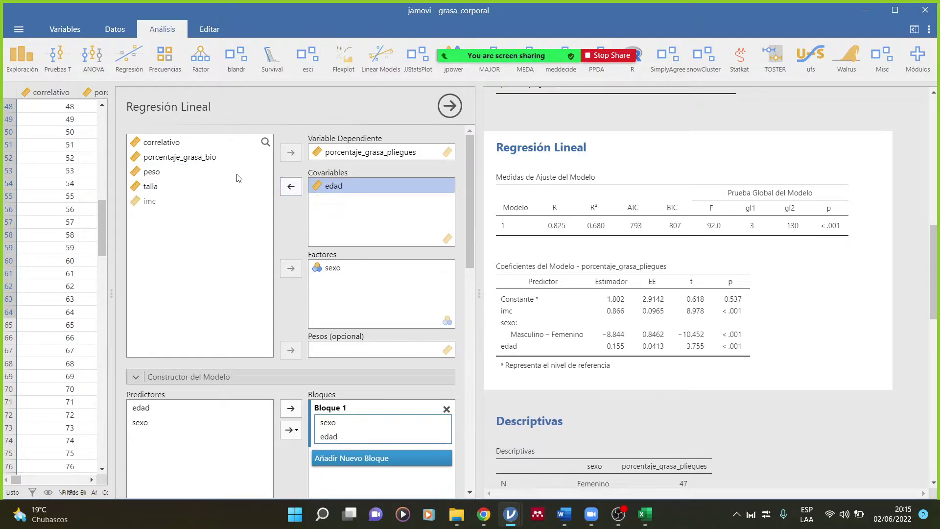
Add porcentaje_grasa_bio and imc as covariates alongside edad, keeping sexo as the factor
left_click(201, 156)
left_click(291, 186)
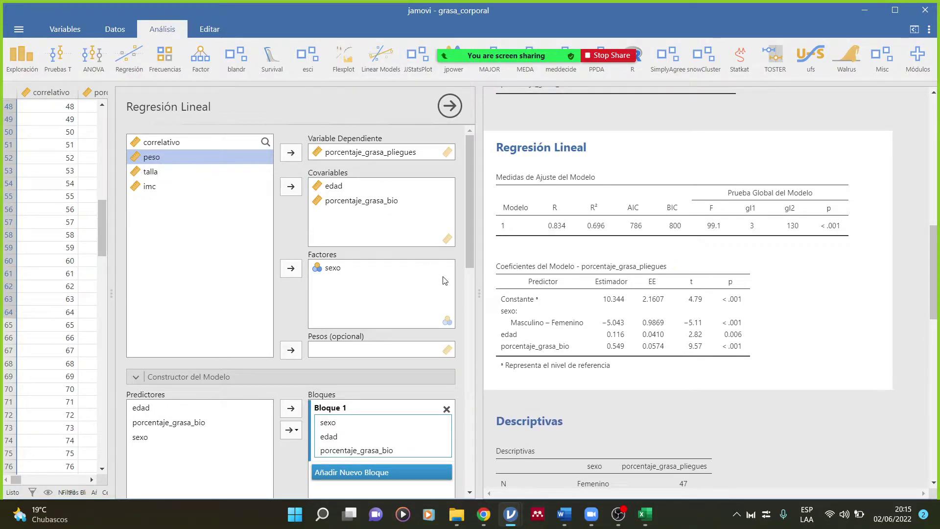
left_click(138, 185)
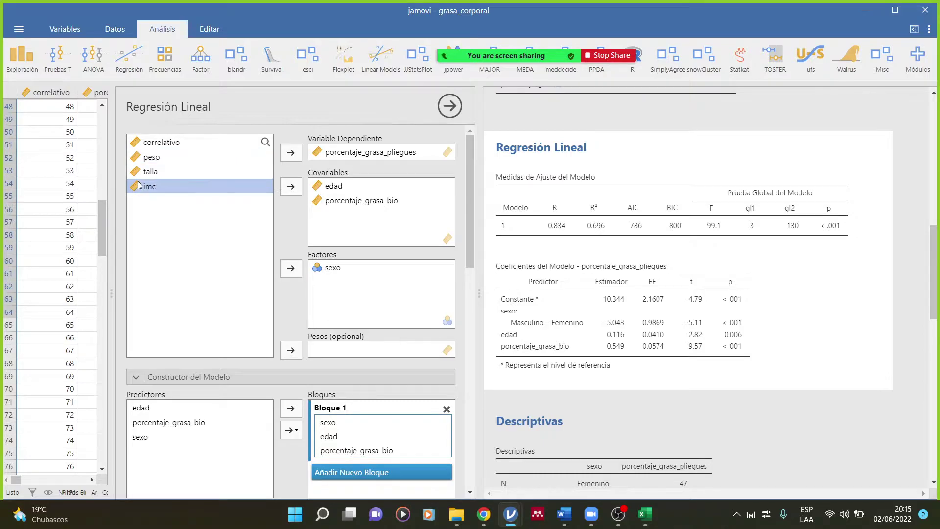
left_click(283, 188)
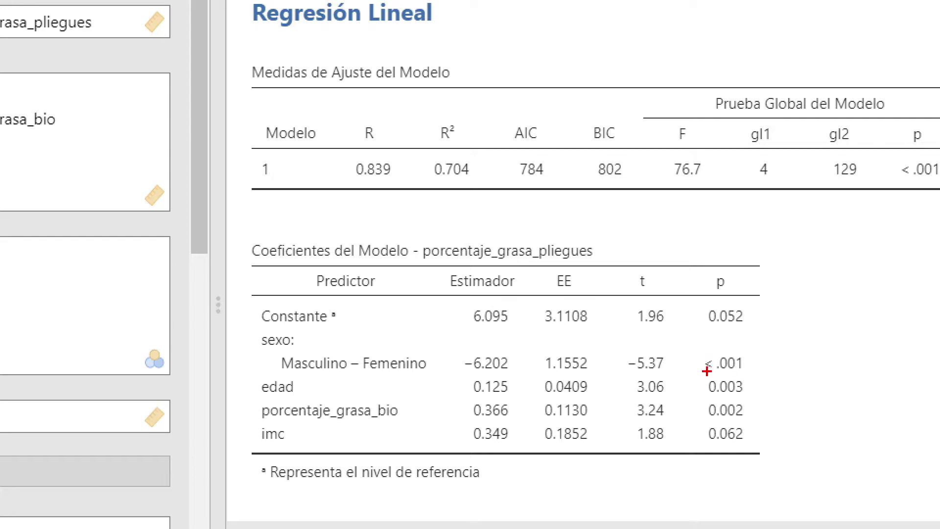
Mark the p values of sexo, edad, porcentaje_grasa_bio and imc in the model coefficients table
mouse_move(699, 376)
left_mouse_down()
mouse_move(757, 373)
mouse_move(706, 348)
left_mouse_up()
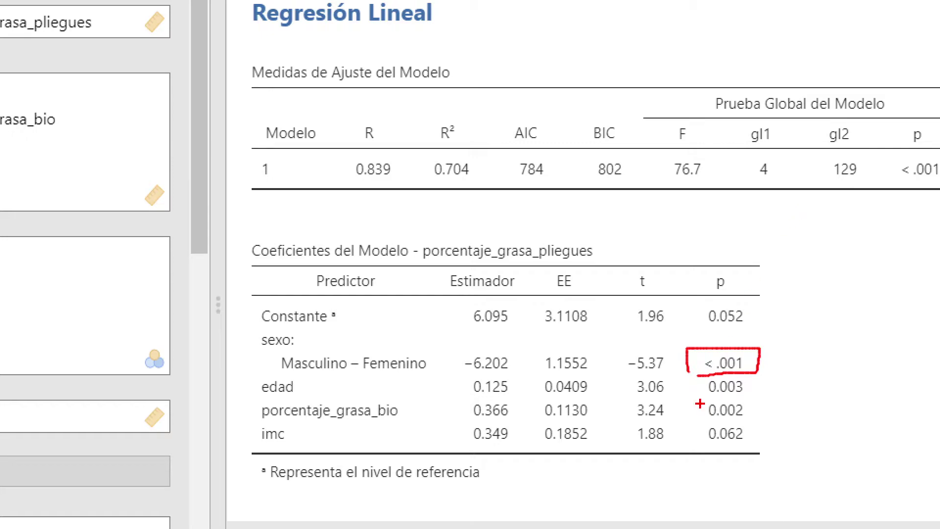
mouse_move(701, 425)
left_mouse_down()
mouse_move(787, 398)
mouse_move(686, 399)
mouse_move(768, 387)
mouse_move(696, 374)
left_mouse_up()
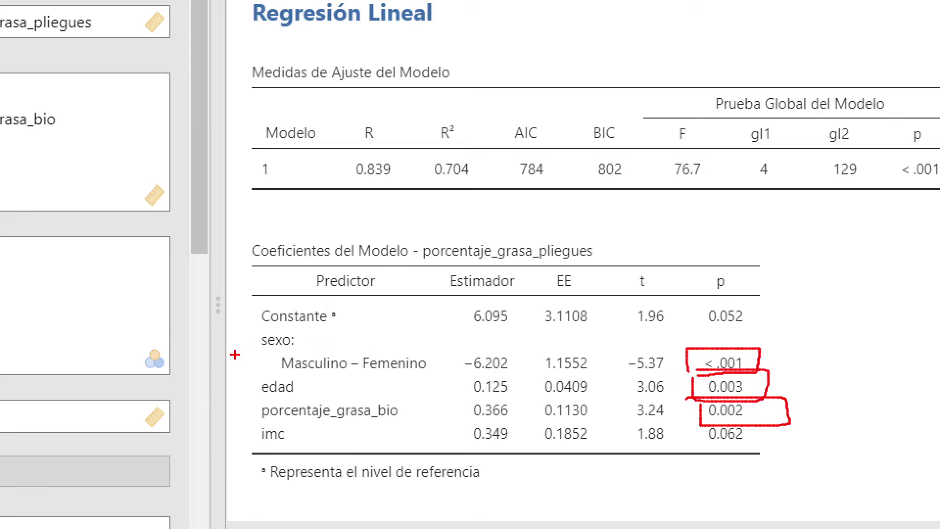
mouse_move(685, 429)
left_mouse_down()
mouse_move(763, 459)
mouse_move(769, 423)
mouse_move(681, 421)
left_mouse_up()
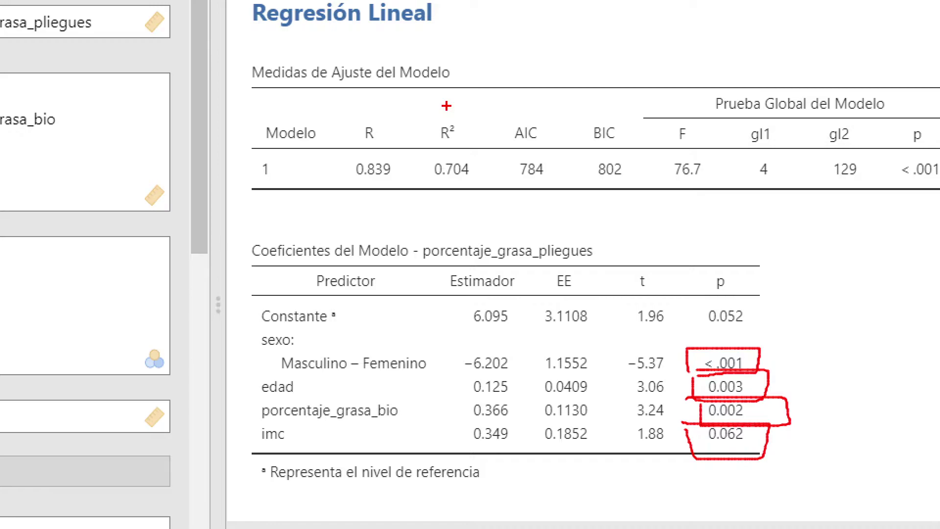
Circle R² in the model fit table and underline the four predictor names in the coefficients table
mouse_move(448, 94)
left_mouse_down()
mouse_move(427, 208)
mouse_move(503, 120)
mouse_move(424, 95)
left_mouse_up()
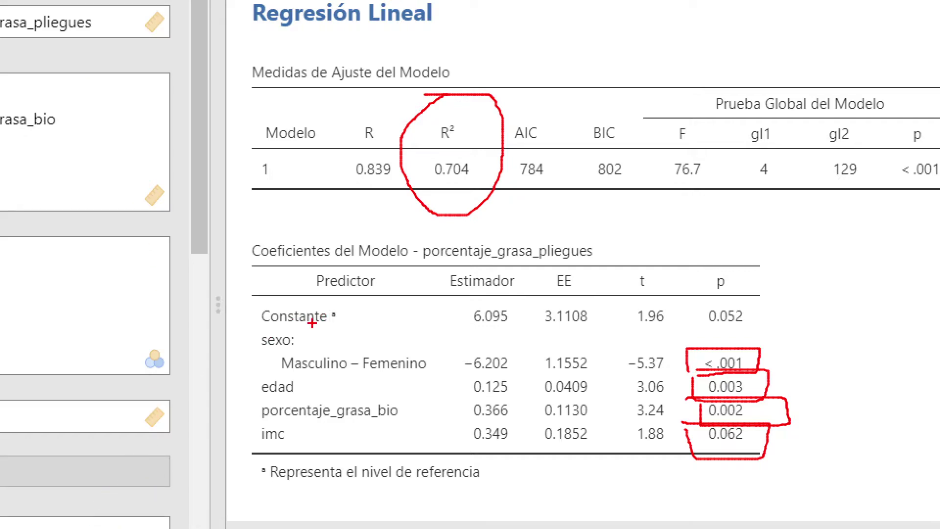
left_click_drag(241, 351, 307, 344)
left_click_drag(262, 394, 315, 391)
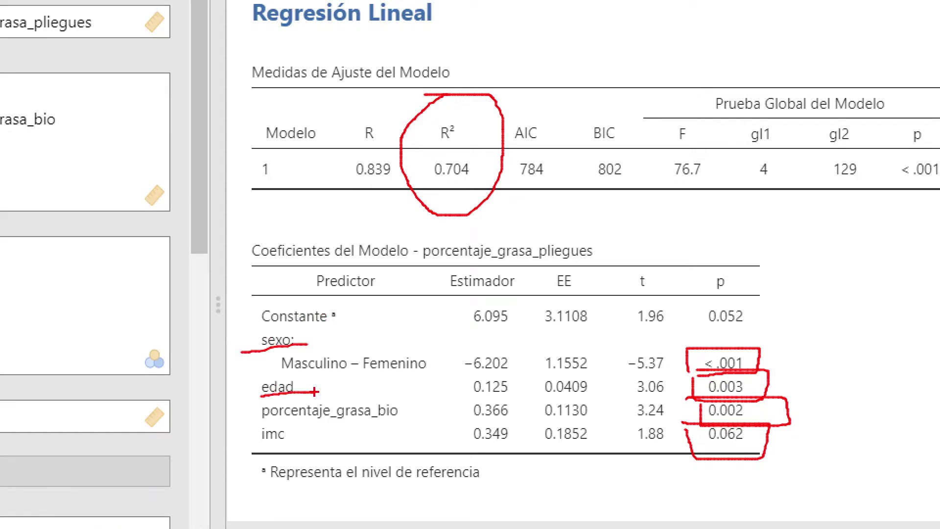
left_click_drag(273, 421, 356, 422)
left_click_drag(253, 442, 302, 445)
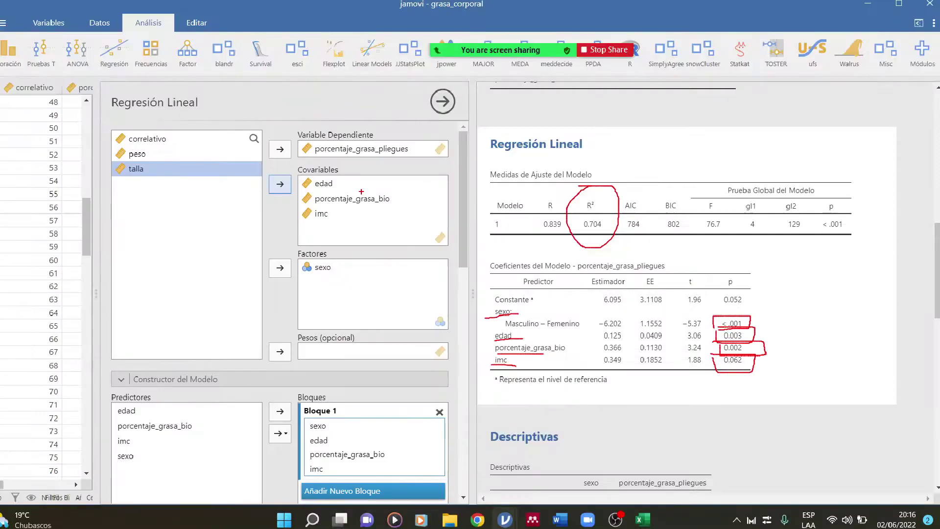
Remove sexo, edad and imc from Bloque 1 of the model builder, leaving only porcentaje_grasa_bio
scroll(344, 293, "down", 2)
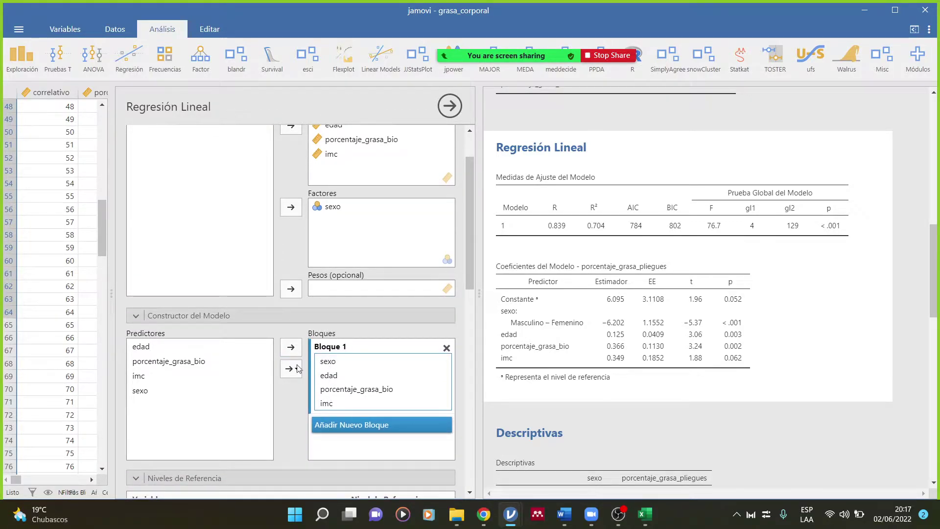
left_click(328, 363)
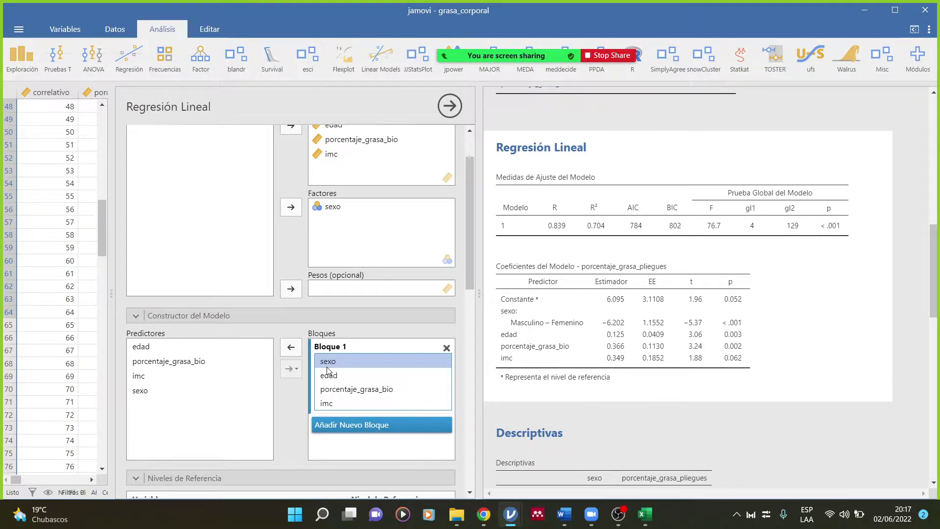
left_click(291, 348)
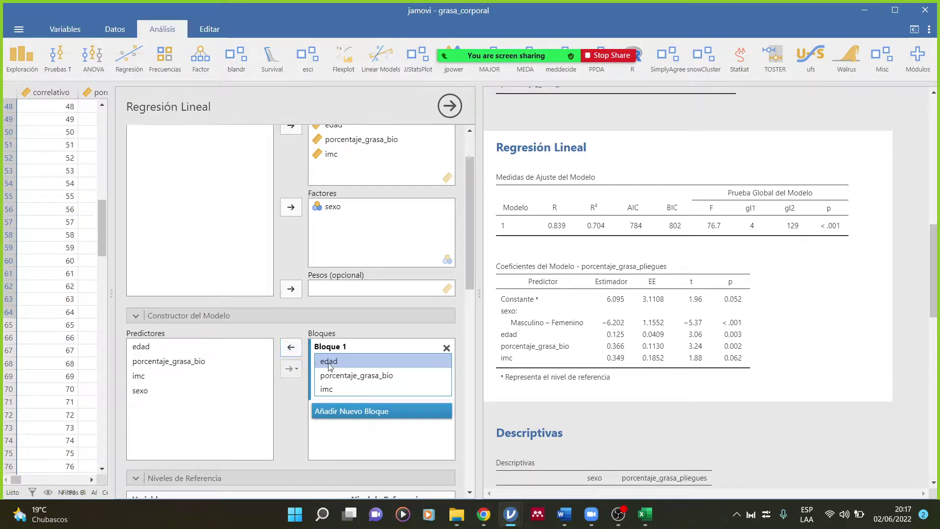
left_click(295, 356)
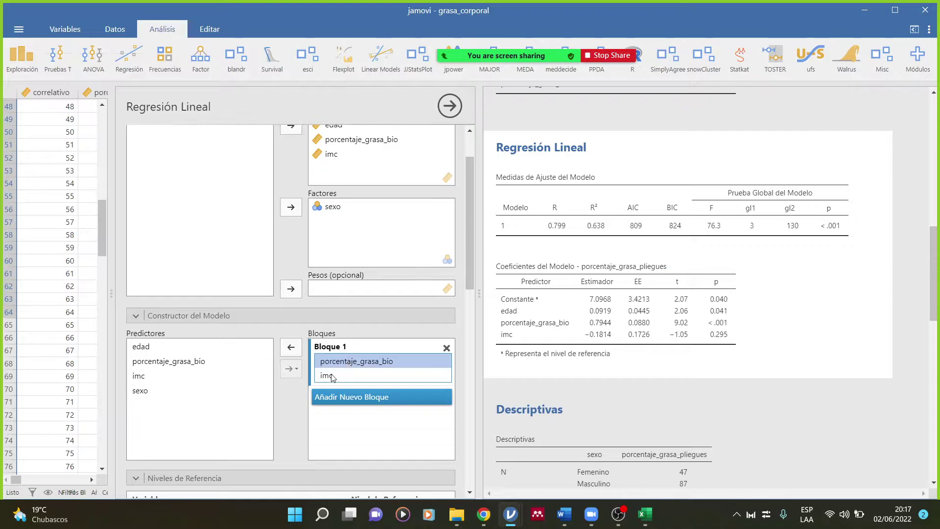
left_click(292, 348)
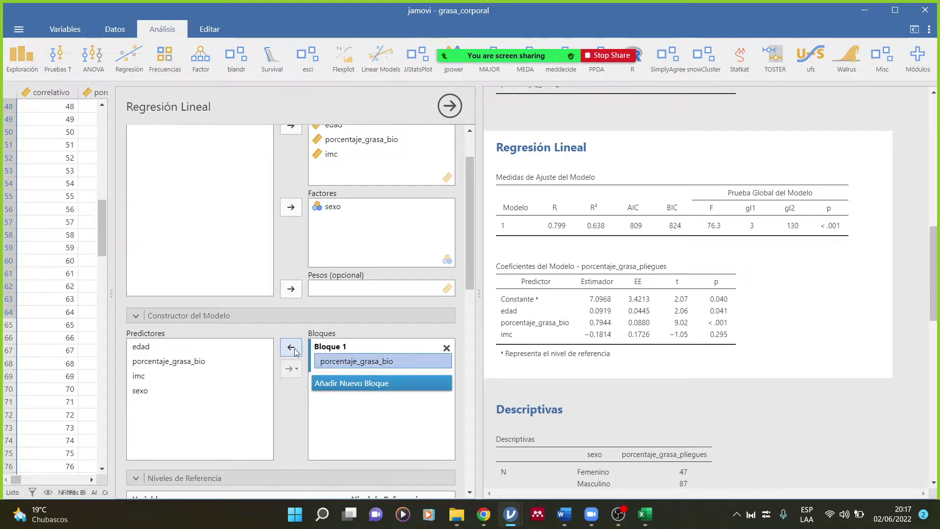
Add a second block to the regression model and place sexo in it as its predictor
left_click(360, 383)
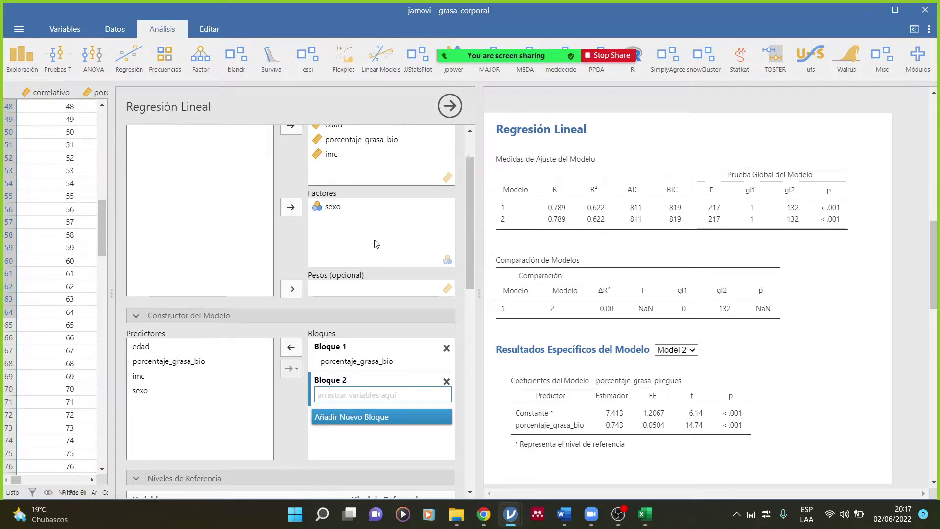
scroll(377, 245, "up", 2)
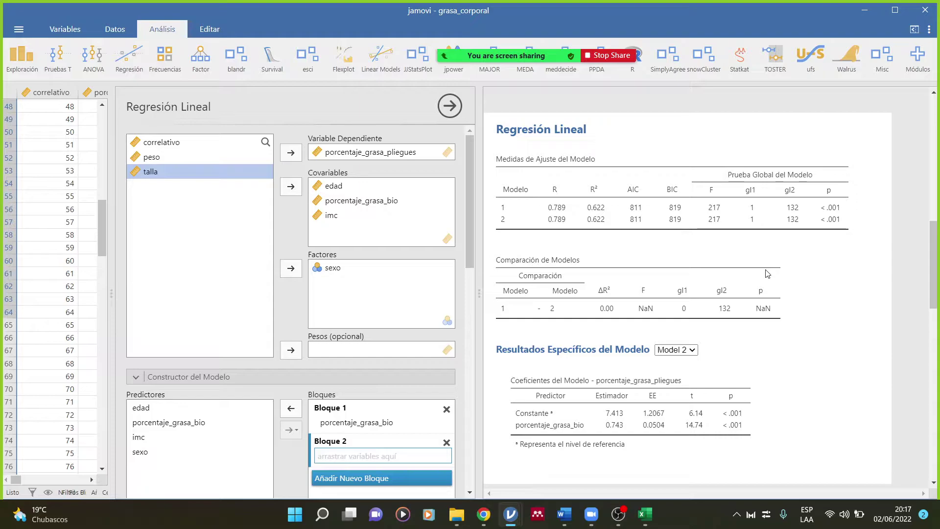
scroll(767, 274, "up", 2)
scroll(735, 294, "down", 1)
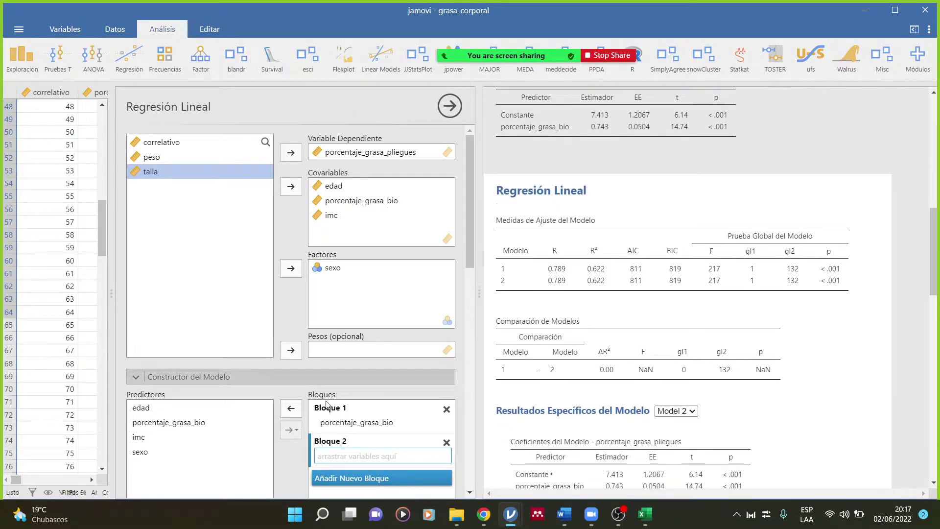
left_click(177, 425)
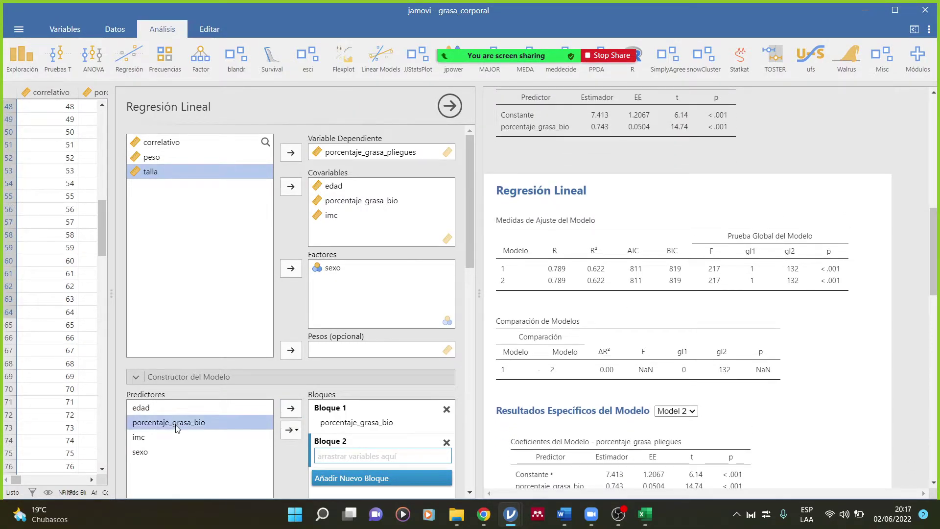
left_click(140, 451)
left_click(295, 430)
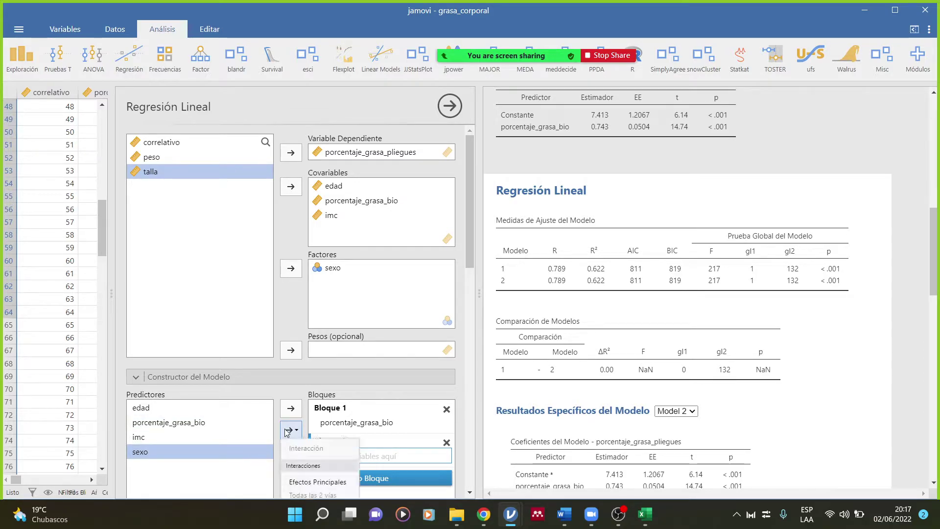
left_click(391, 456)
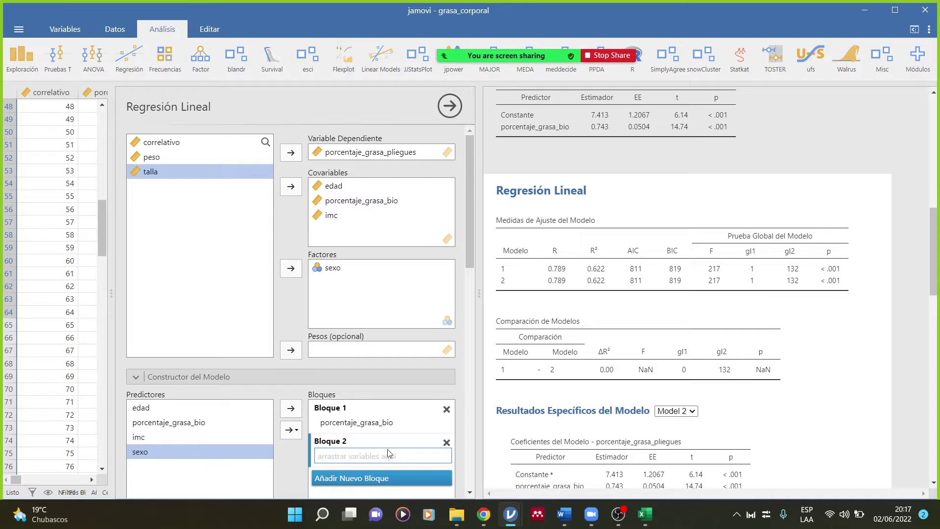
left_click(291, 410)
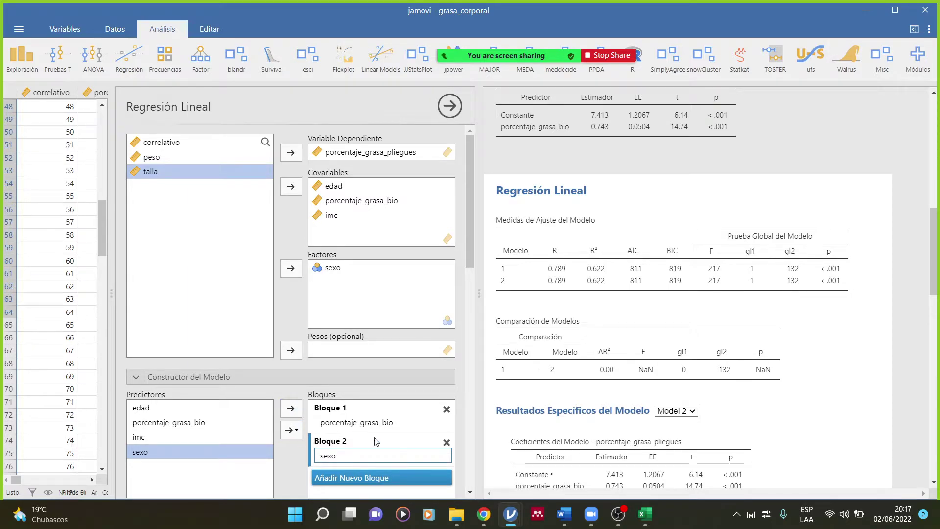
Add a third block to the regression model and place edad in it
scroll(375, 444, "down", 1)
left_click(362, 423)
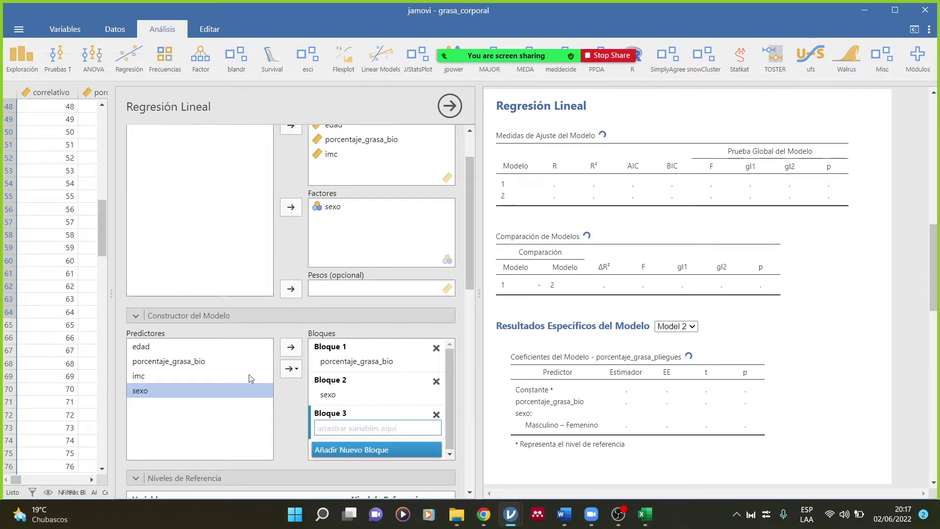
left_click(160, 348)
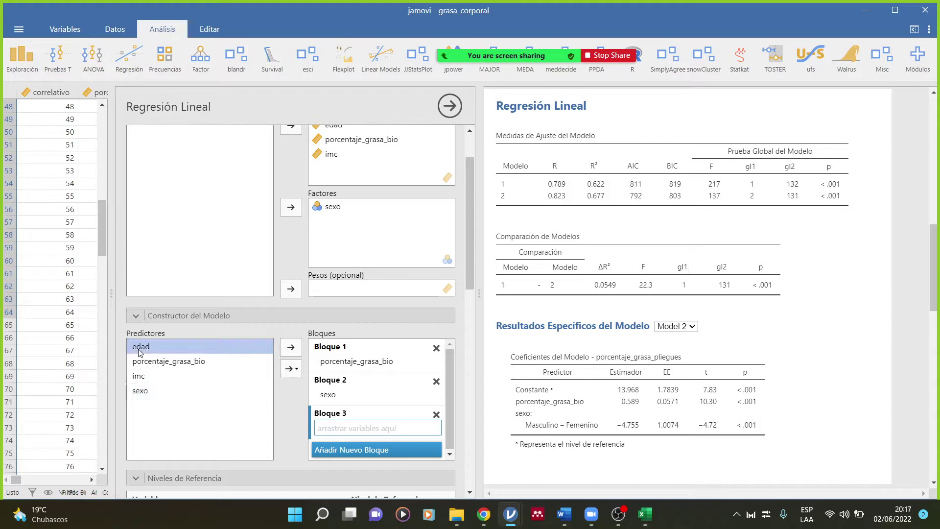
left_click(289, 348)
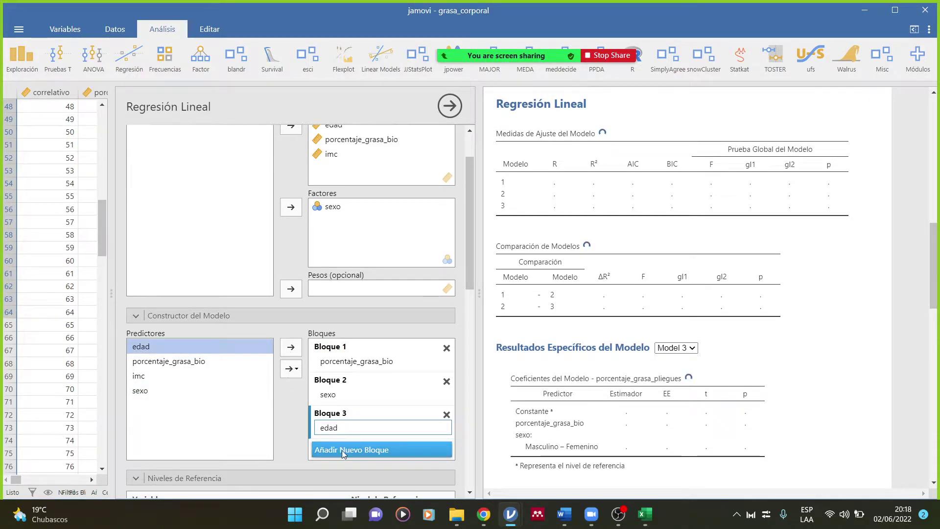
scroll(226, 392, "down", 1)
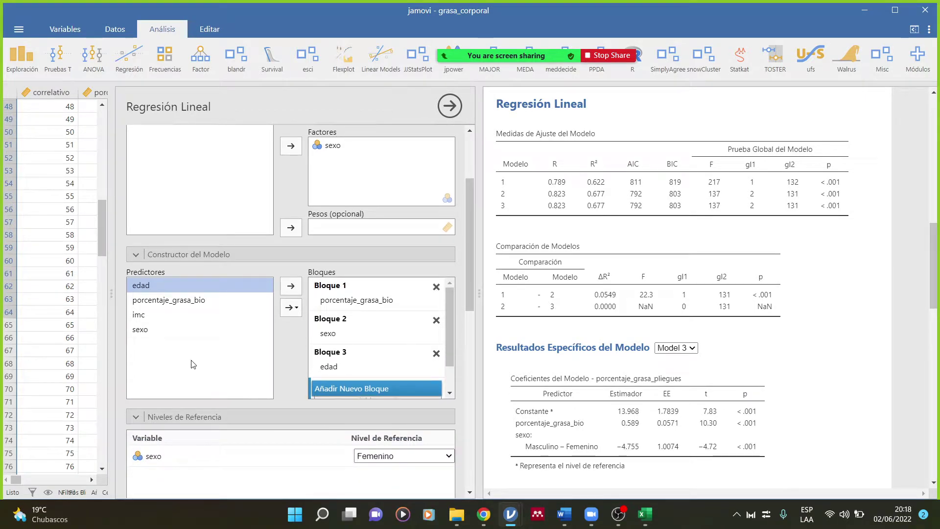
Add a fourth block to the regression model and place imc in it as its predictor
left_click(137, 318)
left_click(339, 388)
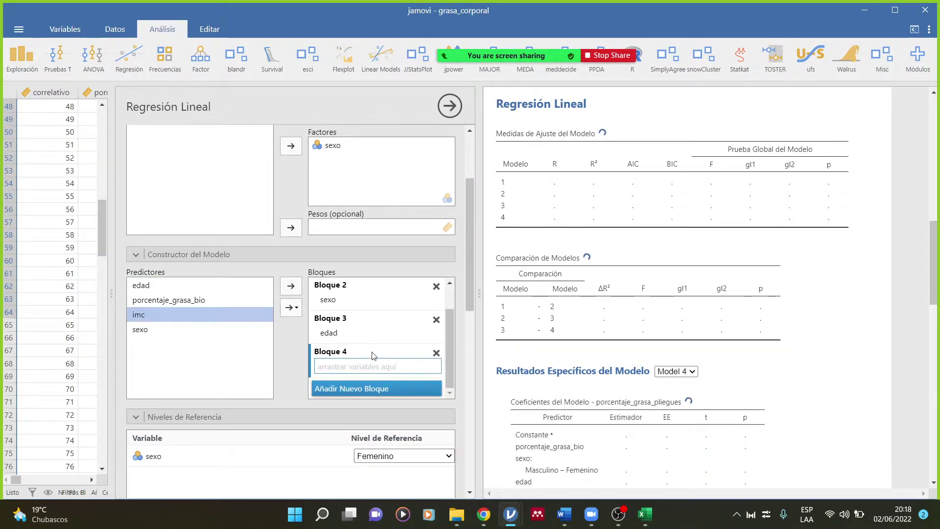
left_click(291, 305)
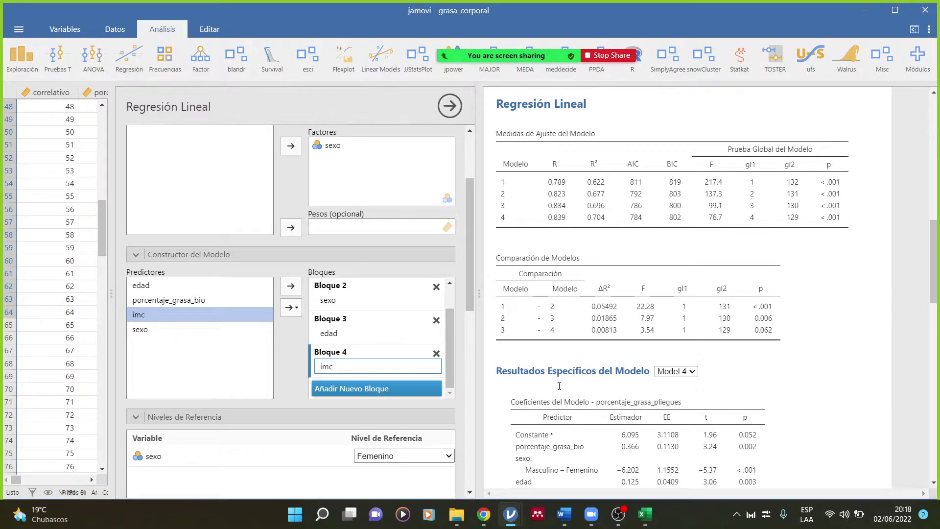
Widen the results area and examine the fit measures of the single-predictor and four-block regressions
left_click_drag(480, 297, 372, 294)
scroll(444, 189, "up", 4)
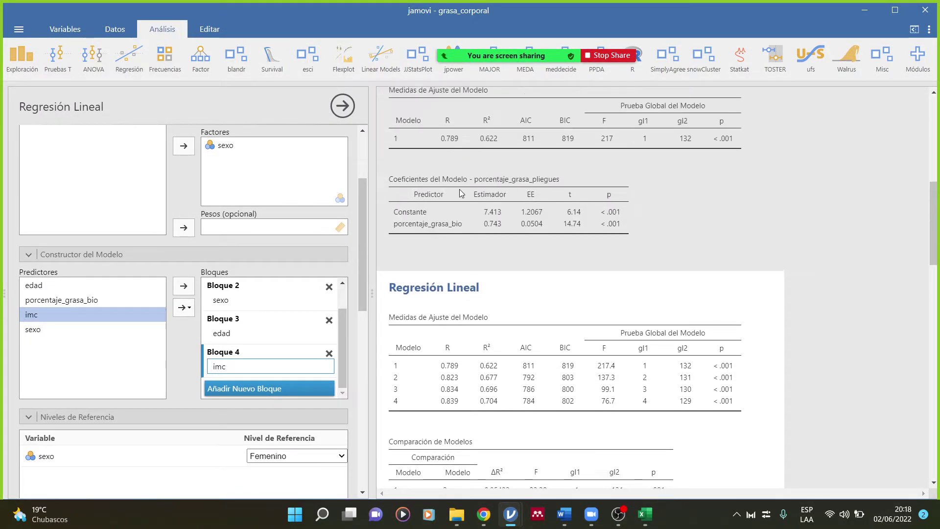
scroll(459, 189, "down", 3)
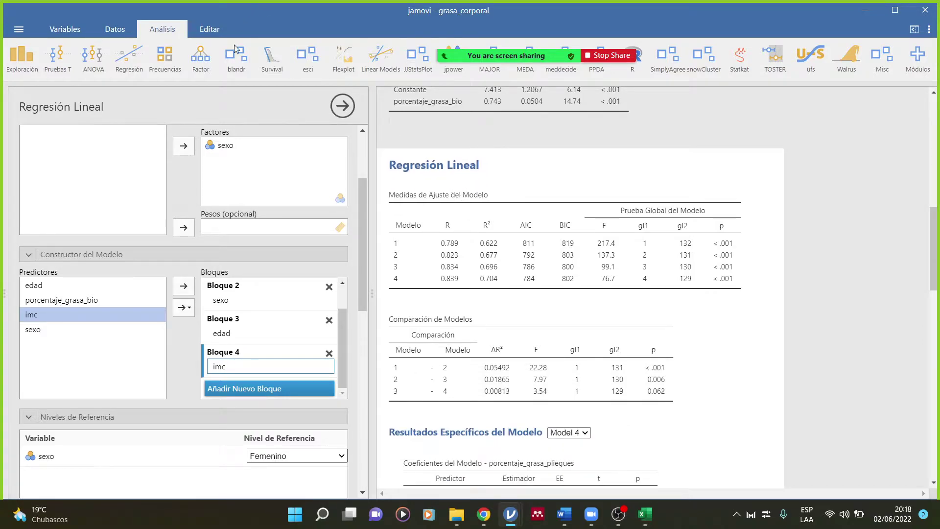
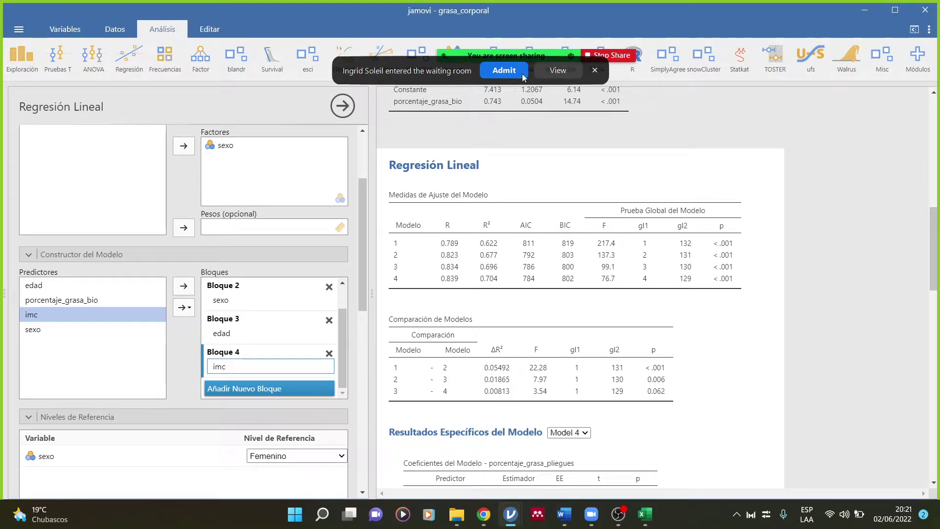
Close the regression options and admit the waiting participant to the meeting
left_click(690, 73)
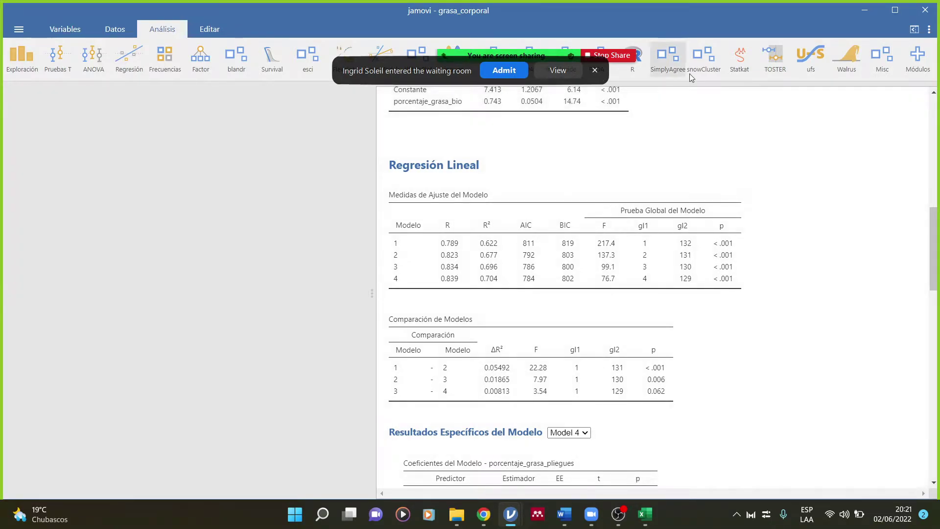
left_click(522, 71)
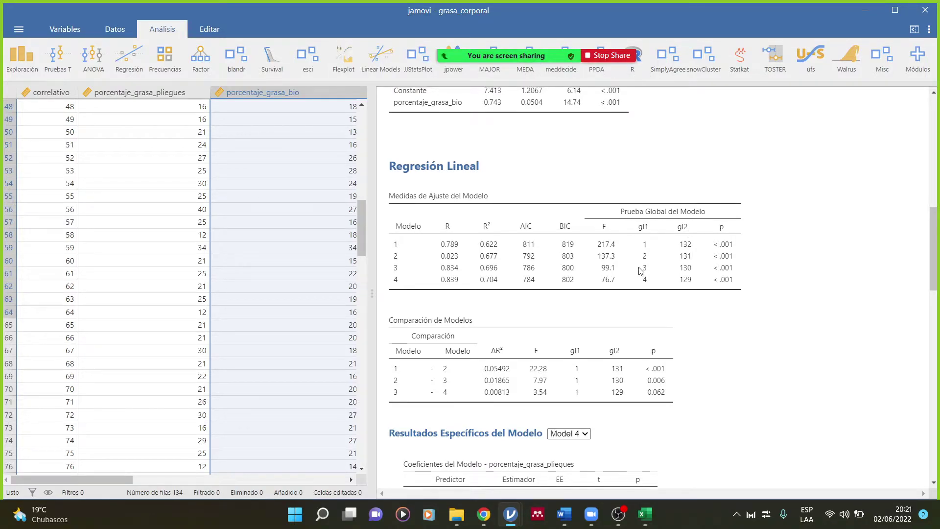
Examine the single-predictor regression against the four-block fit measures, model comparisons and Model 4 coefficients
scroll(641, 271, "up", 3)
scroll(643, 271, "down", 3)
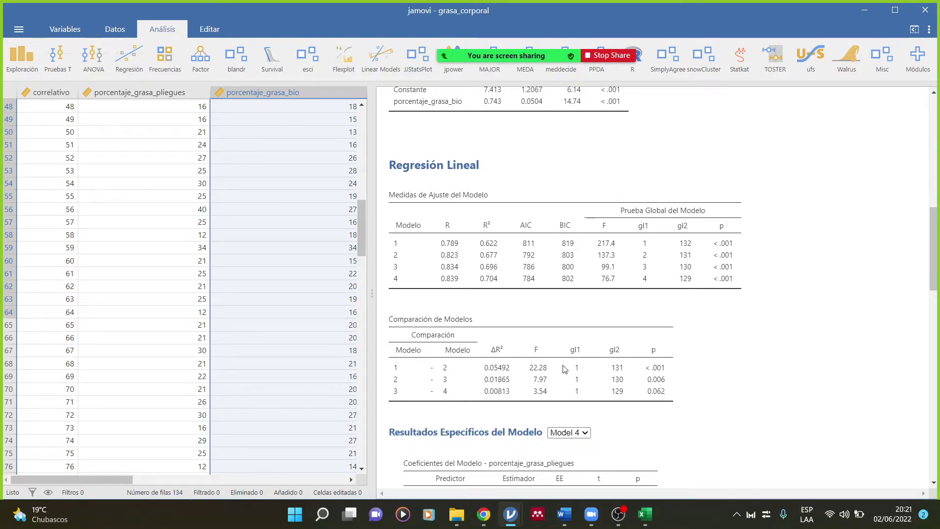
scroll(568, 365, "down", 5)
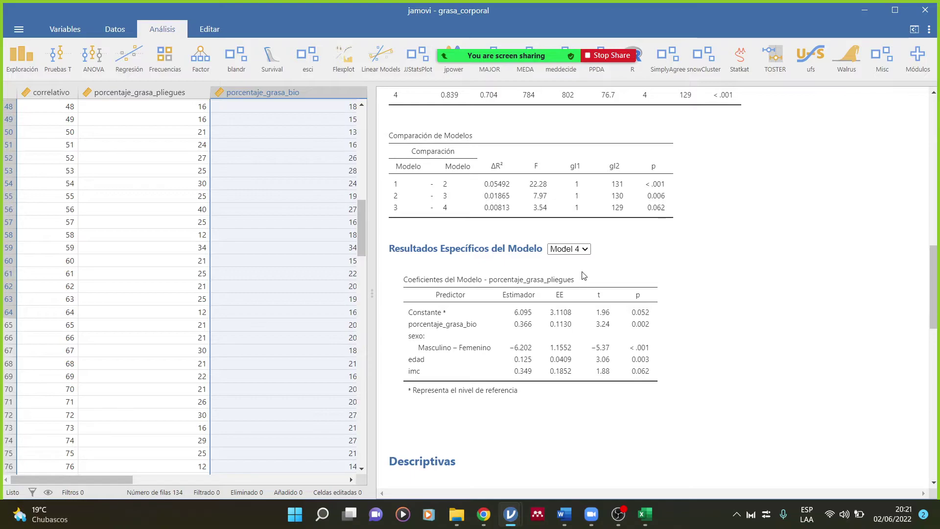
scroll(583, 278, "up", 10)
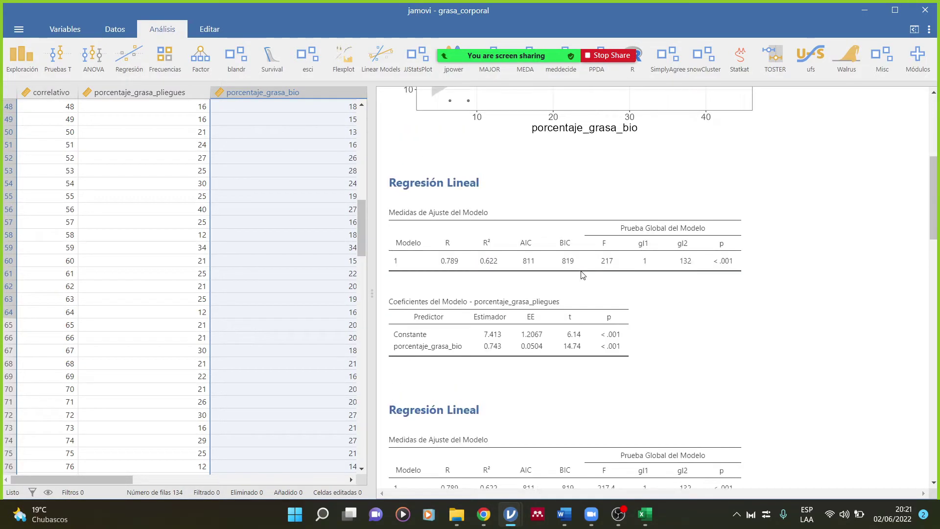
scroll(583, 275, "down", 9)
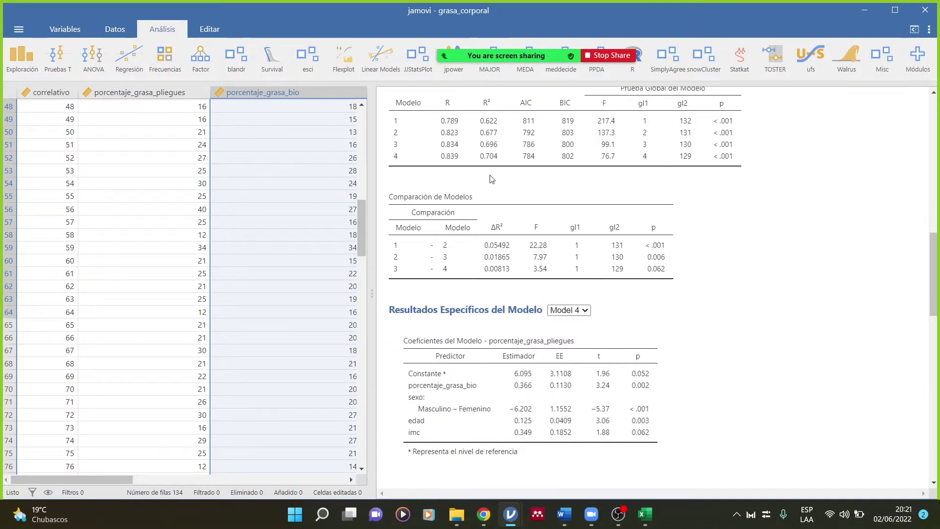
mouse_move(508, 37)
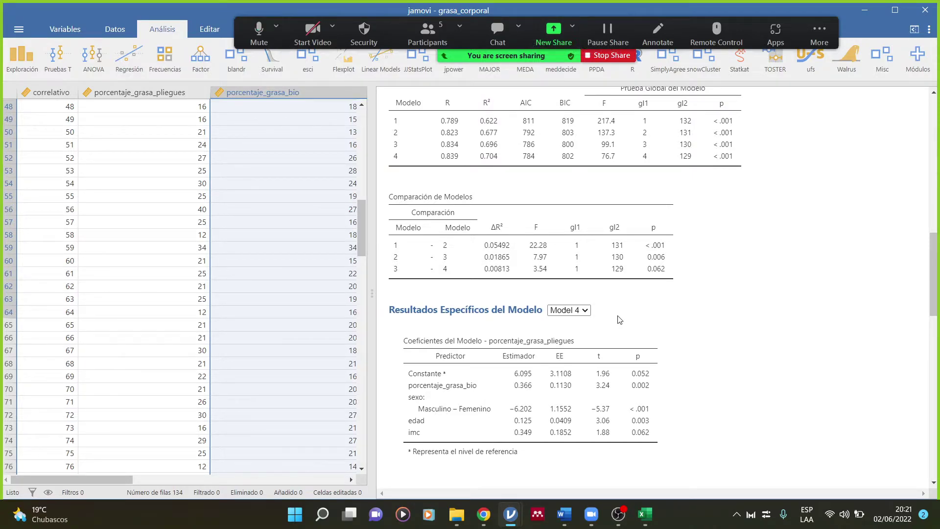
Display the specific results of Model 2 and examine its coefficients table
scroll(591, 357, "down", 1)
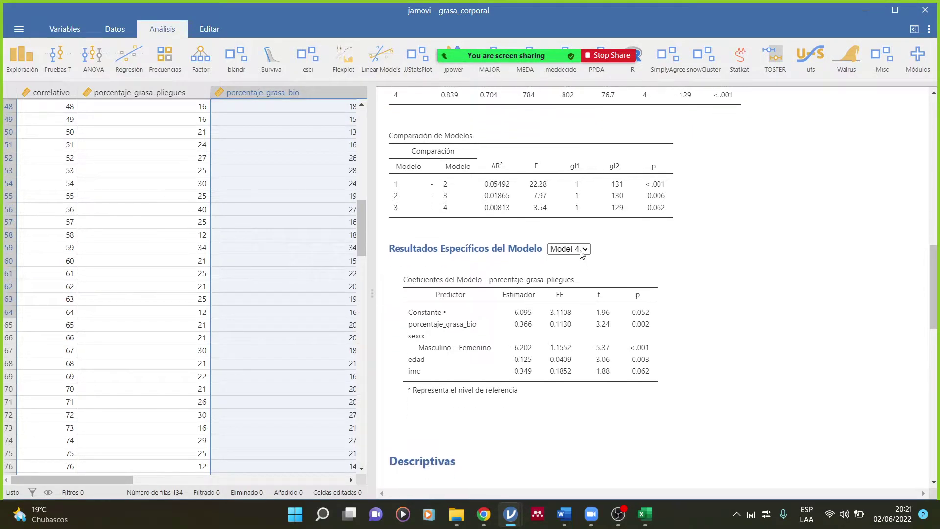
left_click(587, 250)
left_click(586, 249)
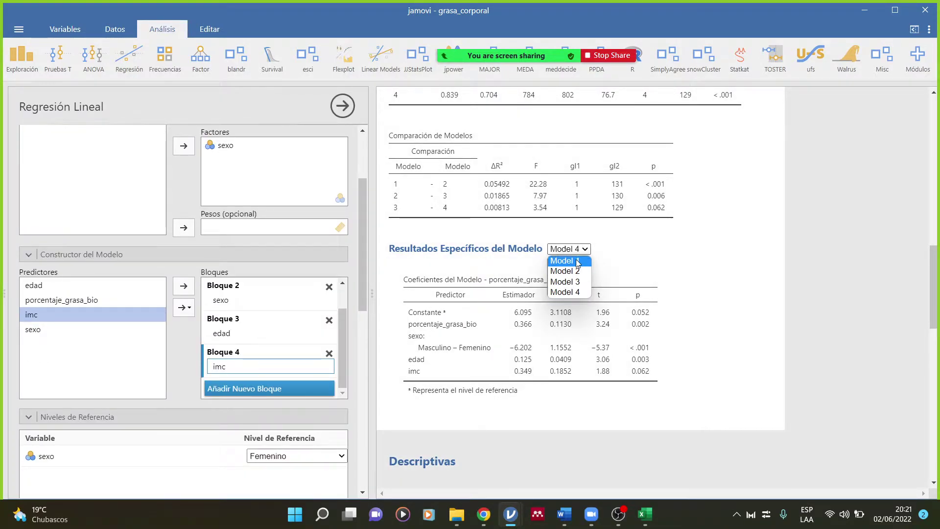
left_click(576, 272)
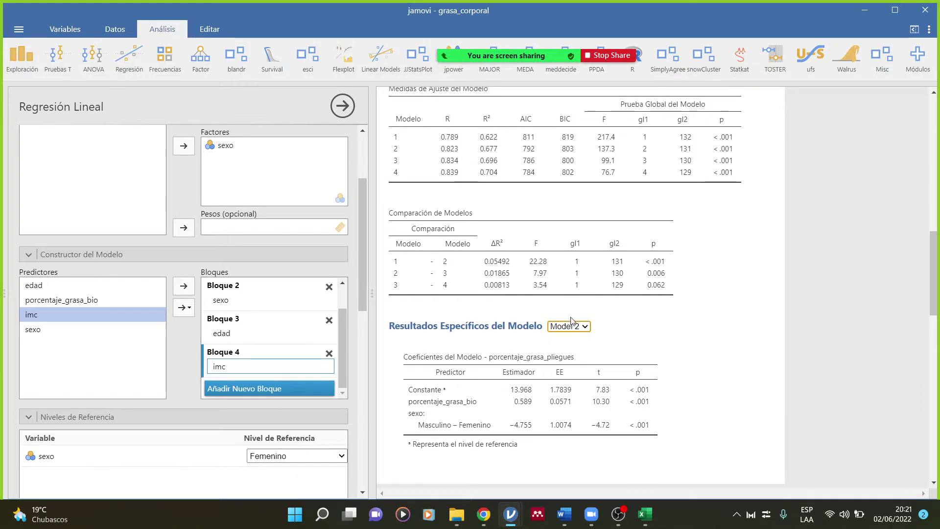
scroll(567, 316, "down", 4)
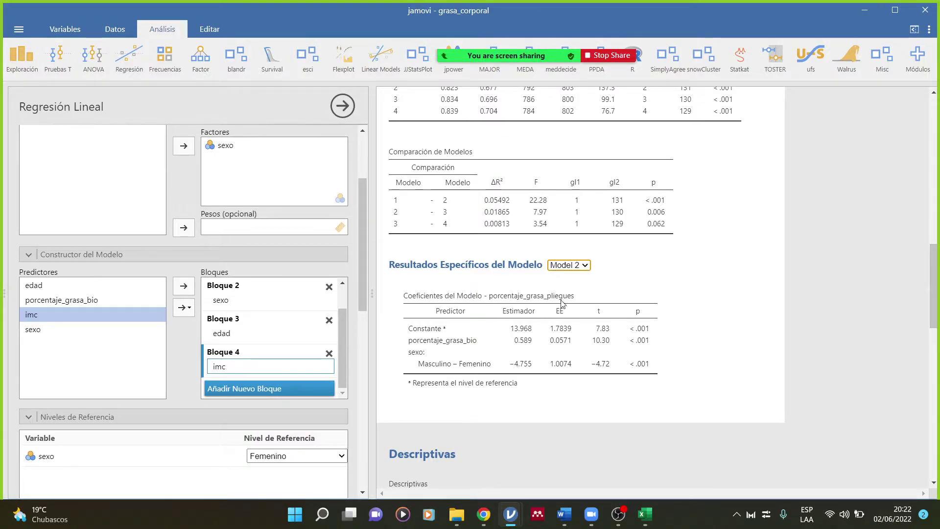
Display the specific results of Model 3 and examine the coefficients with edad included
left_click(582, 267)
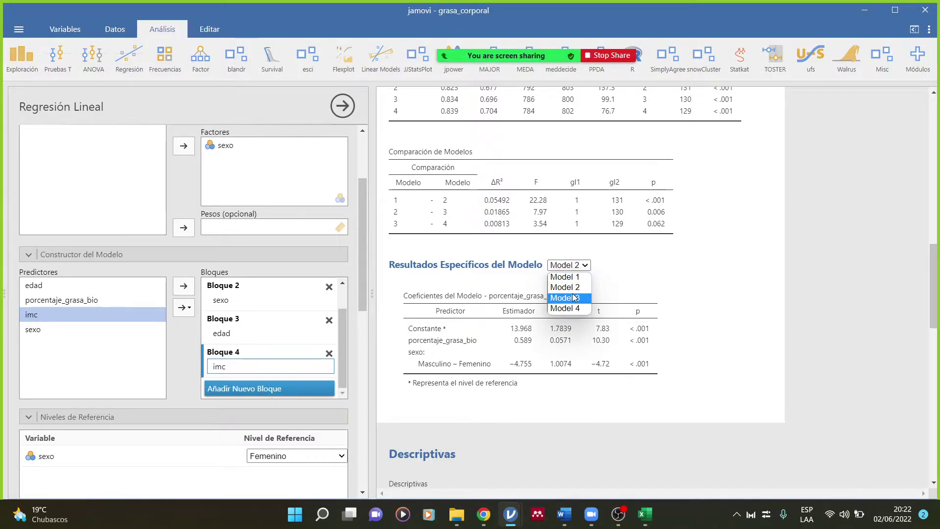
left_click(565, 298)
scroll(421, 201, "down", 3)
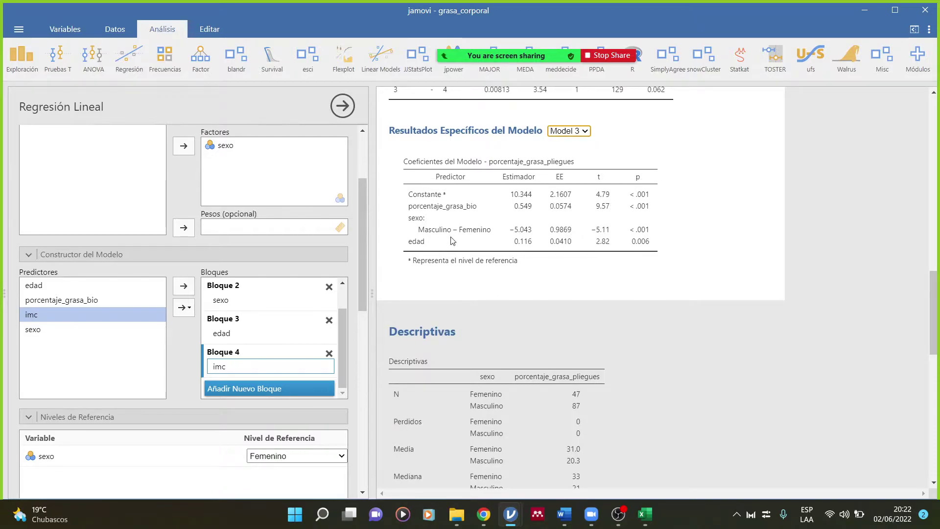
scroll(448, 240, "up", 2)
Return the specific results to Model 4 and examine its coefficients alongside the model comparison table
left_click(585, 192)
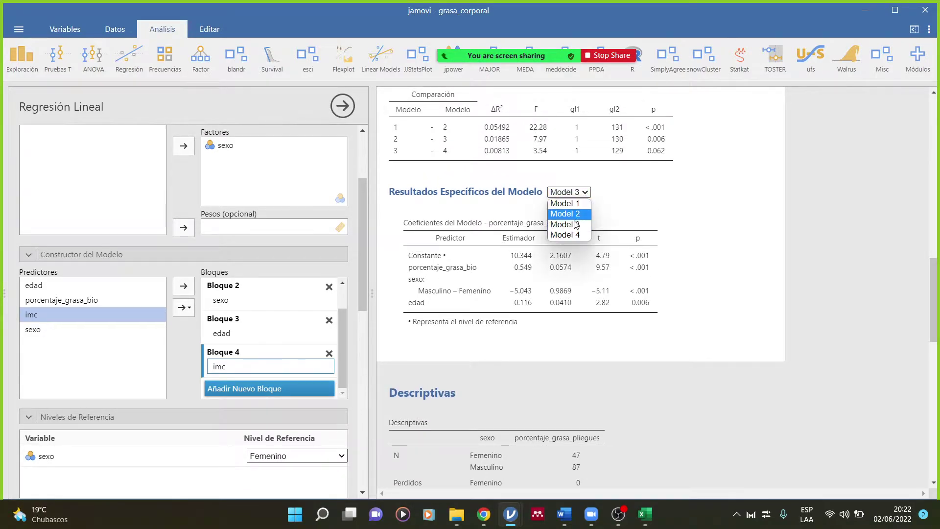
left_click(568, 239)
scroll(574, 254, "up", 3)
scroll(574, 255, "down", 3)
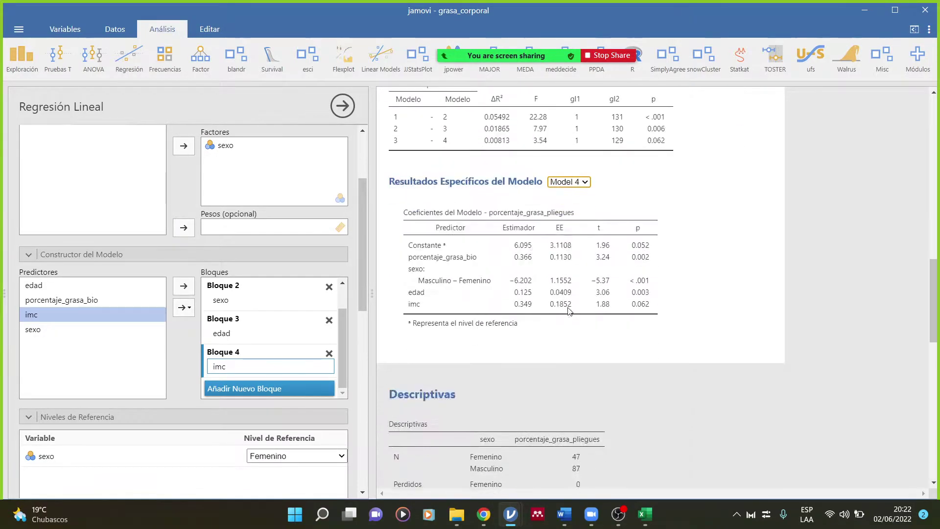
scroll(570, 311, "up", 3)
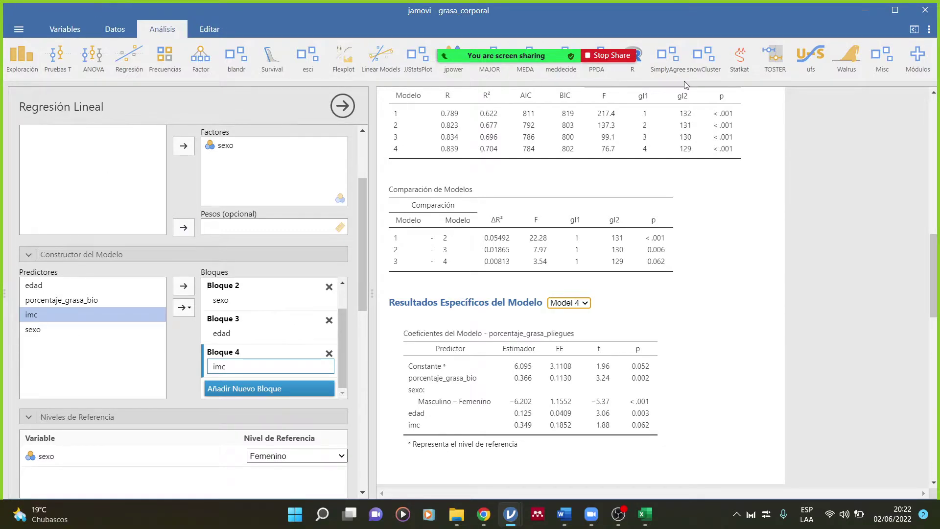
left_click(343, 105)
scroll(146, 226, "down", 3)
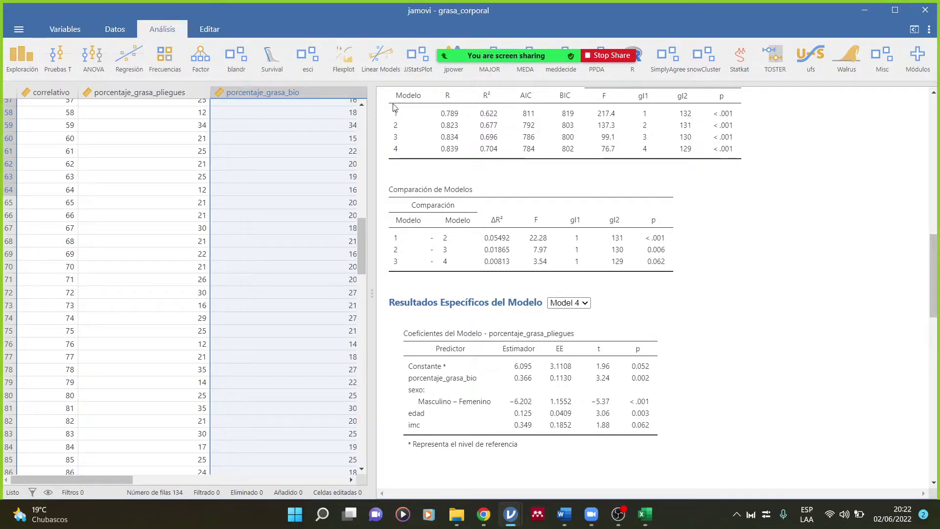
scroll(437, 170, "up", 1)
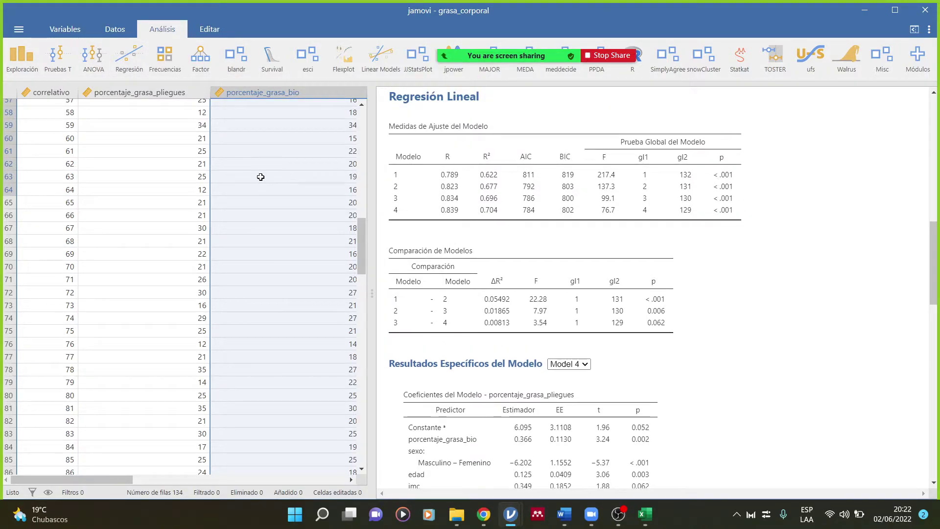
left_click(422, 179)
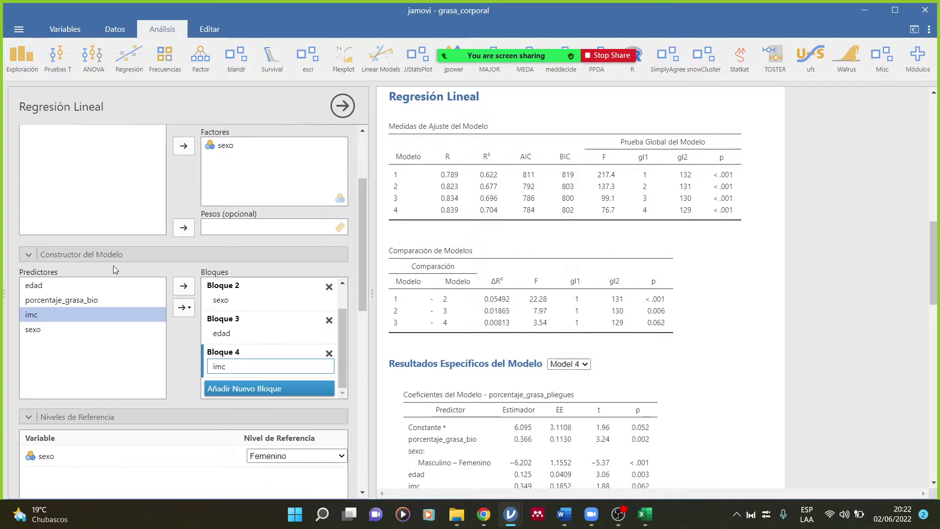
Add adjusted R² to the fit measures of the four-block regression
scroll(116, 269, "down", 5)
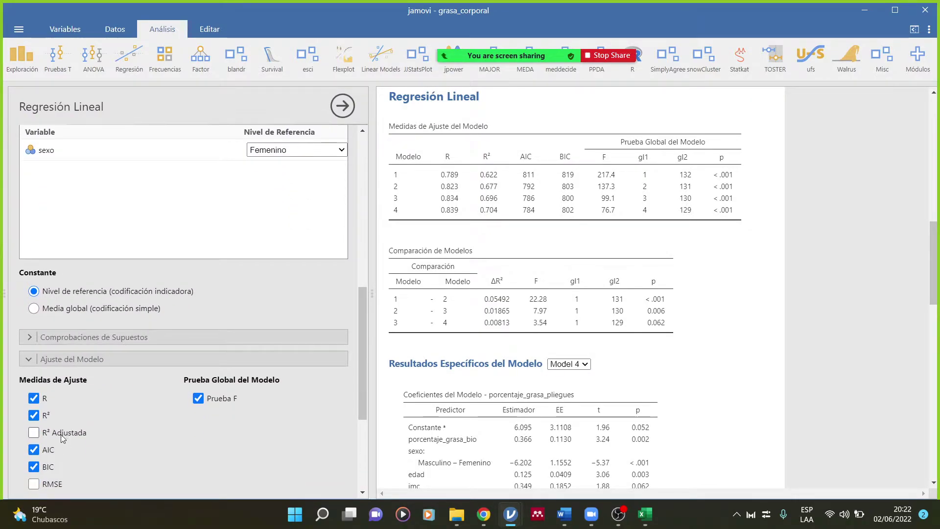
left_click(34, 433)
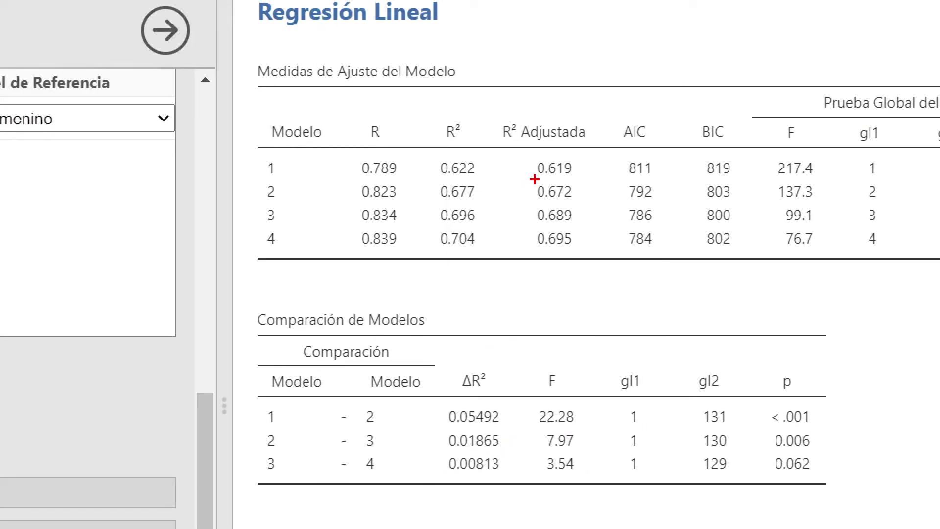
Underline the adjusted R² values of models 1 to 4 in the fit measures table
left_click_drag(534, 179, 578, 173)
left_click_drag(529, 198, 587, 198)
left_click_drag(523, 223, 582, 223)
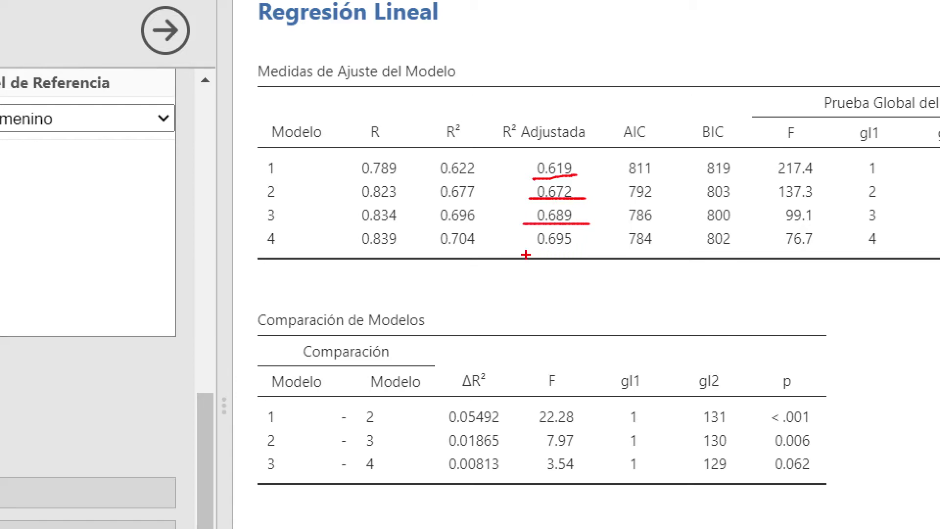
left_click_drag(526, 247, 597, 247)
Mark each of the four models beside its R value and draw a box around Model 4's R²
mouse_move(340, 228)
left_mouse_down()
mouse_move(346, 240)
mouse_move(373, 227)
mouse_move(352, 216)
mouse_move(363, 203)
mouse_move(350, 188)
left_mouse_up()
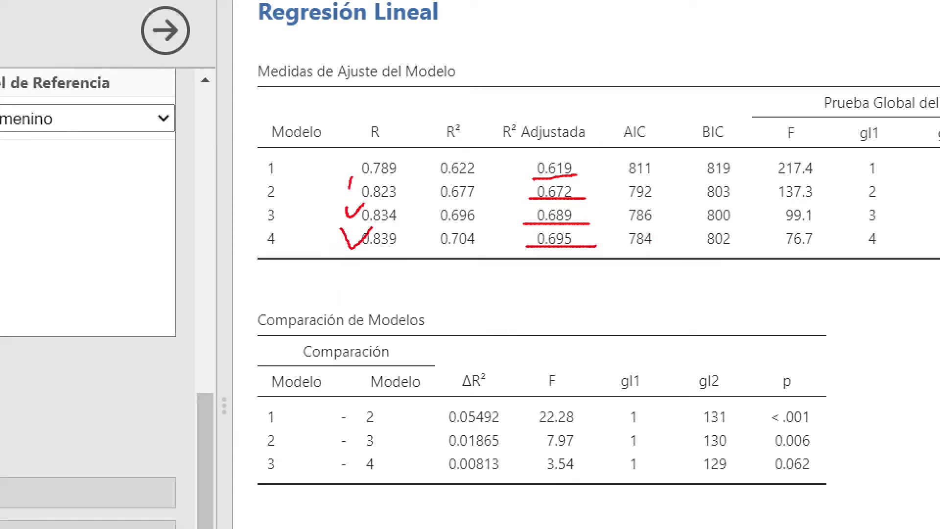
left_click_drag(355, 148, 352, 167)
left_click(340, 153)
mouse_move(444, 224)
left_mouse_down()
mouse_move(439, 258)
mouse_move(508, 221)
mouse_move(497, 259)
mouse_move(417, 260)
left_mouse_up()
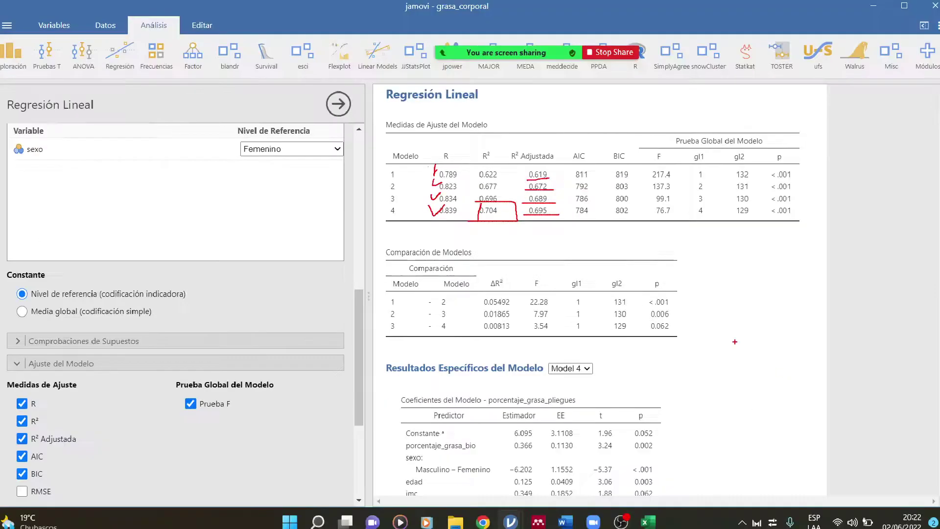
Outline the comparison between models 3 and 4 and circle its p value in the model comparison table
scroll(684, 475, "down", 3)
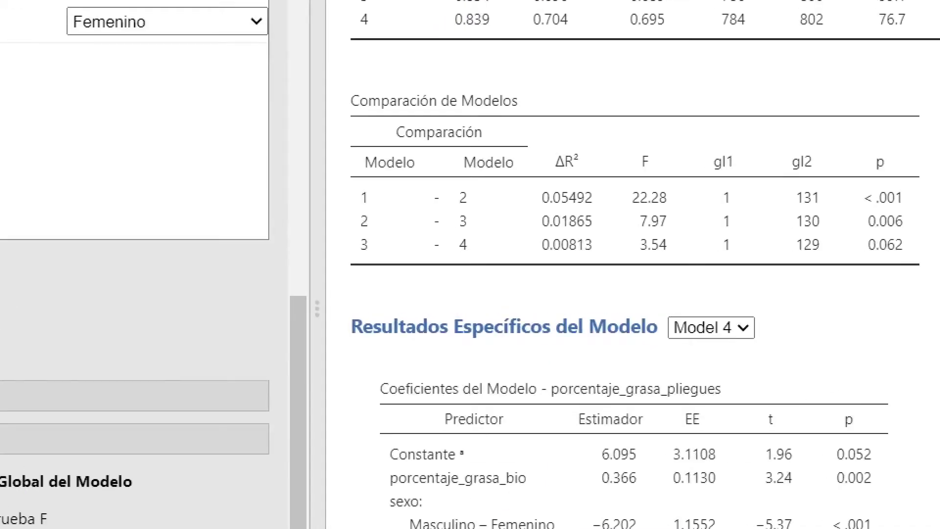
mouse_move(257, 239)
left_mouse_down()
mouse_move(257, 263)
mouse_move(358, 269)
mouse_move(414, 249)
mouse_move(253, 246)
left_mouse_up()
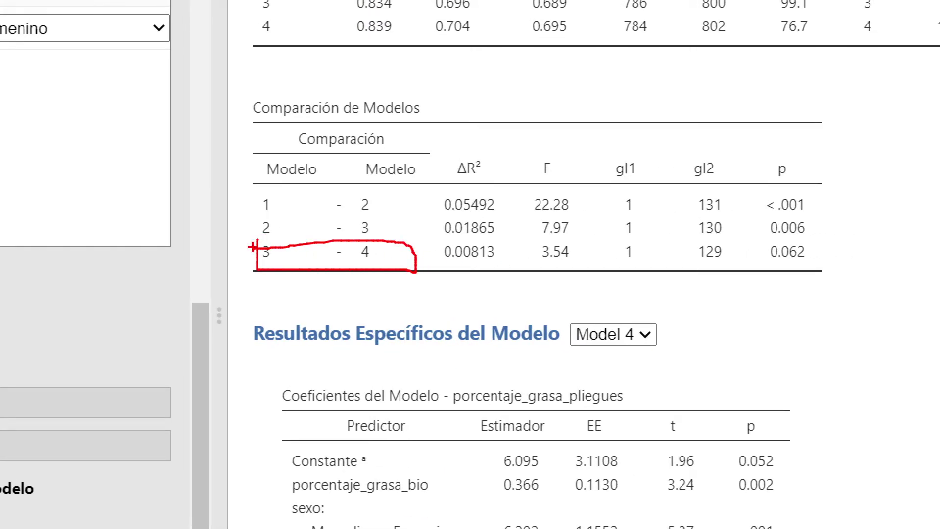
mouse_move(754, 248)
left_mouse_down()
mouse_move(758, 277)
mouse_move(841, 237)
mouse_move(708, 242)
mouse_move(739, 264)
left_mouse_up()
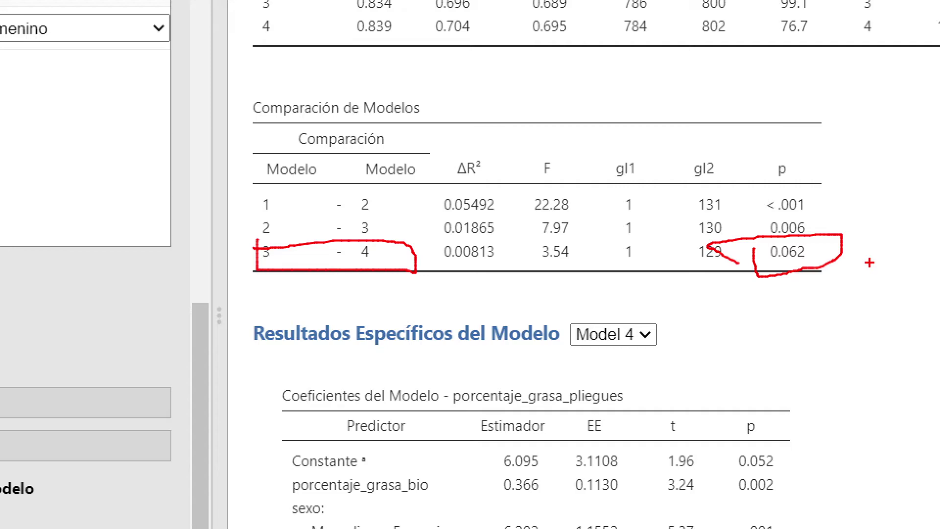
Draw arcs linking models 1 and 2 and models 2 and 3 in the model comparison table
mouse_move(268, 193)
left_mouse_down()
mouse_move(322, 169)
mouse_move(359, 189)
left_mouse_up()
mouse_move(253, 224)
left_mouse_down()
mouse_move(266, 211)
mouse_move(371, 223)
left_mouse_up()
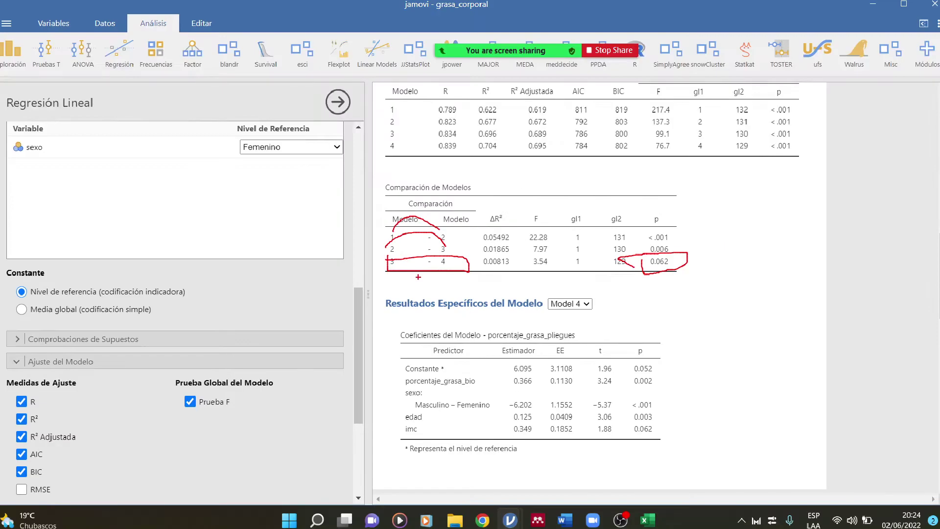
mouse_move(542, 46)
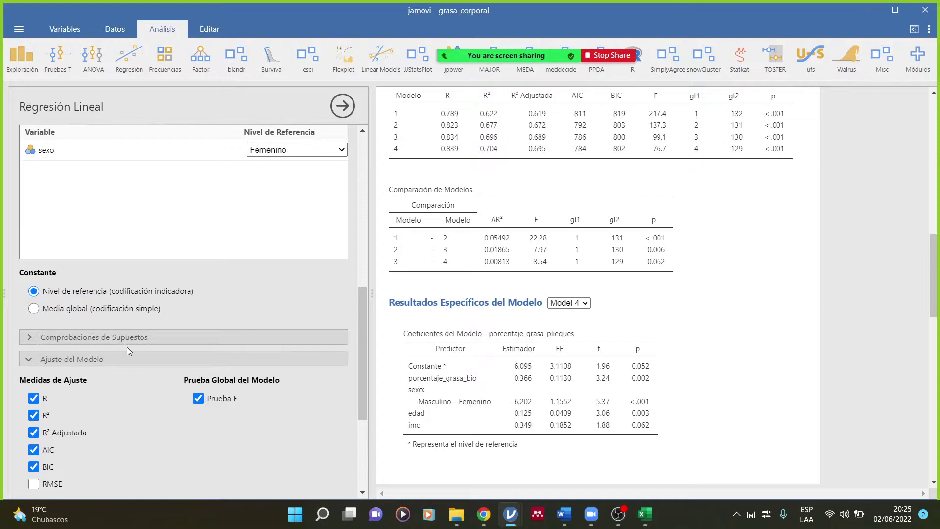
Enable the autocorrelation, collinearity and normality checks, the residual Q-Q plot, the residual plots and Cook's distance for the linear regression
scroll(131, 363, "down", 4)
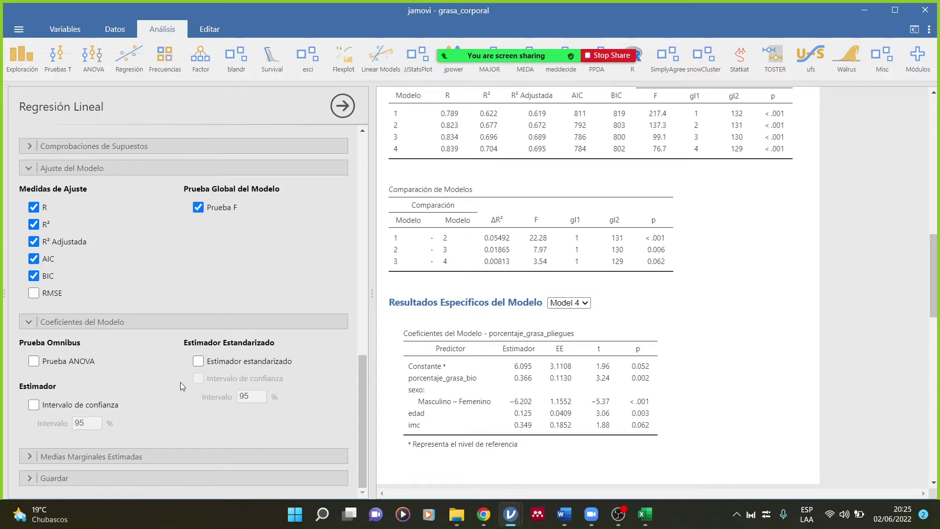
scroll(85, 387, "up", 4)
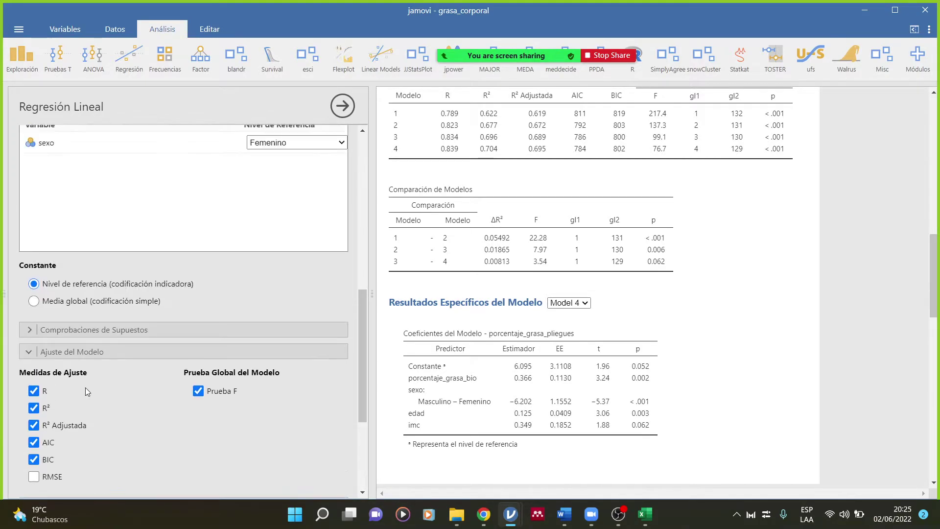
left_click(33, 331)
scroll(109, 404, "down", 1)
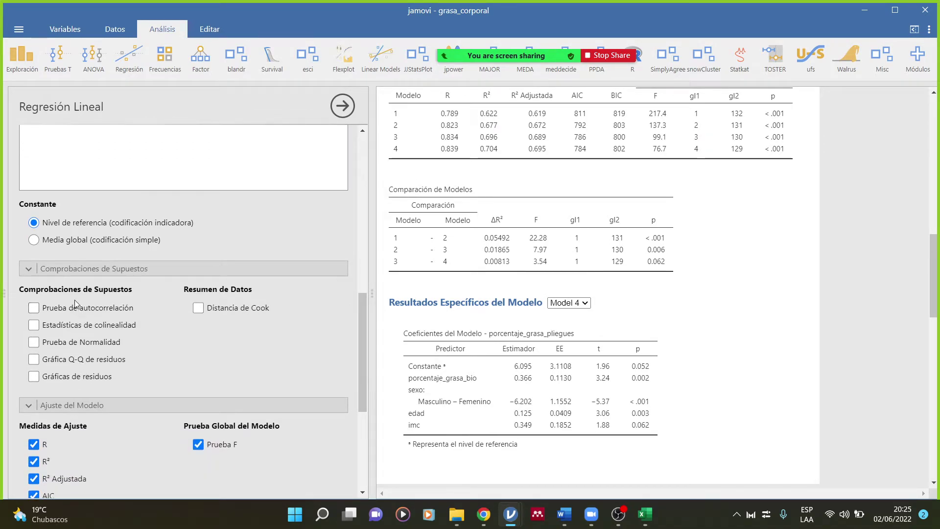
left_click(34, 308)
left_click(34, 325)
left_click(34, 342)
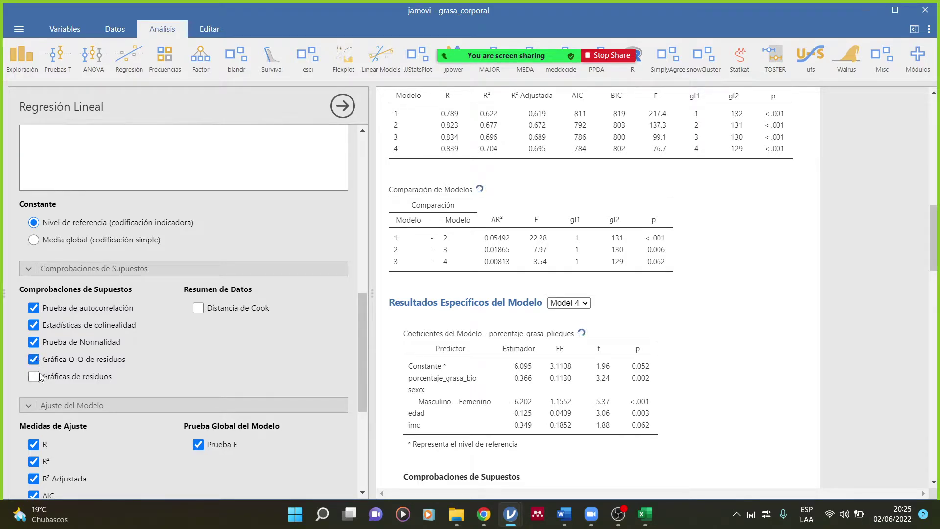
left_click(34, 376)
left_click(200, 311)
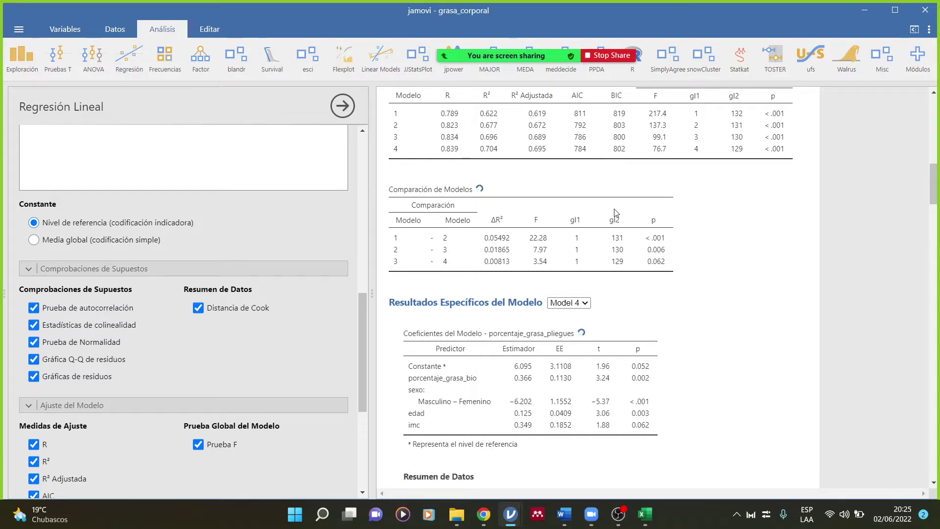
Examine the Cook's distance summary and the normality and heteroskedasticity tests in Model 4's specific results
scroll(602, 255, "down", 6)
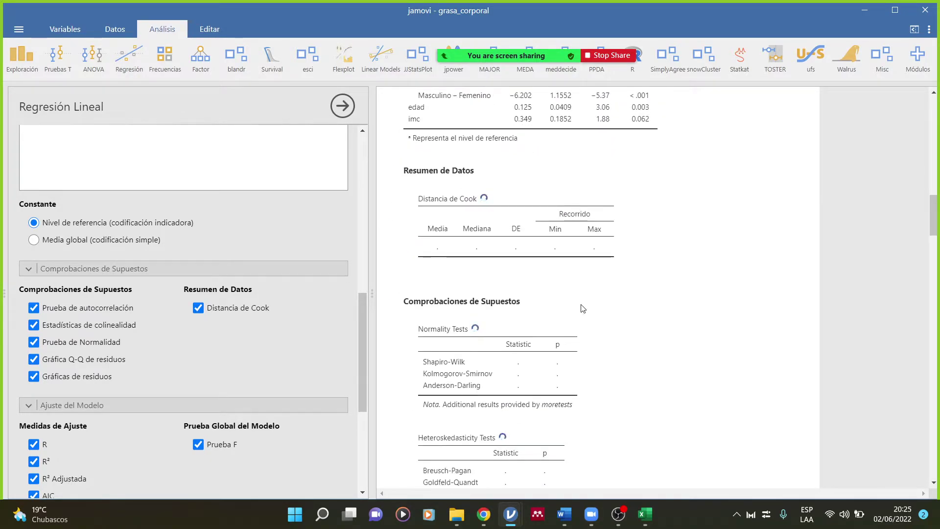
scroll(583, 309, "up", 4)
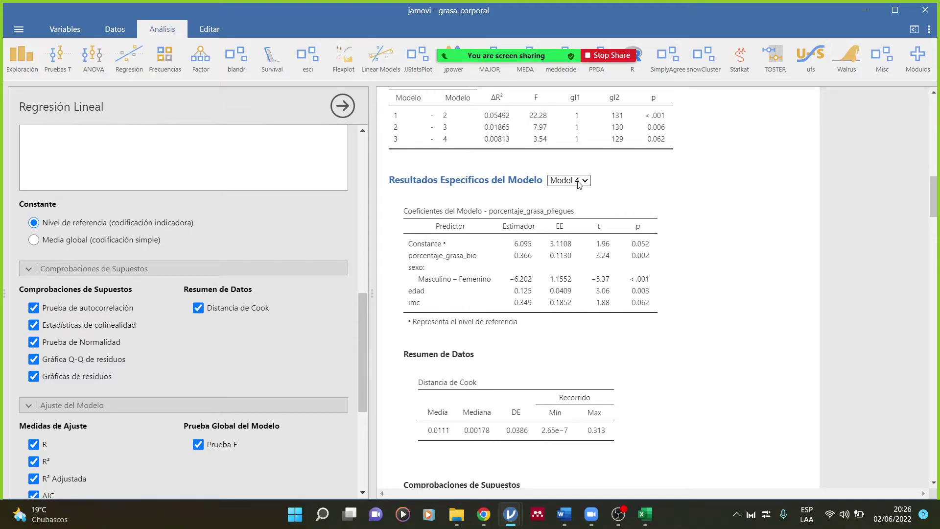
scroll(554, 293, "down", 4)
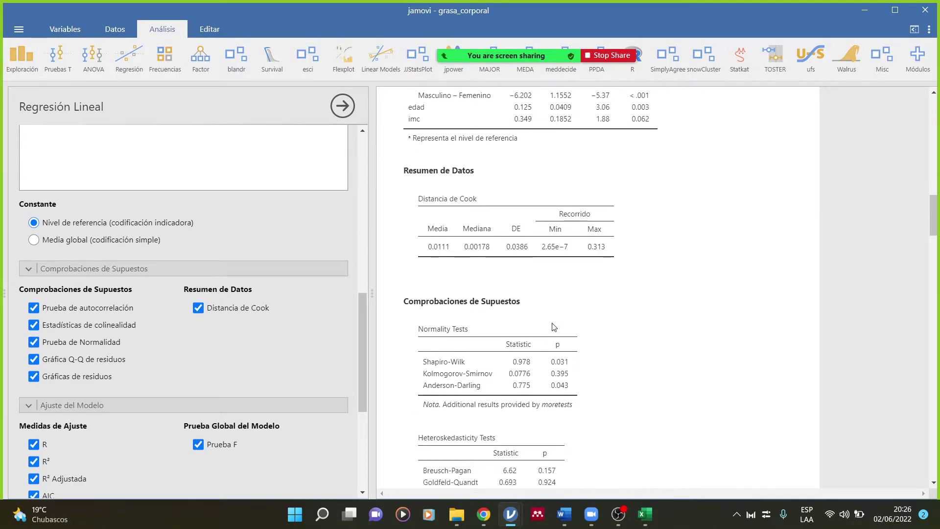
scroll(536, 237, "up", 1)
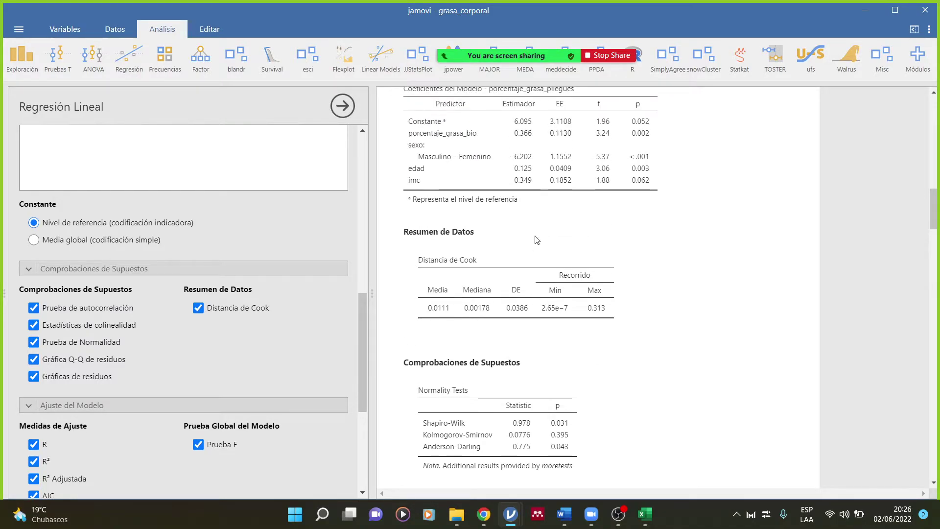
scroll(537, 239, "down", 1)
scroll(426, 192, "down", 1)
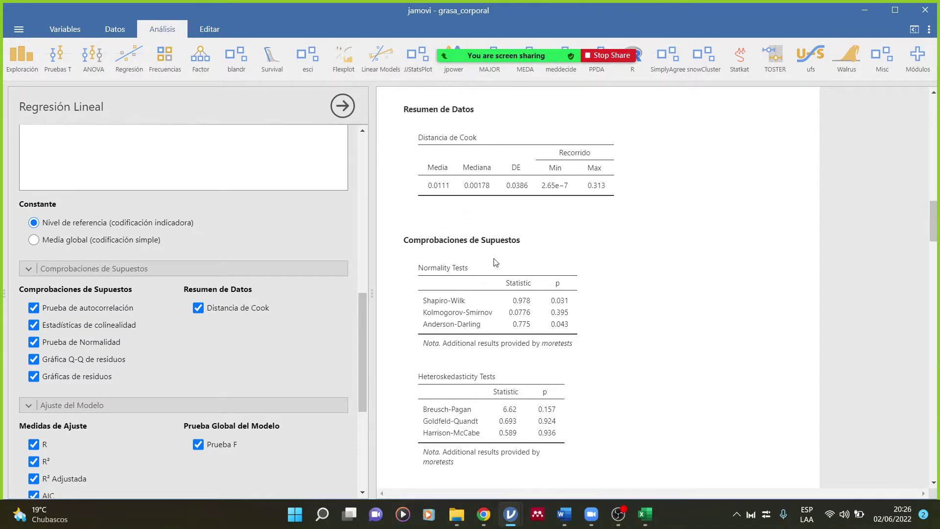
scroll(496, 262, "down", 2)
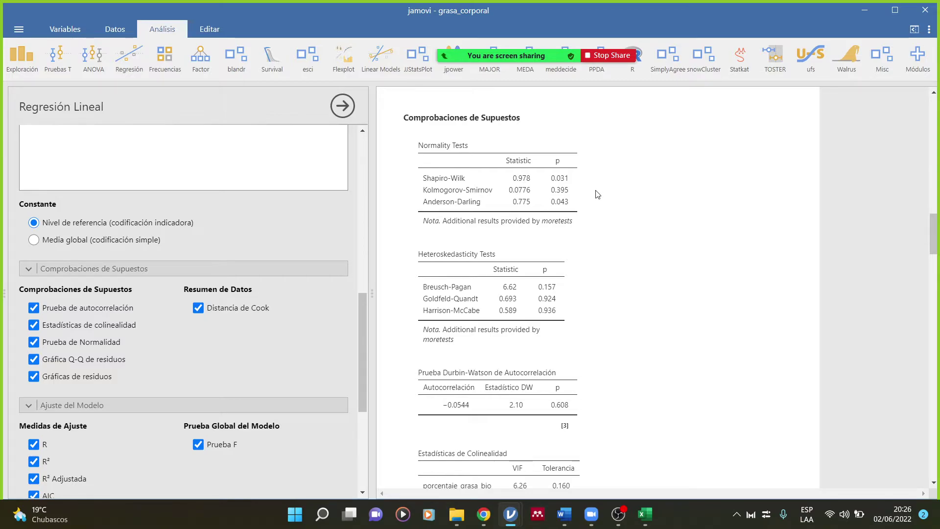
Draw red lines between scattered points and the fitted curve on the Flexplot of porcentaje_grasa_pliegues against porcentaje_grasa_bio to illustrate the residuals
scroll(739, 221, "up", 5)
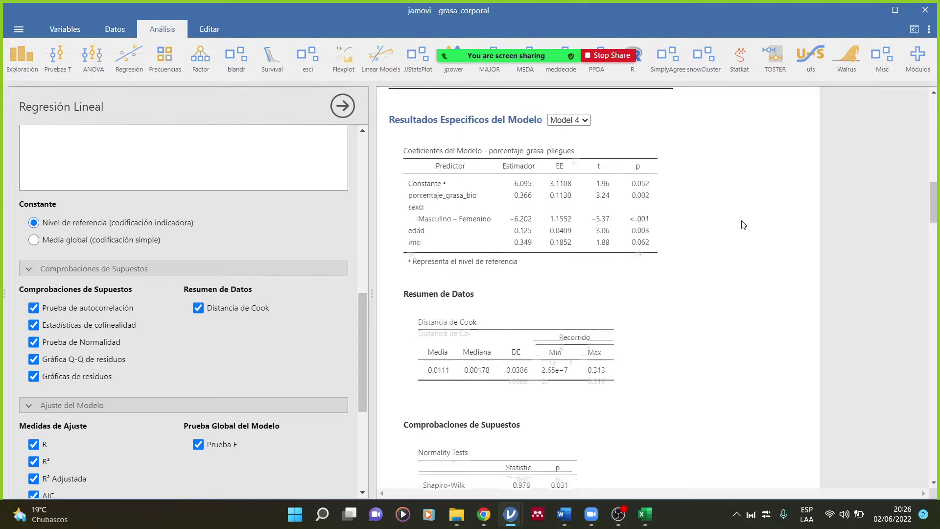
scroll(743, 224, "up", 10)
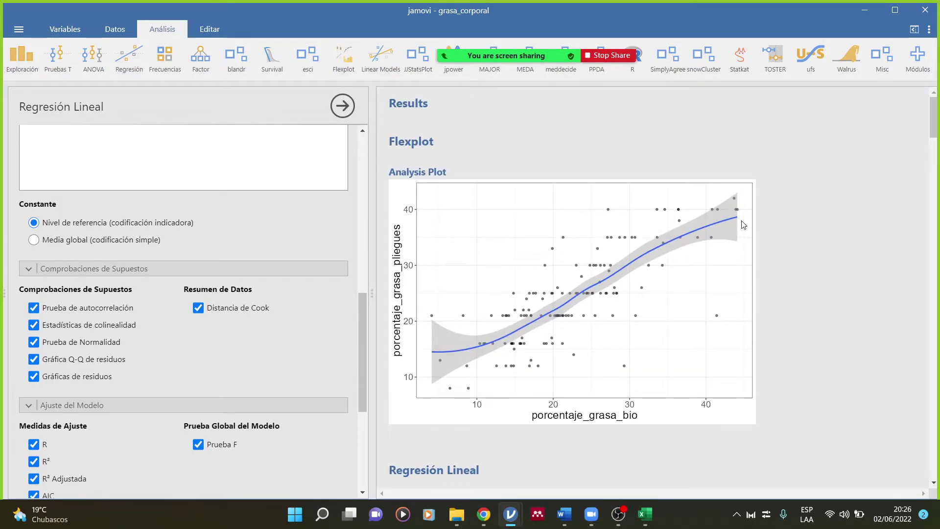
scroll(743, 224, "down", 2)
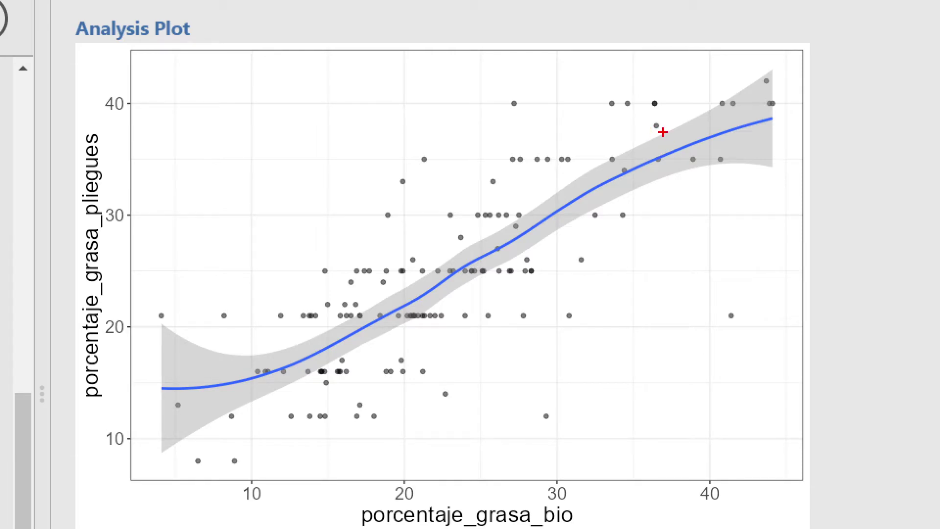
left_click_drag(663, 133, 675, 153)
mouse_move(724, 104)
left_mouse_down()
mouse_move(733, 128)
mouse_move(745, 126)
left_mouse_up()
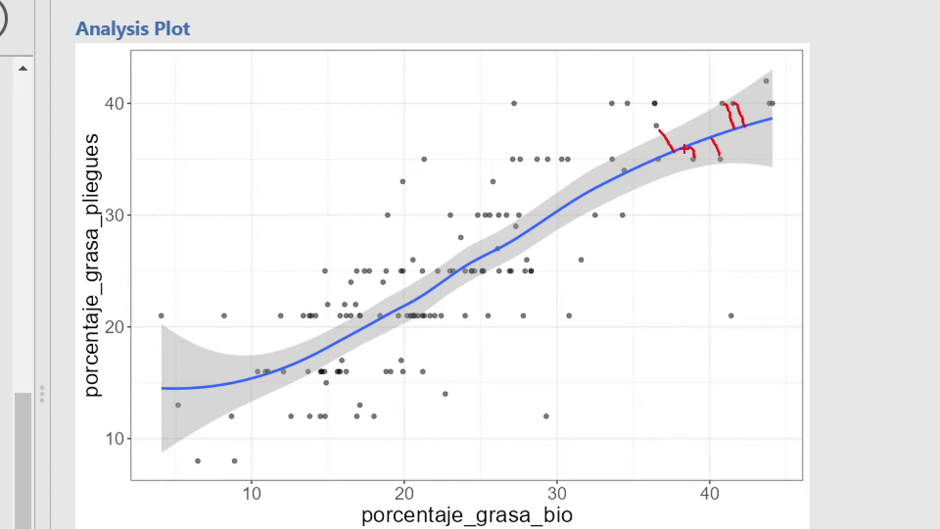
left_click_drag(568, 158, 587, 189)
left_click_drag(726, 310, 632, 156)
mouse_move(482, 260)
left_mouse_down()
mouse_move(512, 394)
mouse_move(541, 421)
left_mouse_up()
left_click_drag(425, 164, 465, 278)
left_click_drag(324, 278, 336, 324)
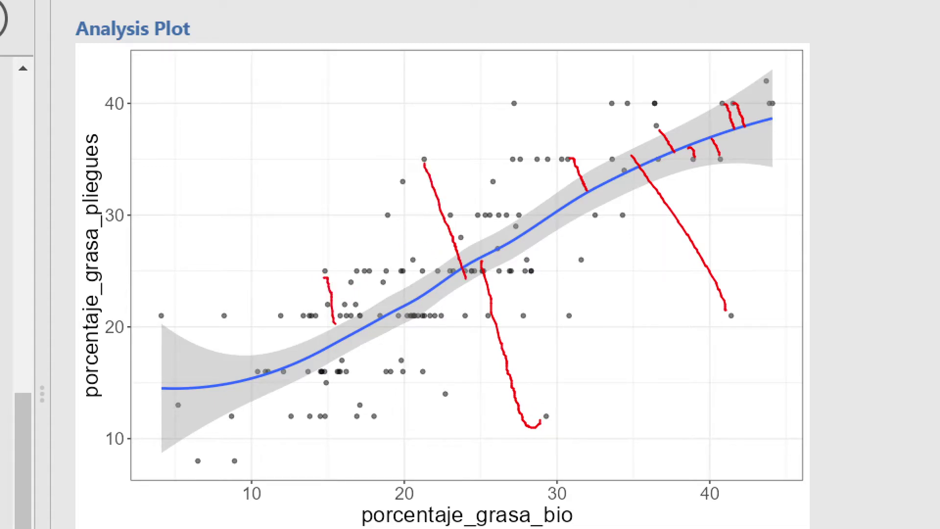
Draw red freehand residual lines between scattered points and the blue fitted curve across the Analysis Plot, and exit the annotation
left_click_drag(221, 323, 234, 426)
mouse_move(164, 322)
left_mouse_down()
mouse_move(183, 393)
mouse_move(179, 419)
left_mouse_up()
left_click_drag(200, 456, 203, 396)
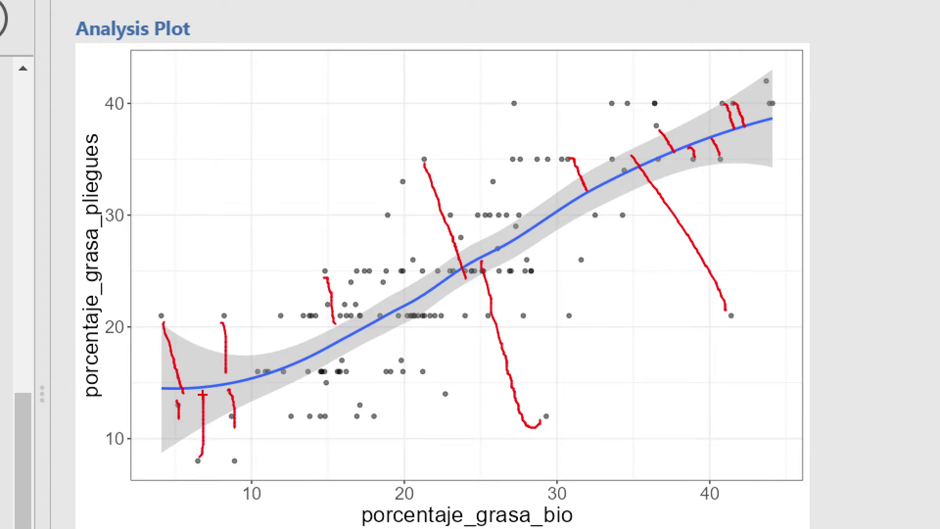
left_click_drag(242, 463, 235, 391)
mouse_move(280, 316)
left_mouse_down()
mouse_move(298, 343)
mouse_move(340, 356)
left_mouse_up()
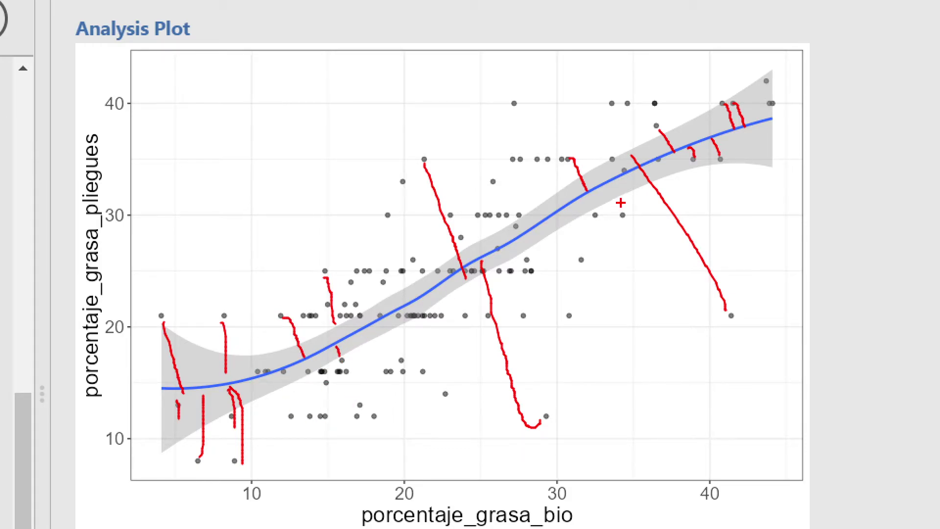
left_click_drag(536, 165, 550, 198)
left_click_drag(580, 260, 562, 219)
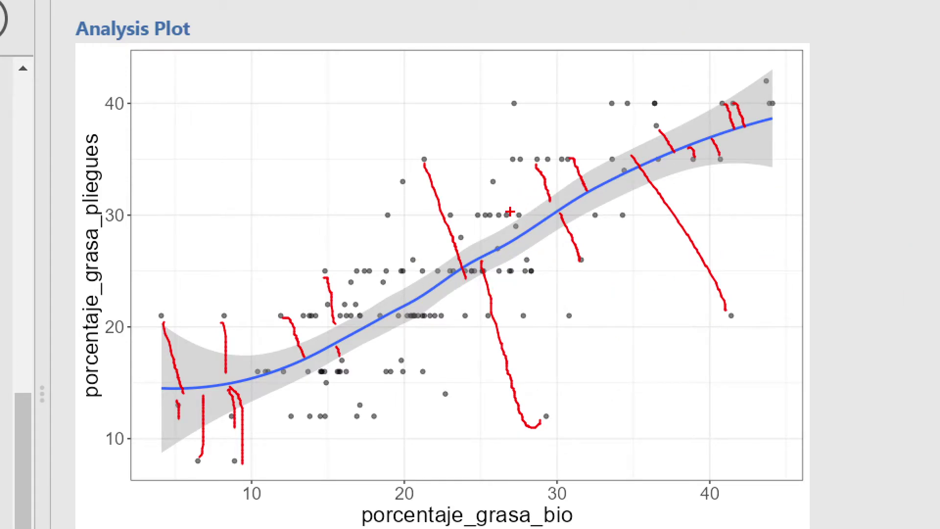
left_click_drag(520, 221, 527, 228)
left_click_drag(390, 273, 407, 305)
mouse_move(446, 390)
left_mouse_down()
mouse_move(411, 316)
mouse_move(402, 362)
left_mouse_up()
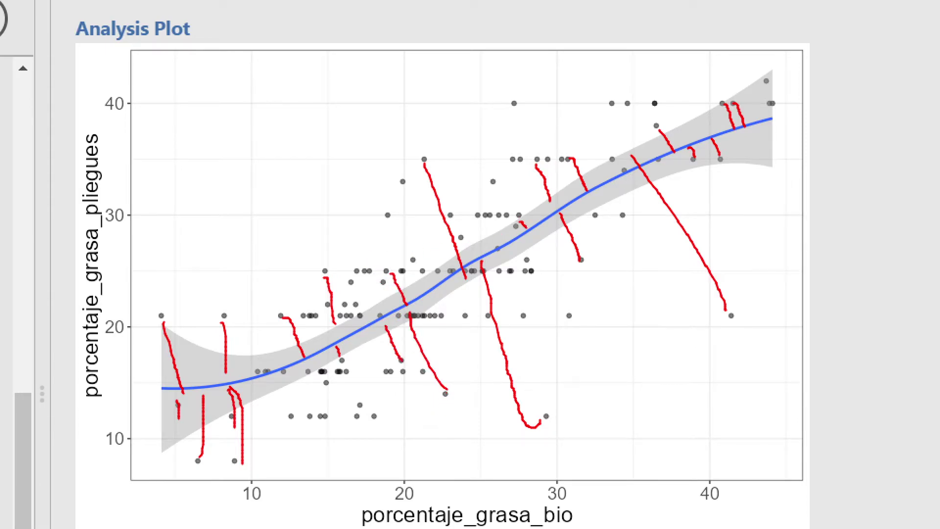
left_click_drag(497, 243, 506, 271)
left_click_drag(478, 209, 488, 248)
left_click_drag(575, 312, 539, 222)
left_click_drag(514, 161, 546, 221)
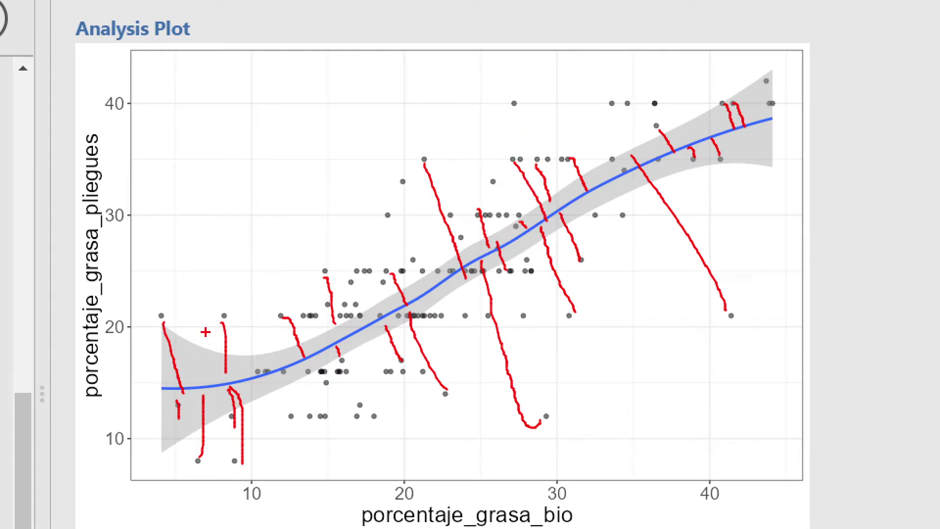
key("Escape")
Circle the Kolmogorov-Smirnov row in the Normality Tests table and mark crosses beside the Shapiro-Wilk and Anderson-Darling p values
scroll(709, 245, "down", 7)
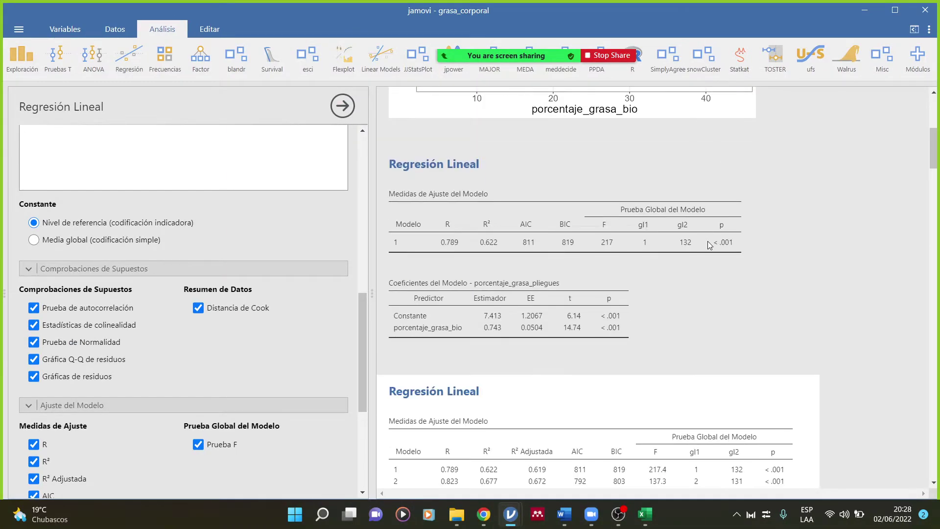
scroll(710, 245, "down", 5)
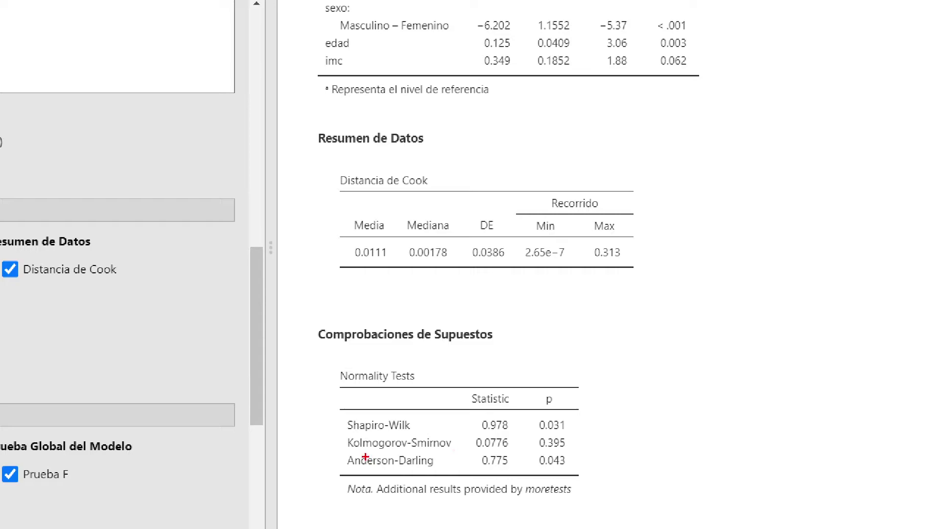
mouse_move(341, 454)
left_mouse_down()
mouse_move(554, 449)
mouse_move(532, 436)
mouse_move(370, 428)
mouse_move(333, 438)
mouse_move(337, 448)
left_mouse_up()
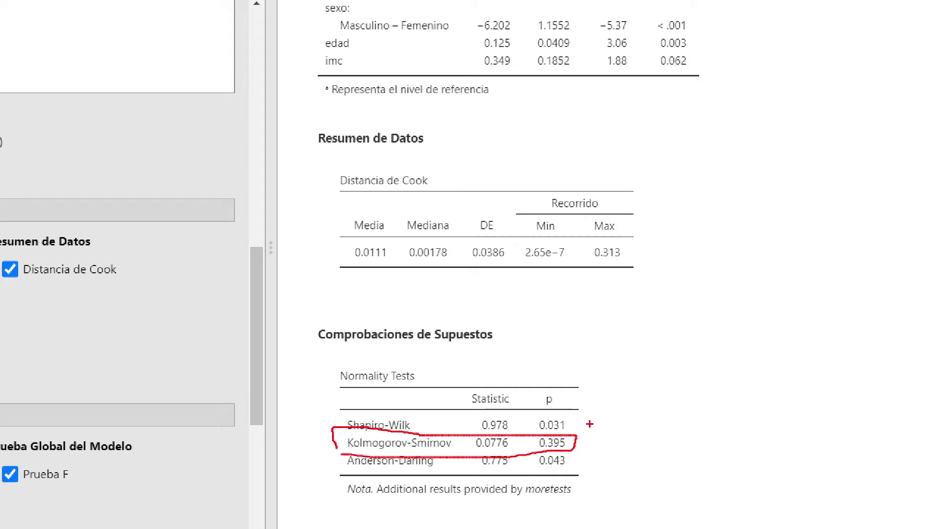
left_click_drag(588, 409, 594, 419)
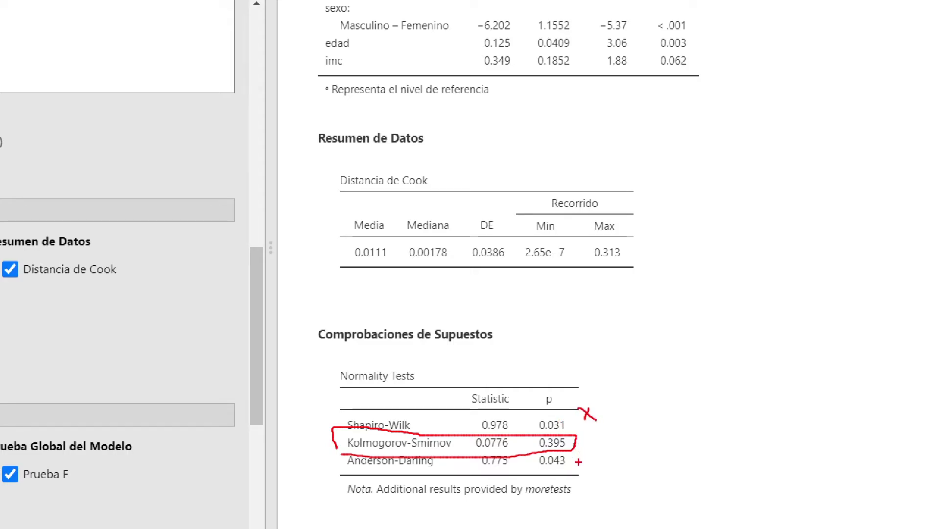
mouse_move(588, 462)
left_mouse_down()
mouse_move(583, 473)
mouse_move(595, 474)
left_mouse_up()
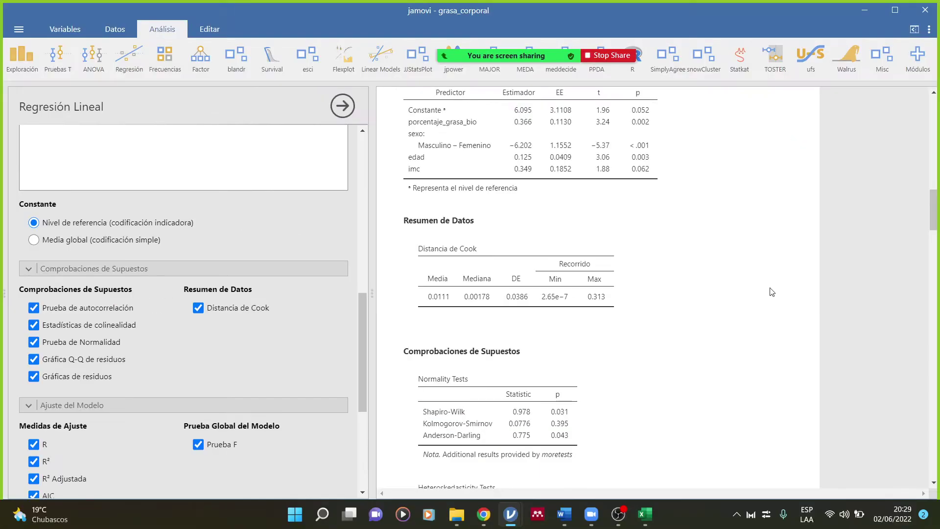
On the Q-Q plot, circle the deviating points at the low end and trace a line along the remaining points
scroll(628, 278, "down", 2)
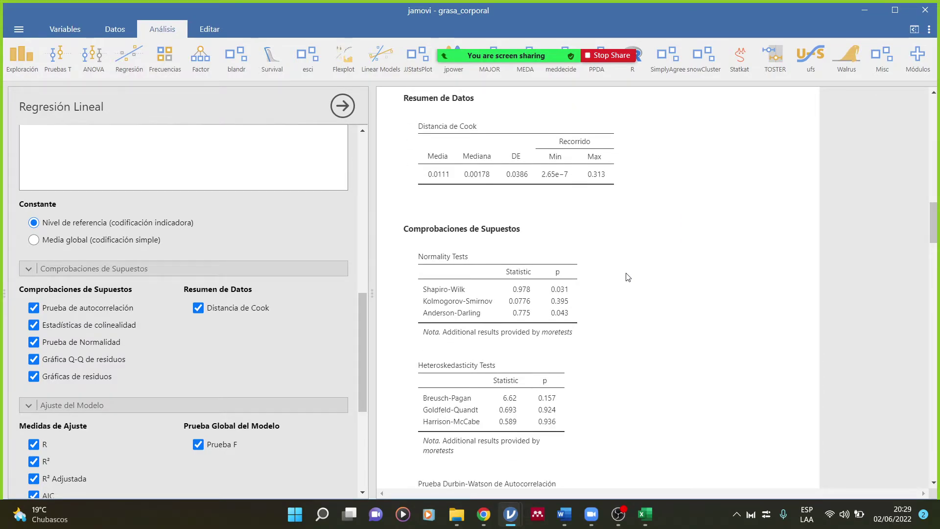
scroll(628, 277, "down", 3)
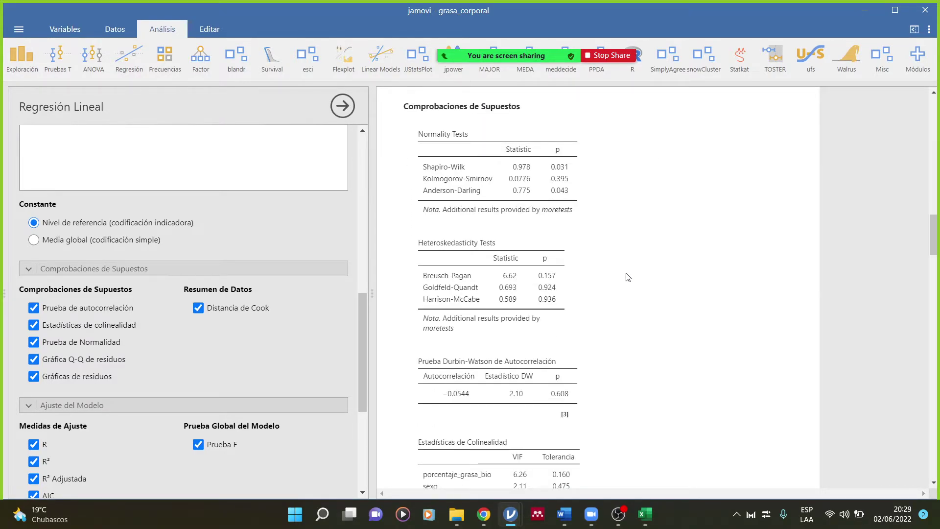
scroll(628, 277, "up", 1)
scroll(628, 277, "down", 8)
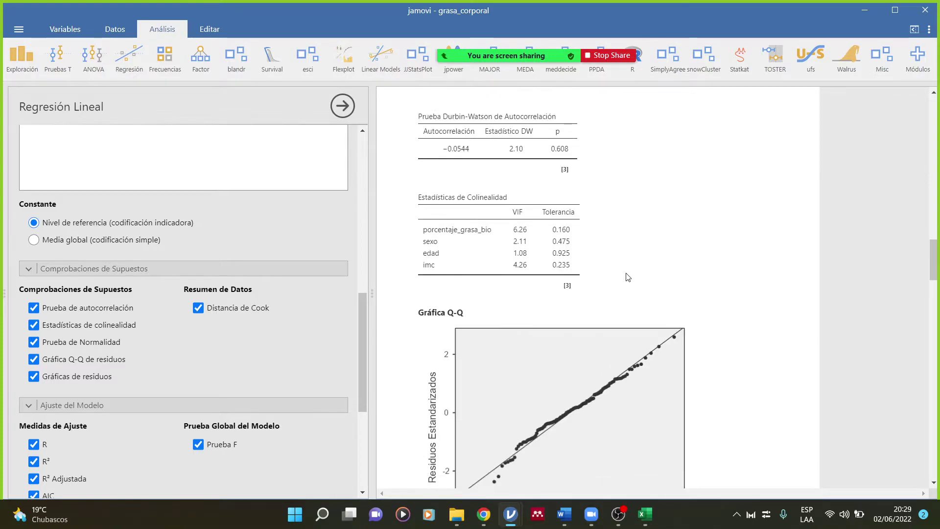
scroll(627, 277, "up", 3)
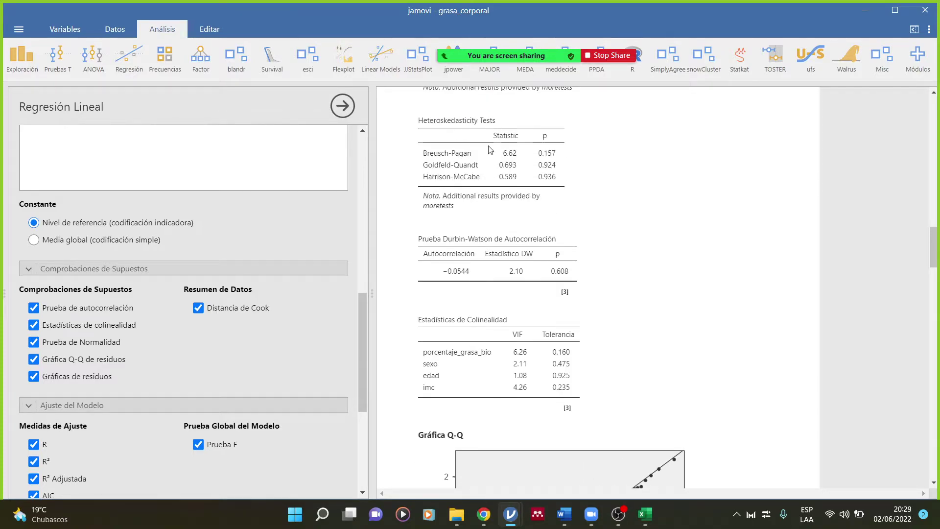
scroll(669, 278, "down", 6)
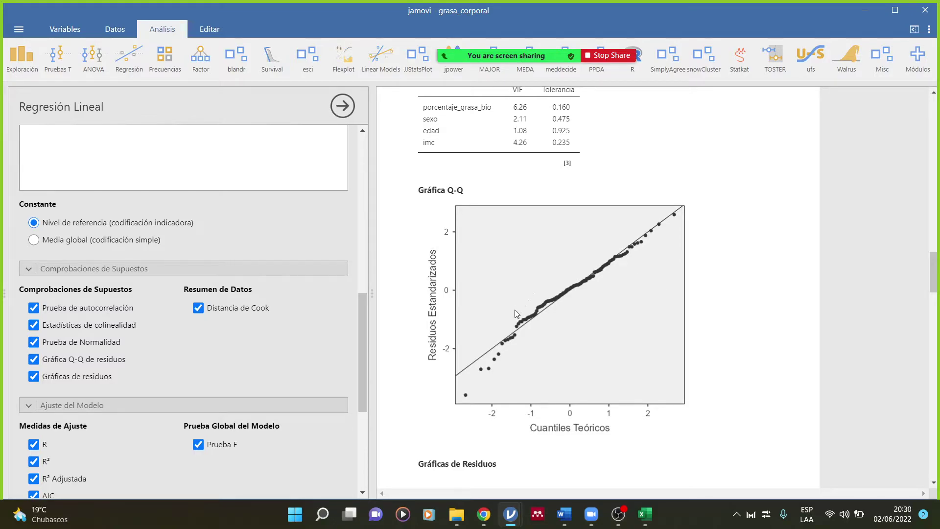
scroll(501, 328, "up", 2)
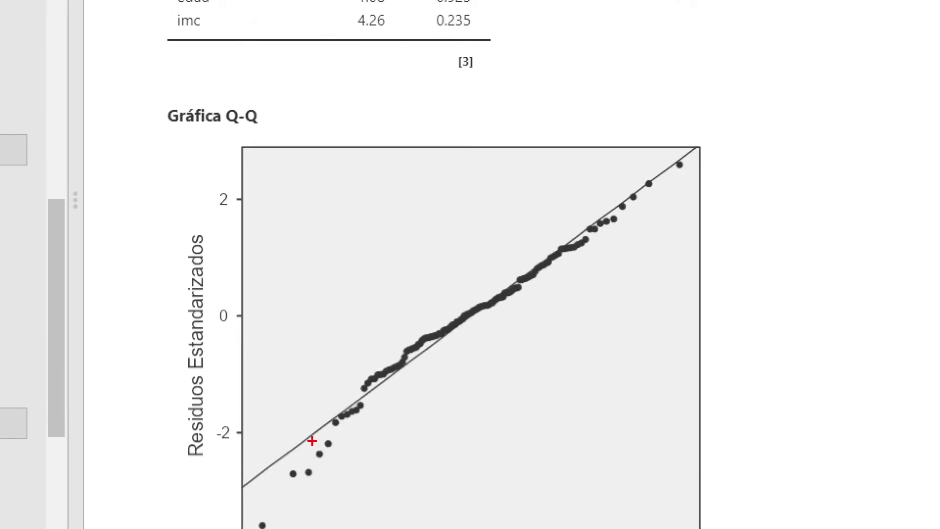
mouse_move(336, 432)
left_mouse_down()
mouse_move(258, 467)
mouse_move(240, 523)
mouse_move(363, 405)
left_mouse_up()
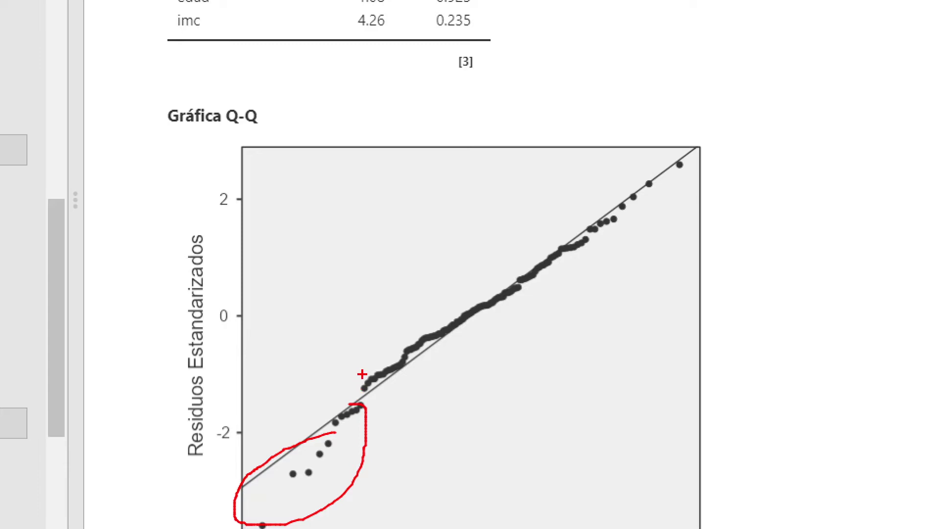
mouse_move(362, 376)
left_mouse_down()
mouse_move(449, 313)
mouse_move(622, 218)
left_mouse_up()
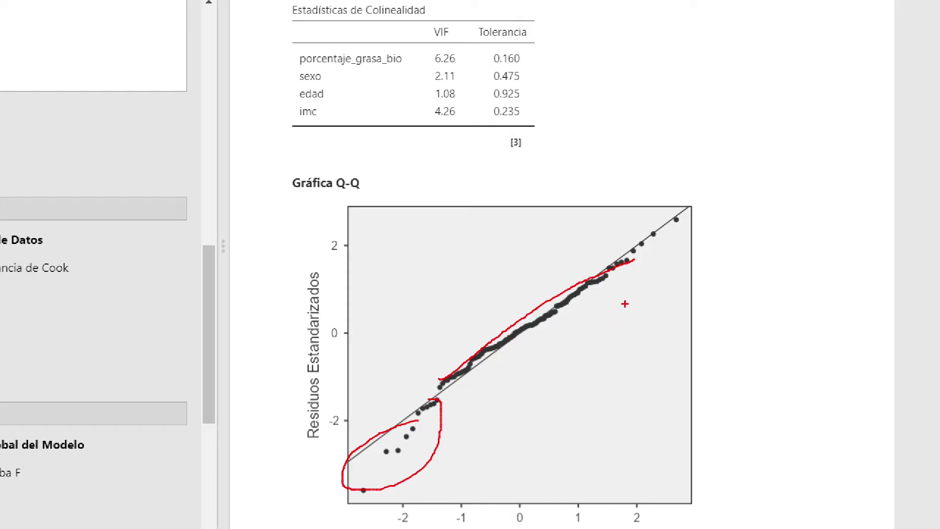
key("Escape")
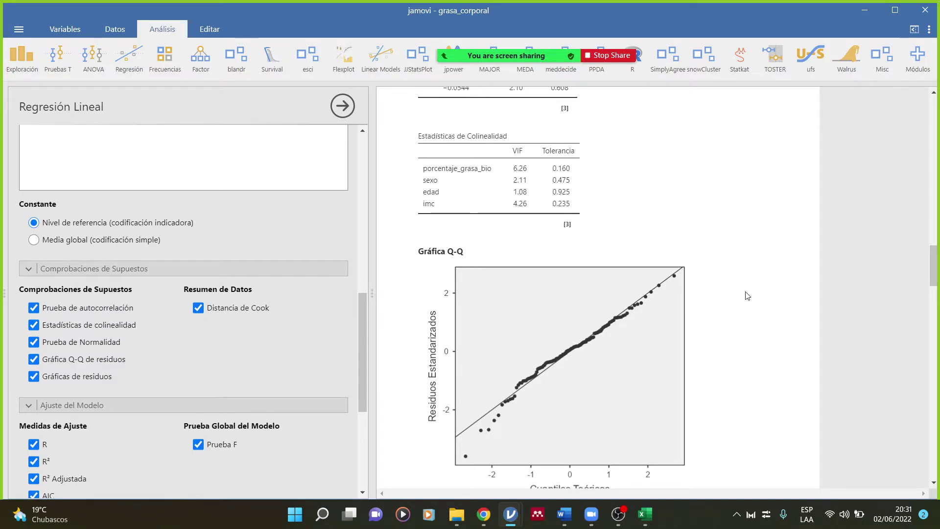
Review the normality, heteroskedasticity, Durbin-Watson and collinearity tables among the regression's assumption checks
scroll(669, 289, "up", 4)
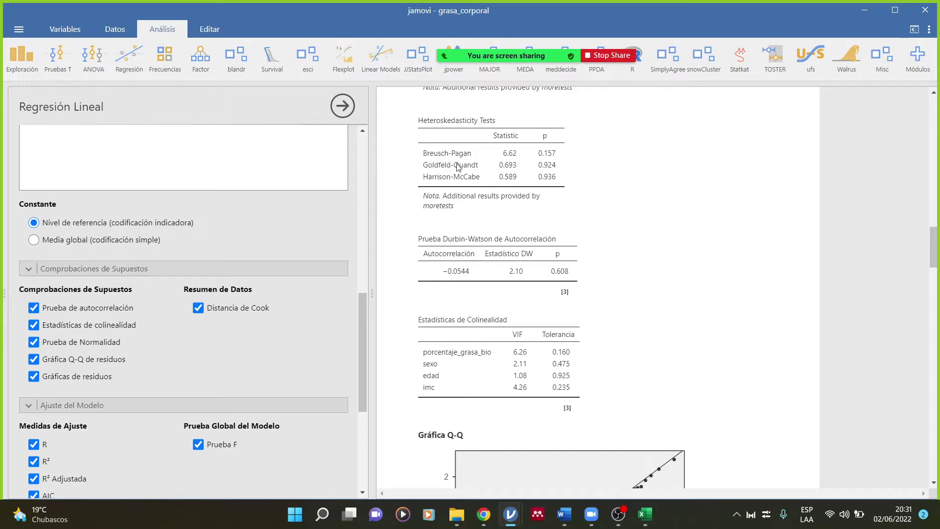
scroll(458, 166, "up", 3)
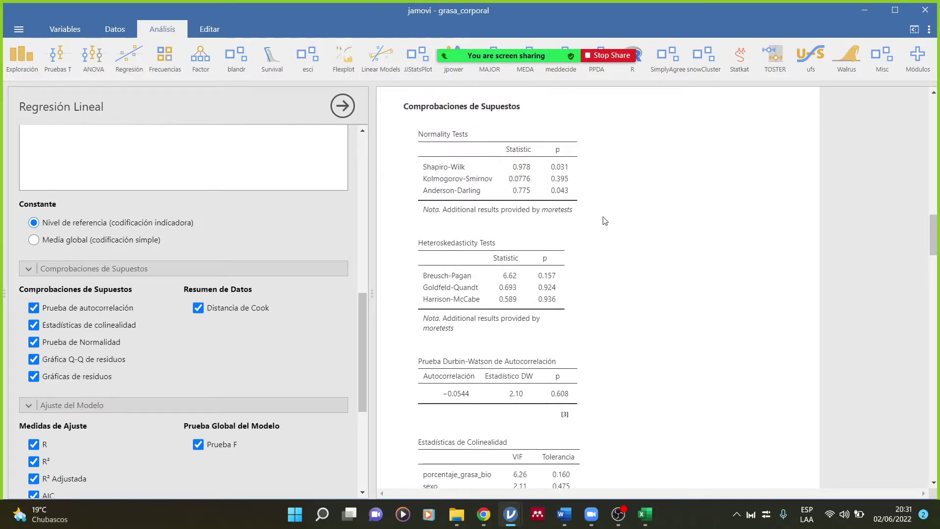
scroll(606, 221, "down", 4)
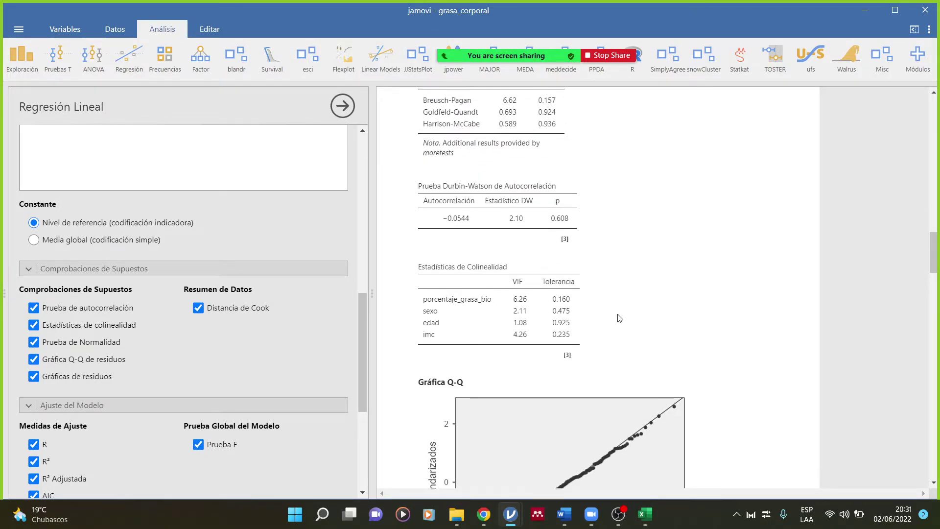
scroll(619, 318, "up", 3)
scroll(619, 318, "up", 3)
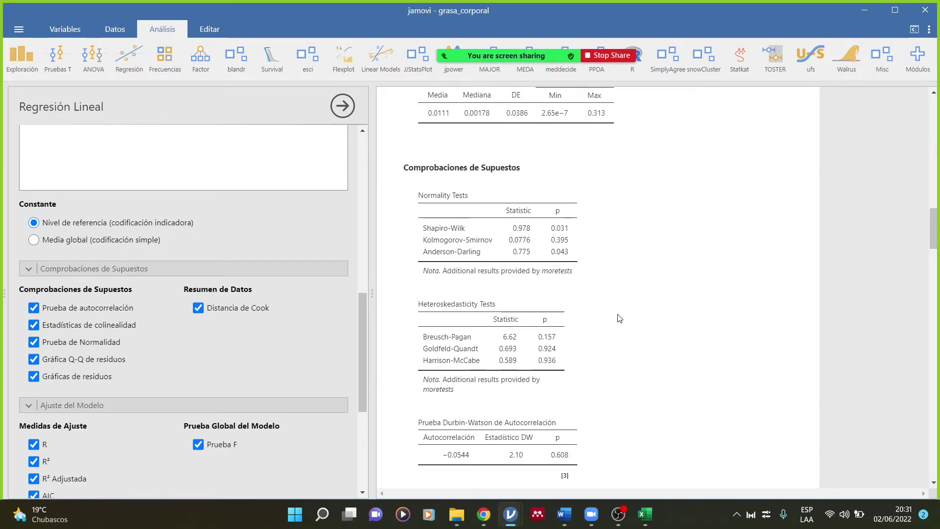
scroll(471, 253, "down", 2)
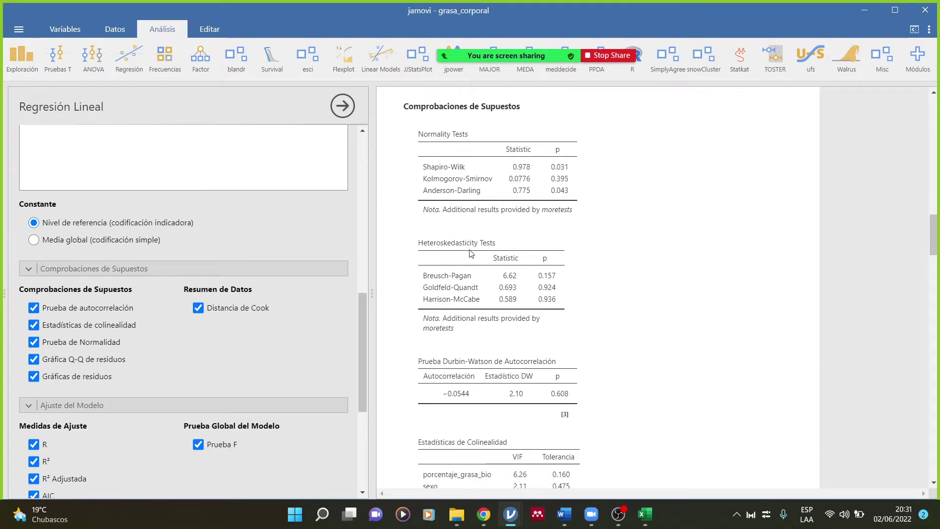
scroll(470, 253, "down", 2)
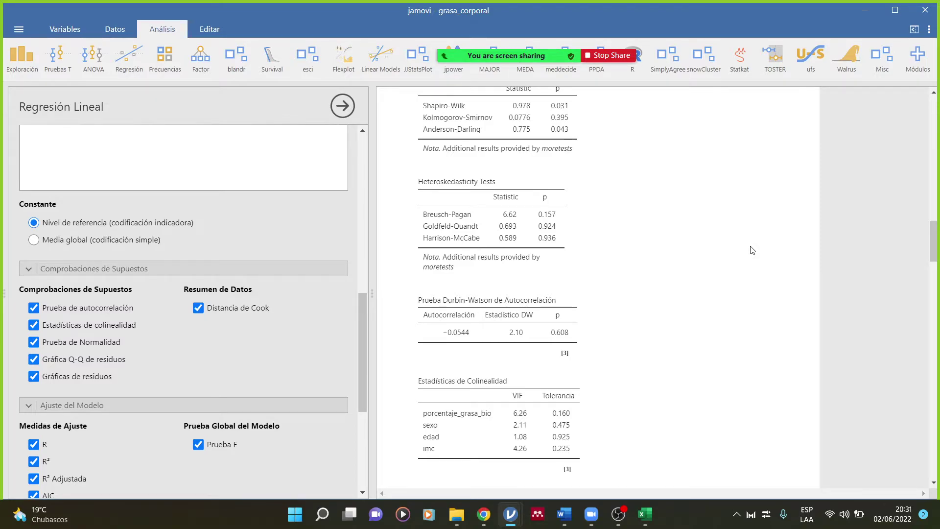
On the residual plot for edad, draw a roughly horizontal line near residual 0 and a looping curve over the upper points
scroll(757, 259, "down", 10)
scroll(736, 295, "down", 2)
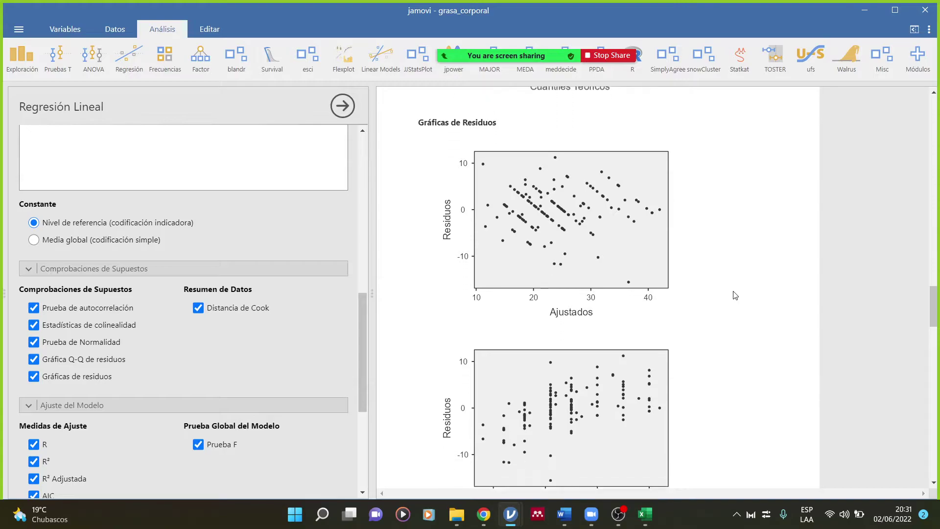
scroll(736, 295, "down", 8)
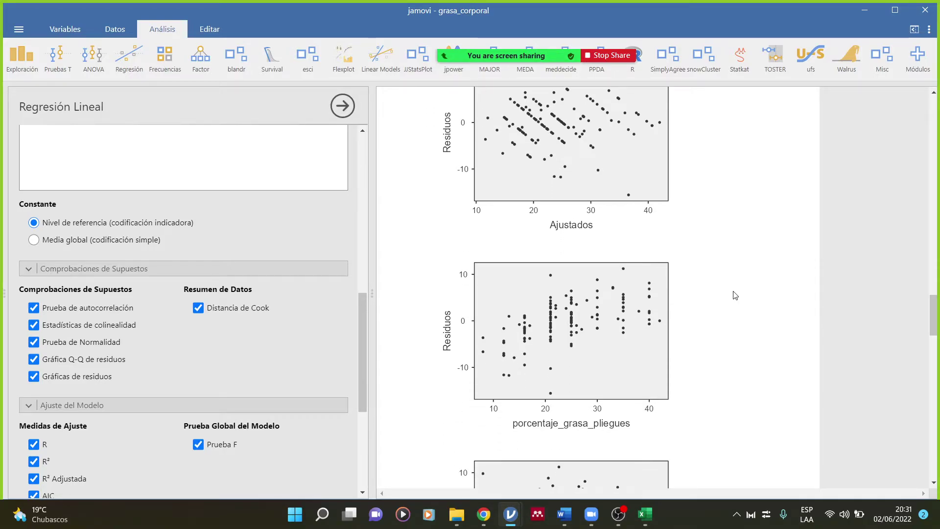
scroll(735, 295, "down", 10)
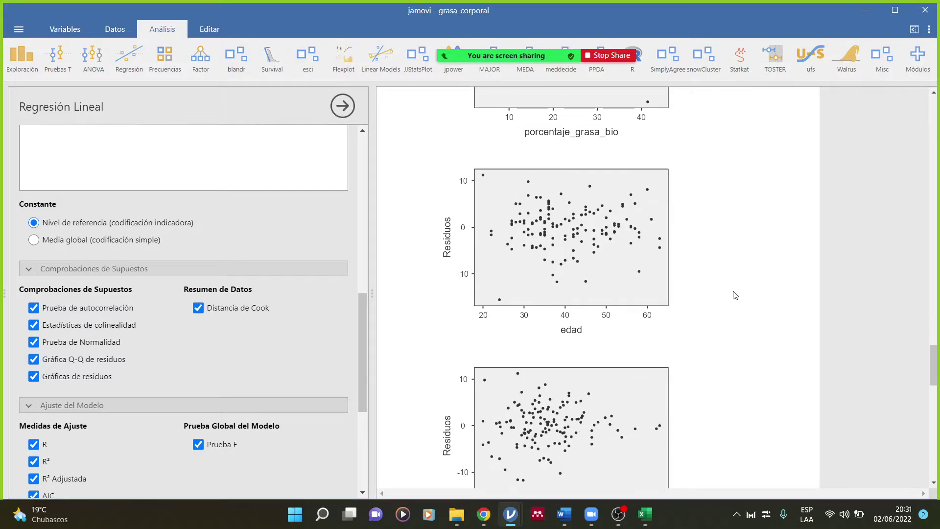
scroll(736, 295, "down", 4)
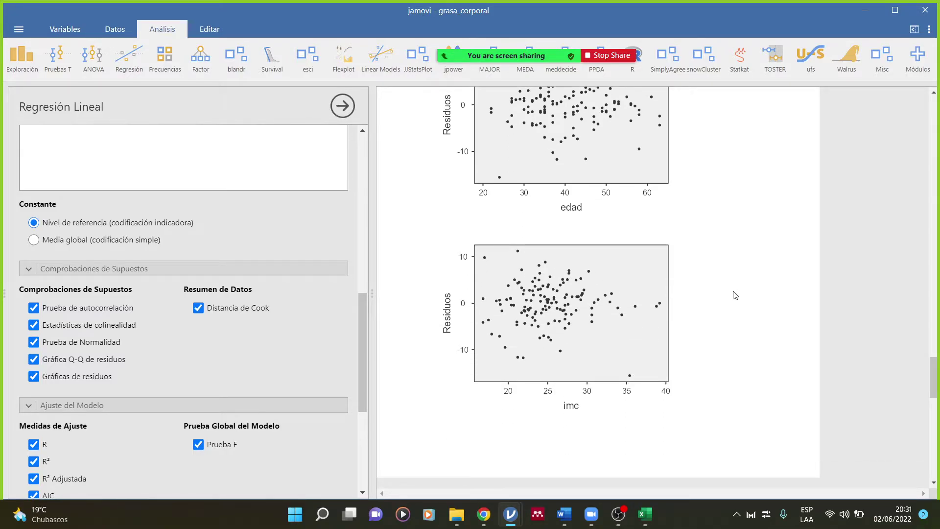
scroll(736, 295, "up", 12)
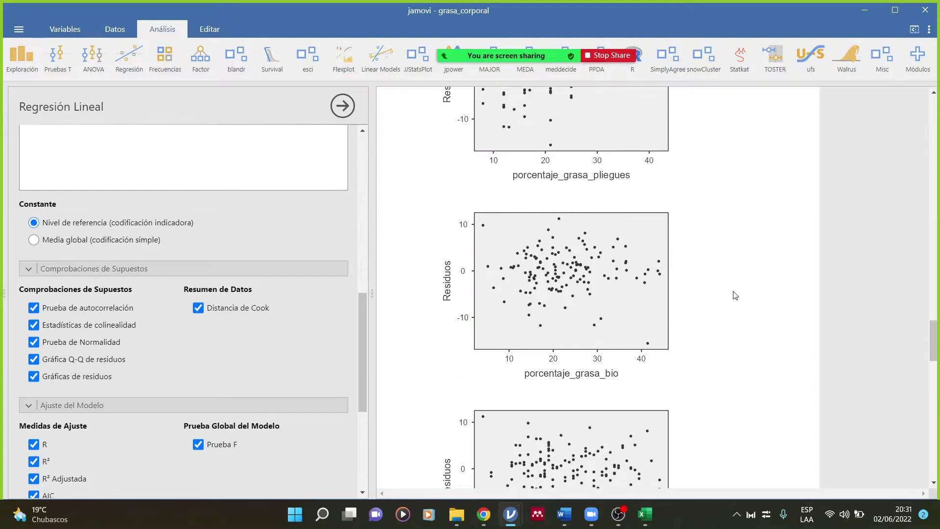
scroll(736, 295, "down", 6)
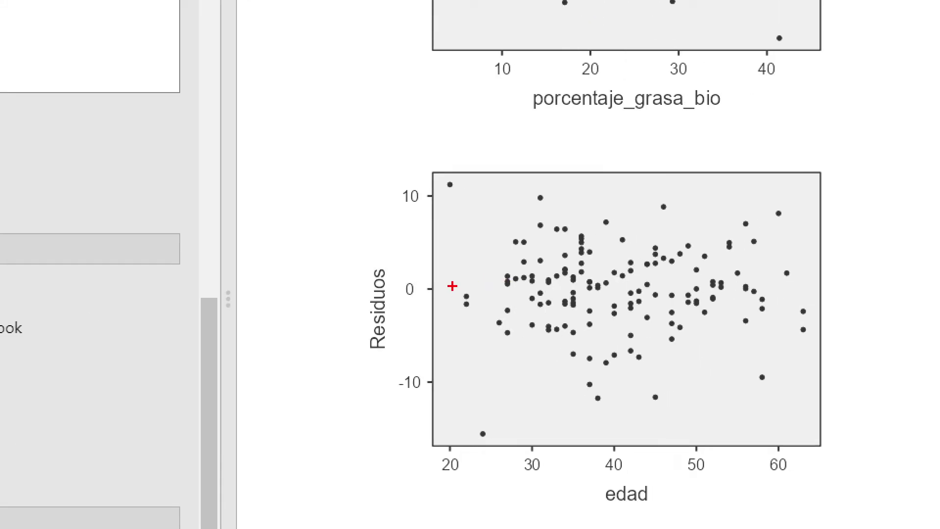
left_click_drag(452, 286, 856, 274)
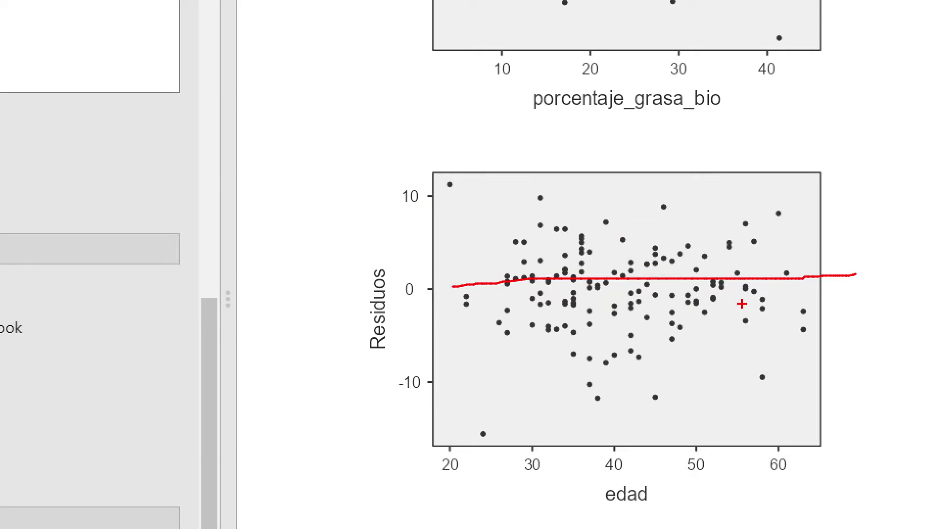
mouse_move(711, 191)
left_mouse_down()
mouse_move(529, 224)
mouse_move(868, 293)
mouse_move(686, 160)
left_mouse_up()
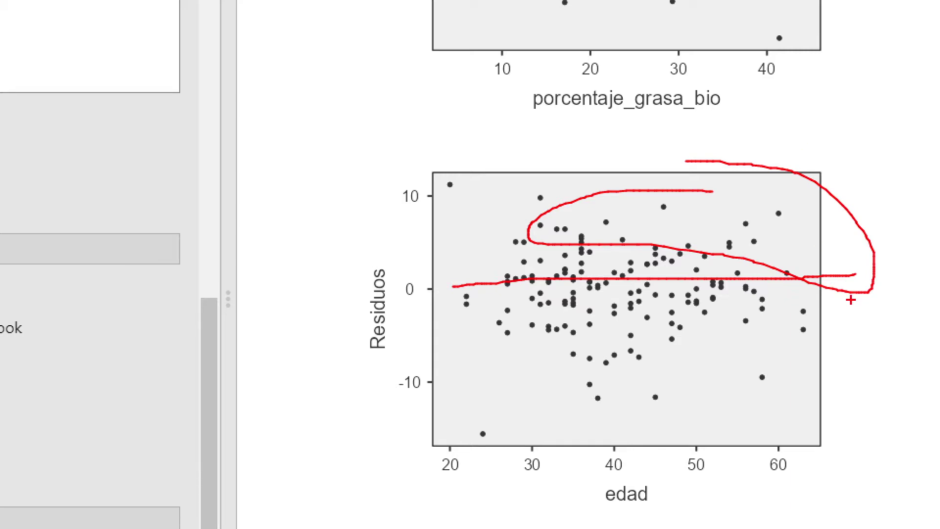
key("Escape")
Draw a horizontal red line at residual 0 across the residual plot for porcentaje_grasa_bio
scroll(585, 257, "up", 4)
scroll(585, 258, "up", 1)
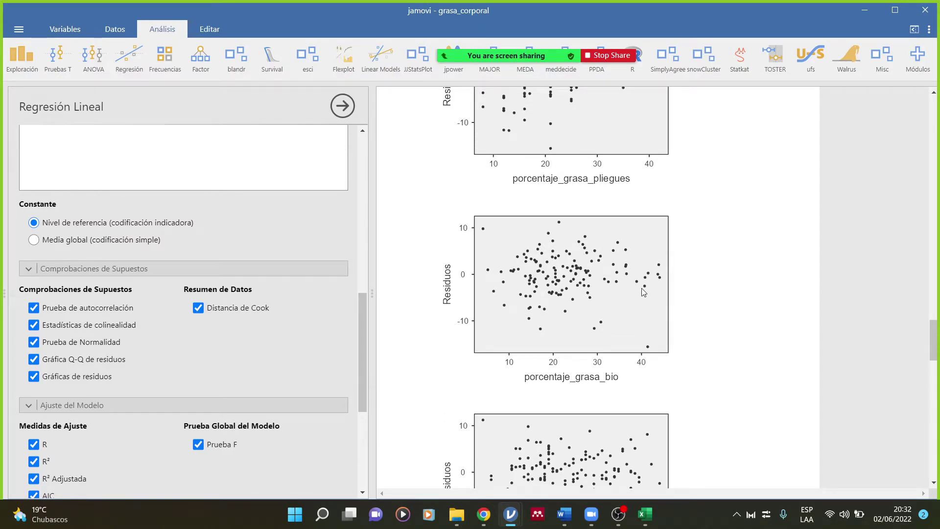
key("ctrl+1")
left_click_drag(351, 244, 765, 243)
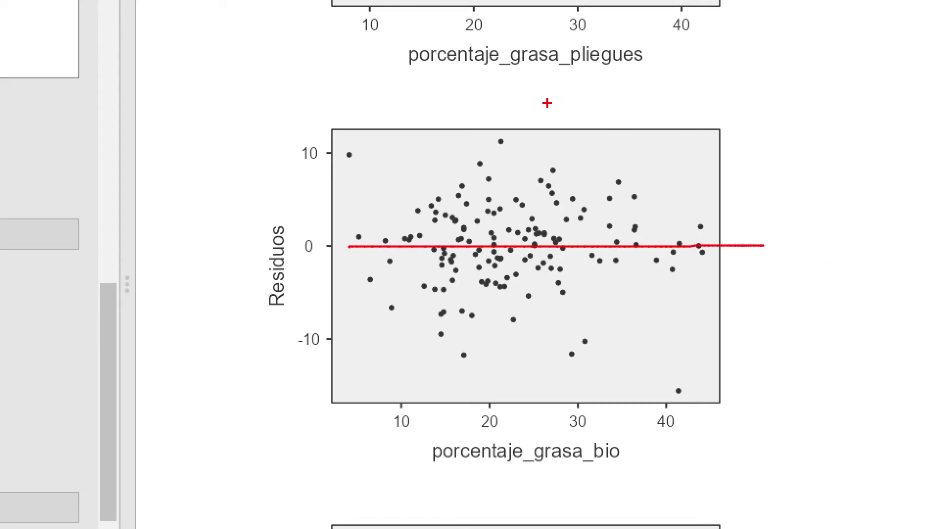
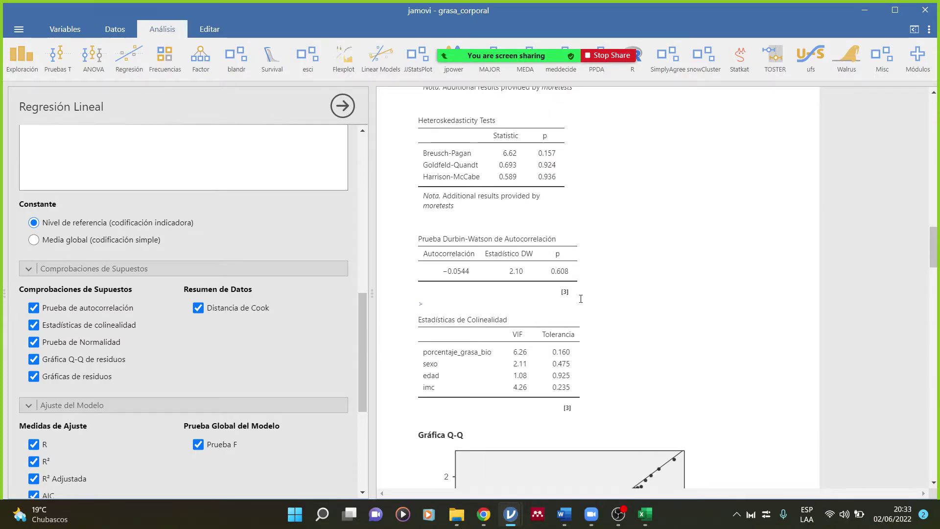
Underline the Breusch-Pagan, Goldfeld-Quandt and Harrison-McCabe test names in red in the Heteroskedasticity Tests table
scroll(581, 299, "up", 2)
scroll(582, 303, "up", 3)
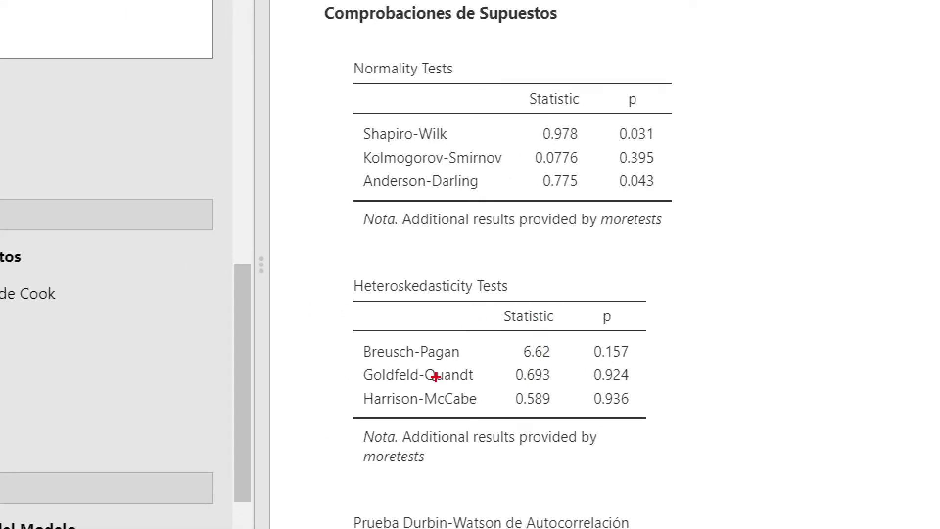
left_click_drag(358, 365, 489, 354)
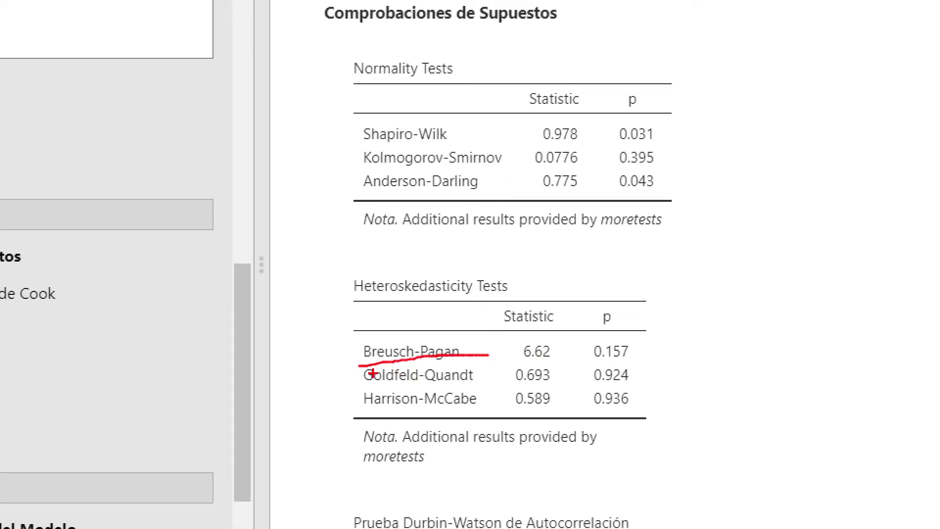
left_click_drag(362, 387, 478, 386)
left_click_drag(349, 406, 452, 407)
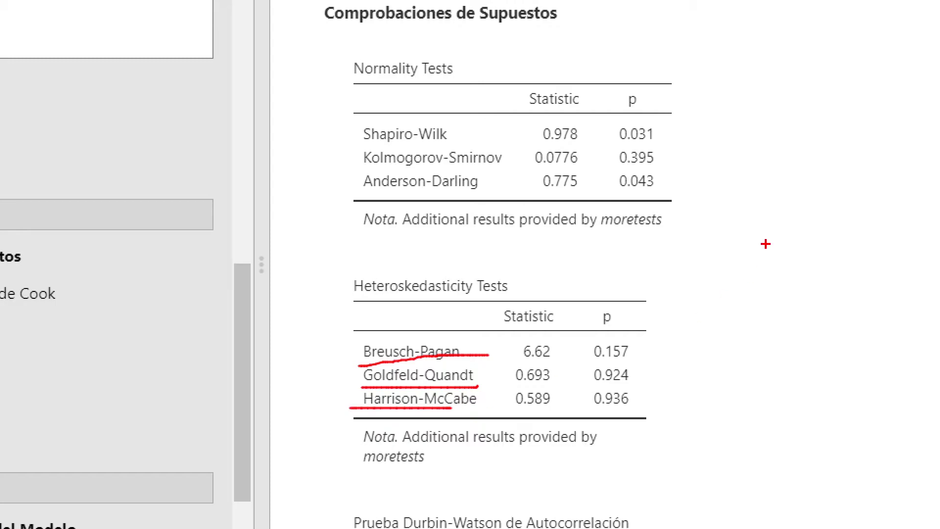
Handwrite H0 "Homo" and H1 "No" in red beside the Heteroskedasticity Tests table and box the H0 line
mouse_move(667, 225)
left_mouse_down()
mouse_move(672, 284)
mouse_move(695, 253)
left_mouse_up()
left_click_drag(689, 237, 689, 283)
mouse_move(705, 267)
left_mouse_down()
mouse_move(681, 365)
mouse_move(710, 313)
left_mouse_up()
mouse_move(710, 311)
left_mouse_down()
mouse_move(707, 363)
mouse_move(729, 373)
left_mouse_up()
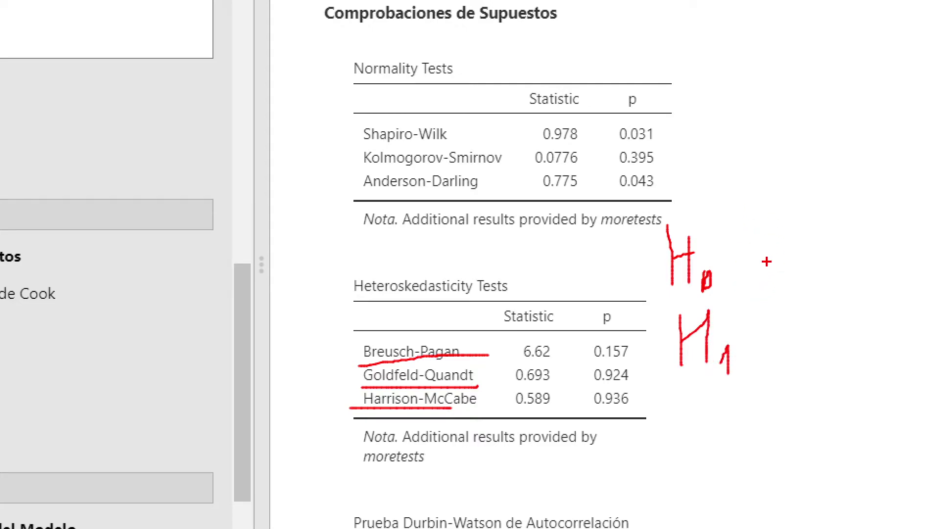
mouse_move(766, 238)
left_mouse_down()
mouse_move(767, 291)
mouse_move(798, 247)
left_mouse_up()
left_click_drag(784, 223, 787, 291)
mouse_move(817, 256)
left_mouse_down()
mouse_move(808, 267)
mouse_move(815, 248)
mouse_move(903, 277)
mouse_move(926, 273)
left_mouse_up()
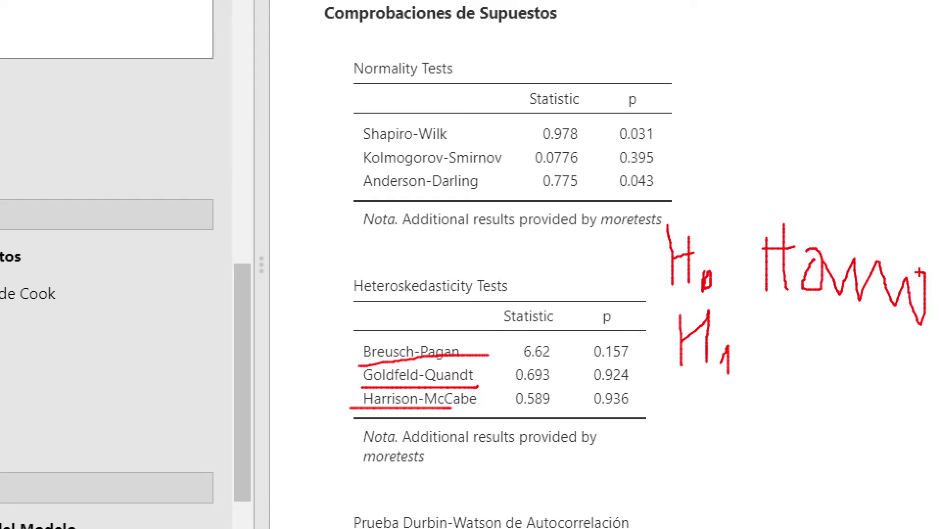
mouse_move(771, 327)
left_mouse_down()
mouse_move(772, 380)
mouse_move(808, 328)
left_mouse_up()
left_click_drag(827, 379, 814, 414)
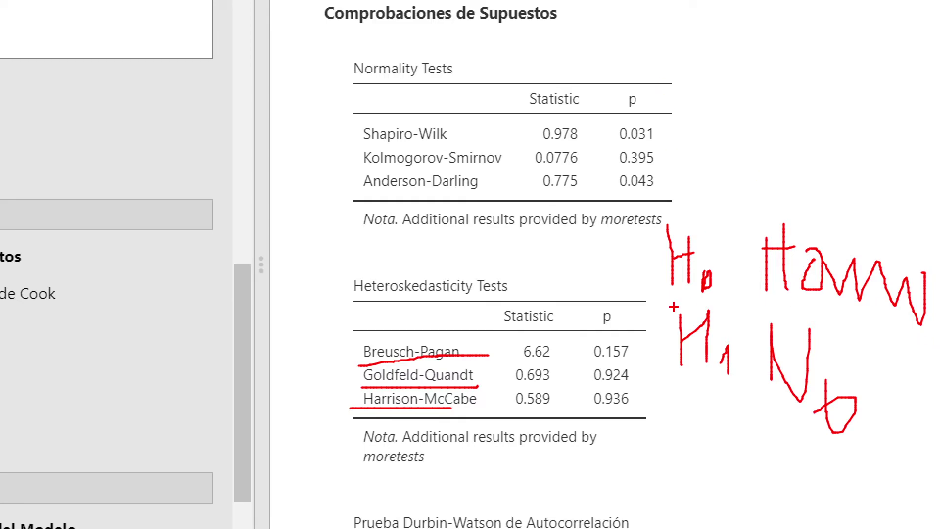
mouse_move(655, 303)
left_mouse_down()
mouse_move(936, 308)
mouse_move(792, 224)
mouse_move(636, 225)
mouse_move(650, 303)
left_mouse_up()
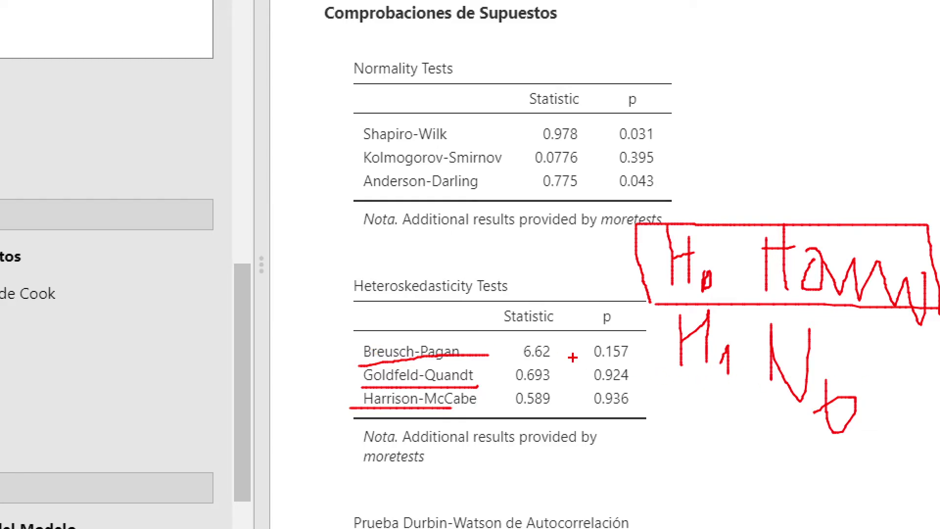
Underline the p-values of the three heteroskedasticity tests and add a check mark at the boxed H0
left_click_drag(570, 357, 671, 359)
left_click_drag(568, 385, 681, 396)
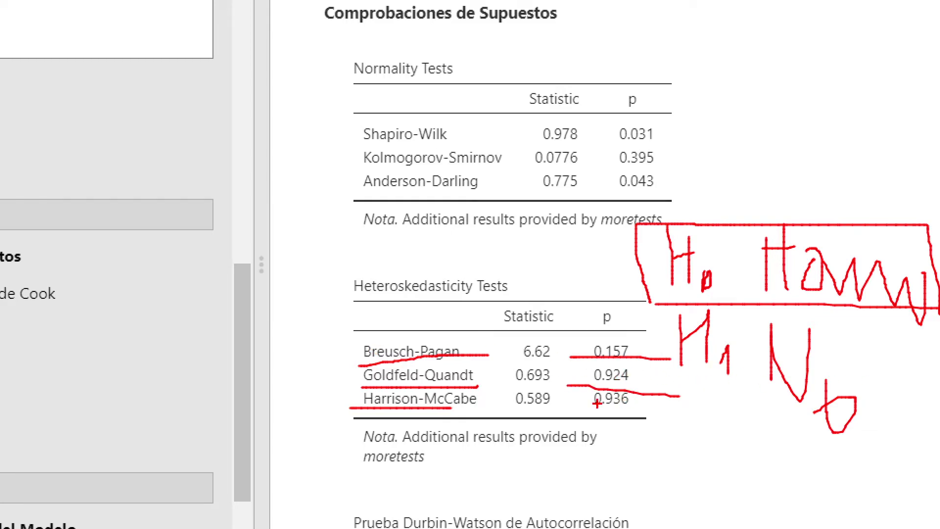
left_click_drag(573, 410, 657, 410)
left_click_drag(735, 208, 880, 145)
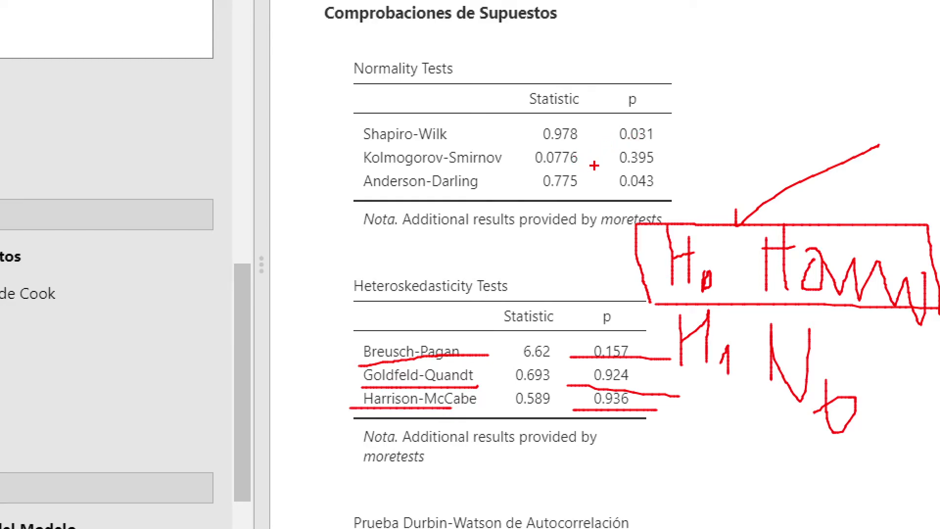
Circle and tick the Kolmogorov-Smirnov p-value, box the heteroskedasticity p column, and leave the annotation mode
mouse_move(604, 168)
left_mouse_down()
mouse_move(660, 171)
mouse_move(667, 149)
mouse_move(588, 148)
left_mouse_up()
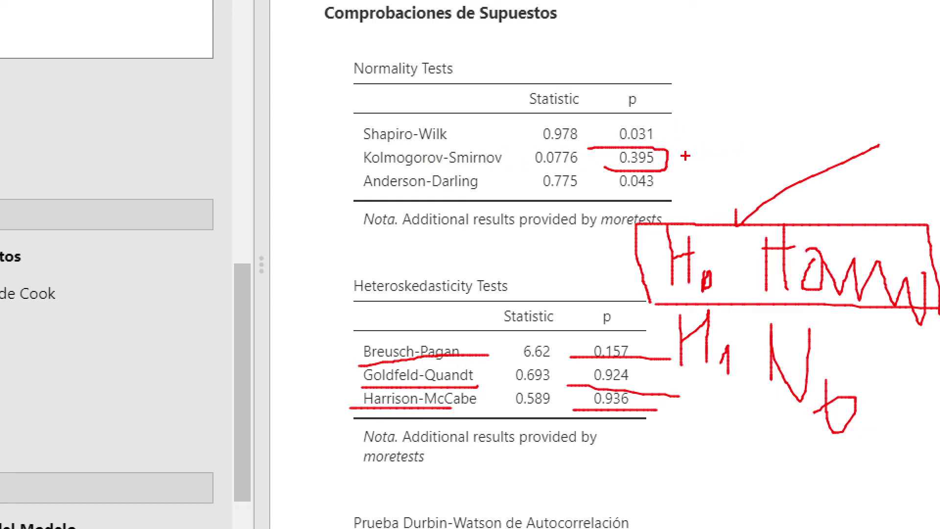
left_click_drag(686, 156, 726, 136)
mouse_move(572, 337)
left_mouse_down()
mouse_move(579, 387)
mouse_move(640, 417)
mouse_move(656, 336)
mouse_move(570, 331)
left_mouse_up()
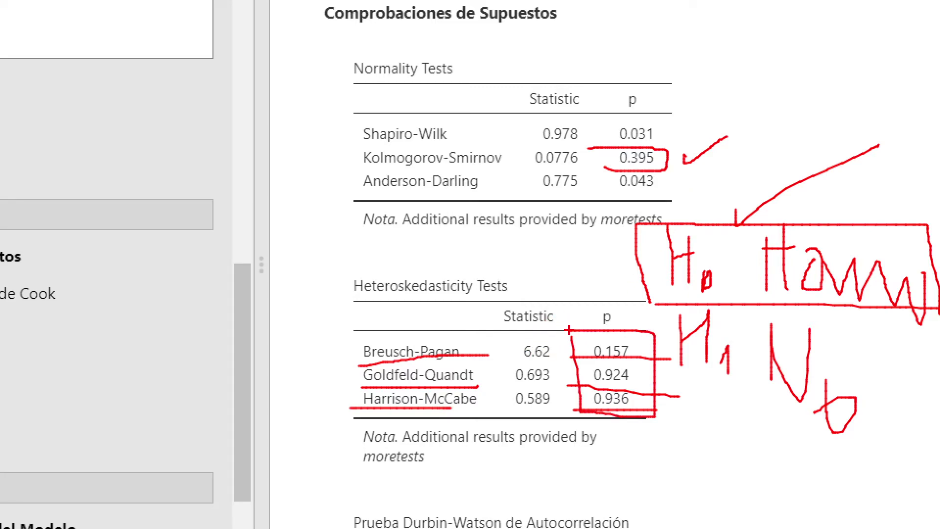
key("Escape")
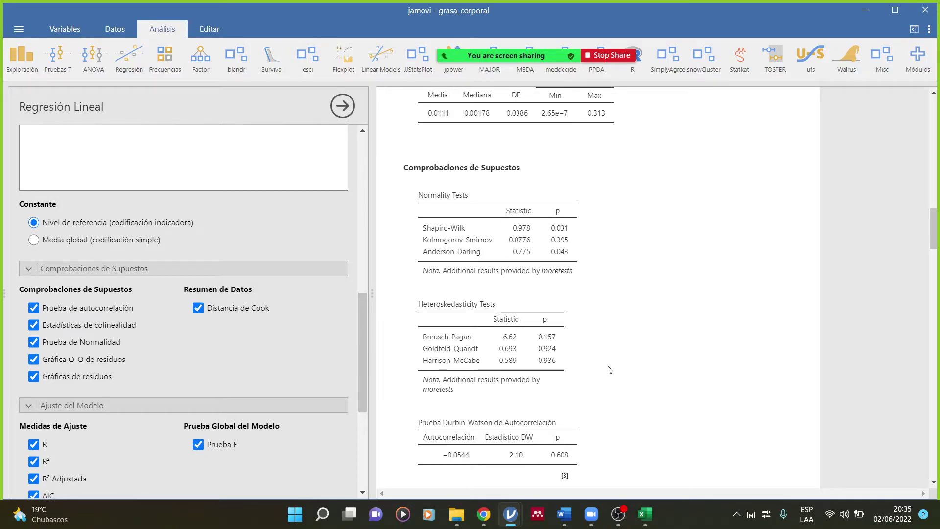
Admit the participant from the waiting room to the video meeting
scroll(610, 371, "down", 3)
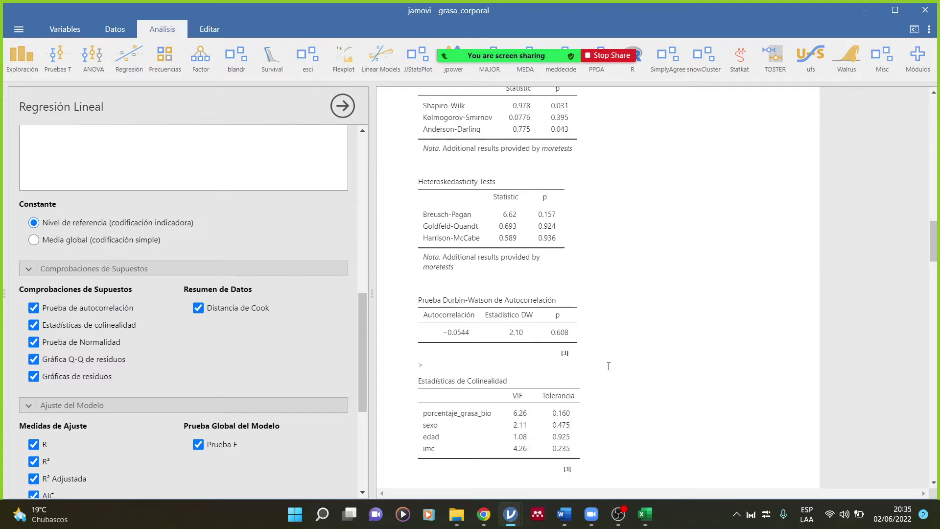
scroll(609, 367, "up", 1)
scroll(609, 367, "up", 1)
scroll(608, 366, "down", 2)
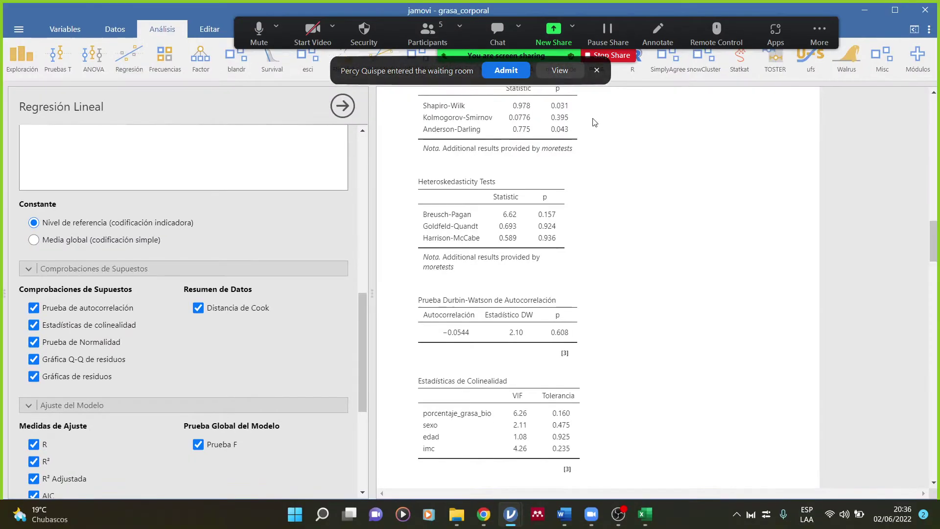
left_click(512, 70)
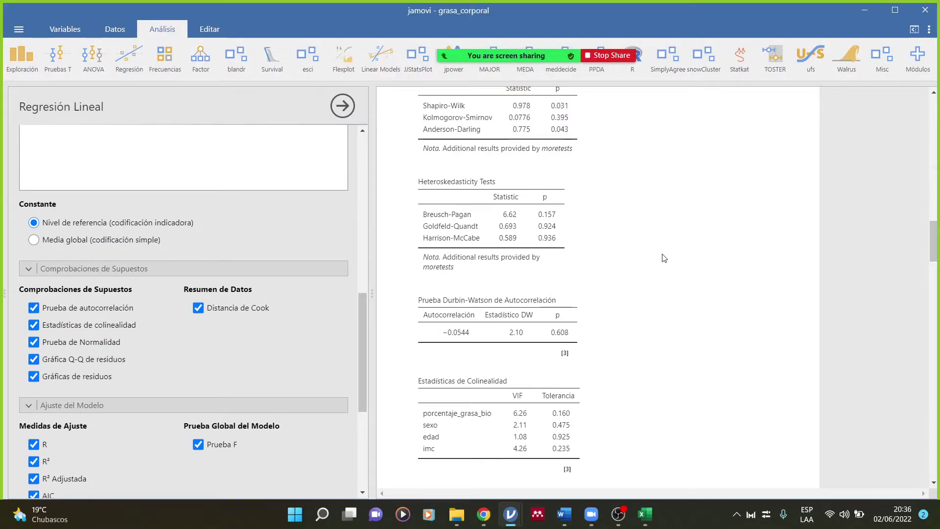
Handwrite the null hypothesis H0 = AC = 0 in red beside the Durbin-Watson autocorrelation table
scroll(670, 273, "up", 1)
scroll(671, 275, "down", 1)
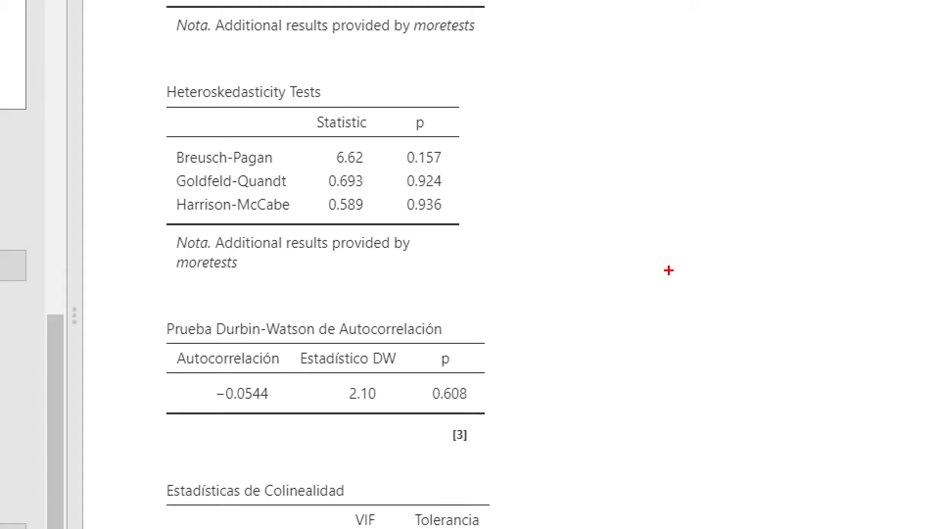
mouse_move(538, 294)
left_mouse_down()
mouse_move(538, 342)
mouse_move(564, 314)
mouse_move(568, 353)
mouse_move(564, 333)
mouse_move(620, 337)
mouse_move(627, 319)
left_mouse_up()
mouse_move(674, 298)
left_mouse_down()
mouse_move(674, 346)
mouse_move(696, 350)
mouse_move(690, 331)
left_mouse_up()
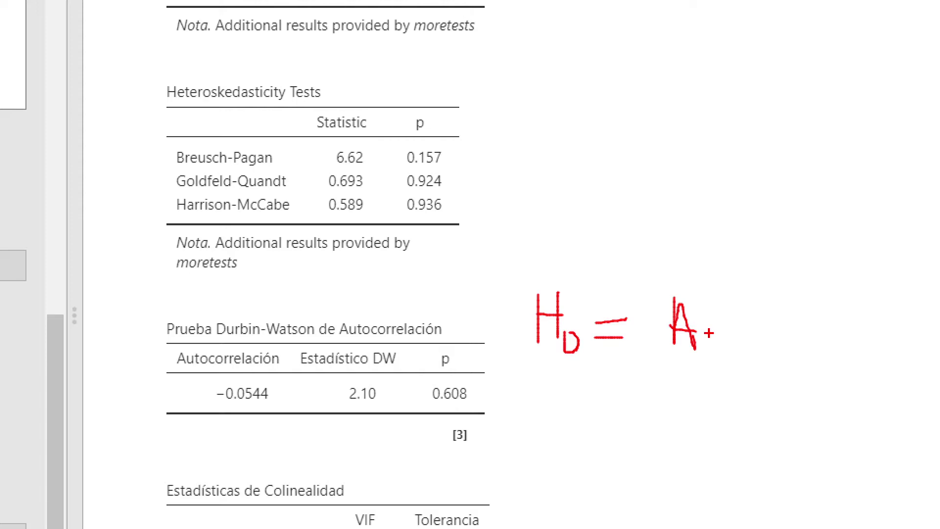
mouse_move(703, 303)
left_mouse_down()
mouse_move(724, 339)
mouse_move(809, 329)
left_mouse_up()
left_click_drag(754, 317, 812, 316)
mouse_move(866, 290)
left_mouse_down()
mouse_move(855, 363)
mouse_move(882, 294)
left_mouse_up()
left_click_drag(835, 371, 933, 306)
Handwrite the alternative hypothesis H1 = AC ≠ 0 in red below the Durbin-Watson null hypothesis
mouse_move(561, 368)
left_mouse_down()
mouse_move(561, 414)
mouse_move(583, 387)
mouse_move(586, 418)
mouse_move(600, 417)
mouse_move(600, 432)
left_mouse_up()
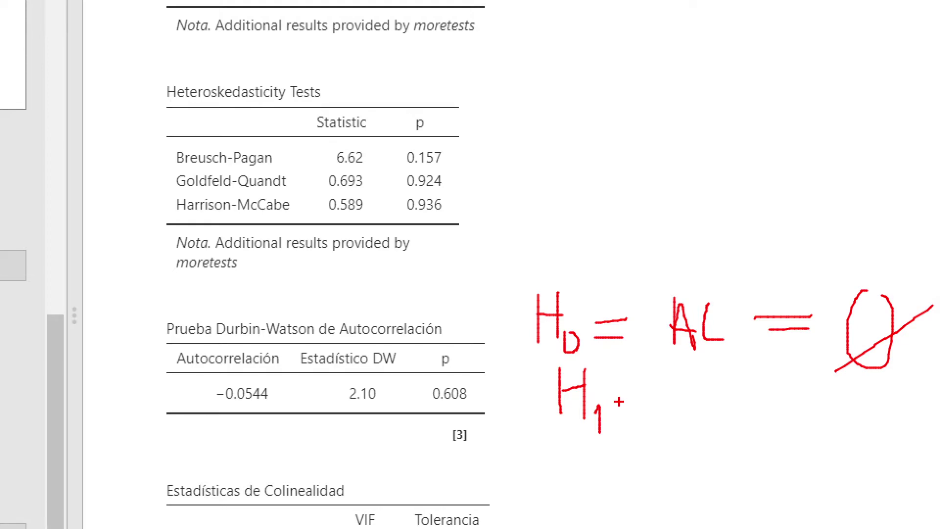
left_click_drag(621, 401, 650, 398)
mouse_move(710, 360)
left_mouse_down()
mouse_move(702, 427)
mouse_move(742, 433)
left_mouse_up()
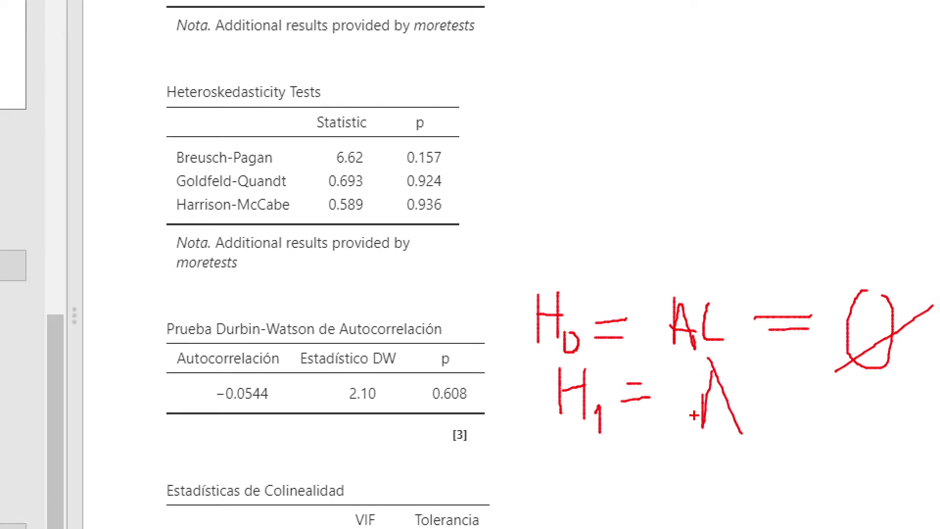
mouse_move(703, 398)
left_mouse_down()
mouse_move(730, 394)
mouse_move(793, 425)
mouse_move(840, 411)
mouse_move(847, 396)
mouse_move(820, 442)
left_mouse_up()
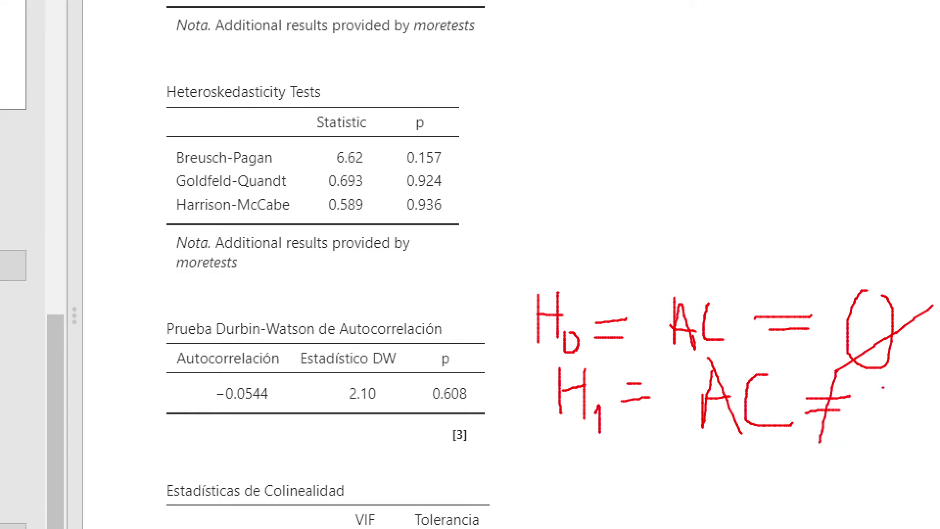
left_click_drag(885, 387, 861, 379)
left_click_drag(862, 457, 914, 410)
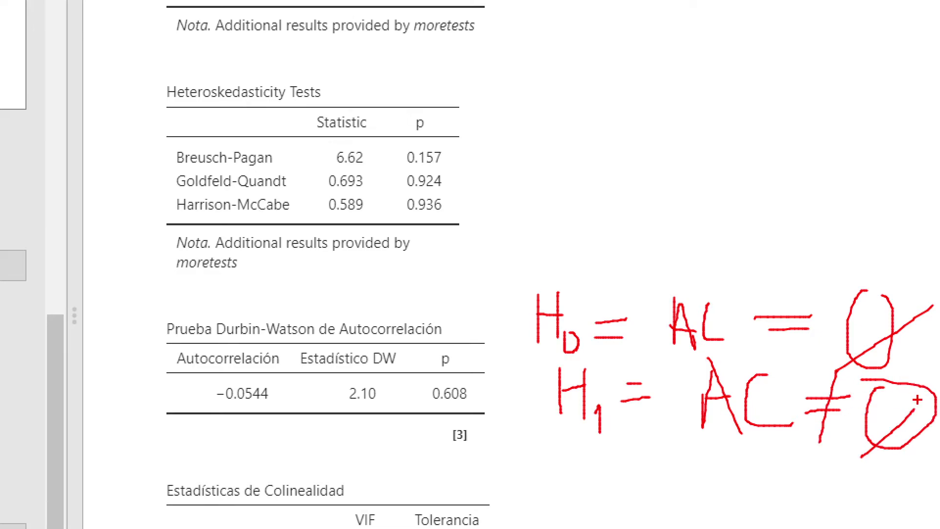
Tick the autocorrelation null hypothesis, box the Durbin-Watson p column, and leave the annotation mode
mouse_move(630, 267)
left_mouse_down()
mouse_move(759, 245)
mouse_move(818, 211)
left_mouse_up()
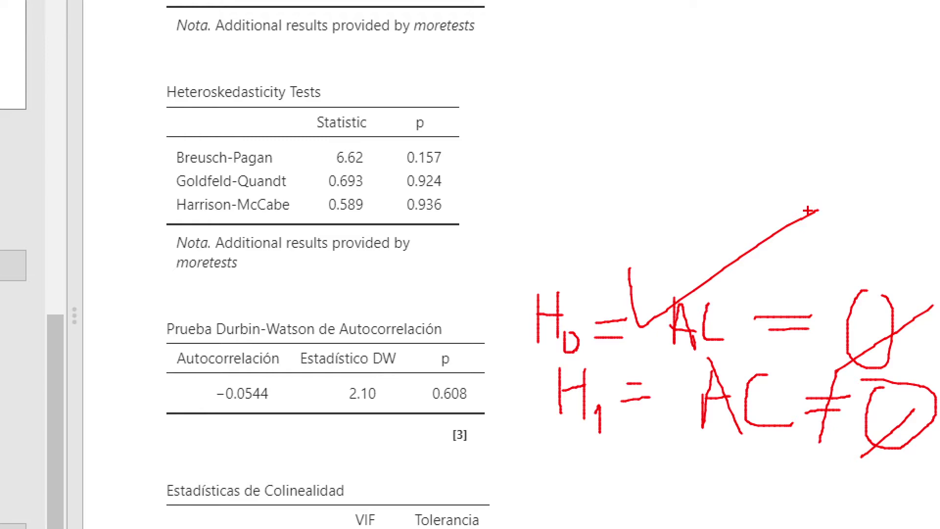
mouse_move(425, 342)
left_mouse_down()
mouse_move(425, 396)
mouse_move(485, 360)
mouse_move(408, 337)
left_mouse_up()
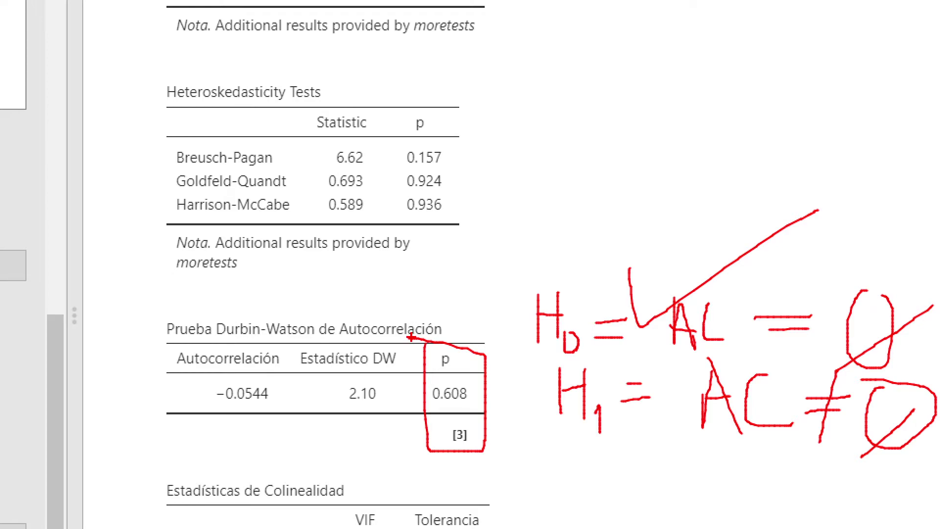
key("Escape")
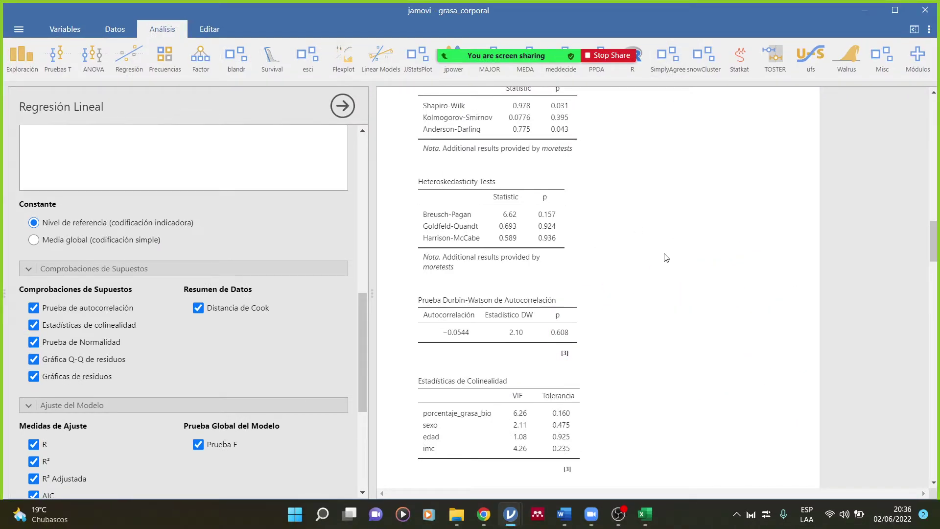
Review the regression output from the coefficients and Cook's distance through the assumption tests to the collinearity statistics
scroll(488, 328, "down", 1)
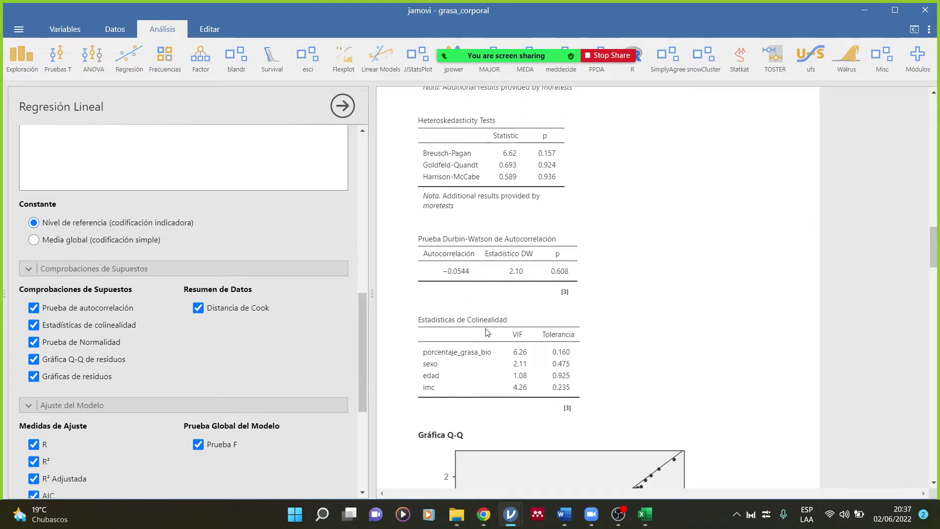
scroll(490, 326, "up", 1)
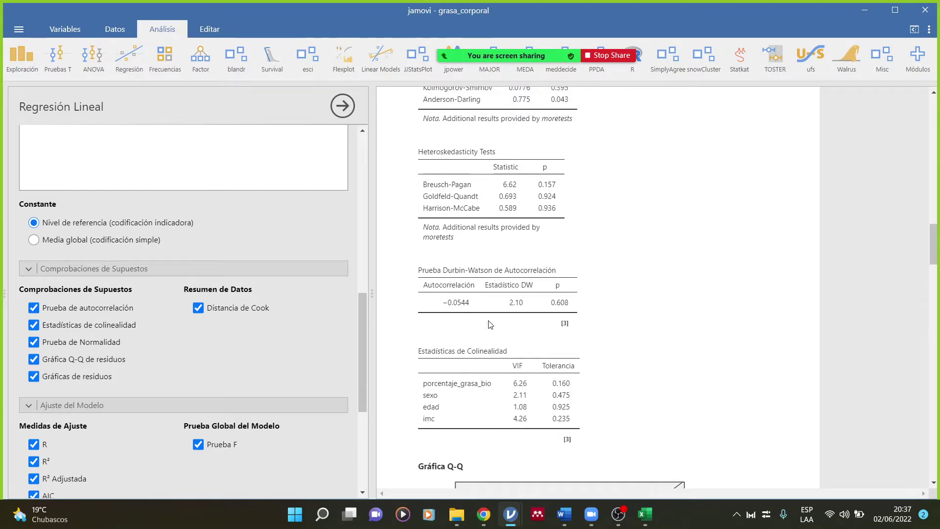
scroll(490, 324, "down", 3)
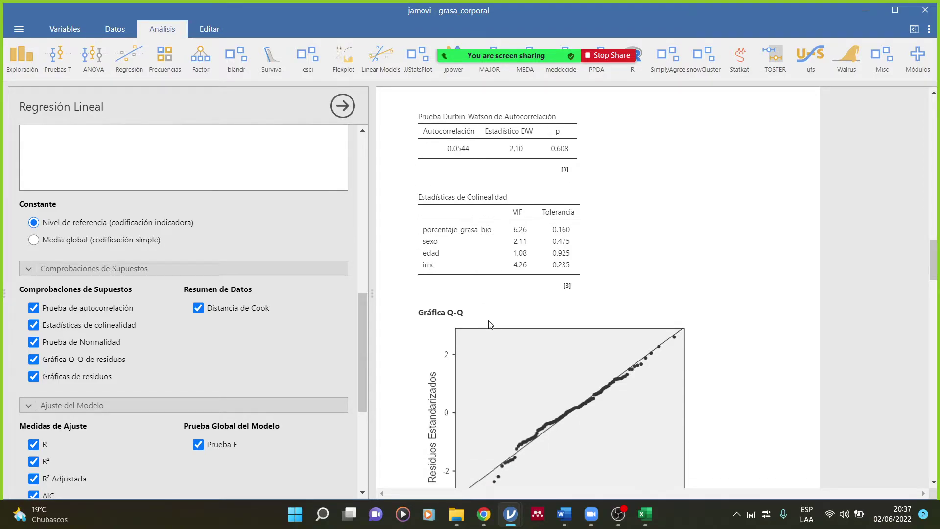
scroll(490, 325, "up", 10)
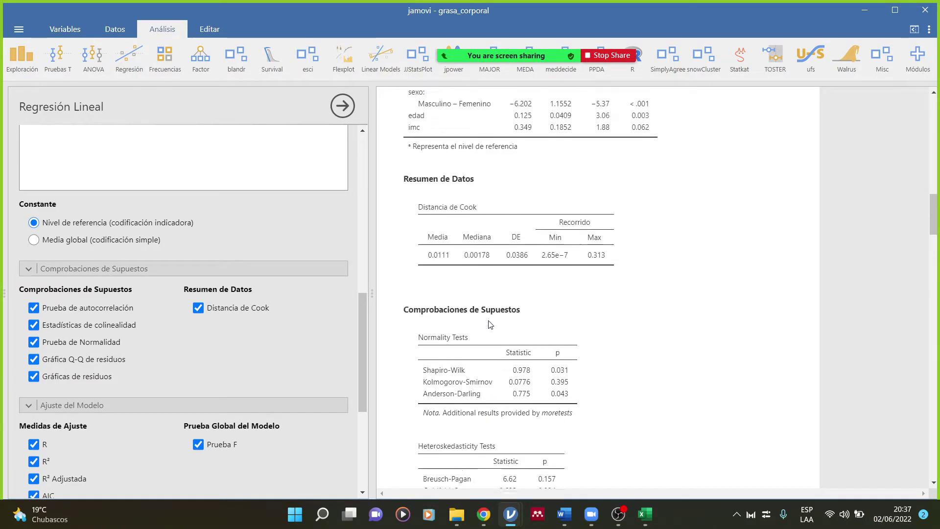
scroll(490, 324, "up", 1)
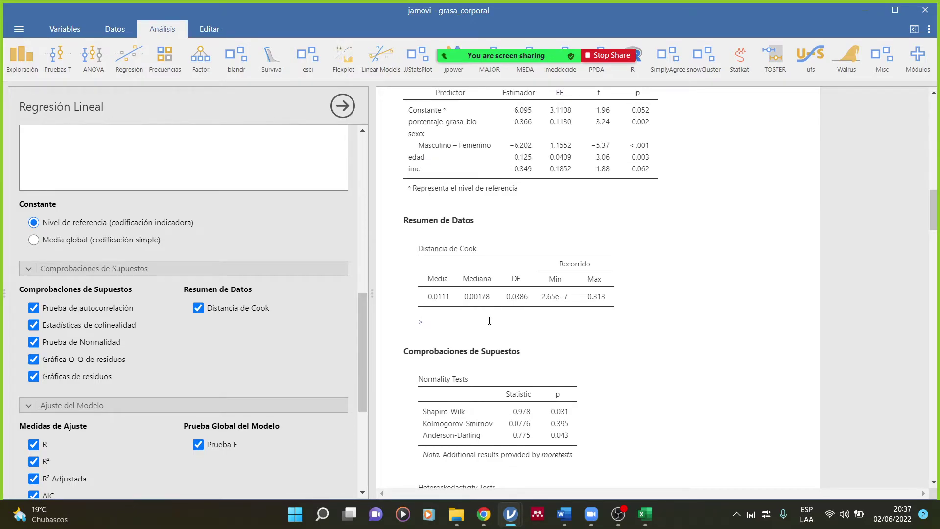
scroll(489, 320, "down", 4)
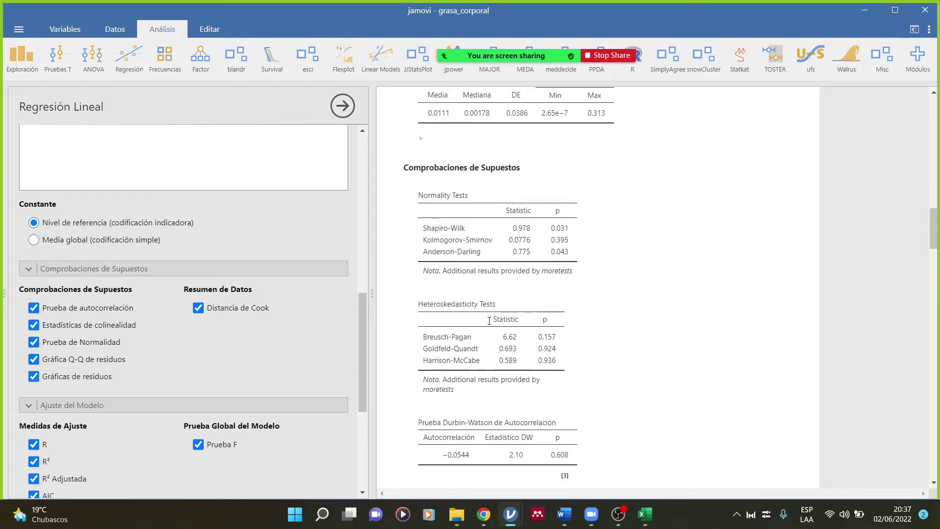
scroll(490, 325, "down", 5)
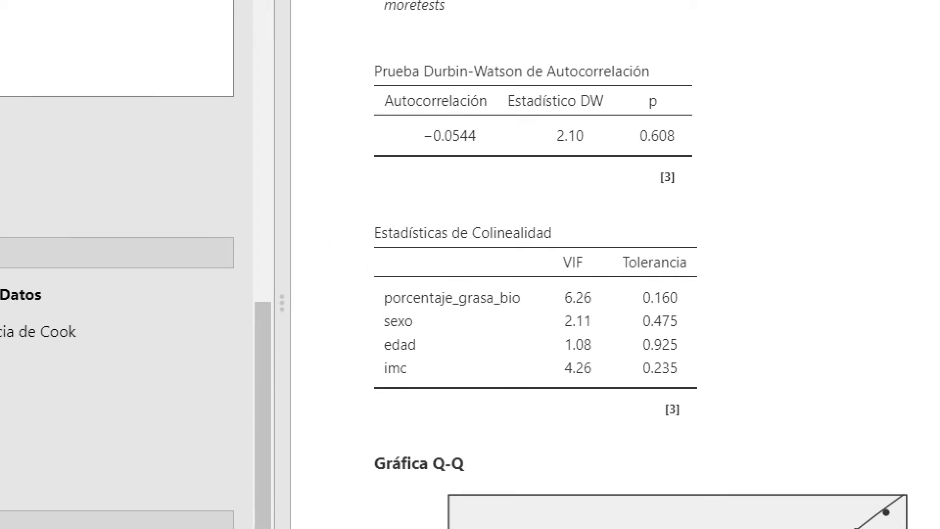
Circle the VIF heading, mark the VIF values of imc and porcentaje_grasa_bio in red, and leave the annotation mode
mouse_move(494, 219)
left_mouse_down()
mouse_move(468, 248)
mouse_move(517, 228)
mouse_move(500, 209)
left_mouse_up()
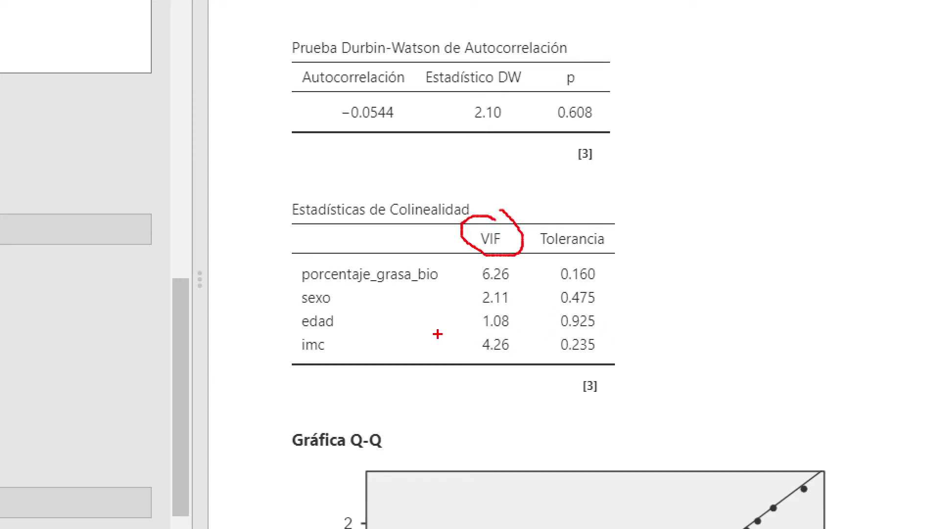
mouse_move(512, 327)
left_mouse_down()
mouse_move(483, 325)
mouse_move(513, 357)
left_mouse_up()
mouse_move(506, 258)
left_mouse_down()
mouse_move(478, 264)
mouse_move(520, 289)
mouse_move(526, 262)
left_mouse_up()
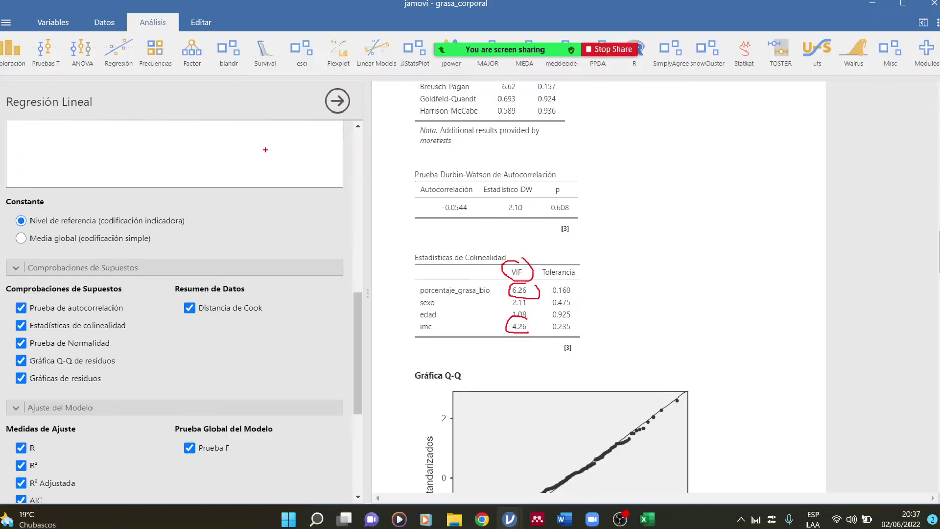
key("Escape")
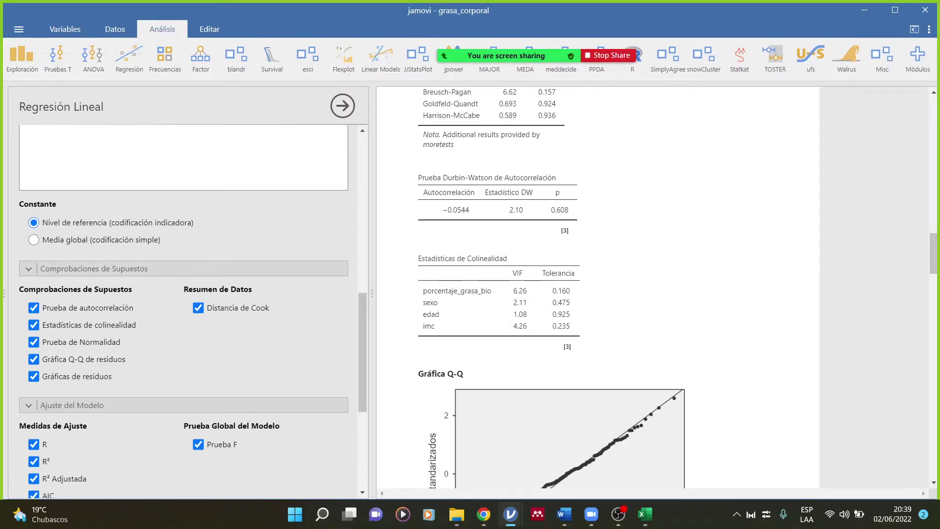
Create a correlation matrix (Matriz de Correlaciones) with the variables edad, imc and porcentaje_grasa_bio
left_click(123, 56)
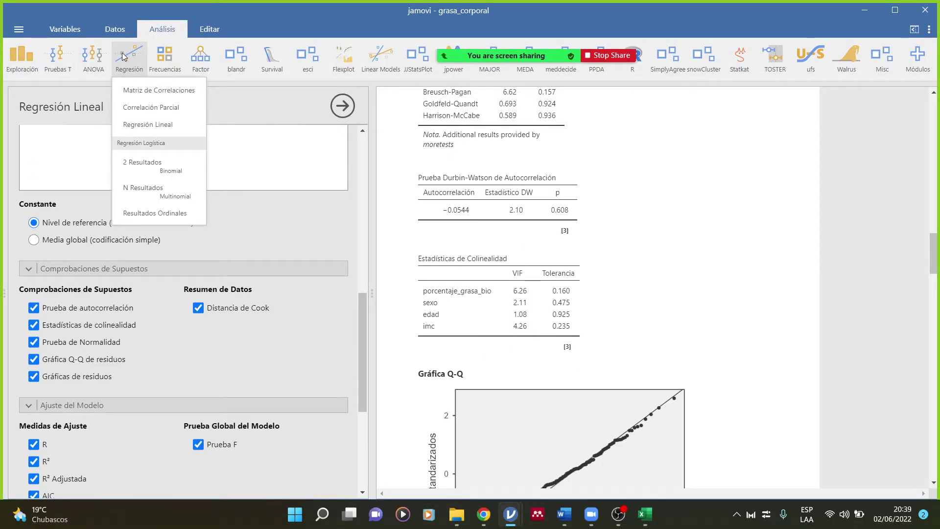
left_click(144, 94)
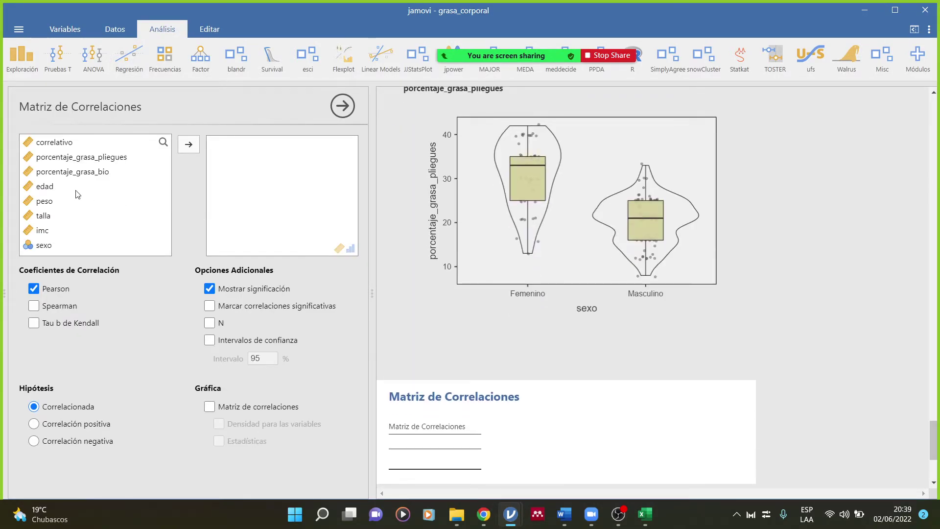
left_click(77, 192)
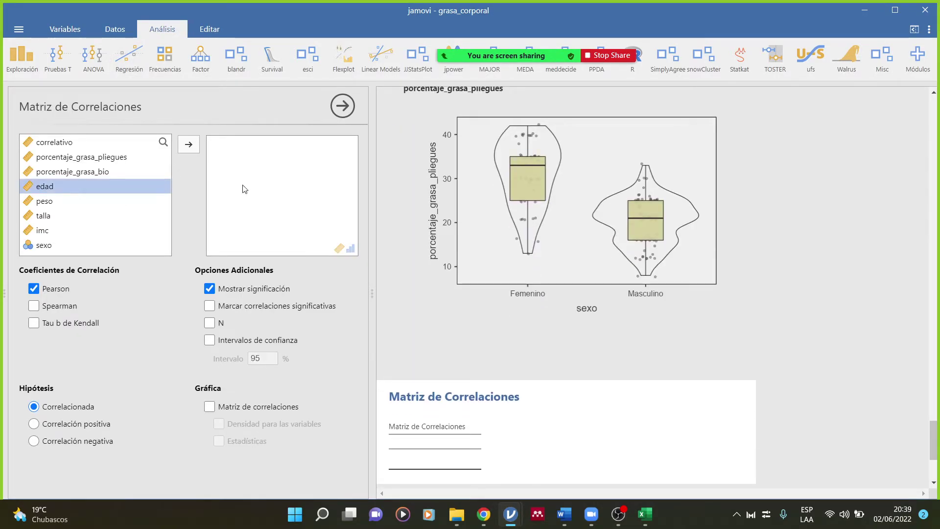
left_click(192, 144)
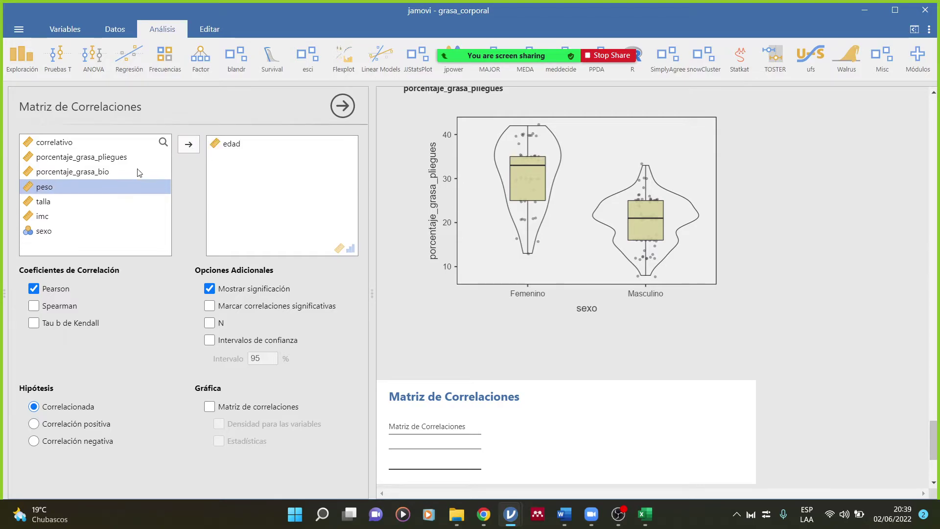
left_click(48, 204)
left_click(46, 216)
left_click(187, 151)
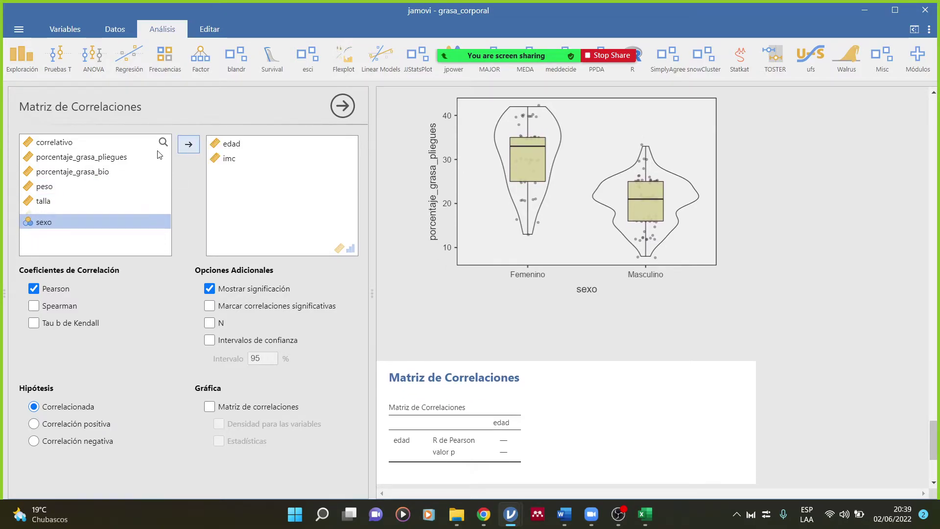
left_click(72, 171)
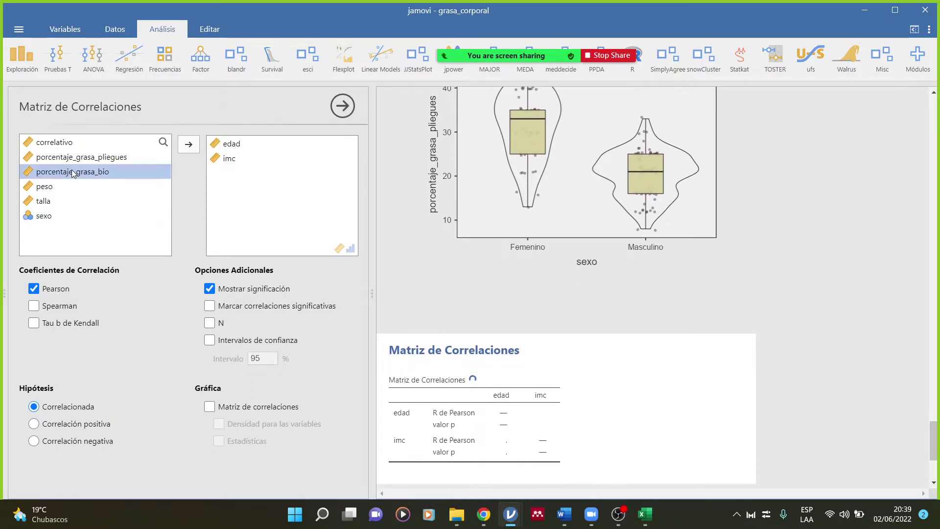
left_click(194, 150)
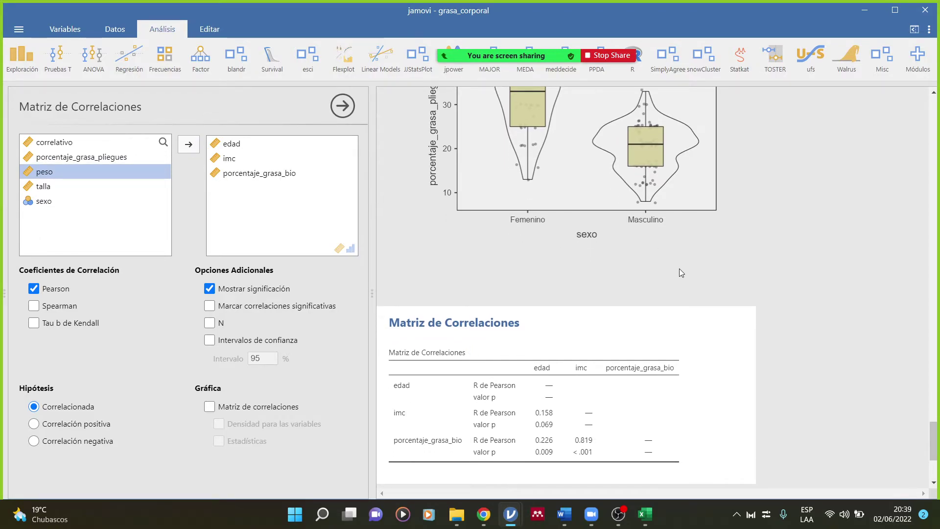
scroll(663, 289, "down", 3)
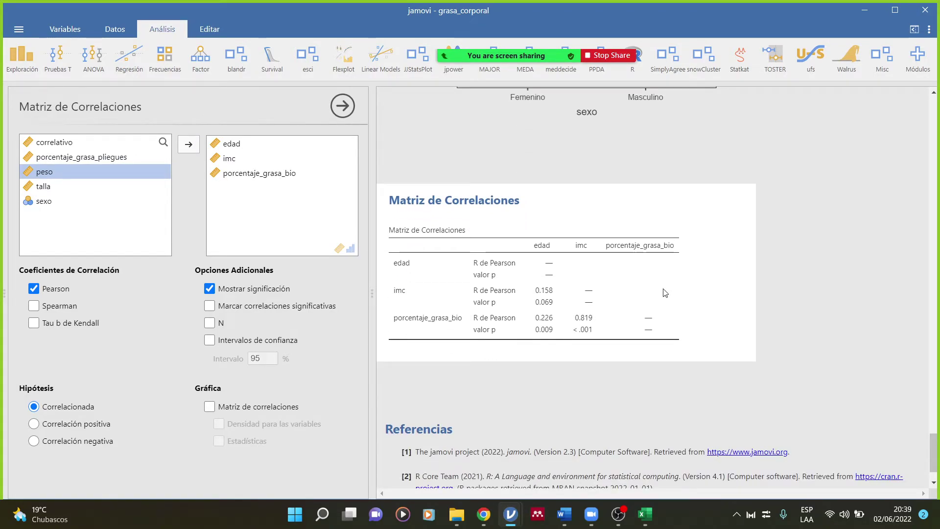
Add the correlation matrix plot with its statistics (Estadísticas) to the correlation analysis
left_click(208, 407)
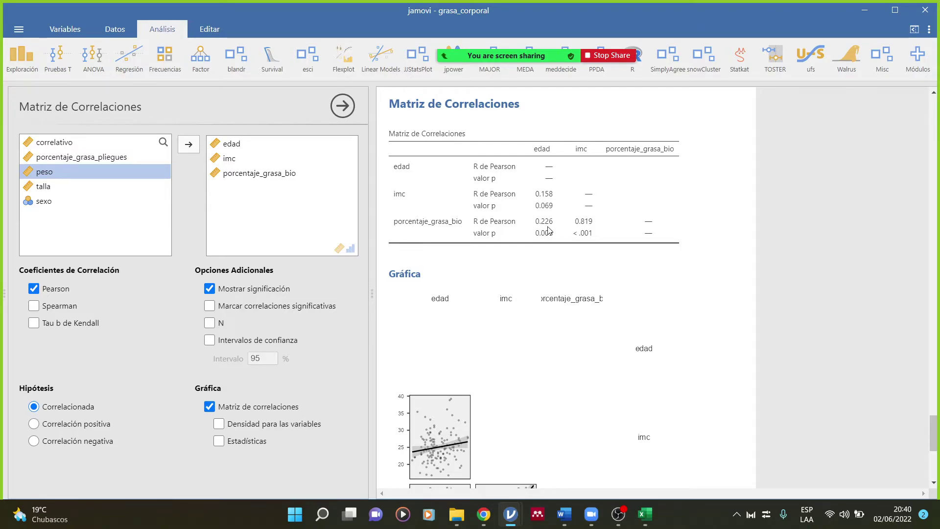
scroll(703, 254, "down", 1)
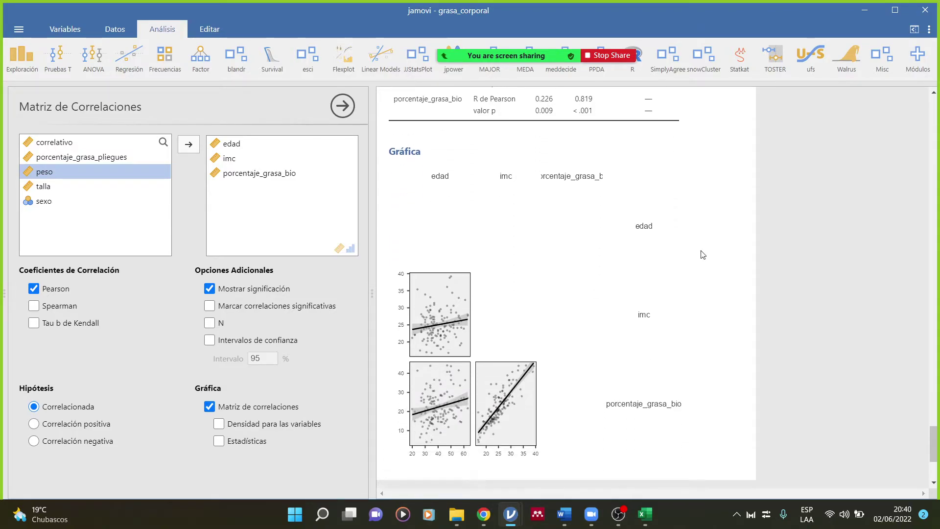
left_click(219, 442)
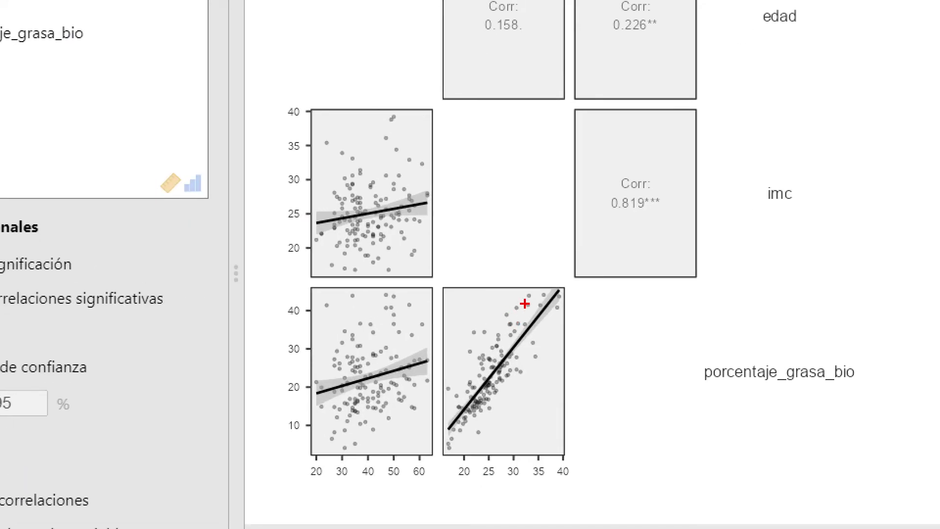
Circle in red the correlation between imc and porcentaje_grasa_bio and its scatter plot, and leave the annotation mode
left_click_drag(581, 234, 562, 234)
mouse_move(616, 155)
left_mouse_down()
mouse_move(662, 216)
mouse_move(651, 146)
left_mouse_up()
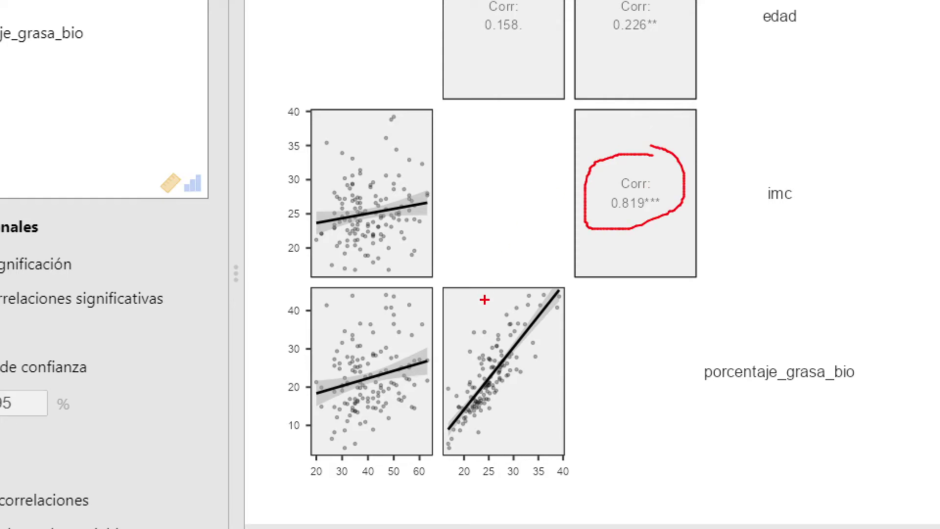
mouse_move(568, 277)
left_mouse_down()
mouse_move(541, 276)
mouse_move(450, 475)
mouse_move(567, 289)
mouse_move(563, 265)
left_mouse_up()
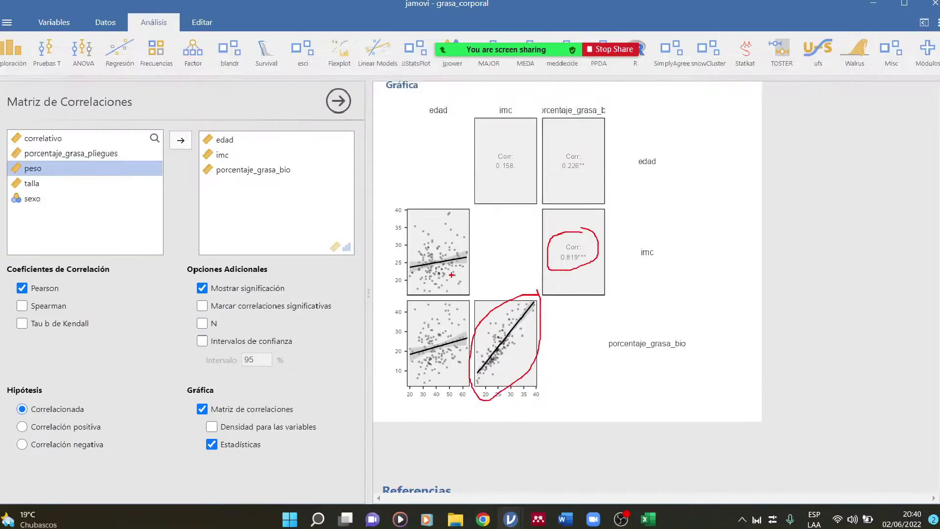
mouse_move(577, 518)
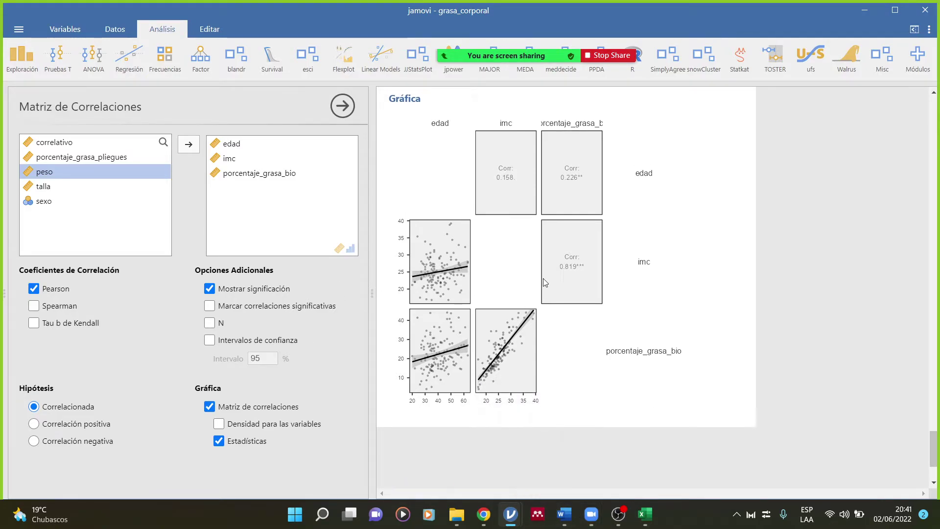
Return to the linear regression results and switch the model-specific results to Model 3
scroll(543, 278, "up", 10)
scroll(550, 285, "up", 10)
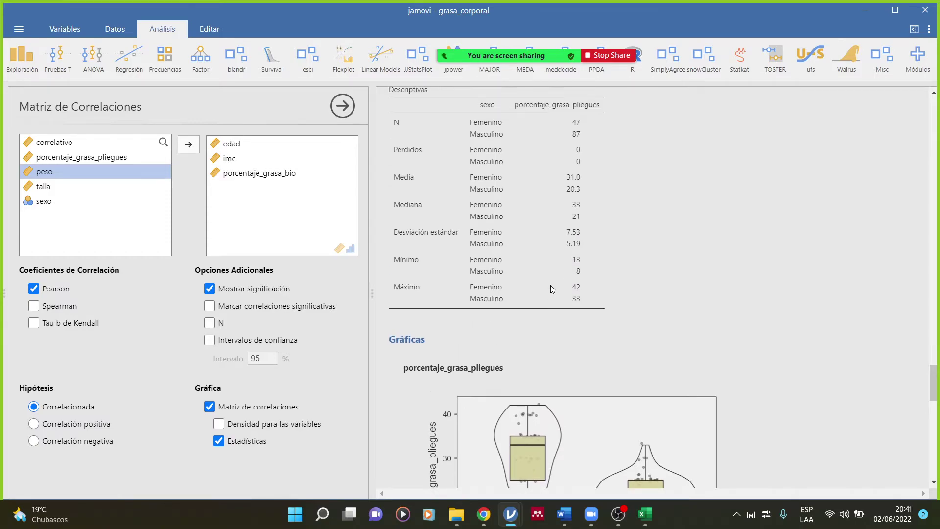
scroll(551, 289, "up", 10)
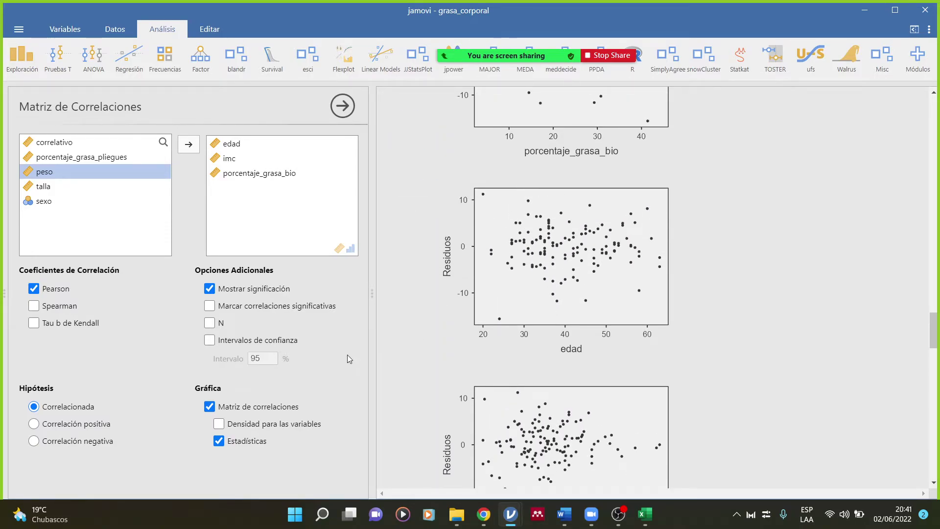
scroll(572, 339, "up", 10)
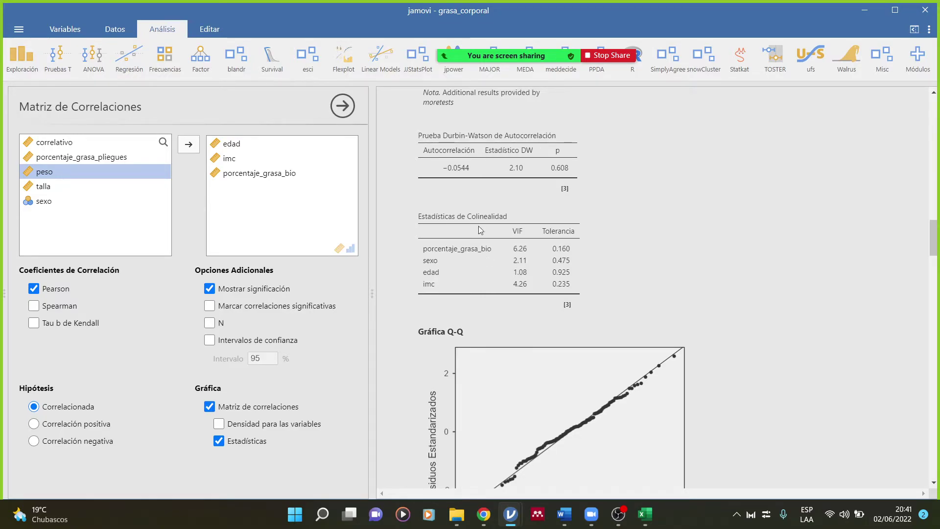
left_click(505, 245)
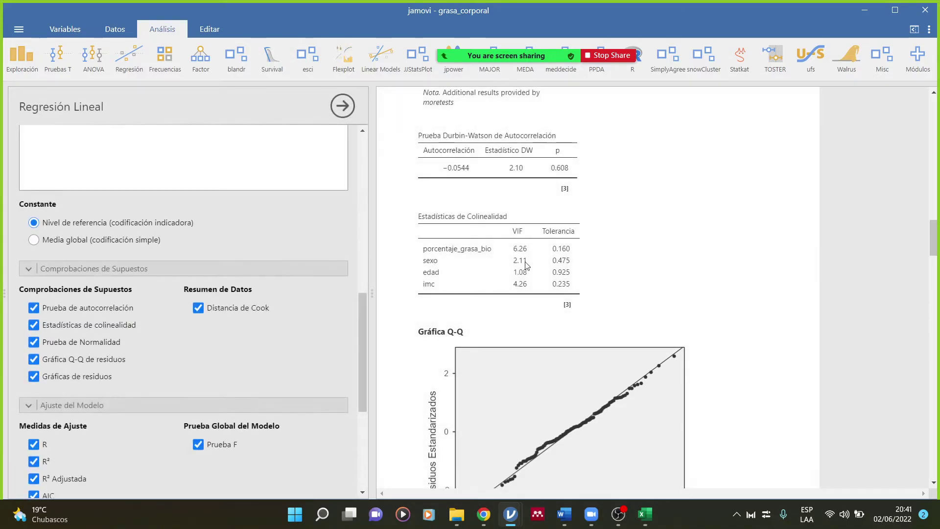
scroll(560, 289, "up", 3)
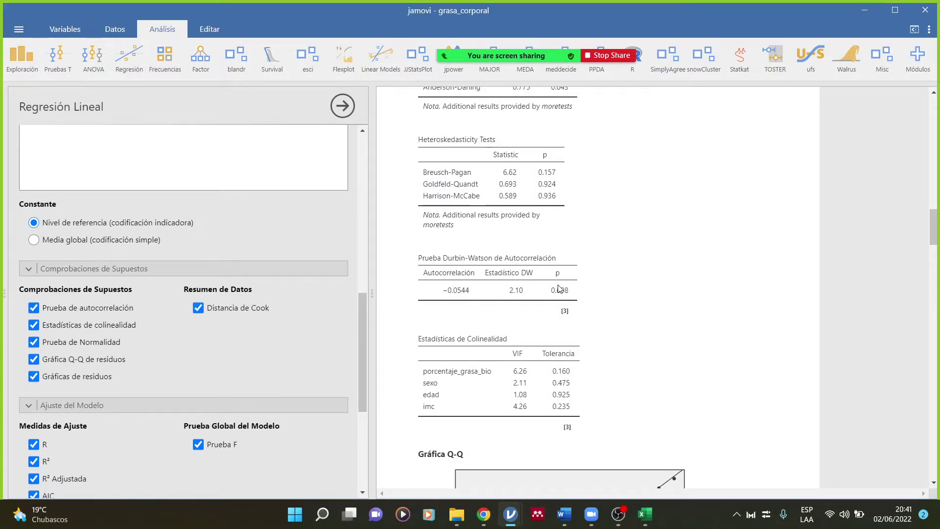
scroll(560, 289, "up", 10)
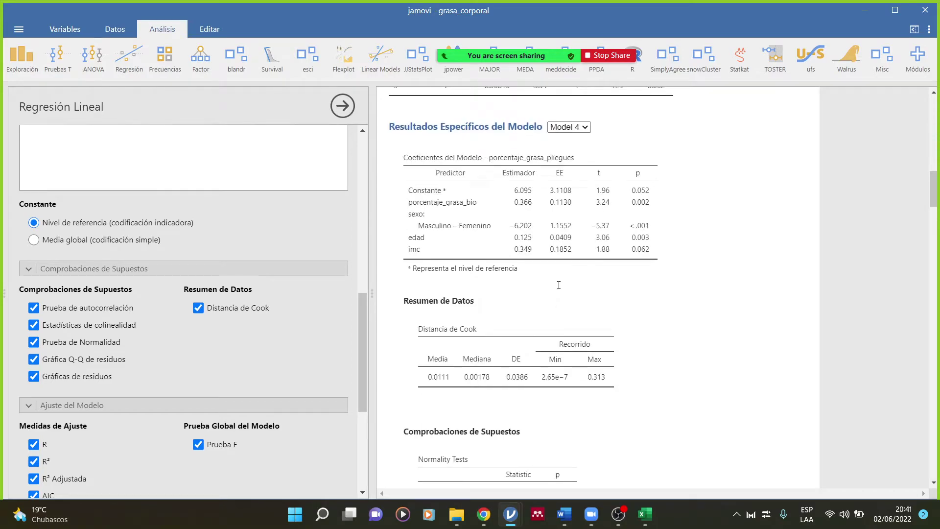
scroll(559, 285, "up", 3)
left_click(577, 251)
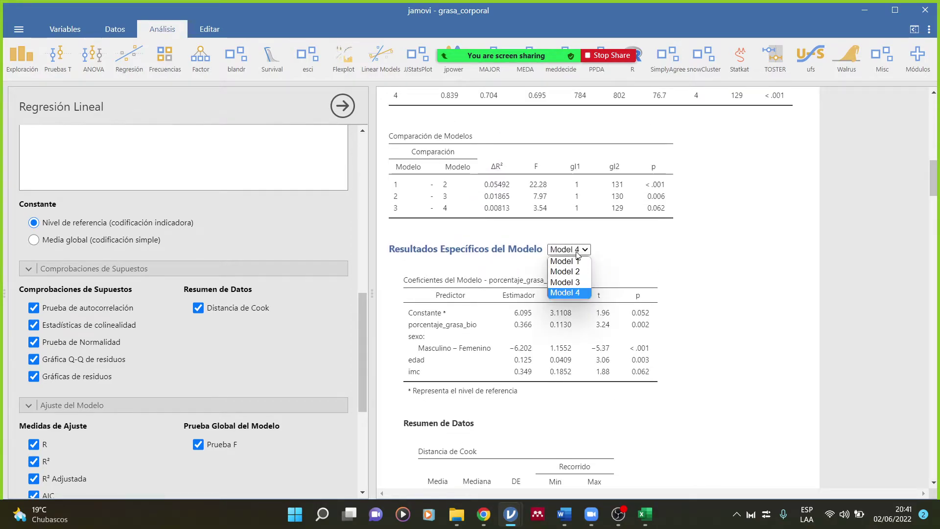
left_click(570, 284)
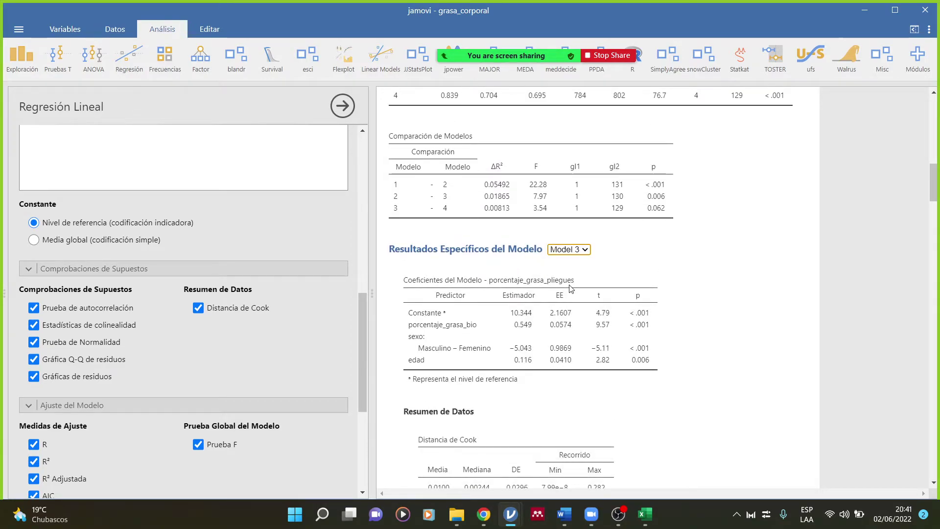
Outline the Kolmogorov-Smirnov and Anderson-Darling rows of Model 3's normality tests in red and draw a tick beside them
scroll(583, 296, "down", 3)
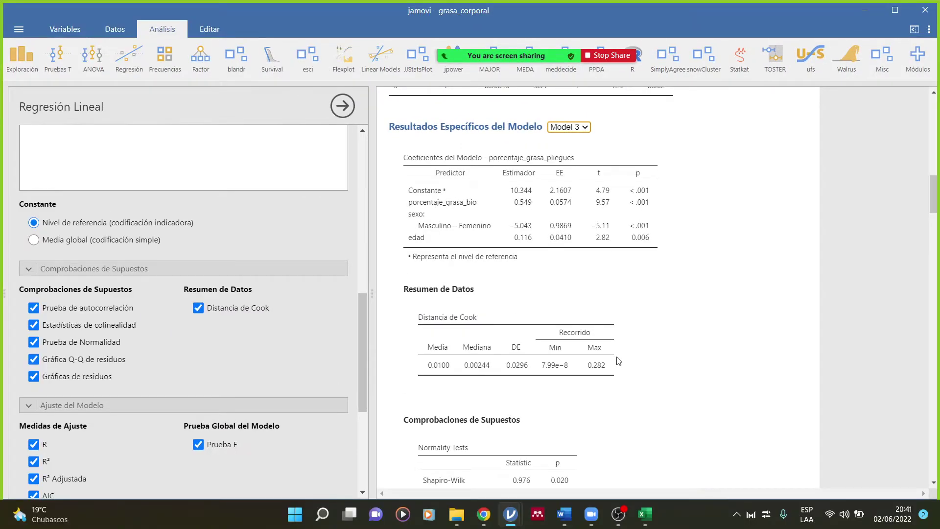
scroll(610, 387, "down", 5)
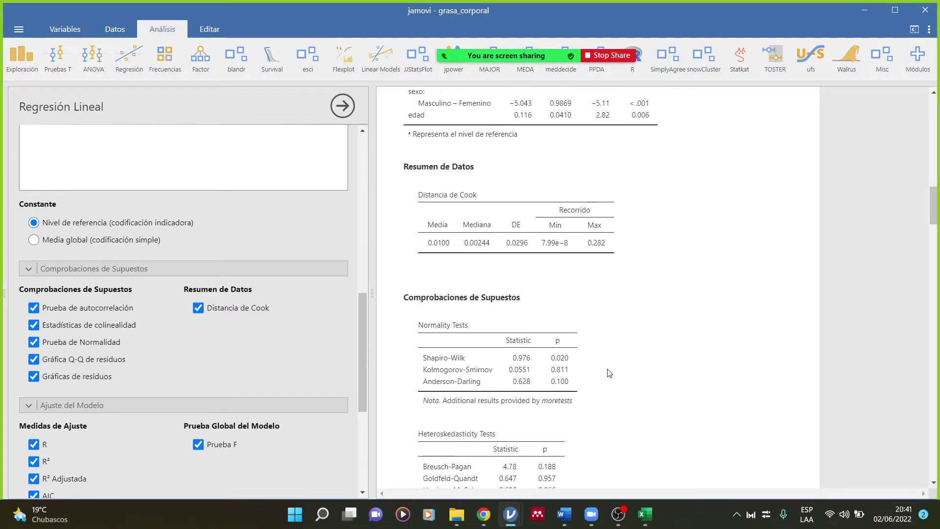
scroll(609, 374, "down", 1)
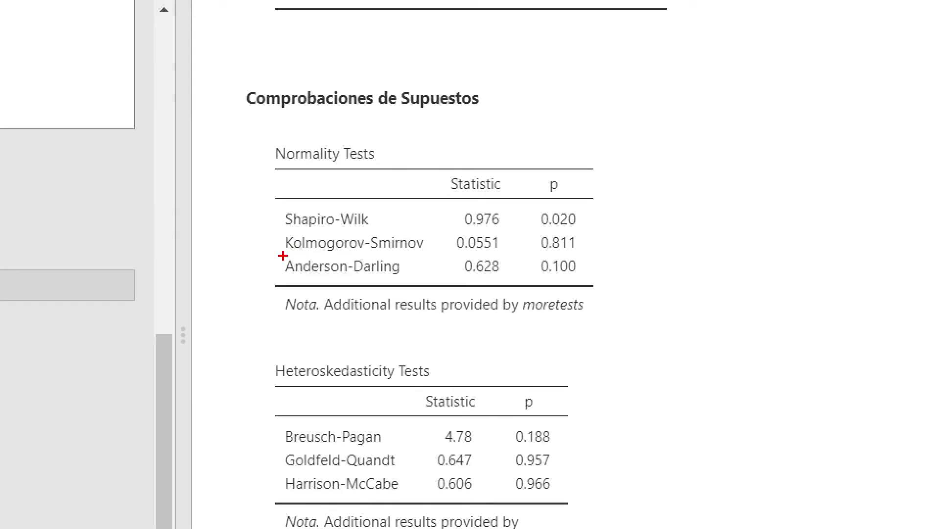
mouse_move(283, 255)
left_mouse_down()
mouse_move(551, 257)
mouse_move(599, 242)
mouse_move(458, 228)
mouse_move(267, 228)
left_mouse_up()
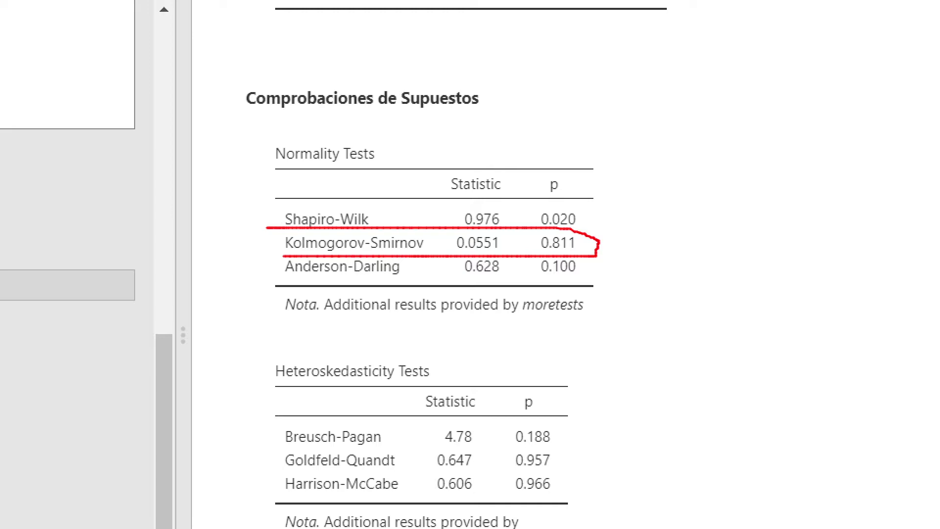
mouse_move(272, 263)
left_mouse_down()
mouse_move(370, 281)
mouse_move(571, 281)
mouse_move(593, 262)
left_mouse_up()
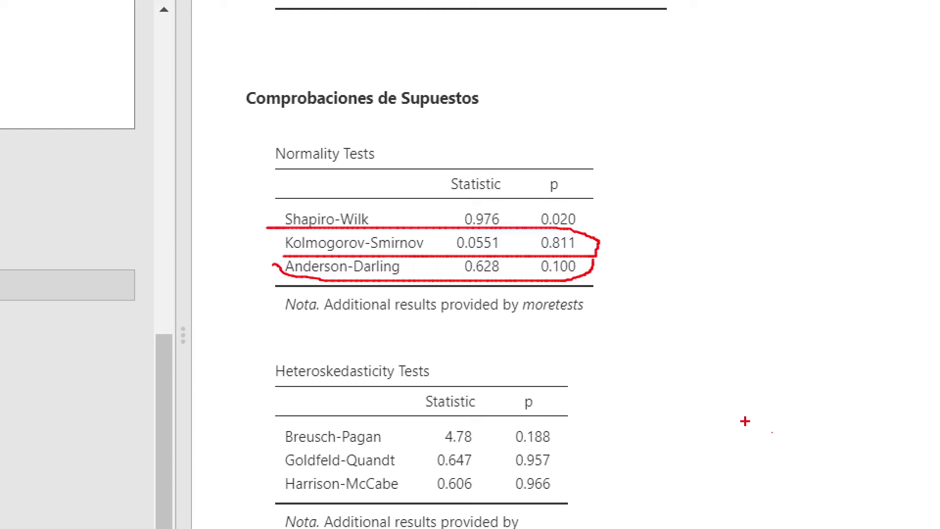
left_click_drag(612, 245, 637, 264)
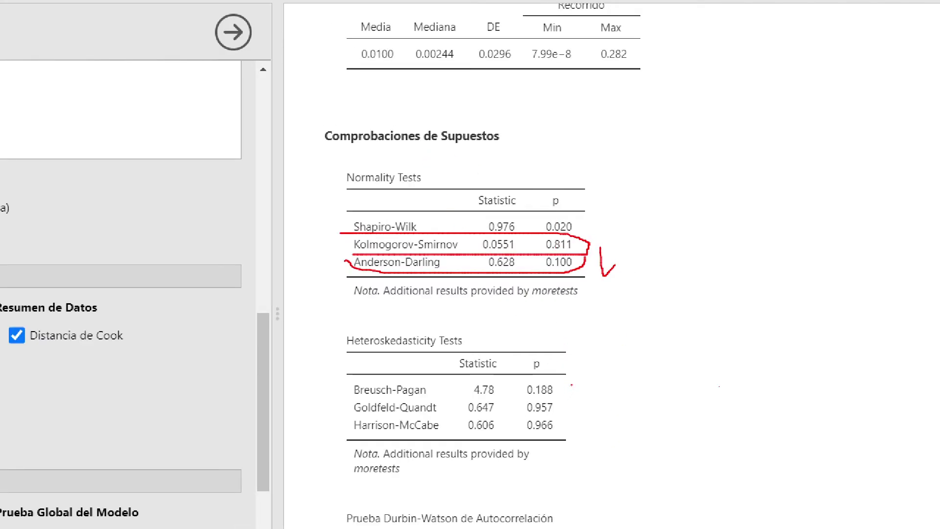
Mark the three heteroskedasticity tests with red ticks and circle the Durbin-Watson p value
left_click_drag(571, 386, 597, 378)
mouse_move(583, 409)
left_mouse_down()
mouse_move(585, 433)
mouse_move(613, 402)
left_mouse_up()
left_click_drag(596, 456, 619, 437)
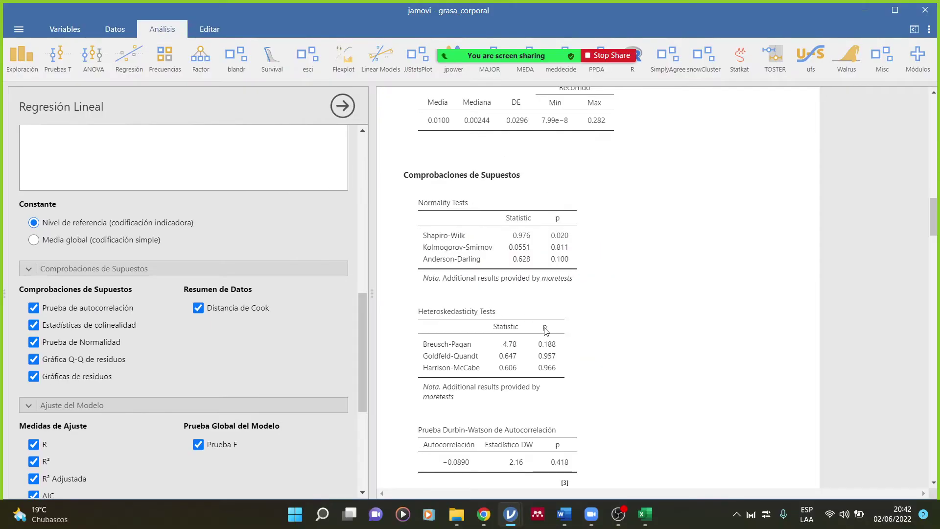
scroll(552, 333, "down", 3)
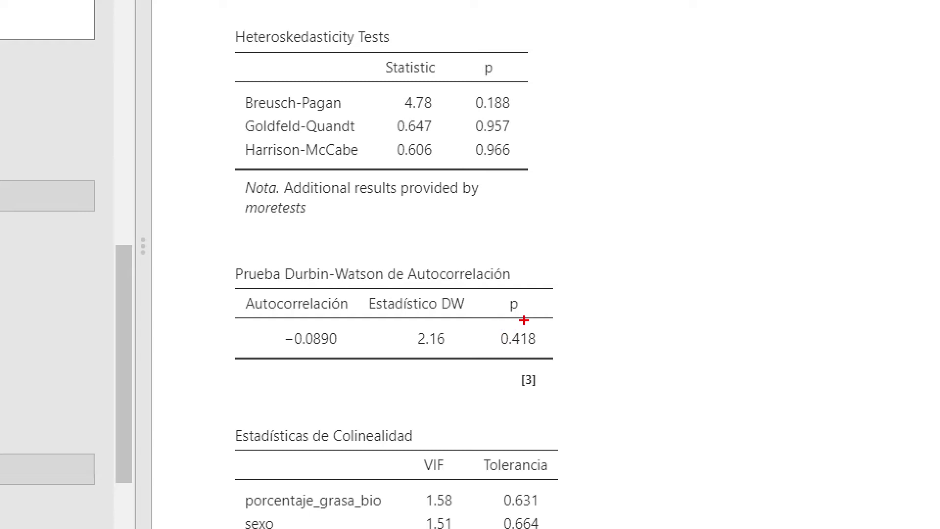
mouse_move(561, 327)
left_mouse_down()
mouse_move(548, 327)
mouse_move(539, 389)
mouse_move(531, 307)
mouse_move(511, 300)
left_mouse_up()
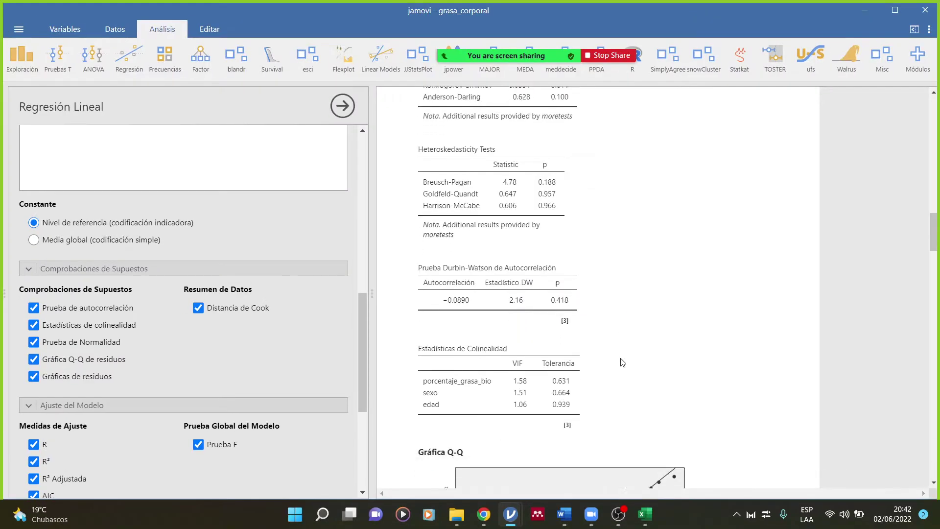
Underline the VIF values of porcentaje_grasa_bio, sexo and edad in red, and leave the annotation mode
scroll(647, 443, "down", 5)
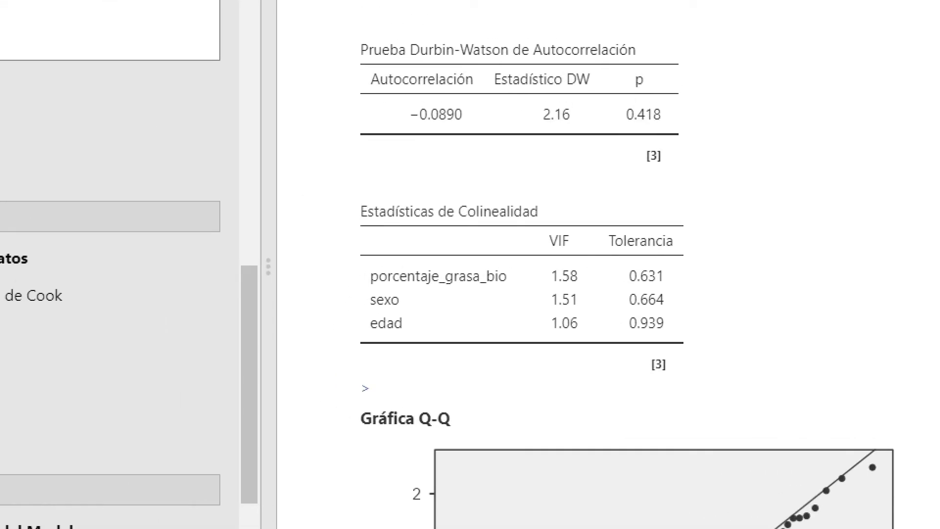
left_click_drag(537, 283, 632, 284)
left_click_drag(536, 309, 599, 311)
left_click_drag(523, 331, 601, 324)
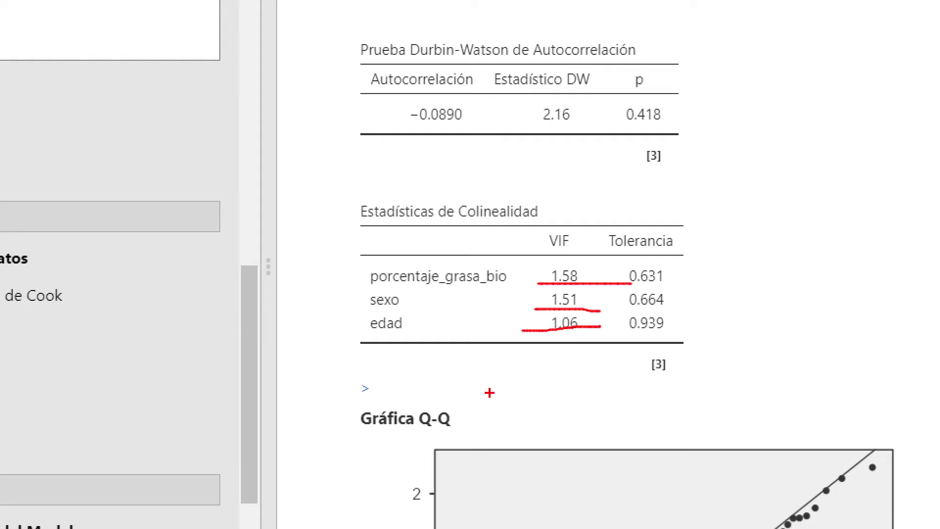
key("Escape")
Examine Model 3's Q-Q and residual plots and the regression's fit measures, coefficient options and predictor blocks
scroll(583, 189, "down", 10)
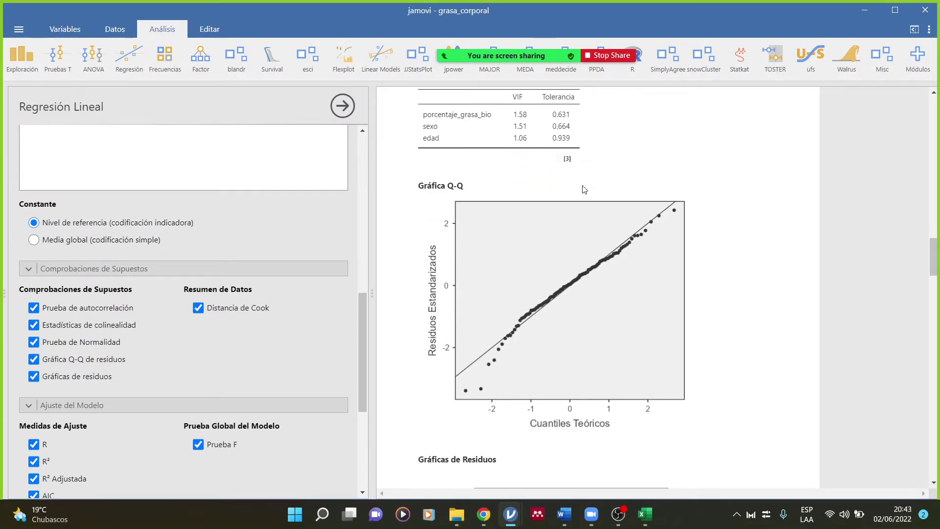
scroll(584, 189, "down", 15)
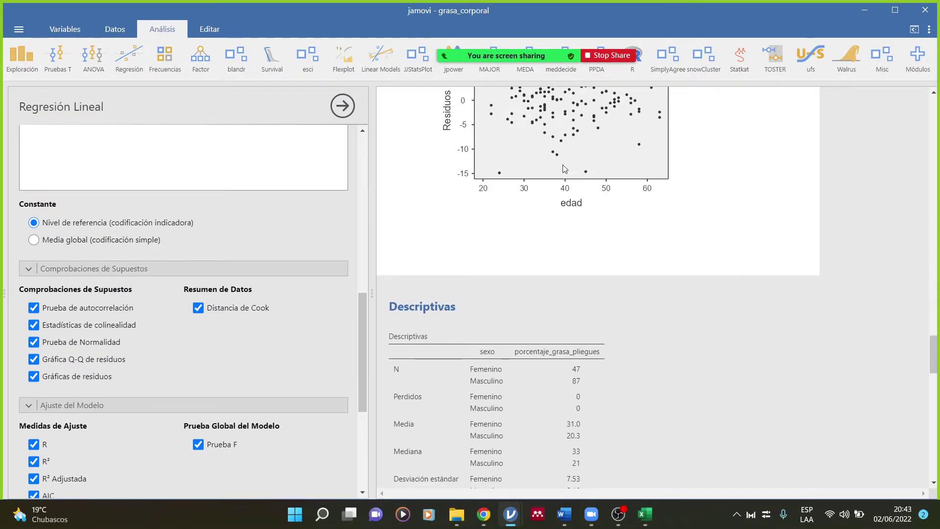
scroll(193, 263, "down", 4)
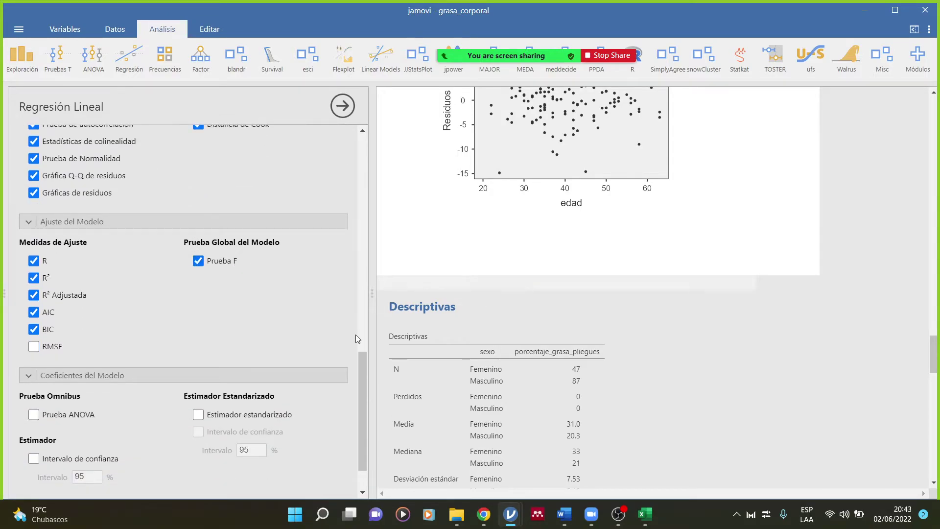
scroll(297, 360, "down", 1)
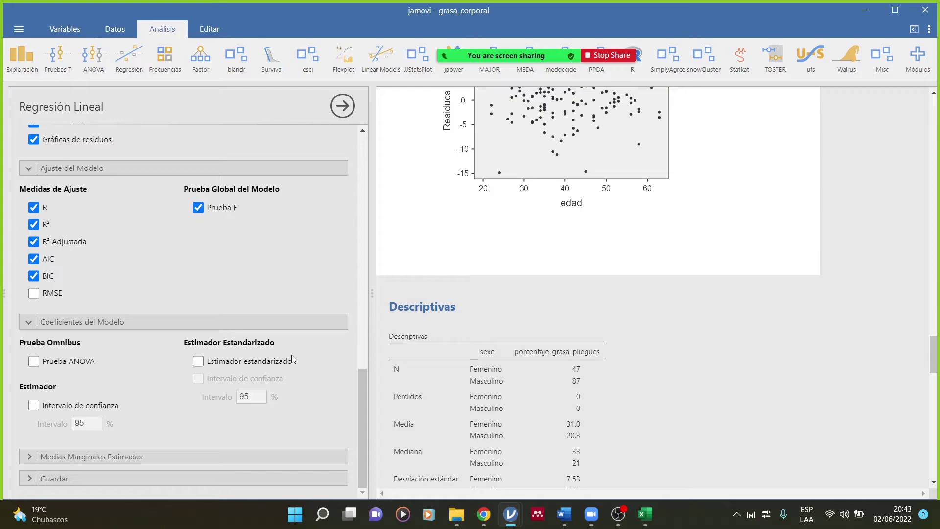
scroll(292, 360, "up", 4)
scroll(292, 355, "up", 8)
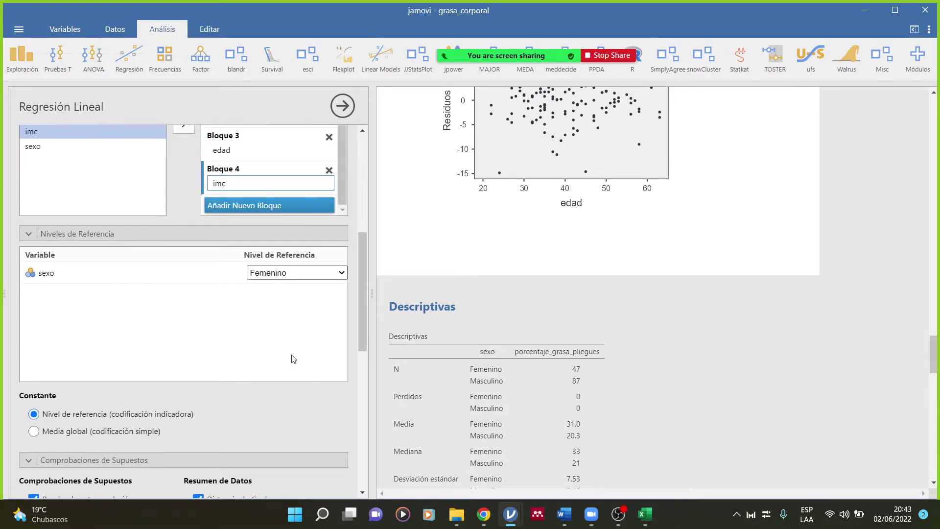
scroll(295, 348, "up", 1)
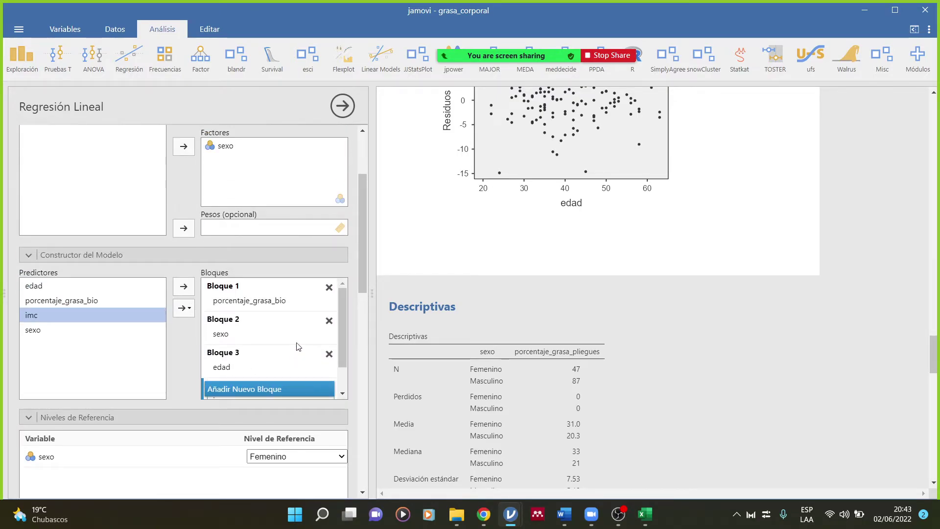
Stop the Zoom screen share and share the entire screen again
left_click(602, 55)
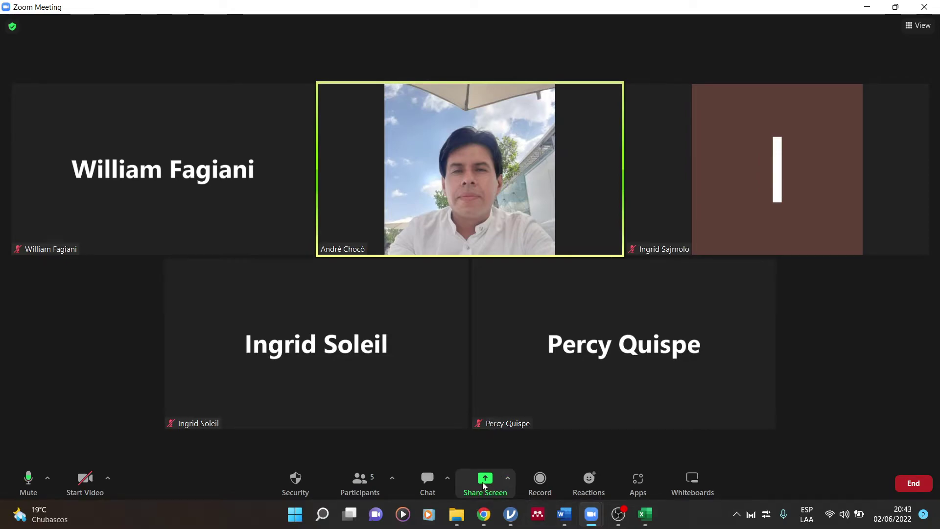
left_click(484, 486)
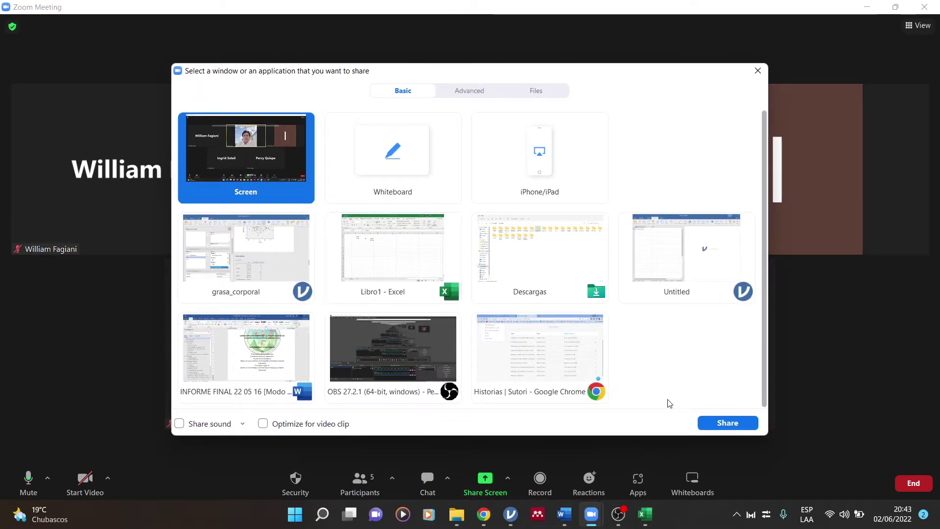
left_click(713, 425)
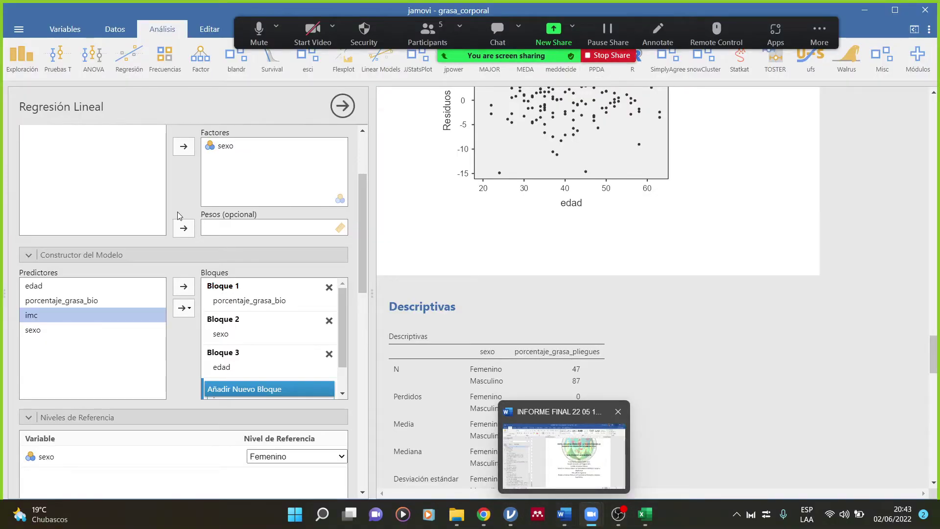
Review the regression's dependent variable, covariates, factor and predictor blocks, and the reference level of sexo
scroll(142, 271, "up", 3)
scroll(147, 271, "down", 4)
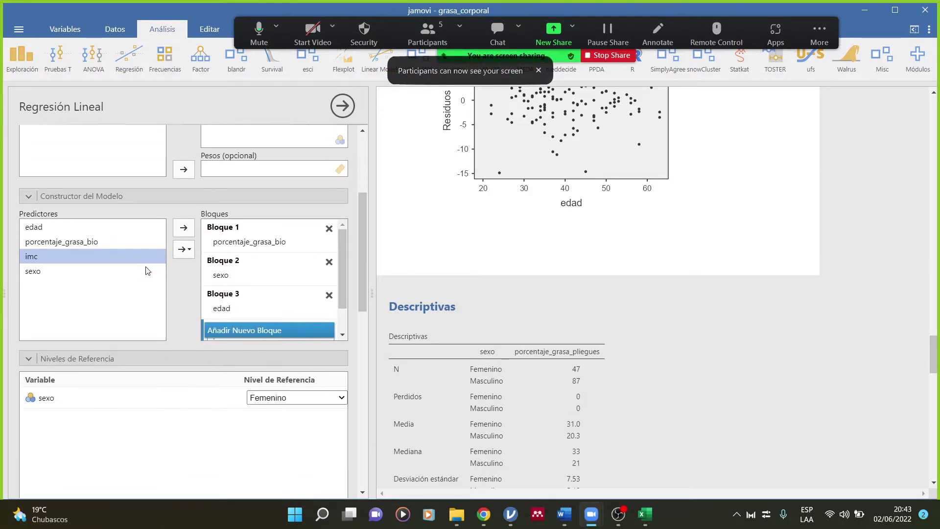
scroll(148, 271, "up", 4)
scroll(147, 271, "down", 4)
scroll(145, 266, "up", 4)
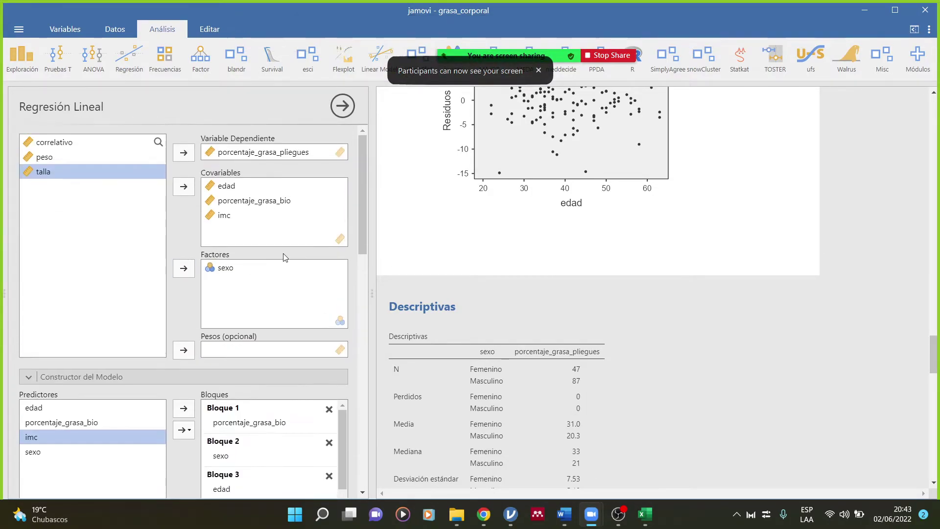
scroll(195, 228, "down", 3)
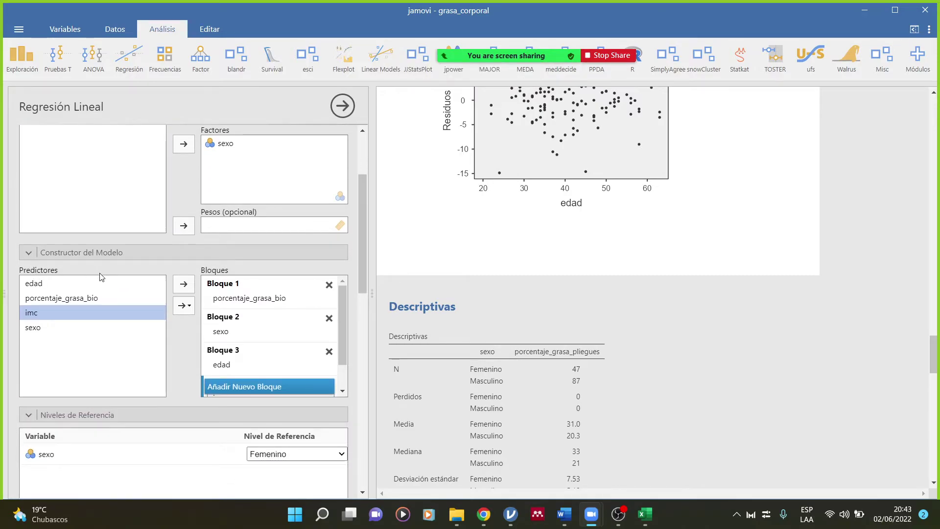
scroll(101, 279, "down", 1)
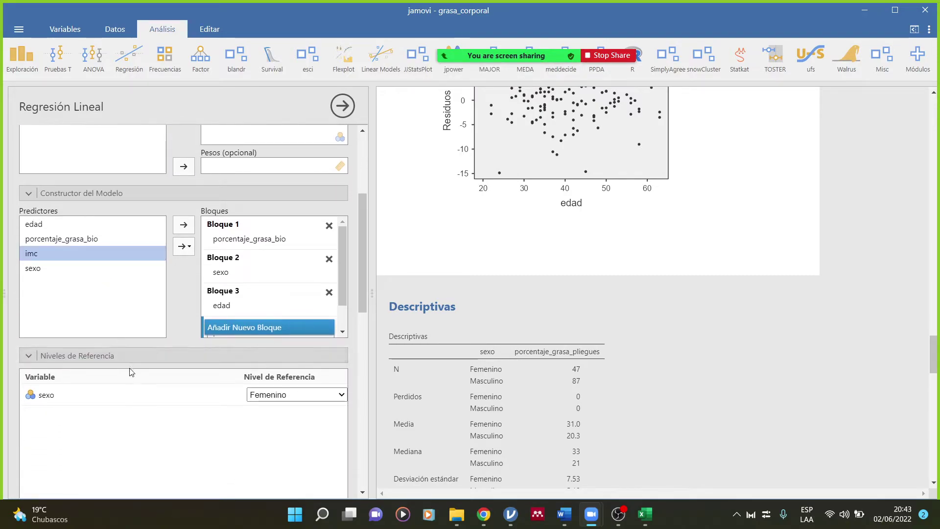
scroll(53, 373, "down", 1)
scroll(73, 358, "down", 1)
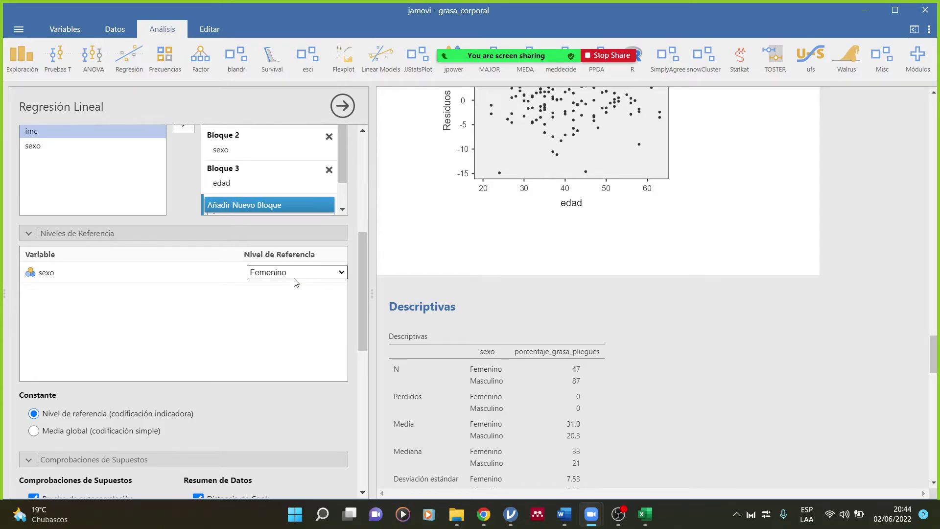
Underline in red the p values of Constante, porcentaje_grasa_bio and Masculino – Femenino in Model 3's coefficients table
scroll(535, 276, "up", 6)
scroll(535, 276, "up", 15)
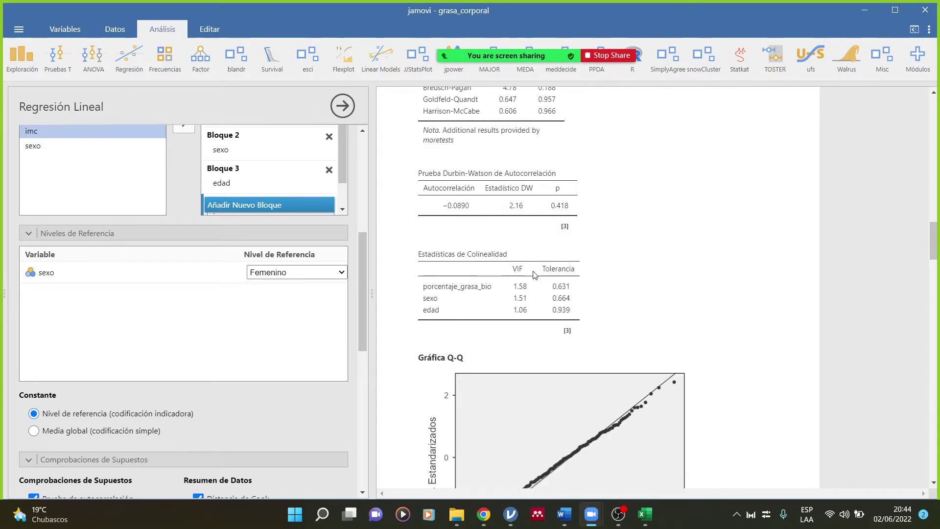
scroll(535, 276, "up", 5)
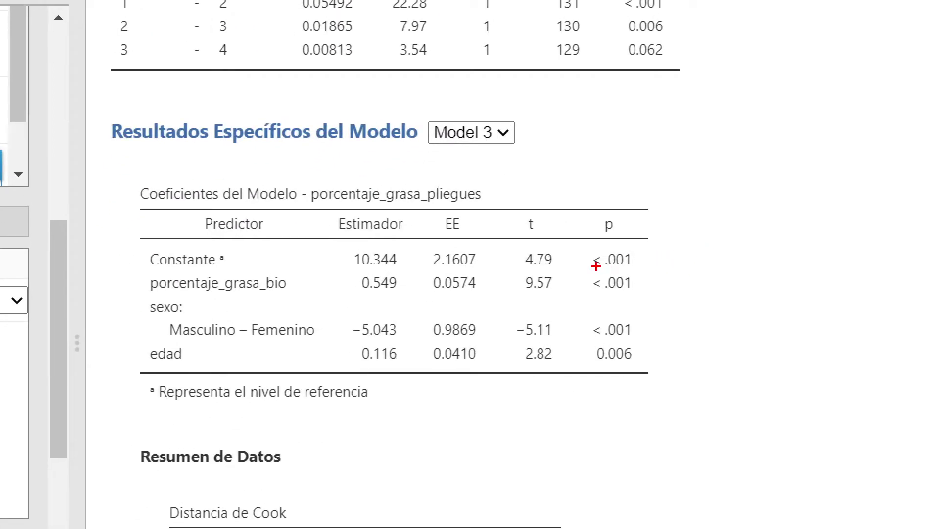
left_click_drag(596, 266, 645, 264)
left_click_drag(592, 299, 646, 299)
left_click_drag(592, 342, 646, 344)
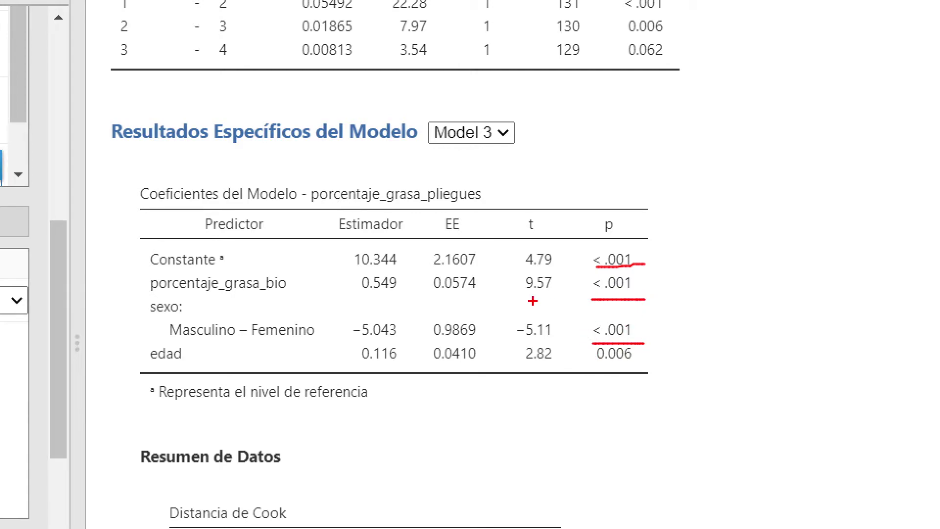
Box Constante in red and outline the p values of porcentaje_grasa_bio, Masculino – Femenino and edad
mouse_move(145, 265)
left_mouse_down()
mouse_move(228, 249)
mouse_move(149, 246)
left_mouse_up()
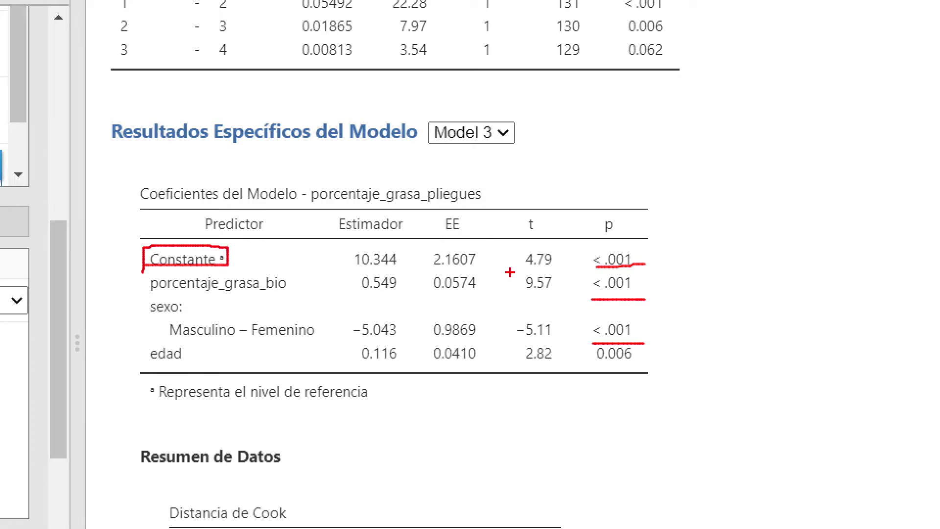
mouse_move(587, 267)
left_mouse_down()
mouse_move(586, 299)
mouse_move(671, 275)
left_mouse_up()
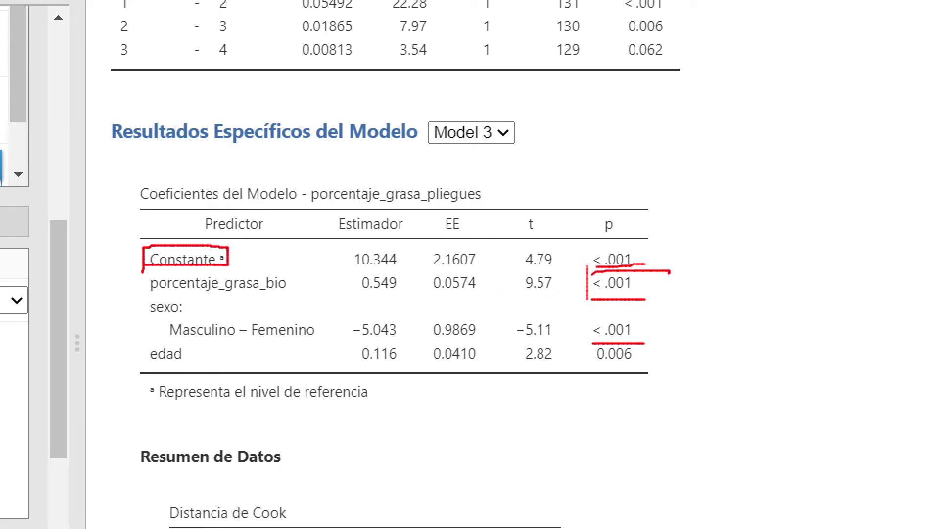
left_click_drag(583, 334, 641, 315)
mouse_move(578, 346)
left_mouse_down()
mouse_move(641, 368)
mouse_move(654, 344)
left_mouse_up()
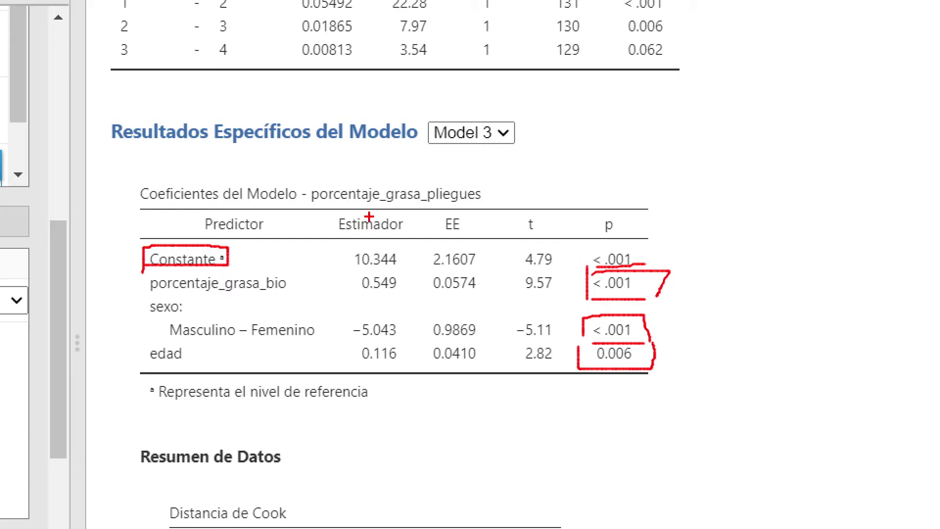
Circle the Estimador and t columns of the coefficients table in red, and leave the annotation mode
mouse_move(369, 216)
left_mouse_down()
mouse_move(340, 282)
mouse_move(360, 399)
mouse_move(414, 233)
mouse_move(363, 201)
left_mouse_up()
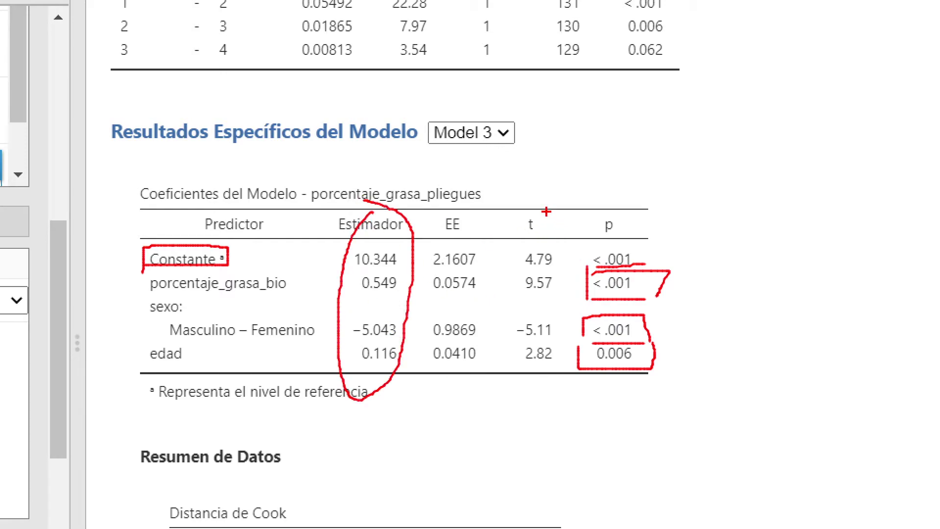
left_click_drag(525, 198, 539, 410)
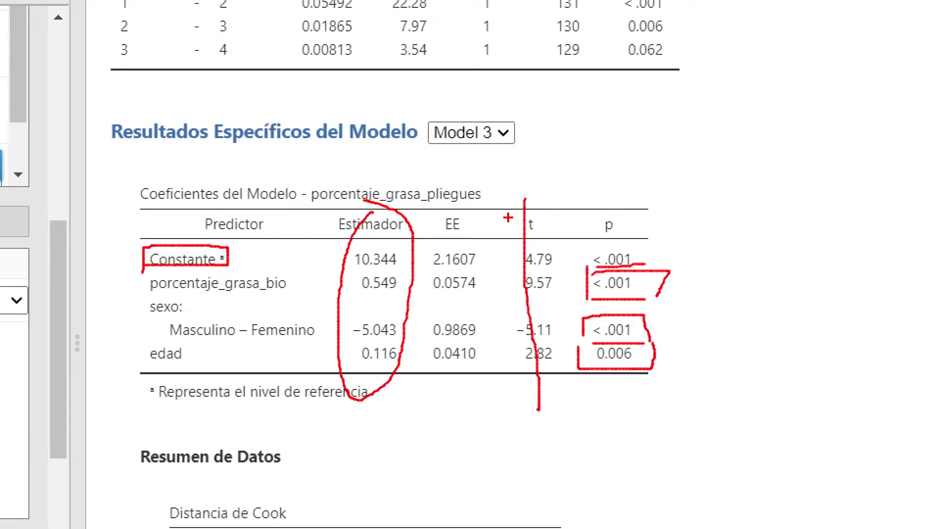
mouse_move(510, 198)
left_mouse_down()
mouse_move(530, 416)
mouse_move(580, 264)
mouse_move(532, 178)
left_mouse_up()
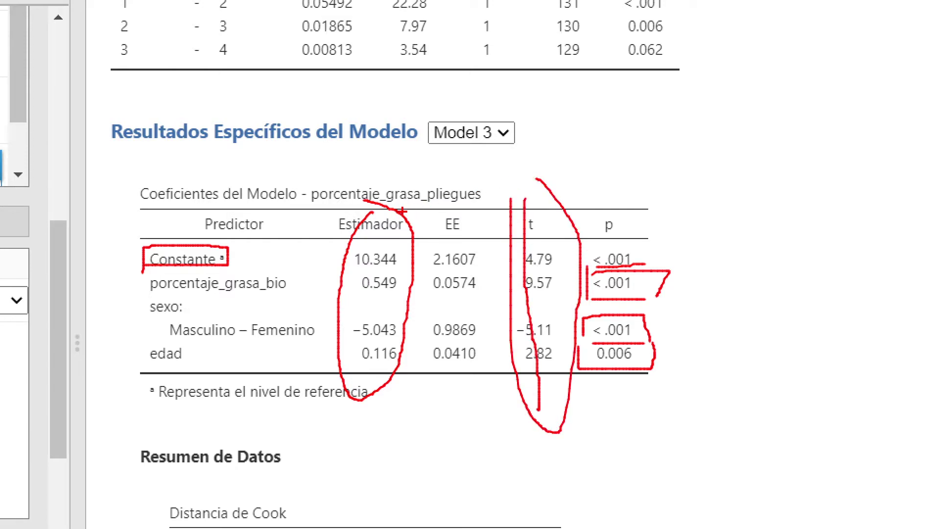
key("Escape")
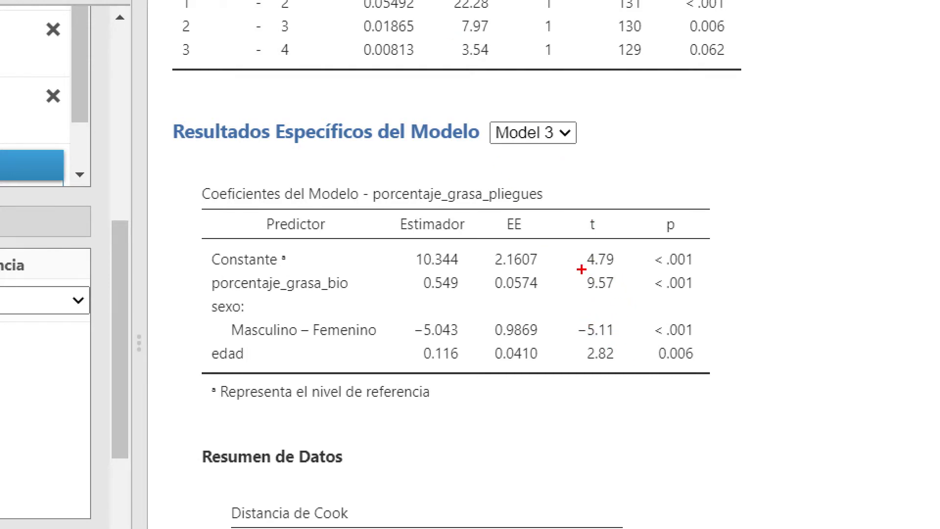
Box the t value of porcentaje_grasa_bio and the dependent variable porcentaje_grasa_pliegues in red, and underline the predictor porcentaje_grasa_bio
mouse_move(576, 267)
left_mouse_down()
mouse_move(576, 284)
mouse_move(623, 294)
mouse_move(570, 267)
left_mouse_up()
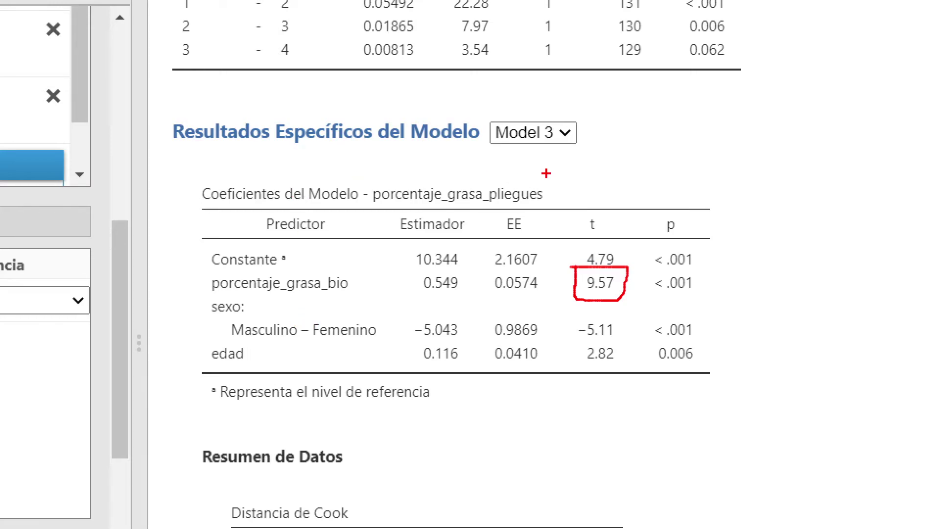
mouse_move(387, 162)
left_mouse_down()
mouse_move(370, 204)
mouse_move(567, 216)
mouse_move(366, 162)
left_mouse_up()
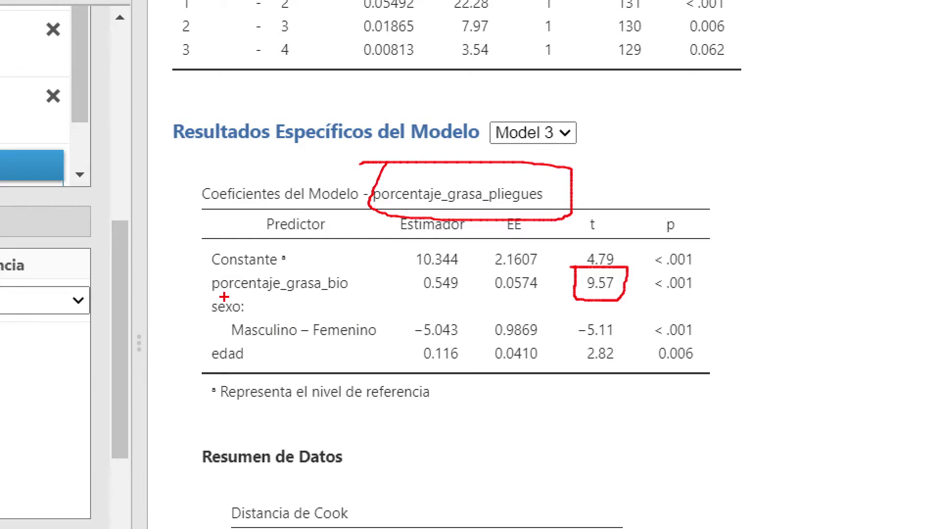
left_click_drag(189, 295, 347, 303)
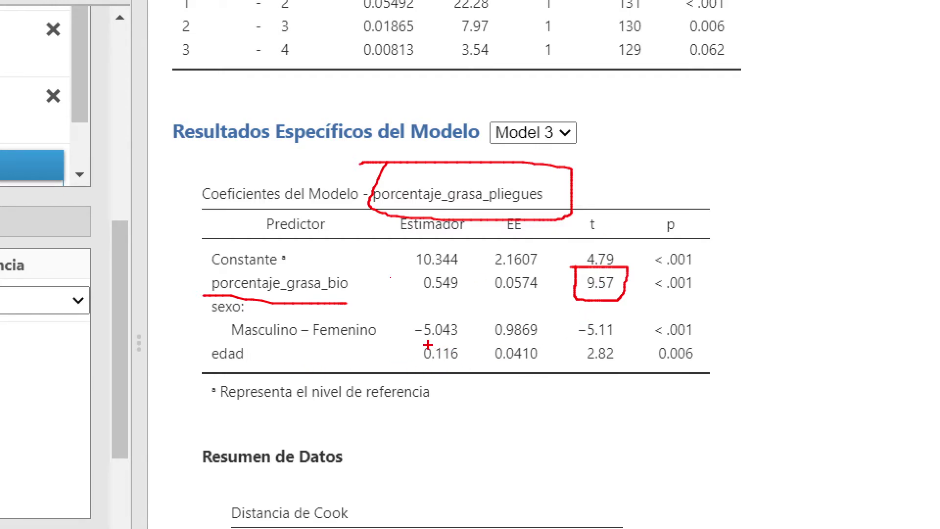
Box the estimate and t value of edad and the estimate of Masculino – Femenino in red, and leave the annotation mode
mouse_move(411, 343)
left_mouse_down()
mouse_move(473, 368)
mouse_move(396, 343)
left_mouse_up()
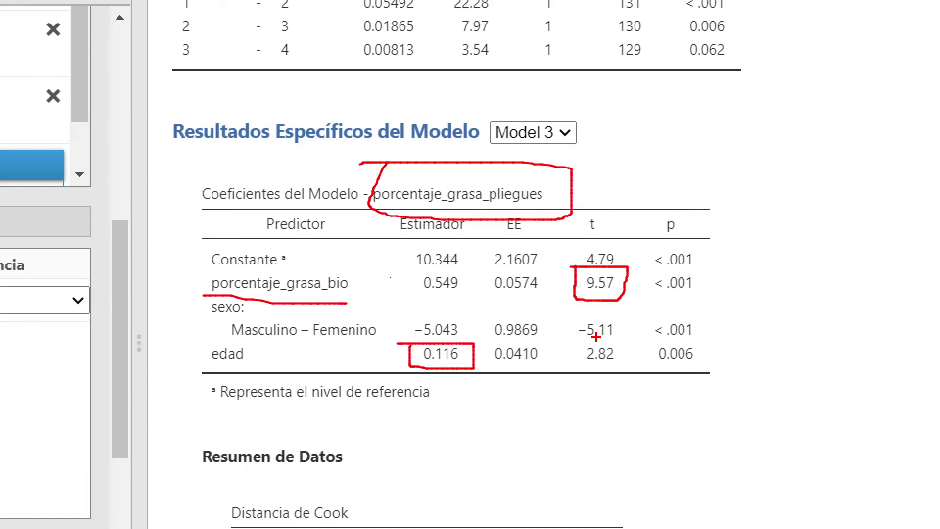
mouse_move(574, 342)
left_mouse_down()
mouse_move(623, 370)
mouse_move(628, 343)
mouse_move(573, 341)
left_mouse_up()
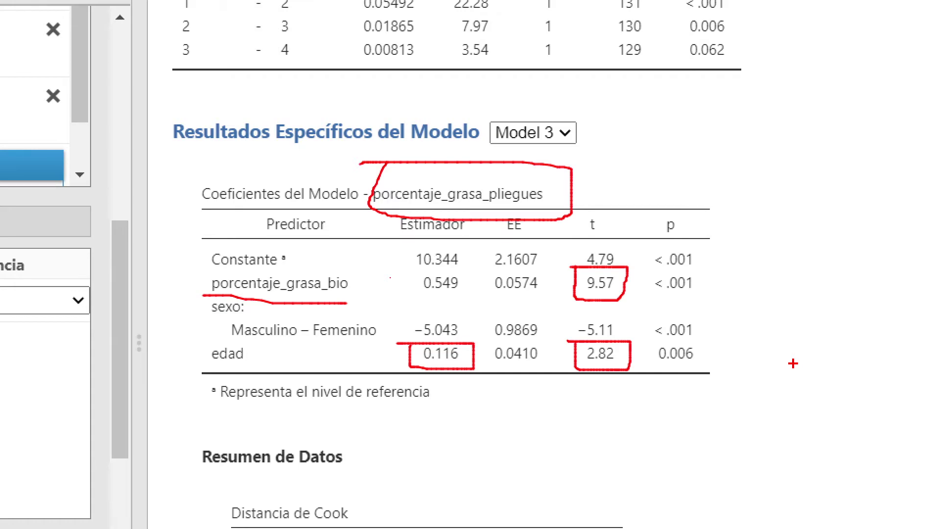
mouse_move(398, 310)
left_mouse_down()
mouse_move(407, 337)
mouse_move(458, 343)
mouse_move(467, 314)
mouse_move(387, 306)
left_mouse_up()
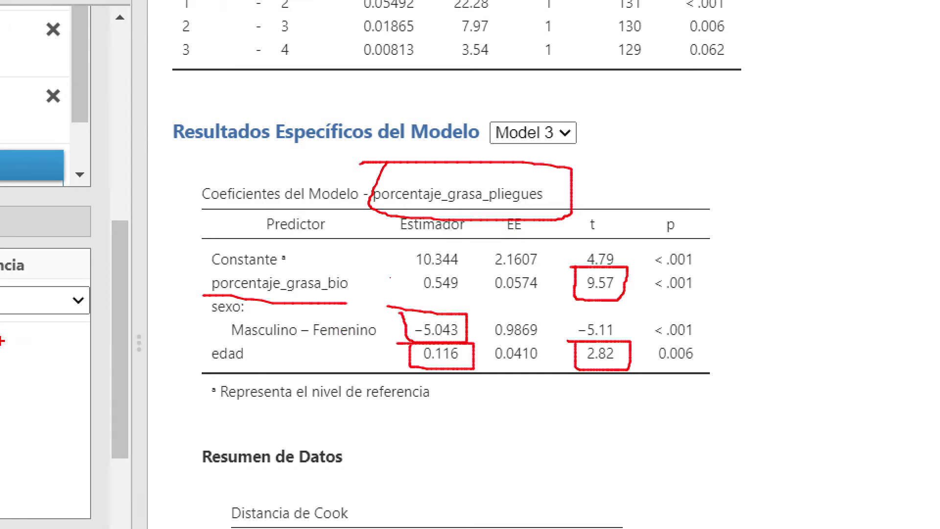
key("Escape")
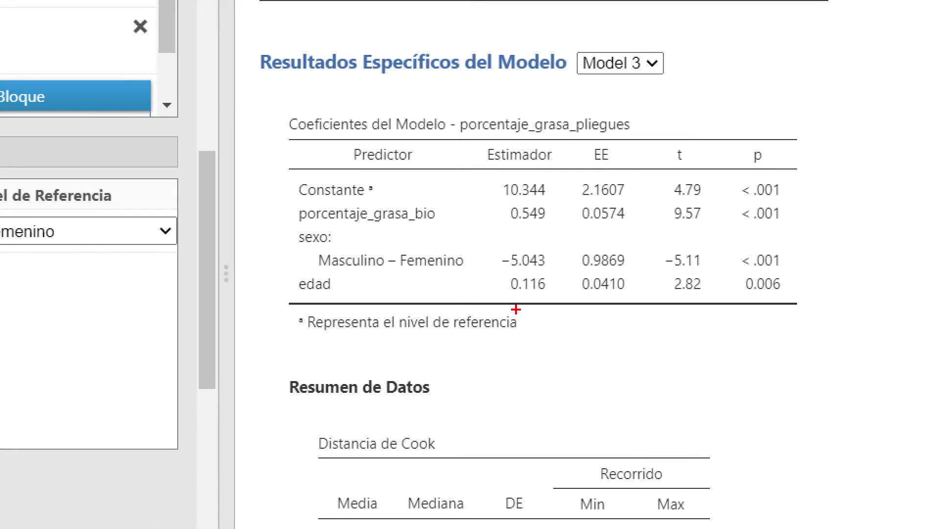
Box the t value of Masculino – Femenino in red, underline Femenino, draw an arrow to Masculino and add further strokes around Femenino
mouse_move(652, 272)
left_mouse_down()
mouse_move(717, 277)
mouse_move(630, 246)
mouse_move(651, 277)
left_mouse_up()
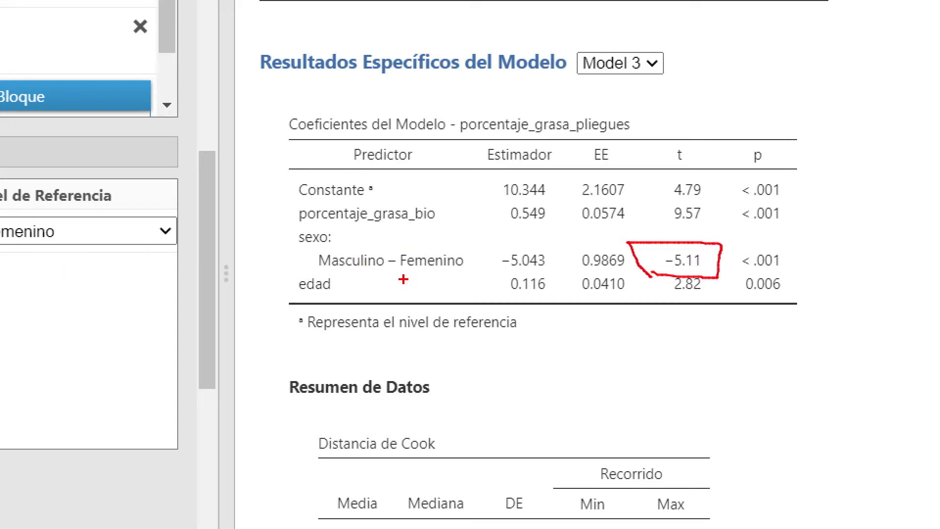
left_click_drag(402, 275, 479, 273)
mouse_move(351, 222)
left_mouse_down()
mouse_move(343, 253)
mouse_move(374, 235)
left_mouse_up()
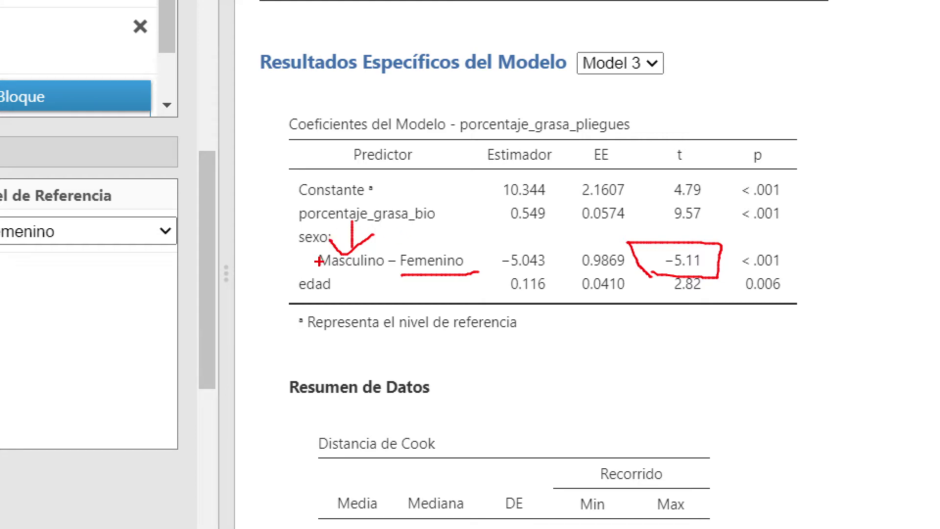
left_click_drag(398, 246, 394, 279)
mouse_move(390, 236)
left_mouse_down()
mouse_move(485, 247)
mouse_move(490, 285)
left_mouse_up()
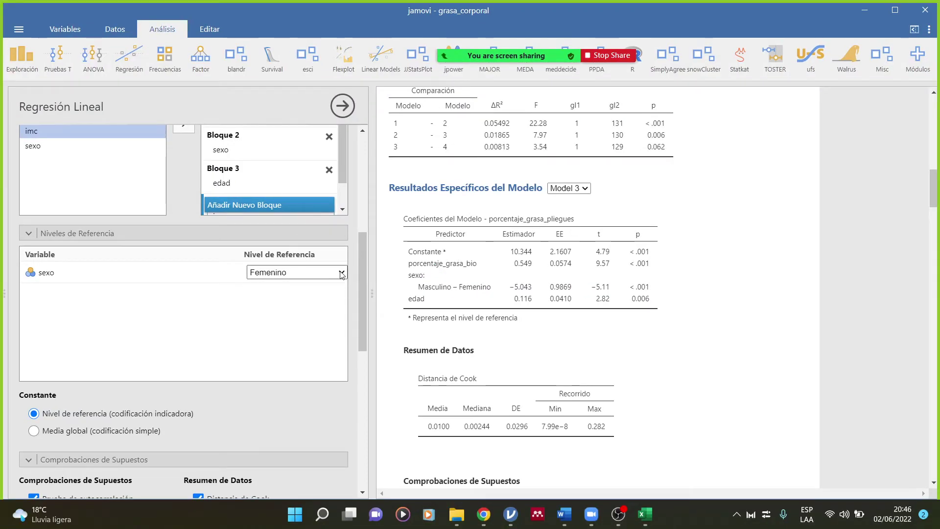
Set the reference level of sexo to Masculino and close the linear regression options
left_click(124, 233)
left_click(288, 294)
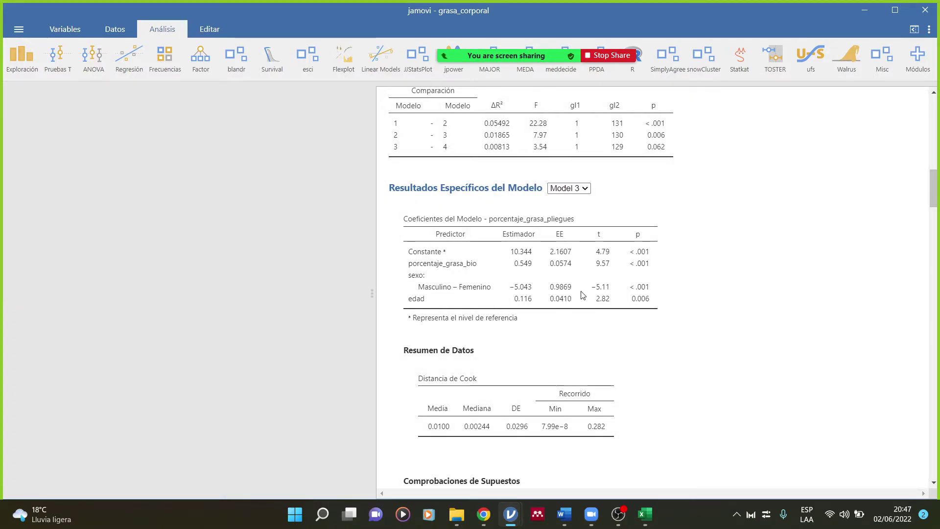
left_click(618, 294)
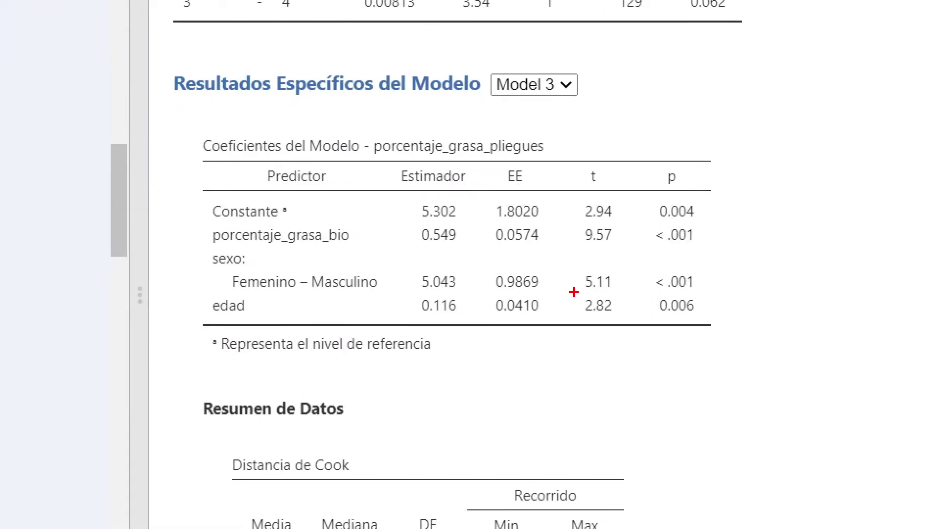
Box the t value and the label of Femenino – Masculino in red in the coefficients table, and leave the annotation mode
mouse_move(569, 292)
left_mouse_down()
mouse_move(620, 288)
mouse_move(619, 251)
mouse_move(563, 280)
mouse_move(566, 292)
left_mouse_up()
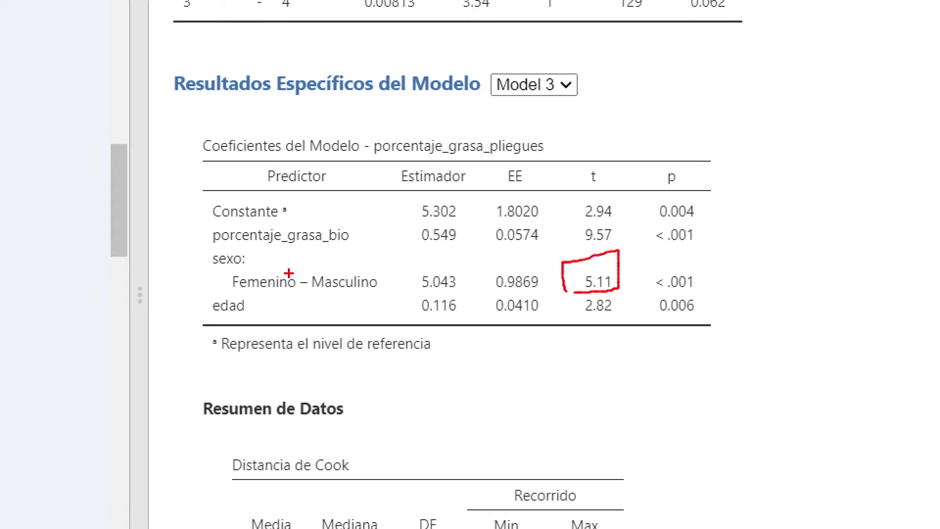
mouse_move(221, 295)
left_mouse_down()
mouse_move(384, 296)
mouse_move(215, 270)
left_mouse_up()
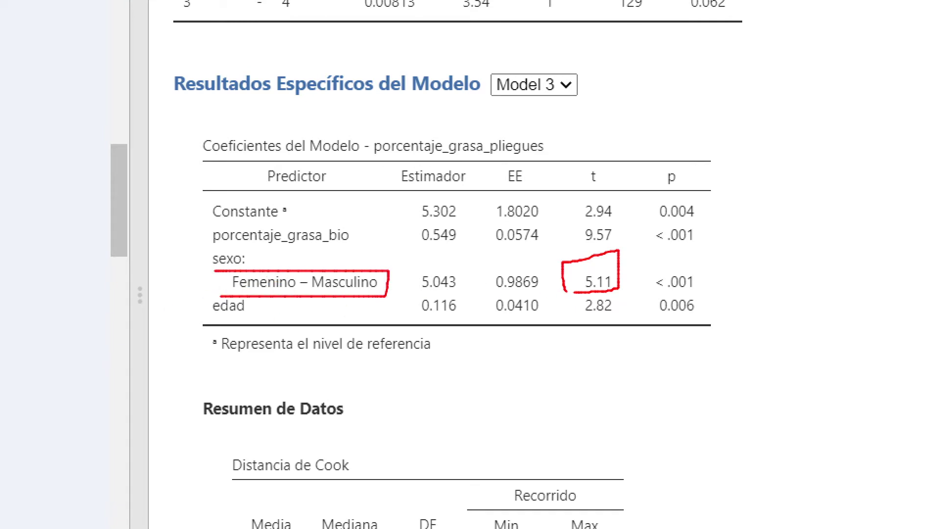
key("Escape")
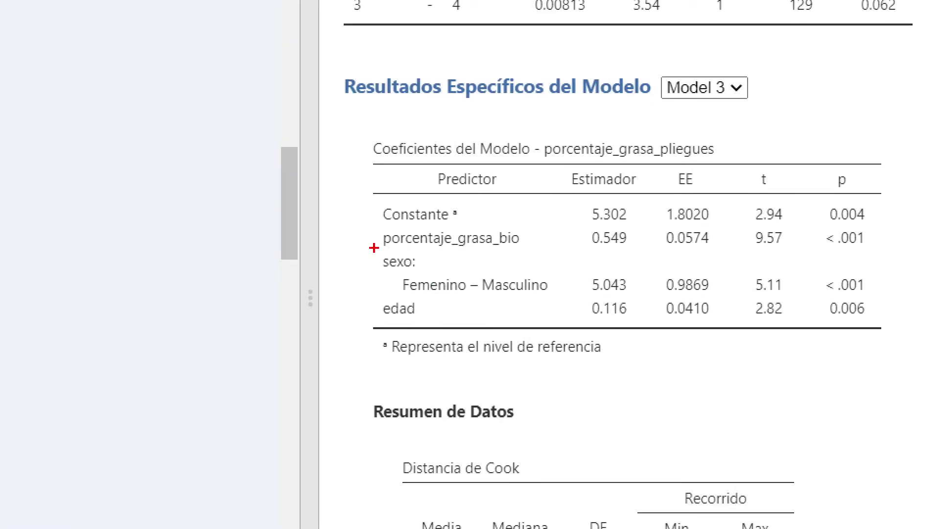
Underline the predictors porcentaje_grasa_bio and edad in red, and leave the annotation mode
left_click_drag(374, 247, 532, 243)
left_click_drag(365, 317, 470, 321)
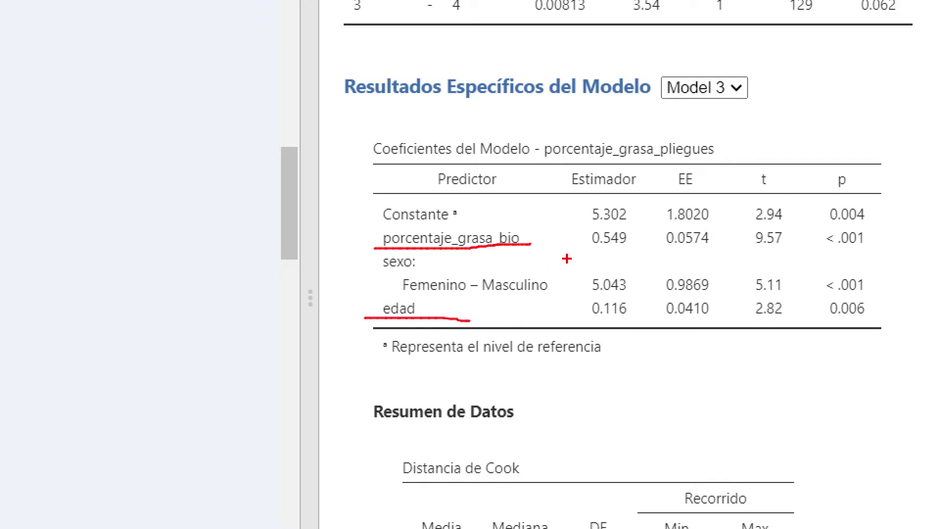
mouse_move(542, 254)
left_mouse_down()
mouse_move(541, 270)
mouse_move(570, 260)
left_mouse_up()
key("Escape")
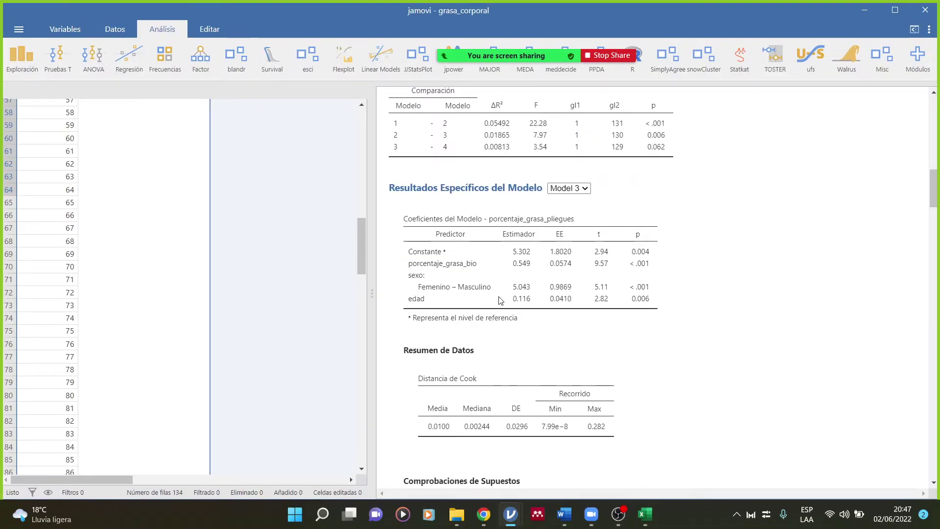
Box the t values of porcentaje_grasa_bio, Femenino – Masculino and edad in red, draw an arrow from Model 3 to the t column, and leave the annotation mode
key("ctrl+1")
left_click(651, 308)
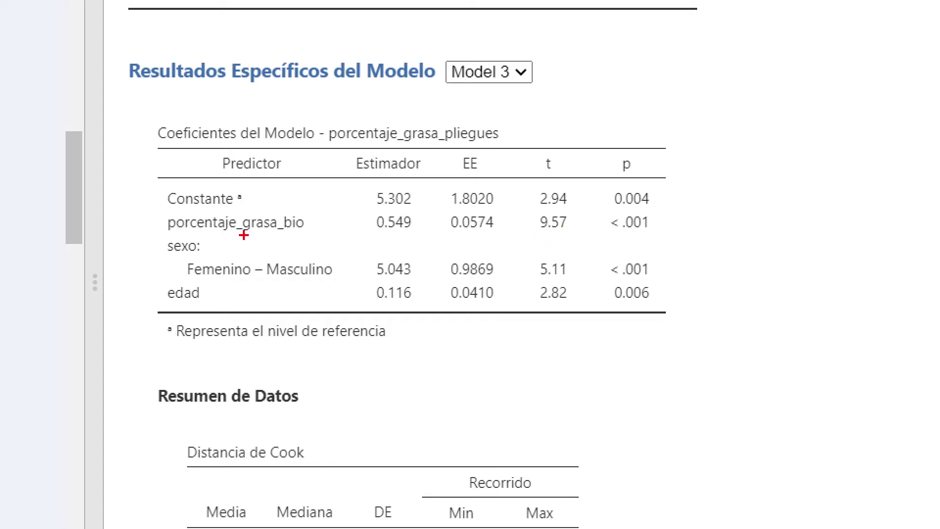
mouse_move(524, 234)
left_mouse_down()
mouse_move(603, 234)
mouse_move(585, 206)
mouse_move(525, 219)
left_mouse_up()
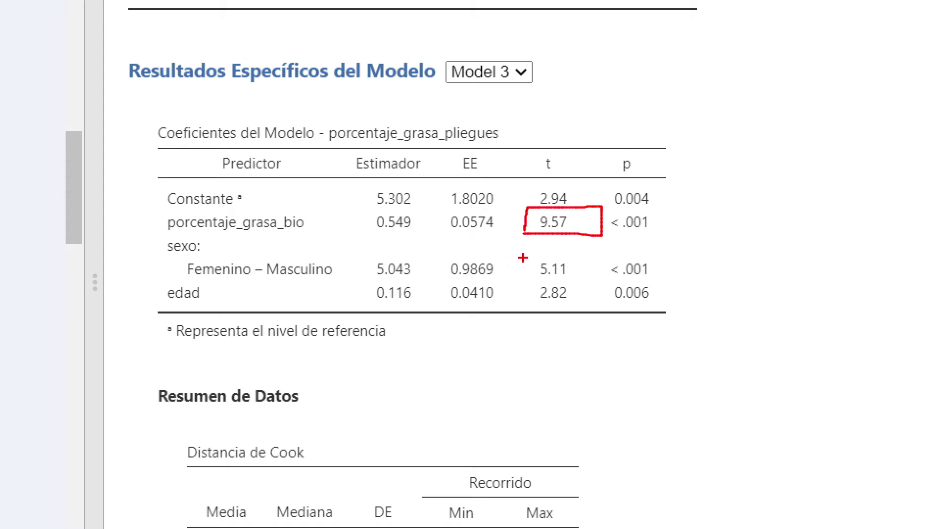
mouse_move(520, 252)
left_mouse_down()
mouse_move(576, 286)
mouse_move(596, 245)
mouse_move(516, 248)
left_mouse_up()
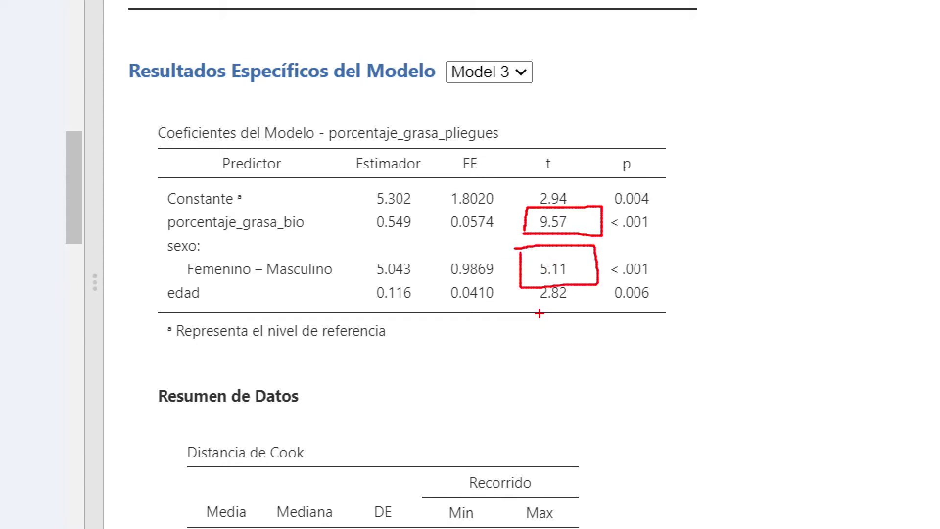
mouse_move(531, 289)
left_mouse_down()
mouse_move(569, 321)
mouse_move(596, 286)
left_mouse_up()
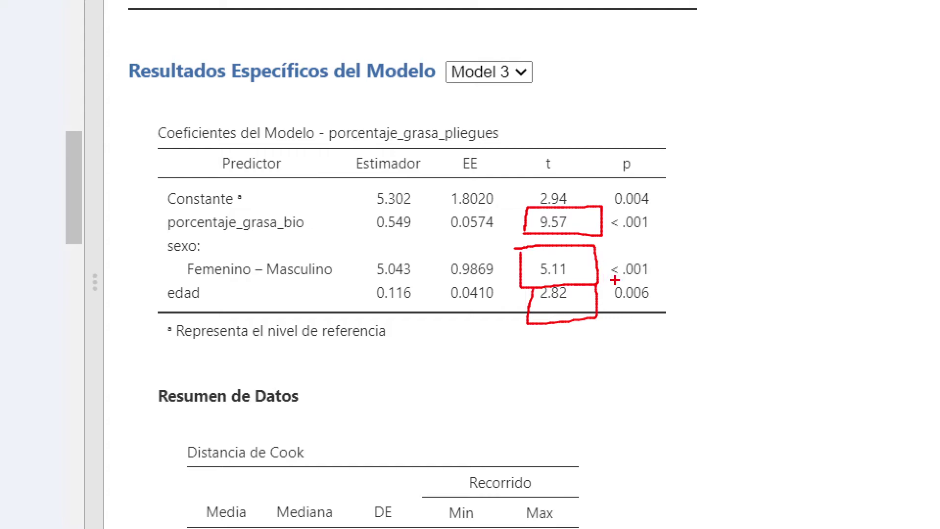
mouse_move(522, 80)
left_mouse_down()
mouse_move(535, 152)
mouse_move(550, 127)
mouse_move(528, 154)
left_mouse_up()
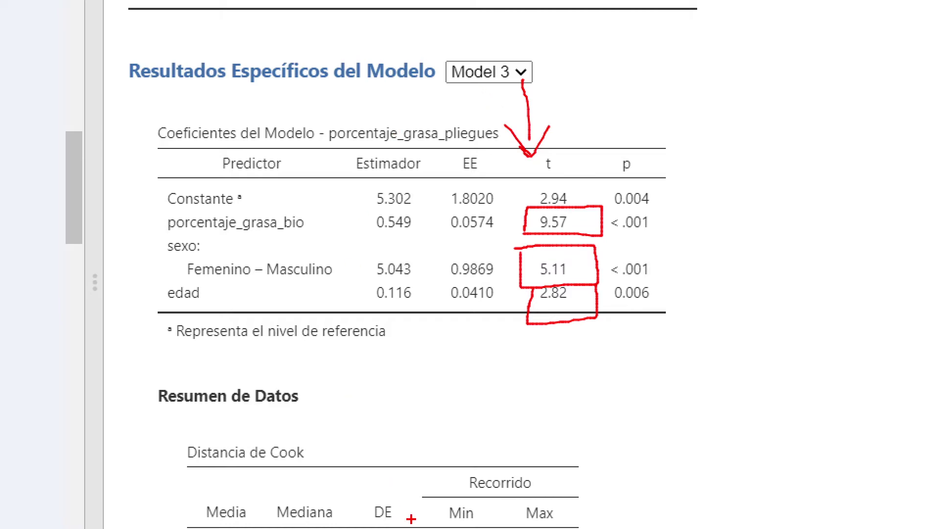
key("Escape")
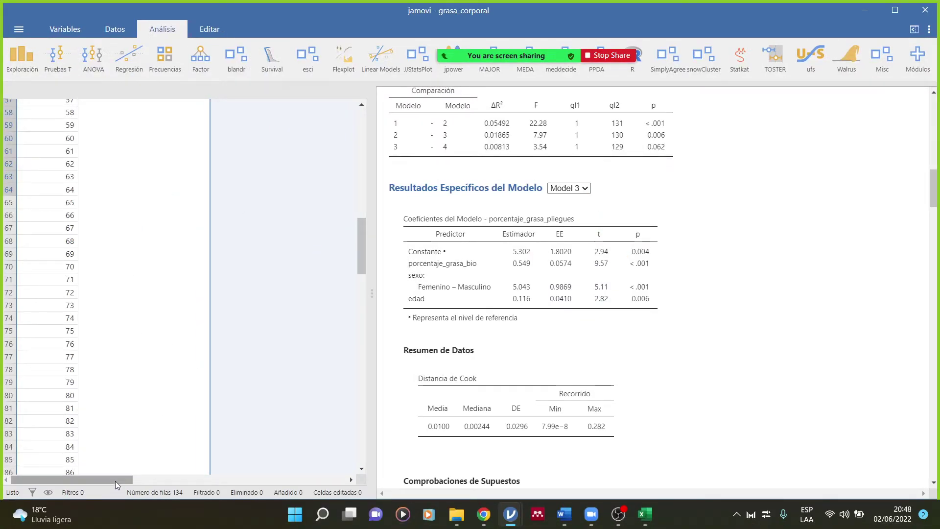
Open the data variable setup of sexo and examine the codes assigned to its Femenino and Masculino levels
left_click_drag(116, 481, 171, 436)
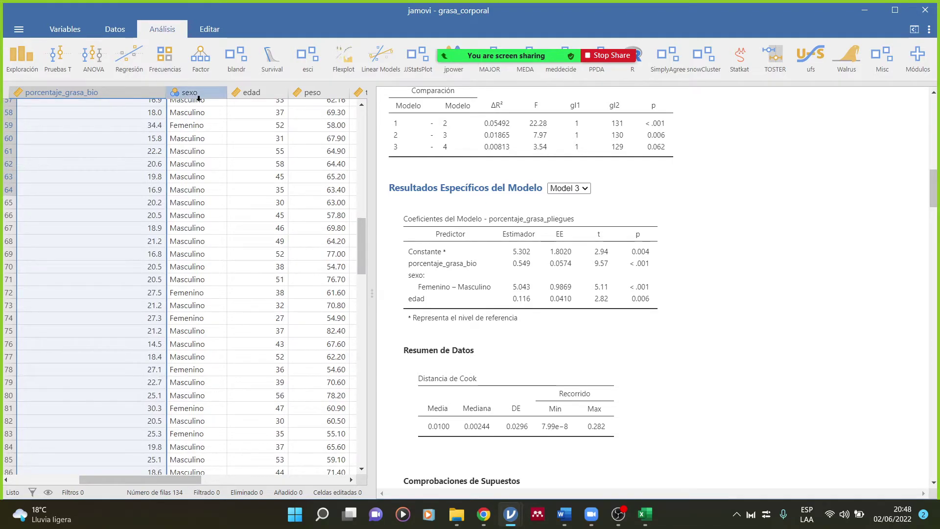
double_click(198, 93)
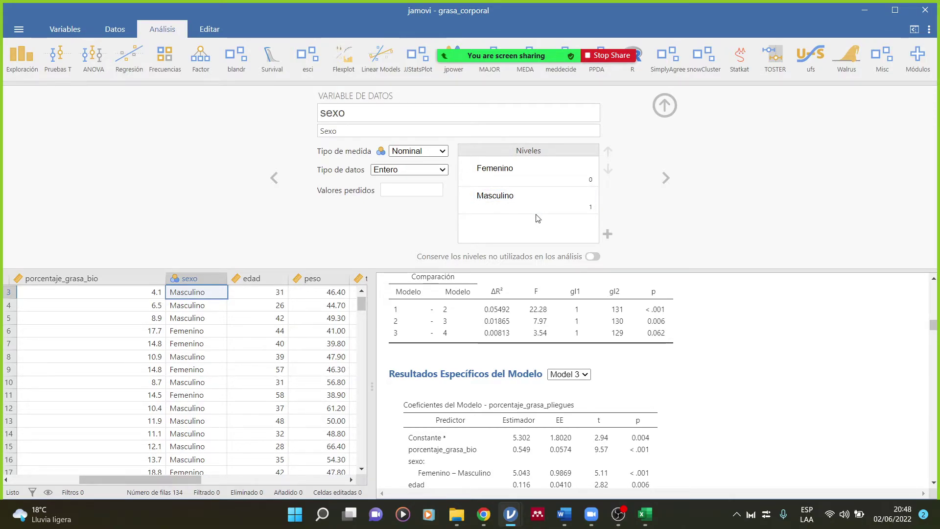
left_click(532, 170)
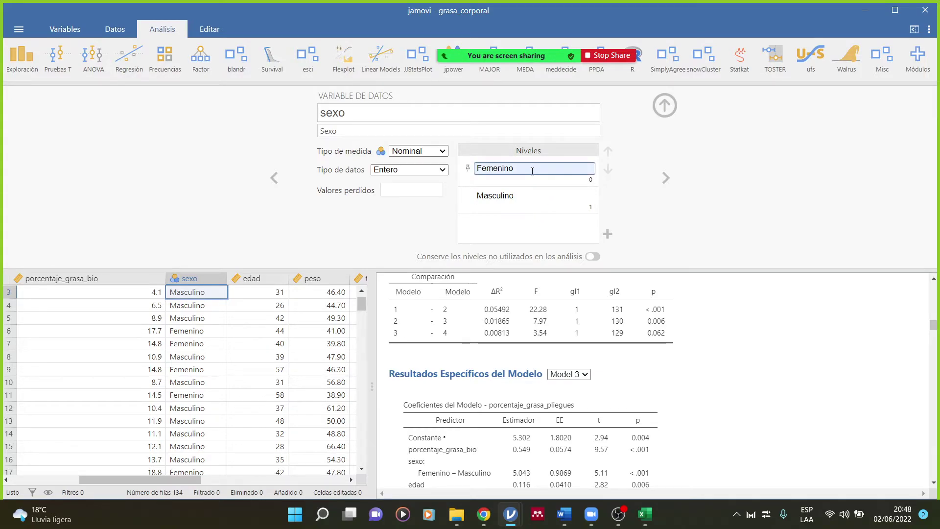
key("Return")
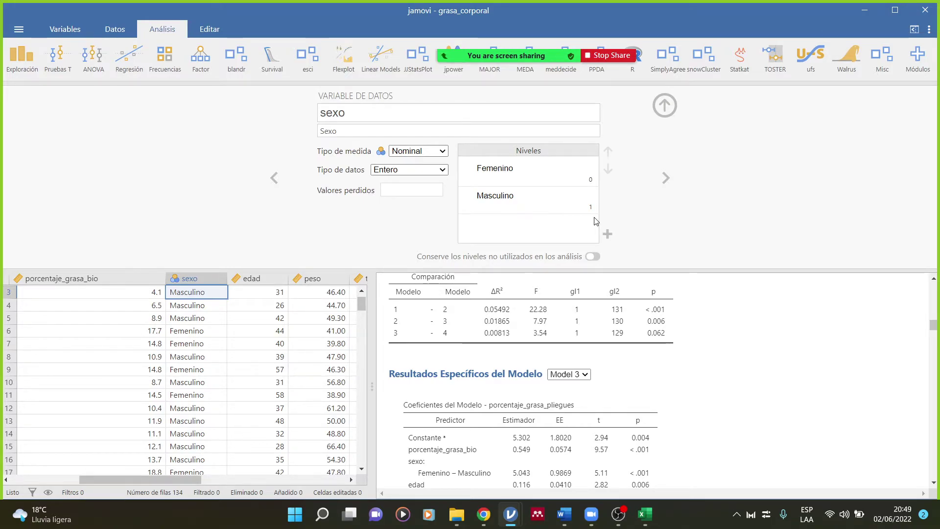
Handwrite the start of the regression equation, Y = 5.3 + 0.549 B, in red below the coefficients table
scroll(735, 448, "down", 3)
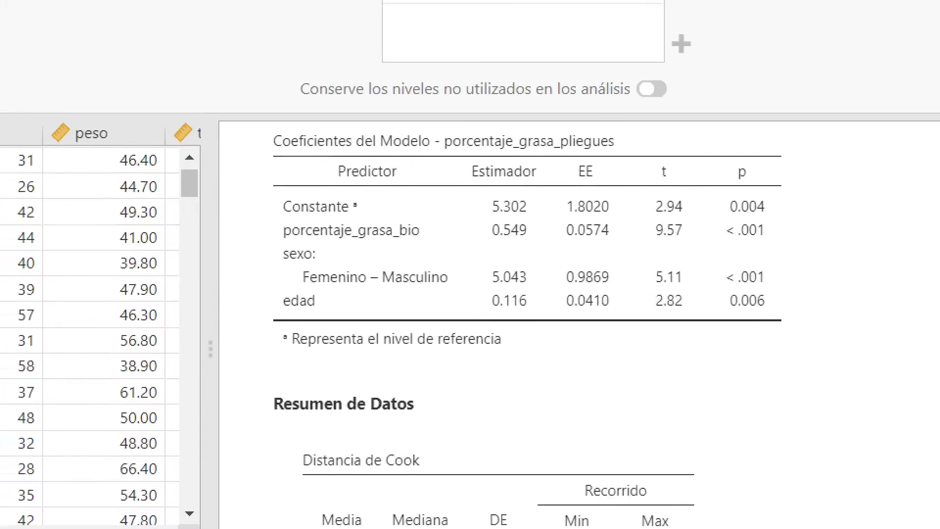
left_click_drag(445, 389, 454, 394)
left_click_drag(384, 367, 394, 376)
left_click_drag(401, 343, 392, 407)
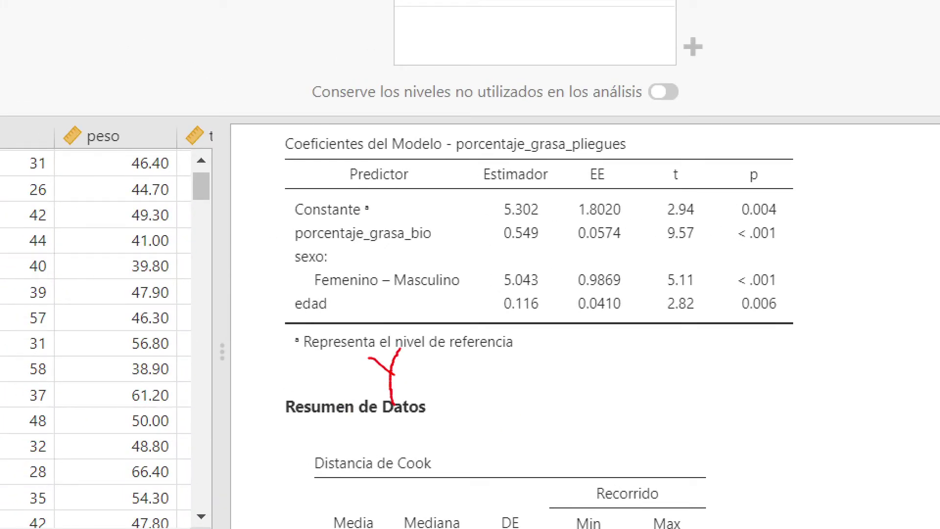
left_click_drag(374, 343, 414, 335)
mouse_move(428, 367)
left_mouse_down()
mouse_move(450, 365)
mouse_move(517, 407)
left_mouse_up()
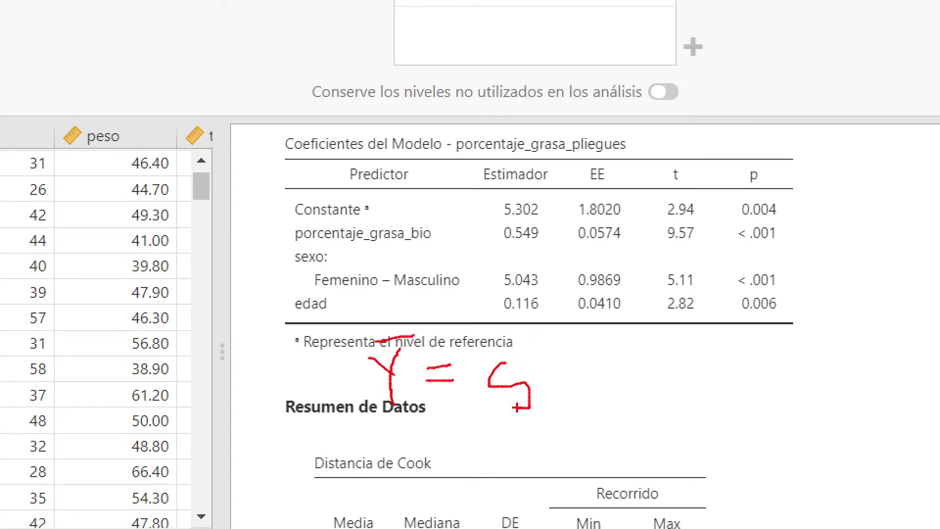
mouse_move(553, 380)
left_mouse_down()
mouse_move(575, 369)
mouse_move(562, 405)
left_mouse_up()
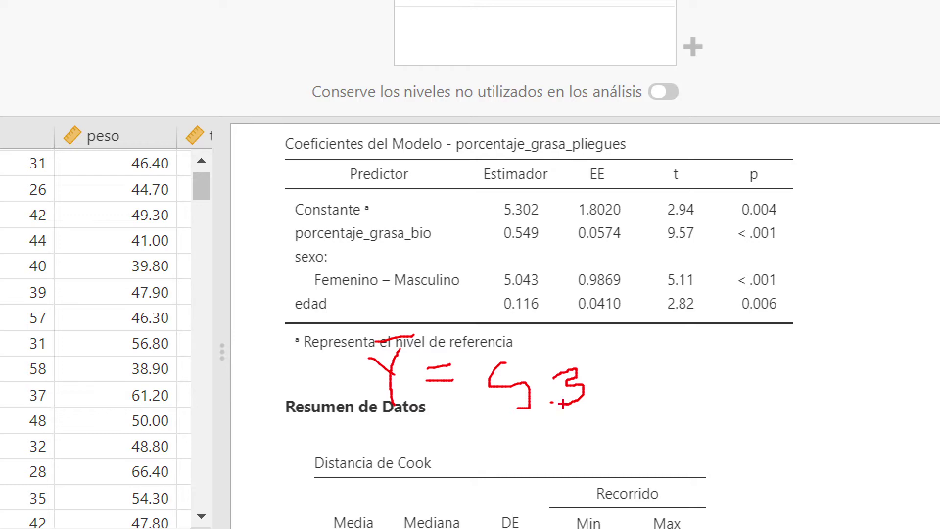
mouse_move(603, 372)
left_mouse_down()
mouse_move(606, 399)
mouse_move(608, 382)
left_mouse_up()
mouse_move(657, 362)
left_mouse_down()
mouse_move(647, 397)
mouse_move(659, 364)
mouse_move(686, 400)
mouse_move(708, 367)
mouse_move(713, 399)
left_mouse_up()
mouse_move(729, 368)
left_mouse_down()
mouse_move(720, 379)
mouse_move(734, 402)
left_mouse_up()
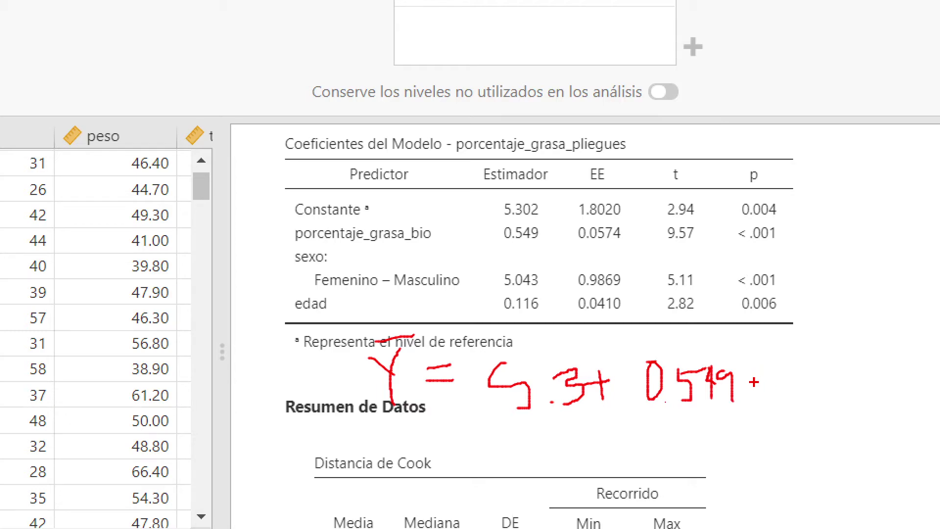
left_click_drag(751, 369, 763, 415)
mouse_move(763, 372)
left_mouse_down()
mouse_move(765, 399)
mouse_move(751, 417)
left_mouse_up()
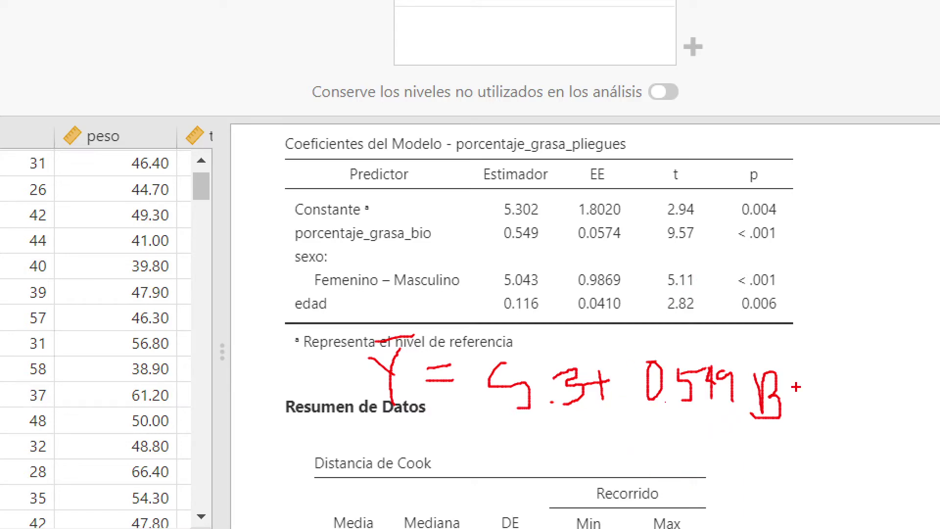
Add the sexo term 5.043(s) to the handwritten equation, scribbling over the plus sign and putting a minus sign before the term
mouse_move(834, 379)
left_mouse_down()
mouse_move(832, 430)
mouse_move(861, 401)
left_mouse_up()
mouse_move(560, 439)
left_mouse_down()
mouse_move(610, 453)
mouse_move(571, 468)
mouse_move(586, 440)
left_mouse_up()
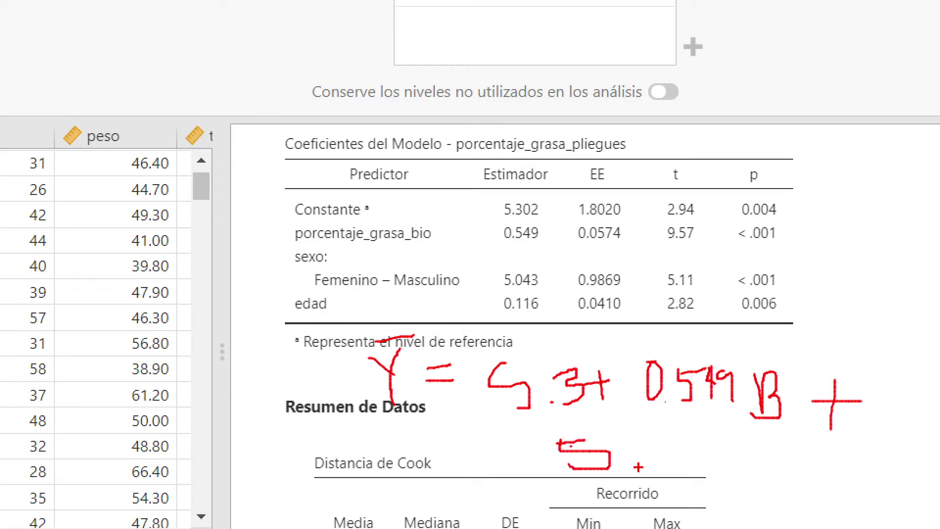
left_click(620, 462)
mouse_move(655, 430)
left_mouse_down()
mouse_move(641, 460)
mouse_move(656, 429)
mouse_move(691, 444)
mouse_move(688, 465)
left_mouse_up()
mouse_move(699, 433)
left_mouse_down()
mouse_move(730, 464)
mouse_move(750, 462)
left_mouse_up()
left_click_drag(775, 420, 798, 469)
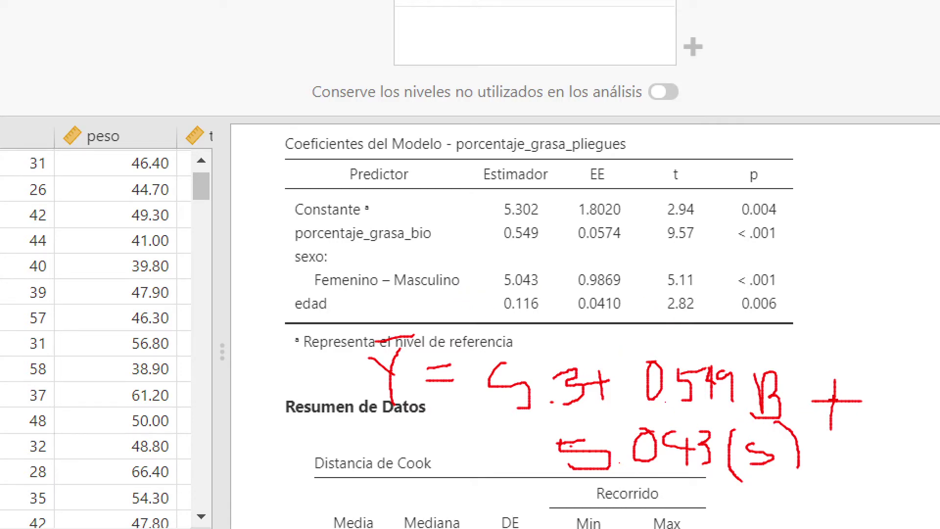
mouse_move(834, 390)
left_mouse_down()
mouse_move(832, 397)
mouse_move(861, 405)
left_mouse_up()
left_click_drag(512, 460, 549, 461)
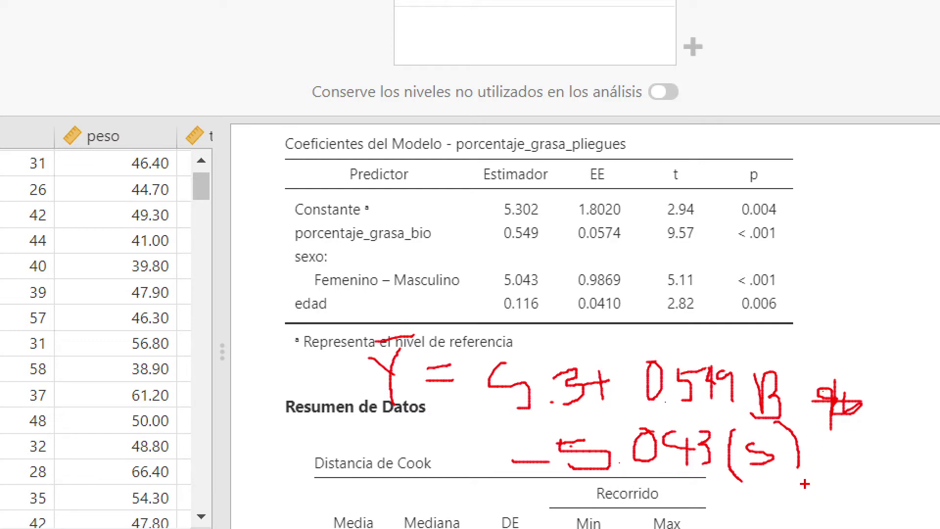
Append the edad term + 0.11(e) to the handwritten equation, underline the sexo term, and leave the annotation mode
mouse_move(821, 440)
left_mouse_down()
mouse_move(832, 482)
mouse_move(855, 460)
left_mouse_up()
mouse_move(740, 494)
left_mouse_down()
mouse_move(735, 524)
mouse_move(750, 508)
left_mouse_up()
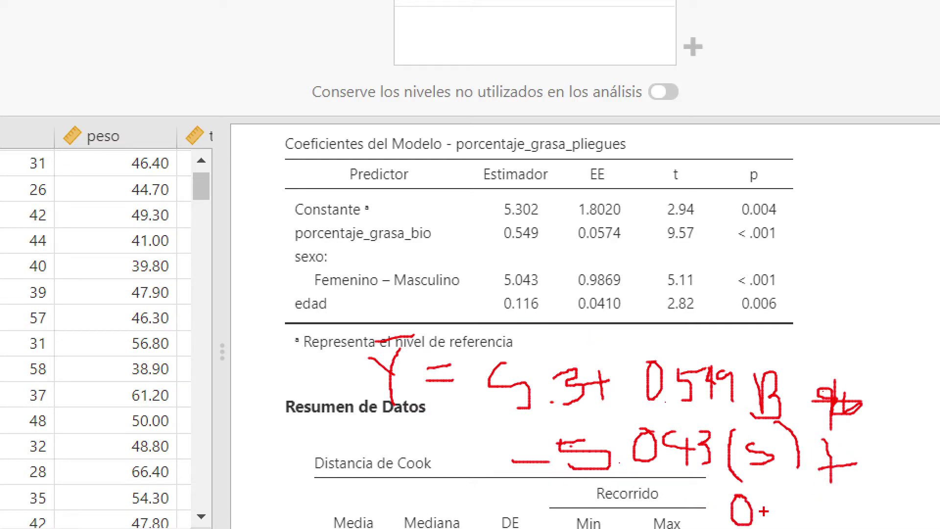
left_click_drag(797, 485, 798, 513)
left_click_drag(829, 490, 855, 516)
mouse_move(813, 471)
left_mouse_down()
mouse_move(808, 528)
mouse_move(821, 528)
left_mouse_up()
left_click_drag(859, 482, 879, 503)
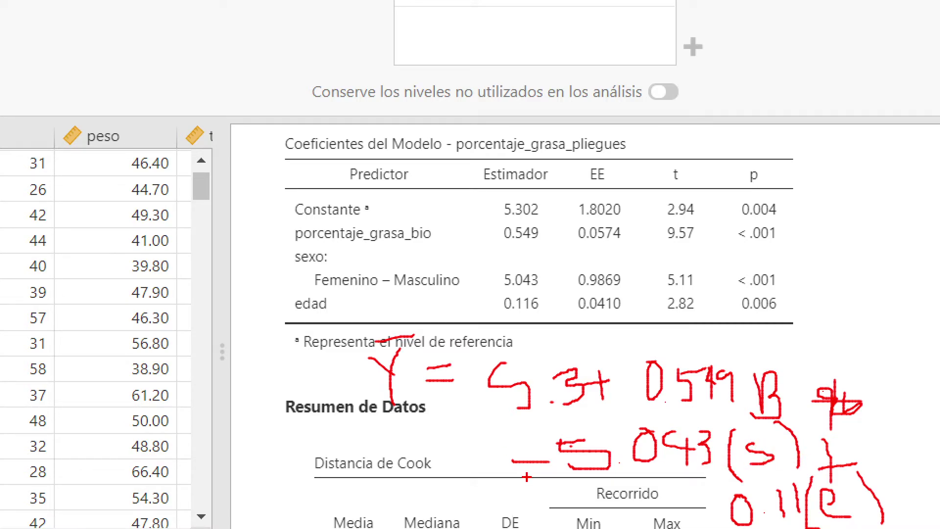
mouse_move(528, 478)
left_mouse_down()
mouse_move(684, 487)
mouse_move(813, 445)
left_mouse_up()
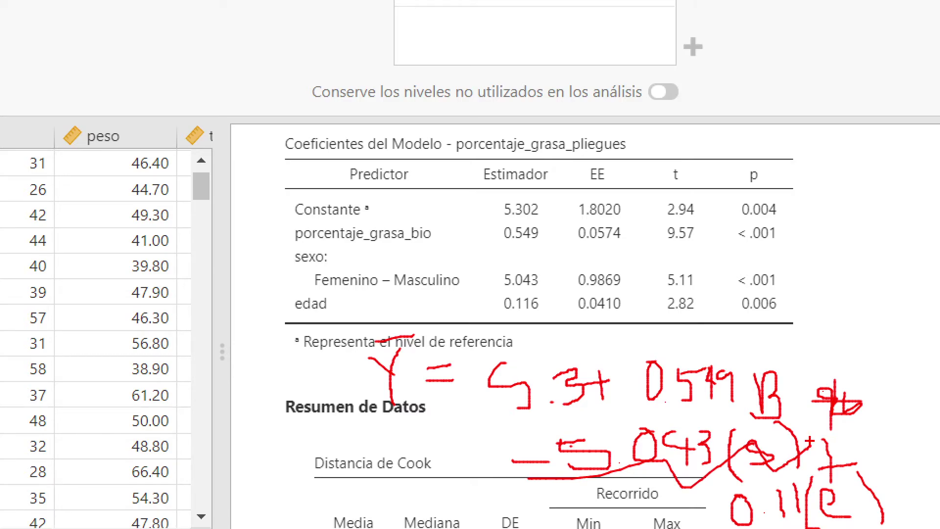
key("Escape")
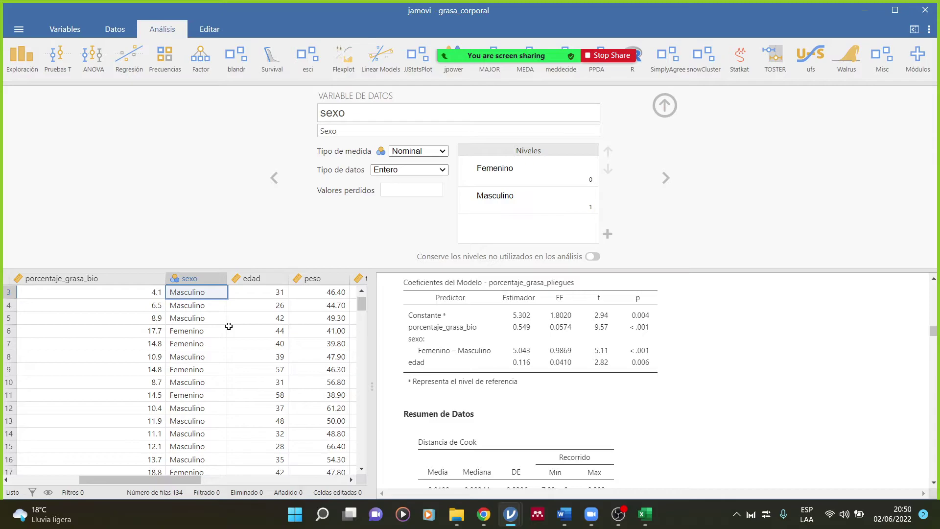
Review Model 3's Cook's distance, normality, heteroskedasticity, Durbin-Watson and collinearity tables
scroll(745, 411, "down", 2)
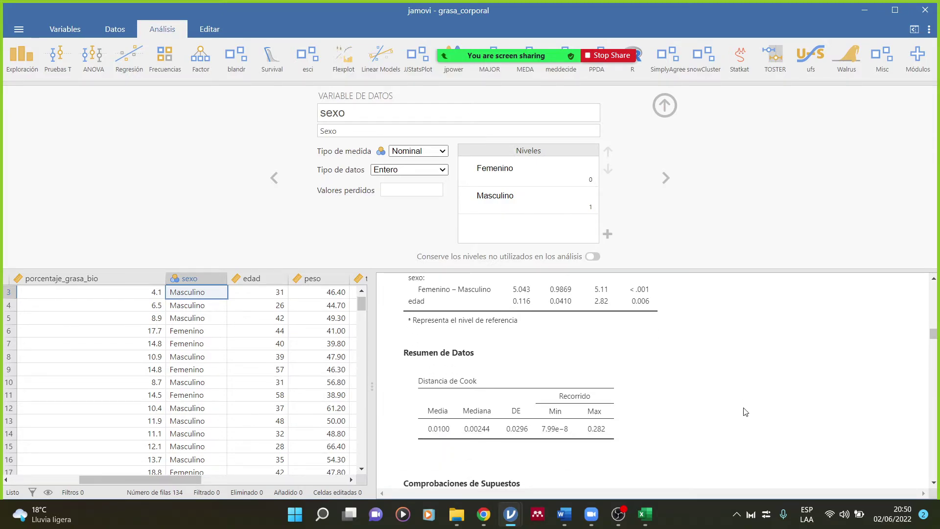
scroll(745, 412, "down", 4)
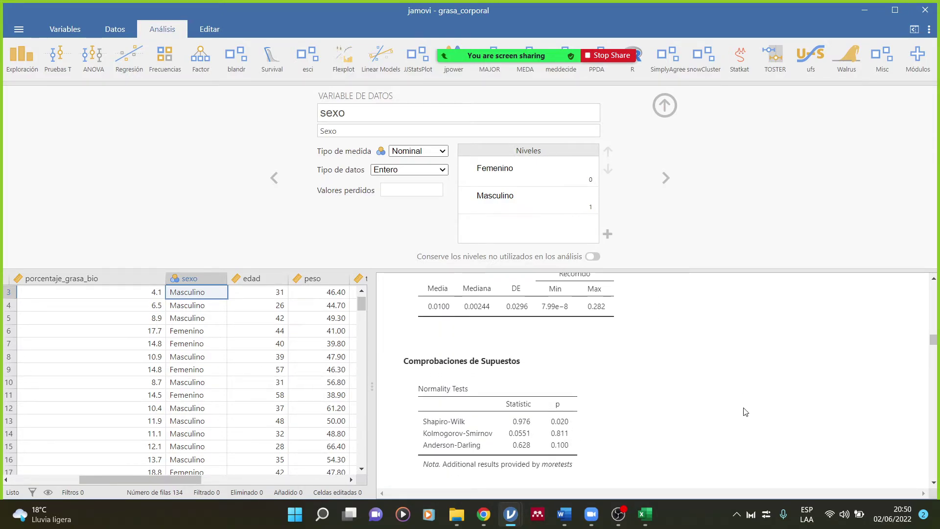
scroll(745, 411, "up", 2)
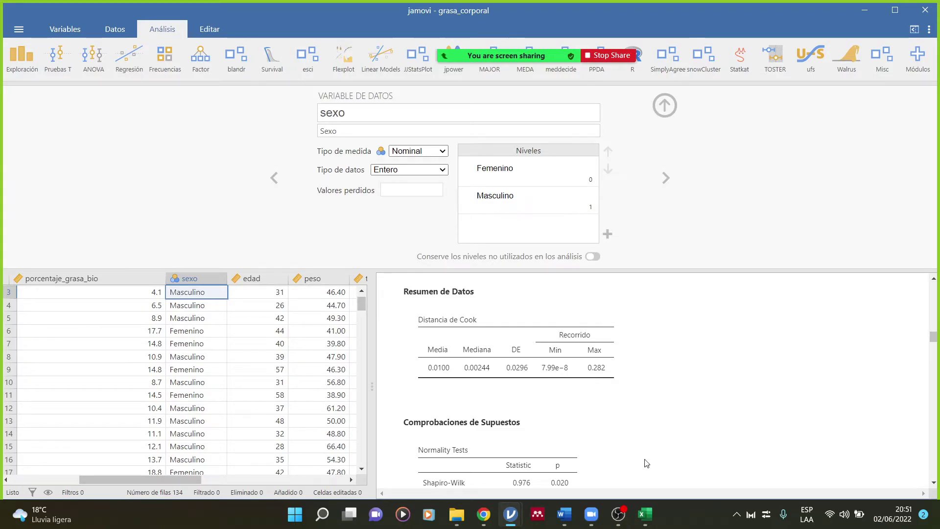
scroll(588, 352, "down", 10)
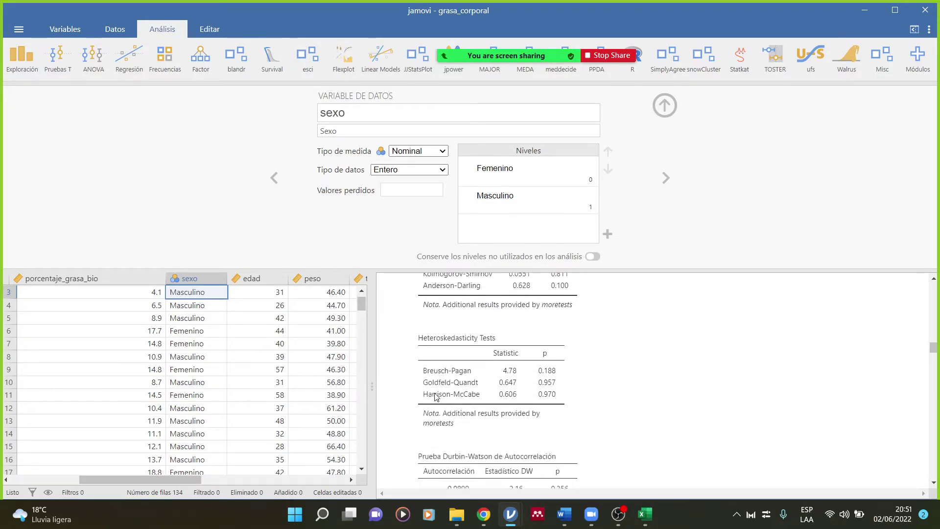
scroll(488, 392, "down", 6)
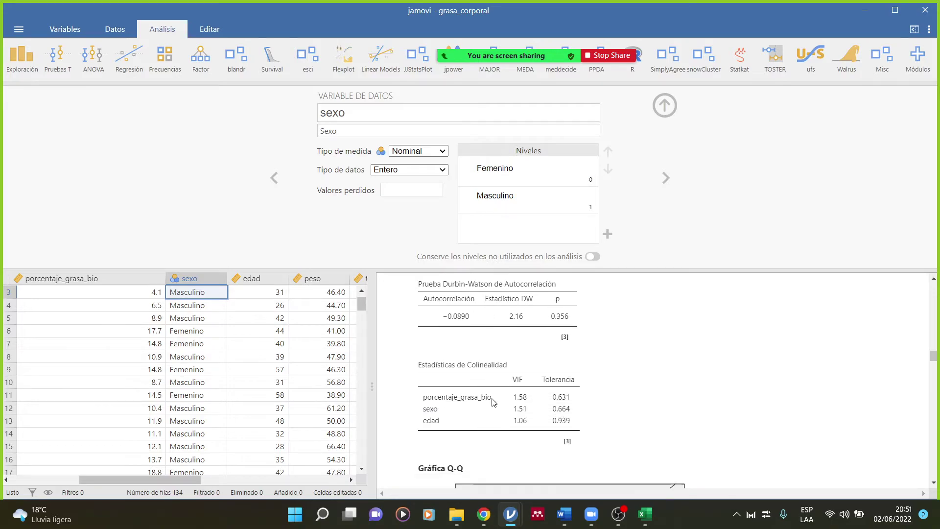
Review Model 3's Q-Q plot and residual plots, and return to its coefficients table
scroll(493, 403, "down", 12)
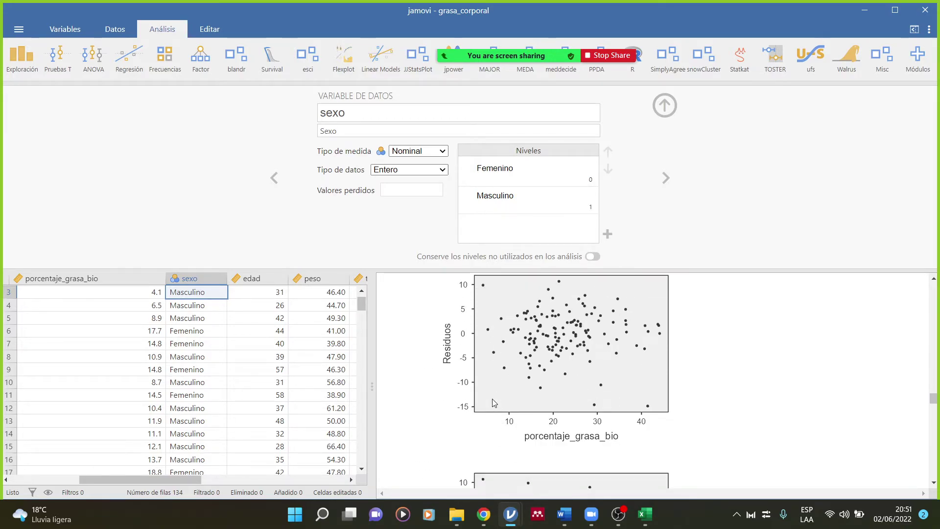
scroll(402, 382, "down", 5)
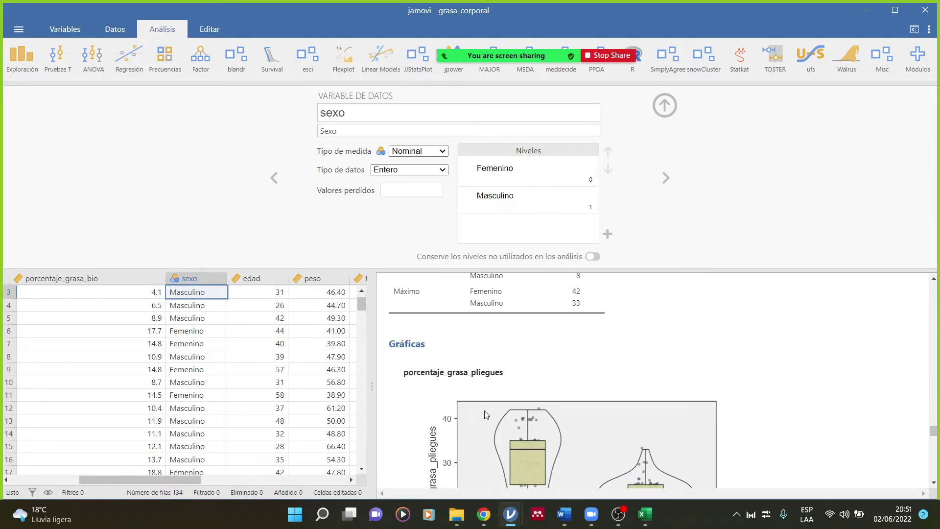
scroll(557, 349, "up", 8)
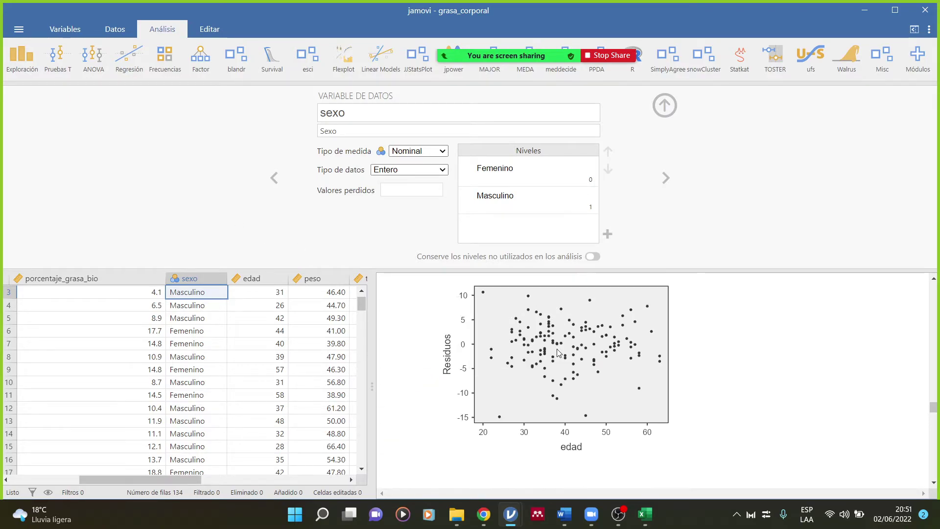
scroll(559, 352, "up", 10)
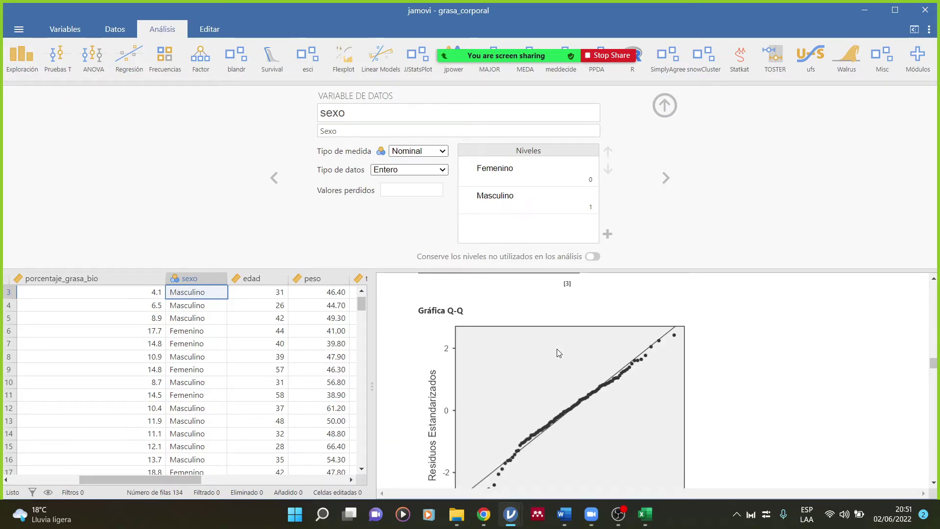
scroll(560, 352, "up", 4)
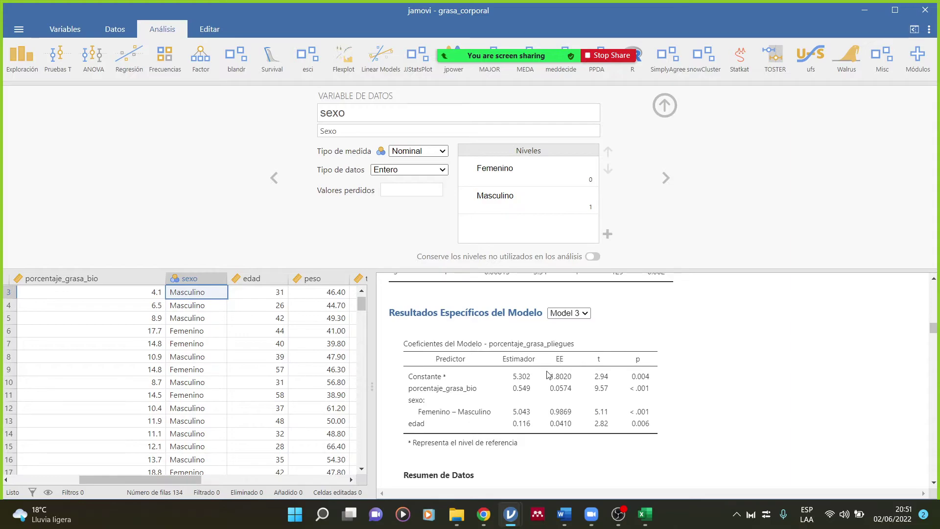
Reopen the linear regression's options and have its Cook's distance saved to the dataset
left_click(550, 375)
scroll(263, 377, "down", 10)
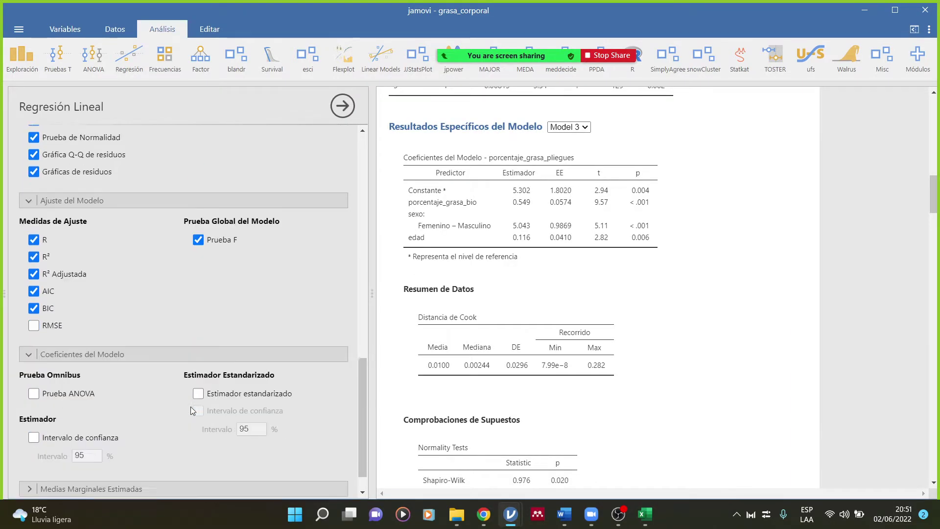
left_click(23, 484)
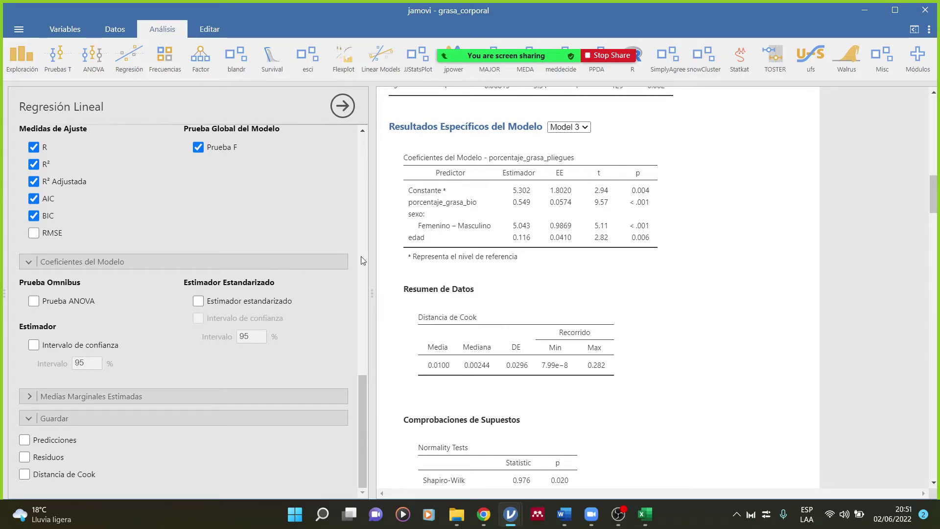
left_click(122, 29)
left_click(155, 27)
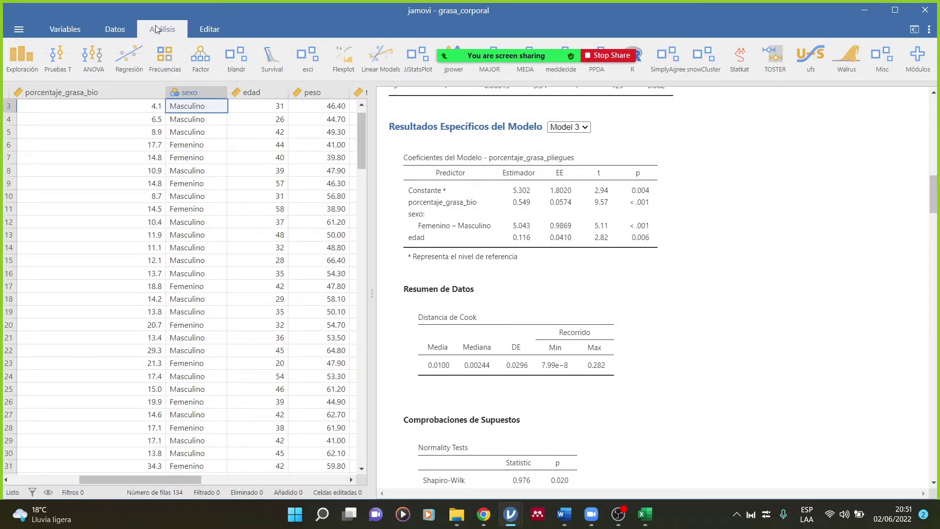
left_click(501, 149)
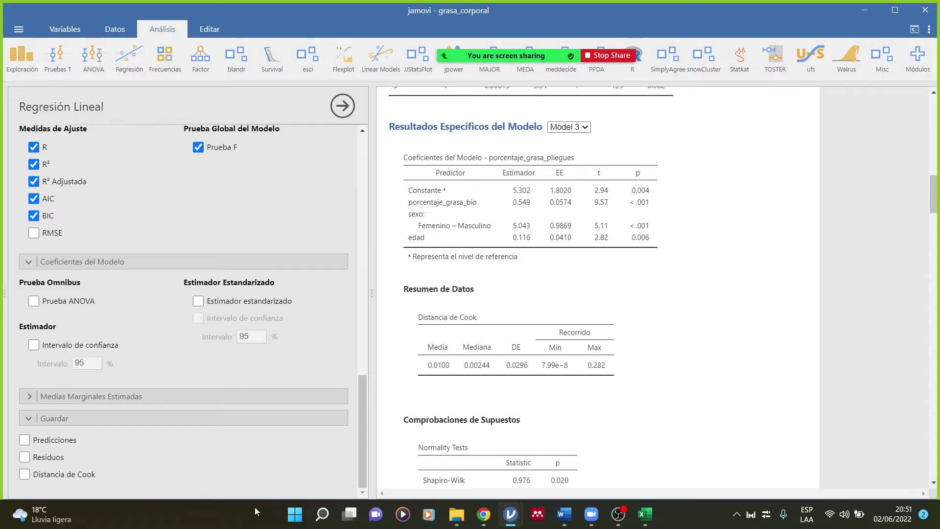
left_click(24, 474)
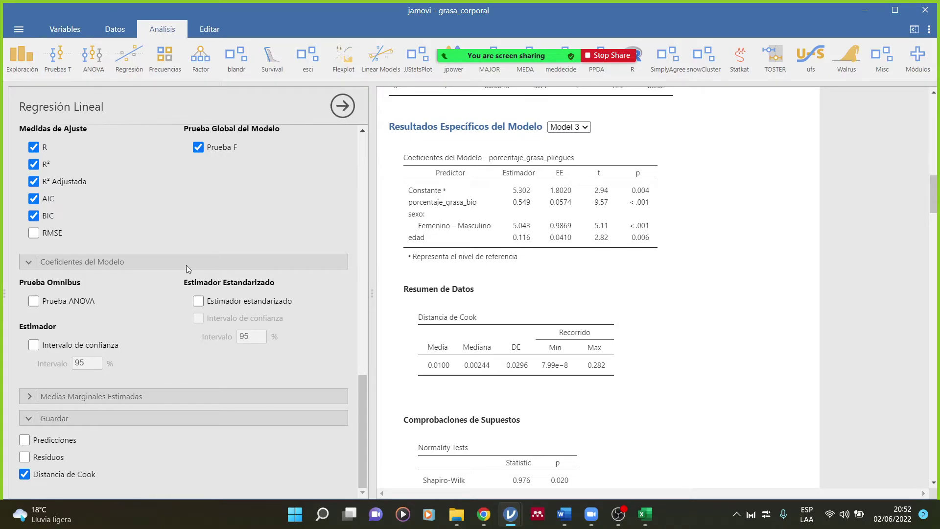
Widen the Distancia de Cook 1, 2 and 3 columns in the data sheet to fit their full names
left_click(120, 29)
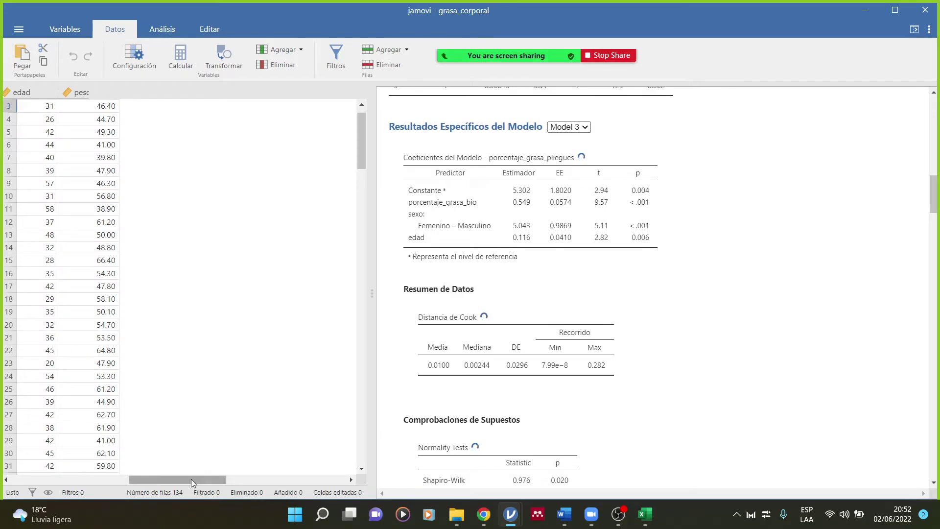
left_click_drag(190, 481, 246, 475)
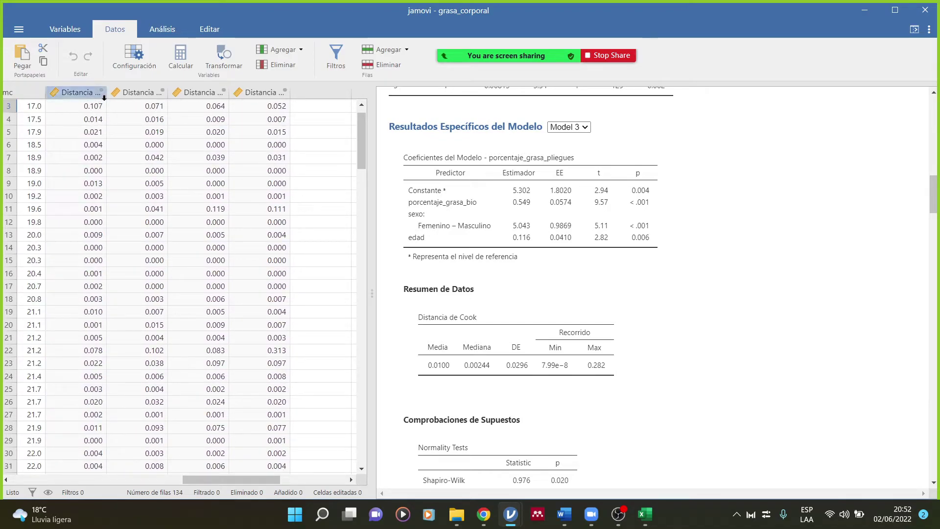
left_click_drag(105, 94, 168, 94)
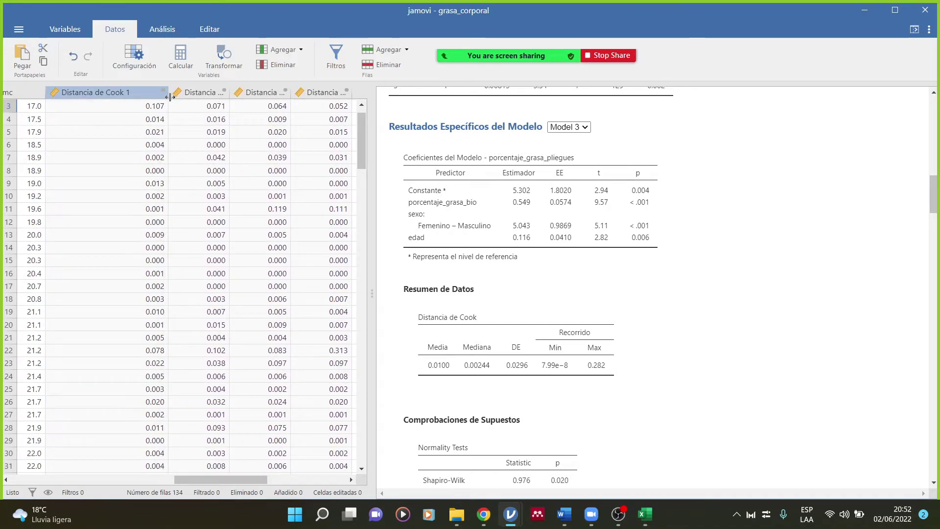
left_click_drag(229, 94, 279, 95)
left_click_drag(232, 479, 256, 457)
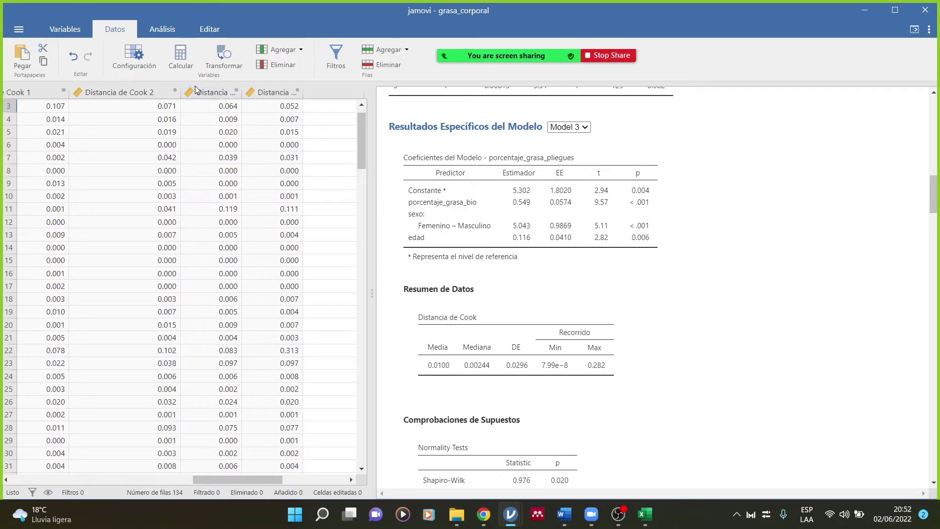
left_click_drag(243, 96, 317, 97)
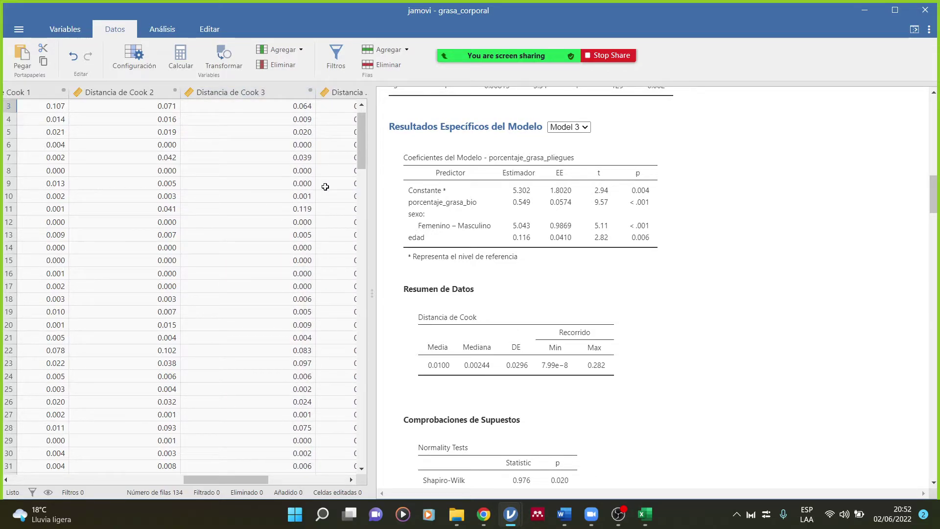
Examine the saved Cook's distances across all data rows, checking row 130 and the fourth distance column
scroll(309, 244, "down", 3)
scroll(312, 244, "down", 11)
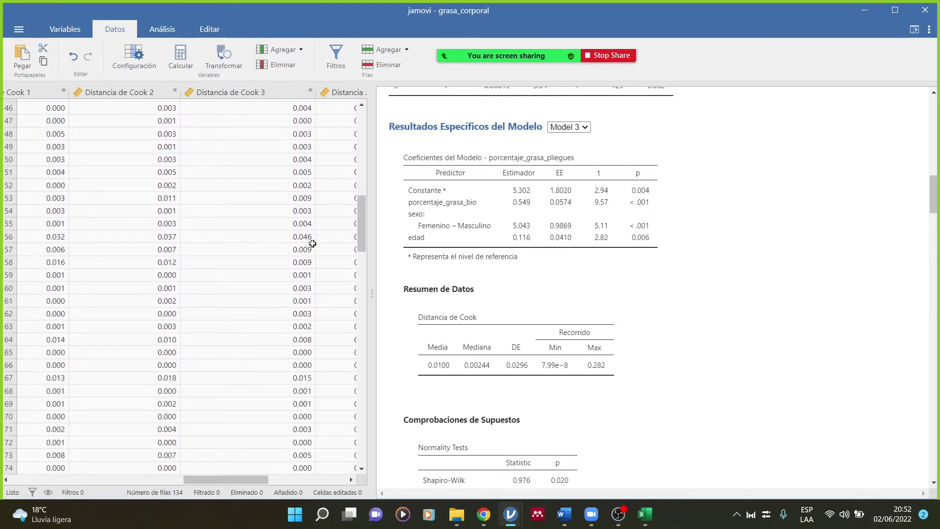
scroll(313, 243, "down", 6)
scroll(312, 243, "down", 15)
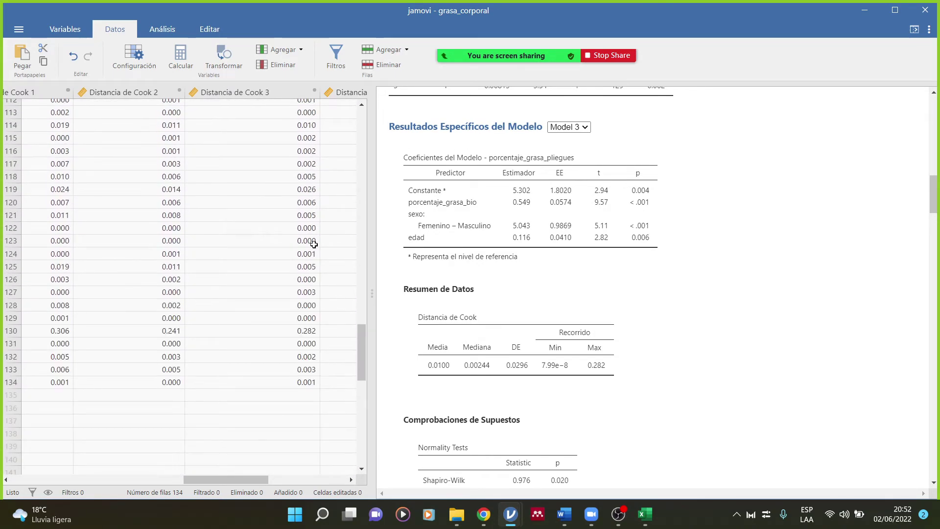
left_click(304, 331)
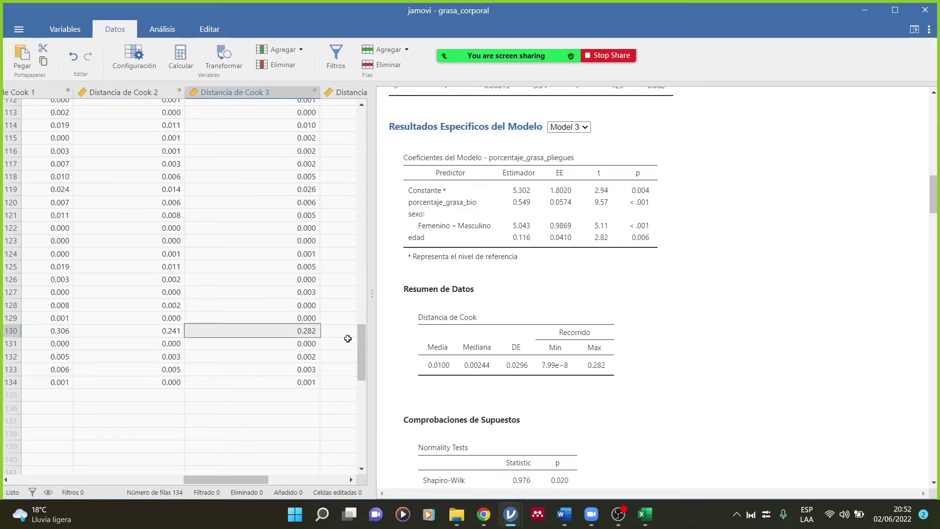
mouse_move(227, 479)
left_mouse_down()
mouse_move(36, 480)
mouse_move(196, 471)
mouse_move(245, 479)
left_mouse_up()
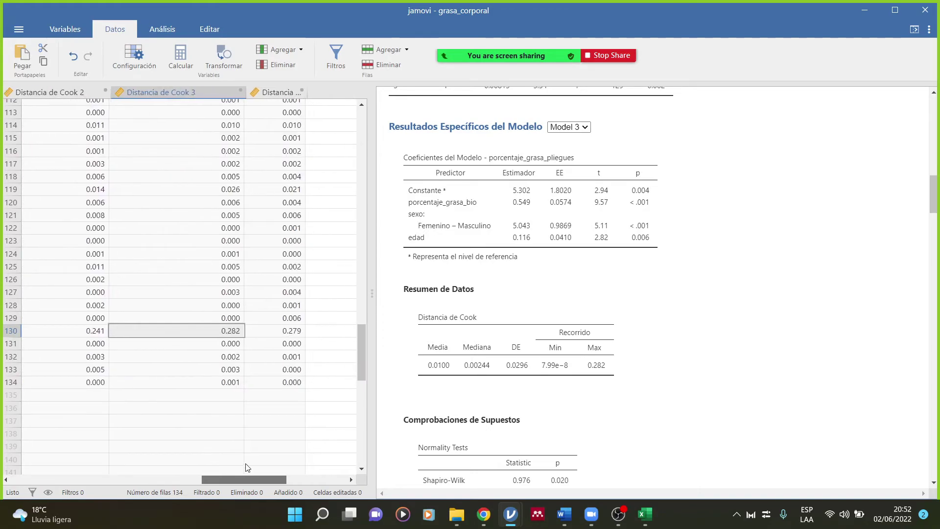
scroll(221, 383, "up", 20)
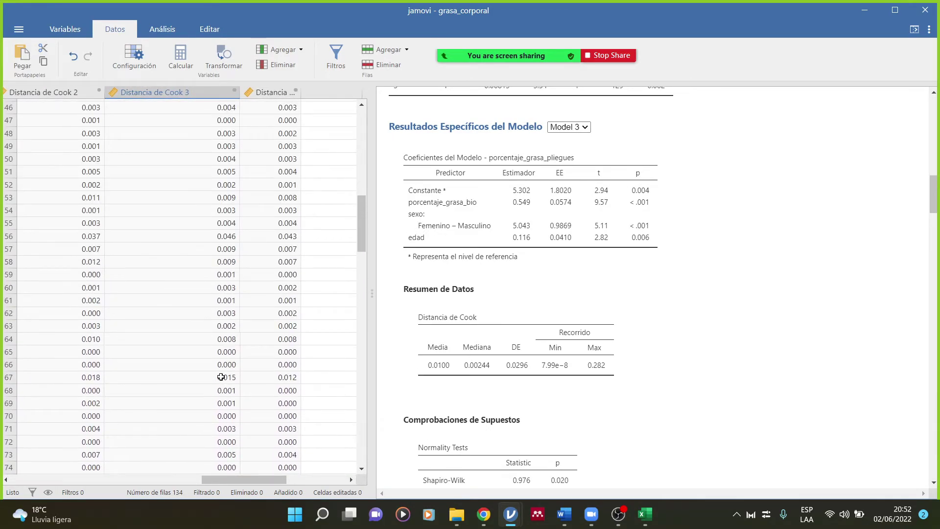
scroll(221, 376, "up", 7)
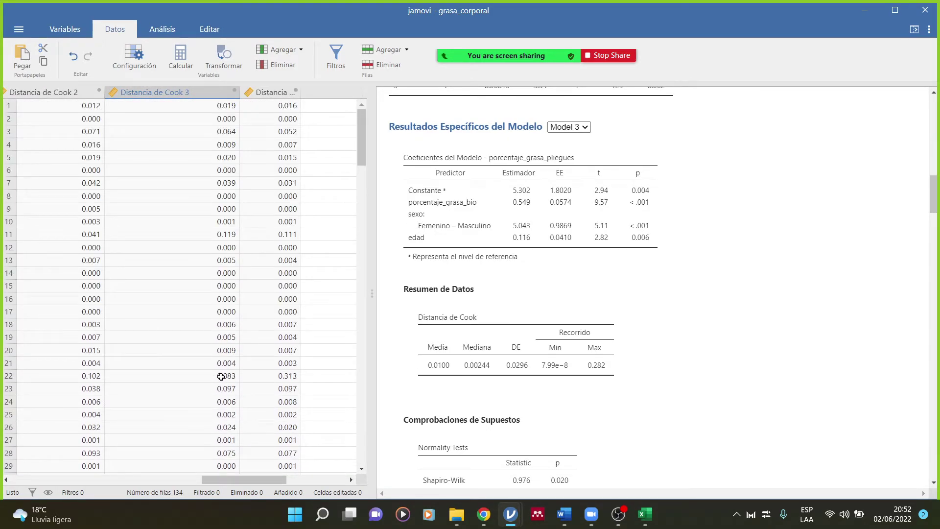
Turn off saving Cook's distance in the linear regression's options
left_click(528, 201)
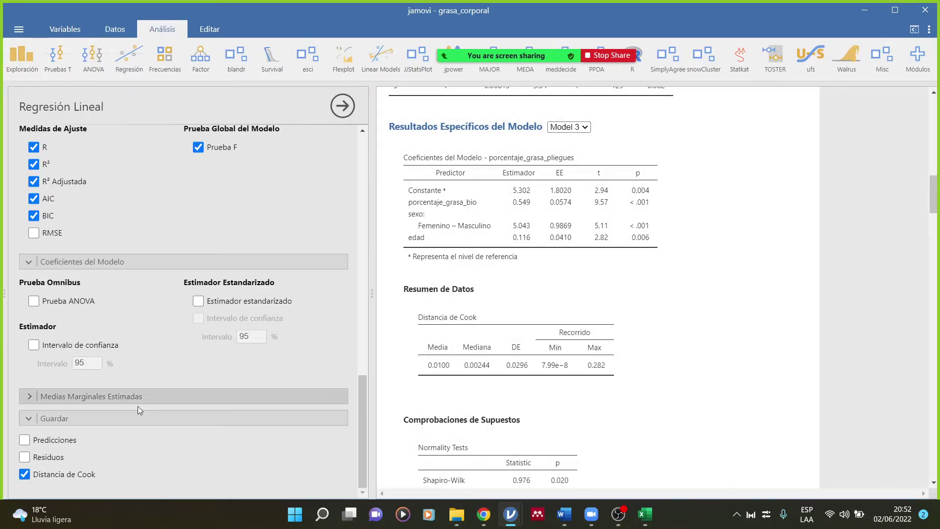
left_click(25, 474)
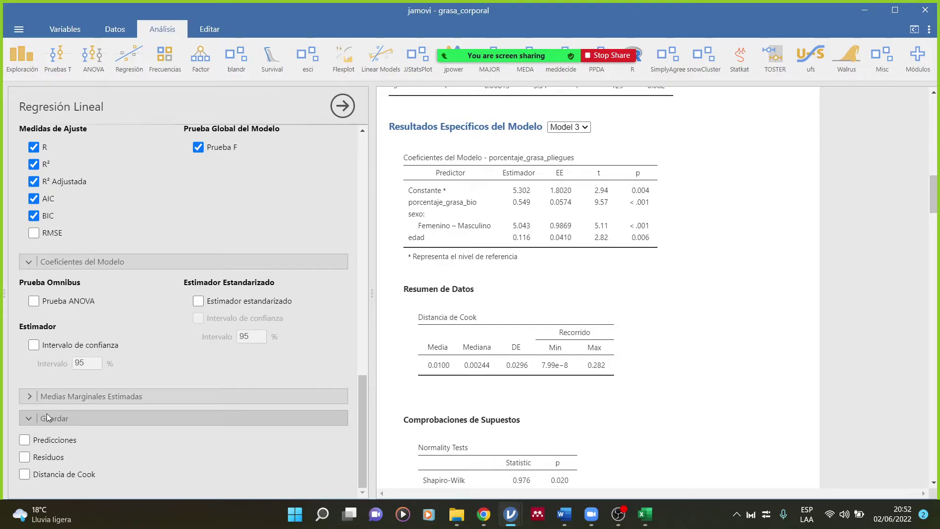
Expand the estimated marginal means options, review the regression's settings from there up to its variable assignments, and widen the data area
left_click(30, 396)
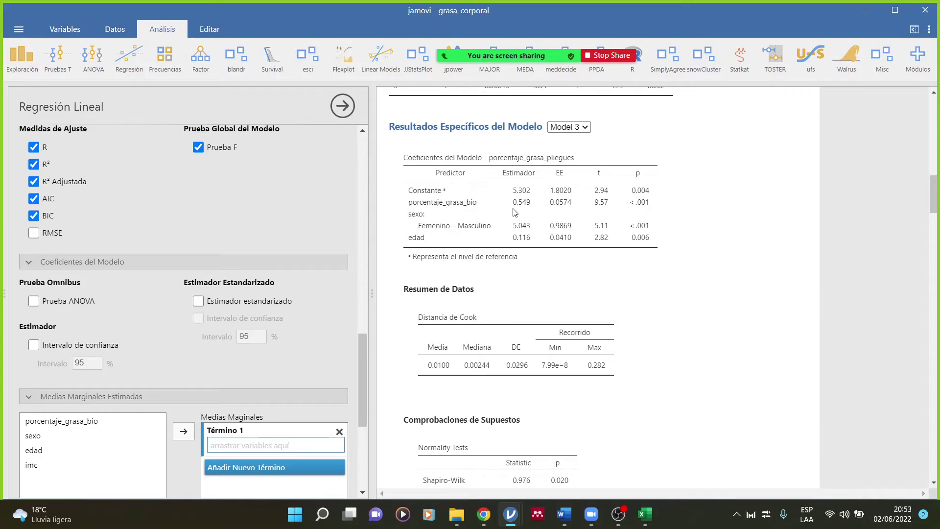
scroll(249, 325, "down", 1)
scroll(249, 325, "down", 2)
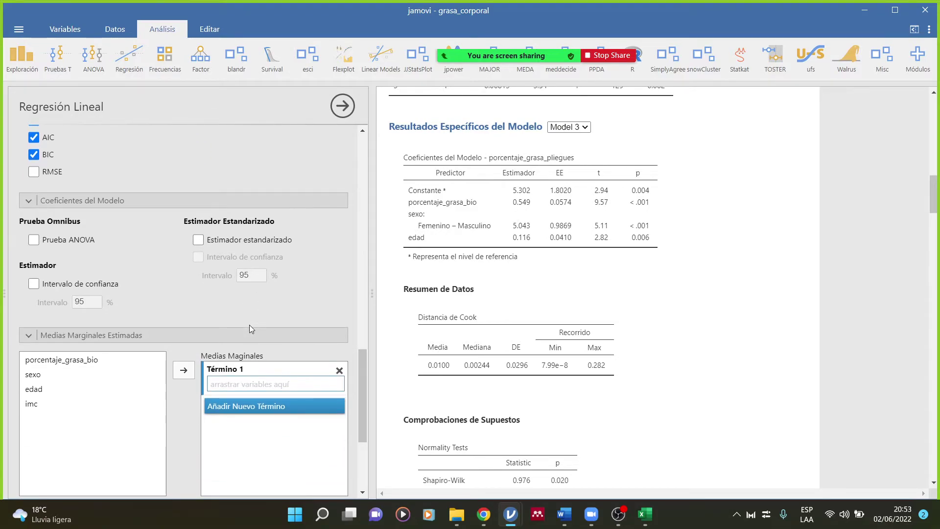
scroll(255, 314, "down", 3)
scroll(258, 314, "down", 1)
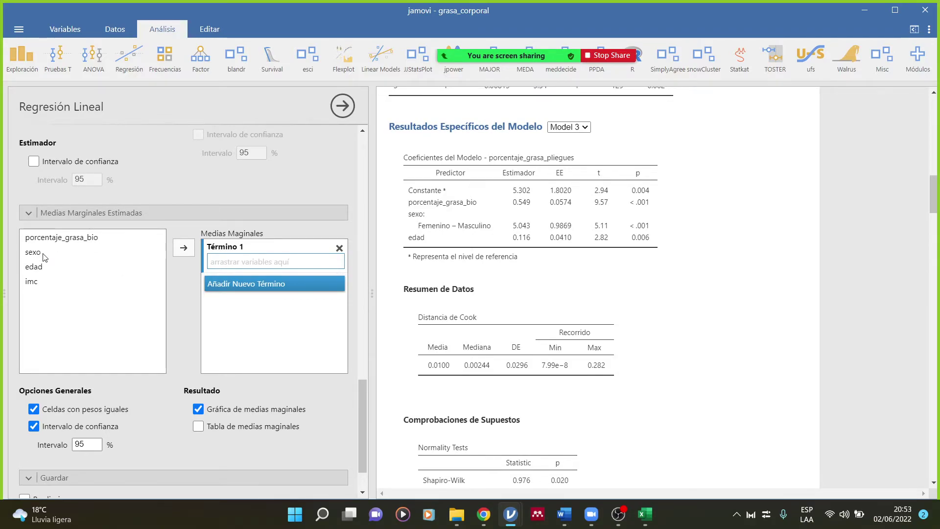
scroll(45, 258, "down", 4)
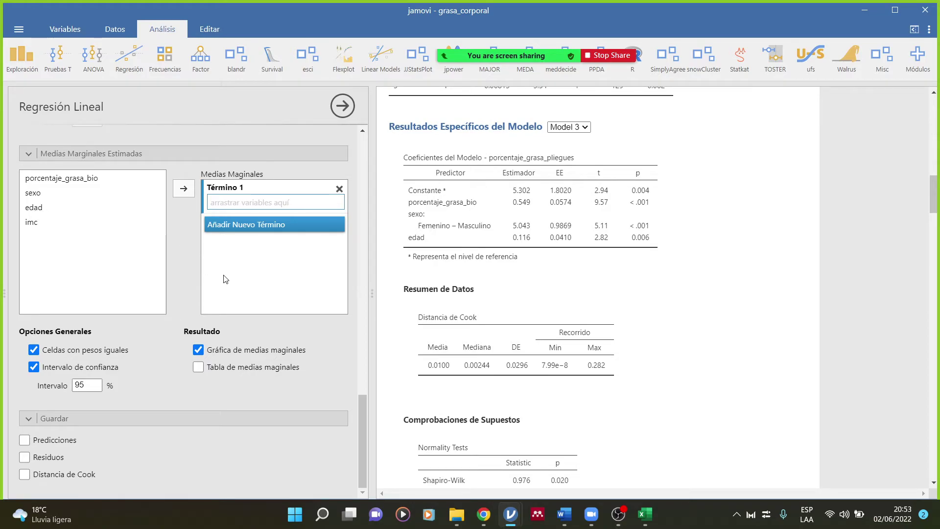
scroll(228, 278, "up", 10)
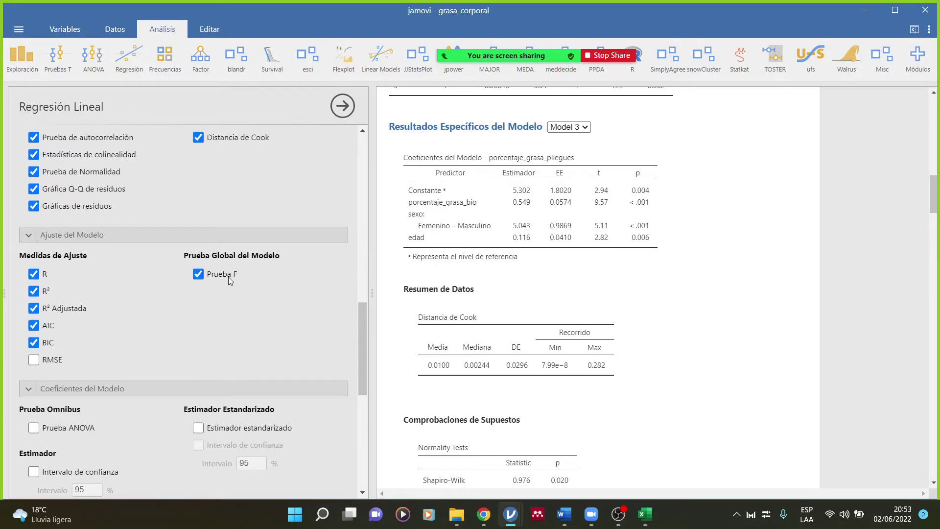
scroll(229, 281, "up", 8)
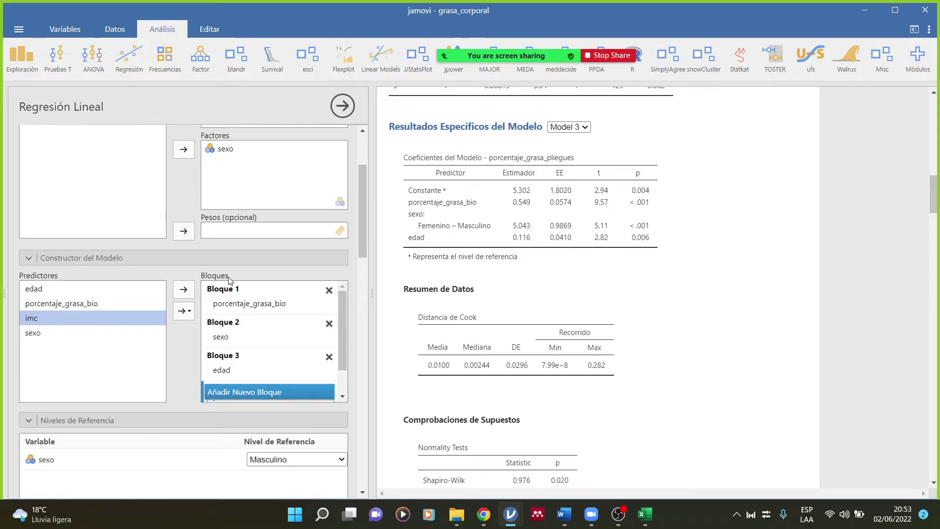
scroll(230, 280, "up", 2)
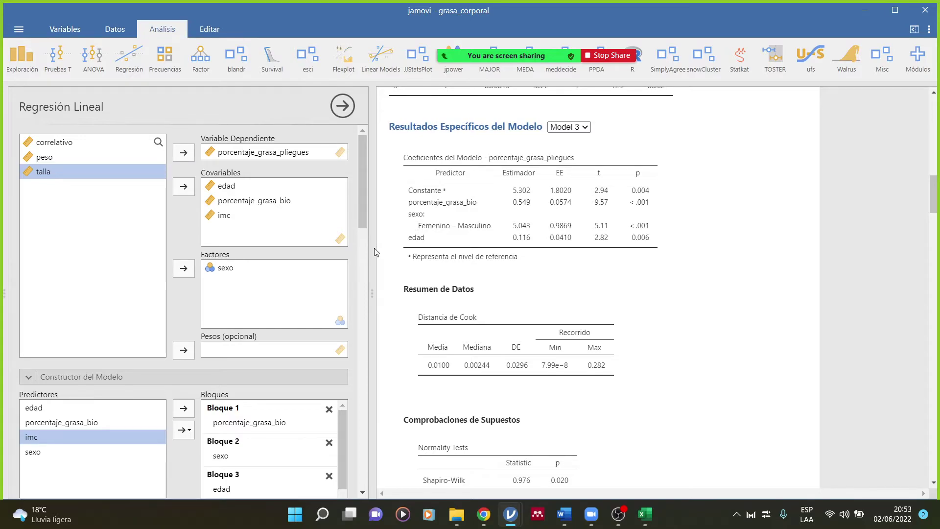
left_click_drag(374, 252, 547, 260)
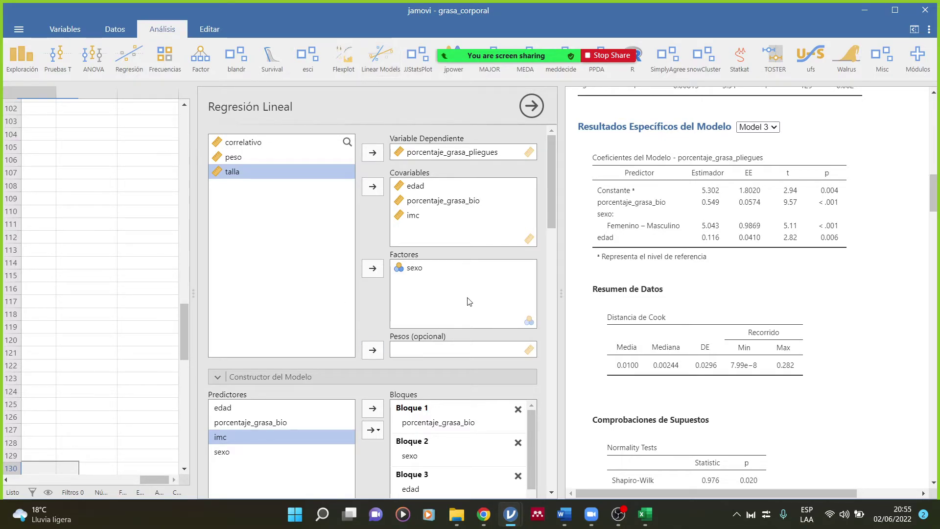
Switch to the Excel workbook, maximized, and enter the heading Sexo in G8 with categories F in G9 and M in H9
left_click(645, 516)
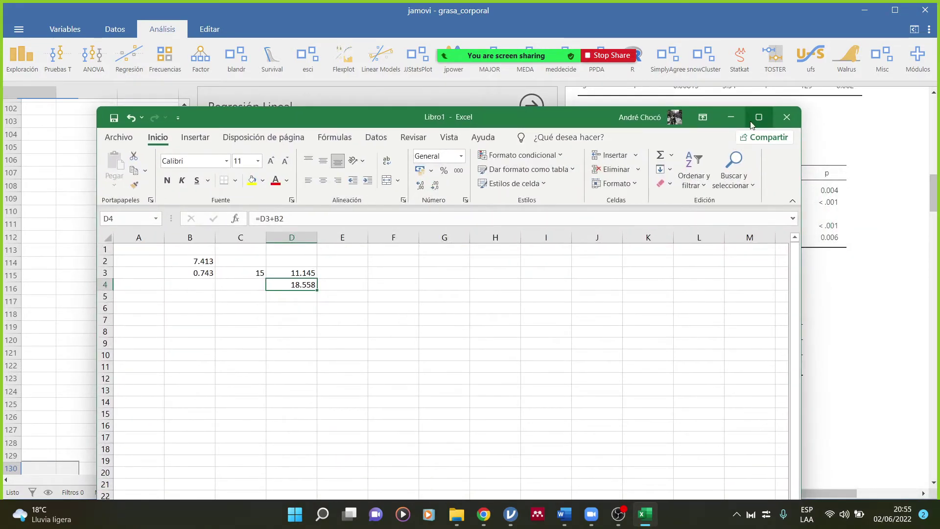
left_click(765, 117)
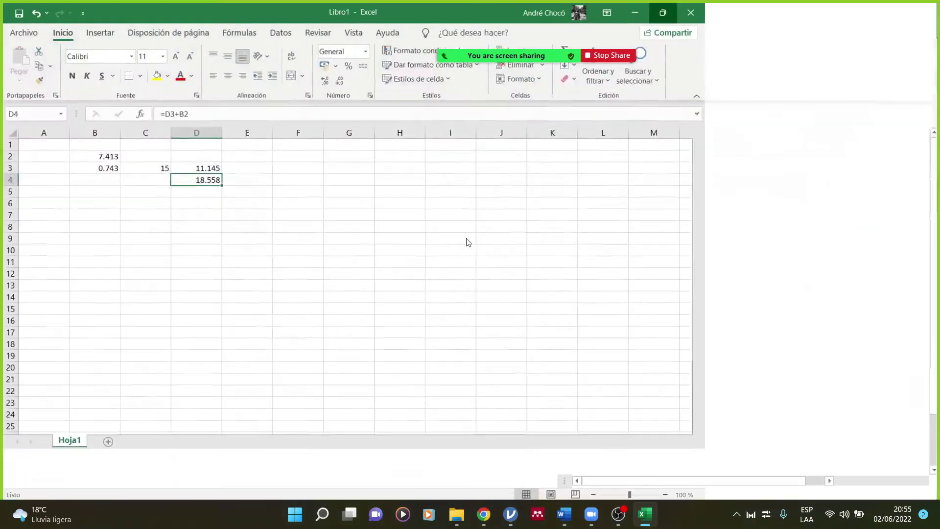
left_click(365, 221)
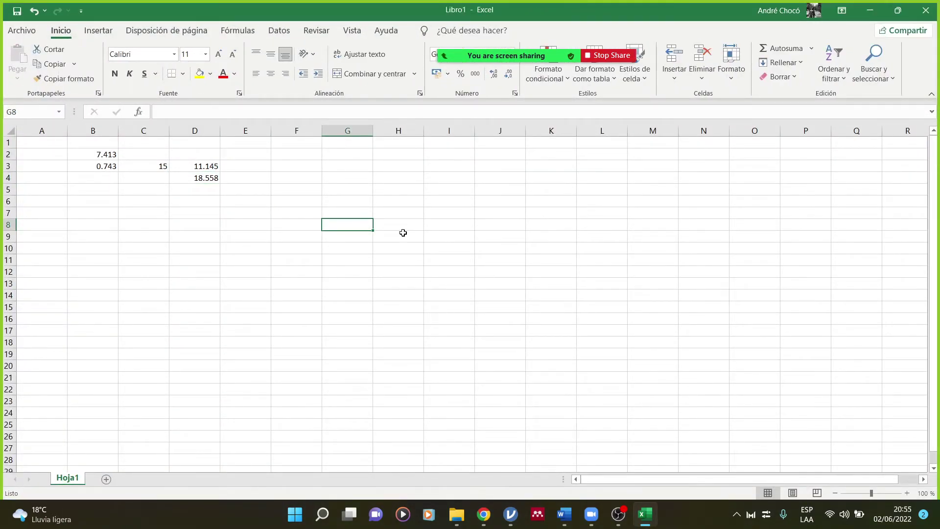
type("Sexo")
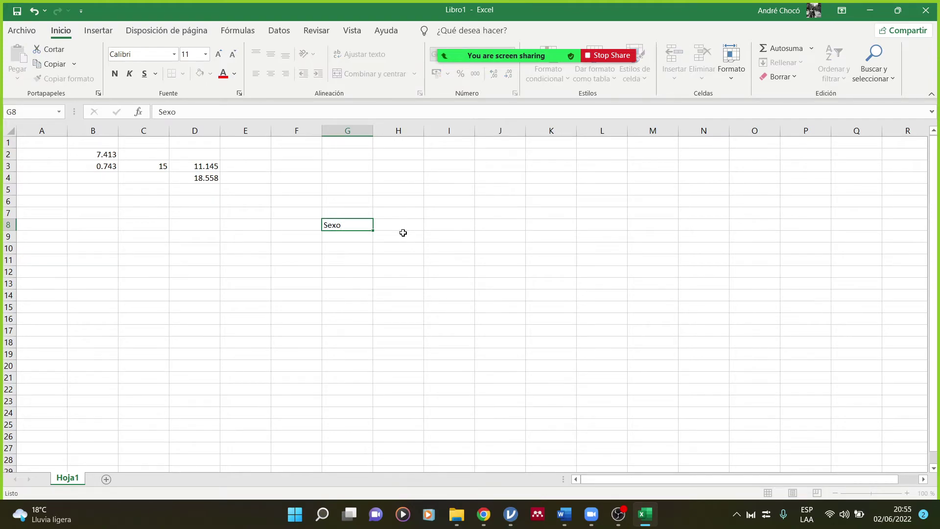
key("Return")
type("F")
key("Return")
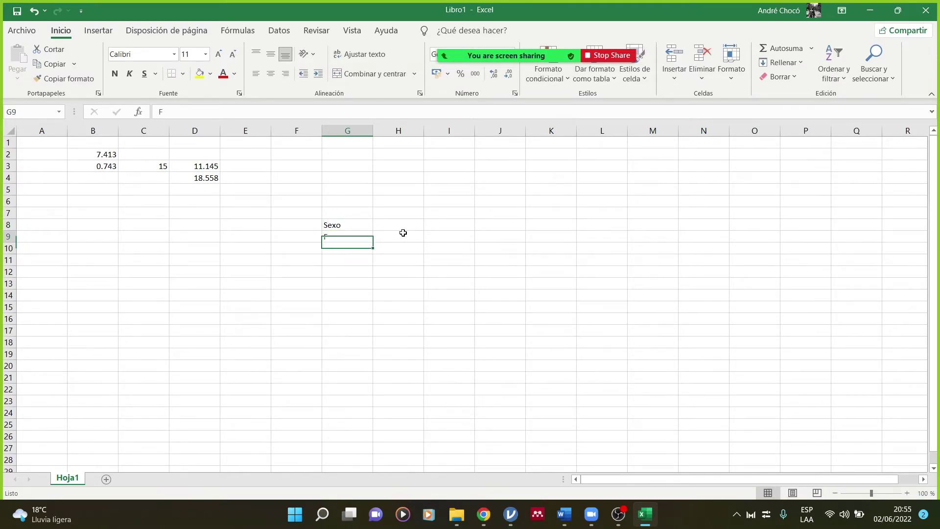
double_click(404, 233)
type("M")
key("Return")
Enter the row categories SÍ in F10 and No in F11
key("Left")
key("Left")
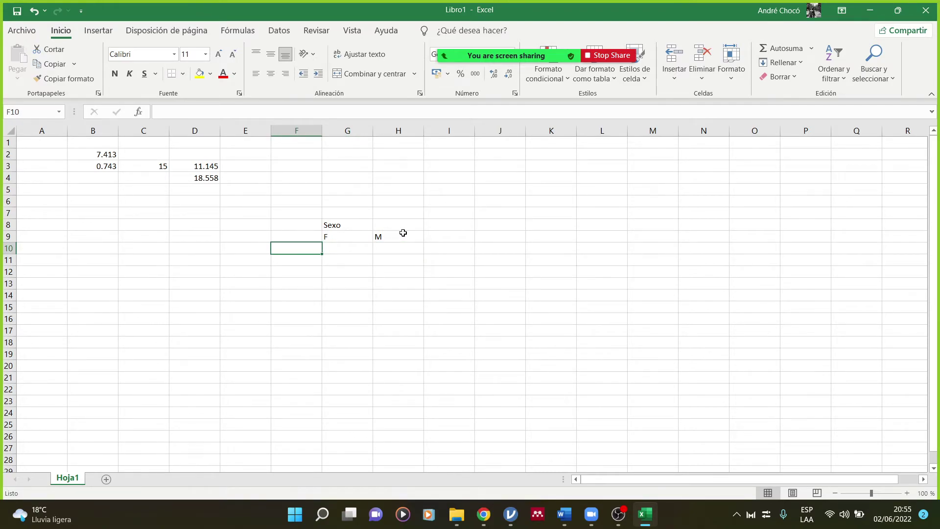
type("PAr")
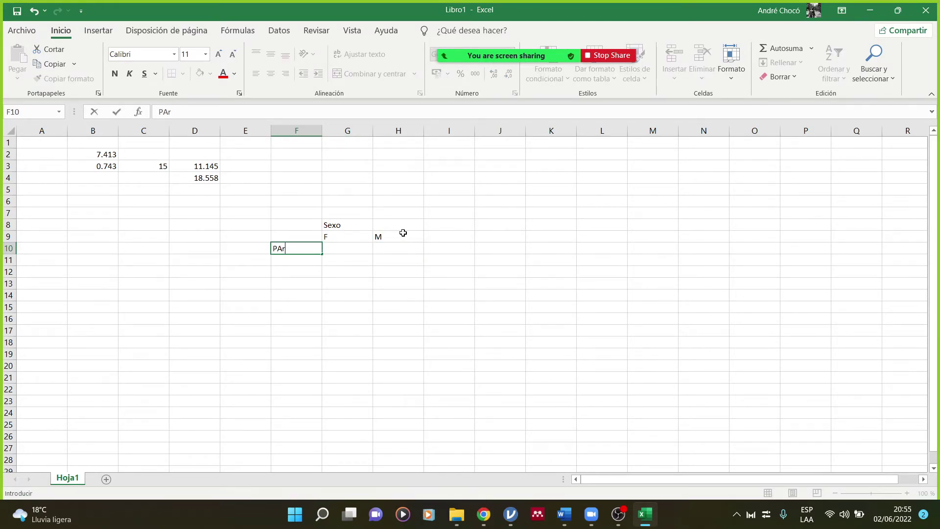
key("BackSpace")
key("BackSpace")
key("BackSpace")
type("S´8i")
key("BackSpace")
key("BackSpace")
key("BackSpace")
type("Í")
key("Return")
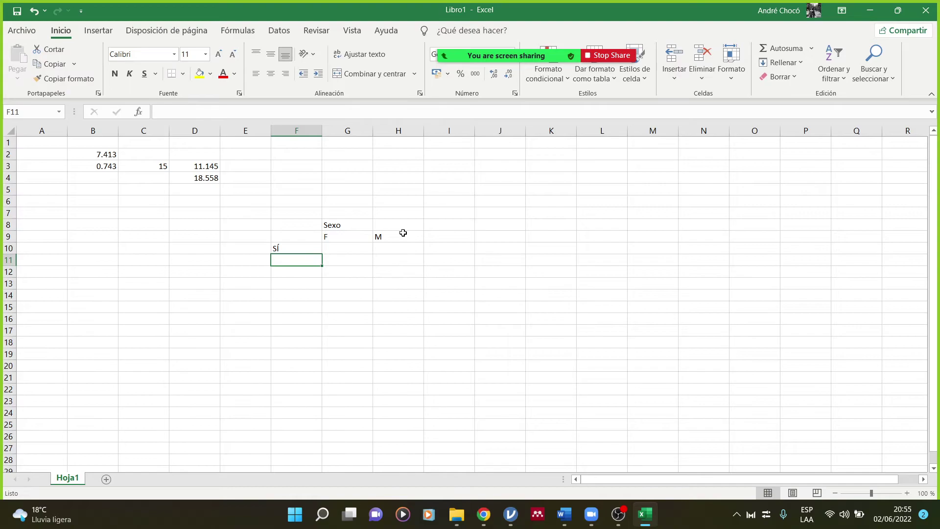
type("No")
key("Return")
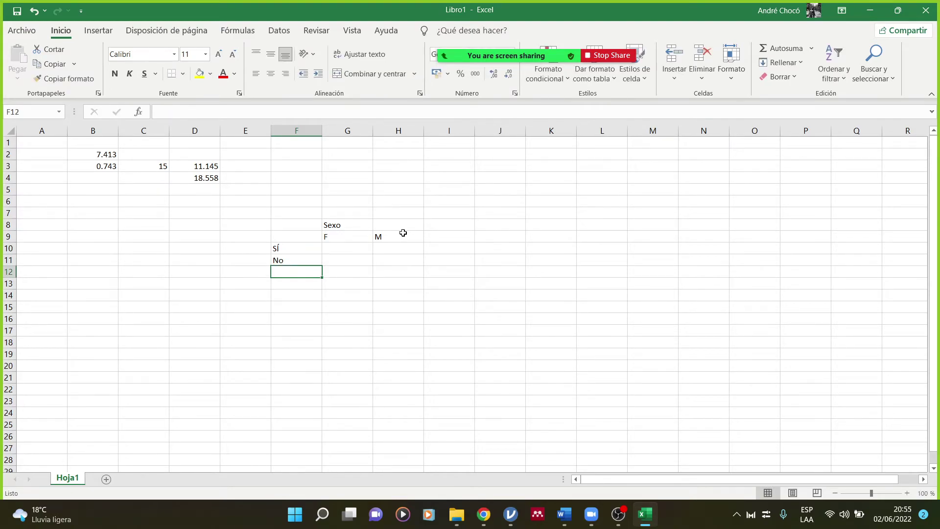
Enter the row variable name Pareja in E10, beside the SÍ category
key("Up")
key("Up")
key("Left")
key("Left")
key("Right")
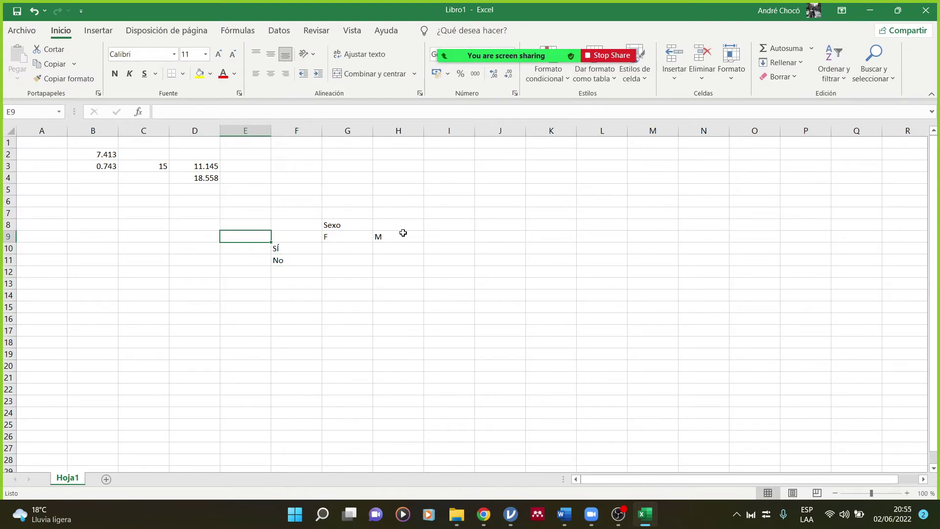
type("PArej")
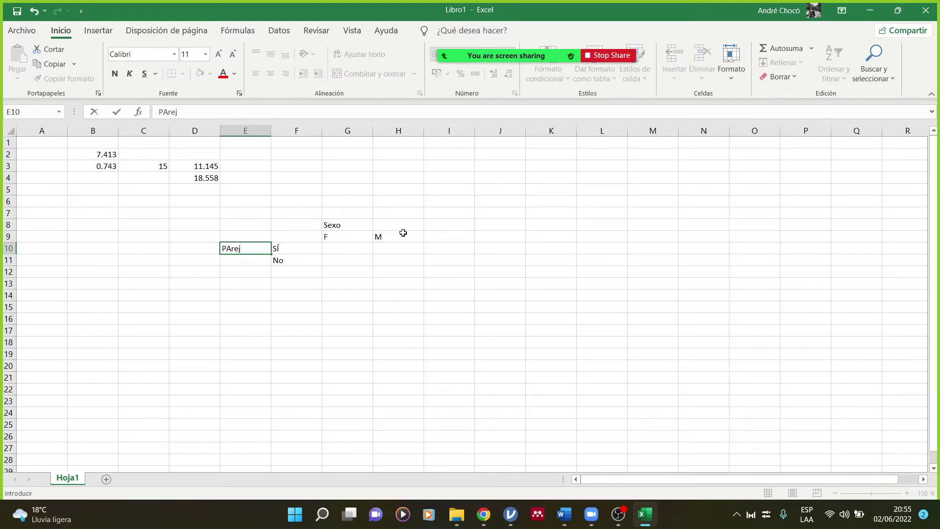
type("a")
key("Return")
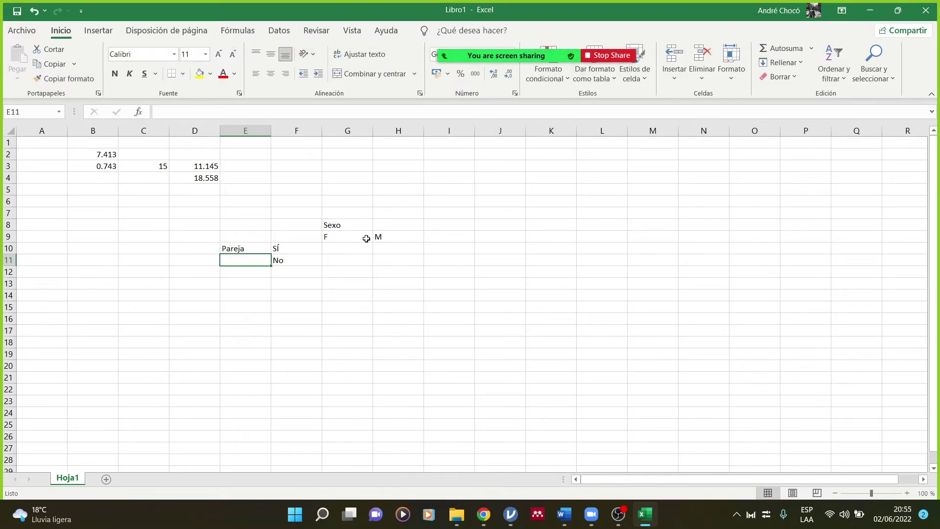
Examine how the SÍ and No rows of Pareja cross with the F and M columns of Sexo
scroll(448, 250, "up", 2)
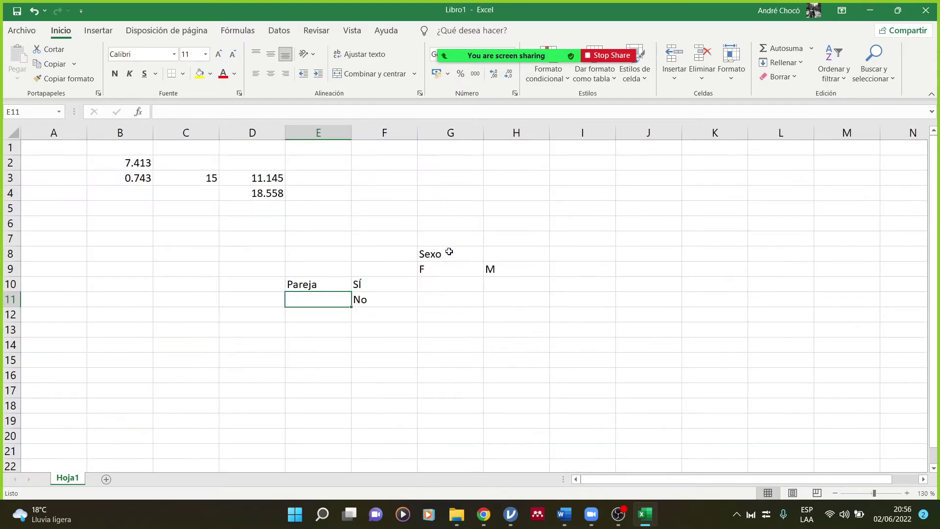
scroll(521, 279, "up", 2)
left_click(550, 324)
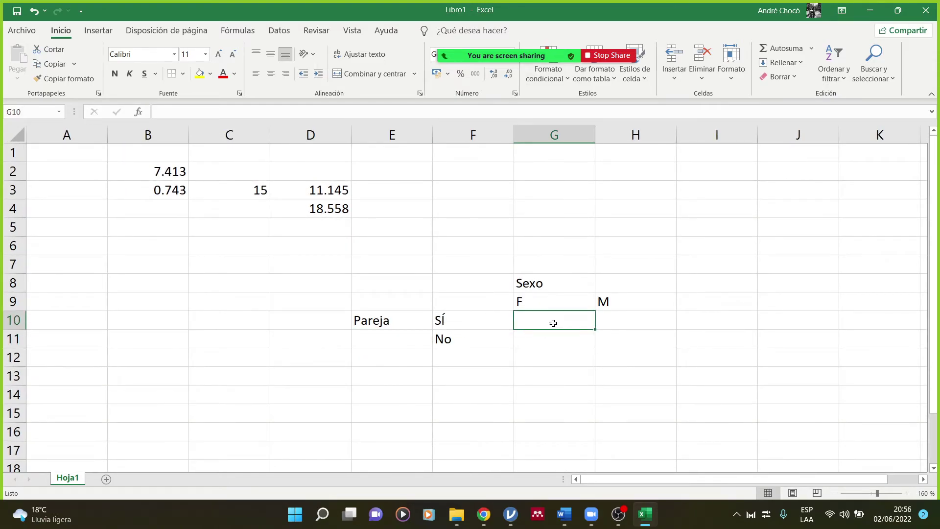
left_click(464, 321)
left_click(534, 300)
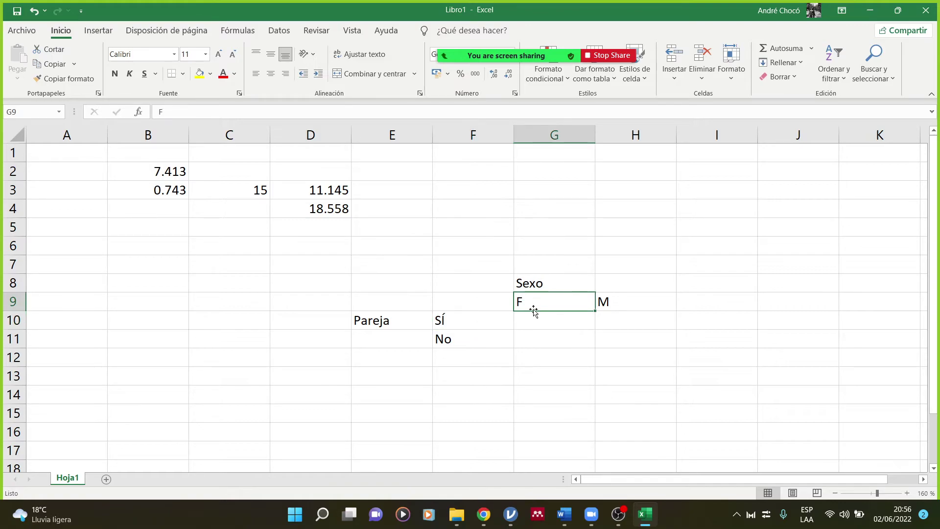
left_click(489, 321)
left_click(475, 334)
left_click(524, 321)
left_click(541, 303)
Fill the SÍ row with "mujer pareja" in G10 and "hombre pareja" in H10
left_click(527, 320)
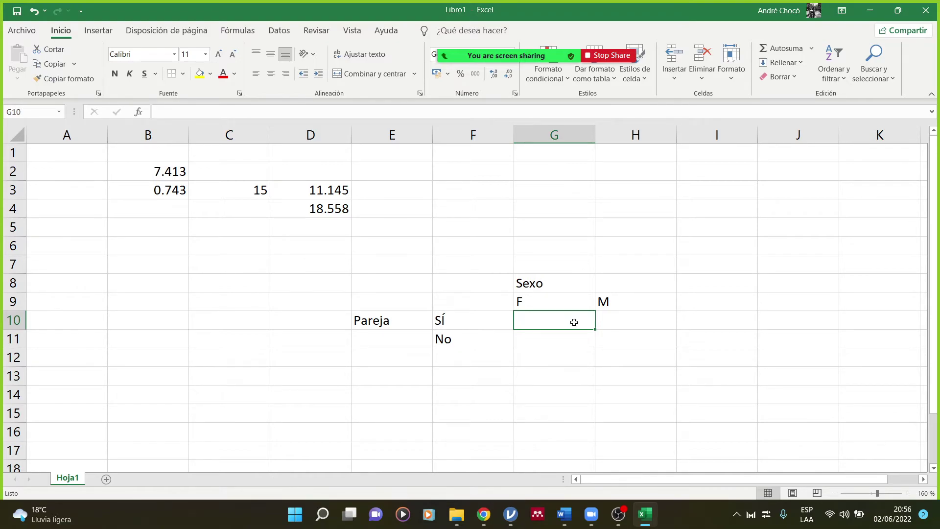
type("mujer ")
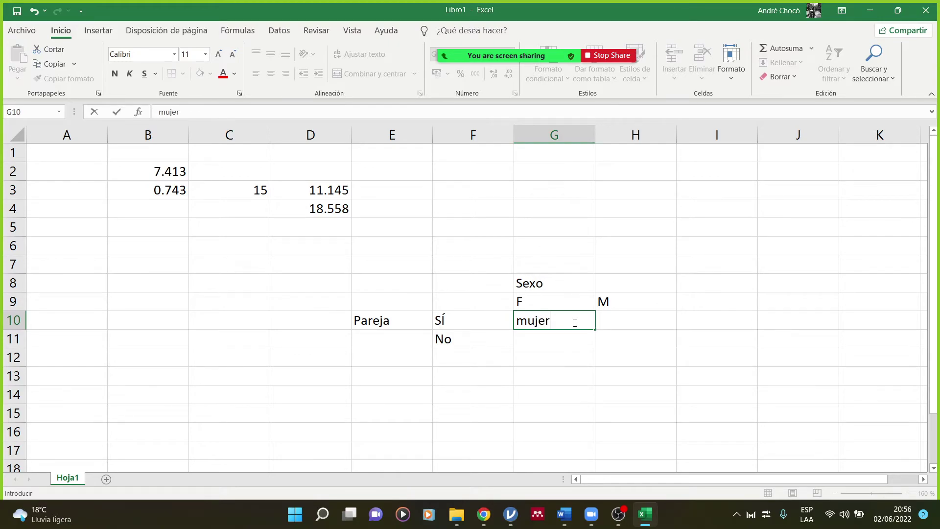
type("pareja")
key("Tab")
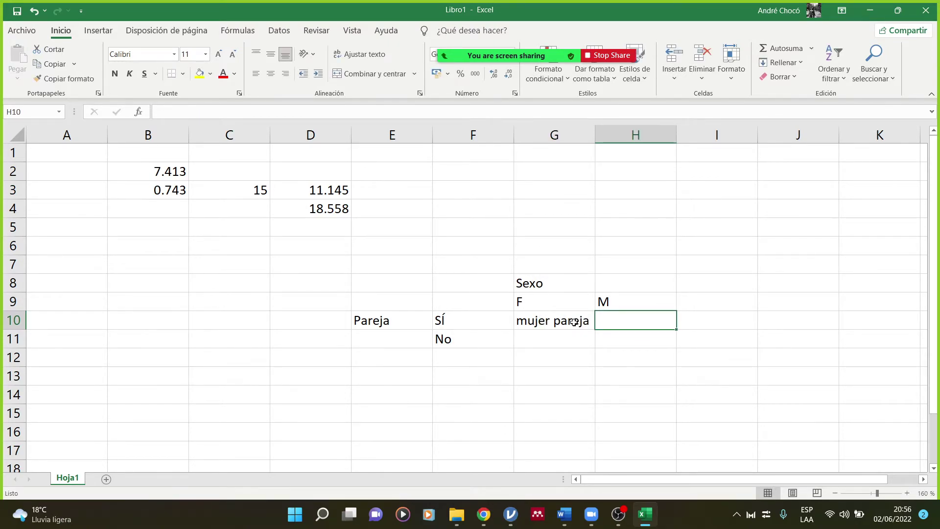
type("hombre pareja")
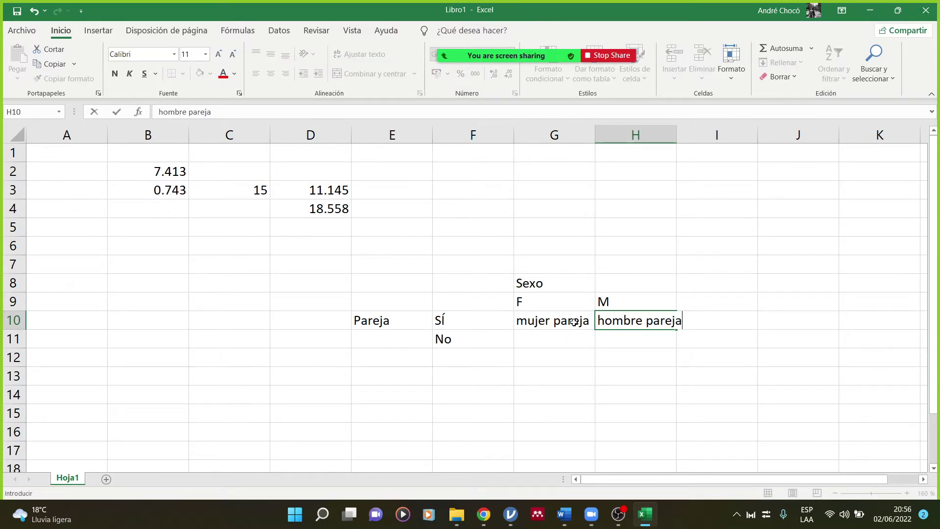
key("Return")
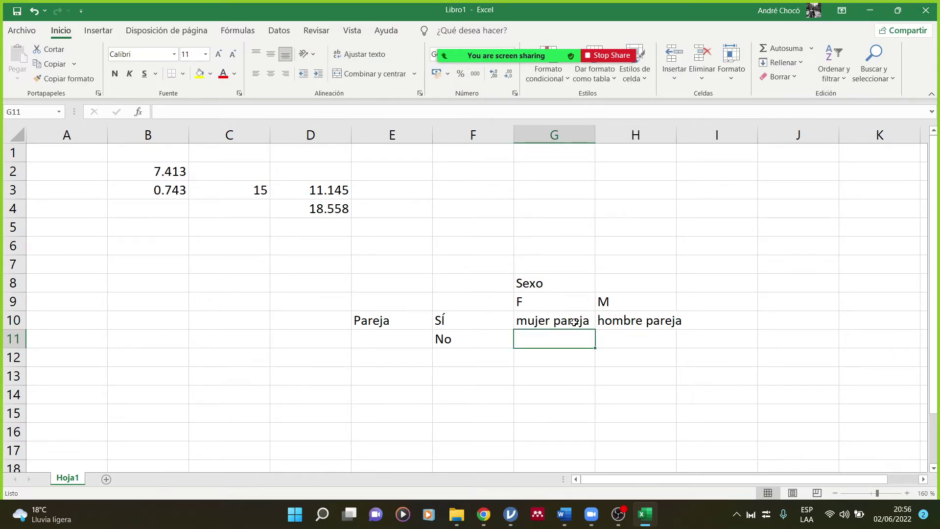
Fill the No row with "Mujer sin pareja" in G11 and "Hombre sin pareja" in H11
type("Mujer sin")
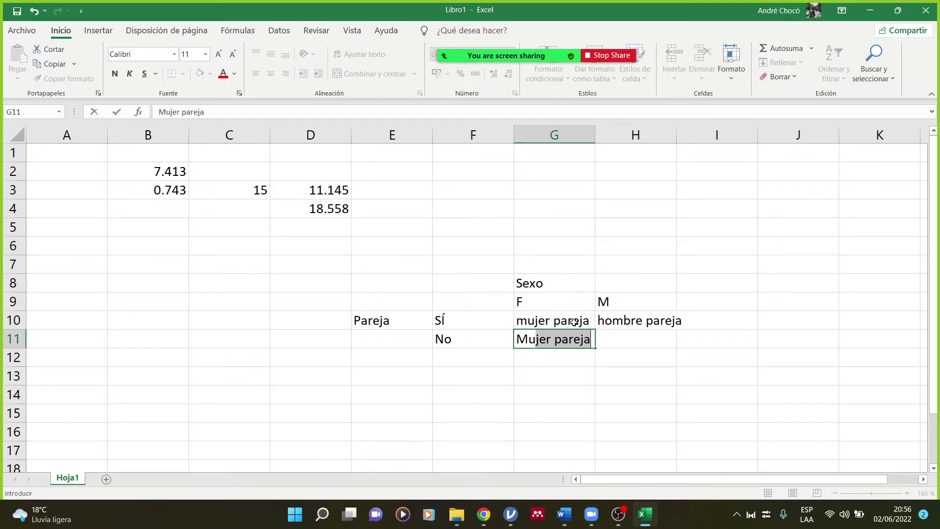
type(" pareja")
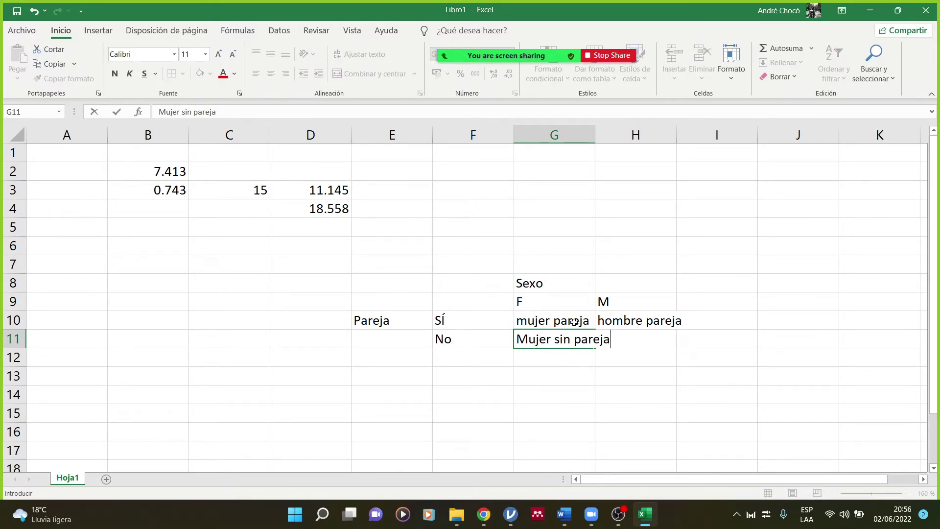
key("Tab")
type("Hombre ")
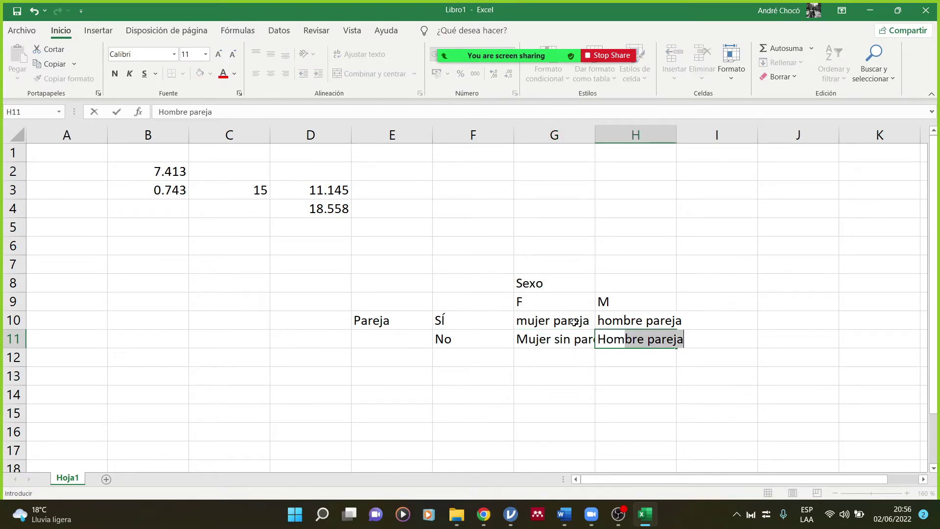
type("s")
key("BackSpace")
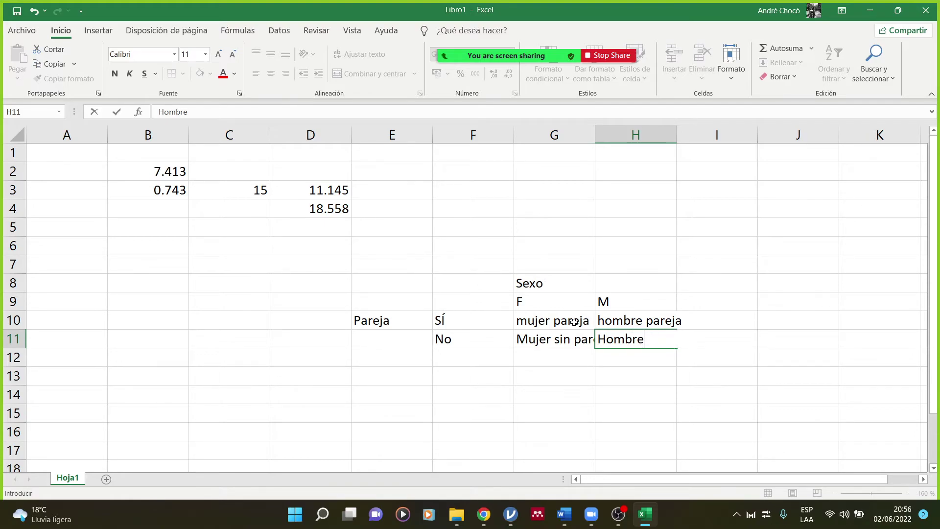
type("sin pareja")
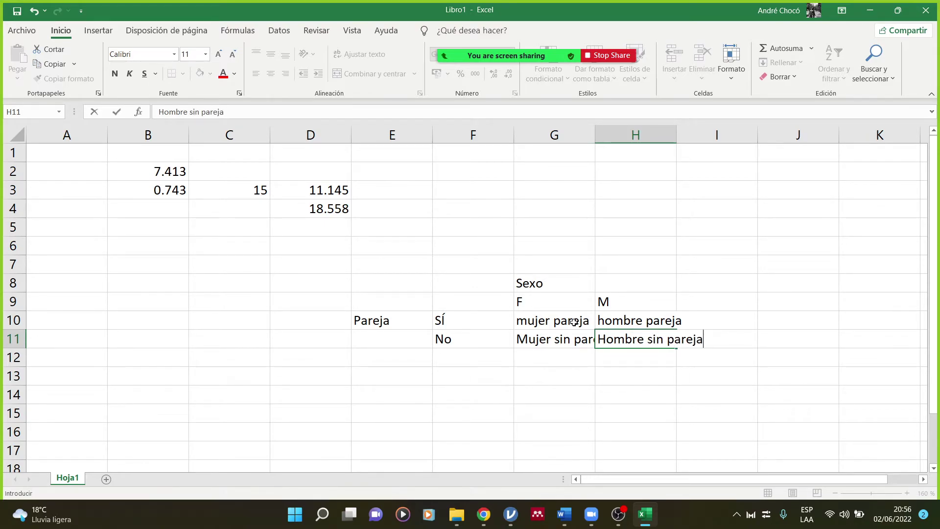
key("Return")
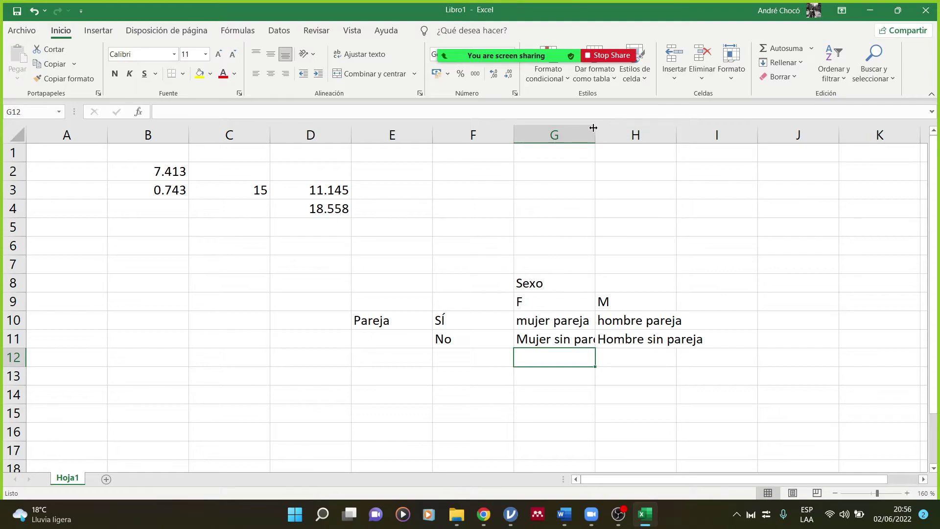
Autofit columns G and H to the width of their combination labels
double_click(595, 129)
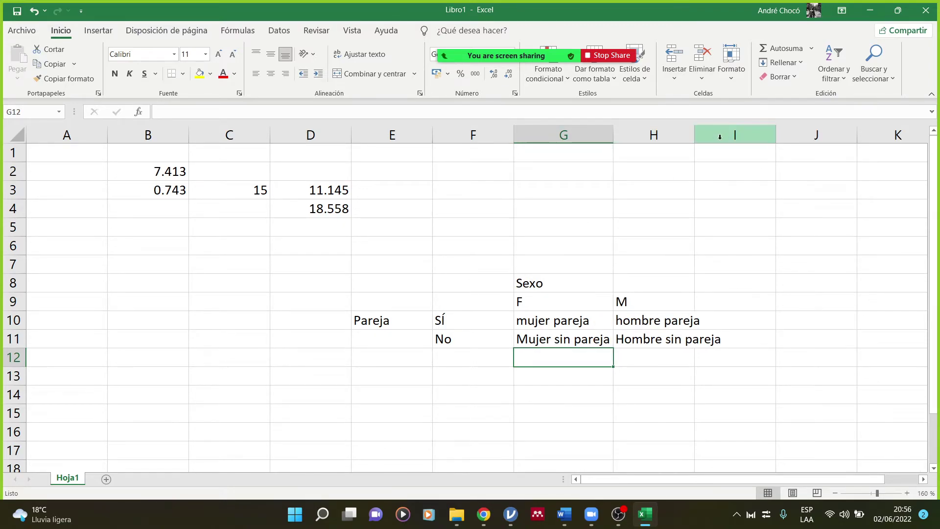
left_click_drag(695, 137, 696, 137)
double_click(696, 137)
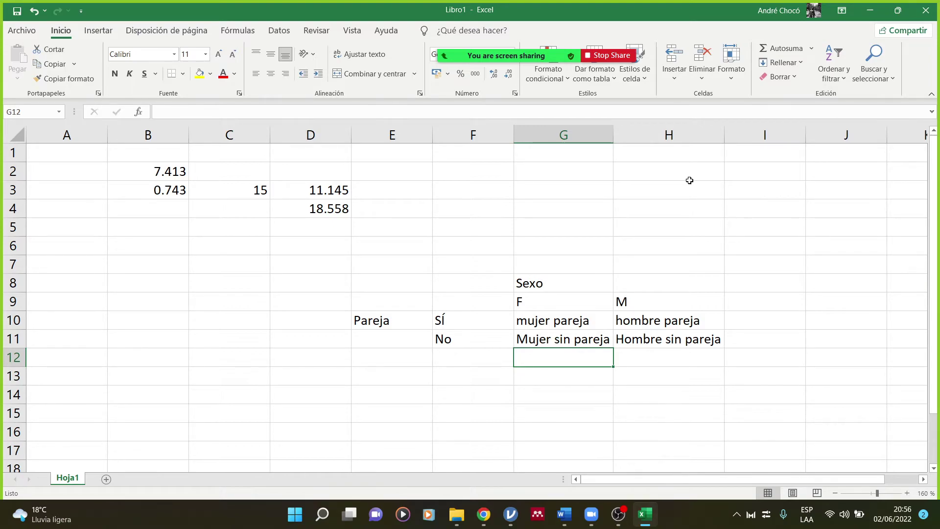
Add a third variable named "Adulto mayor" in C10
left_click(312, 326)
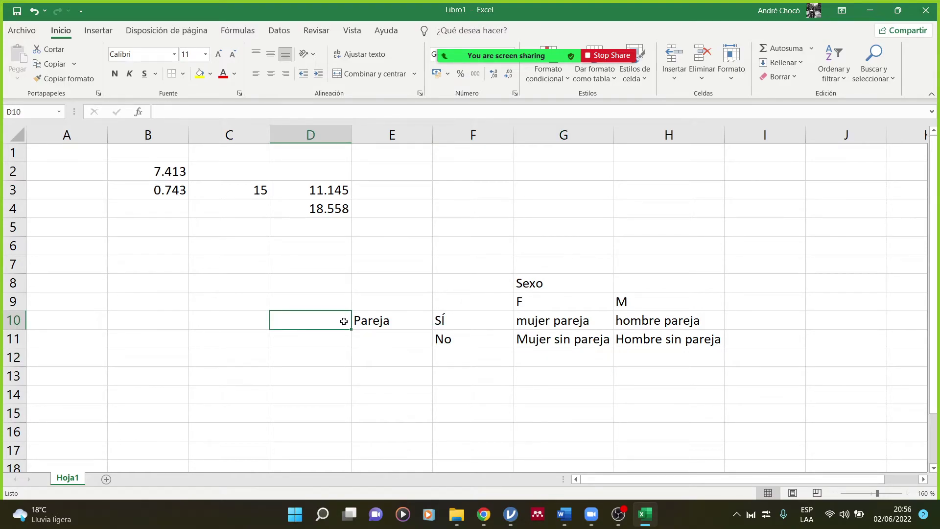
key("Left")
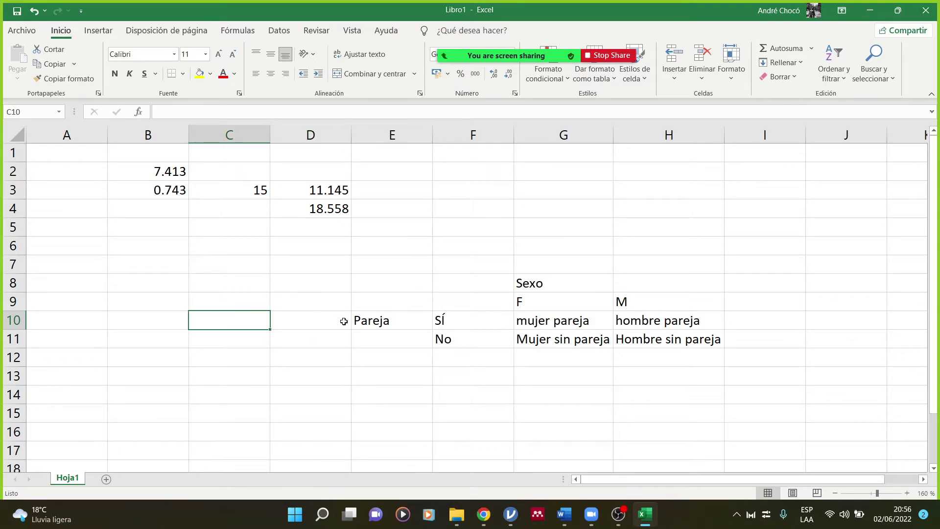
type("Adulto mayor")
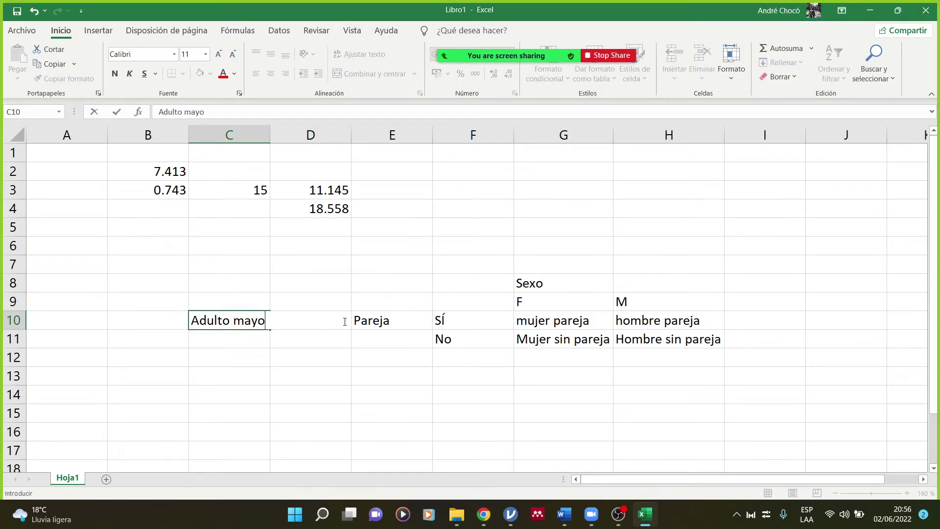
key("Return")
Enter the Adulto mayor categories Sí in D10 and No in D14
left_click(344, 320)
type("Sí")
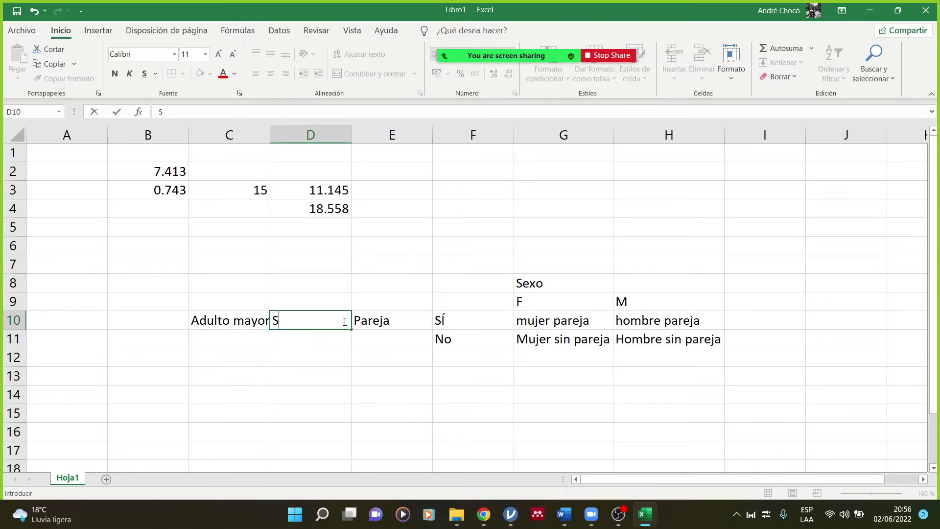
key("Return")
key("Down")
key("Down")
key("Down")
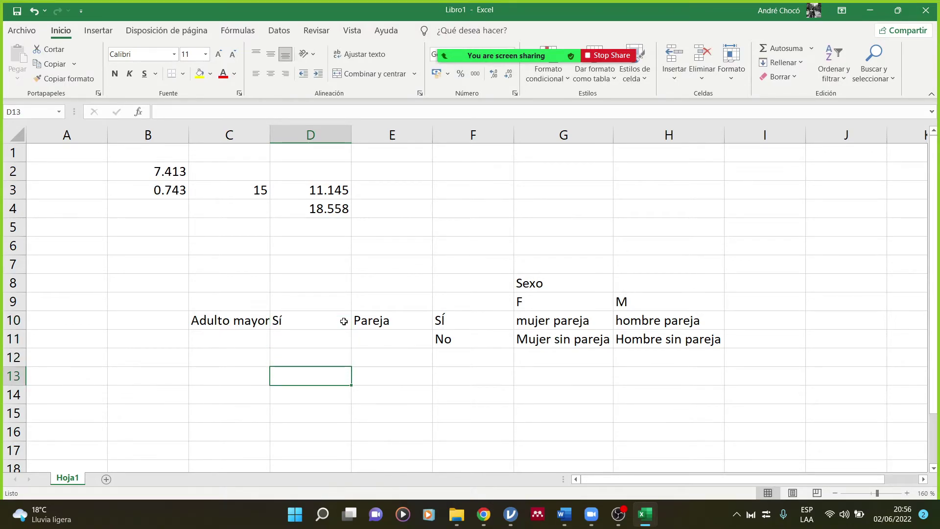
type("No")
key("Return")
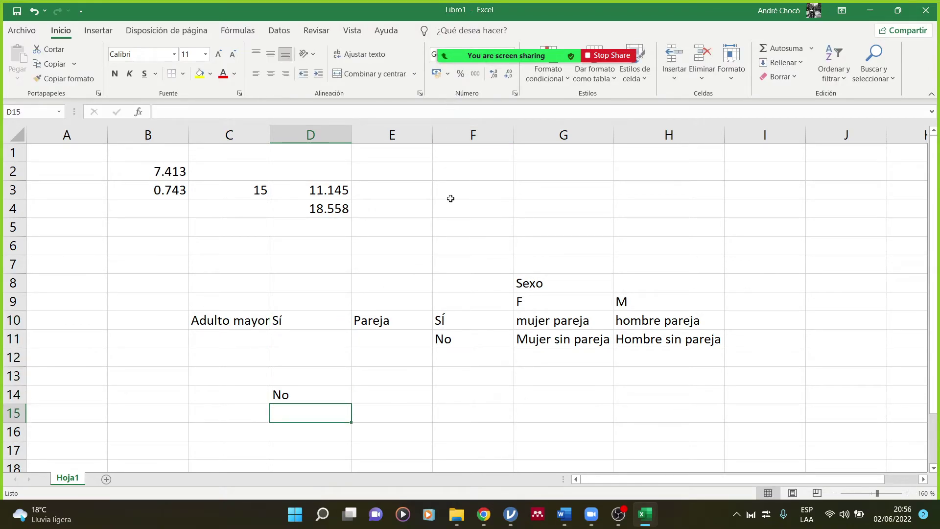
Duplicate the Sexo by Pareja table from E8:H11 into E14, beside the No category of Adulto mayor
left_click_drag(377, 275, 649, 339)
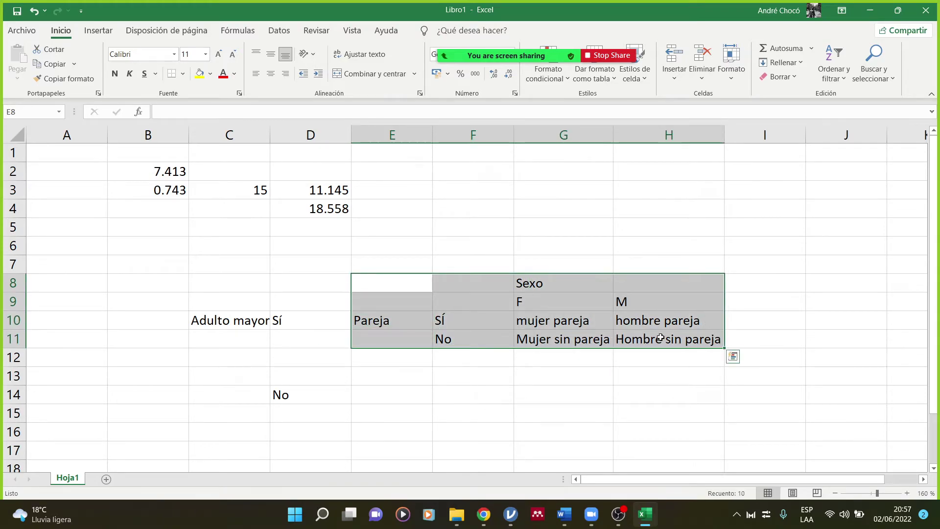
key("ctrl+c")
left_click(388, 396)
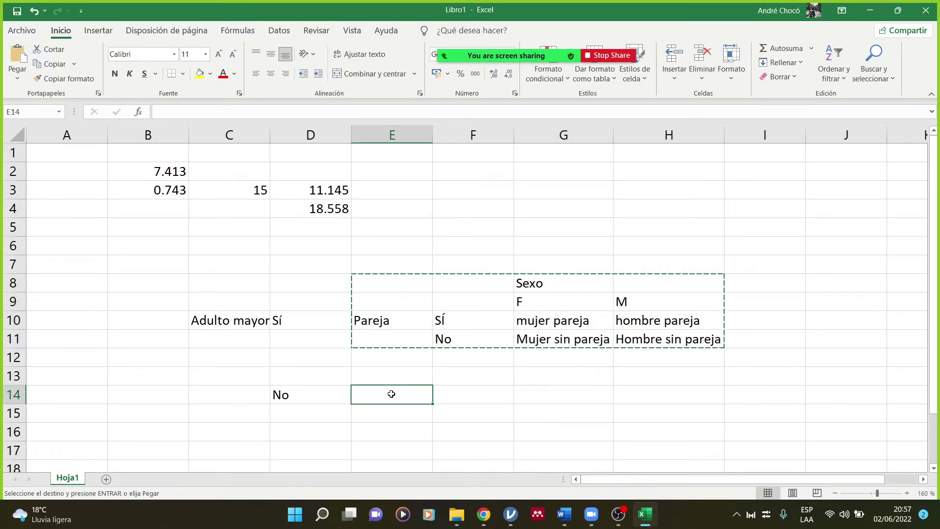
key("ctrl+v")
Examine the sex and partner combination cells under both the Sí and No categories of Adulto mayor
left_click(551, 372)
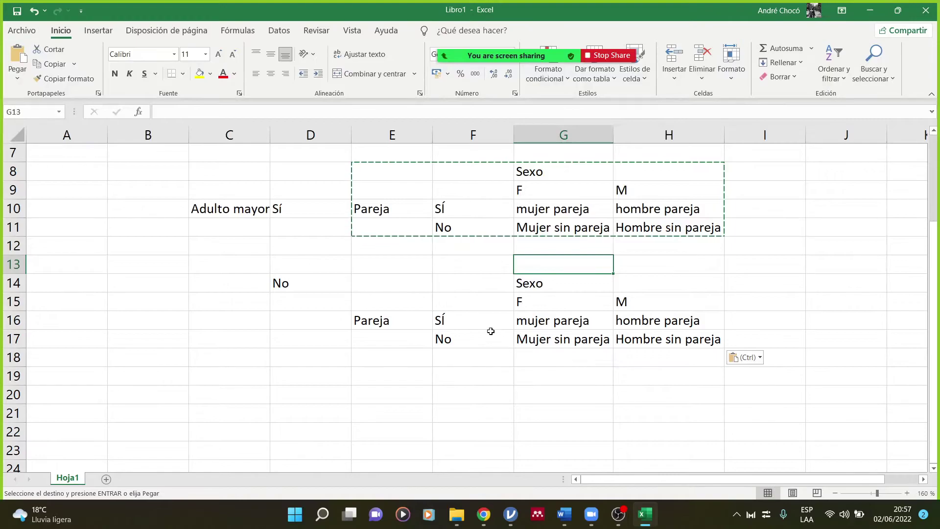
scroll(473, 317, "down", 1)
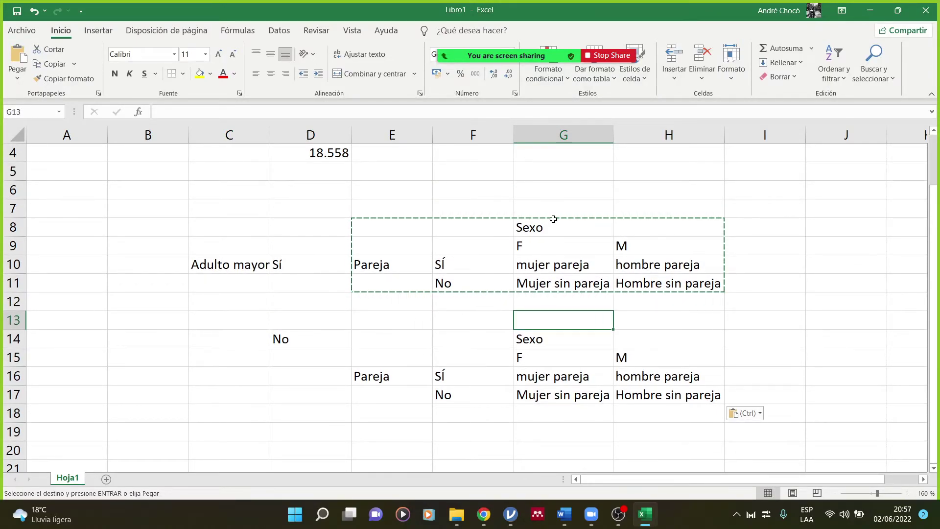
left_click_drag(539, 263, 647, 265)
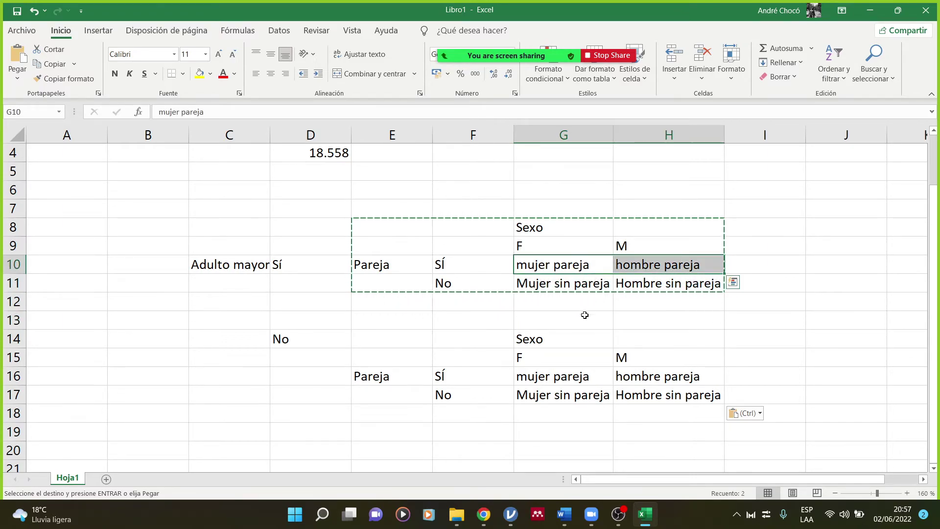
left_click_drag(544, 377, 625, 390)
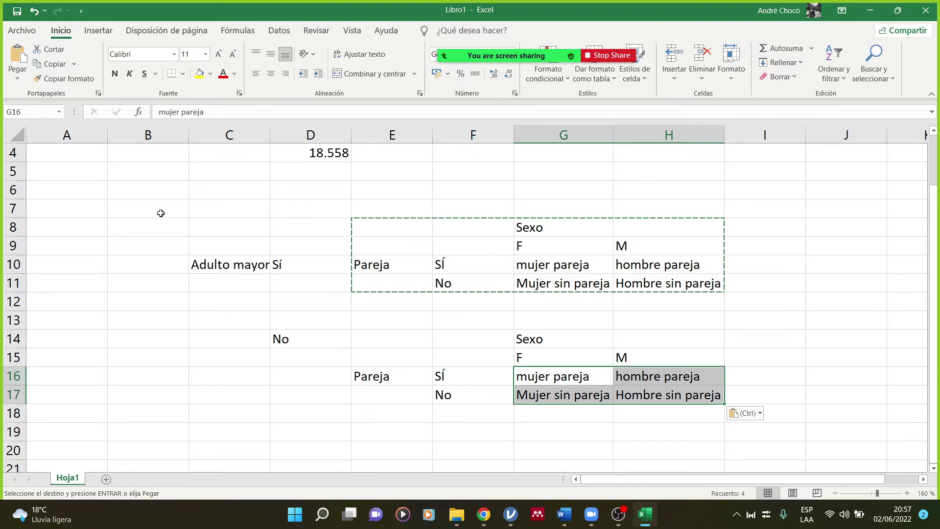
left_click(231, 271)
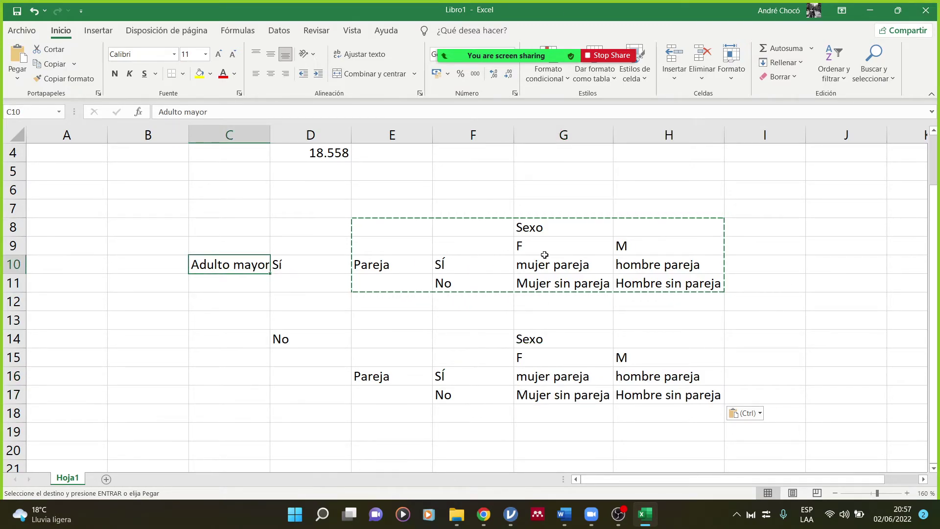
left_click(474, 267)
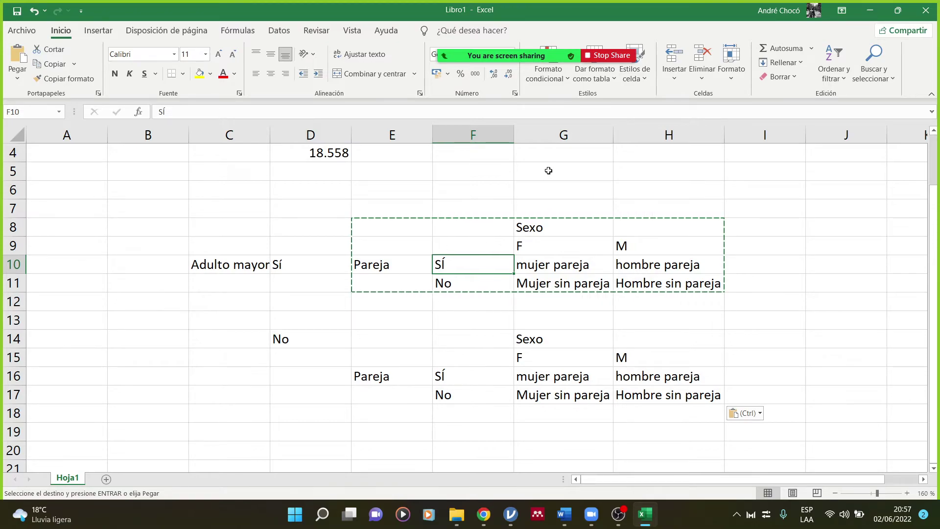
left_click(576, 285)
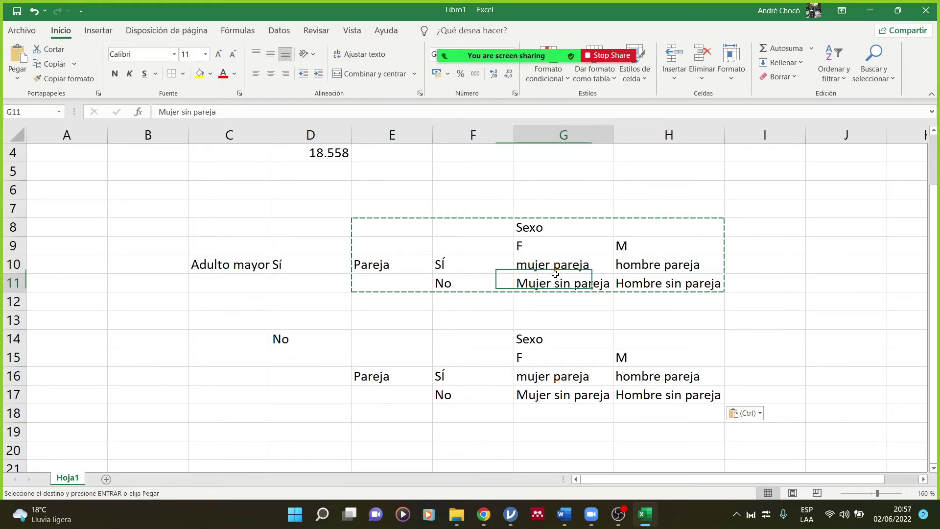
Replace the four combination labels in G10:H11 with a count of 10 in each cell
left_click(553, 265)
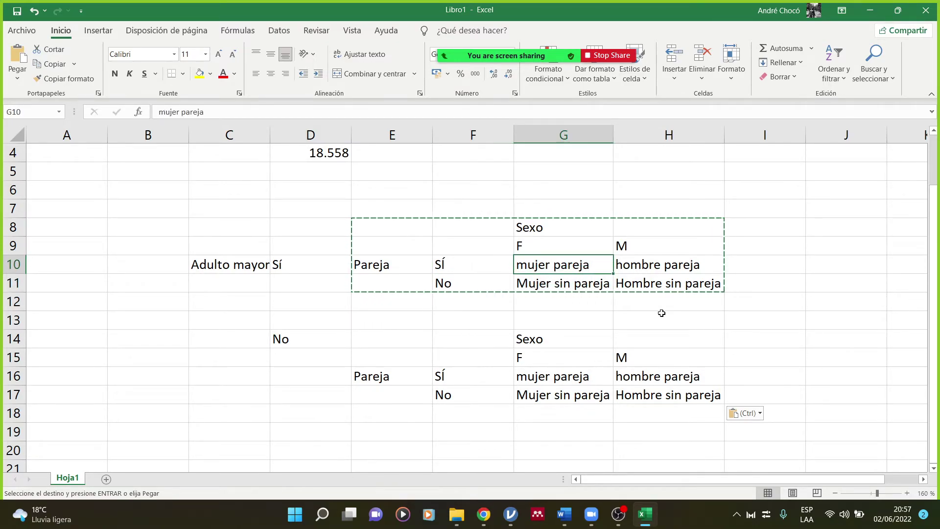
key("Escape")
type("10")
key("Return")
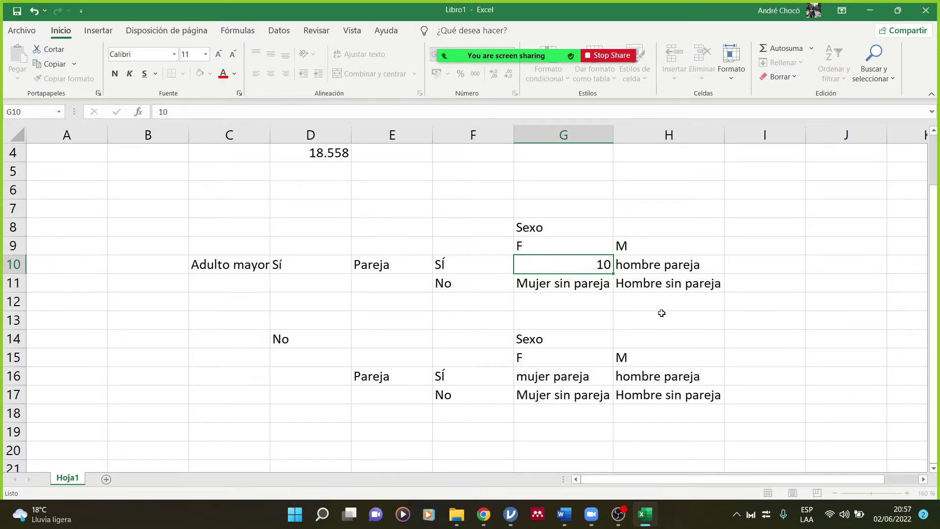
key("Up")
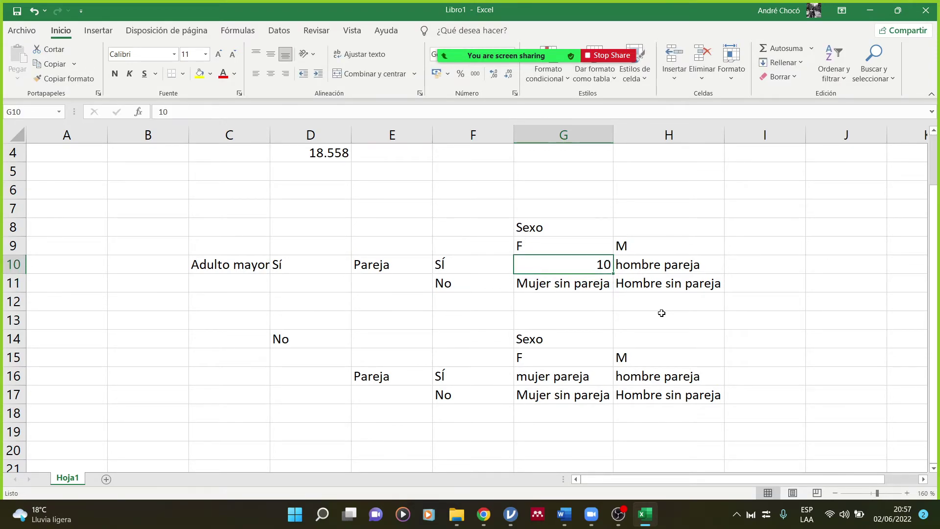
key("Right")
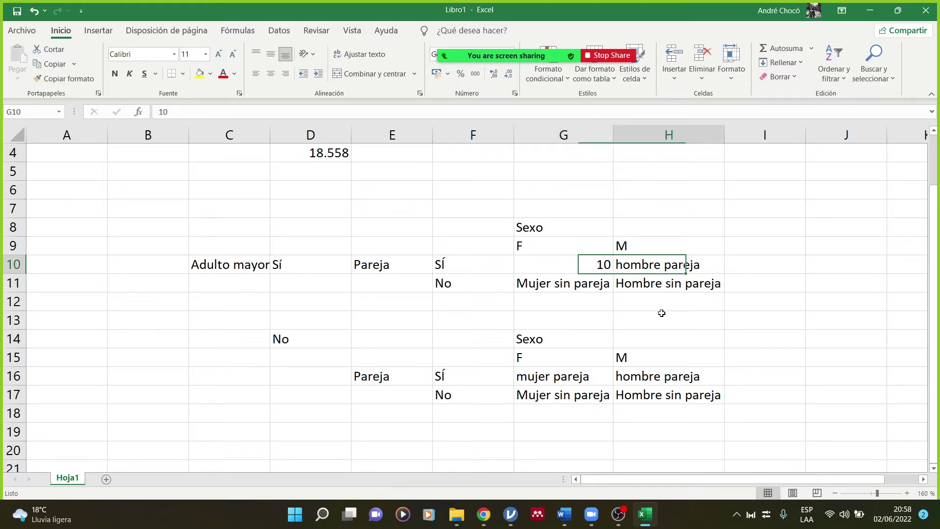
type("10")
key("Return")
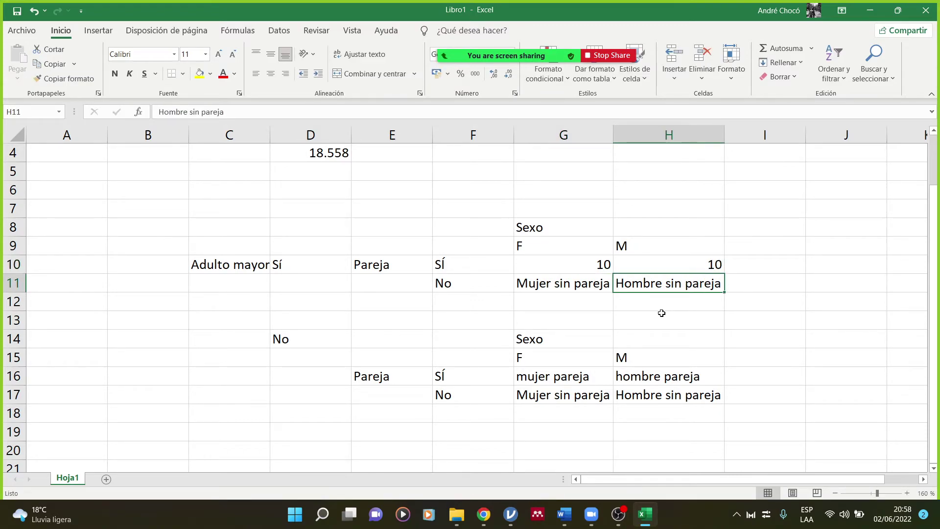
type("10")
key("Return")
key("Up")
key("Left")
type("10")
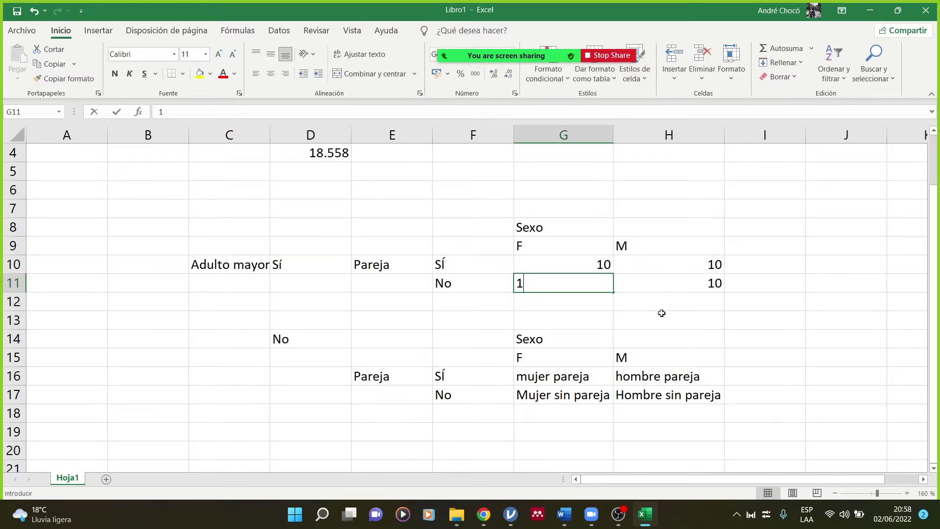
key("Return")
Replace the four labels in G16:H17 with 10 each and select both blocks of counts together
key("Down")
key("Down")
key("Down")
key("Down")
type("10")
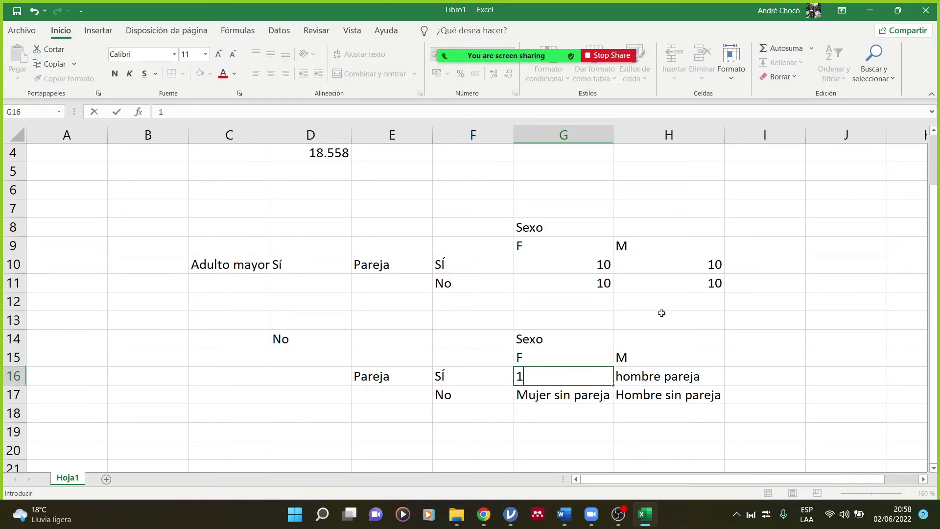
key("Return")
key("Up")
key("Right")
type("10")
key("Return")
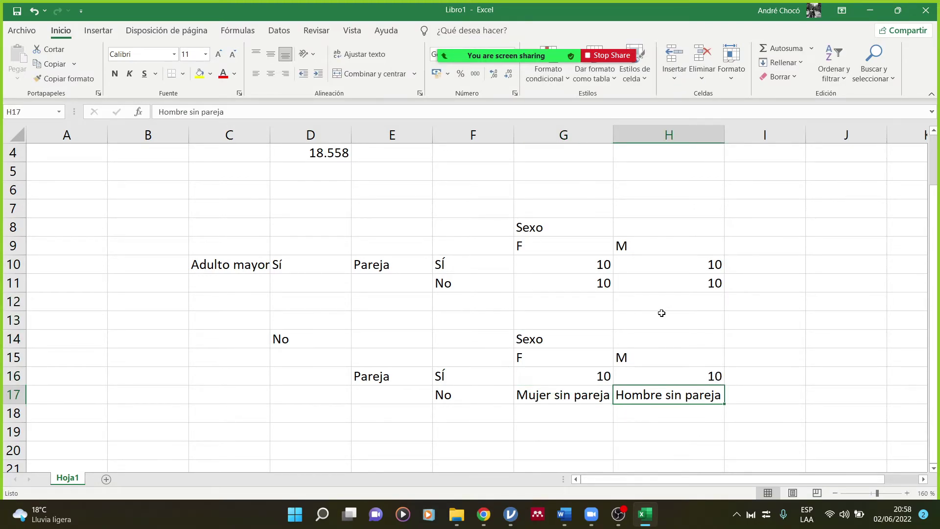
key("Left")
type("10")
key("Return")
key("Up")
key("Right")
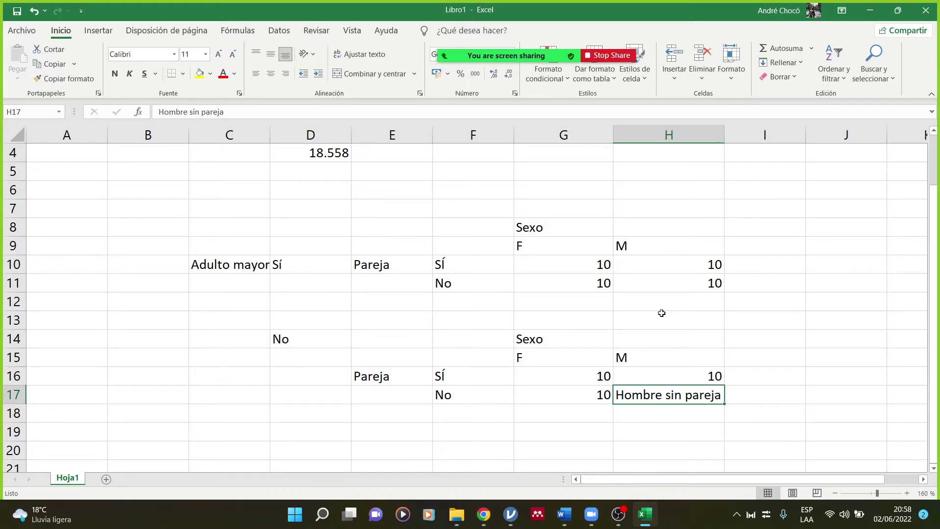
type("10")
key("Return")
left_click_drag(591, 265, 646, 283)
left_click_drag(577, 375, 649, 390)
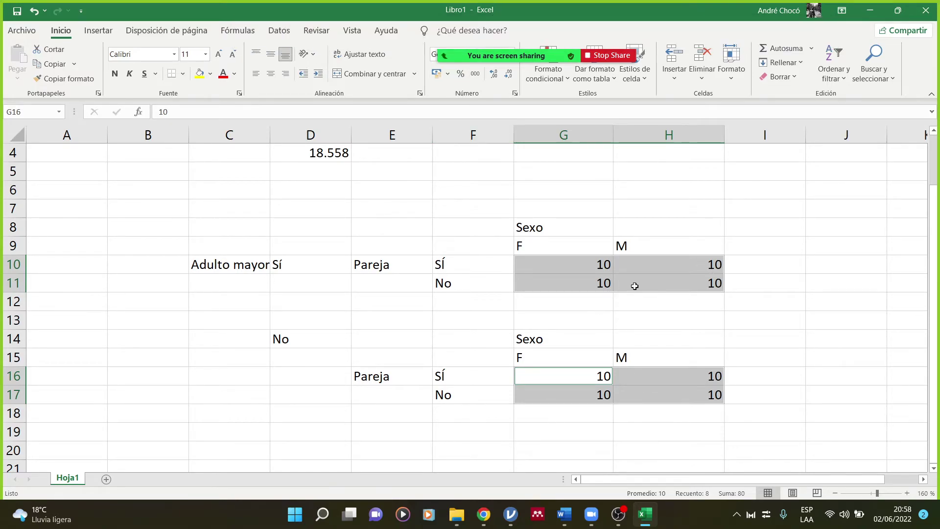
Set the female counts in the Adulto mayor No block to 30 in G16 and 20 in G17
left_click(569, 258)
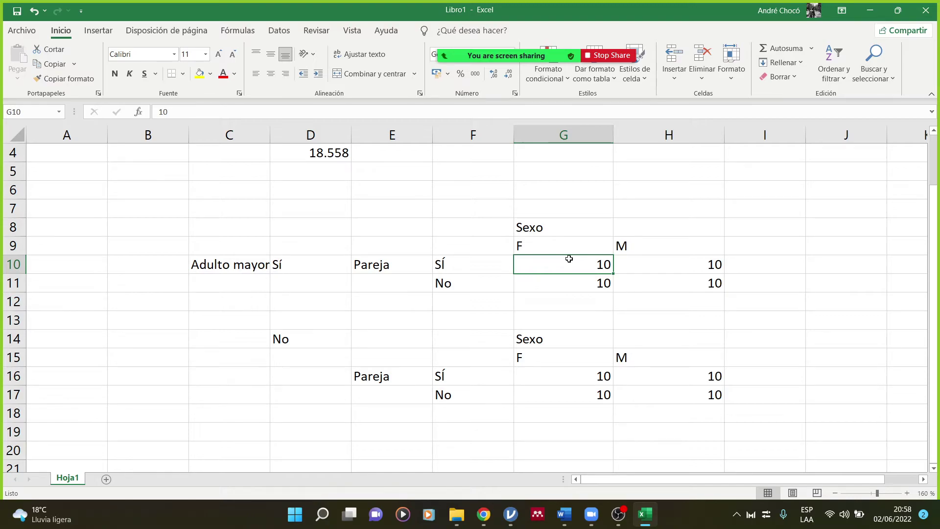
key("Down")
key("Down")
key("Down")
key("Down")
key("Down")
key("Down")
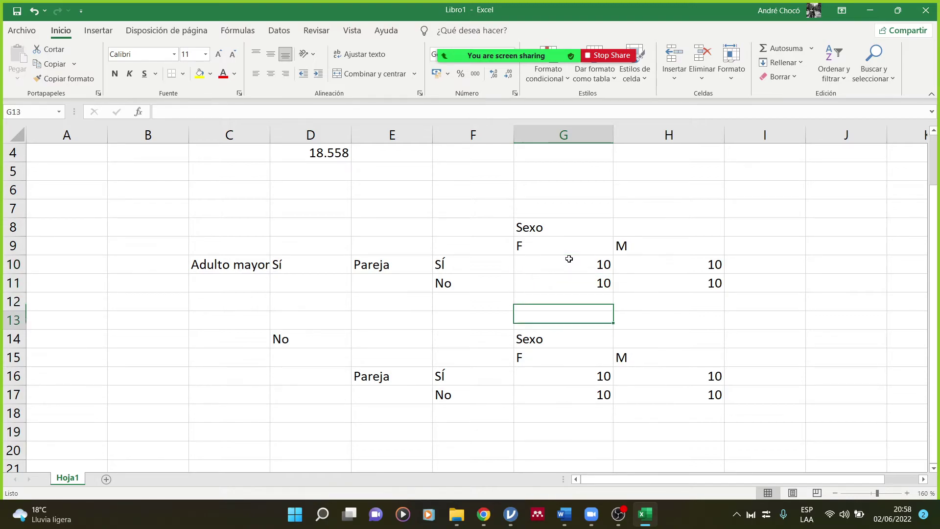
type("30")
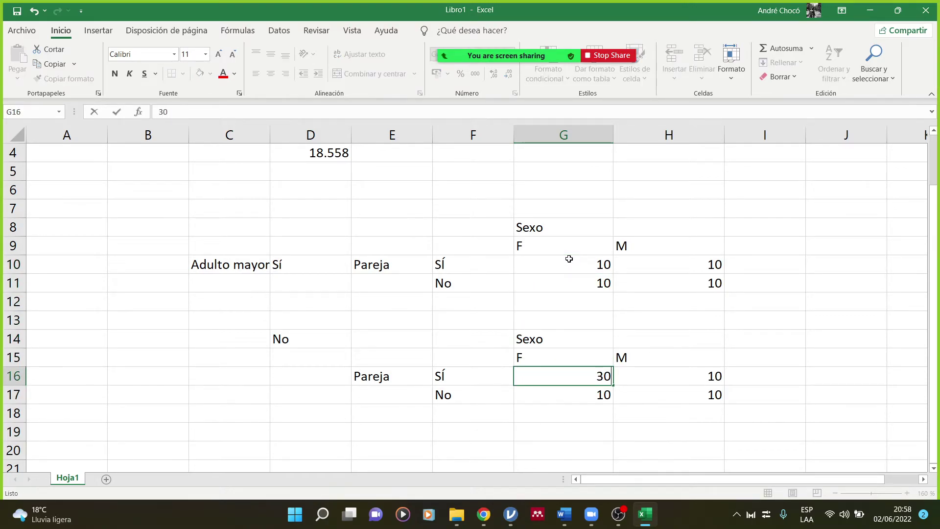
key("Return")
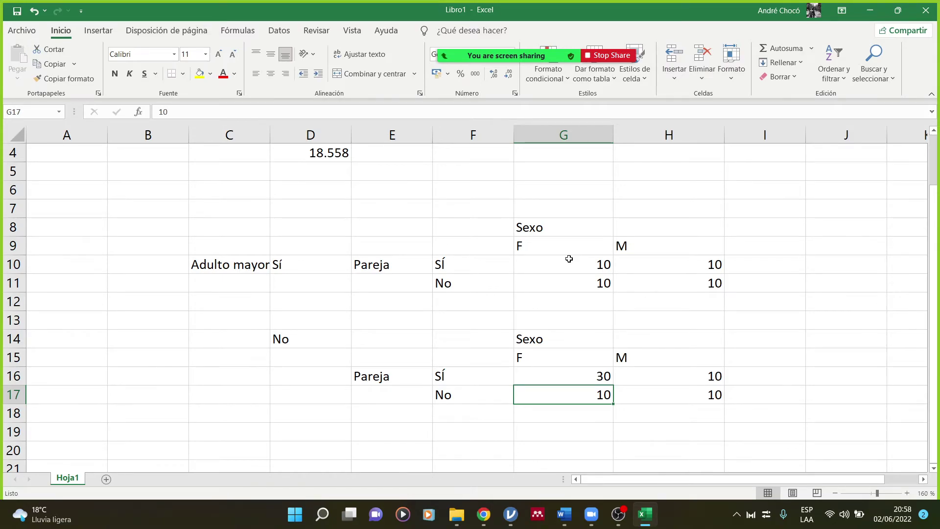
type("20")
key("Return")
Set the male counts in the Adulto mayor No block to 20 in H16 and 15 in H17
key("Up")
key("Right")
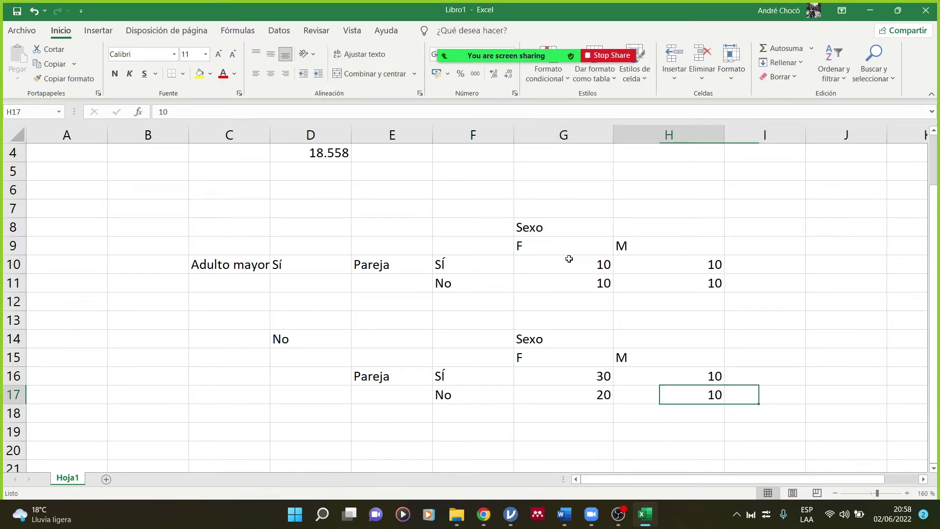
key("Up")
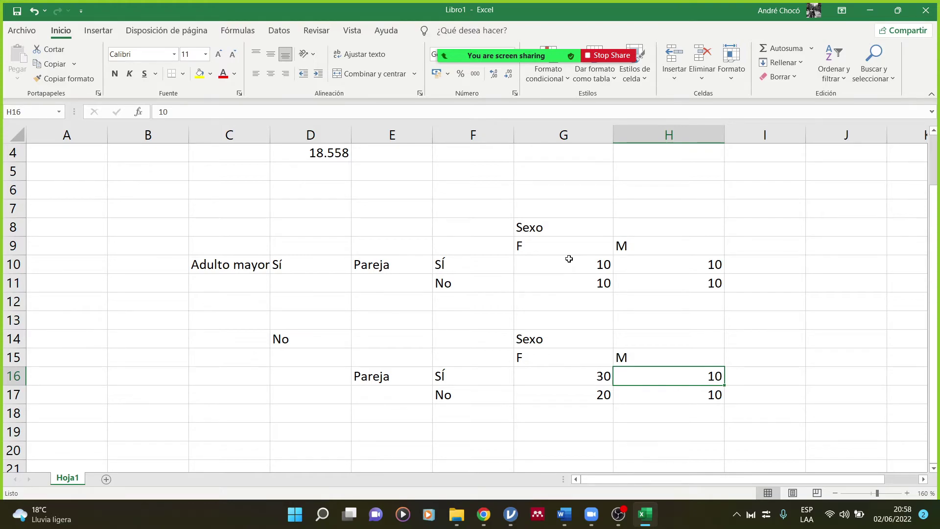
type("20")
key("Return")
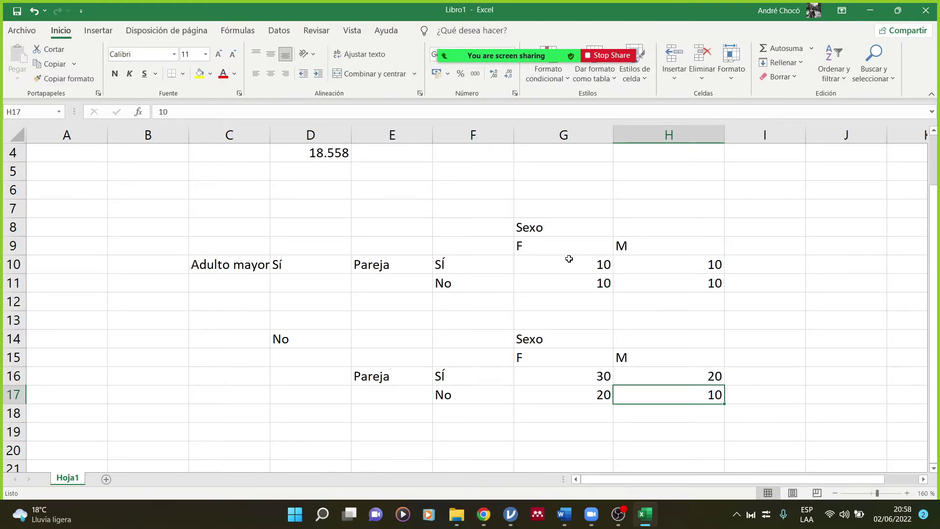
type("15")
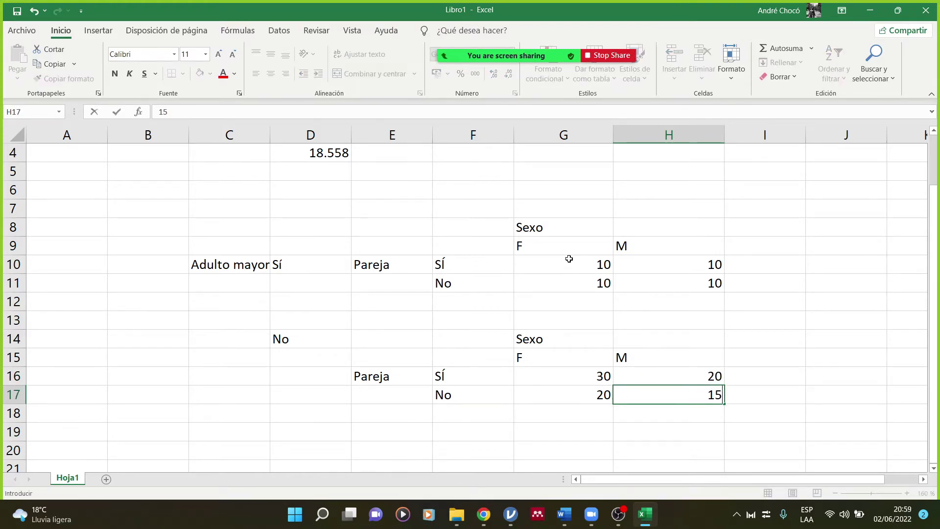
key("Return")
Set the count of older women with a partner in G10 to 5
key("Up")
key("Up")
key("Up")
key("Up")
key("Up")
key("Up")
key("Up")
key("Up")
key("Left")
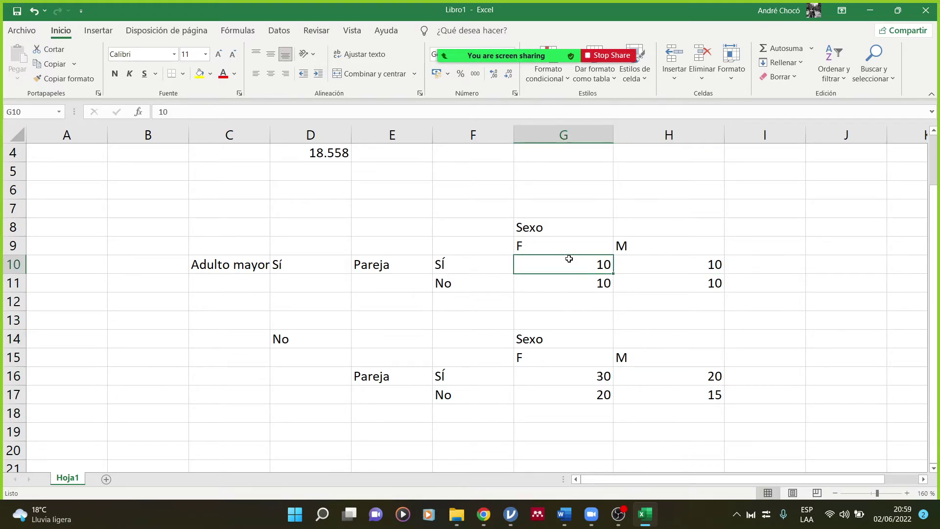
type("5")
key("Return")
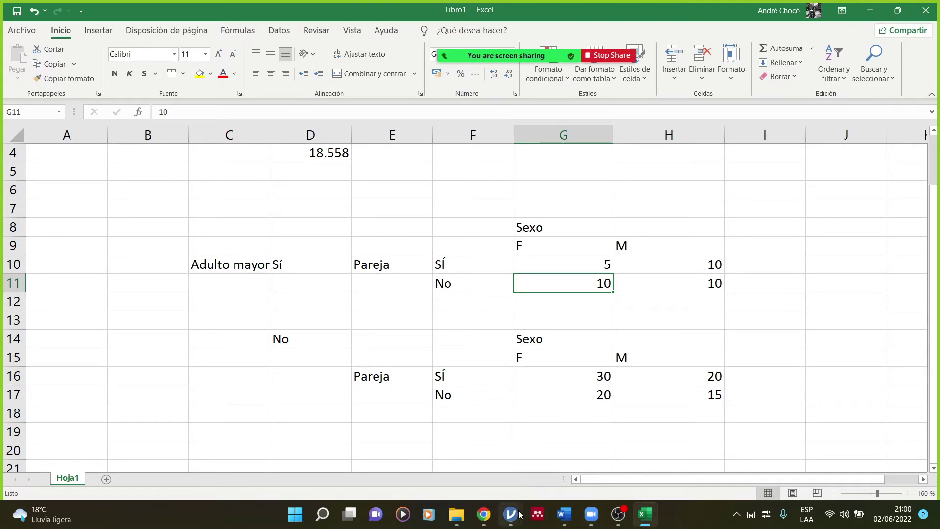
Switch to jamovi's grasa_corporal window and close it without saving the changes
mouse_move(521, 514)
left_click(471, 424)
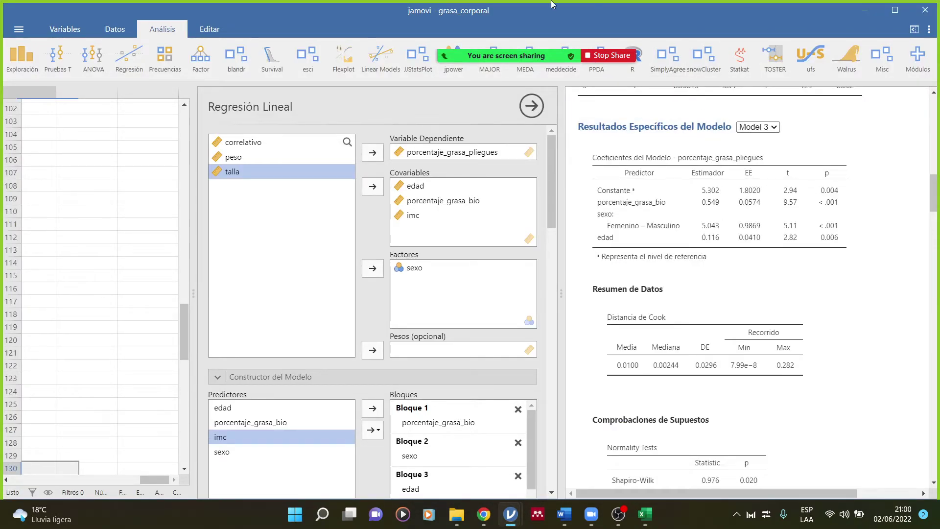
left_click(925, 10)
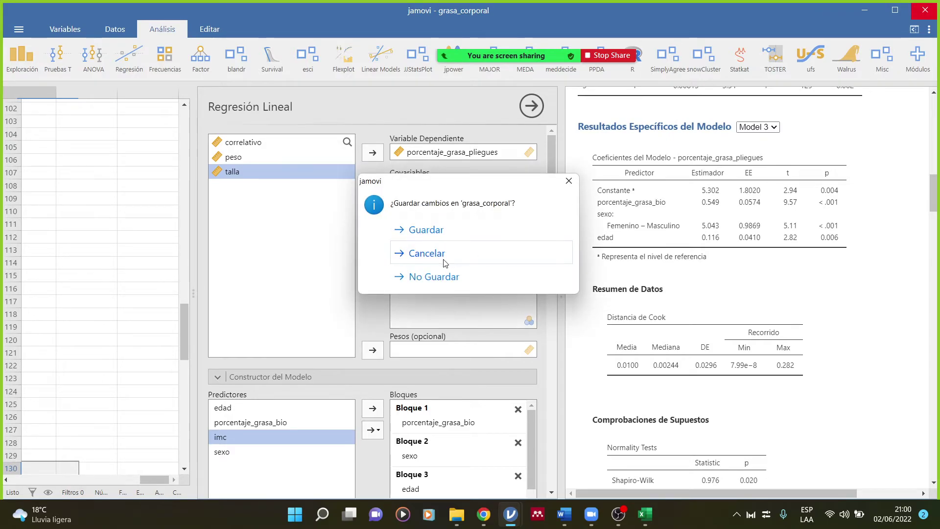
left_click(437, 278)
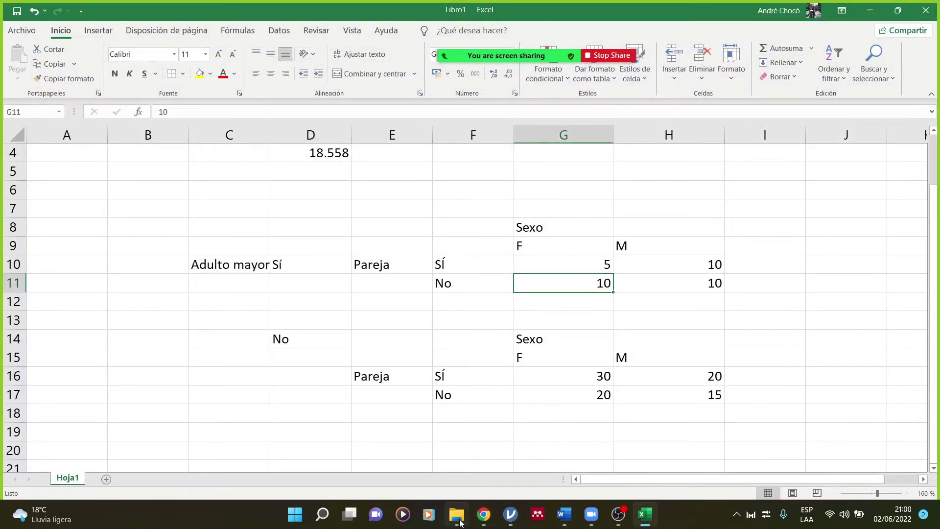
Switch to File Explorer and open the dataframes_jamovi folder within the jamovi folder in Descargas
left_click(458, 520)
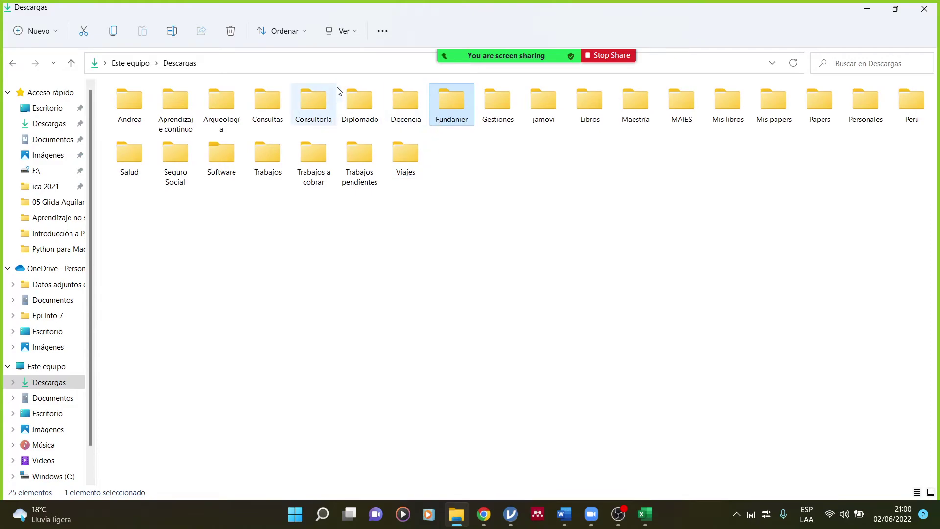
double_click(360, 101)
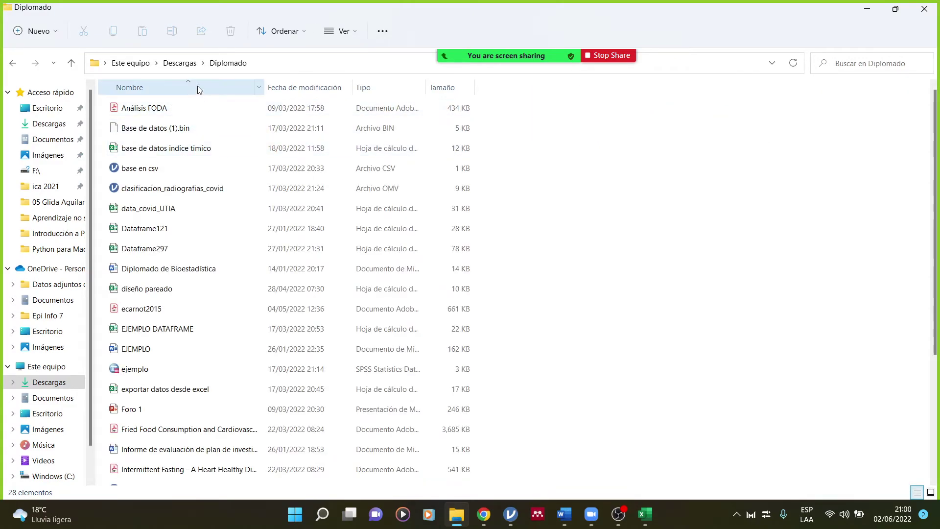
left_click(180, 63)
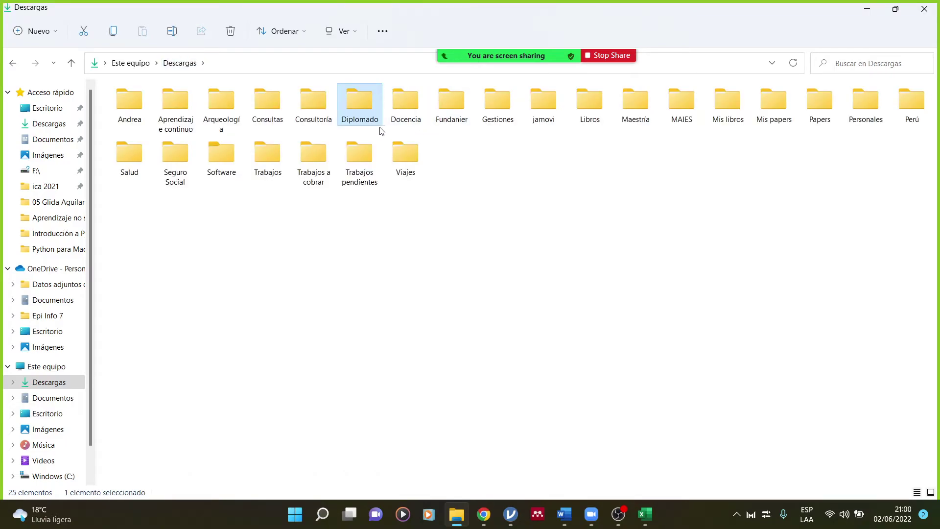
double_click(545, 102)
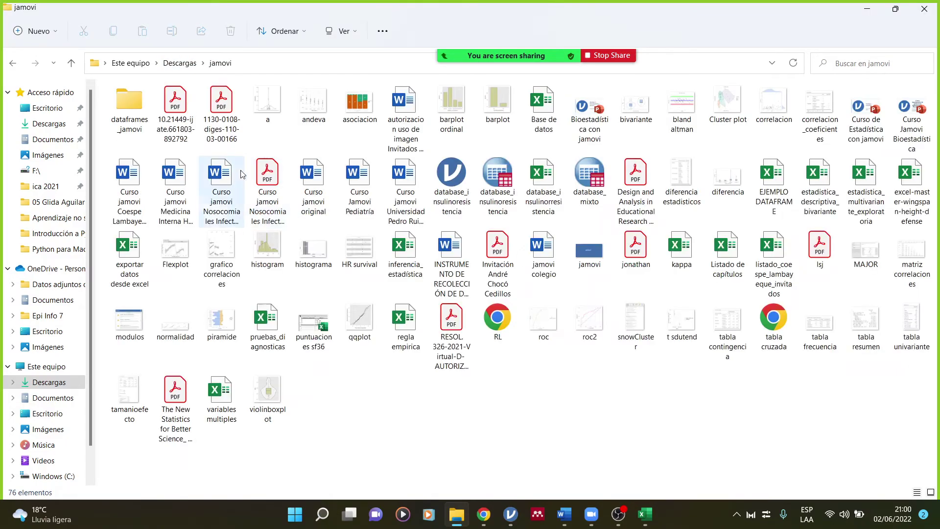
double_click(125, 103)
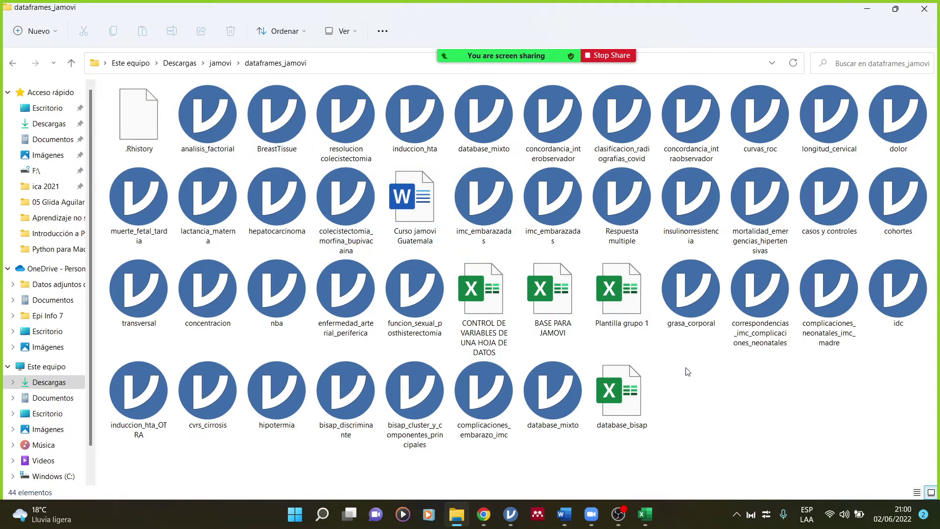
Look through the dataset files in dataframes_jamovi for a suitable next example
left_click(744, 327)
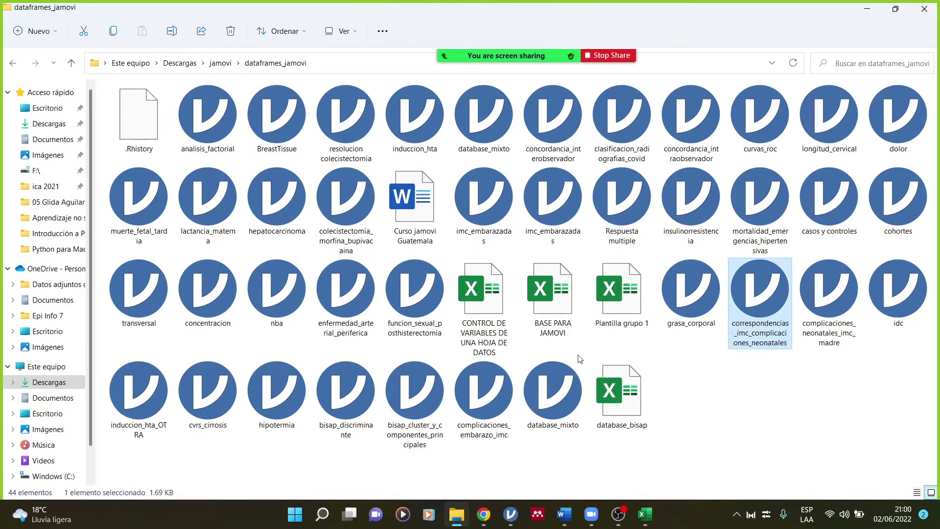
left_click(406, 327)
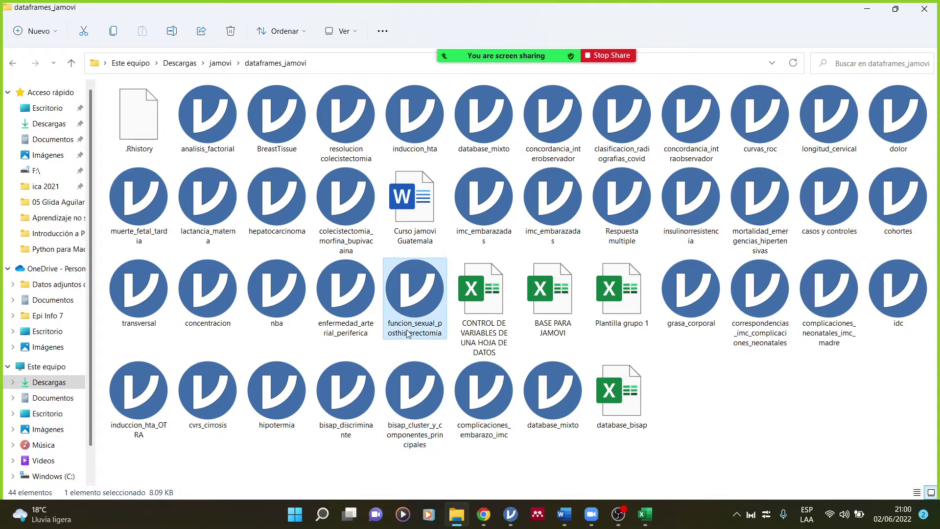
left_click(436, 422)
left_click(479, 425)
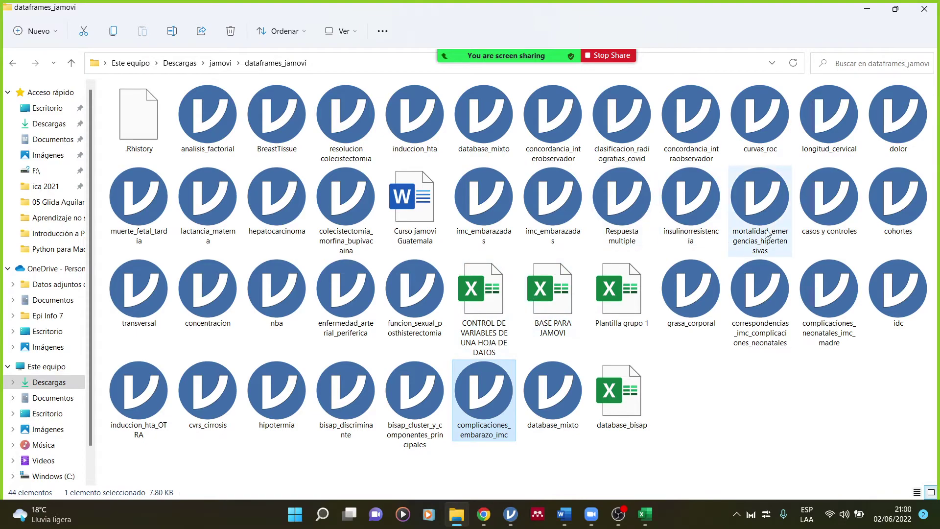
left_click(696, 98)
left_click(653, 107)
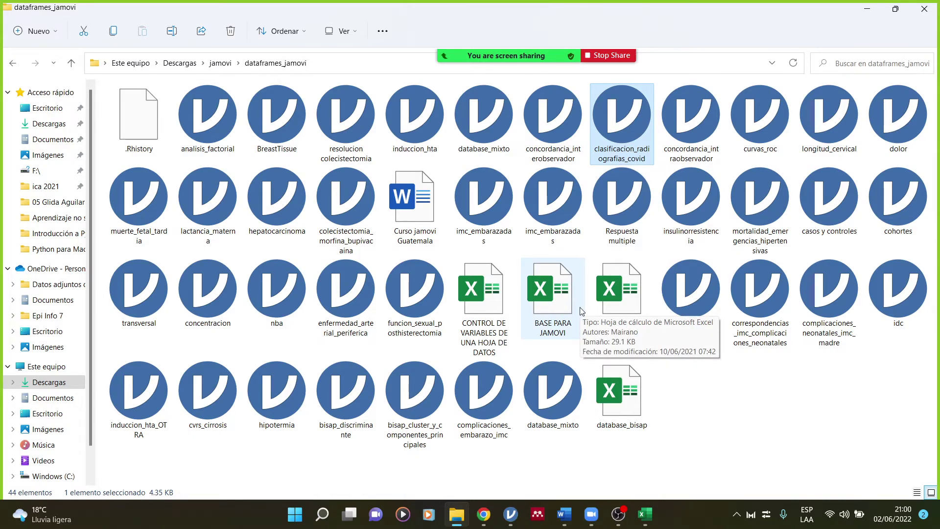
left_click(839, 229)
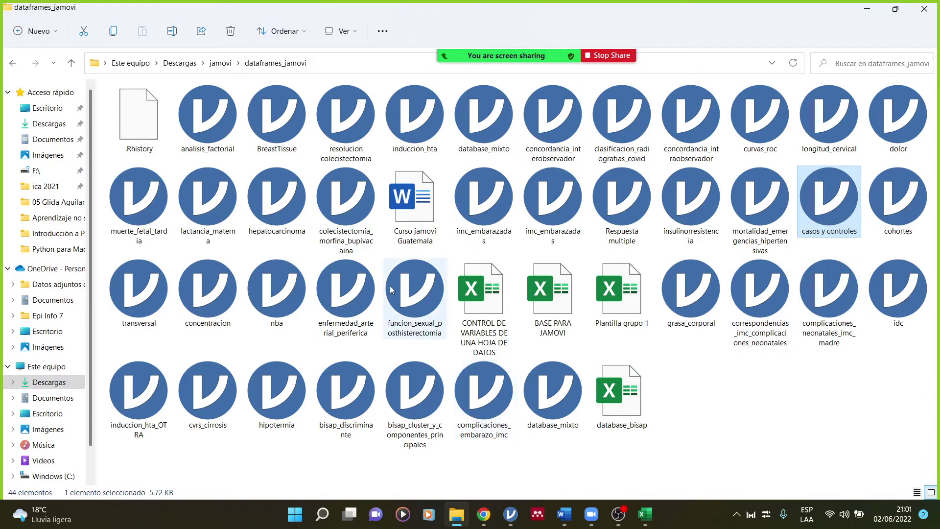
Go through the files one by one from analisis_factorial to lactancia_materna and open lactancia_materna in jamovi
left_click(214, 125)
key("Right")
key("Right")
key("Right")
key("Right")
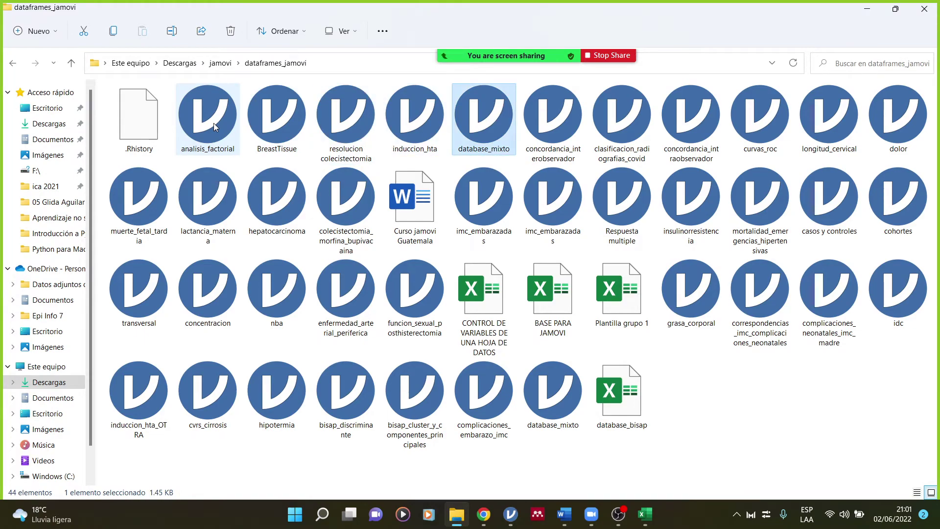
key("Right")
key("Right")
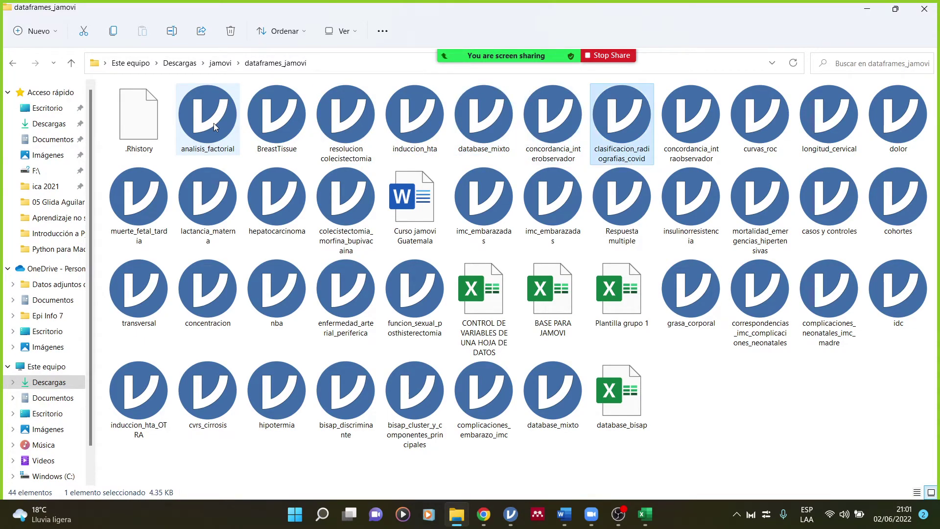
key("Right")
key("Right")
key("Right")
key("Right")
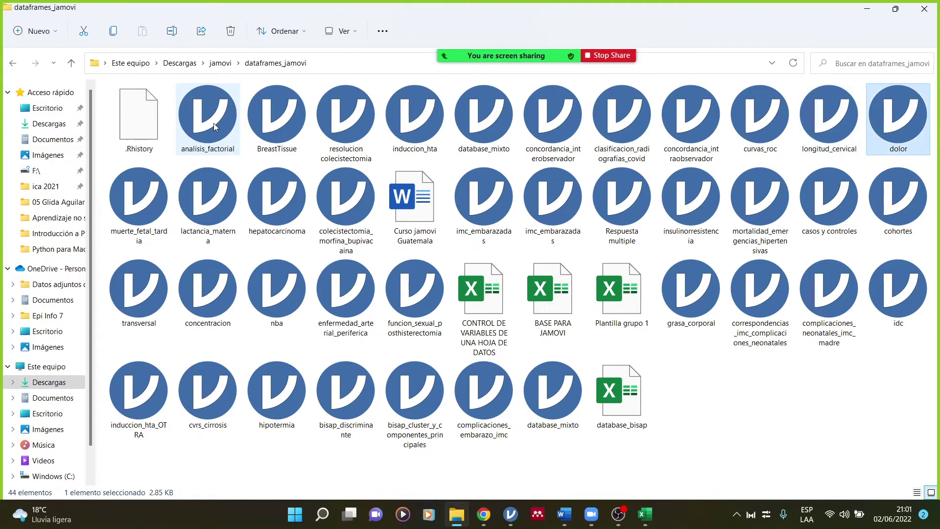
key("Right")
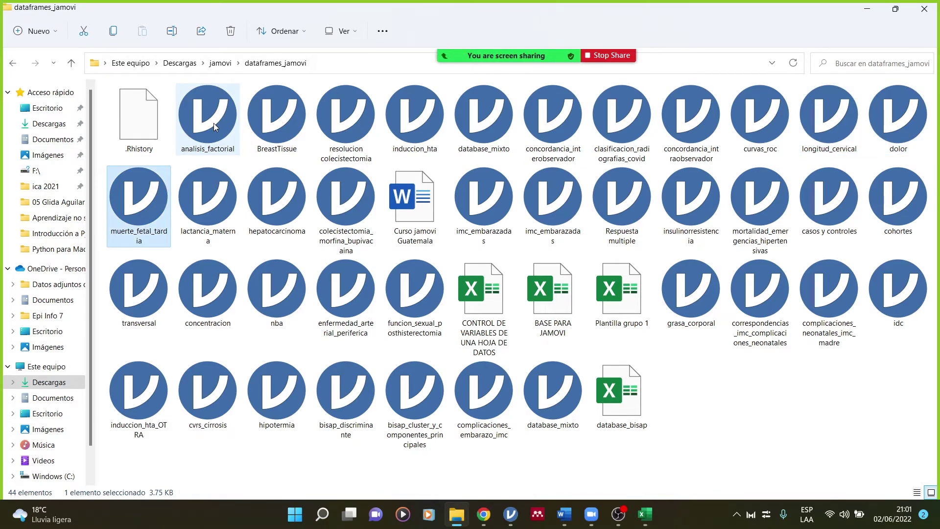
key("Right")
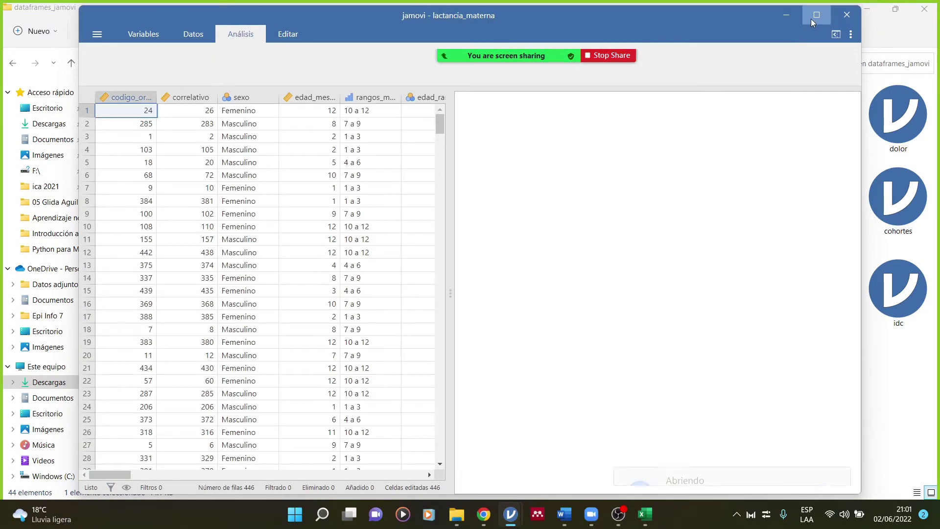
Maximize the lactancia_materna window and widen the data area to show the columns around peso, talla and Desnutricion severa
left_click(809, 21)
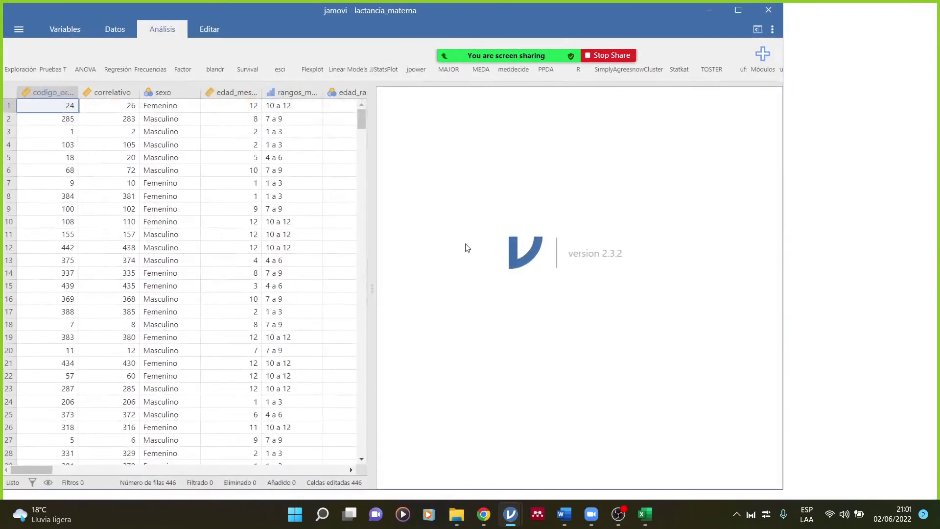
left_click(372, 254)
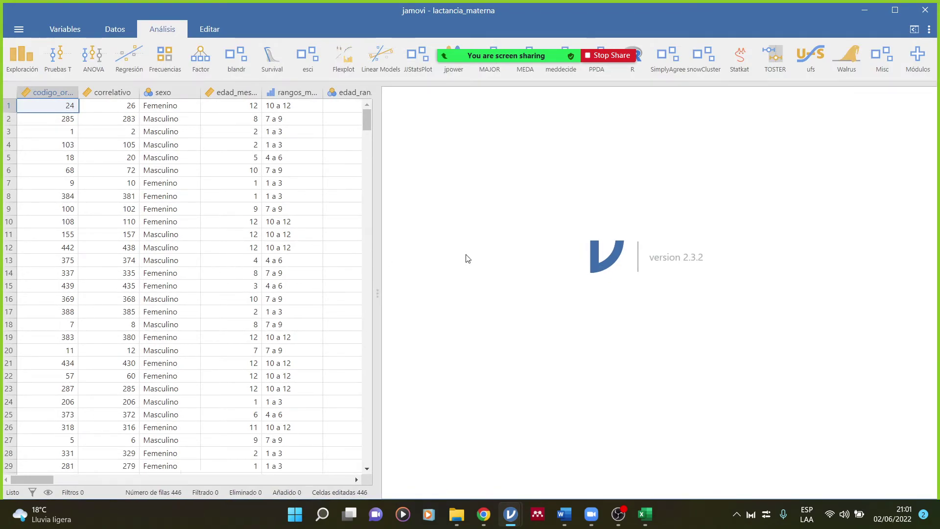
left_click_drag(110, 479, 294, 442)
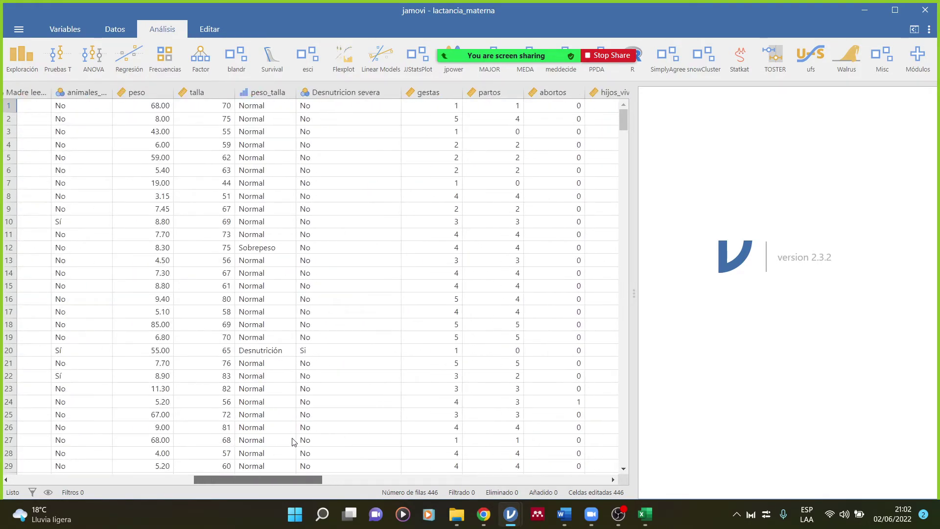
Look through the dataset's variables and select the anemia column
scroll(309, 442, "right", 3)
scroll(208, 340, "down", 10)
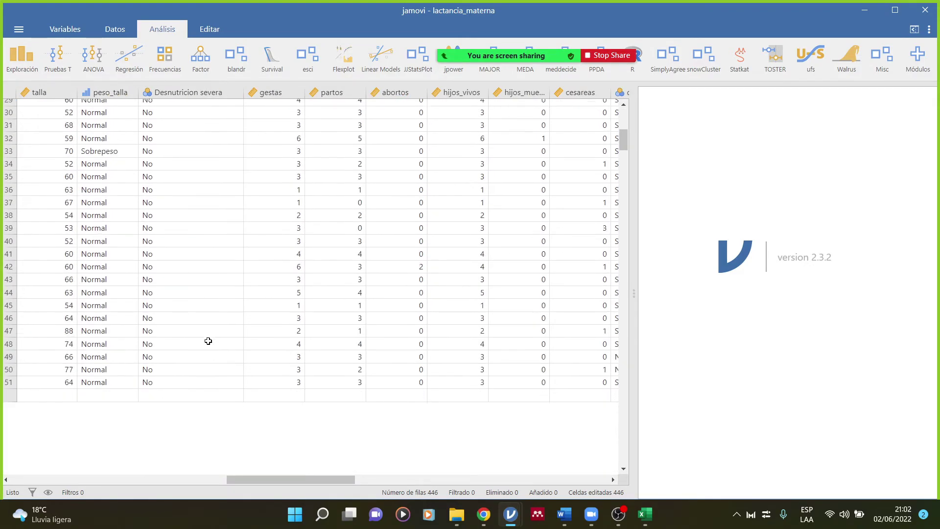
scroll(208, 340, "up", 10)
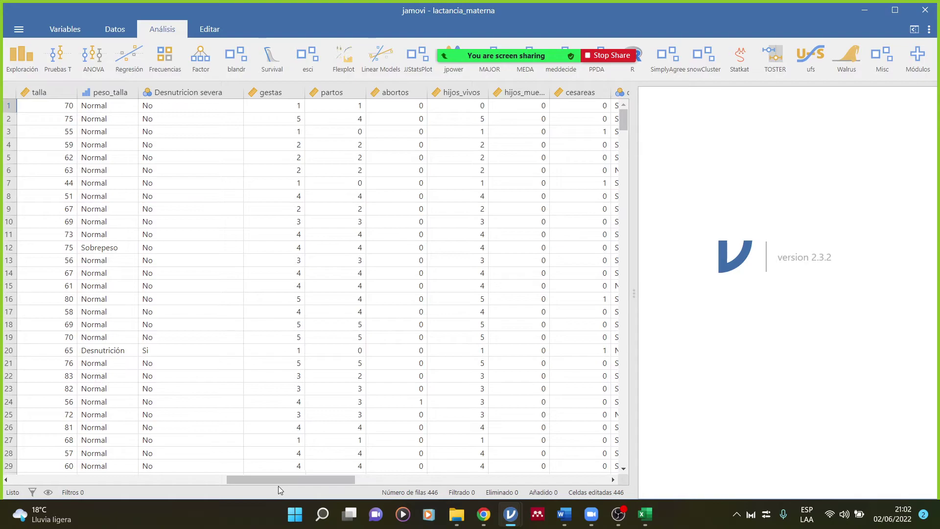
left_click_drag(277, 481, 451, 469)
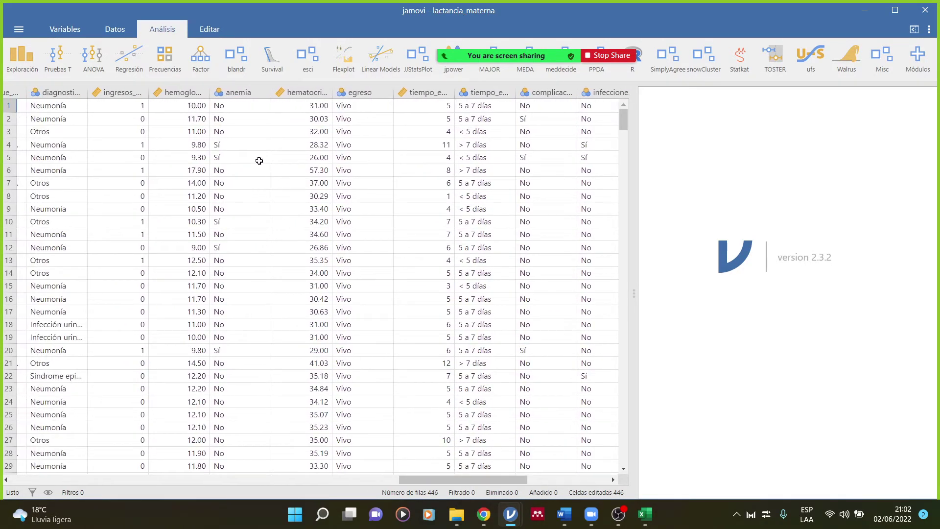
left_click(244, 98)
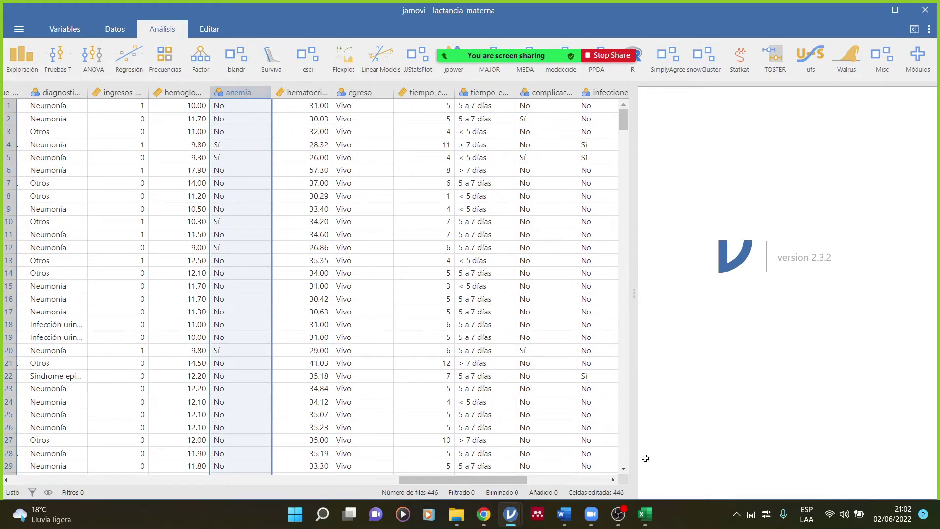
Run a Descriptivas analysis on the anemia variable and include its frequency table
left_click(21, 58)
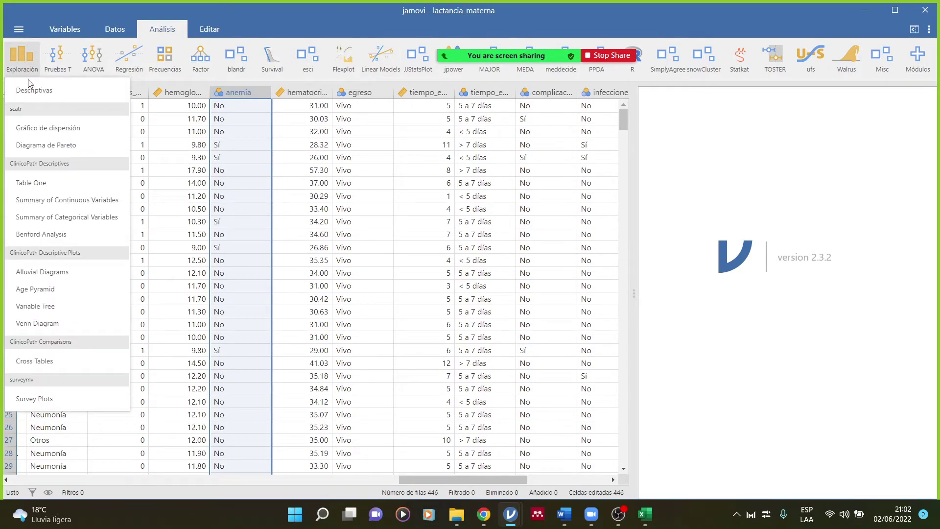
left_click(33, 95)
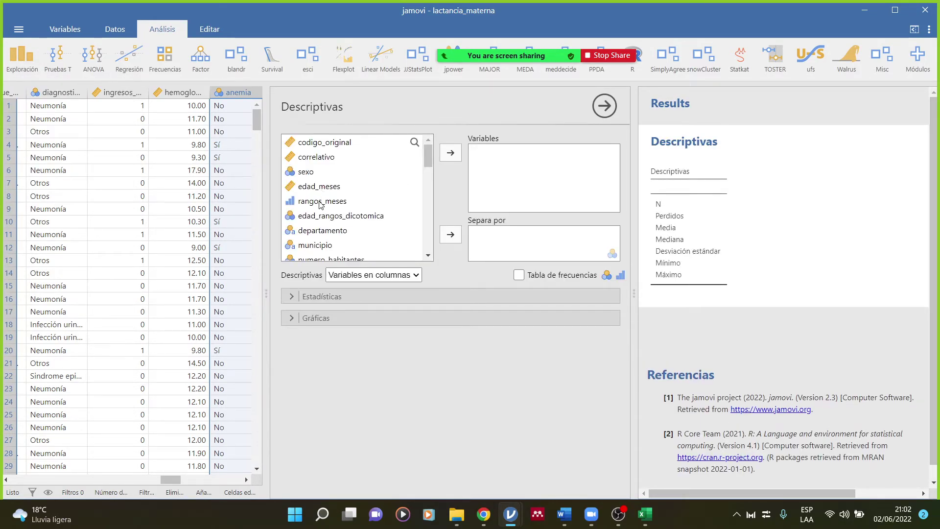
scroll(321, 209, "down", 2)
scroll(321, 208, "down", 2)
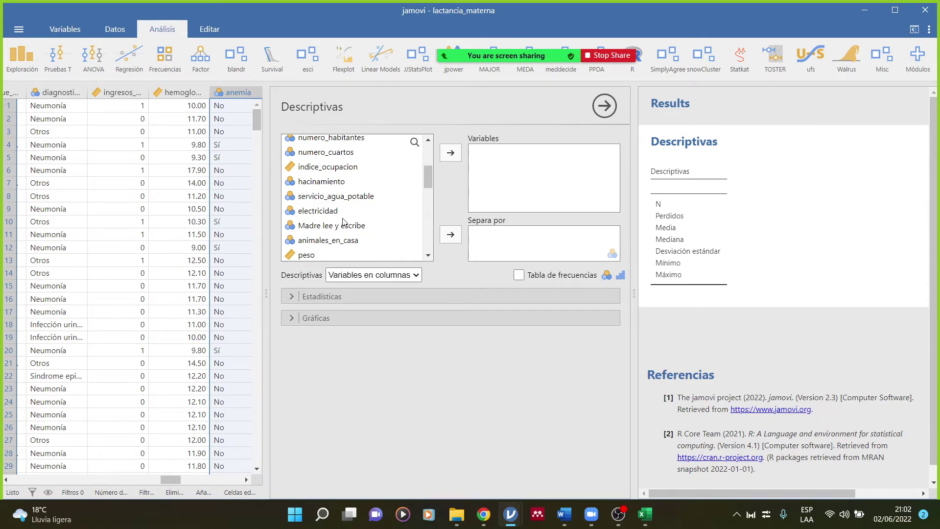
scroll(345, 222, "down", 5)
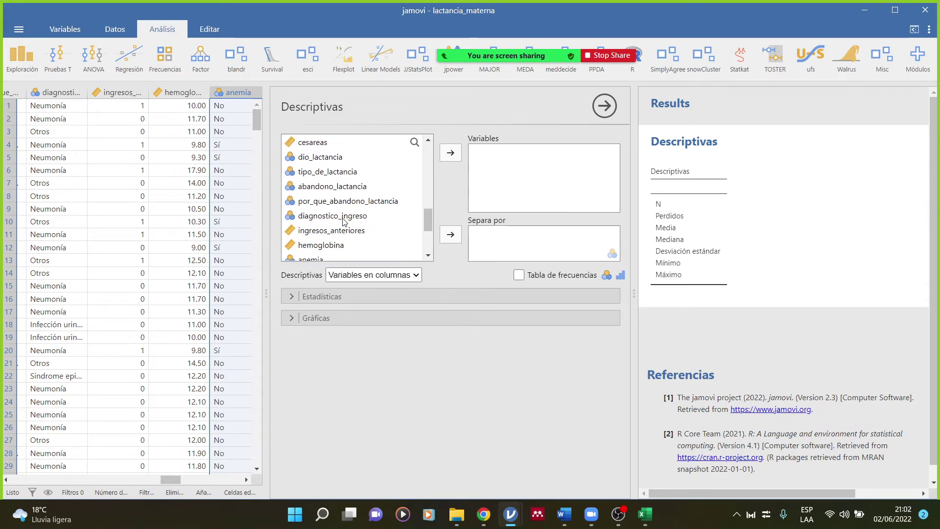
scroll(344, 222, "down", 2)
left_click(324, 202)
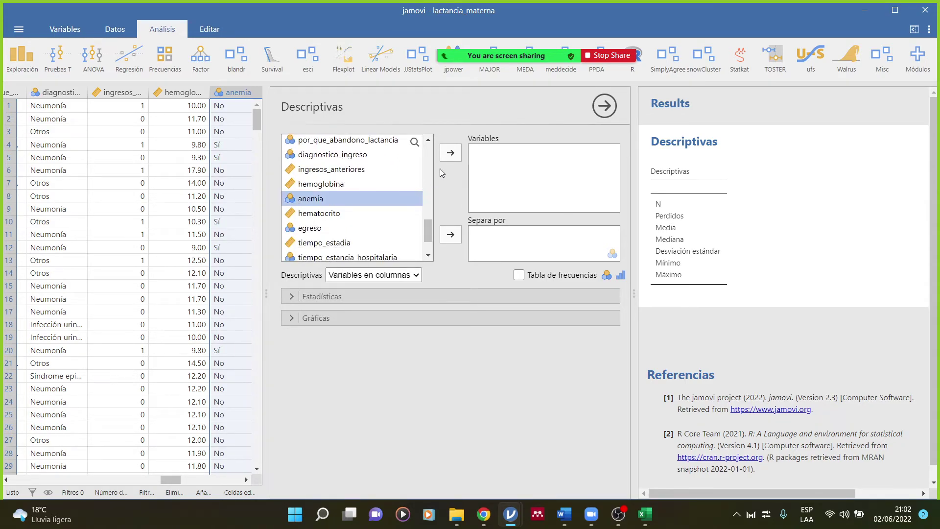
left_click(451, 153)
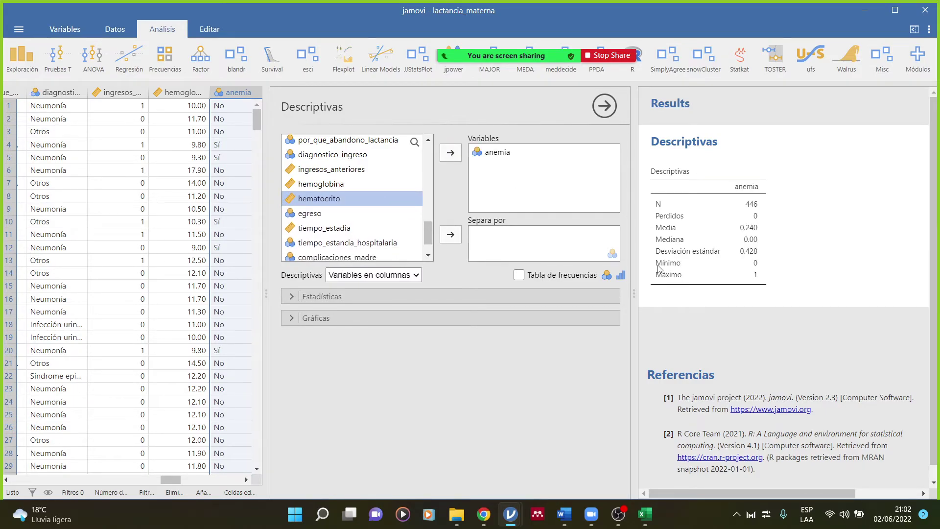
left_click(520, 275)
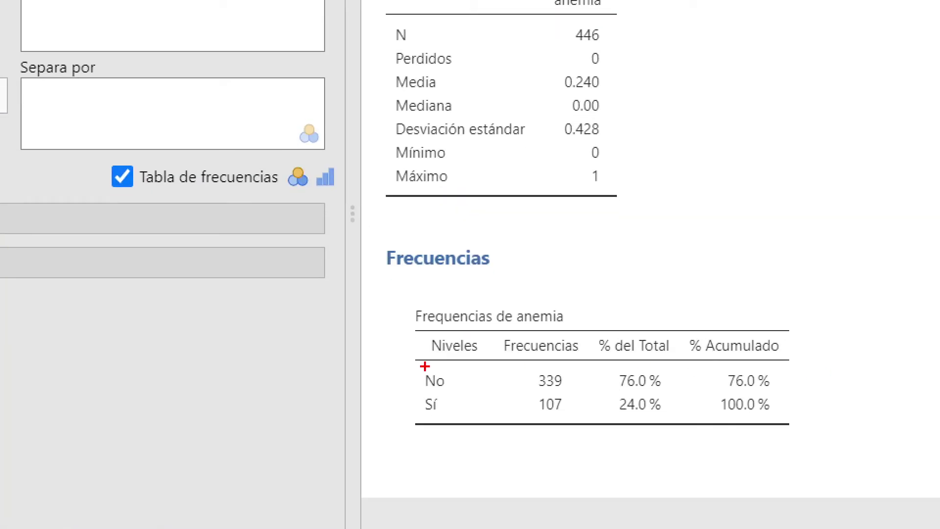
left_click_drag(422, 413, 449, 414)
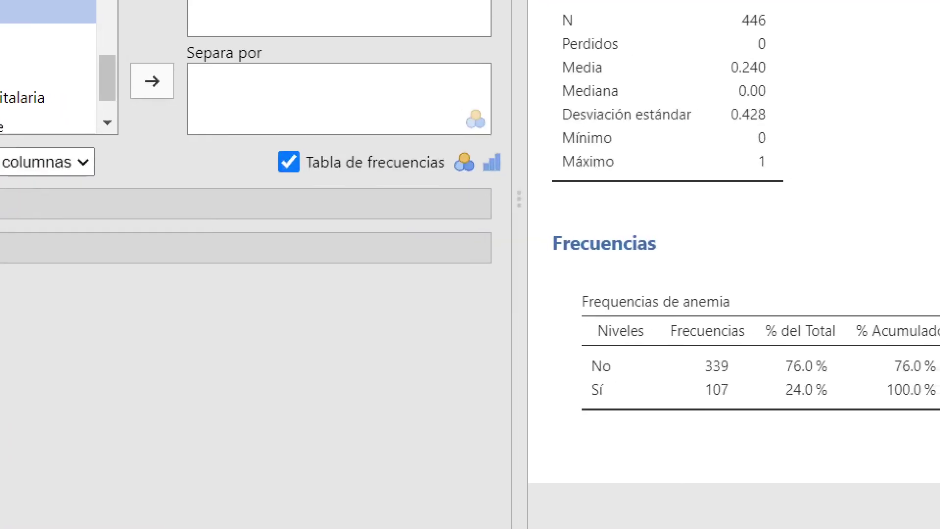
mouse_move(684, 317)
left_mouse_down()
mouse_move(678, 448)
mouse_move(730, 384)
mouse_move(679, 311)
left_mouse_up()
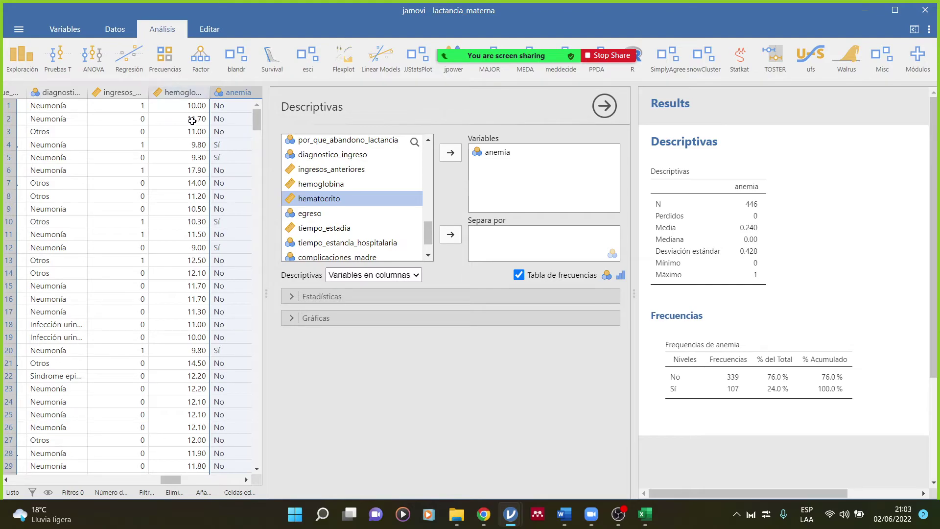
Try splitting the anemia descriptives by tipo_de_lactancia, and remove the split again
scroll(347, 177, "up", 1)
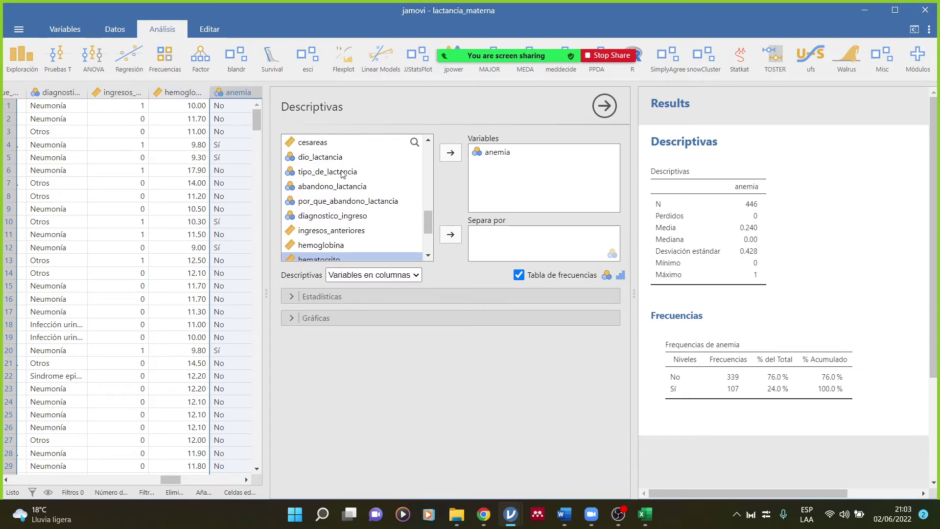
left_click(342, 172)
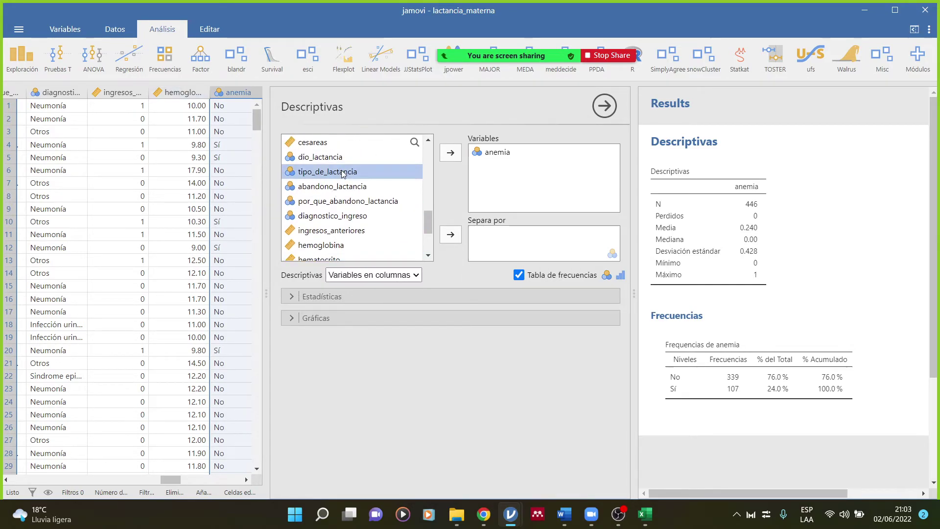
left_click(451, 240)
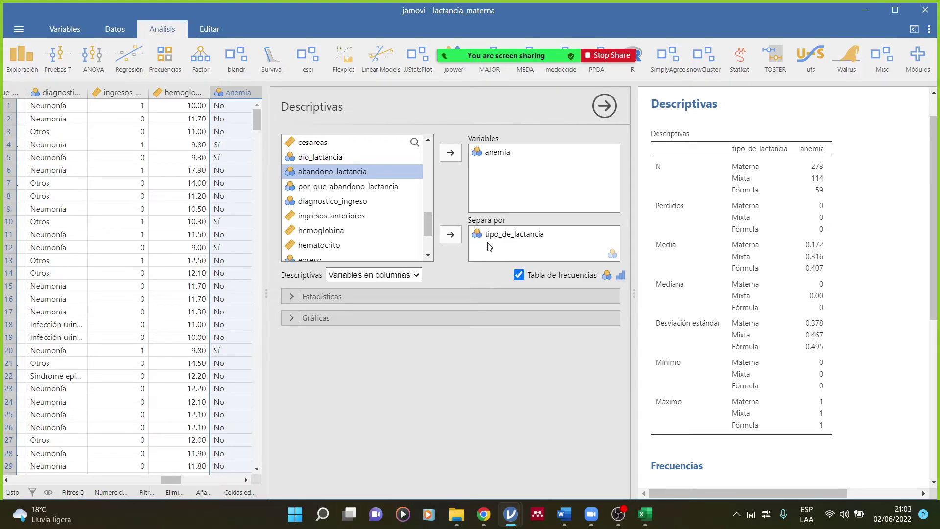
left_click(505, 234)
left_click(451, 235)
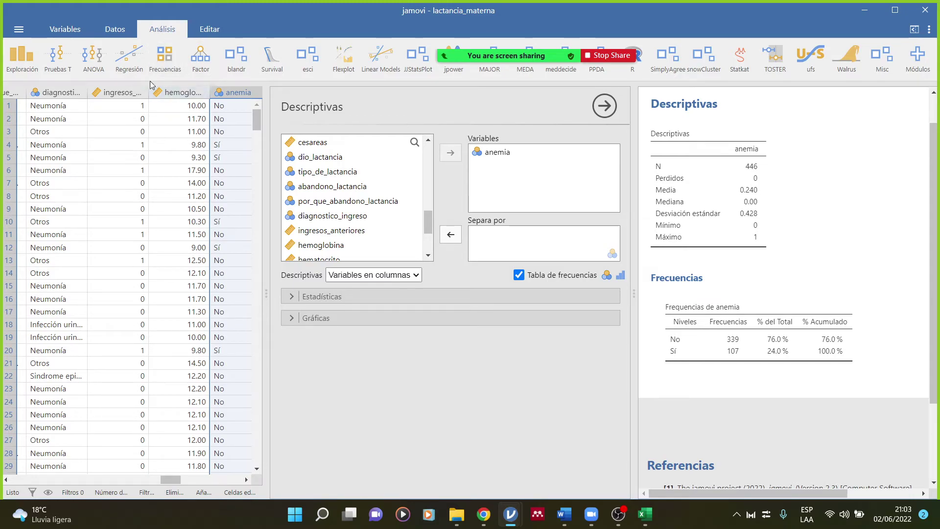
Start an independent-samples contingency table with the χ² association test and assign anemia to the columns
left_click(163, 63)
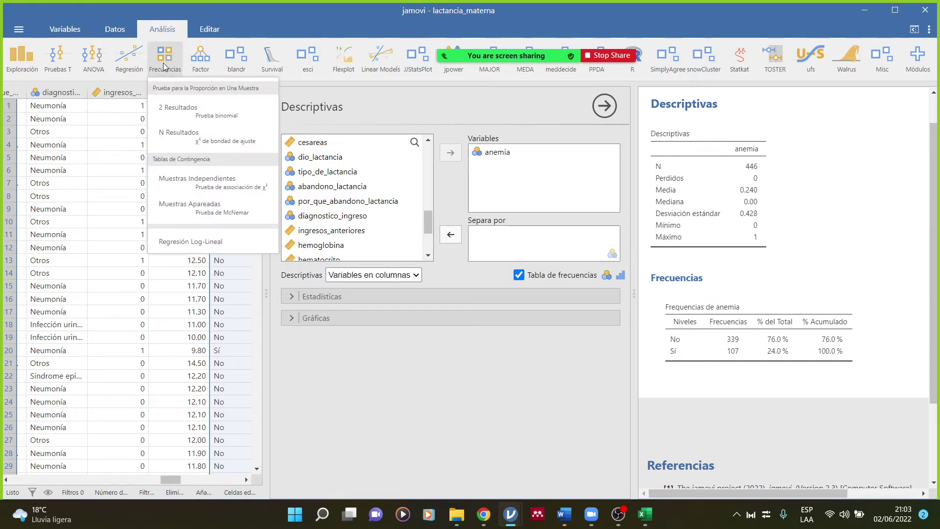
left_click(197, 180)
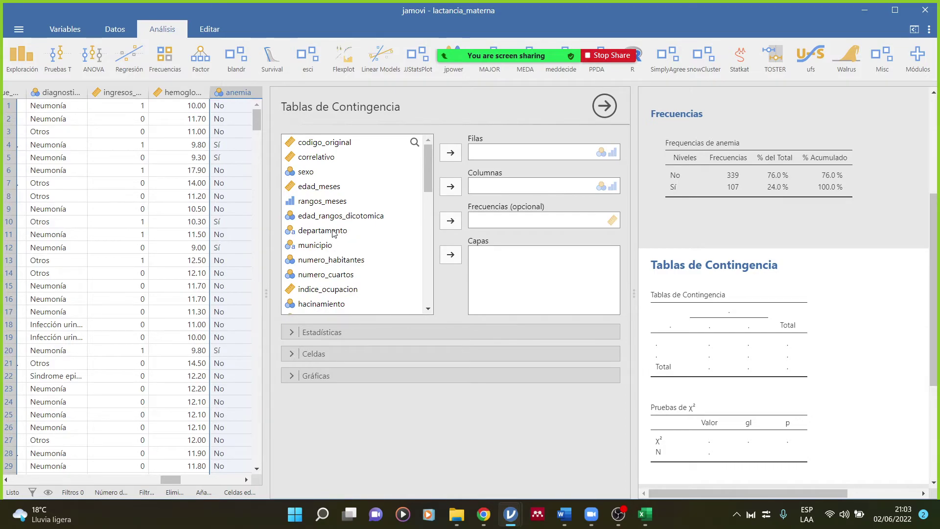
scroll(333, 233, "down", 2)
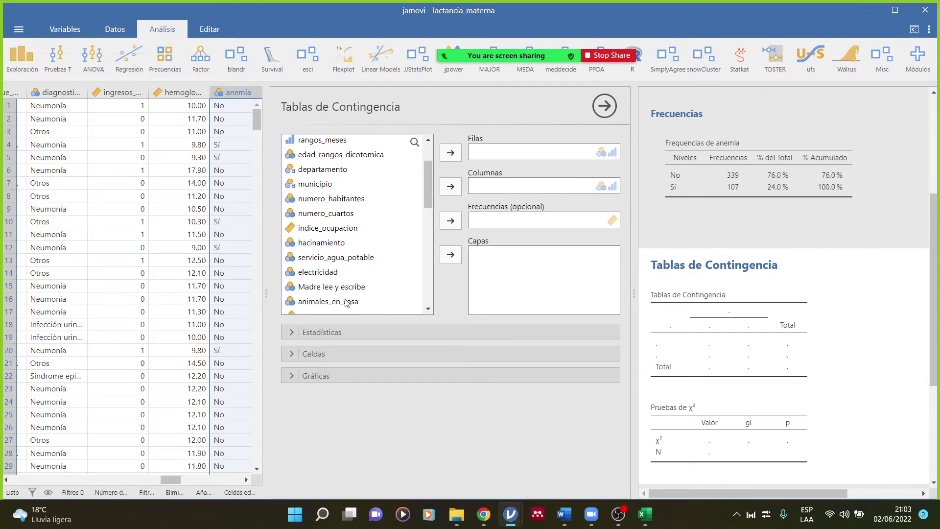
scroll(345, 303, "down", 2)
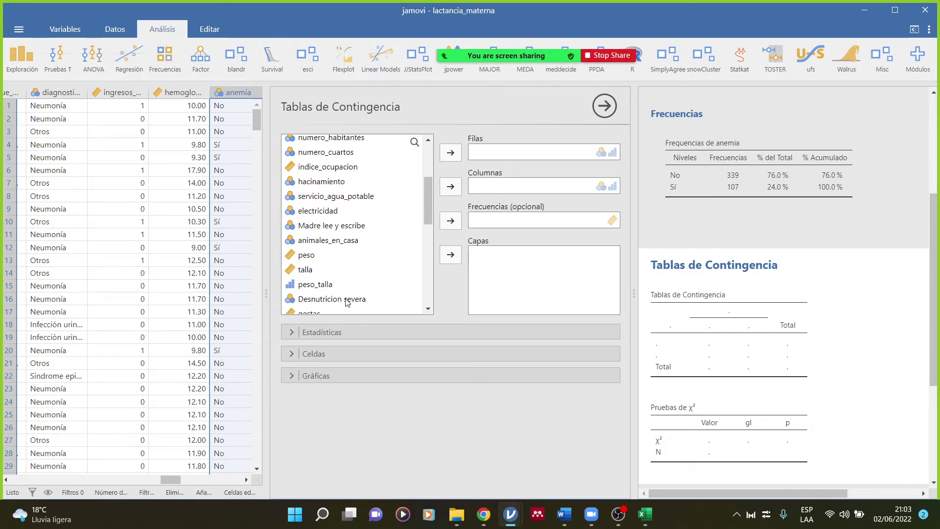
scroll(346, 303, "down", 4)
scroll(336, 270, "down", 4)
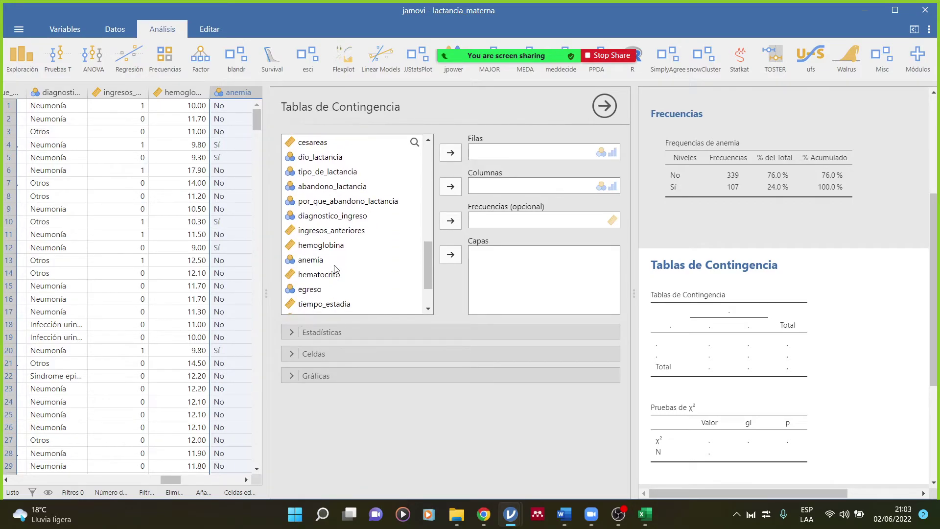
left_click(309, 260)
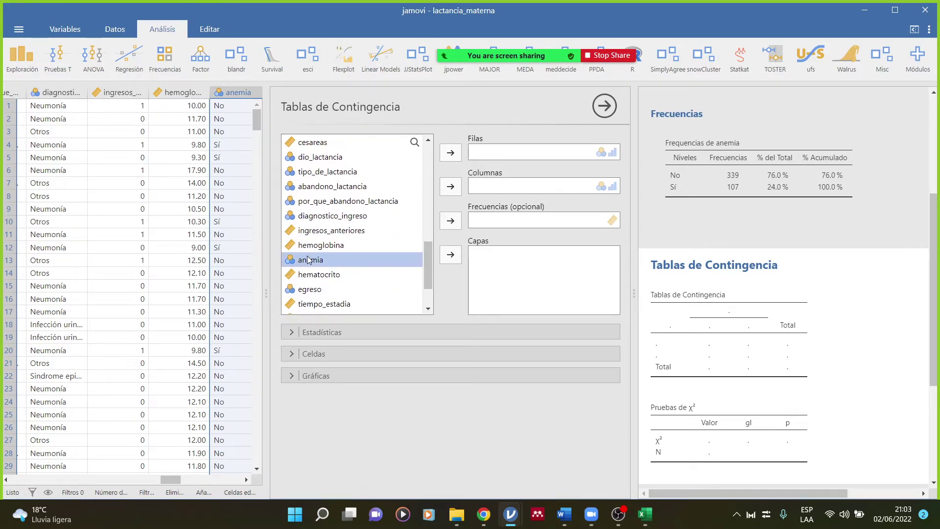
left_click(449, 187)
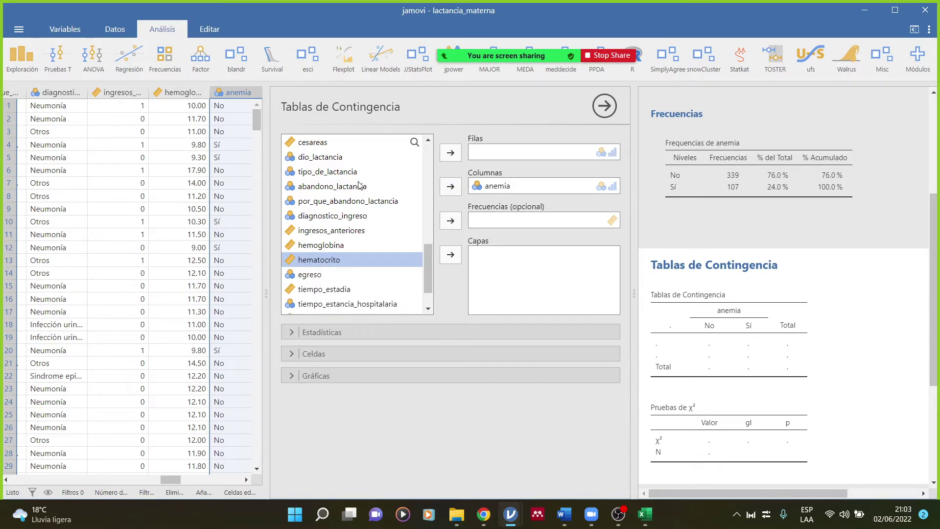
Assign the variable Madre lee y escribe to the rows of the contingency table
scroll(342, 226, "up", 2)
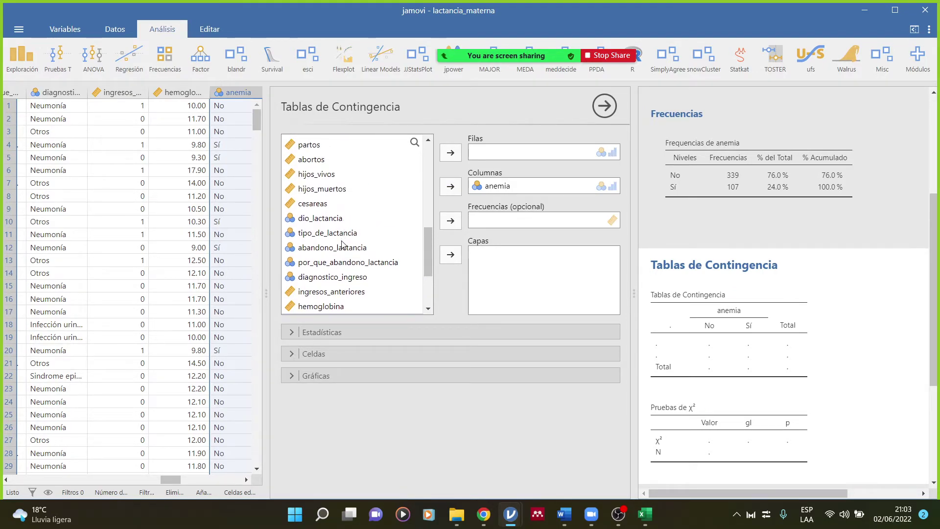
scroll(357, 240, "up", 1)
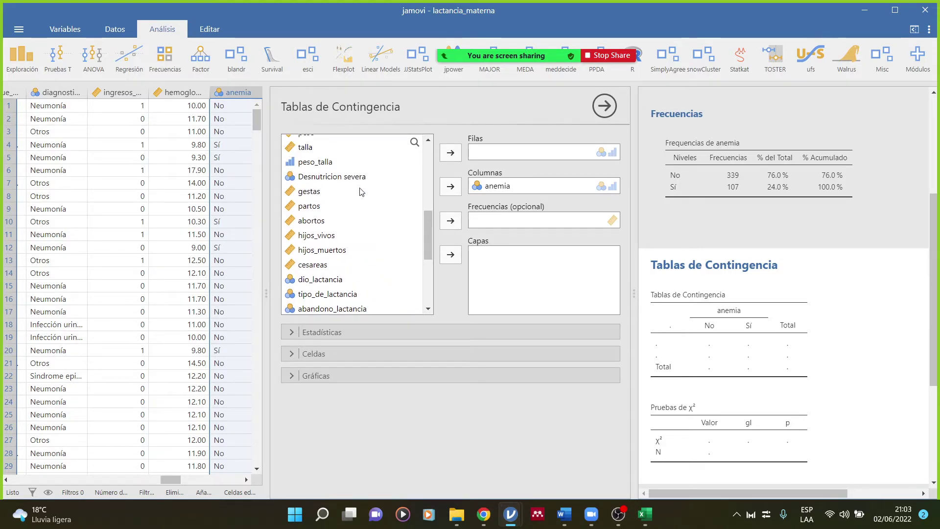
scroll(361, 190, "down", 5)
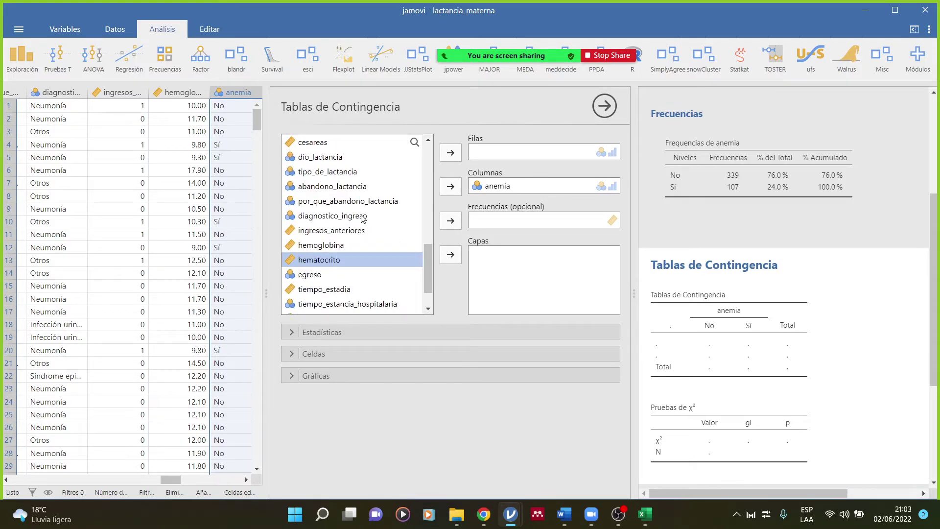
scroll(362, 219, "down", 1)
scroll(362, 218, "up", 10)
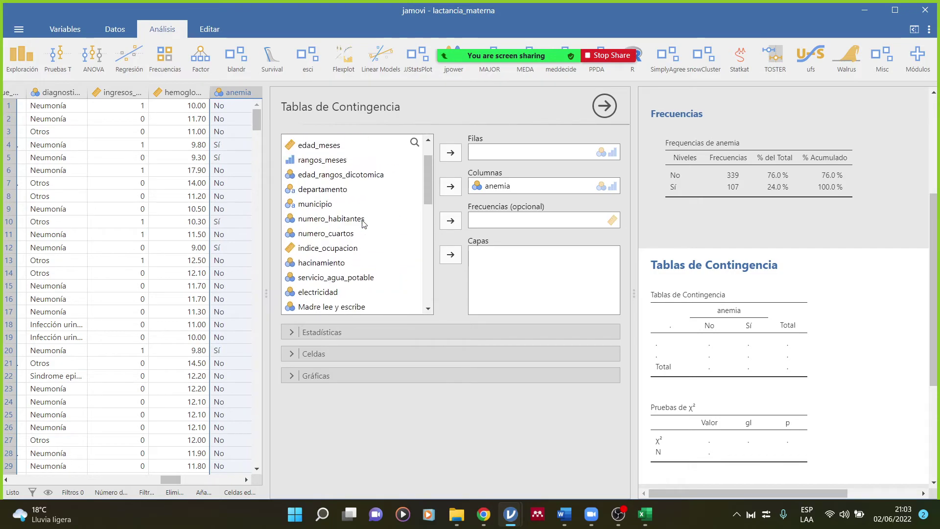
left_click(326, 219)
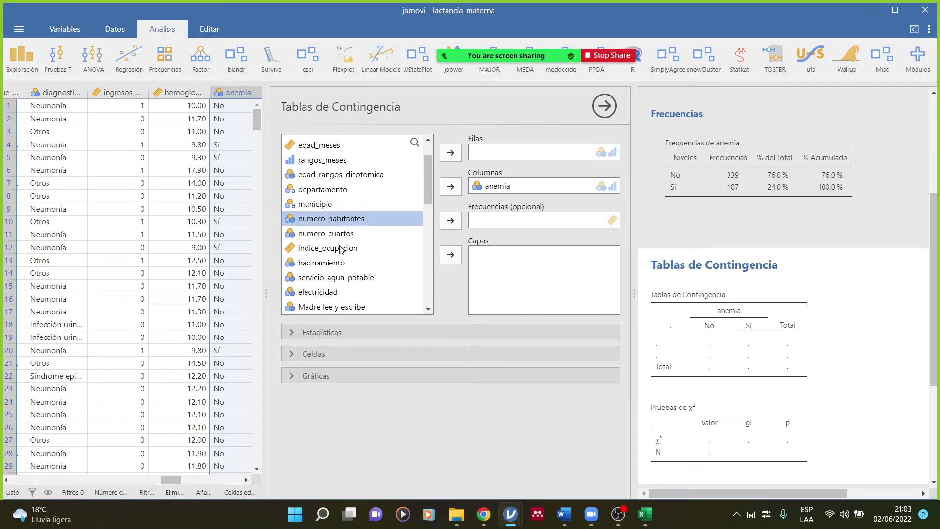
scroll(342, 249, "down", 2)
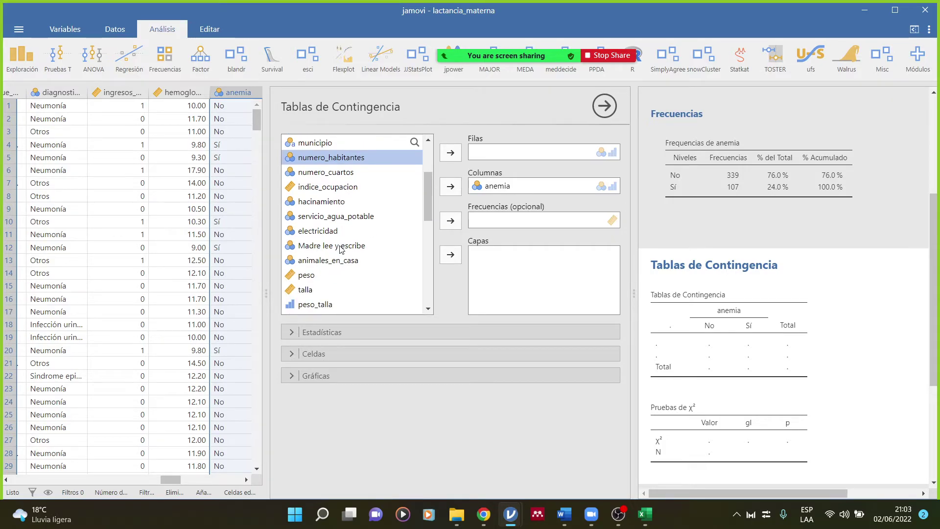
left_click(341, 250)
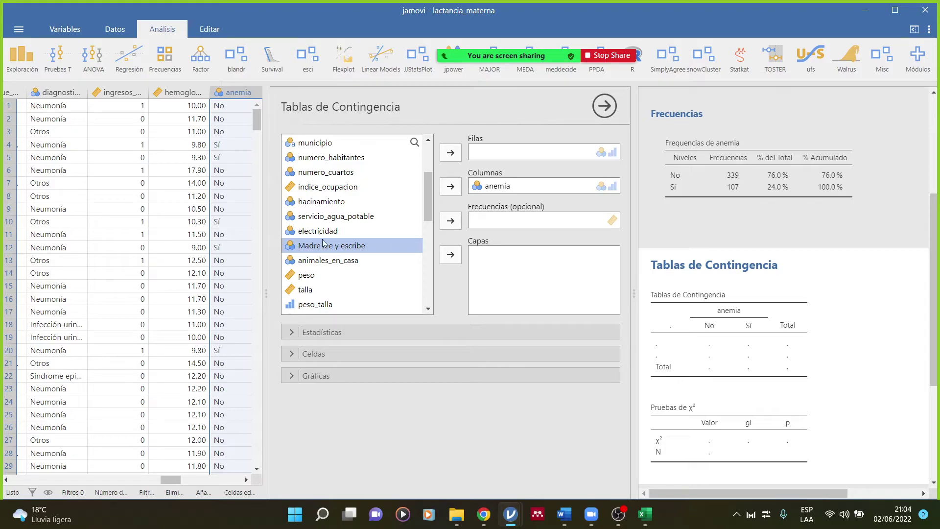
left_click(450, 155)
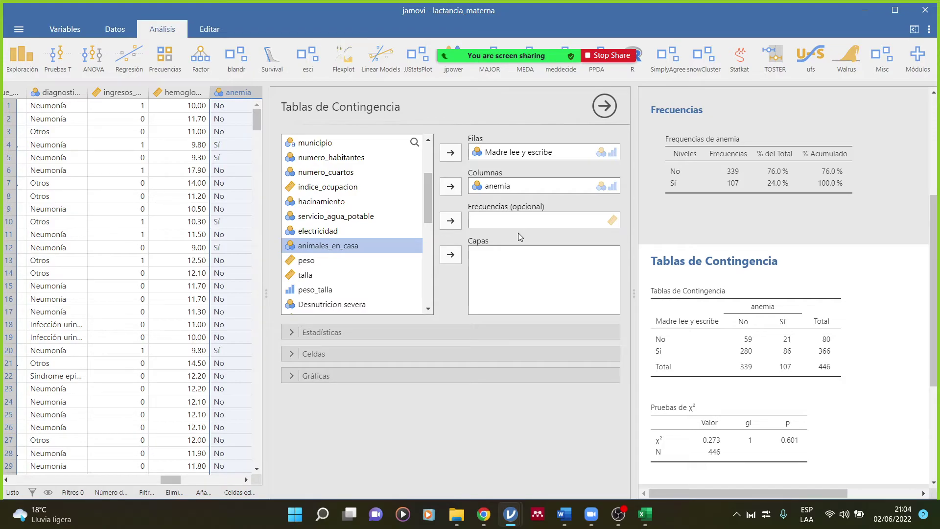
Expand the statistics and cell options of the contingency table and add row percentages to its cells
left_click(291, 334)
scroll(292, 408, "down", 4)
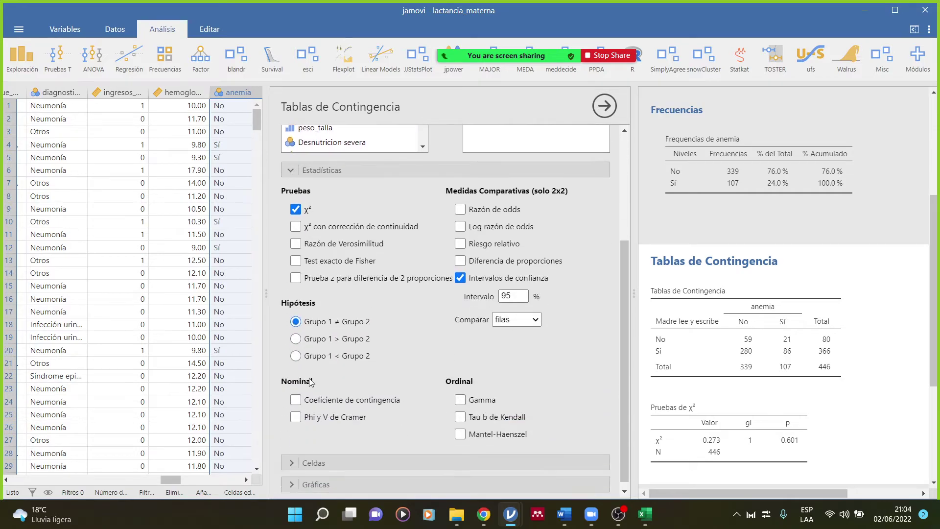
left_click(293, 455)
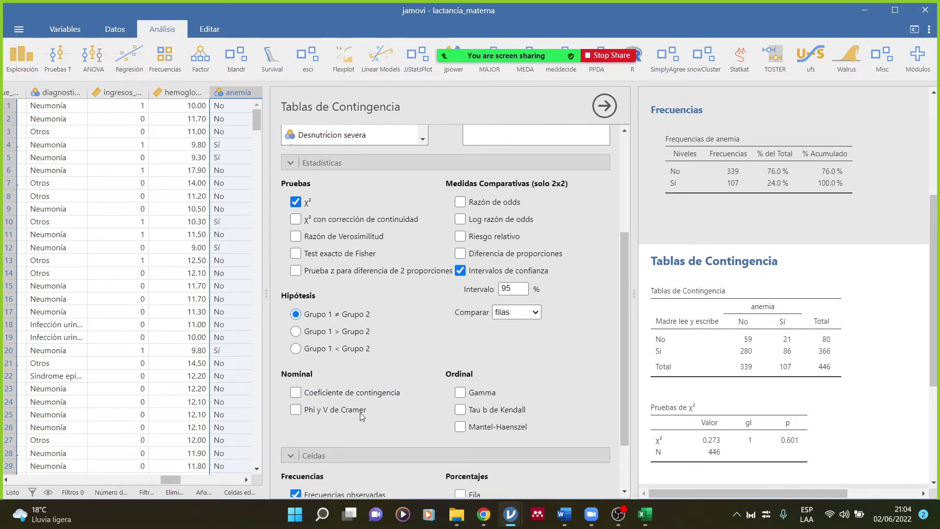
left_click(461, 414)
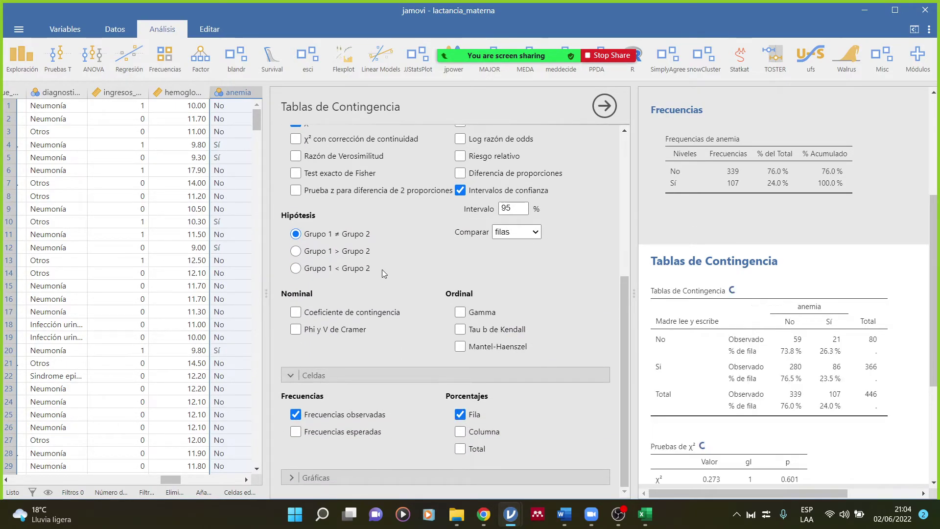
Widen the results area and mark the anemia figures by Madre lee y escribe in the contingency table
scroll(348, 254, "up", 2)
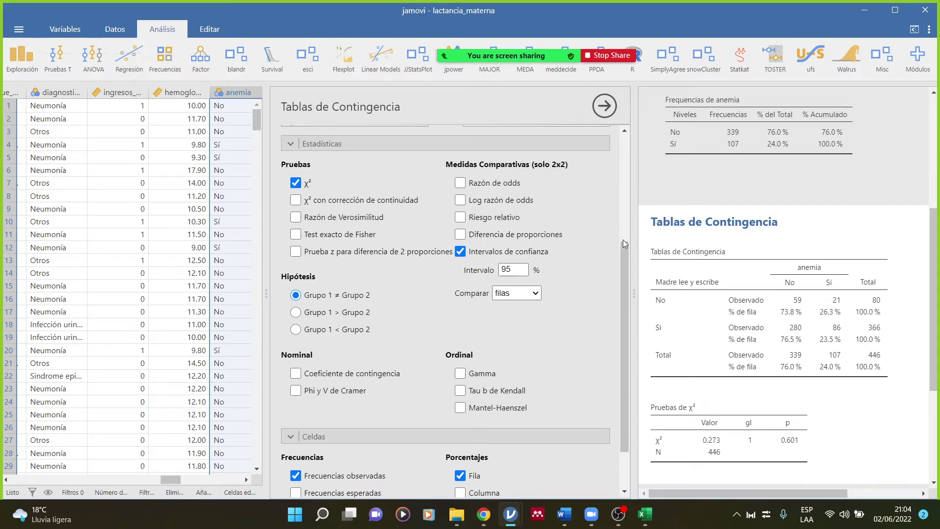
left_click_drag(635, 236, 324, 193)
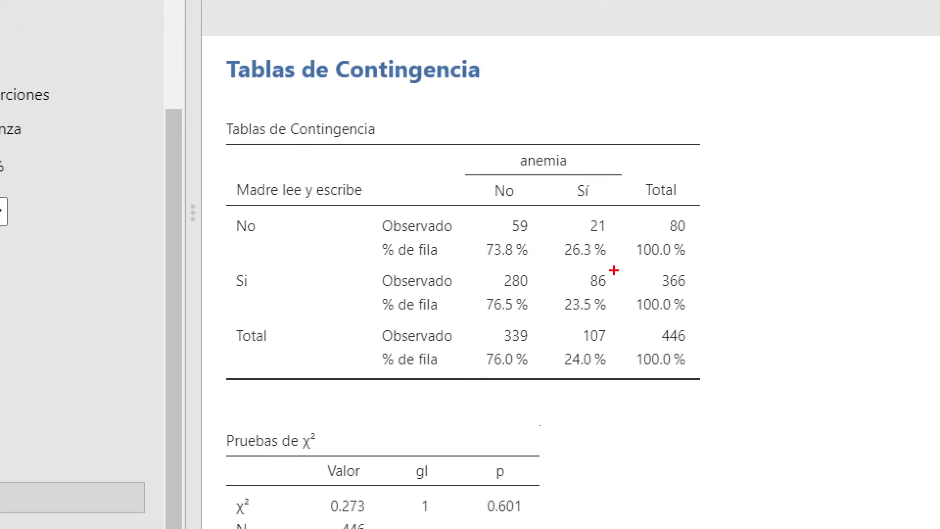
left_click_drag(554, 262, 610, 265)
mouse_move(619, 222)
left_mouse_down()
mouse_move(555, 214)
mouse_move(552, 328)
mouse_move(646, 326)
mouse_move(645, 282)
mouse_move(565, 270)
left_mouse_up()
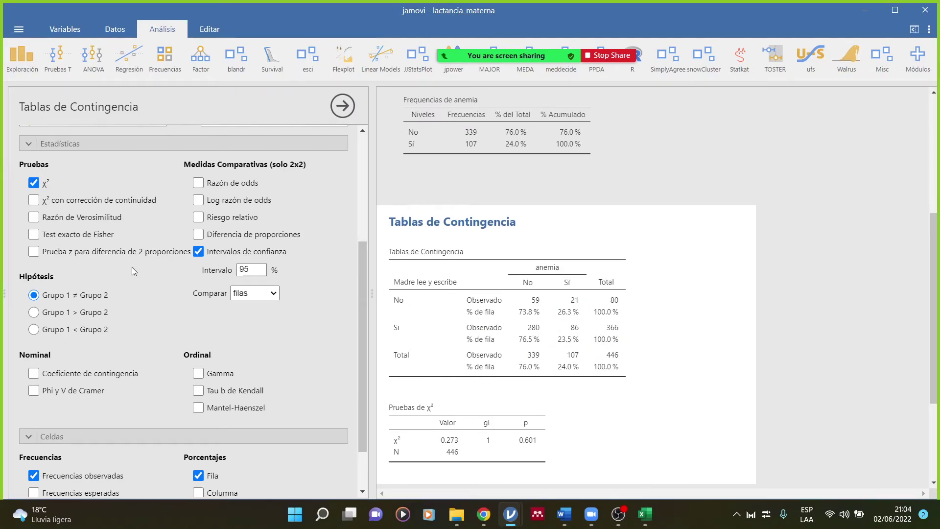
Replace Madre lee y escribe with Desnutricion severa as the row variable of the contingency table
scroll(131, 270, "up", 4)
left_click(222, 151)
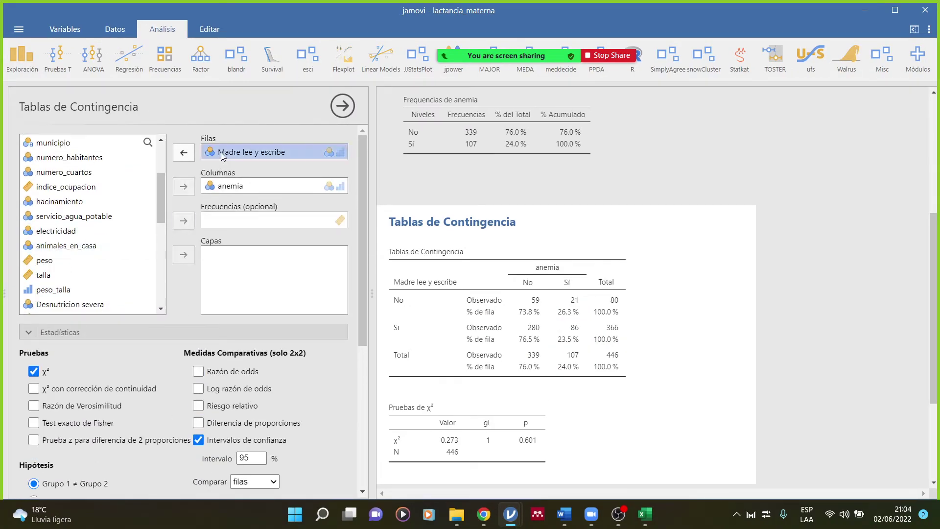
left_click(184, 154)
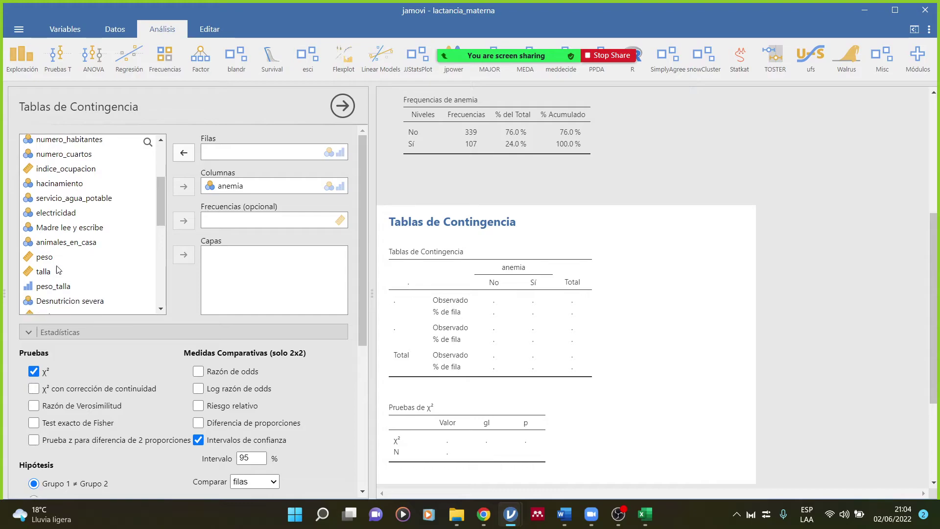
scroll(57, 270, "down", 4)
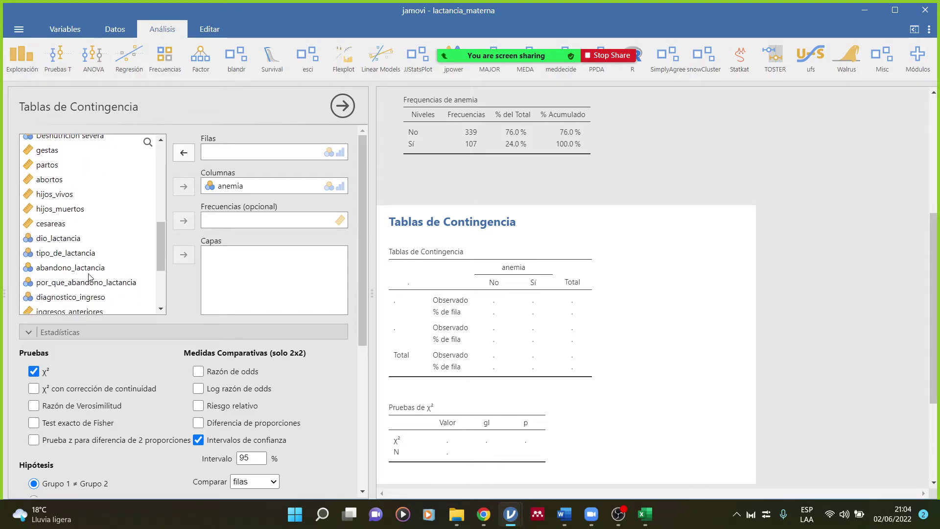
scroll(90, 278, "down", 3)
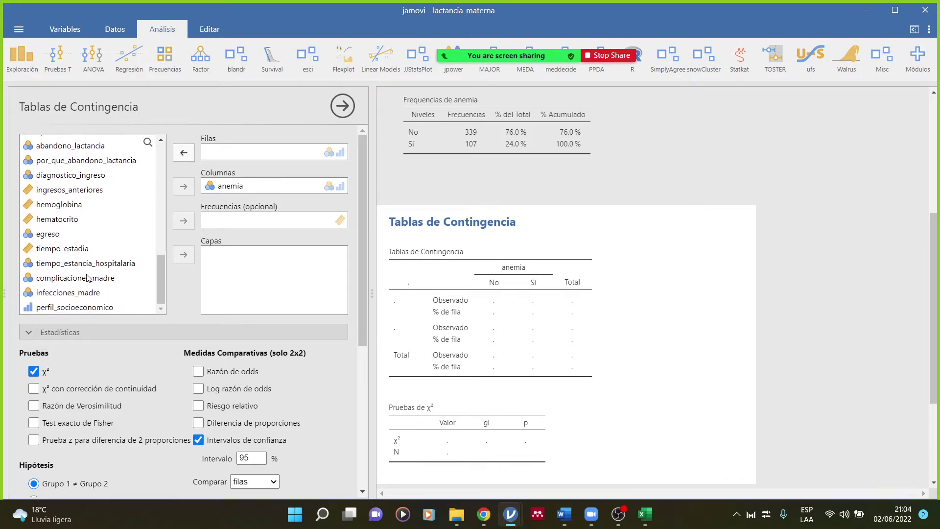
scroll(87, 278, "down", 2)
scroll(91, 235, "up", 3)
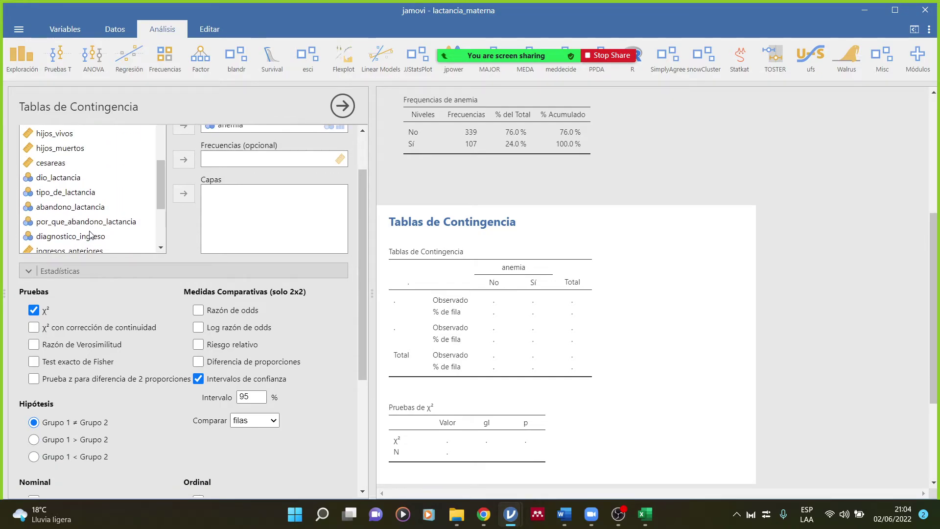
scroll(103, 191, "up", 3)
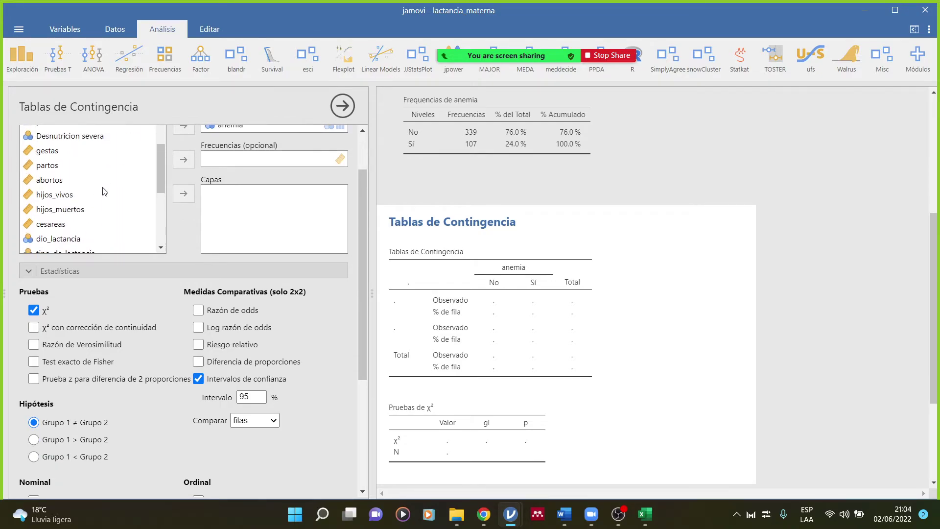
left_click(135, 196)
scroll(301, 156, "up", 2)
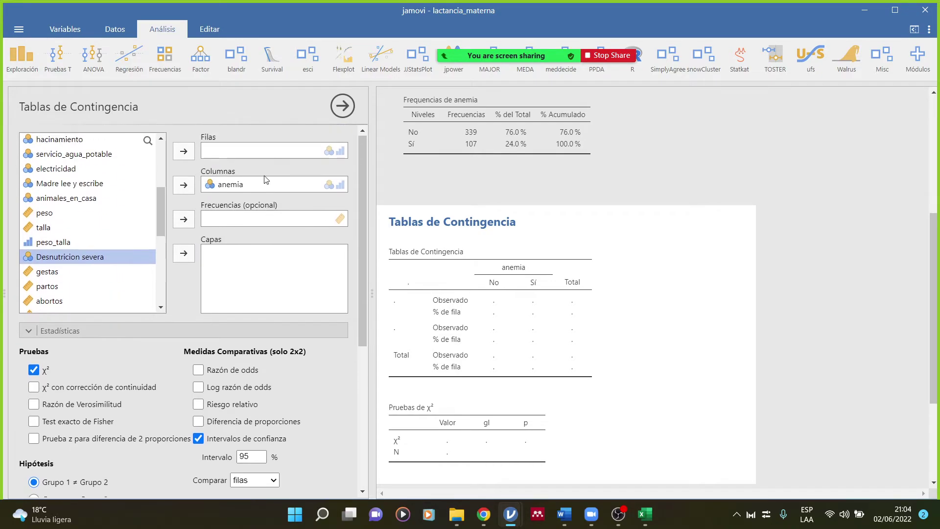
left_click(183, 152)
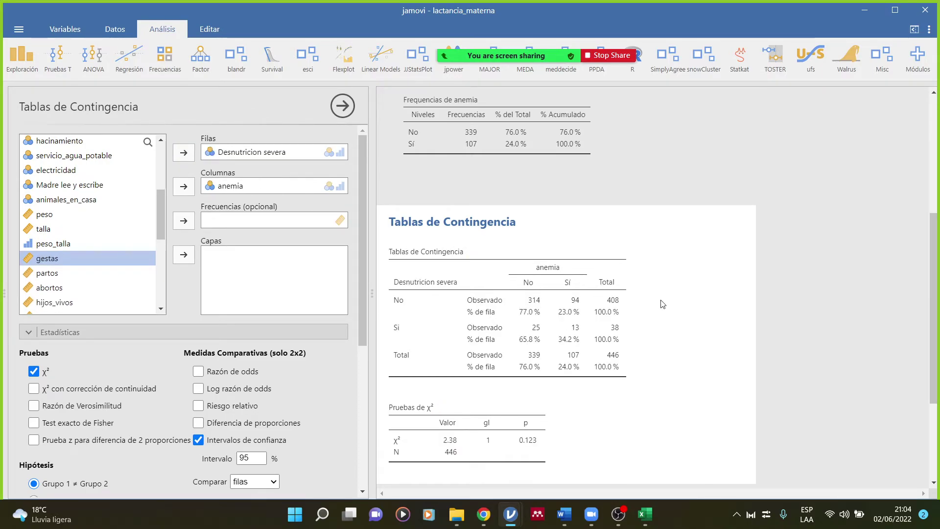
Mark the row totals of Desnutricion severa and the anemia share among children without severe malnutrition
scroll(662, 304, "down", 2)
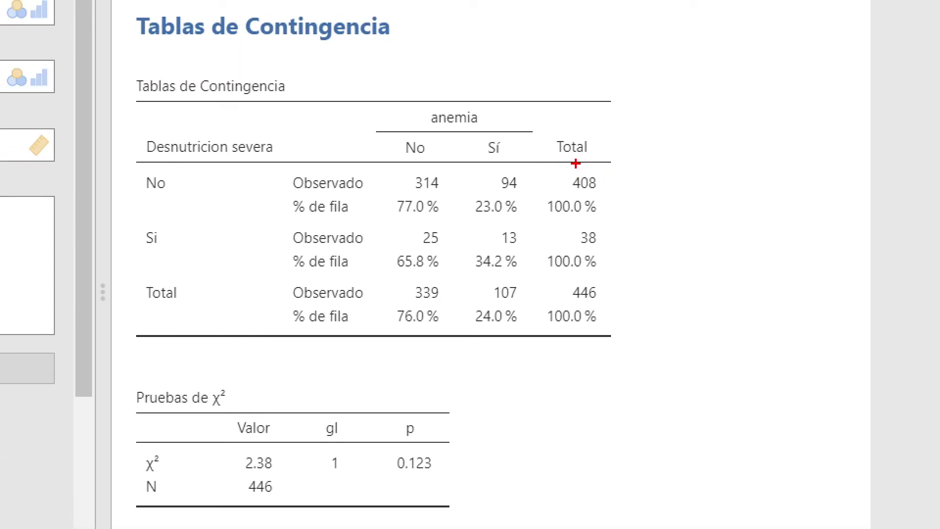
mouse_move(551, 167)
left_mouse_down()
mouse_move(602, 196)
mouse_move(583, 161)
mouse_move(548, 162)
left_mouse_up()
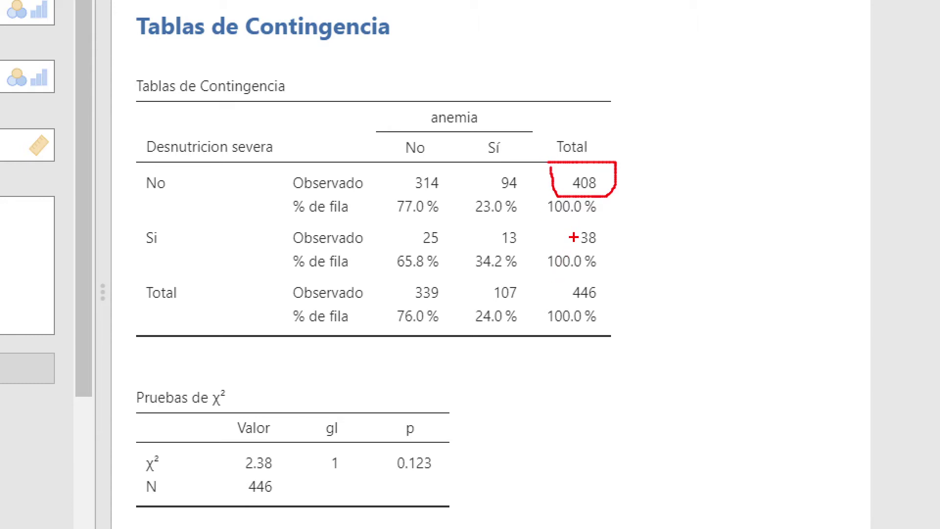
mouse_move(579, 227)
left_mouse_down()
mouse_move(578, 252)
mouse_move(615, 241)
mouse_move(568, 225)
left_mouse_up()
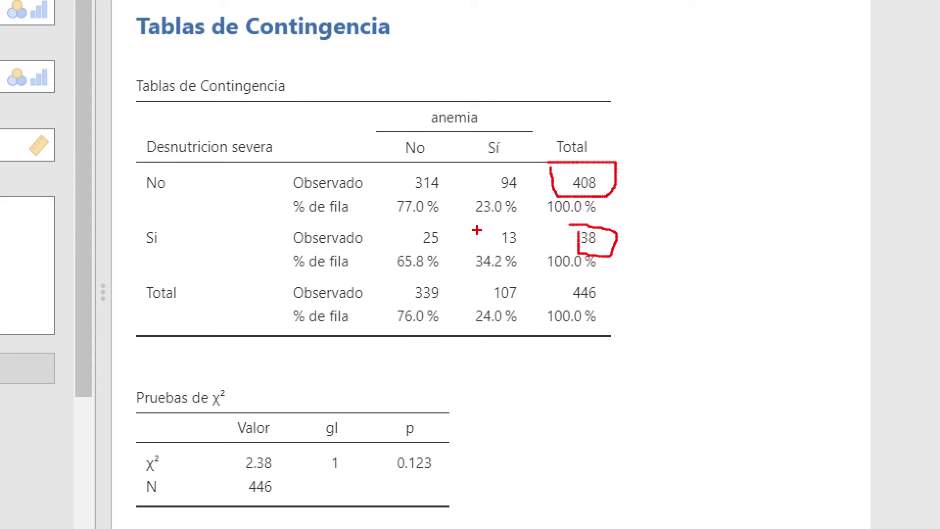
mouse_move(472, 230)
left_mouse_down()
mouse_move(538, 226)
mouse_move(538, 183)
mouse_move(469, 171)
mouse_move(466, 224)
left_mouse_up()
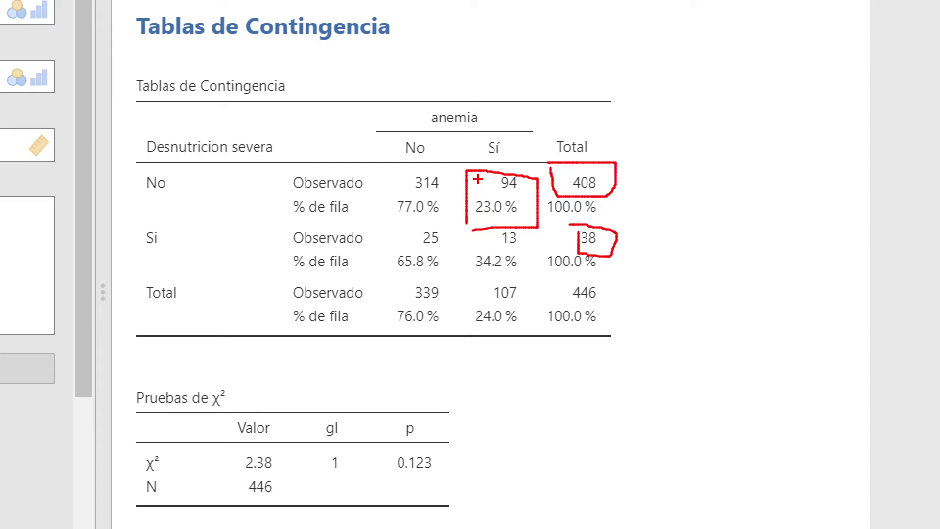
key("Escape")
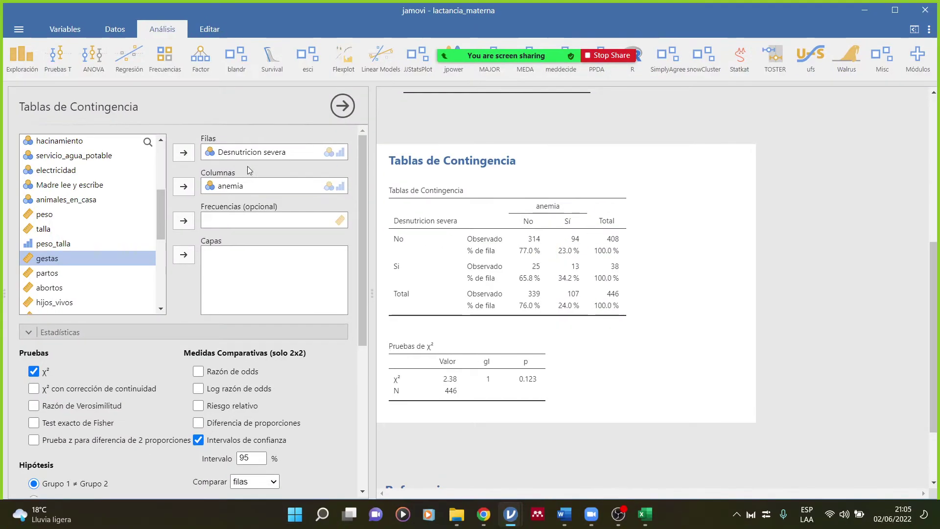
Remove anemia from the columns and Desnutricion severa from the rows of the contingency table
left_click(237, 155)
left_click(230, 186)
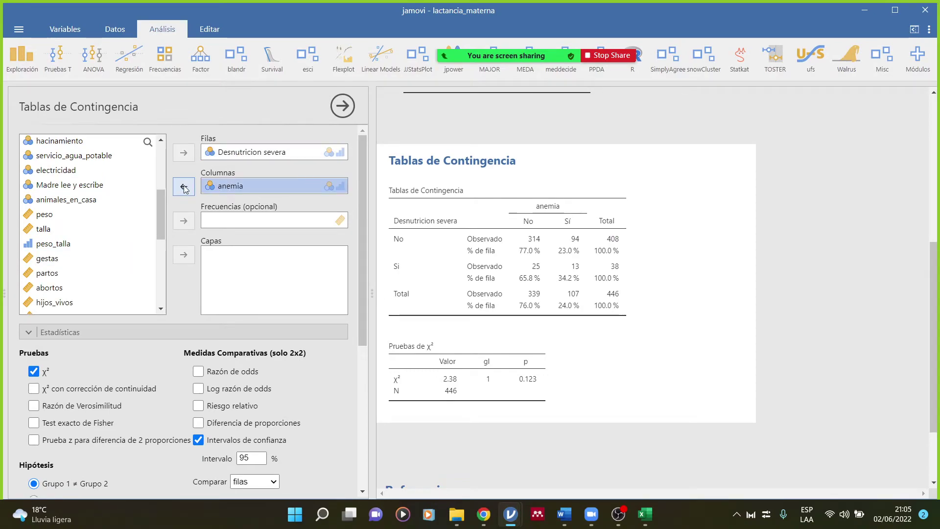
left_click(184, 186)
left_click(206, 154)
left_click(183, 152)
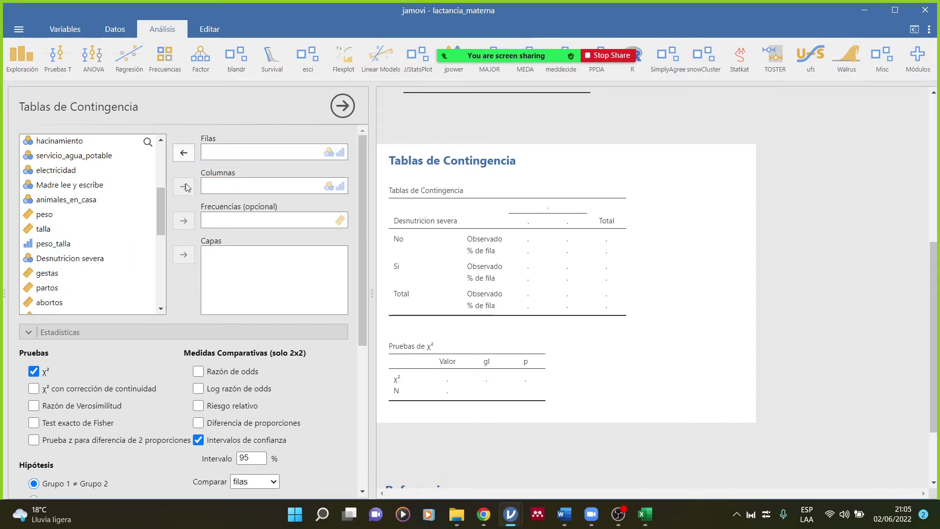
Assign Desnutricion severa to the columns and Madre lee y escribe to the rows of the contingency table
left_click(59, 260)
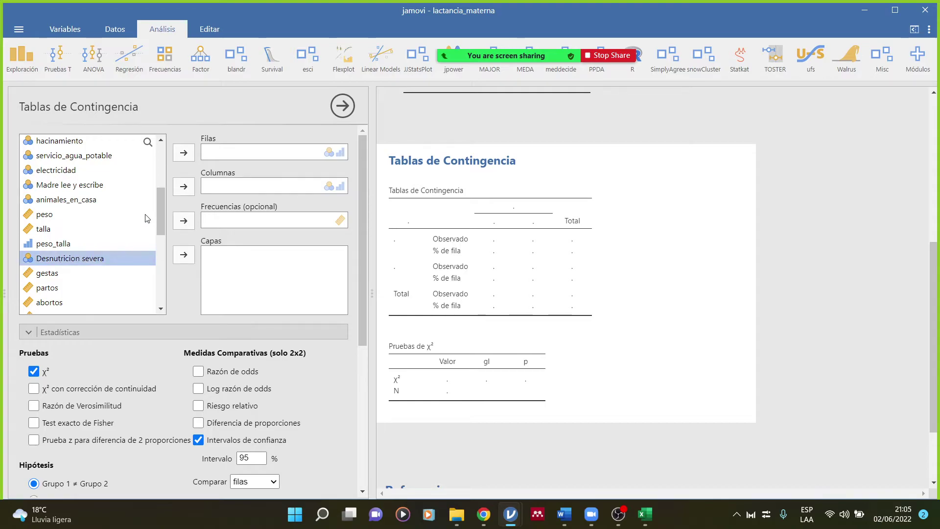
left_click(184, 186)
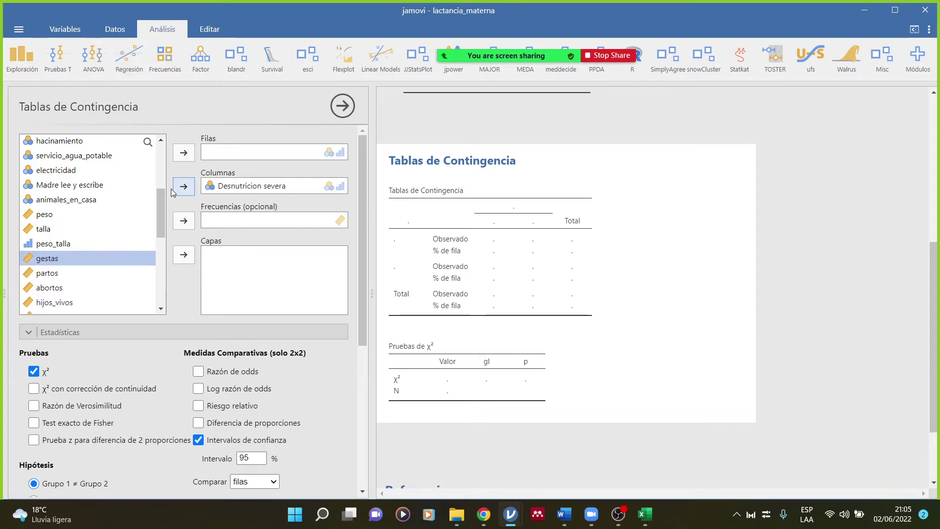
left_click(85, 188)
left_click(184, 154)
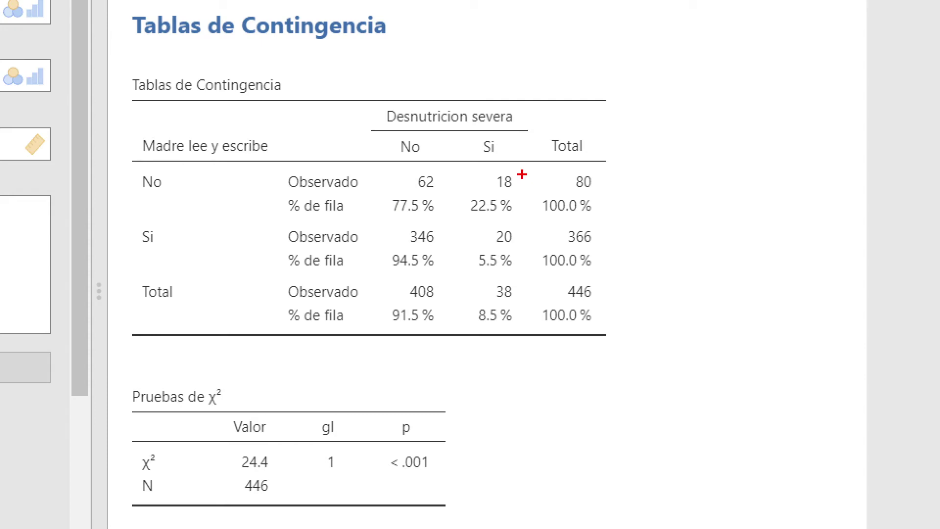
Mark the severe malnutrition figures for both Madre lee y escribe groups, the χ² p-value and the column variable's heading
mouse_move(519, 166)
left_mouse_down()
mouse_move(479, 166)
mouse_move(455, 210)
mouse_move(523, 212)
mouse_move(519, 168)
left_mouse_up()
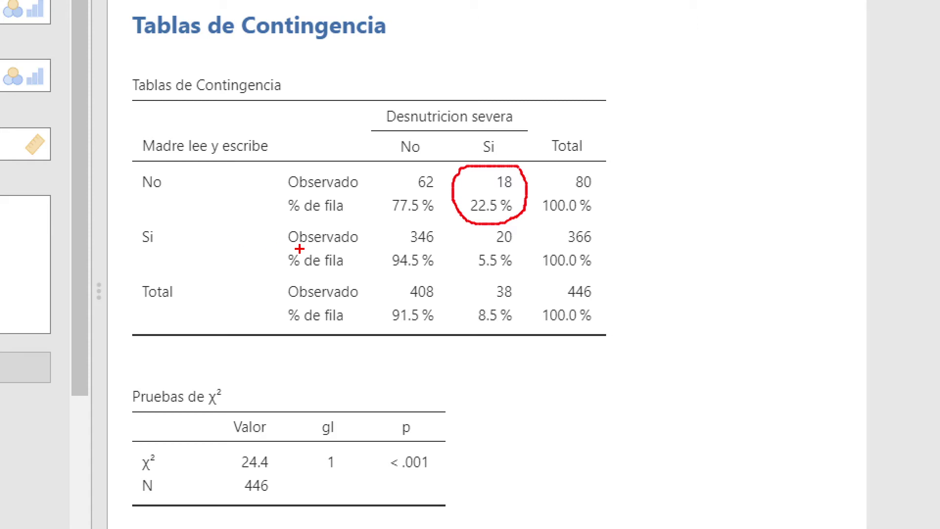
mouse_move(518, 230)
left_mouse_down()
mouse_move(451, 257)
mouse_move(532, 275)
left_mouse_up()
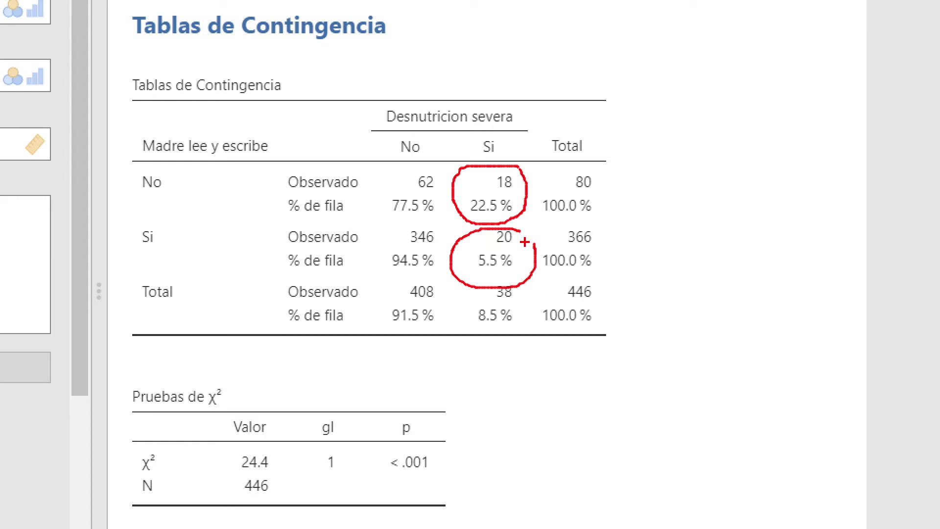
mouse_move(383, 441)
left_mouse_down()
mouse_move(383, 487)
mouse_move(451, 432)
mouse_move(377, 414)
left_mouse_up()
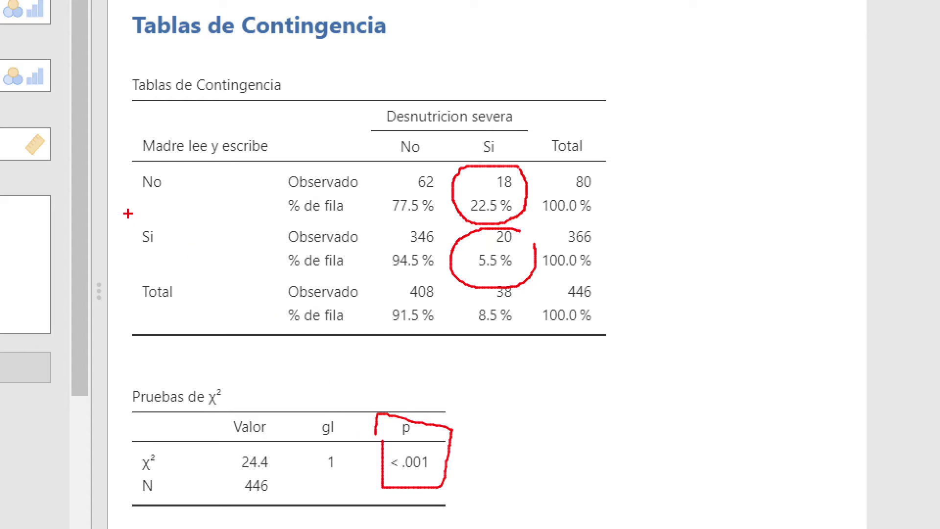
mouse_move(469, 40)
left_mouse_down()
mouse_move(409, 159)
mouse_move(543, 55)
mouse_move(466, 39)
left_mouse_up()
key("Escape")
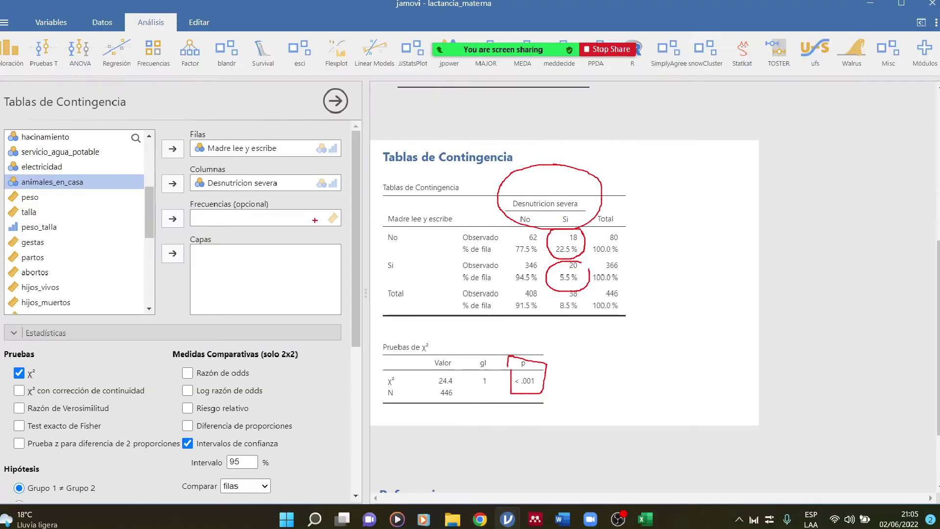
Replace Madre lee y escribe with tipo_de_lactancia as the row variable of the contingency table
left_click(229, 156)
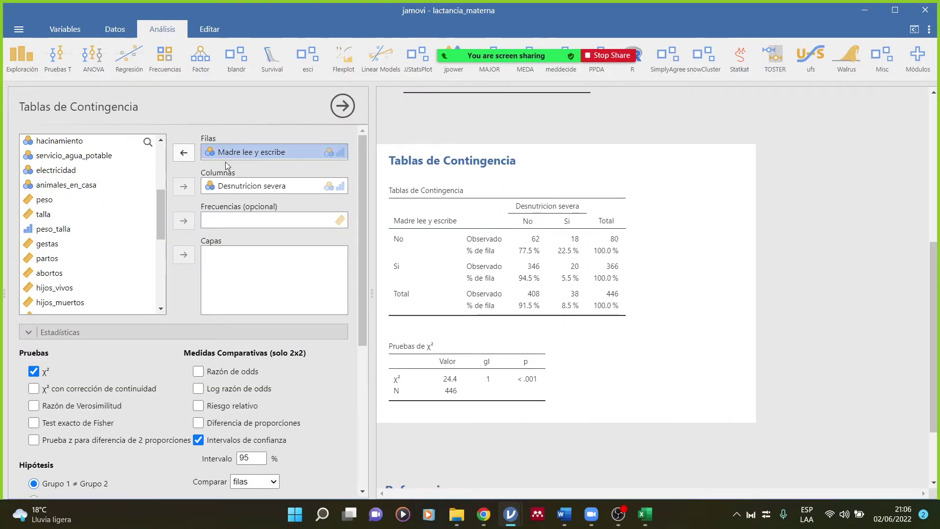
left_click(186, 155)
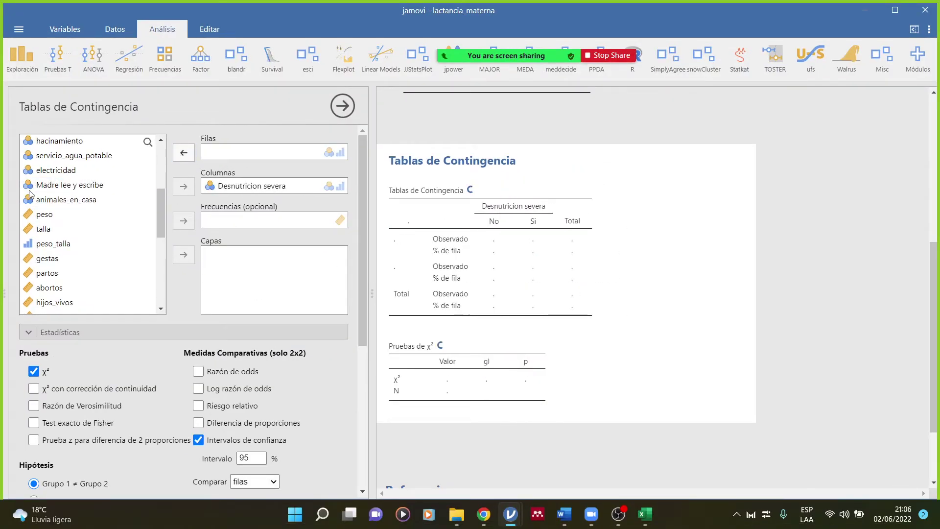
scroll(74, 206, "up", 4)
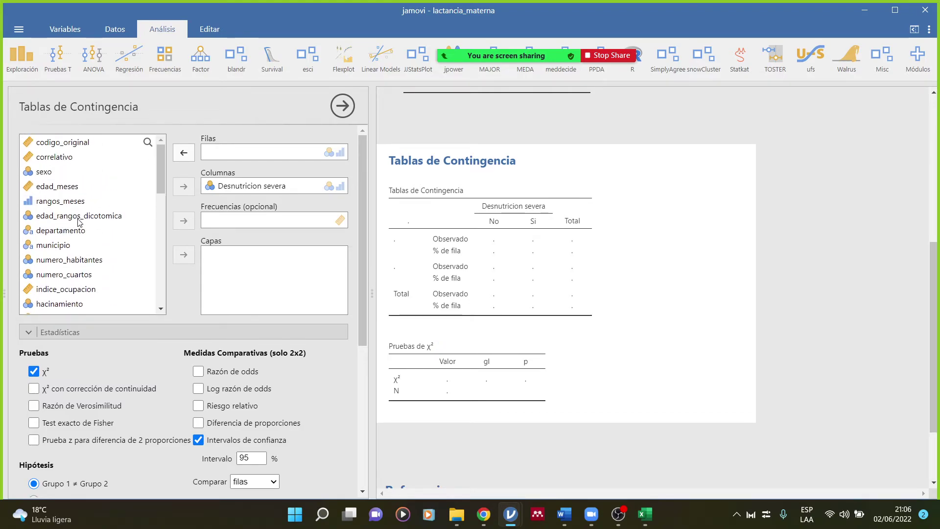
scroll(78, 221, "down", 3)
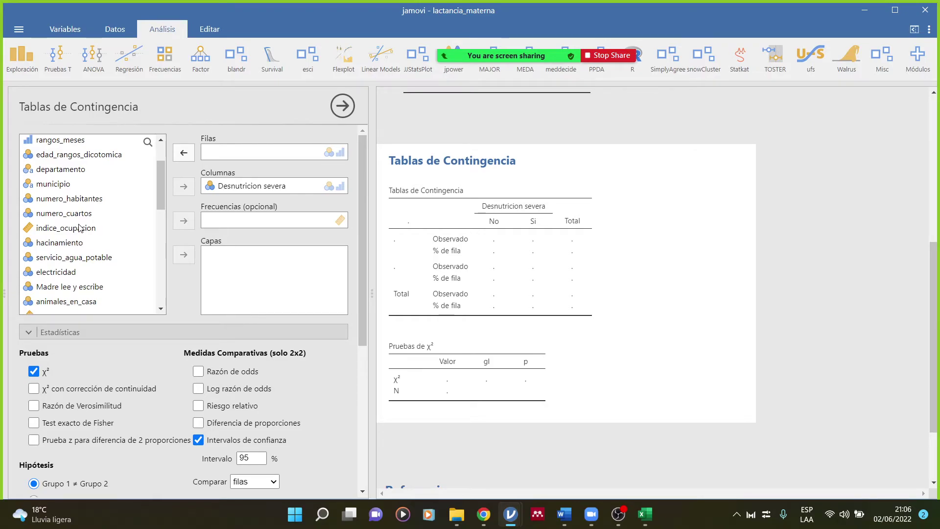
scroll(80, 227, "down", 3)
scroll(80, 228, "down", 5)
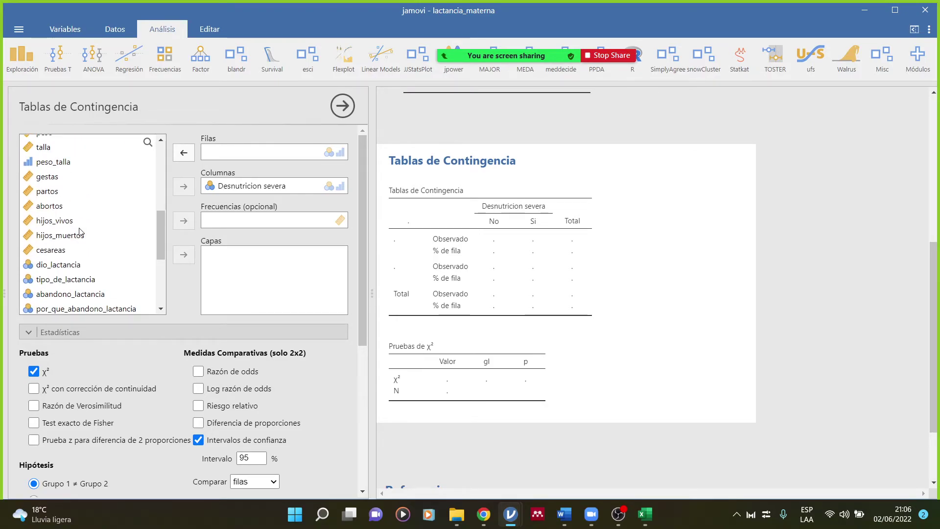
left_click(73, 278)
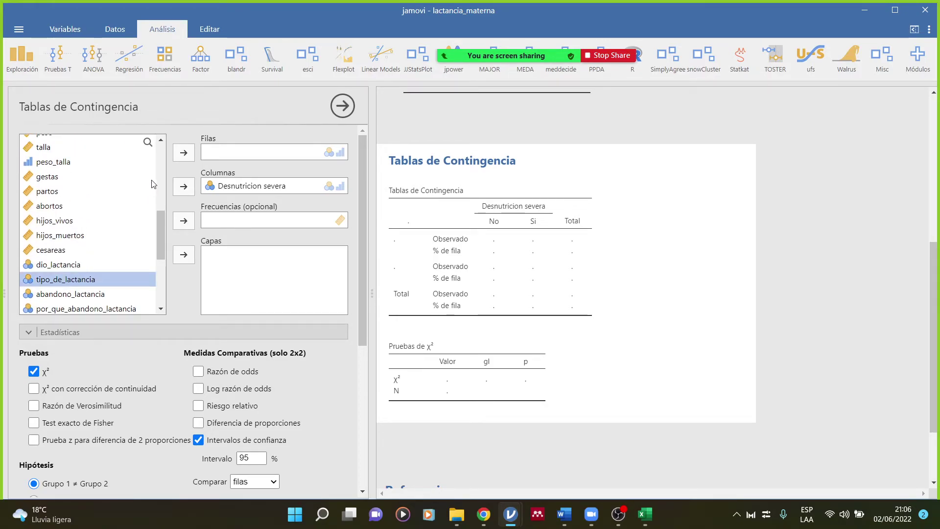
left_click(181, 152)
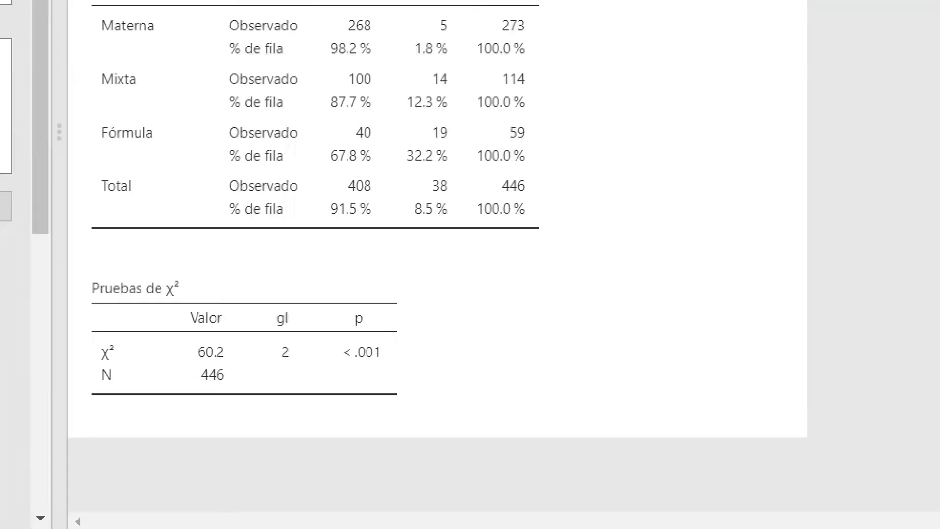
Mark the χ² p-value and the severe malnutrition figures for the Materna, Mixta and Fórmula groups
mouse_move(431, 346)
left_mouse_down()
mouse_move(349, 374)
mouse_move(443, 350)
left_mouse_up()
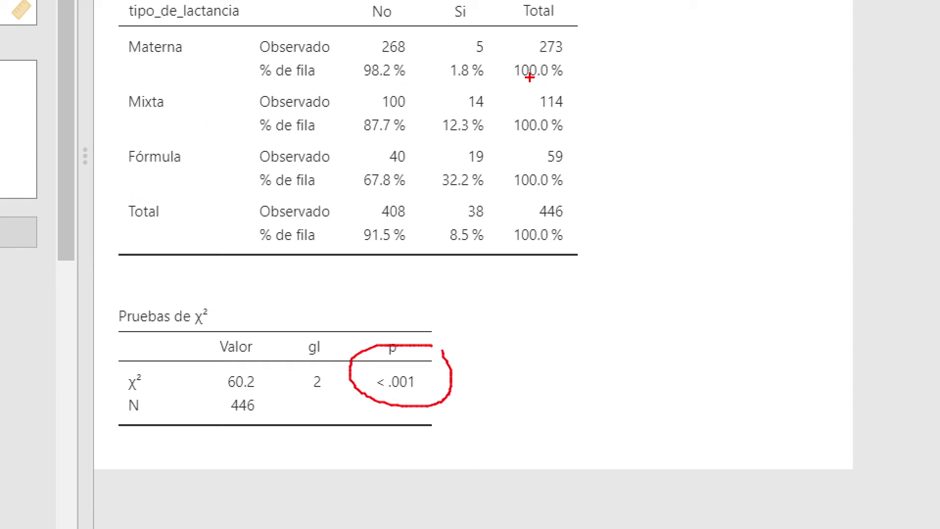
mouse_move(484, 31)
left_mouse_down()
mouse_move(432, 81)
mouse_move(501, 32)
left_mouse_up()
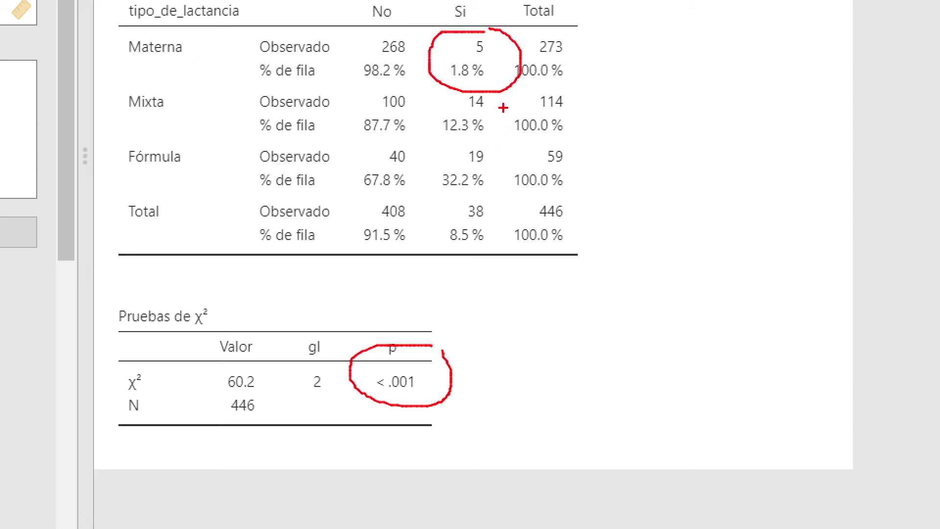
mouse_move(504, 108)
left_mouse_down()
mouse_move(428, 103)
mouse_move(485, 152)
mouse_move(492, 109)
left_mouse_up()
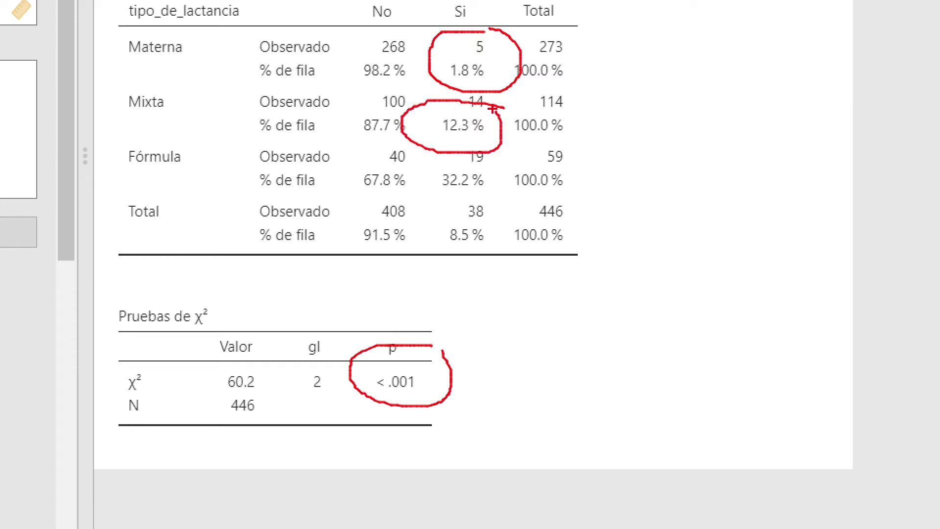
mouse_move(481, 168)
left_mouse_down()
mouse_move(453, 163)
mouse_move(420, 211)
mouse_move(502, 174)
left_mouse_up()
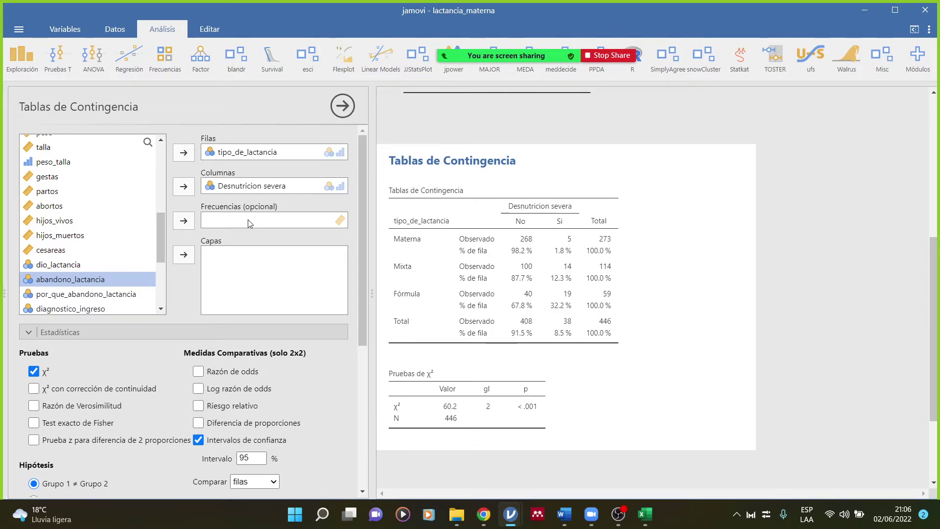
Replace tipo_de_lactancia with sexo as the row variable of the contingency table
scroll(105, 179, "up", 5)
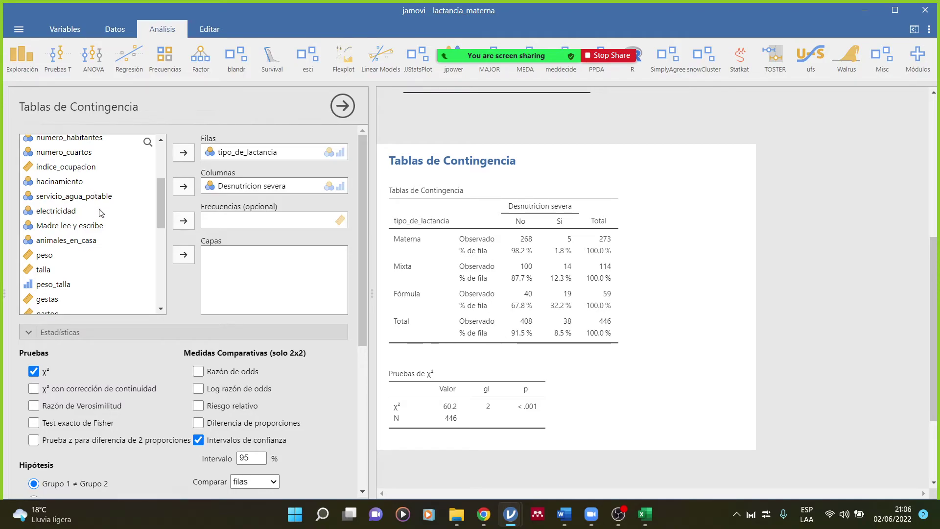
scroll(100, 212, "up", 5)
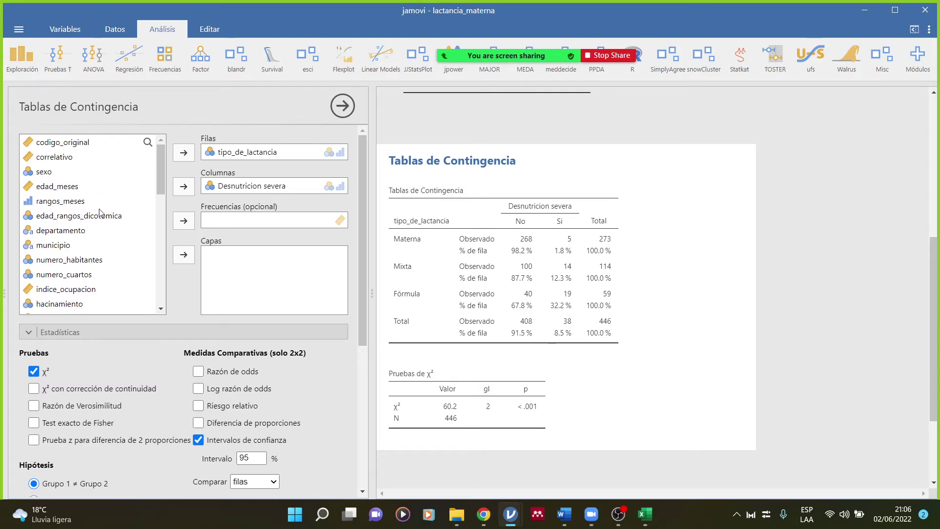
left_click(59, 191)
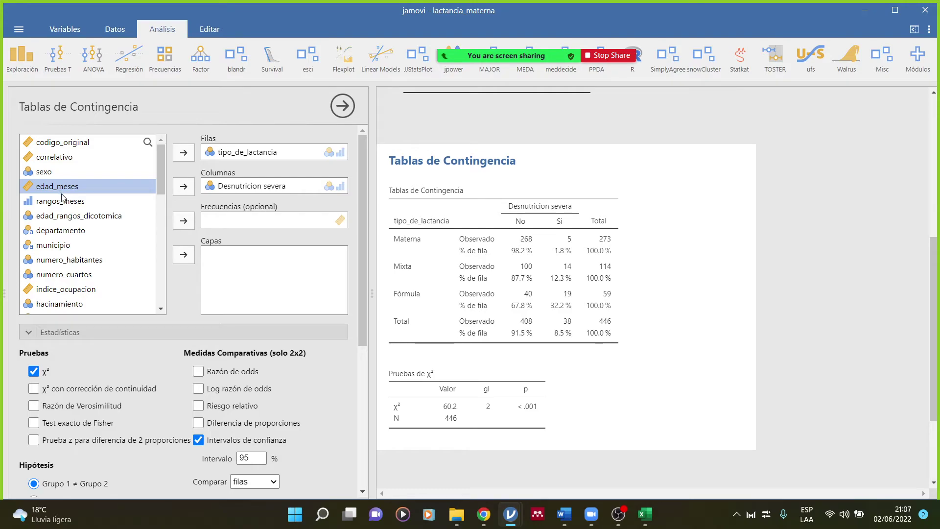
left_click(45, 173)
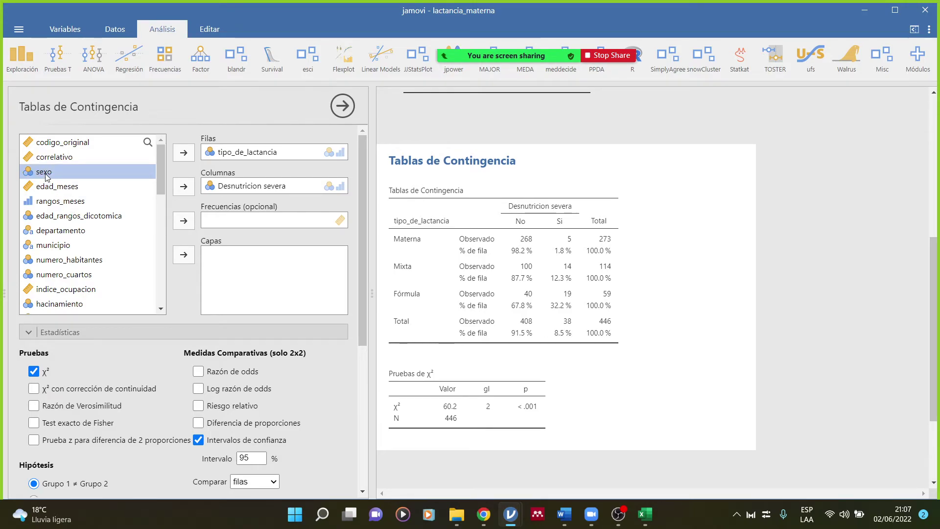
left_click(237, 152)
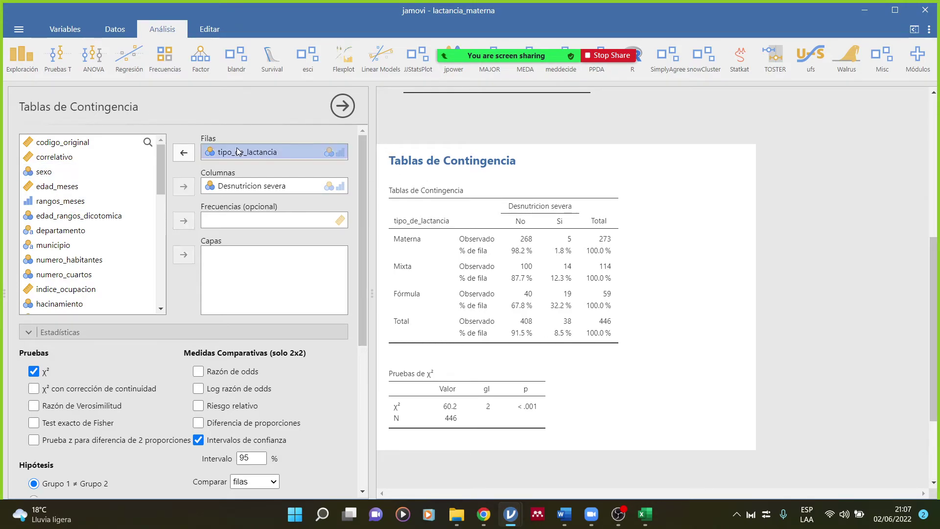
left_click(184, 153)
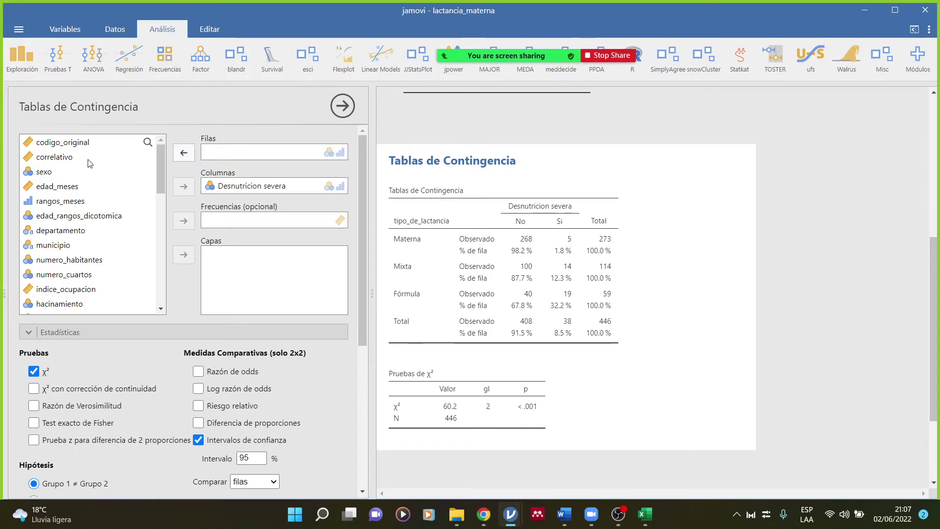
left_click(44, 172)
left_click(183, 153)
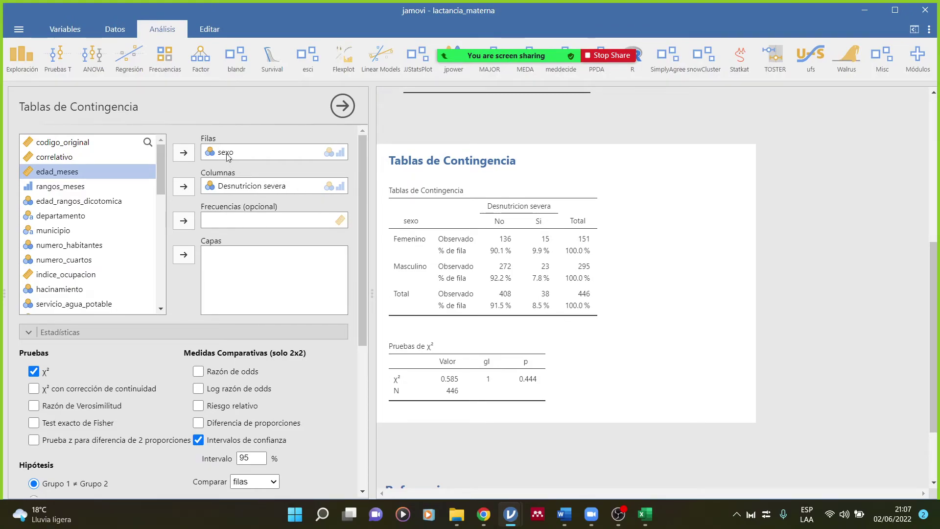
Replace sexo with hacinamiento as the row variable of the contingency table
left_click(230, 153)
left_click(184, 152)
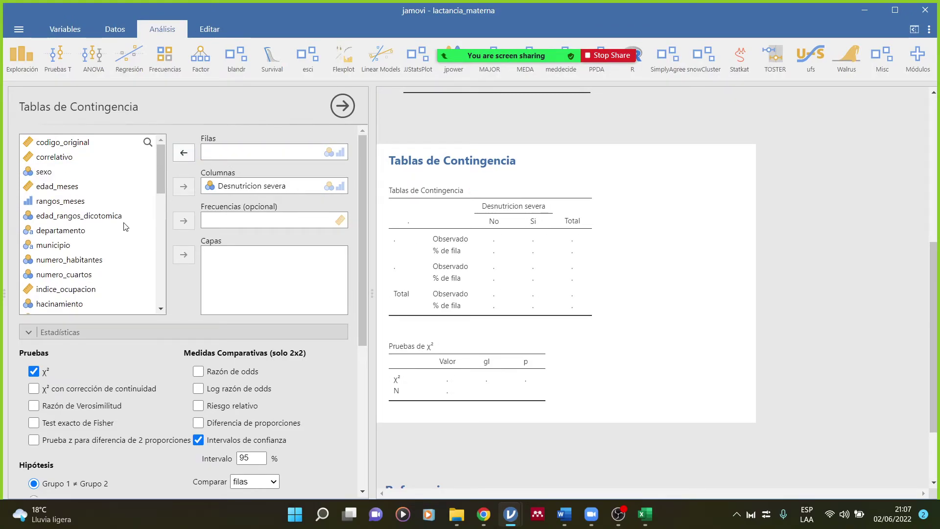
scroll(123, 229, "down", 1)
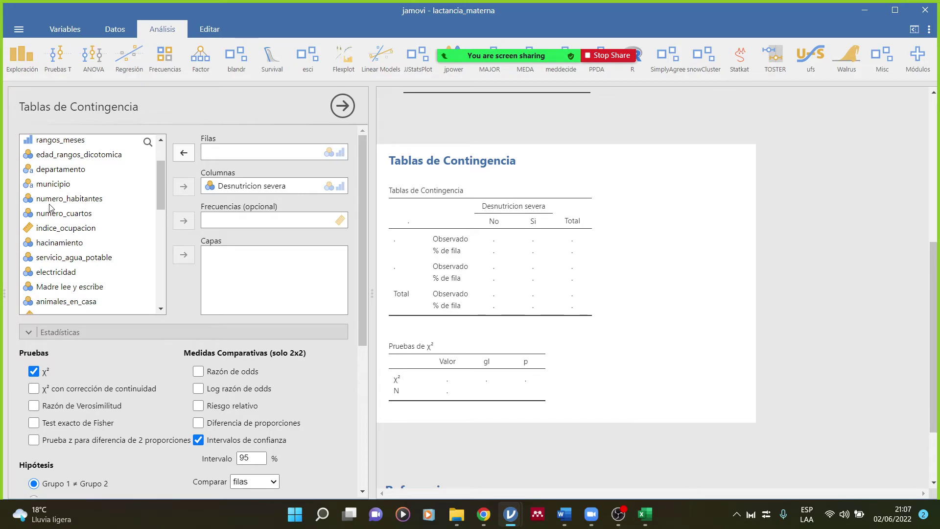
left_click(61, 228)
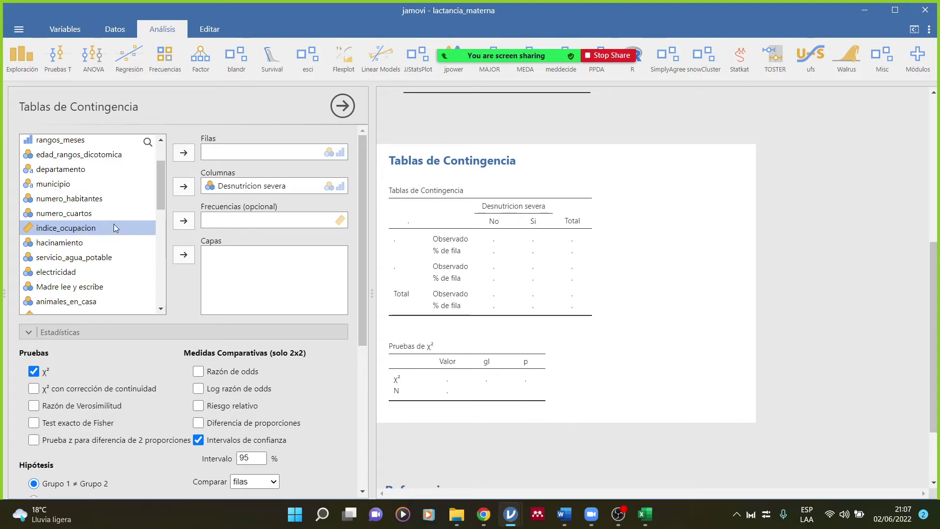
key("Down")
left_click(184, 152)
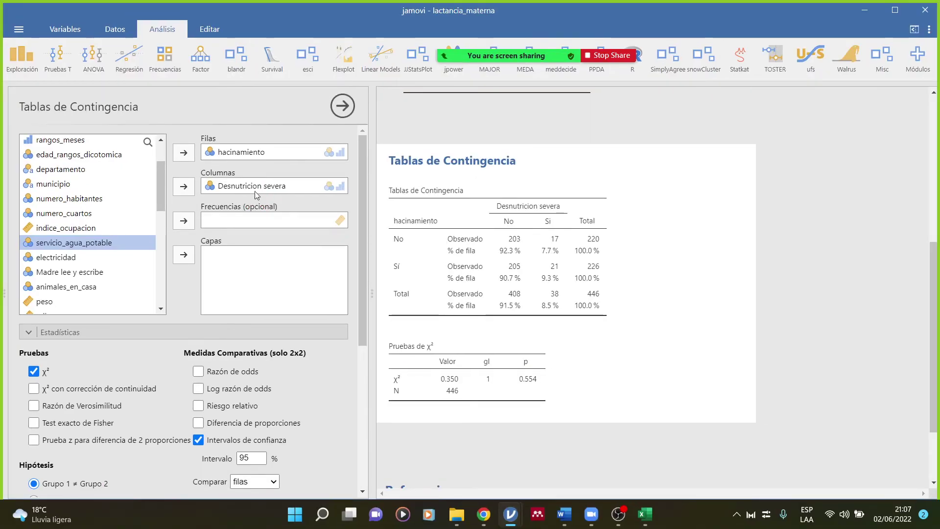
Replace hacinamiento with servicio_agua_potable as the row variable and mark the severe malnutrition figures of both water service groups
left_click(10, 9)
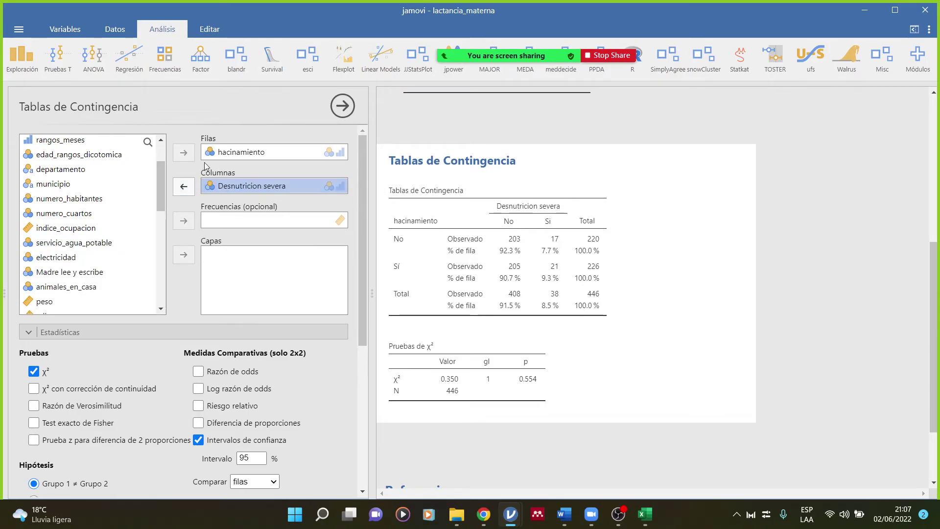
left_click(217, 153)
left_click(183, 154)
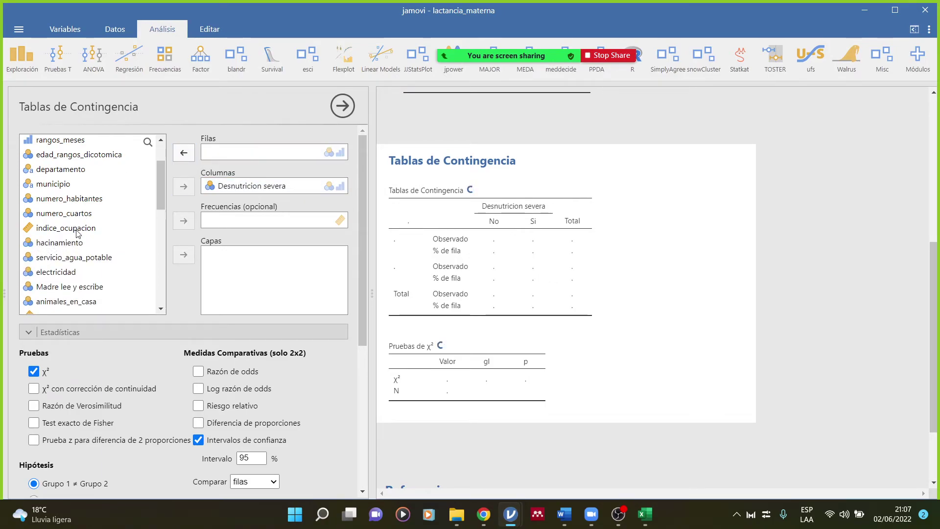
scroll(77, 232, "down", 2)
left_click(81, 197)
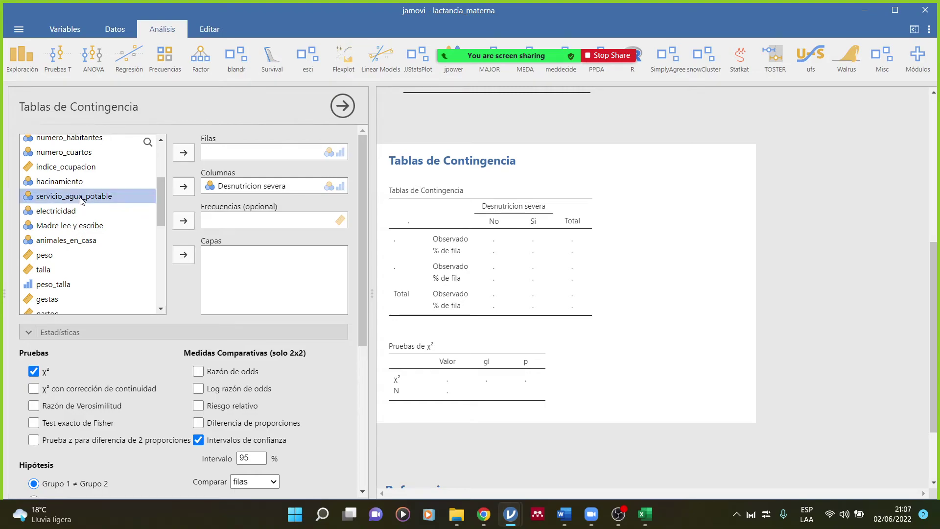
left_click(190, 156)
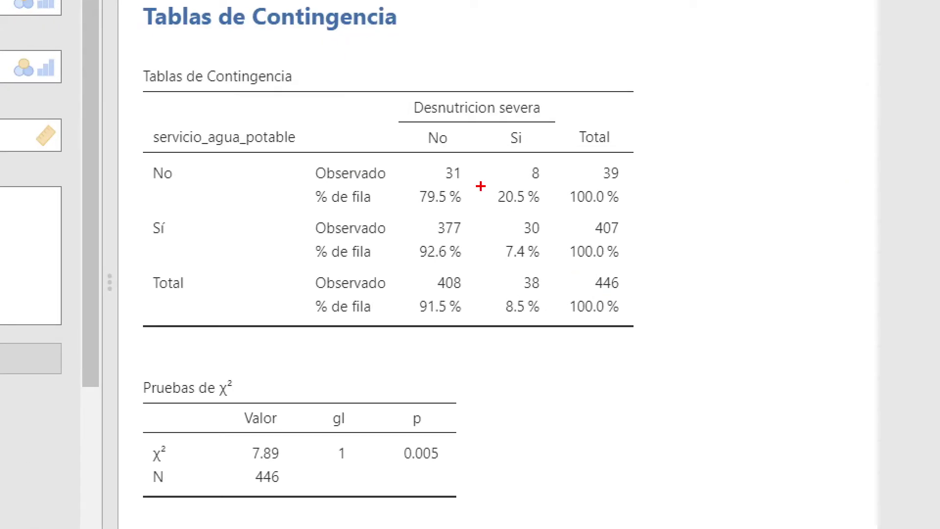
mouse_move(555, 152)
left_mouse_down()
mouse_move(526, 149)
mouse_move(469, 204)
mouse_move(570, 194)
left_mouse_up()
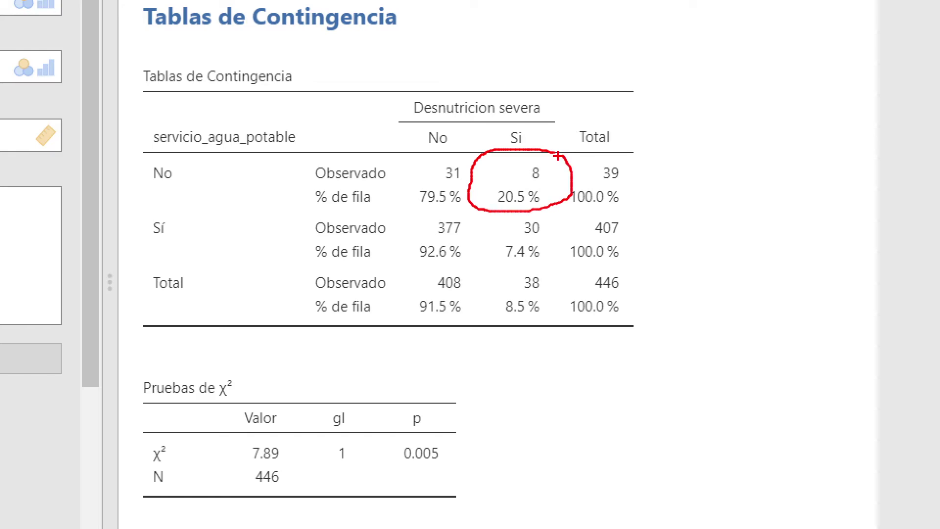
left_click_drag(556, 235, 488, 236)
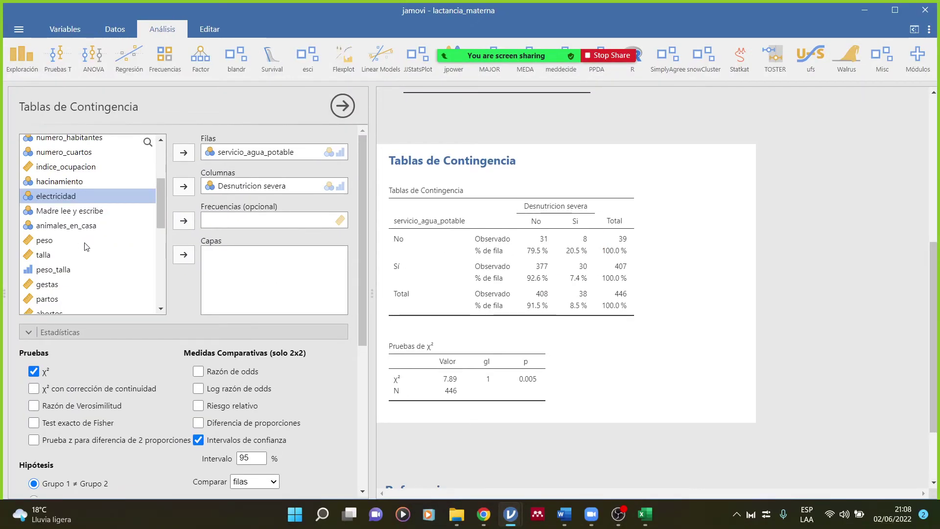
Examine the available variables of the contingency table for numeric ones such as gestas and partos
scroll(85, 247, "down", 2)
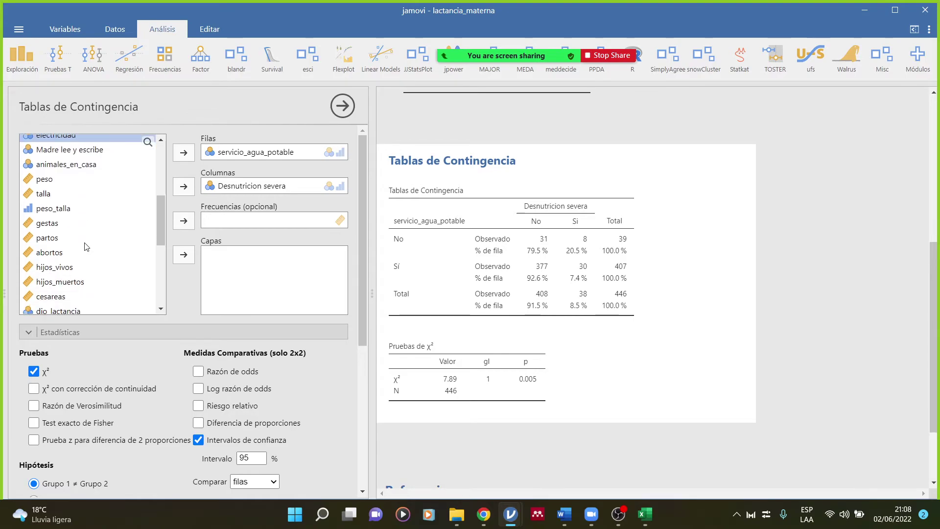
scroll(85, 247, "down", 2)
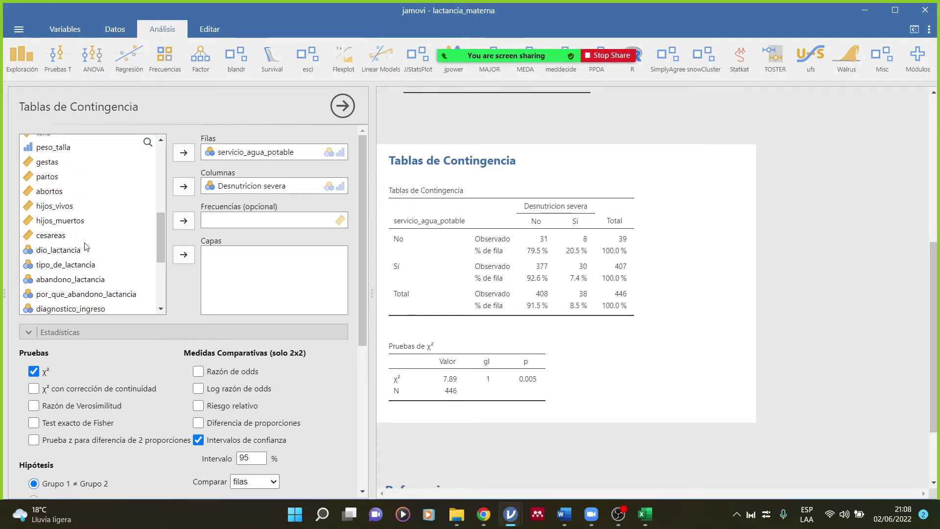
scroll(85, 247, "down", 2)
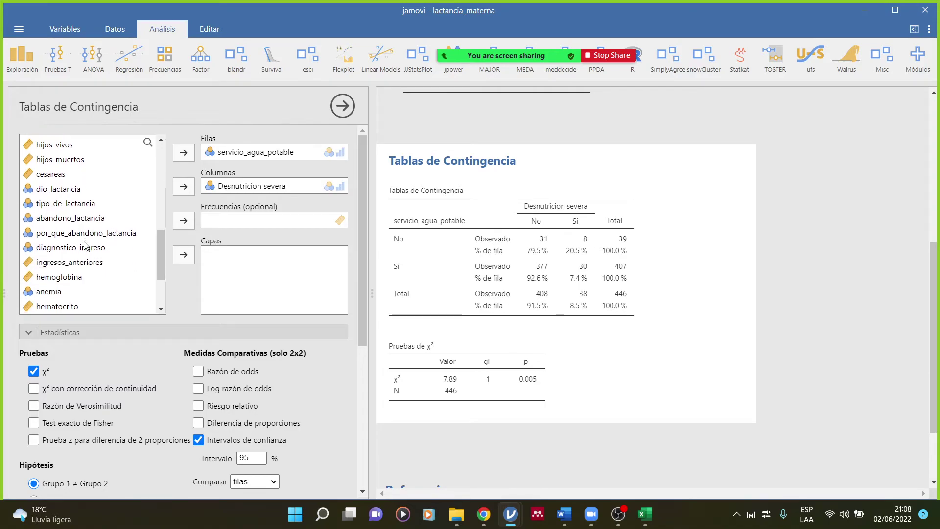
scroll(103, 253, "down", 1)
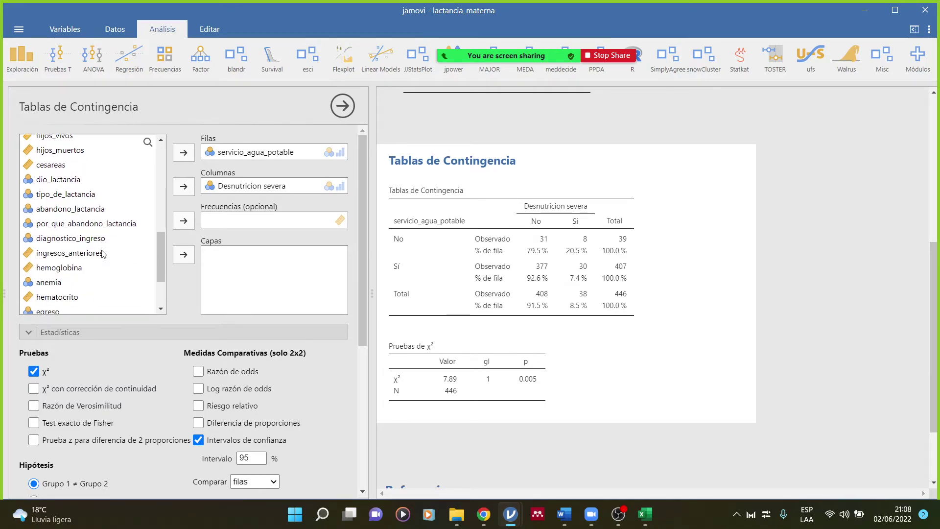
scroll(103, 253, "down", 2)
scroll(103, 253, "up", 5)
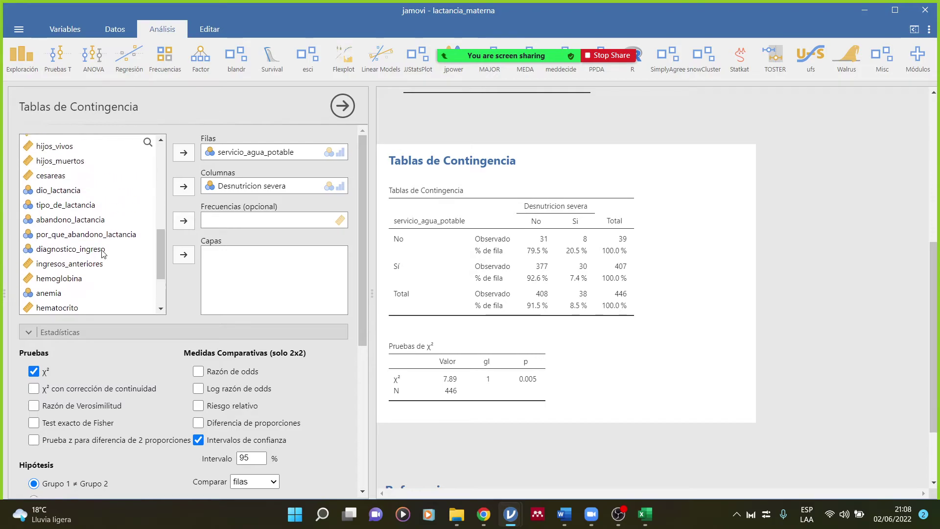
scroll(103, 254, "up", 3)
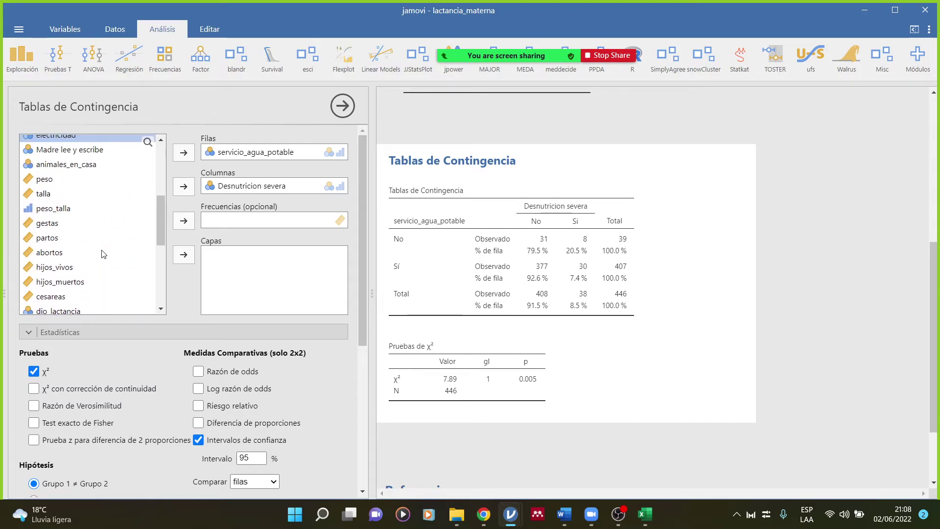
left_click(56, 225)
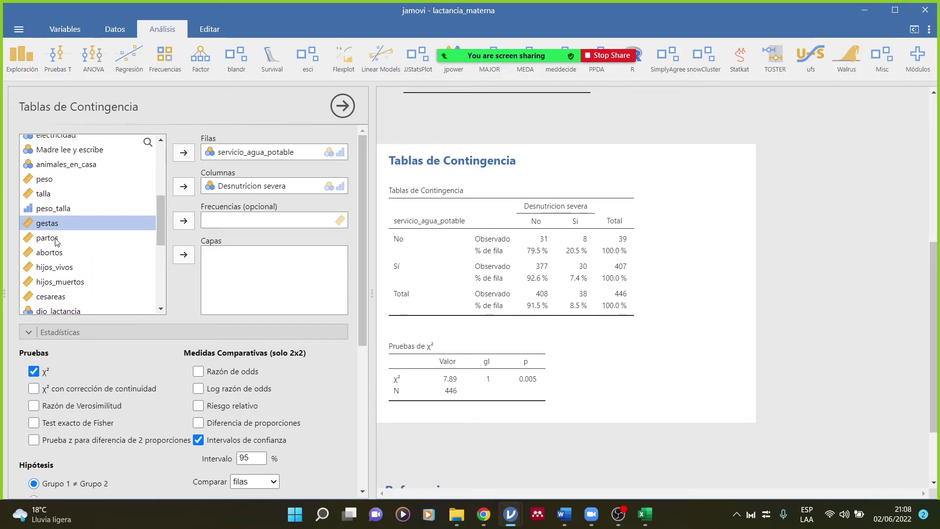
left_click(62, 233)
left_click(67, 224)
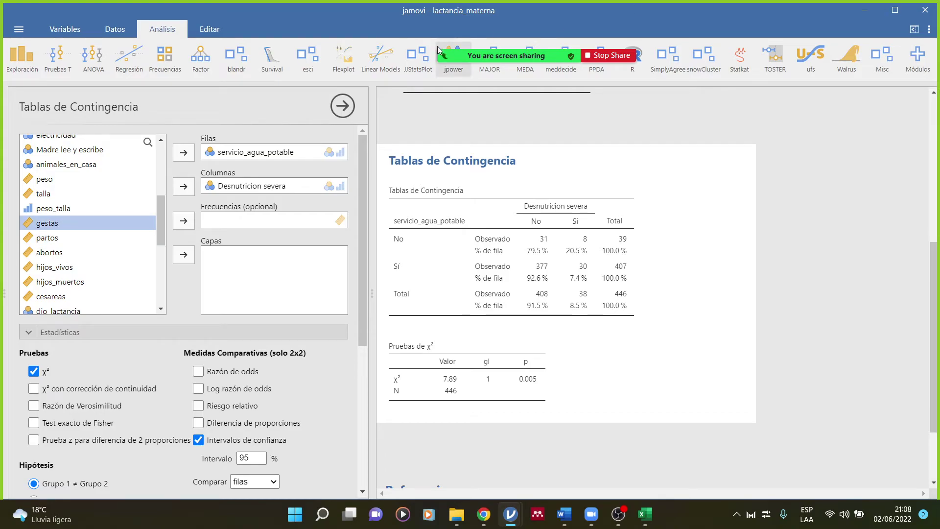
Start a new independent samples T test (Prueba T para Muestras Independientes) on the dataset
left_click(116, 28)
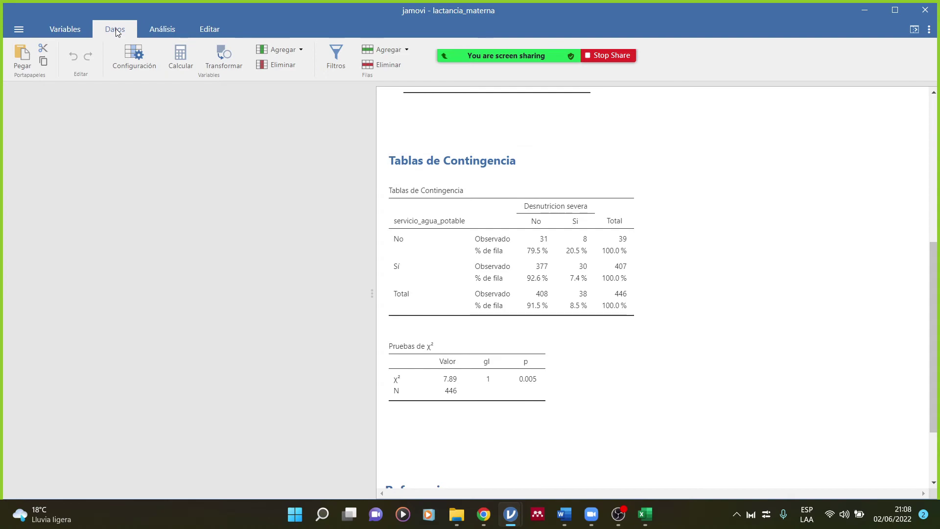
left_click(152, 30)
left_click(60, 57)
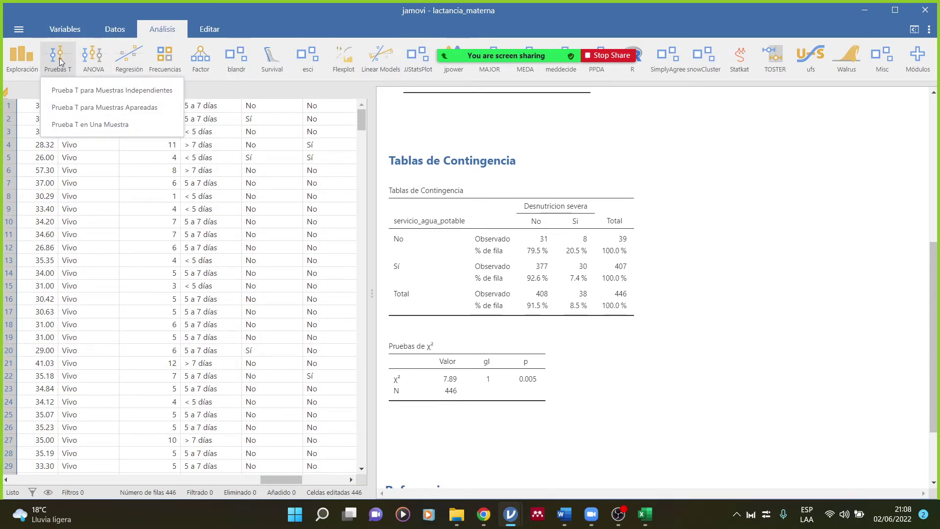
left_click(73, 93)
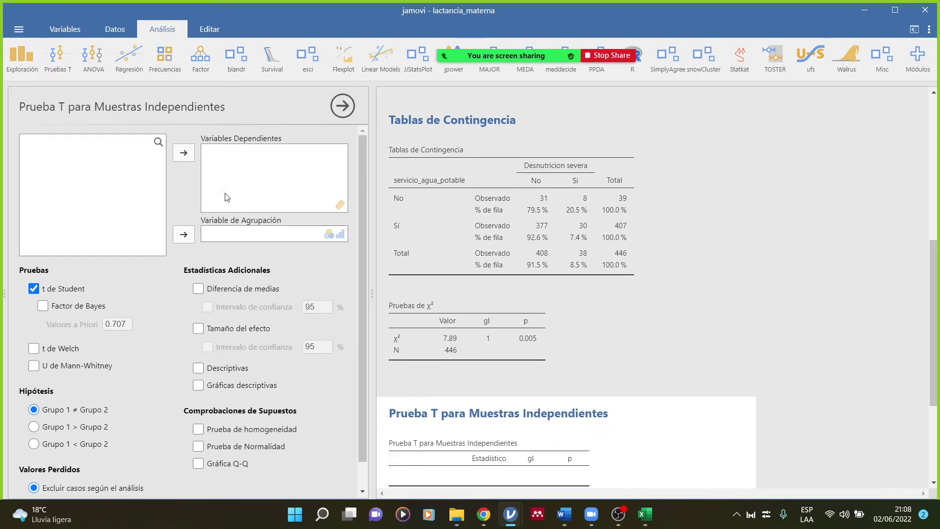
Set gestas as the dependent variable and Desnutricion severa as the grouping variable of the T test
scroll(76, 190, "down", 2)
scroll(76, 190, "down", 3)
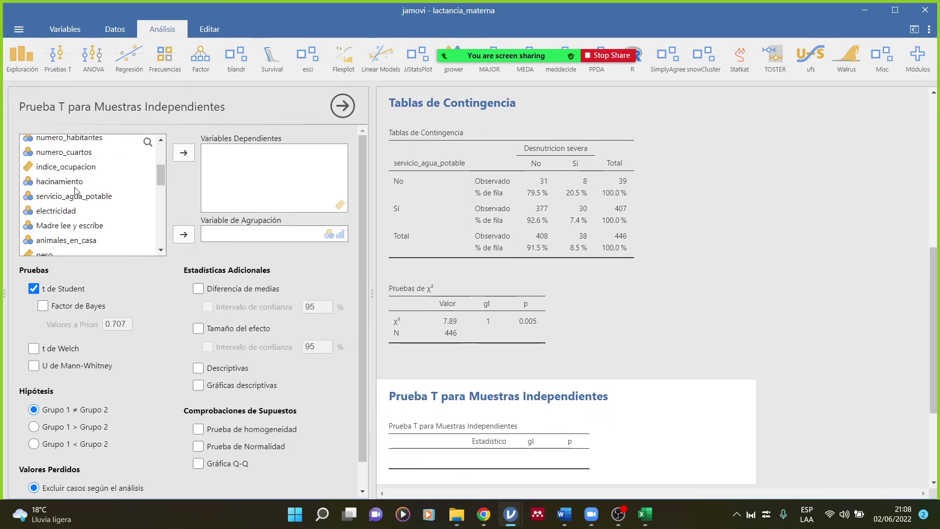
scroll(55, 203, "down", 2)
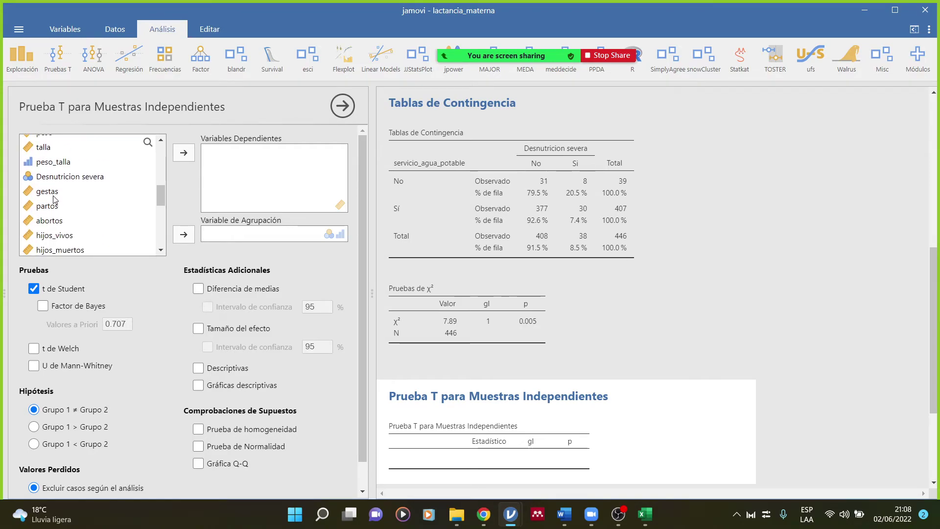
left_click(54, 196)
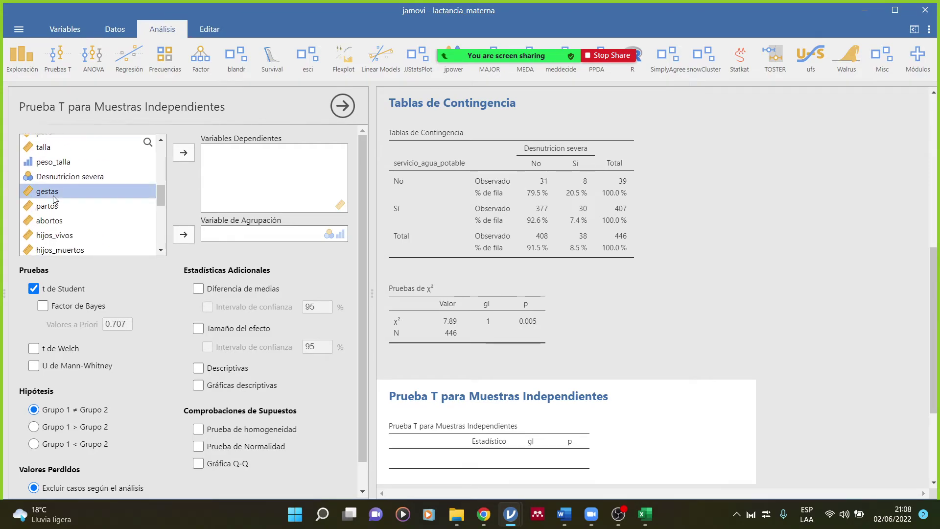
left_click(183, 152)
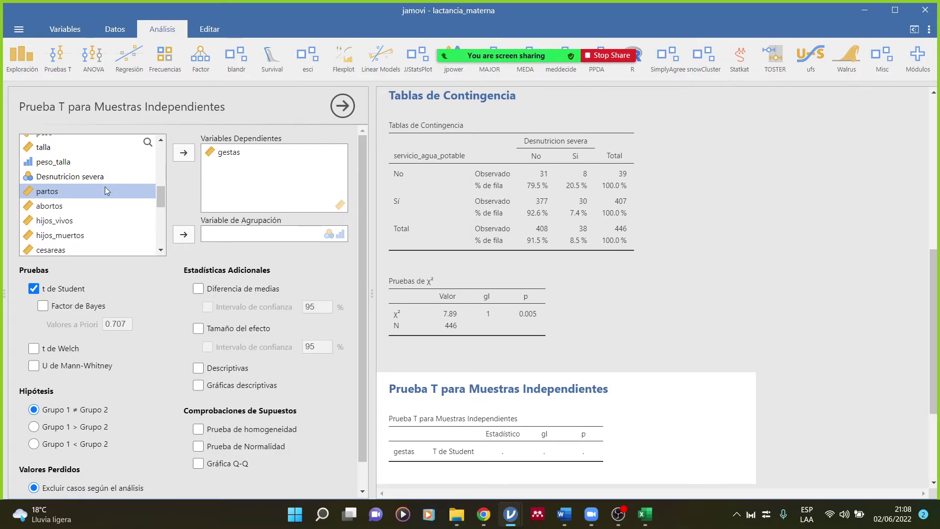
left_click(92, 177)
left_click(183, 234)
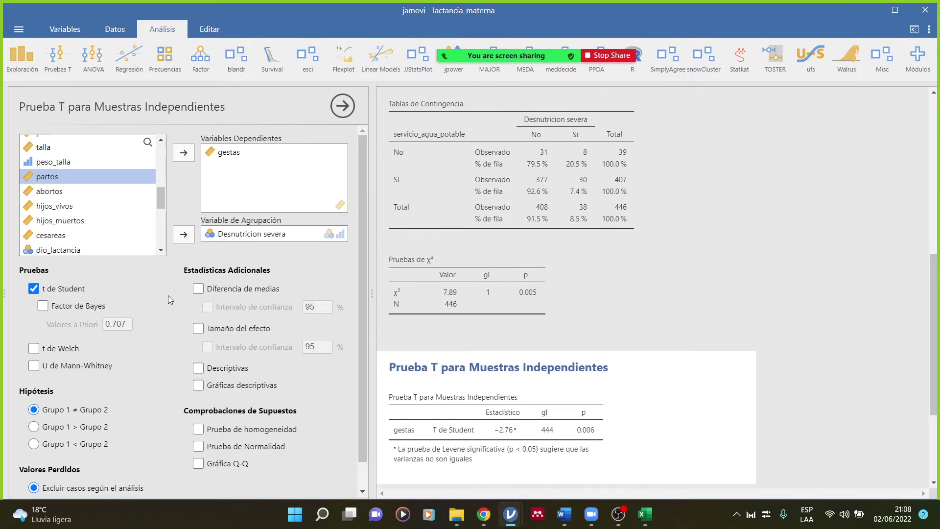
Add descriptive plots (Gráficas descriptivas) to the T test and circle the medians of both malnutrition groups in the gestas plot
left_click(199, 385)
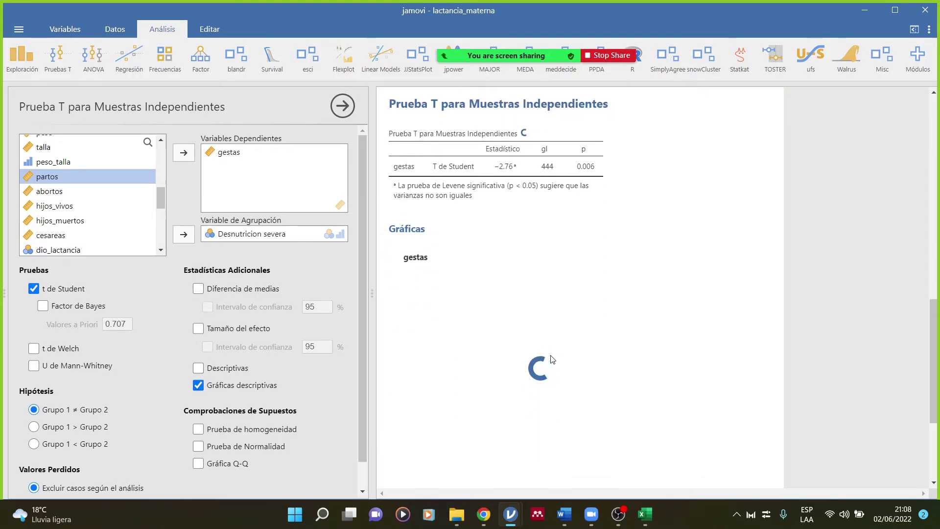
scroll(605, 335, "down", 1)
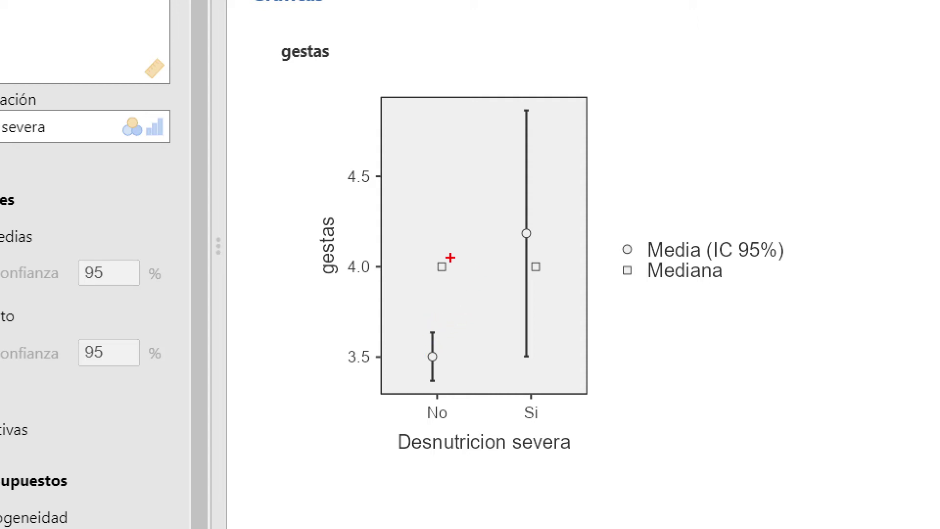
mouse_move(412, 254)
left_mouse_down()
mouse_move(507, 269)
mouse_move(526, 253)
mouse_move(423, 249)
left_mouse_up()
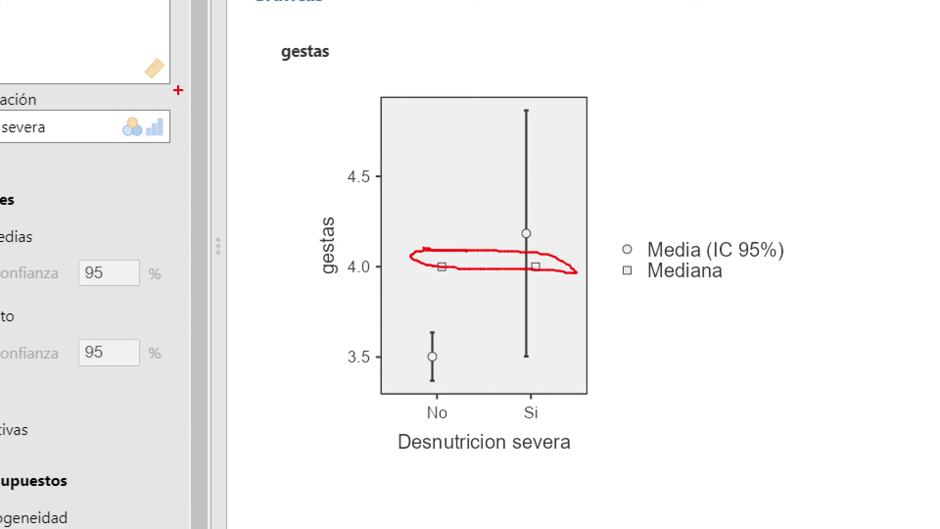
key("Escape")
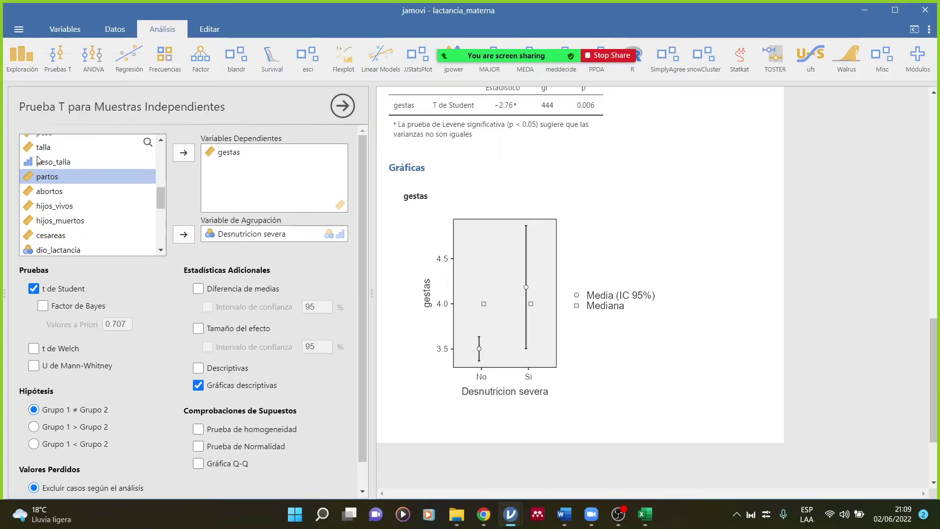
Replace the Student's t test with U de Mann-Whitney for gestas and circle its p value
left_click(37, 288)
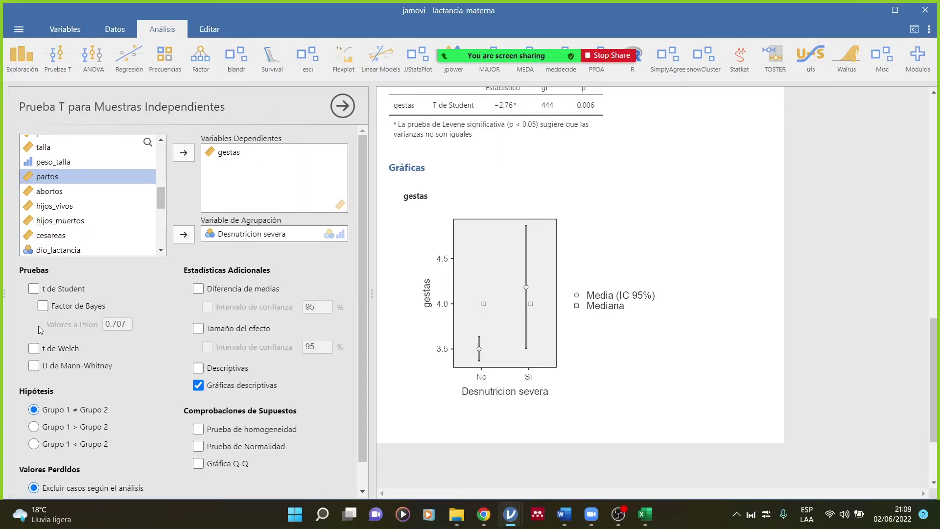
left_click(34, 366)
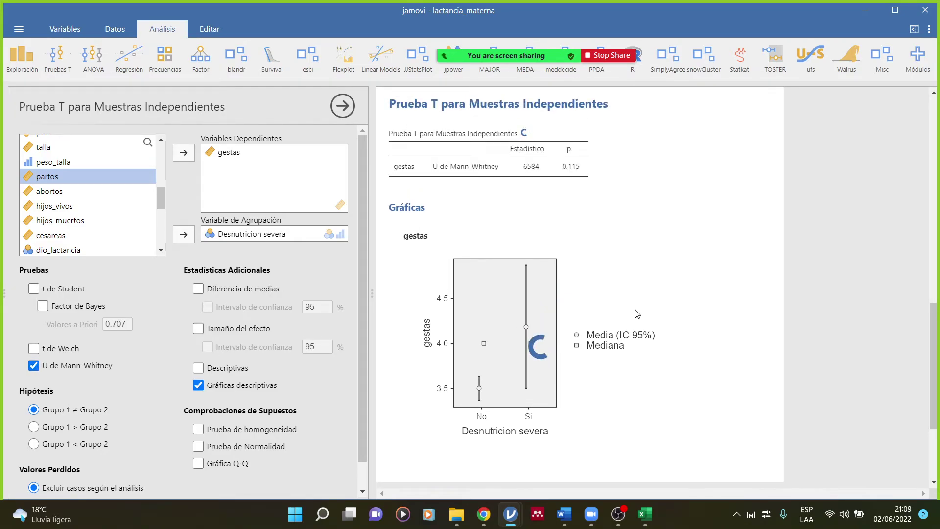
scroll(661, 211, "up", 1)
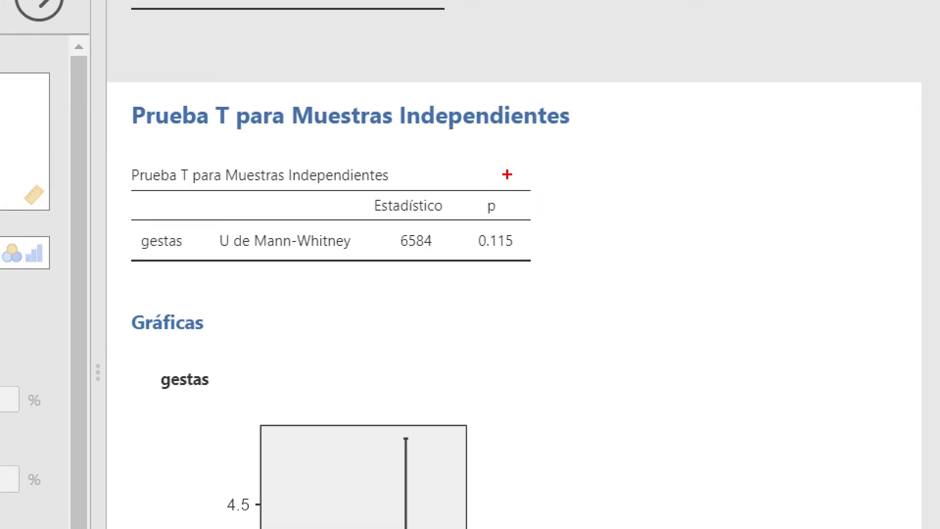
mouse_move(507, 174)
left_mouse_down()
mouse_move(474, 272)
mouse_move(561, 182)
mouse_move(511, 167)
left_mouse_up()
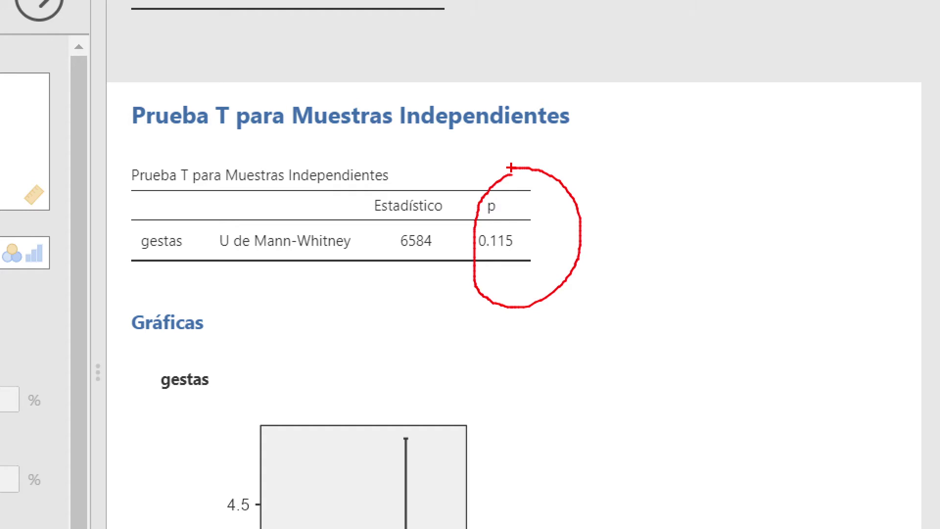
key("Escape")
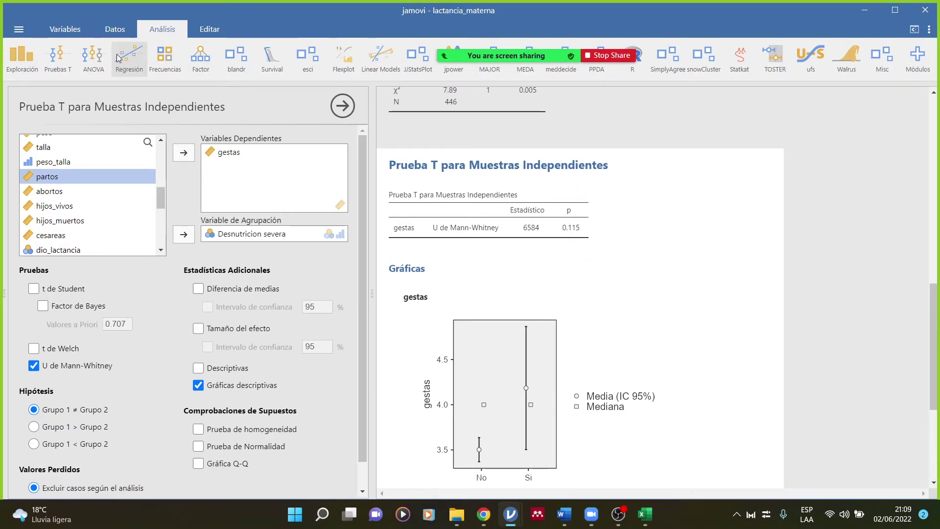
Start a binomial logistic regression (2 Resultados) with Desnutricion severa as the dependent variable and gestas as a covariate
left_click(129, 62)
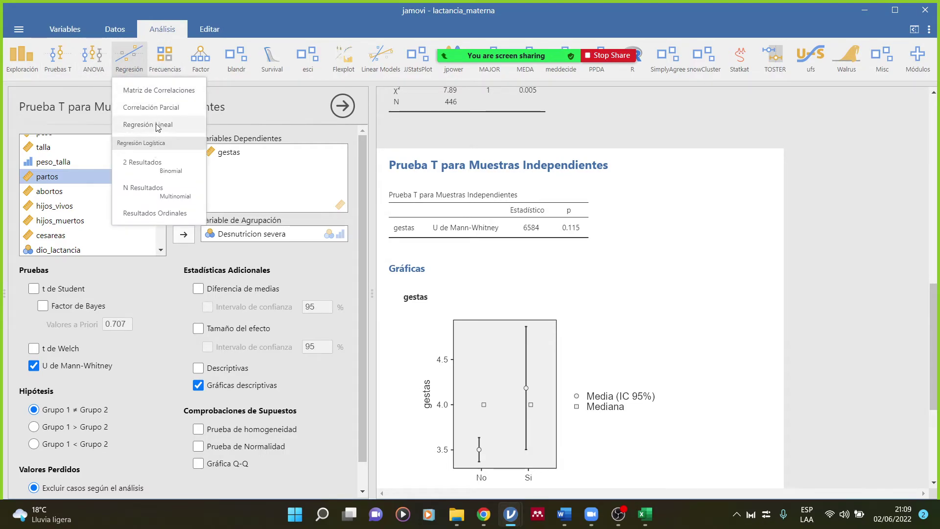
left_click(142, 167)
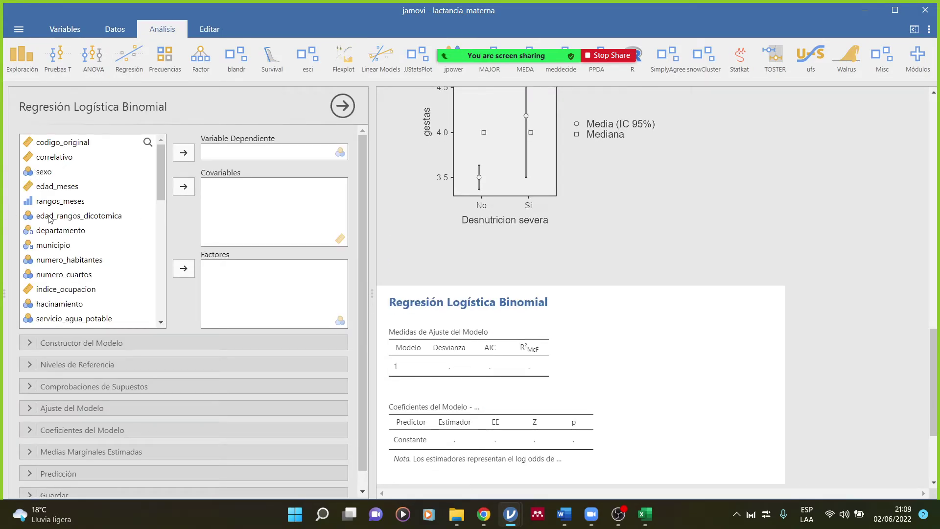
scroll(63, 230, "down", 2)
scroll(69, 242, "up", 2)
scroll(68, 242, "down", 3)
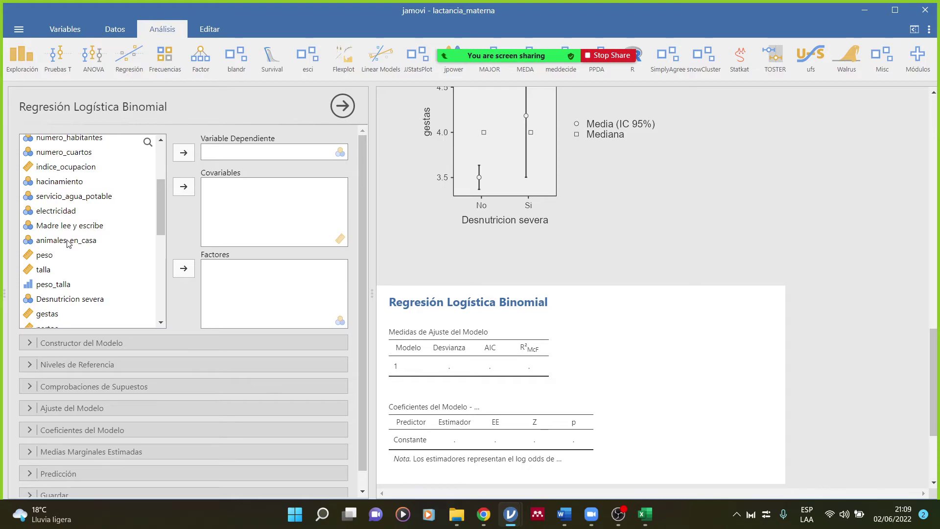
scroll(71, 234, "down", 2)
left_click(70, 238)
left_click(177, 155)
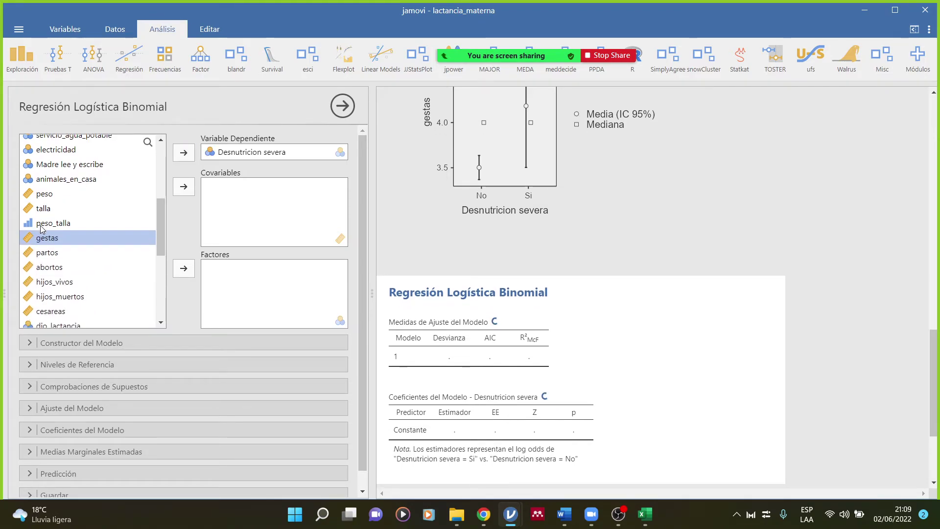
left_click(183, 188)
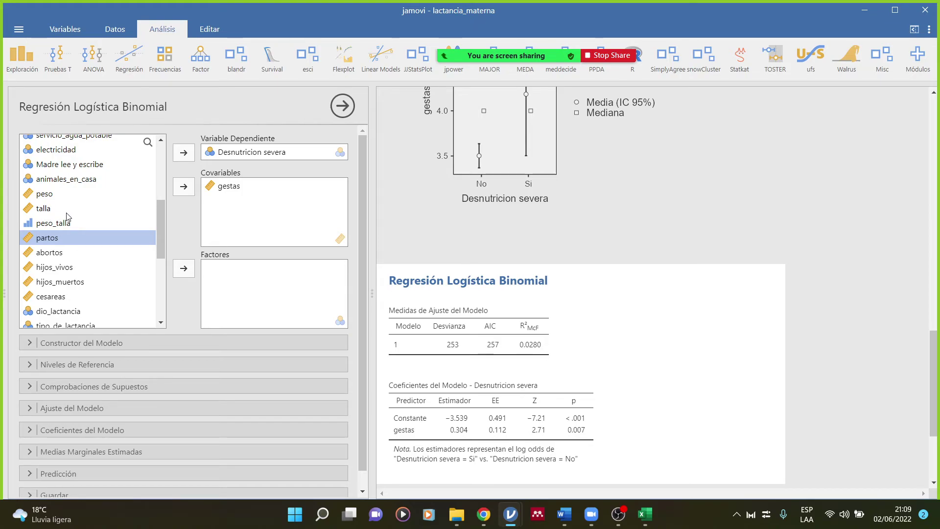
Add Madre lee y escribe and servicio_agua_potable as factors of the logistic regression
scroll(69, 217, "down", 3)
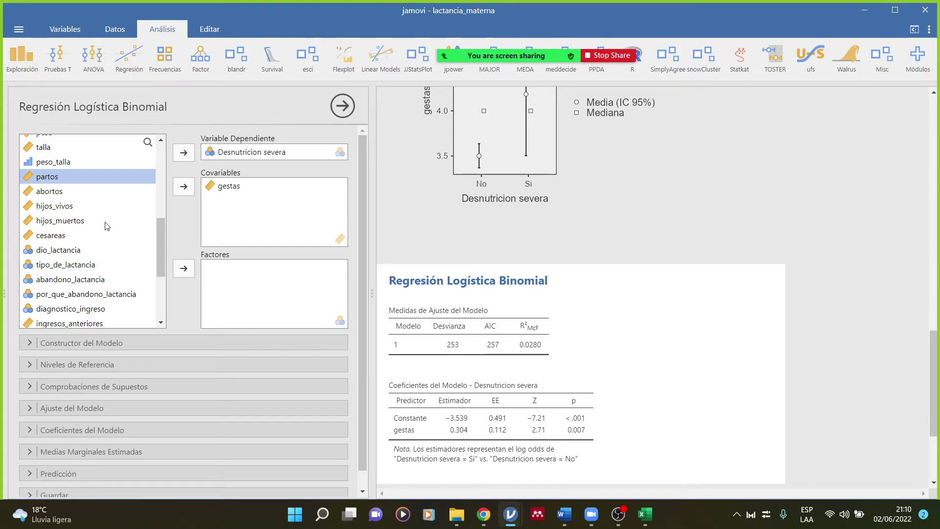
scroll(78, 225, "up", 6)
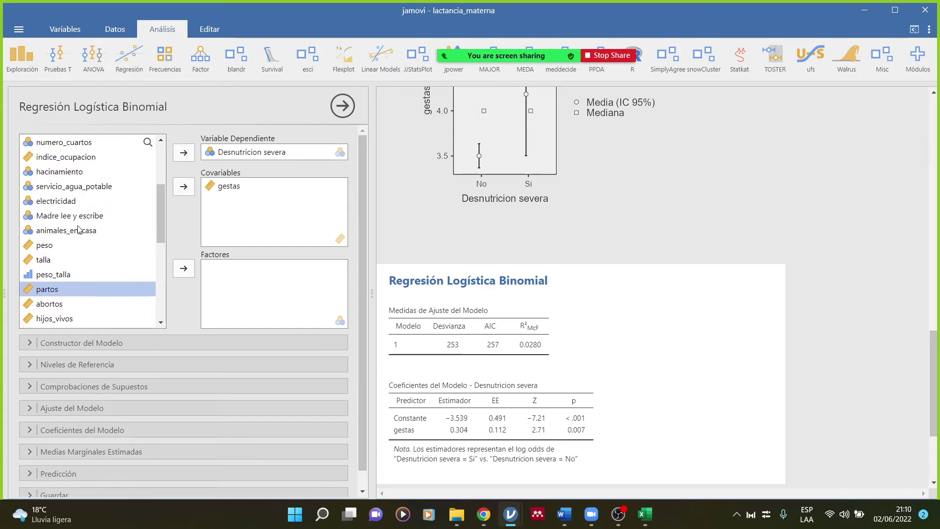
left_click(79, 226)
left_click(183, 268)
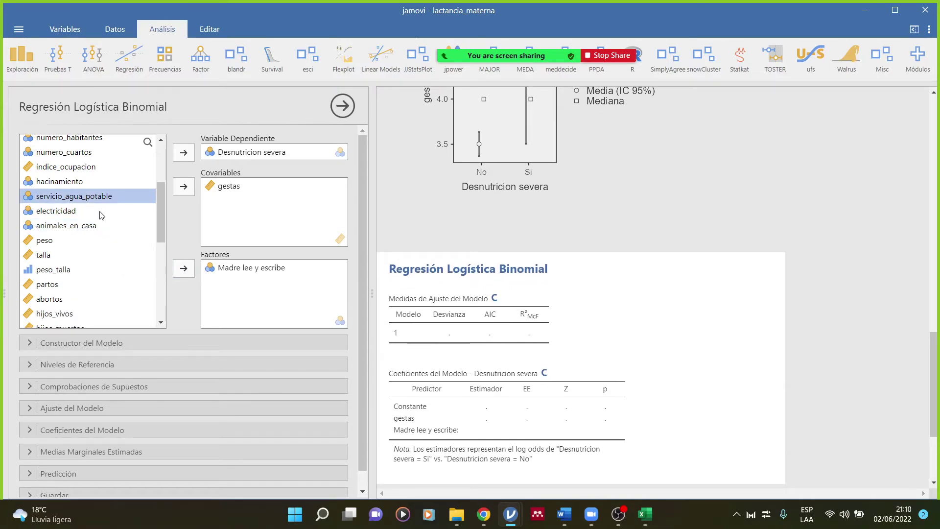
left_click(183, 268)
Add tipo_de_lactancia as a third factor of the regression and circle the R²McF value in the model fit measures
scroll(96, 230, "up", 5)
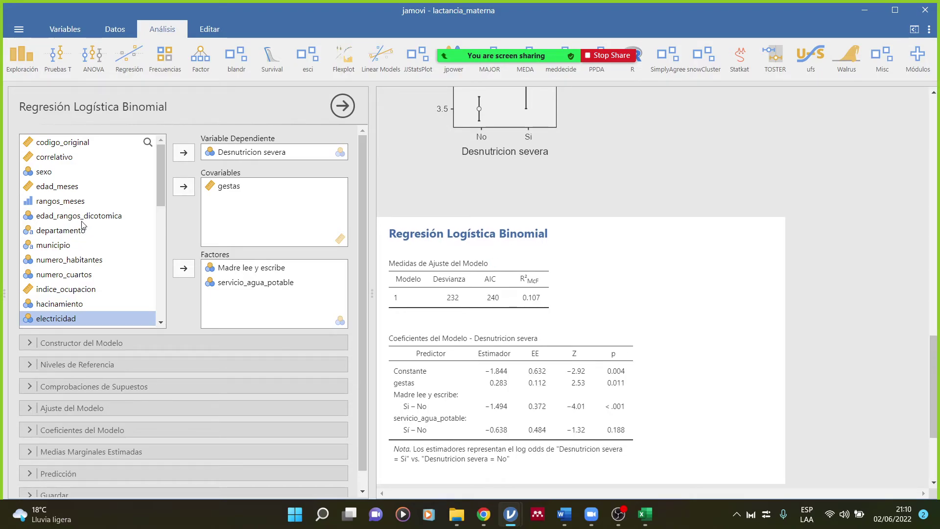
scroll(82, 225, "down", 3)
scroll(83, 226, "up", 3)
scroll(84, 223, "down", 10)
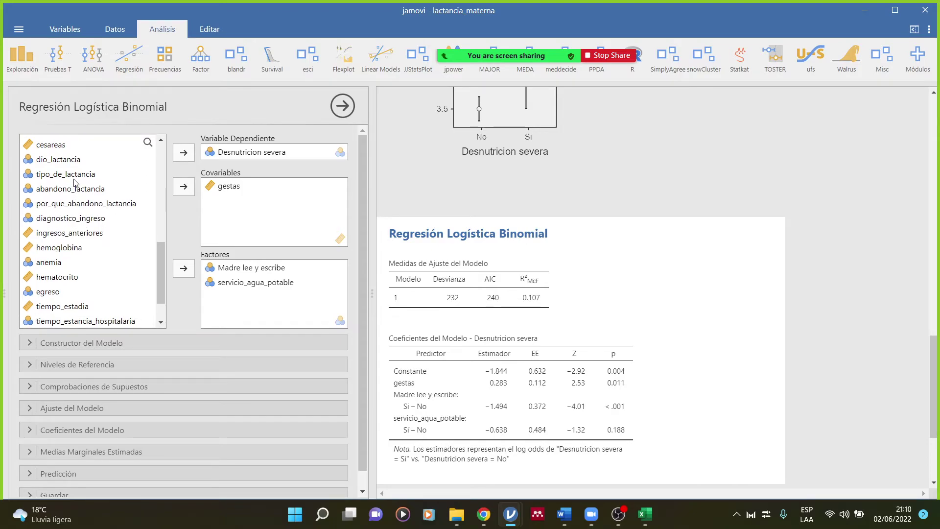
left_click(74, 175)
left_click(184, 268)
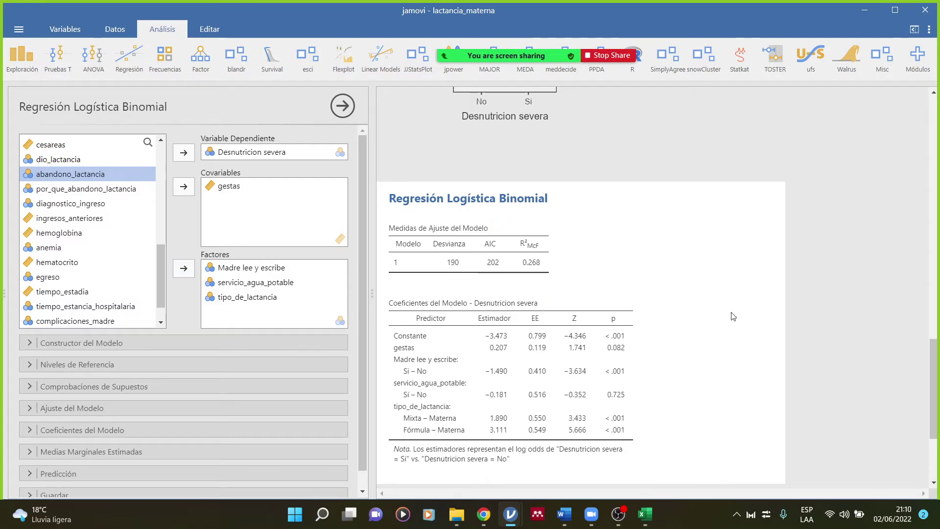
scroll(730, 313, "down", 1)
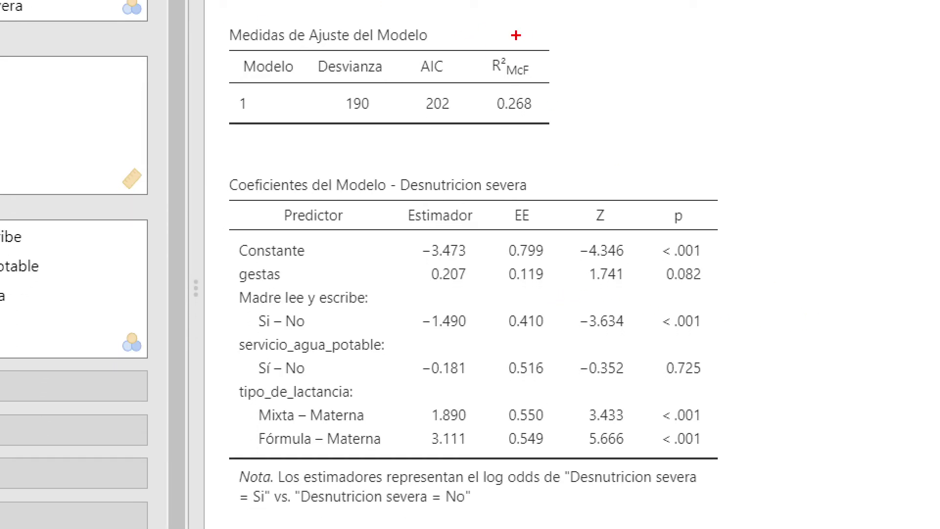
mouse_move(510, 34)
left_mouse_down()
mouse_move(479, 78)
mouse_move(528, 146)
mouse_move(543, 69)
mouse_move(519, 41)
left_mouse_up()
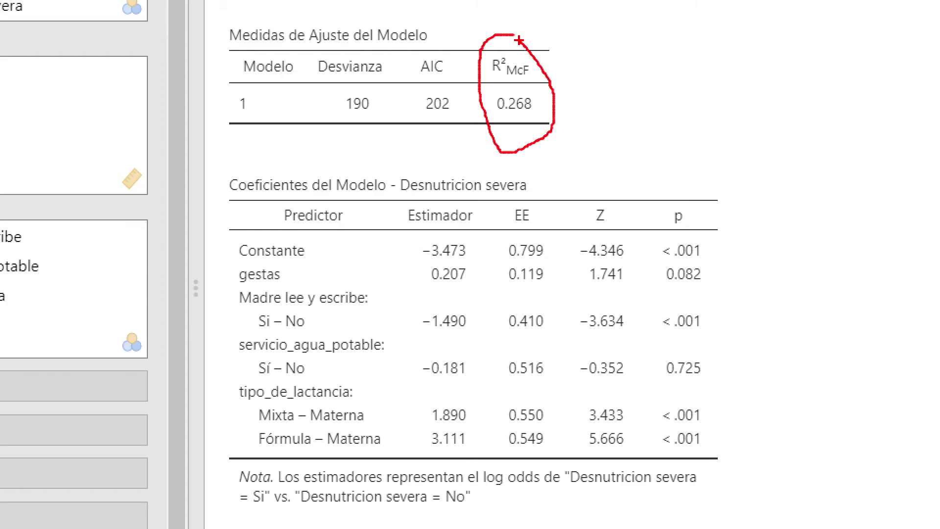
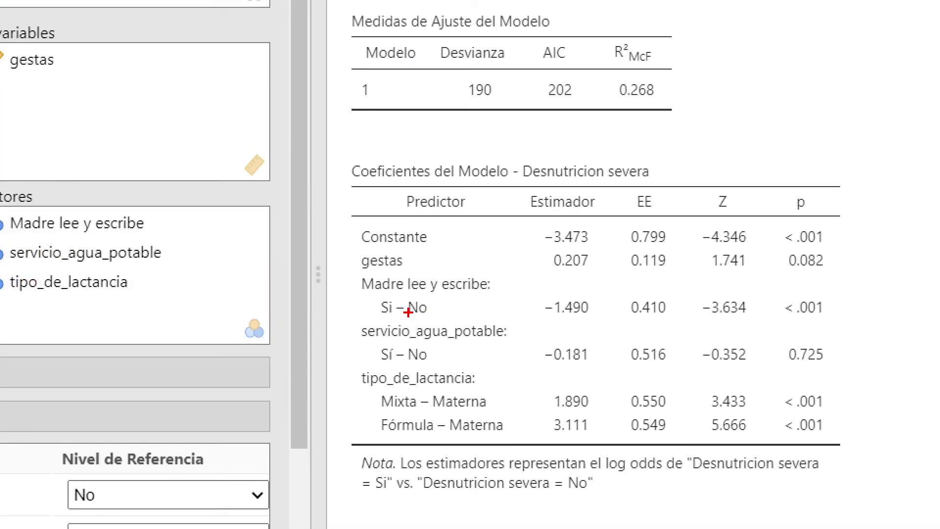
Mark the reference level No and the Z value of Madre lee y escribe in the coefficients table
mouse_move(408, 312)
left_mouse_down()
mouse_move(451, 321)
mouse_move(408, 290)
left_mouse_up()
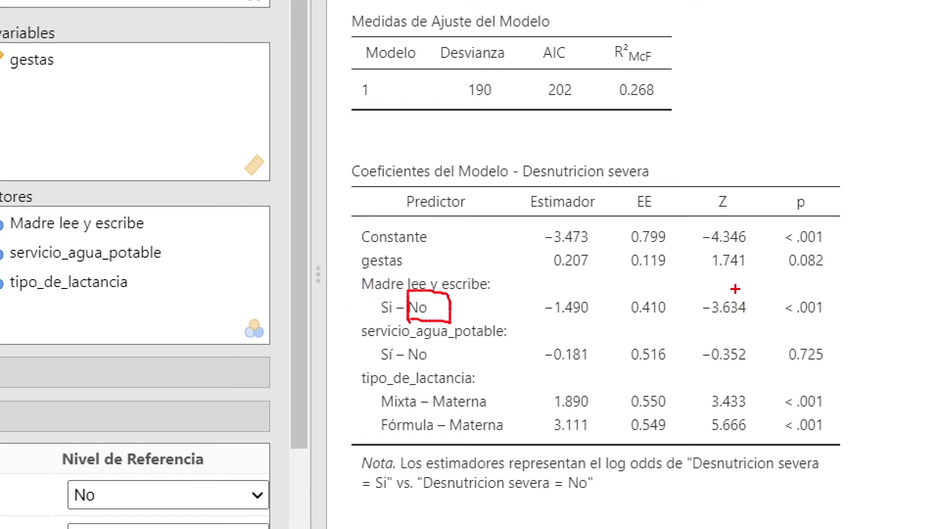
mouse_move(737, 288)
left_mouse_down()
mouse_move(698, 286)
mouse_move(684, 319)
mouse_move(760, 313)
mouse_move(738, 283)
left_mouse_up()
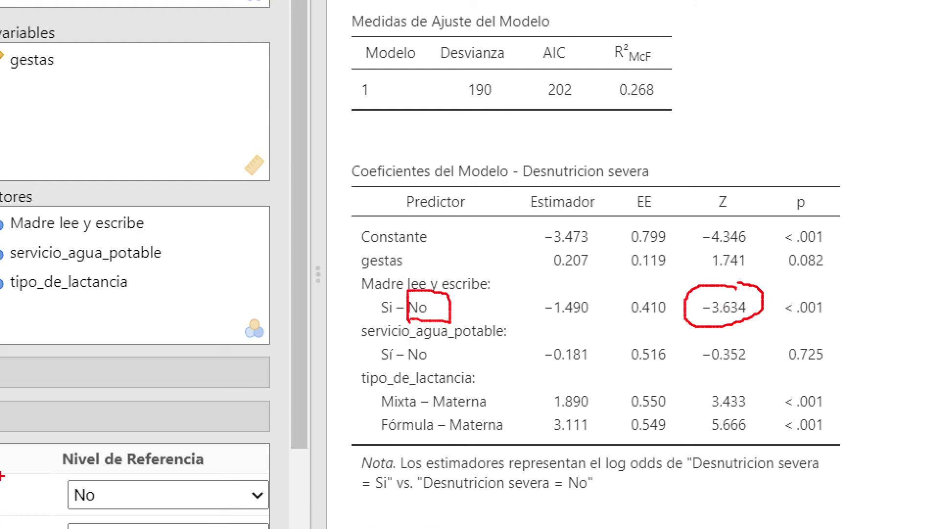
key("Escape")
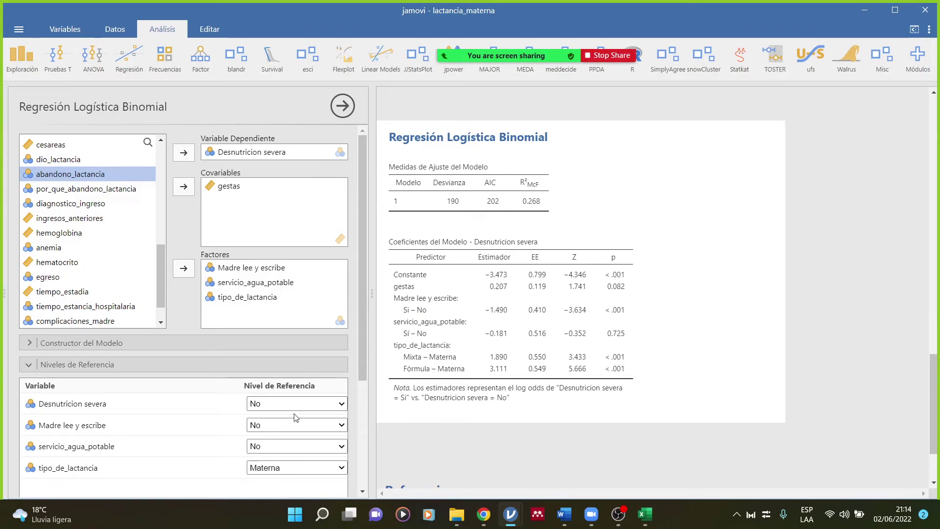
Set the reference level of Madre lee y escribe to Si and mark its Z value in the coefficients table
left_click(313, 426)
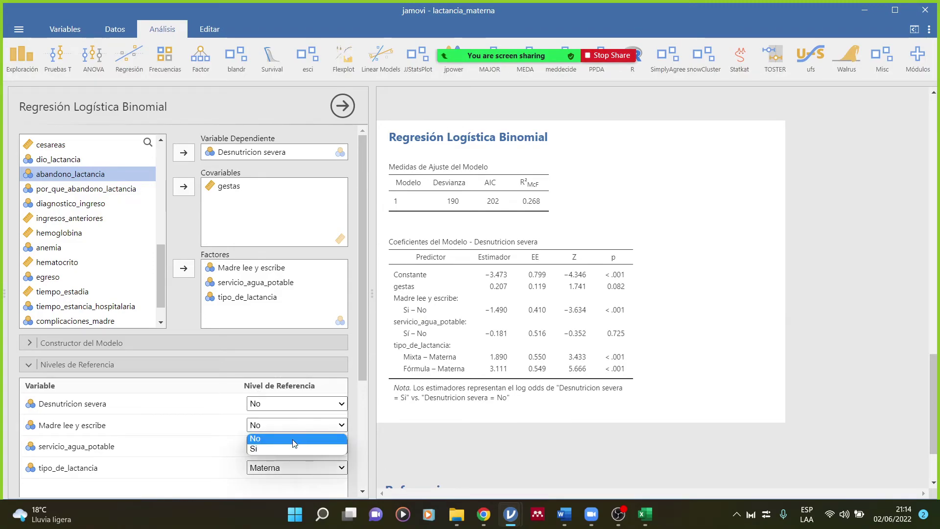
left_click(283, 448)
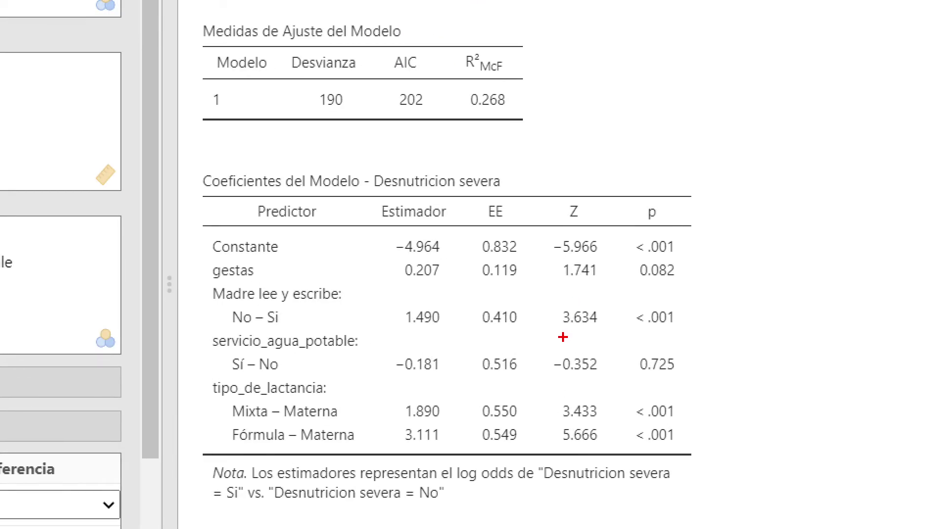
left_click_drag(564, 319, 595, 318)
key("Escape")
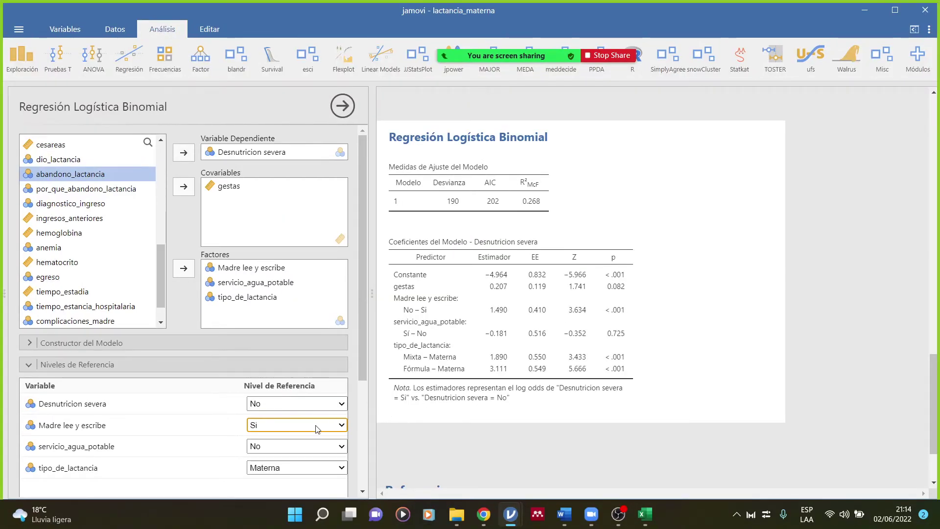
Set the reference level of Madre lee y escribe to No, and mark its Z value and Si level in the coefficients table
left_click(316, 429)
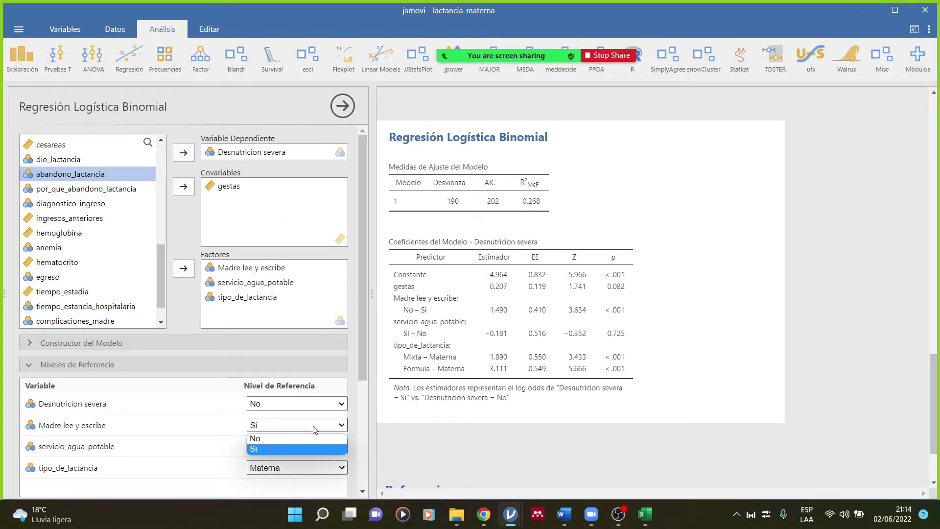
left_click(273, 436)
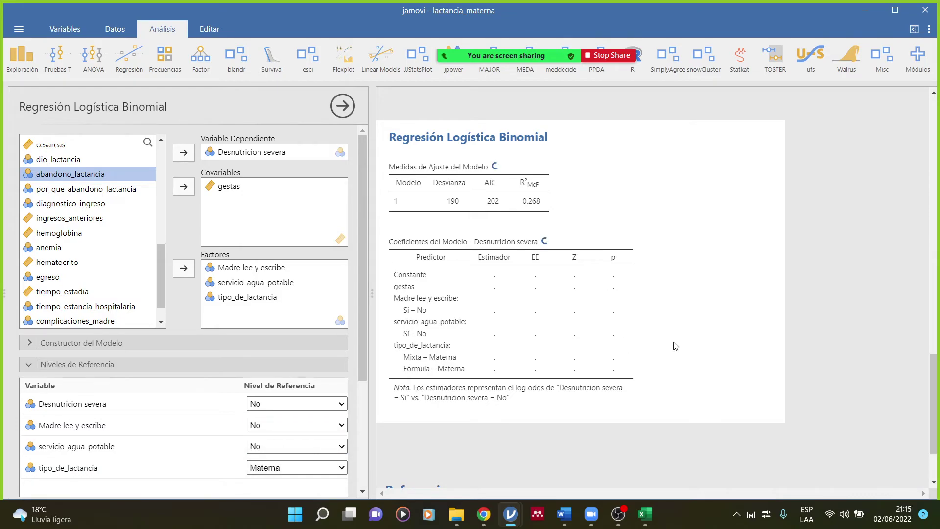
key("ctrl+1")
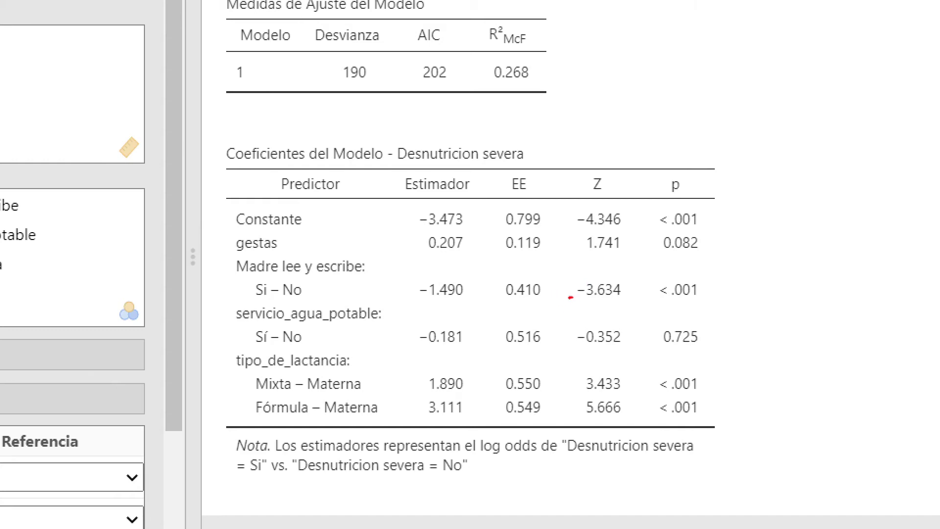
mouse_move(571, 298)
left_mouse_down()
mouse_move(647, 281)
mouse_move(578, 274)
mouse_move(576, 296)
left_mouse_up()
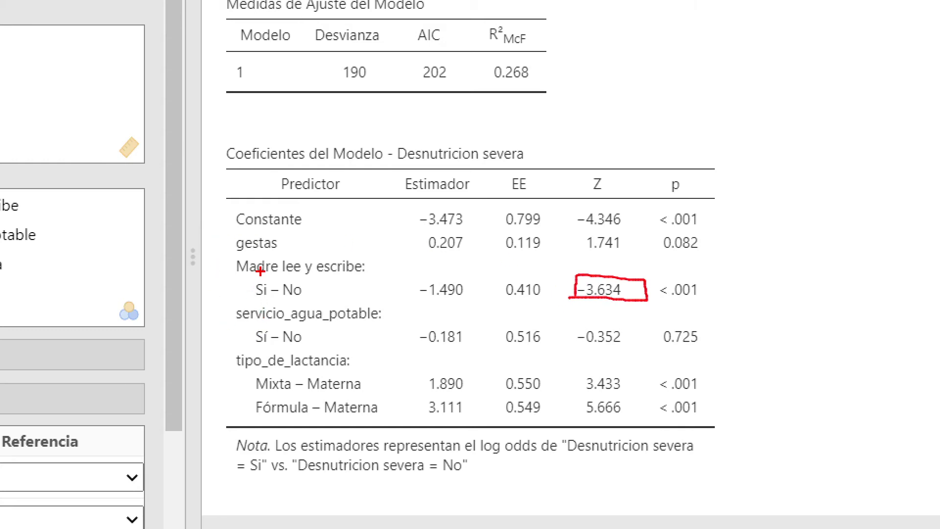
mouse_move(260, 271)
left_mouse_down()
mouse_move(253, 307)
mouse_move(276, 272)
left_mouse_up()
Mark the Si level, Z value and p value of servicio_agua_potable in the coefficients table and strike out its row
mouse_move(267, 321)
left_mouse_down()
mouse_move(237, 349)
mouse_move(260, 337)
left_mouse_up()
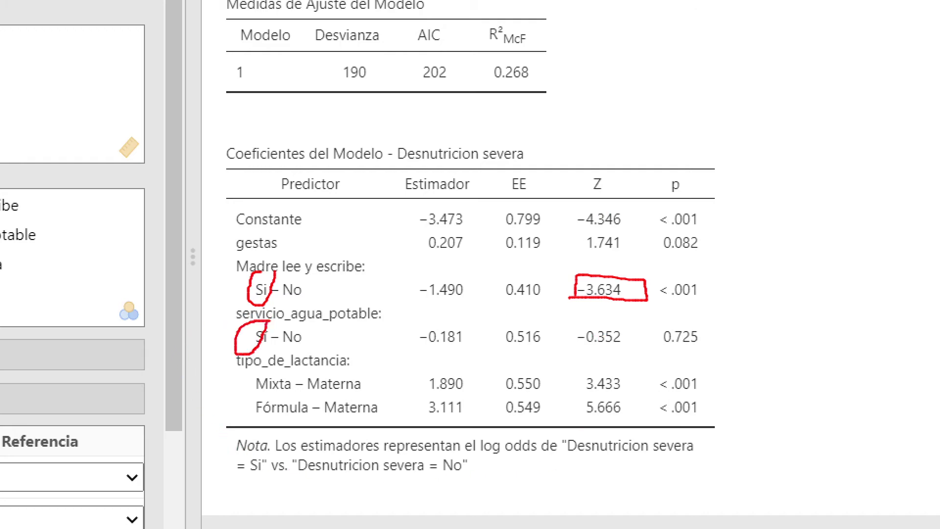
mouse_move(616, 320)
left_mouse_down()
mouse_move(571, 349)
mouse_move(626, 362)
mouse_move(634, 321)
left_mouse_up()
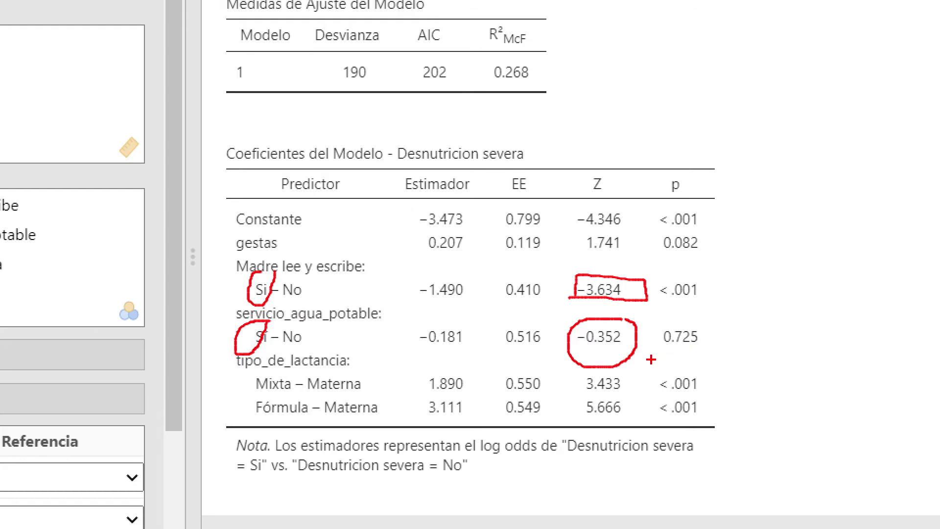
left_click_drag(649, 355, 730, 354)
left_click_drag(243, 338, 725, 336)
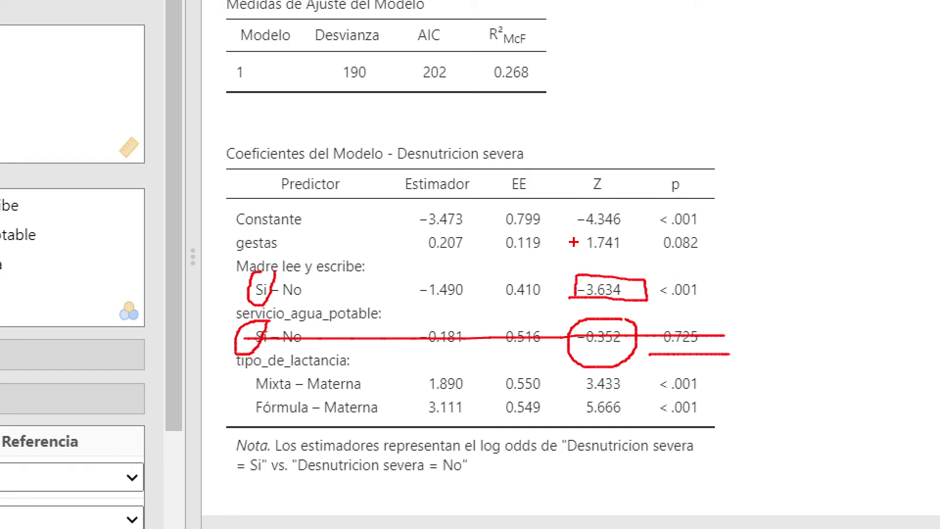
Mark the Z and p values of gestas, plus both tipo_de_lactancia comparisons and their Z values, before leaving the annotation view
mouse_move(625, 236)
left_mouse_down()
mouse_move(606, 235)
mouse_move(634, 254)
left_mouse_up()
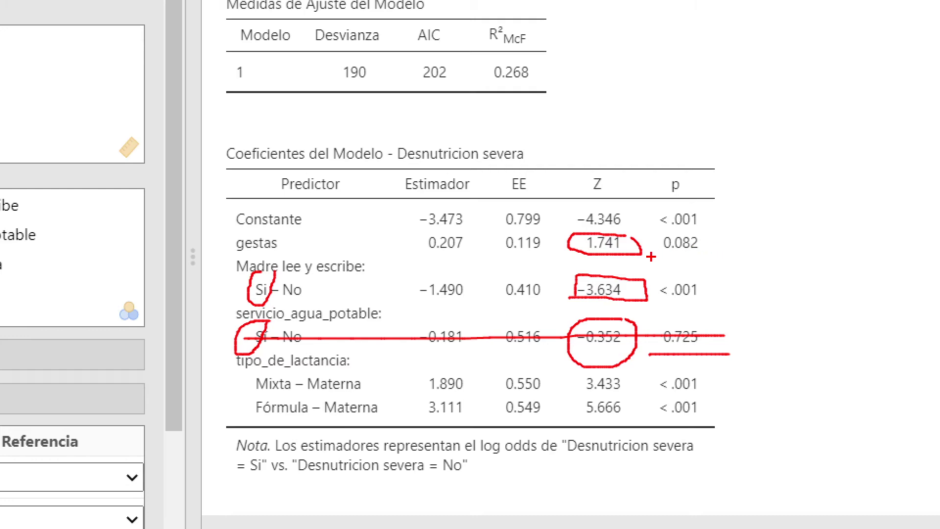
mouse_move(651, 257)
left_mouse_down()
mouse_move(712, 253)
mouse_move(654, 234)
left_mouse_up()
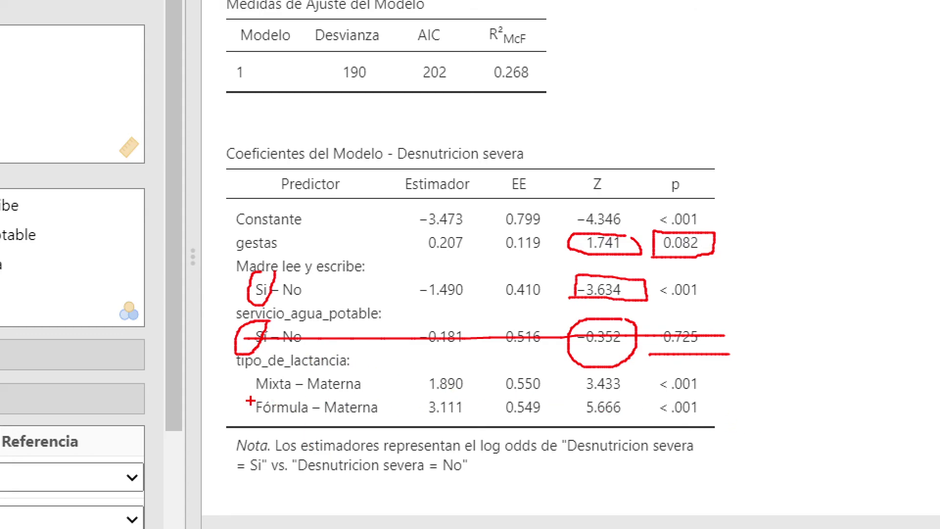
left_click_drag(256, 390, 377, 390)
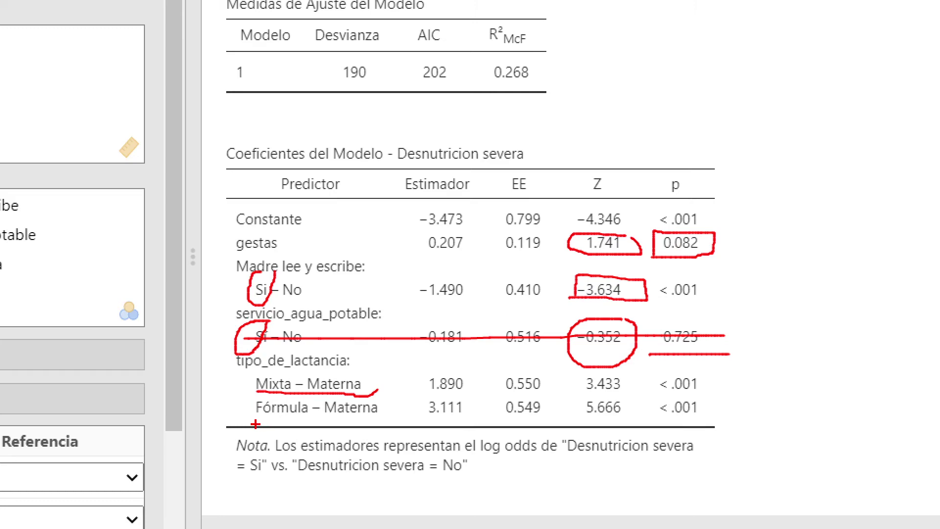
left_click_drag(251, 419, 393, 421)
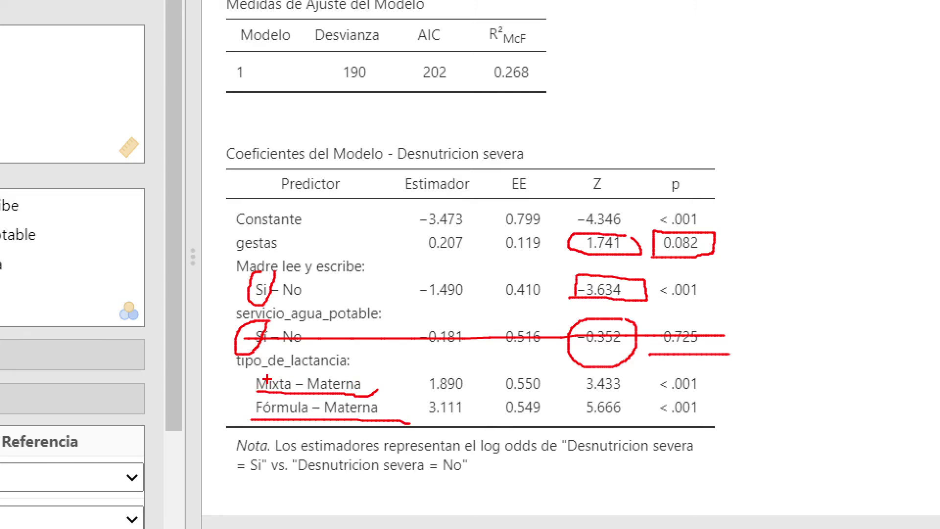
mouse_move(267, 381)
left_mouse_down()
mouse_move(284, 345)
mouse_move(335, 390)
left_mouse_up()
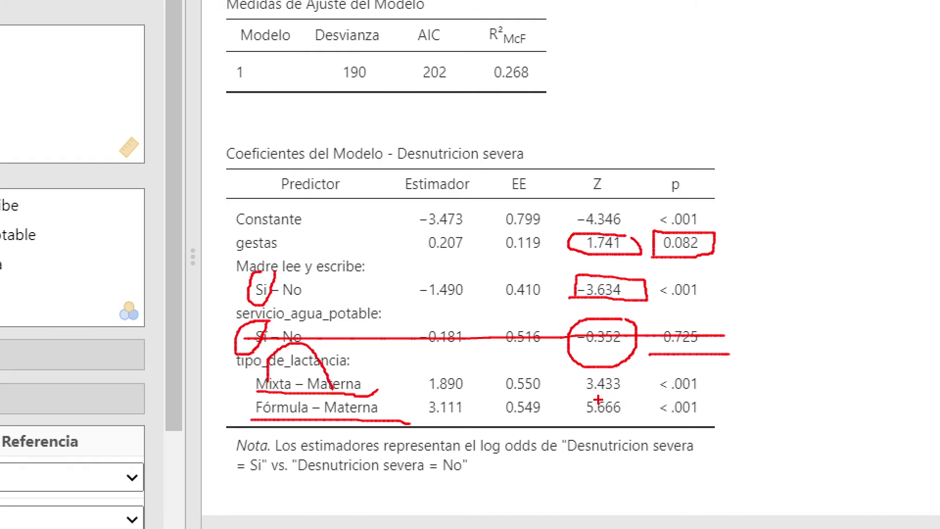
mouse_move(577, 394)
left_mouse_down()
mouse_move(626, 372)
mouse_move(564, 366)
mouse_move(564, 388)
left_mouse_up()
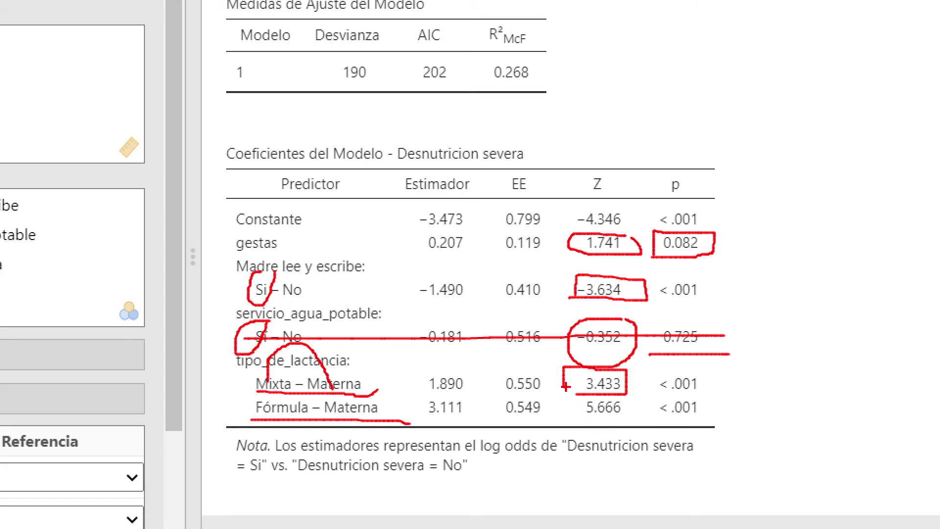
mouse_move(569, 397)
left_mouse_down()
mouse_move(569, 426)
mouse_move(631, 420)
mouse_move(632, 385)
left_mouse_up()
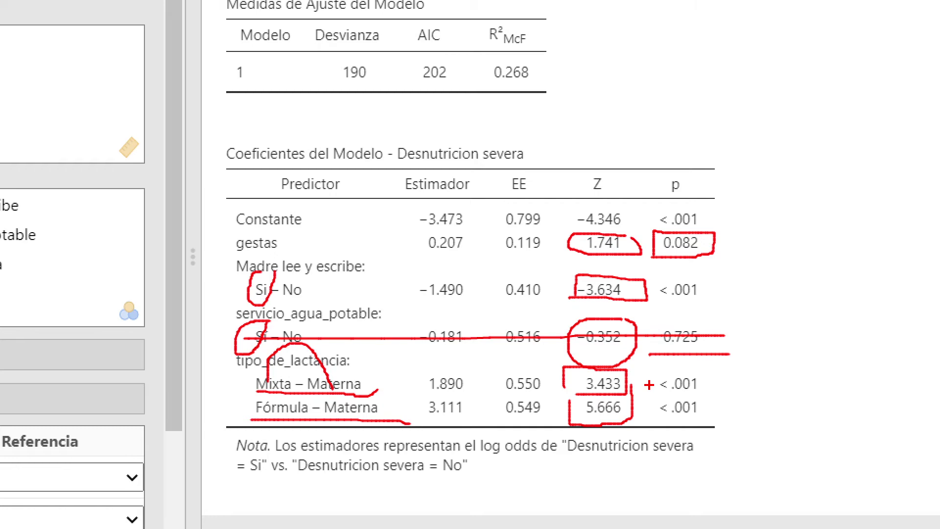
key("Escape")
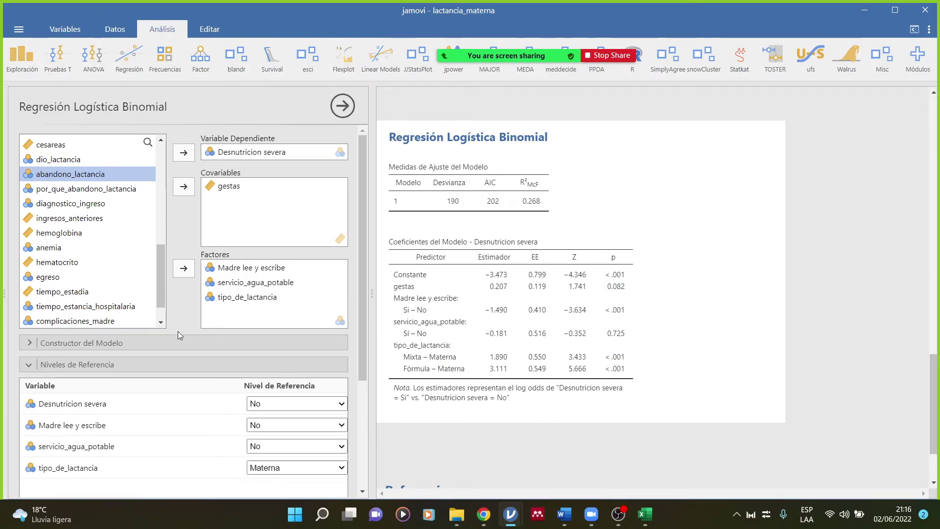
Remove servicio_agua_potable and Madre lee y escribe from the factors of the logistic regression
scroll(139, 300, "down", 2)
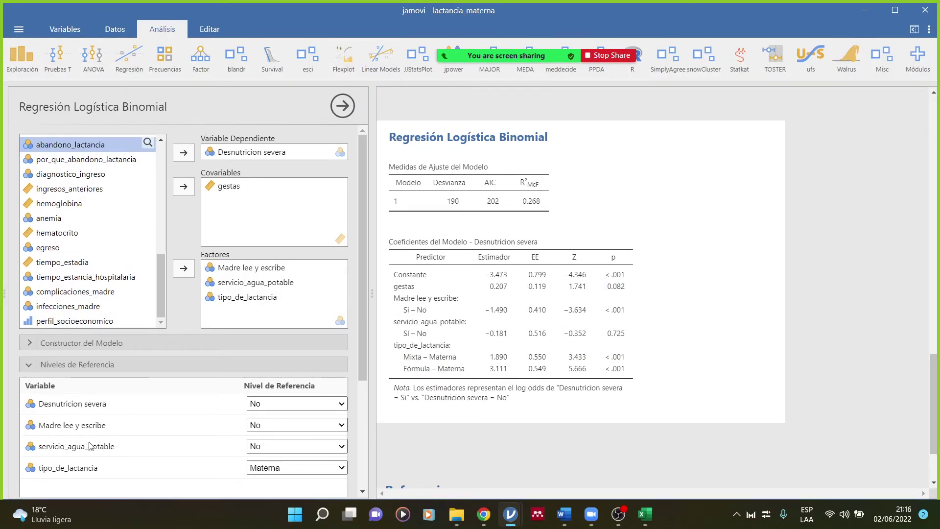
scroll(90, 446, "down", 4)
scroll(96, 420, "up", 4)
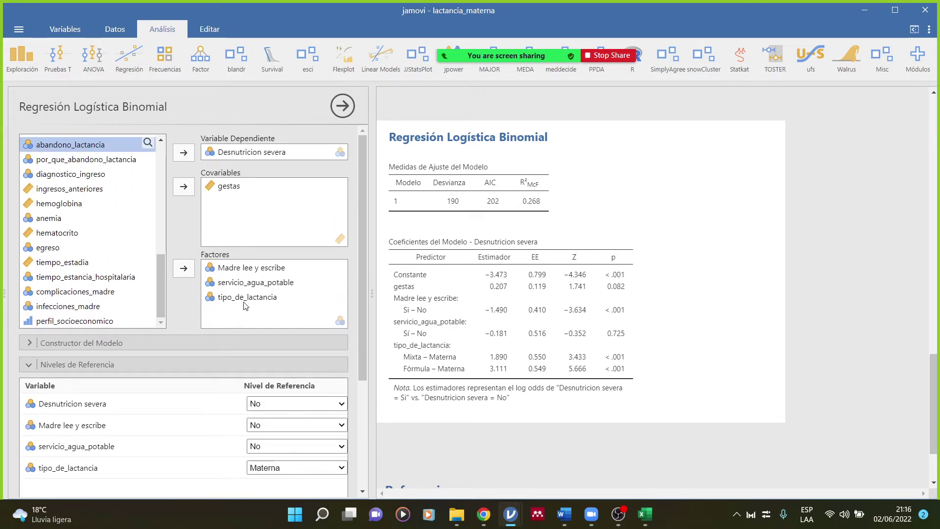
left_click(229, 283)
left_click(185, 270)
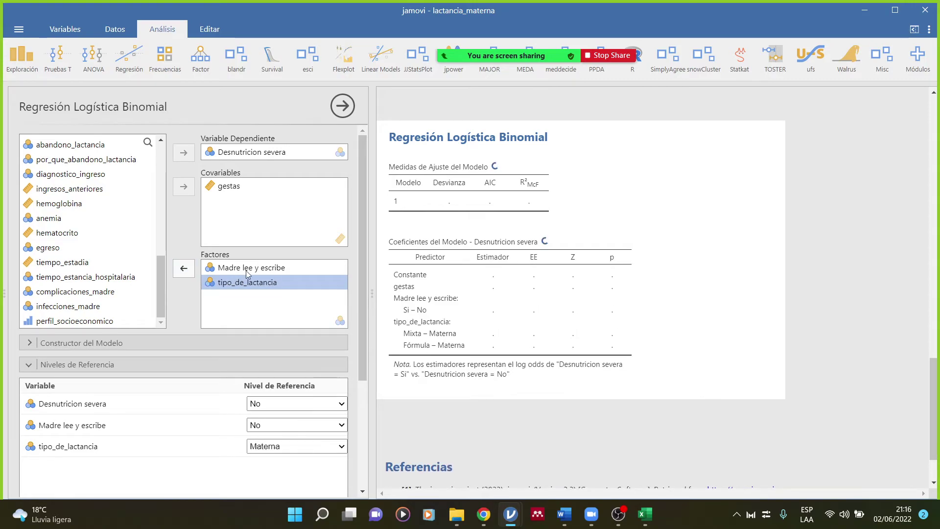
left_click(249, 269)
left_click(185, 270)
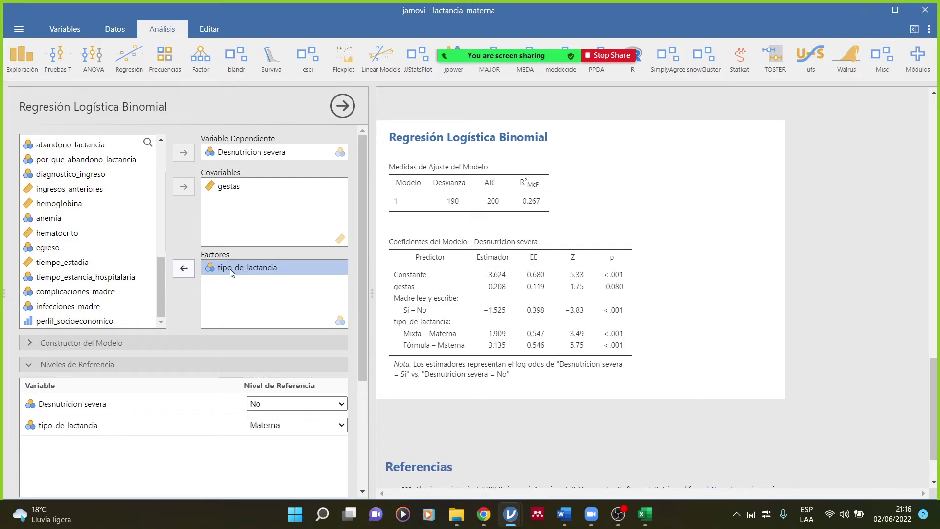
Add Madre lee y escribe back as a factor, placed after tipo_de_lactancia
scroll(81, 264, "down", 2)
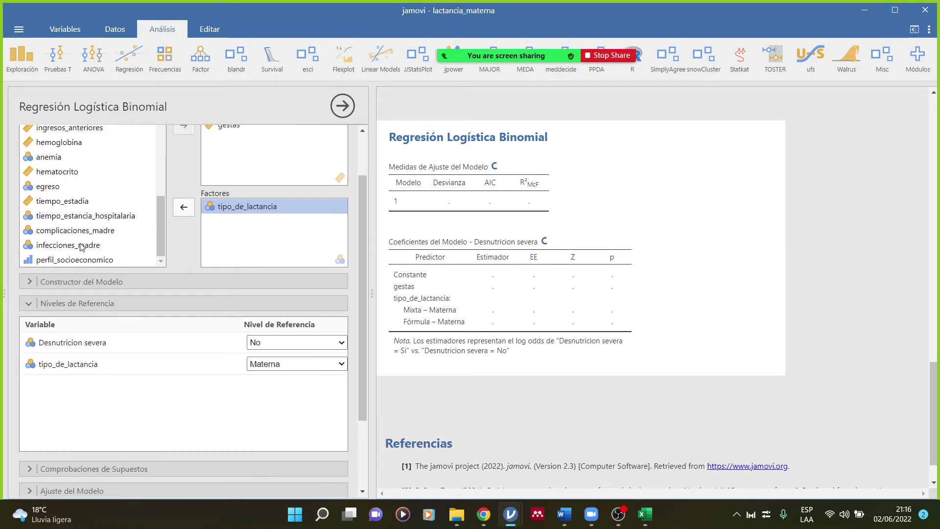
scroll(81, 219, "up", 5)
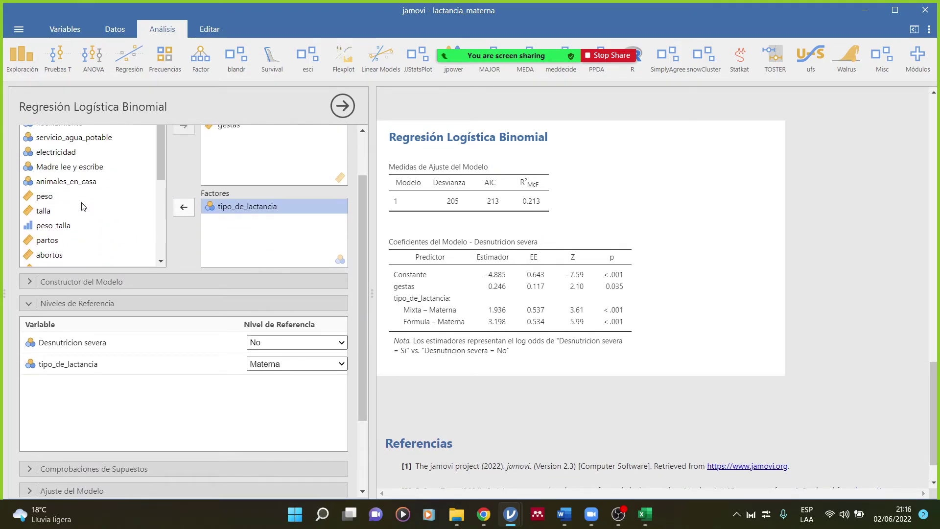
left_click(83, 169)
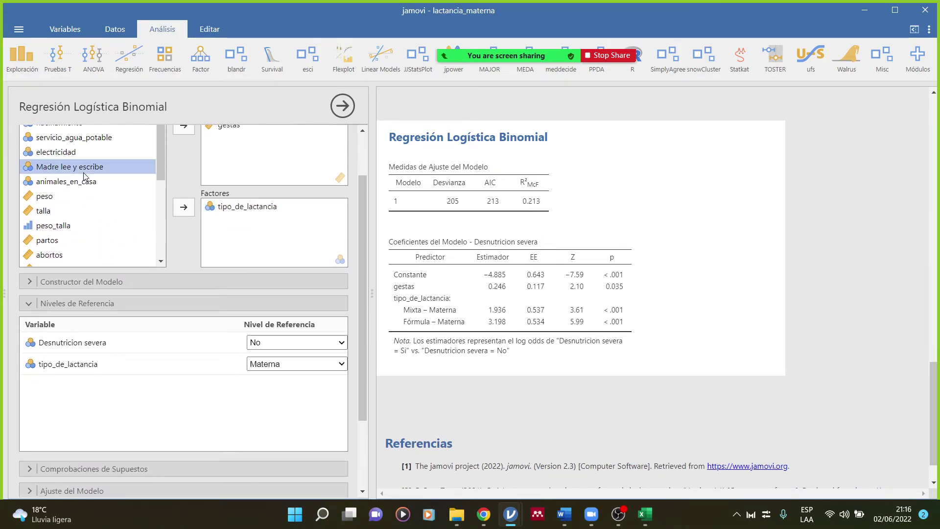
left_click(185, 211)
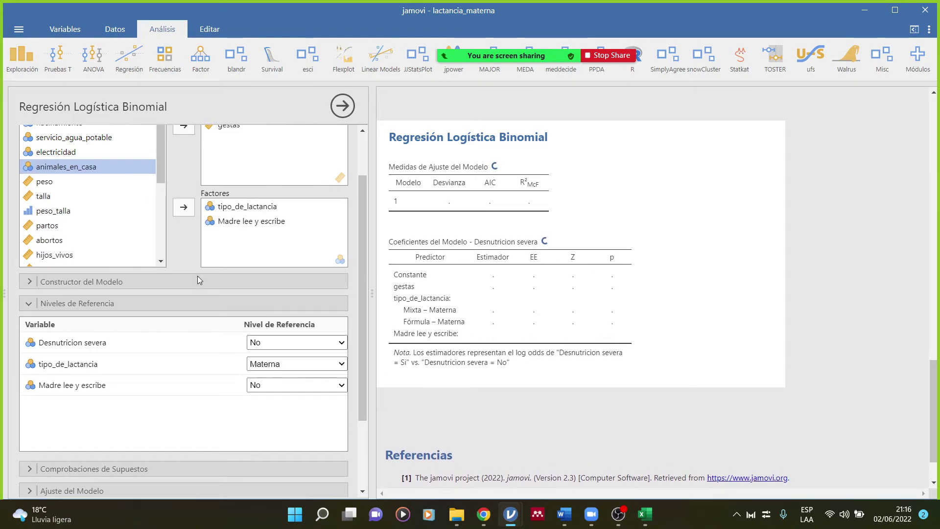
Open the model builder settings and delete the existing Bloque 1 with all its predictors
scroll(189, 357, "down", 3)
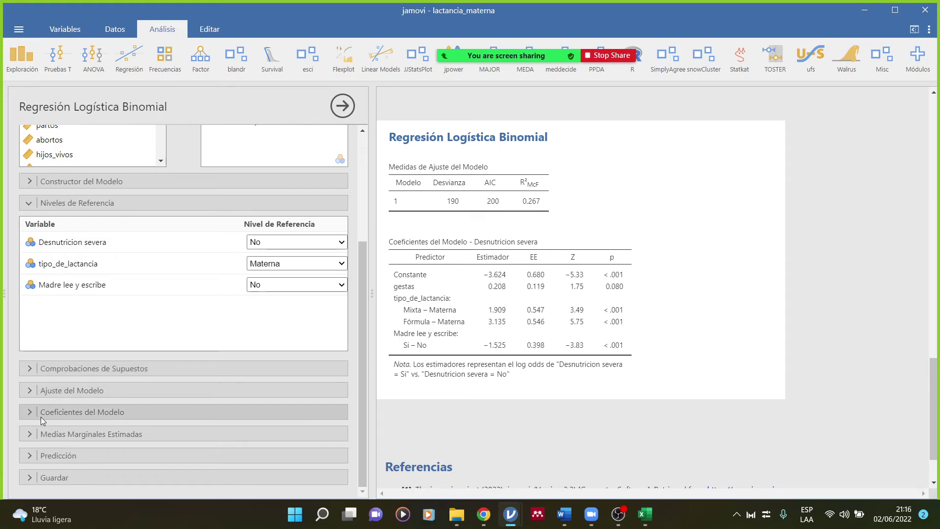
scroll(40, 416, "up", 2)
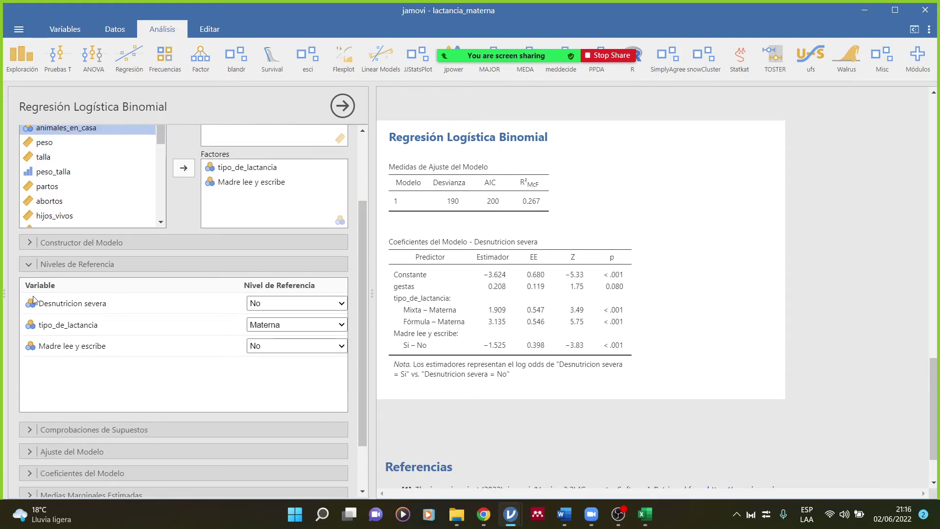
left_click(26, 242)
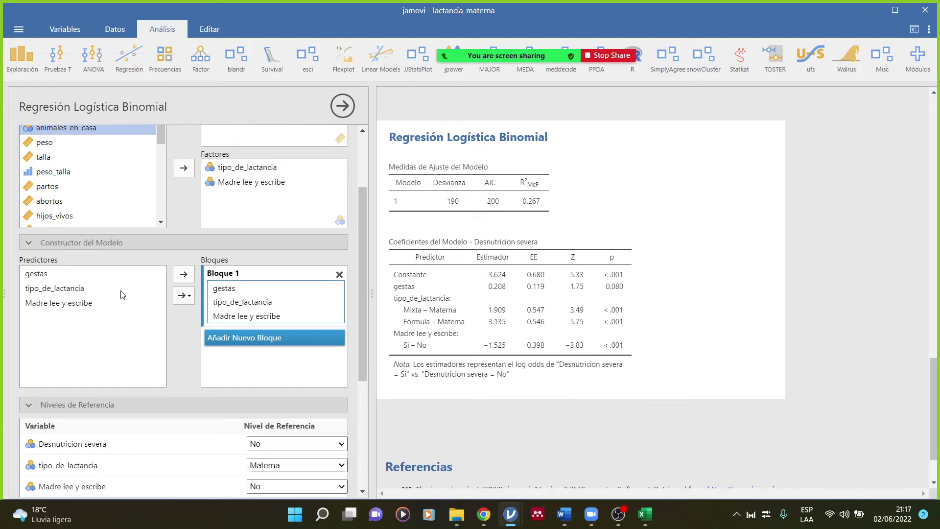
left_click(293, 293)
left_click(279, 303)
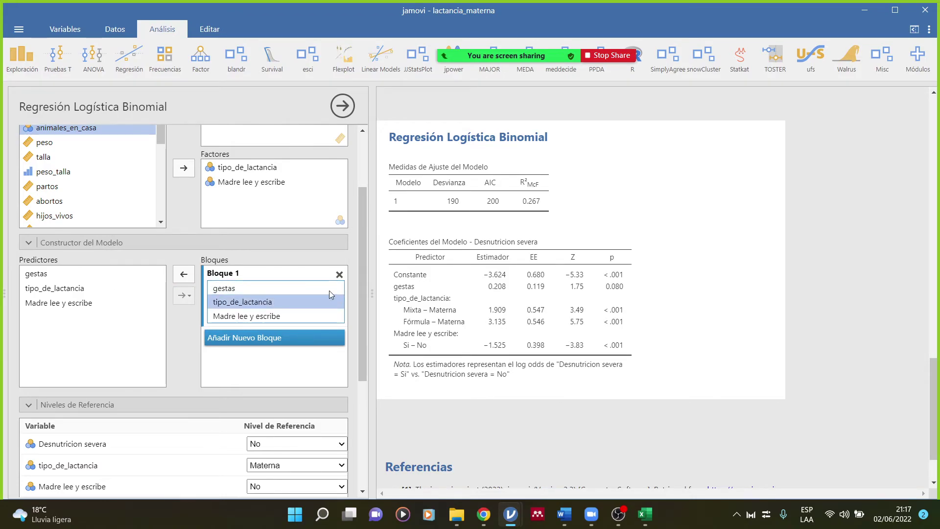
left_click(339, 275)
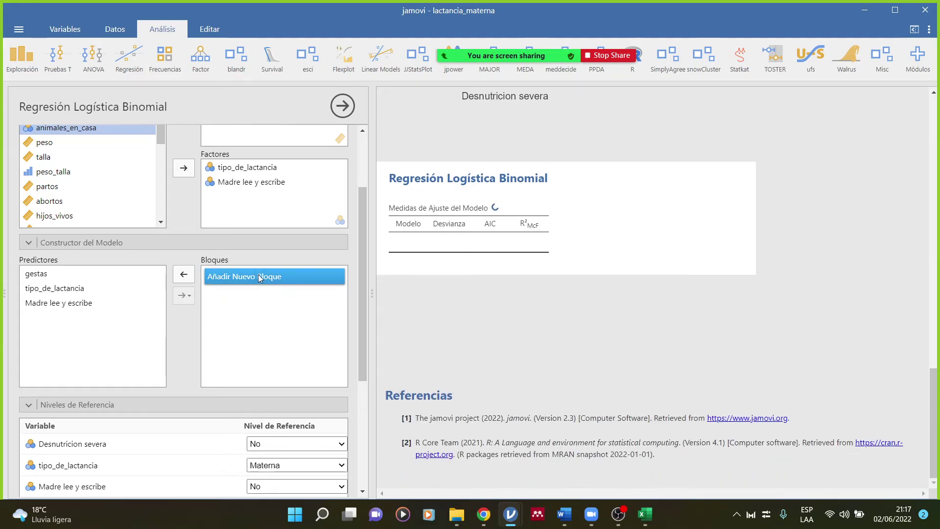
Create a new Bloque 1 containing only the predictor tipo_de_lactancia
left_click(43, 290)
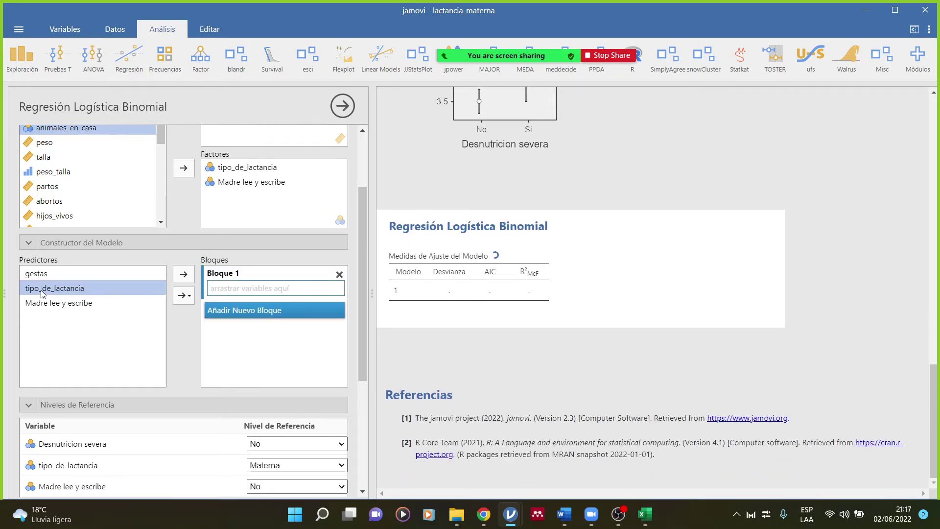
left_click(185, 295)
left_click(182, 278)
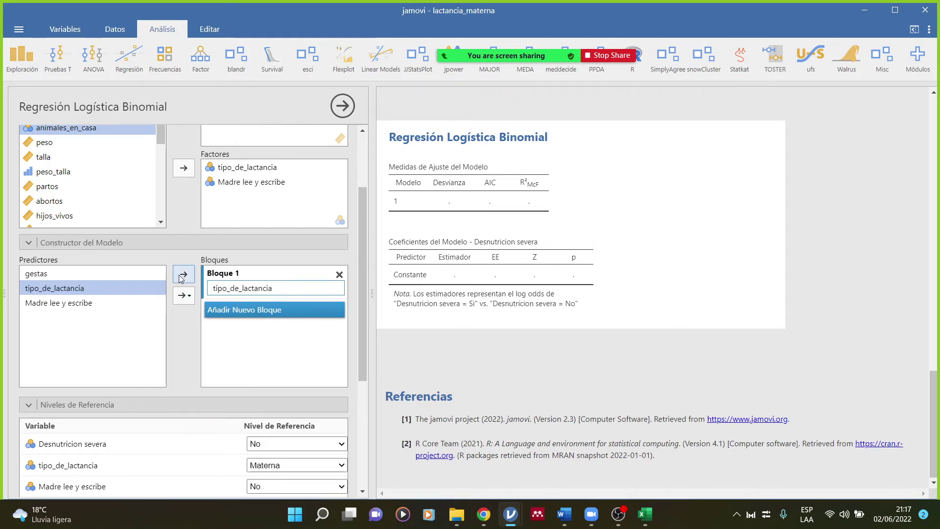
Add Bloque 2 with Madre lee y escribe and Bloque 3 with gestas to the model
left_click(257, 309)
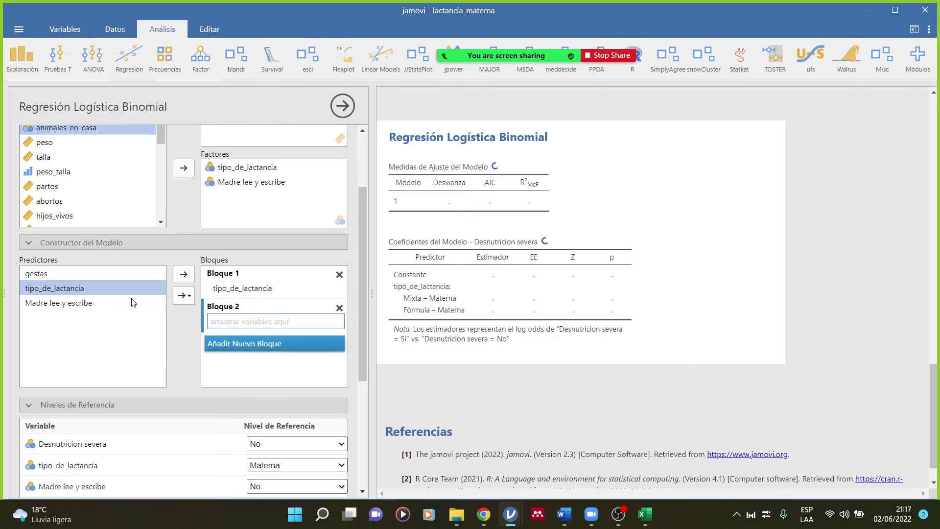
left_click(133, 303)
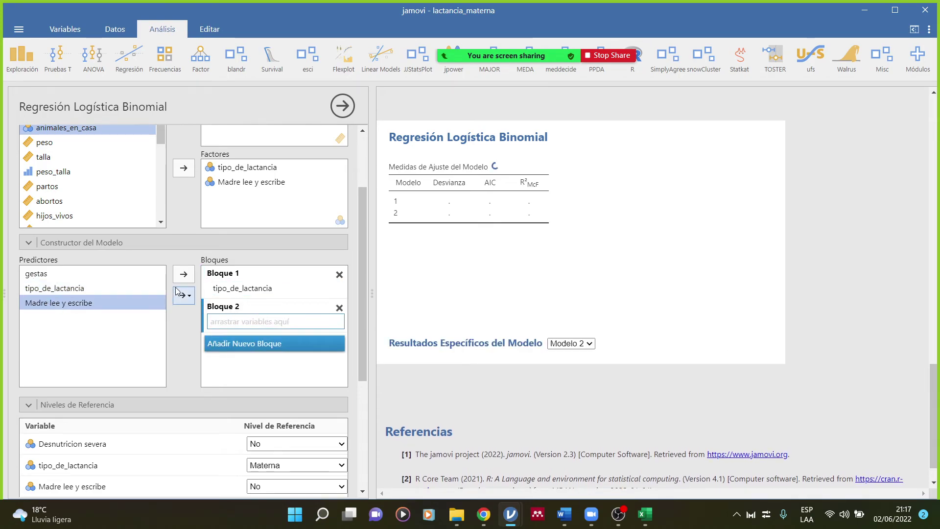
left_click(184, 274)
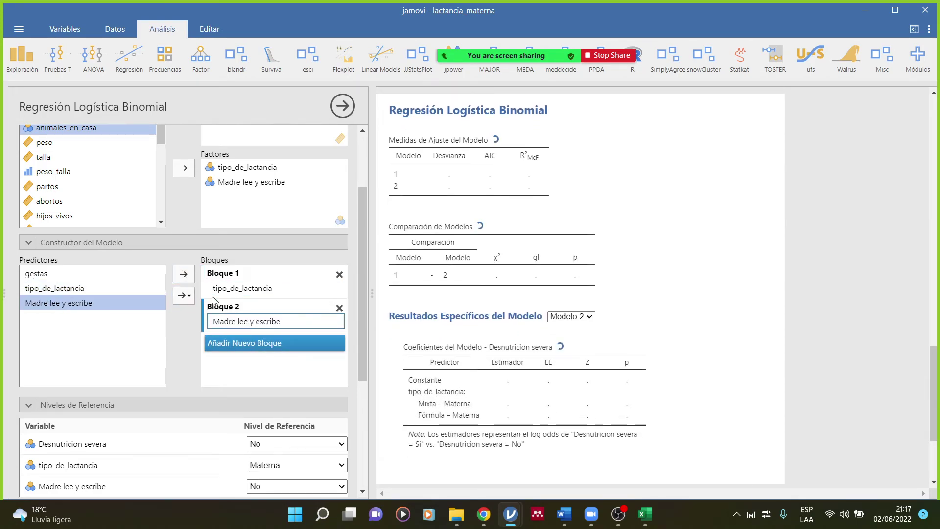
left_click(240, 343)
left_click(47, 277)
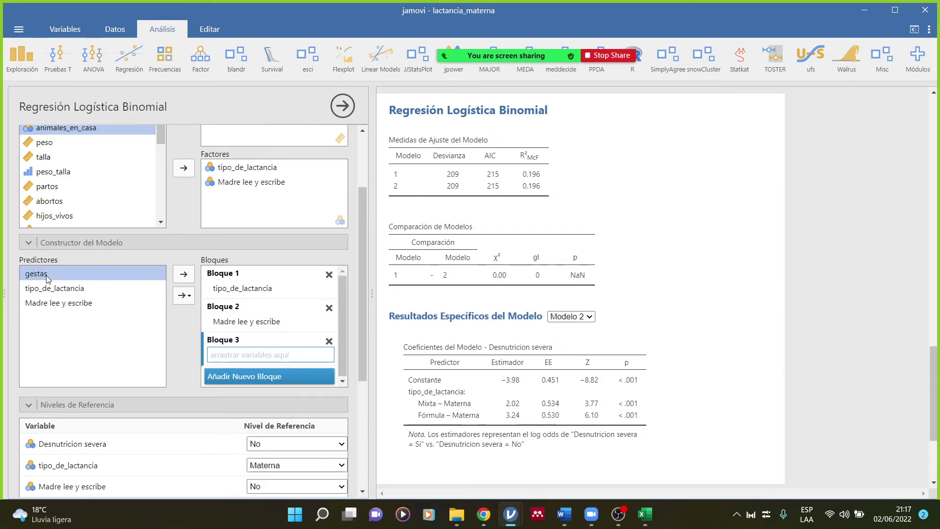
left_click(184, 274)
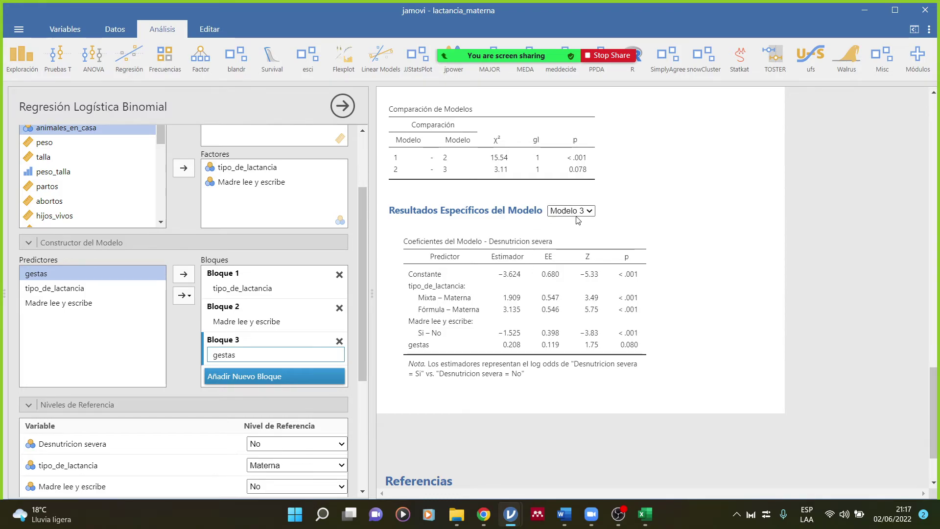
Add BIC and the global model test (Prueba del modelo global) to the model fit measures
scroll(579, 220, "up", 3)
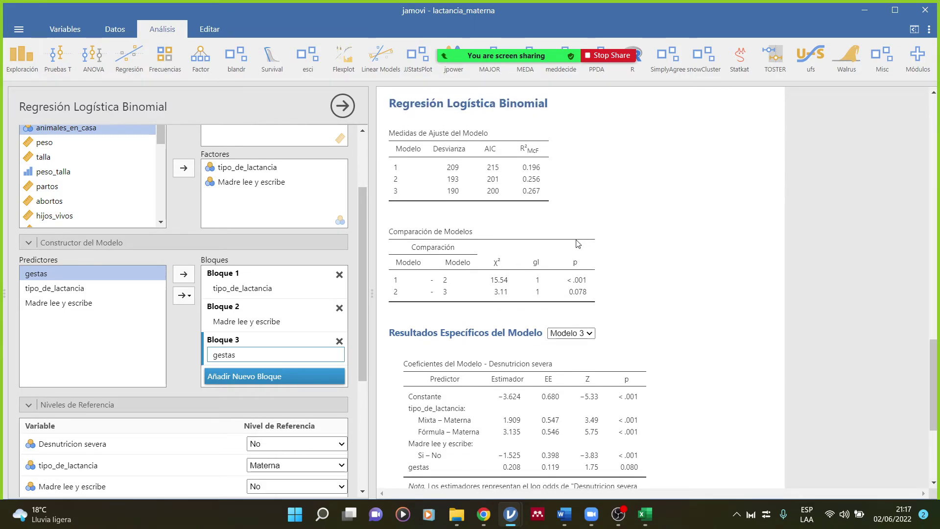
scroll(72, 368, "down", 4)
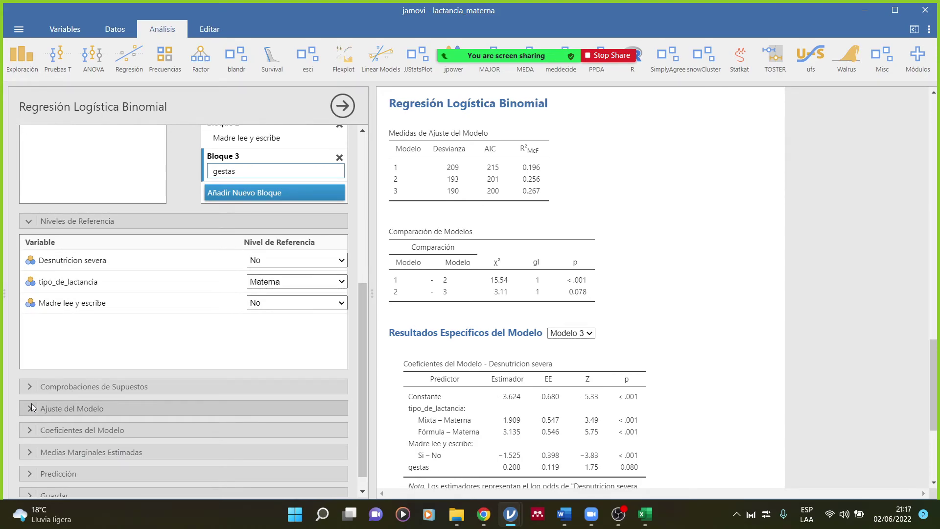
left_click(31, 405)
left_click(33, 421)
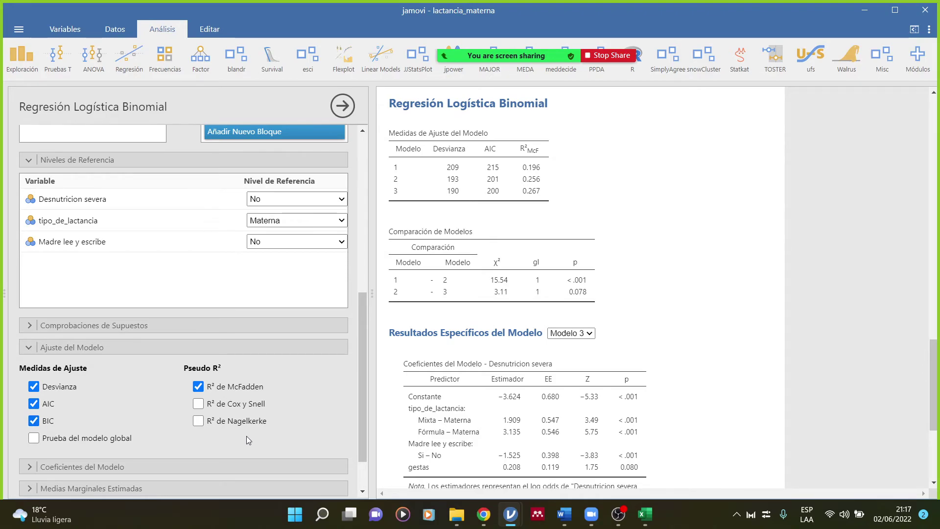
left_click(33, 438)
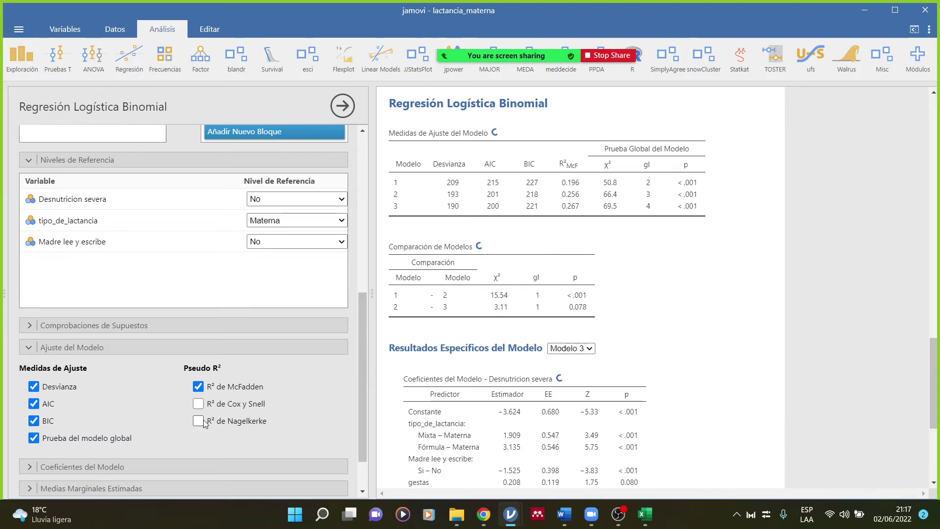
Enable R² de Nagelkerke and disable R² de McFadden, leaving Nagelkerke as the only pseudo R² reported
left_click(207, 422)
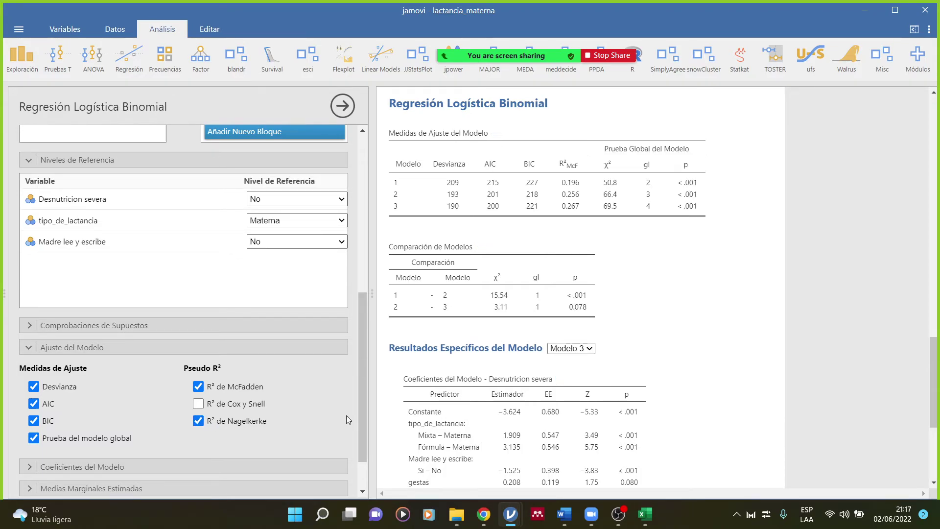
left_click(198, 404)
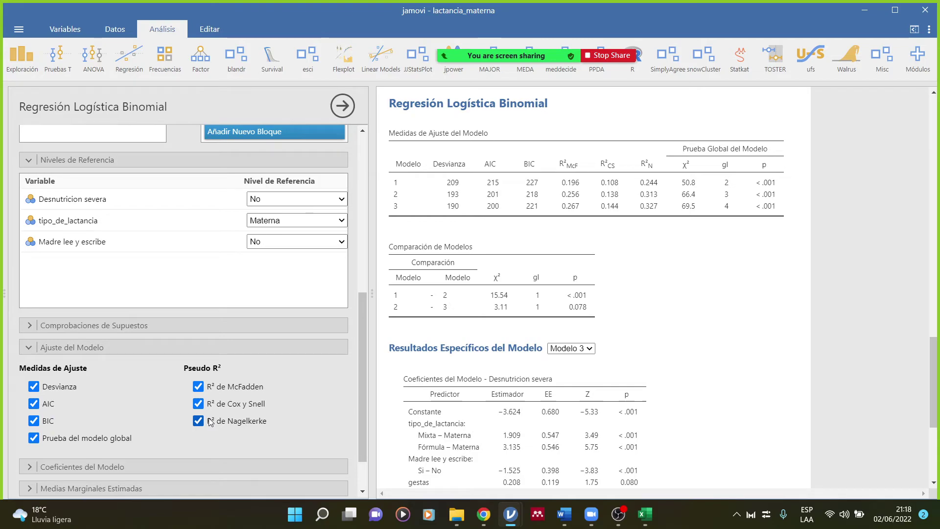
left_click(199, 403)
left_click(198, 386)
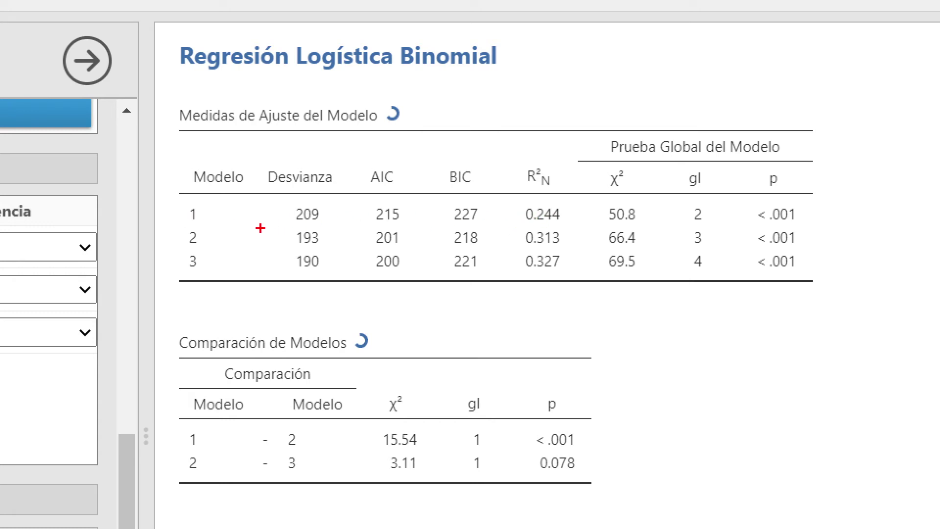
Mark the Nagelkerke R² and global test p values of the three models in the Medidas de Ajuste del Modelo table
left_click_drag(189, 220, 220, 221)
mouse_move(516, 224)
left_mouse_down()
mouse_move(584, 227)
mouse_move(585, 206)
mouse_move(509, 201)
mouse_move(513, 225)
left_mouse_up()
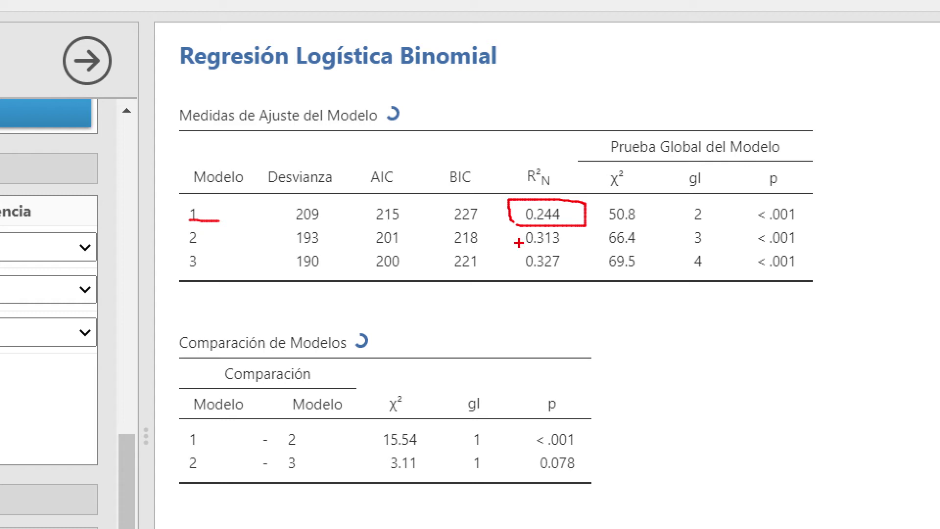
mouse_move(516, 226)
left_mouse_down()
mouse_move(518, 246)
mouse_move(594, 253)
mouse_move(583, 223)
left_mouse_up()
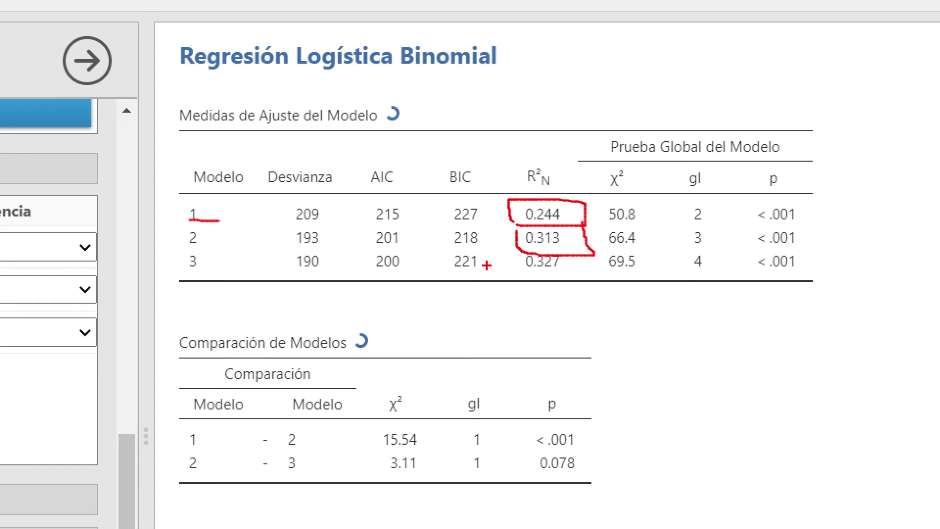
mouse_move(501, 254)
left_mouse_down()
mouse_move(505, 277)
mouse_move(600, 281)
left_mouse_up()
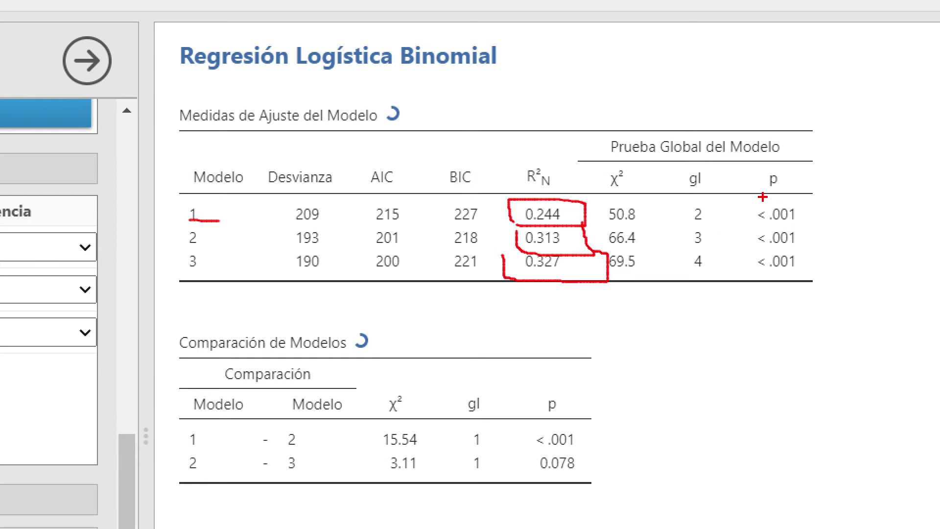
left_click_drag(756, 221, 814, 221)
left_click_drag(758, 244, 796, 243)
left_click_drag(763, 282, 811, 283)
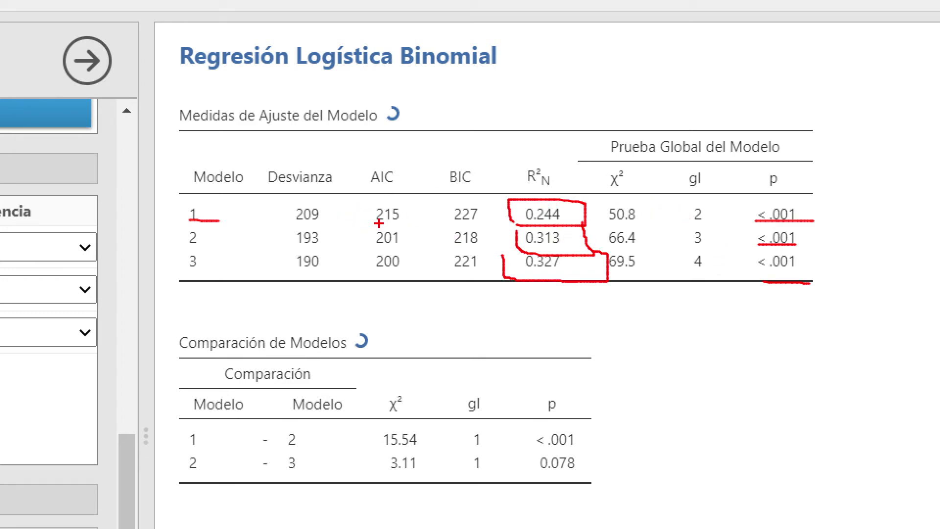
Underline the AIC, BIC and Desvianza values of the three models and circle model 3 in the fit table
left_click_drag(363, 223, 494, 225)
left_click_drag(372, 244, 477, 245)
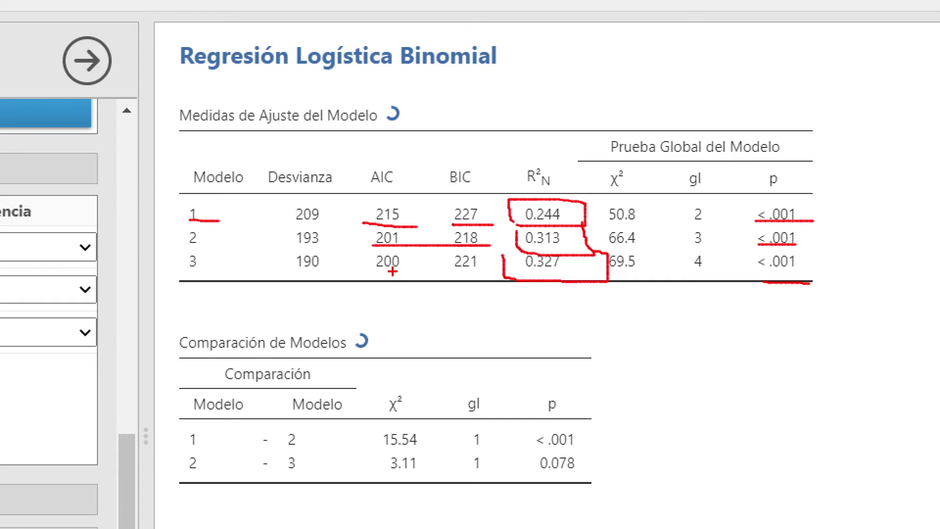
left_click_drag(371, 270, 478, 270)
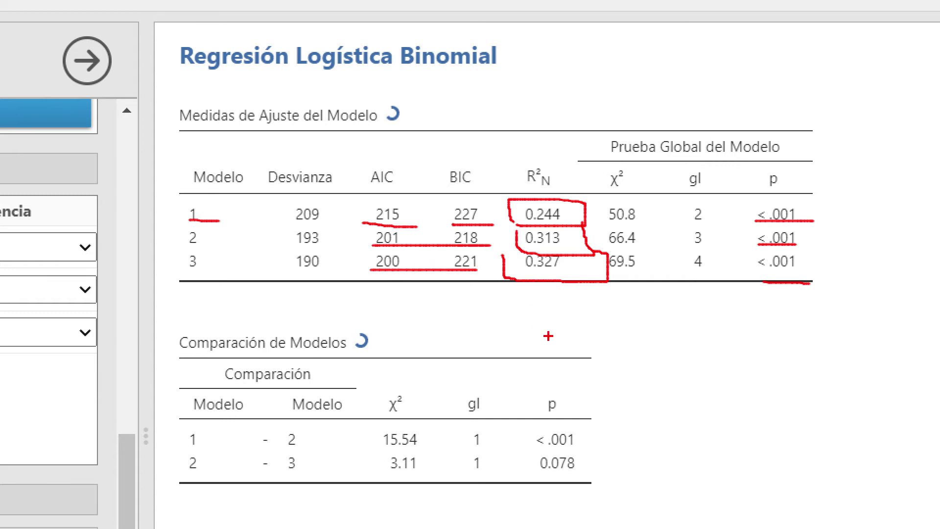
left_click_drag(283, 225, 375, 226)
left_click_drag(269, 254, 326, 246)
left_click_drag(288, 272, 375, 281)
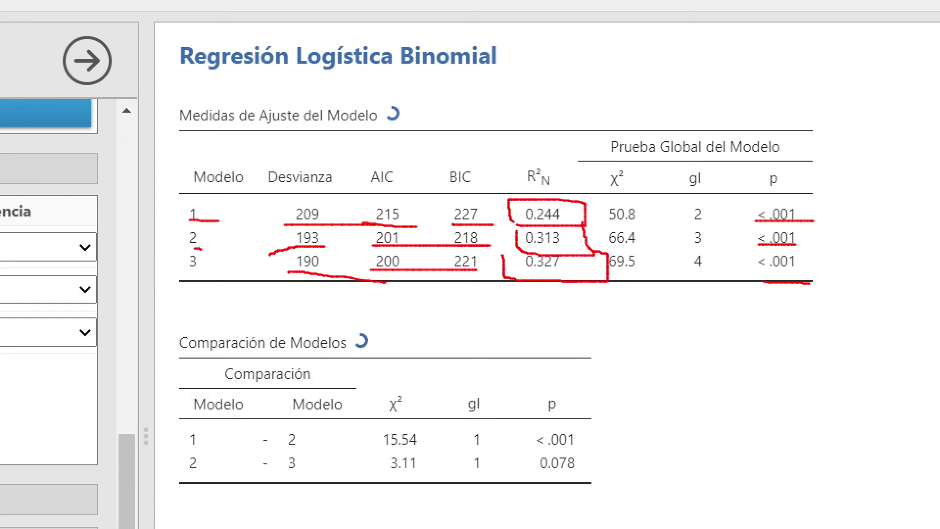
mouse_move(198, 250)
left_mouse_down()
mouse_move(175, 277)
mouse_move(204, 265)
left_mouse_up()
left_click_drag(338, 209, 338, 241)
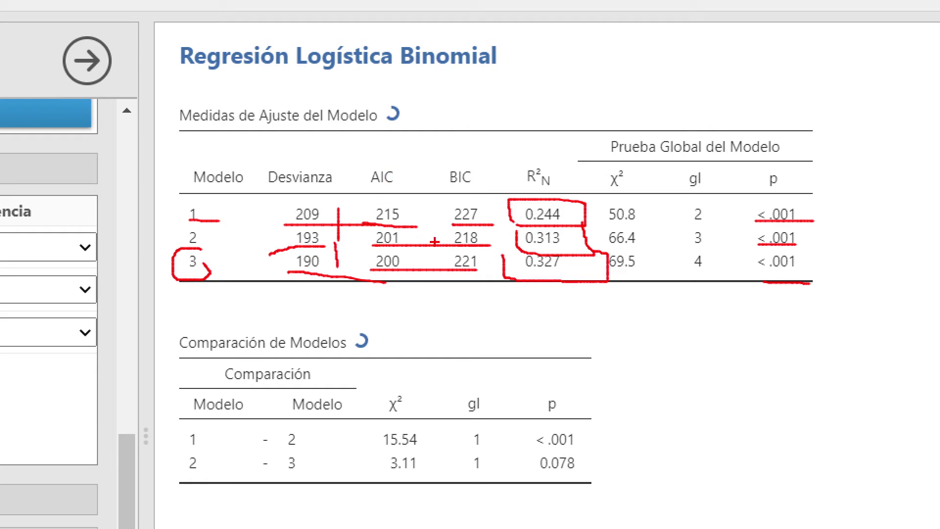
key("Escape")
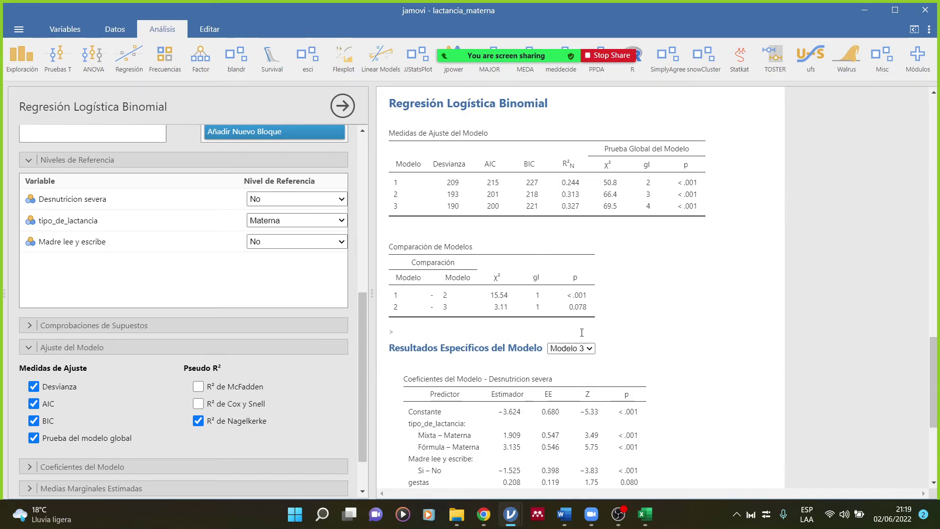
Underline both pairs in the Comparación de Modelos table and box model 2 in the fit table
key("ctrl+1")
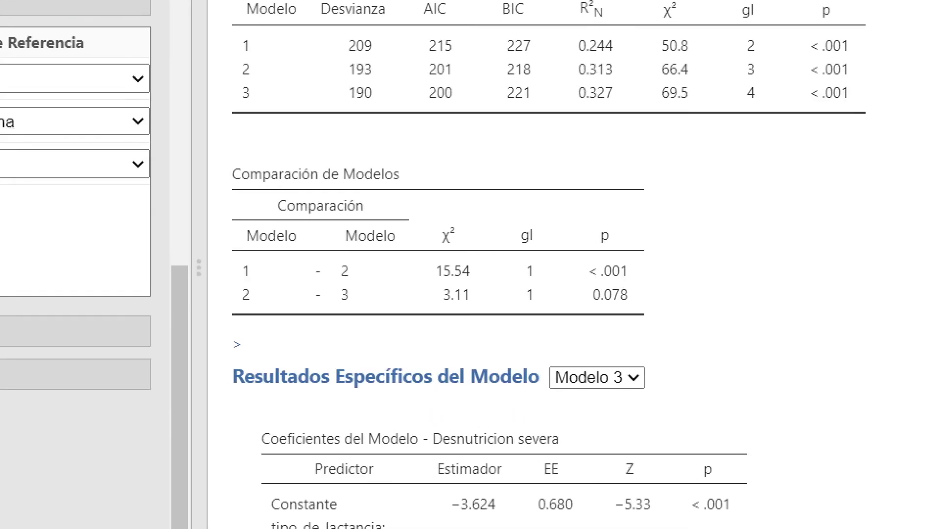
left_click_drag(236, 280, 345, 270)
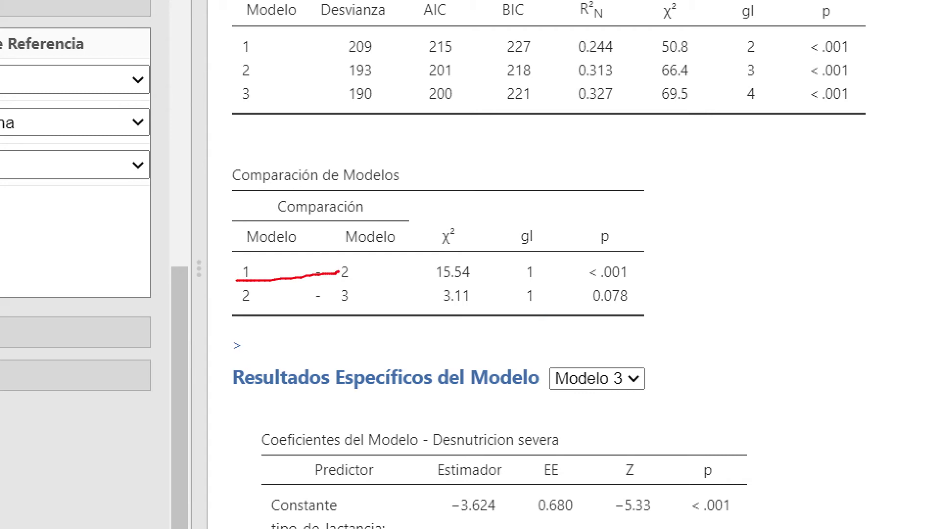
left_click_drag(224, 307, 357, 308)
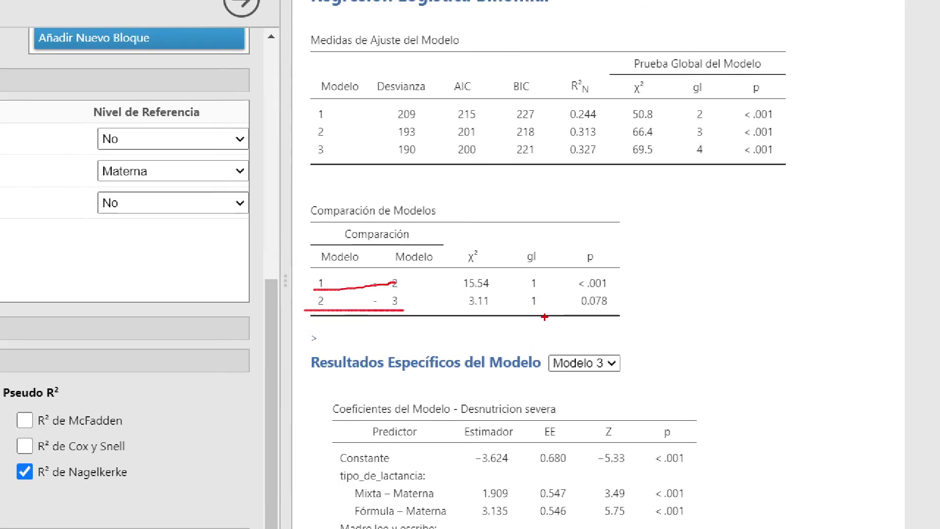
mouse_move(314, 140)
left_mouse_down()
mouse_move(336, 128)
mouse_move(314, 128)
mouse_move(309, 139)
left_mouse_up()
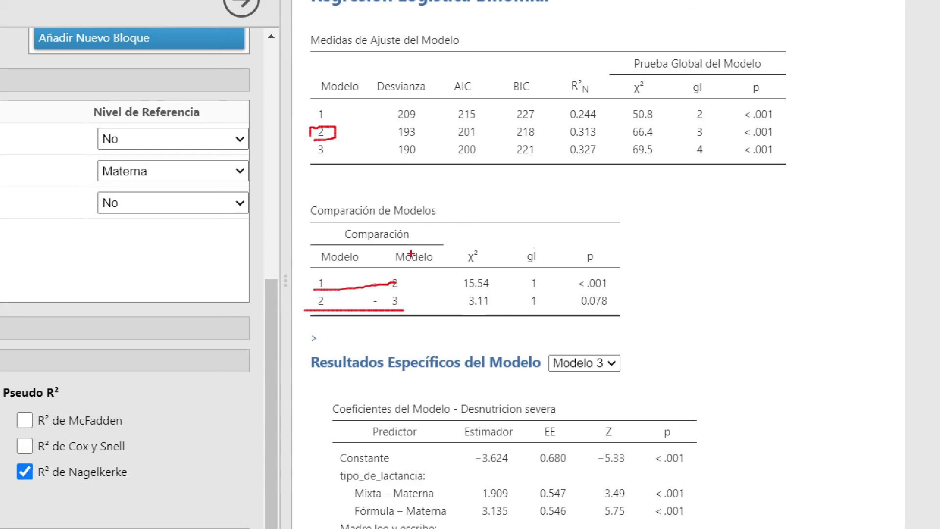
key("Escape")
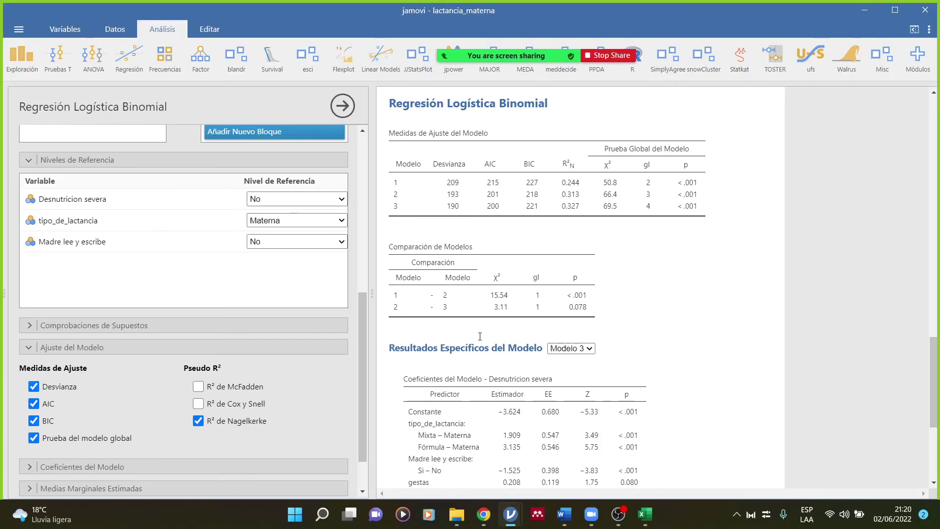
Examine the Modelo 3 coefficients table and circle the gestas row
scroll(582, 358, "down", 3)
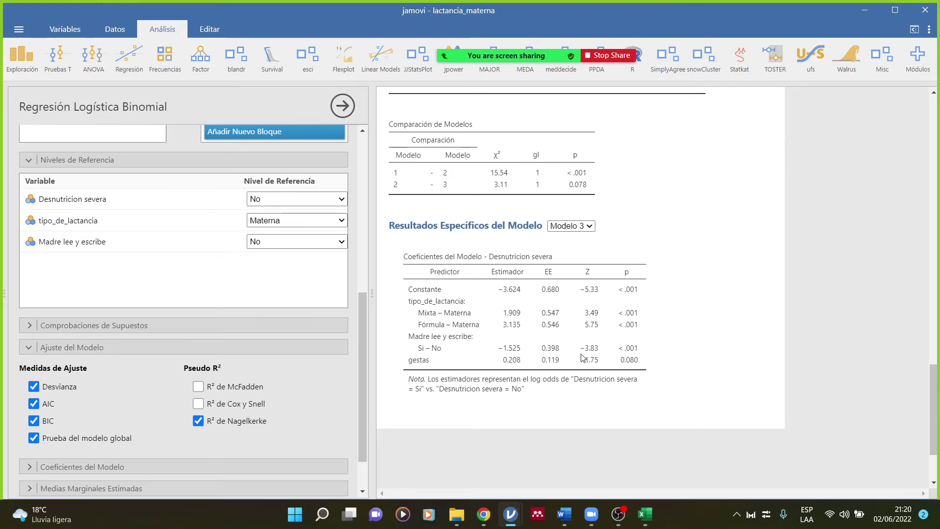
key("ctrl+1")
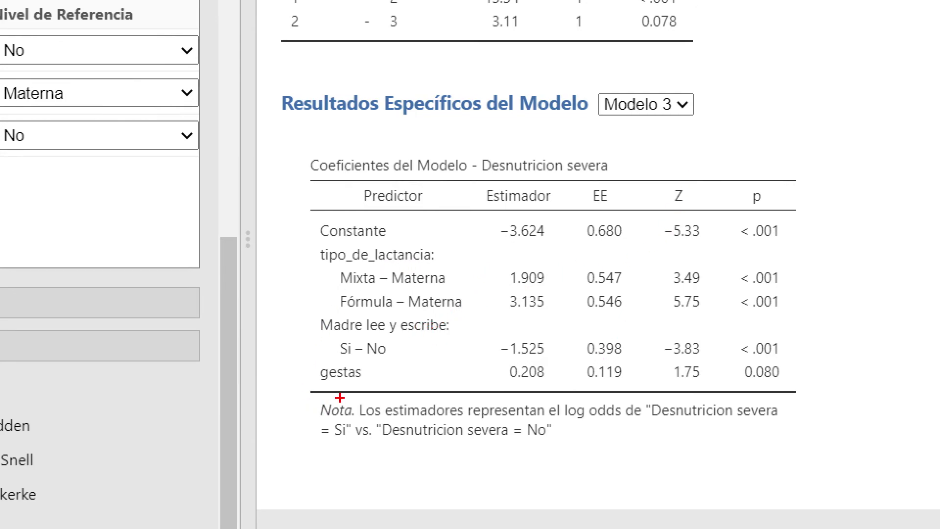
mouse_move(309, 362)
left_mouse_down()
mouse_move(312, 396)
mouse_move(629, 411)
mouse_move(798, 371)
mouse_move(305, 359)
left_mouse_up()
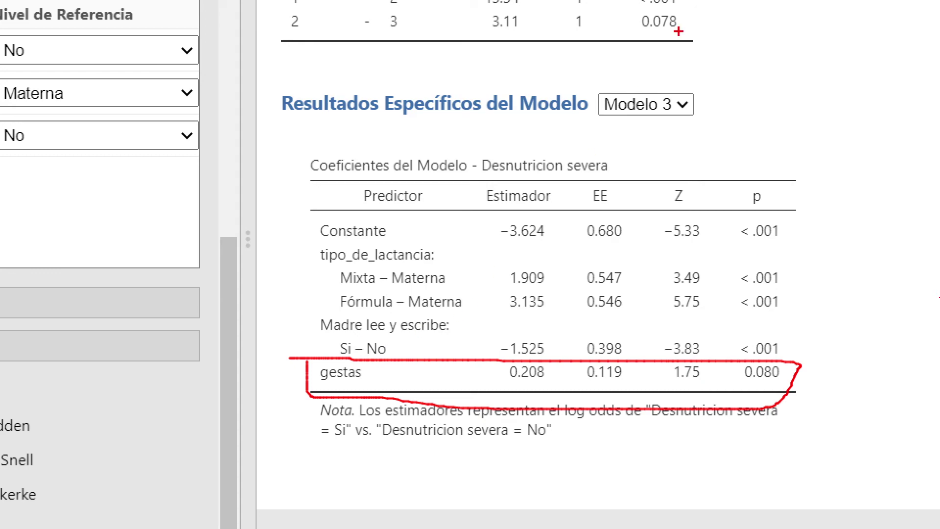
key("Escape")
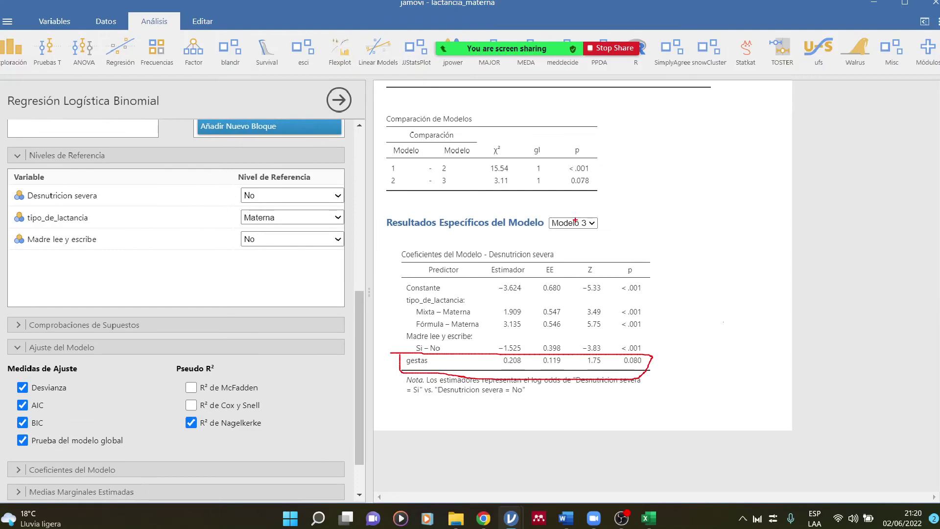
Show the specific results for Modelo 2 and underline the Z and p values of its predictors
left_click(571, 226)
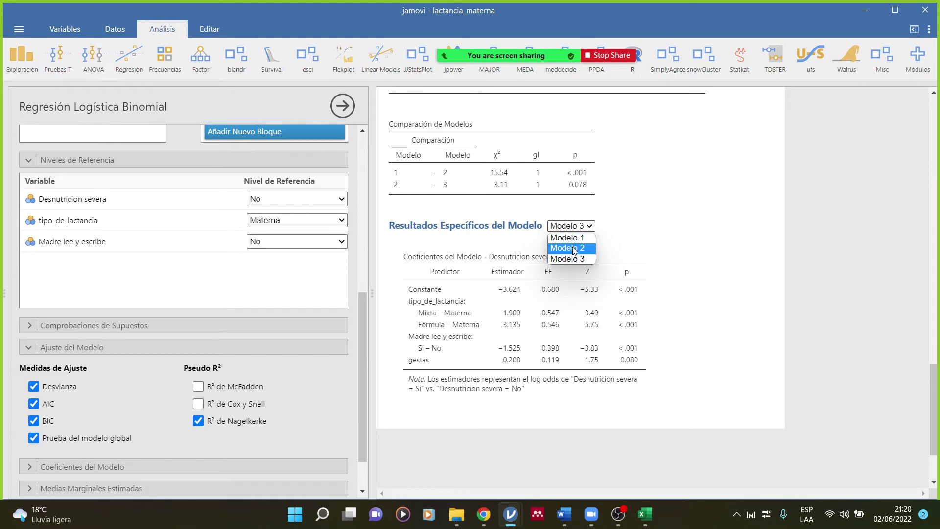
left_click(568, 248)
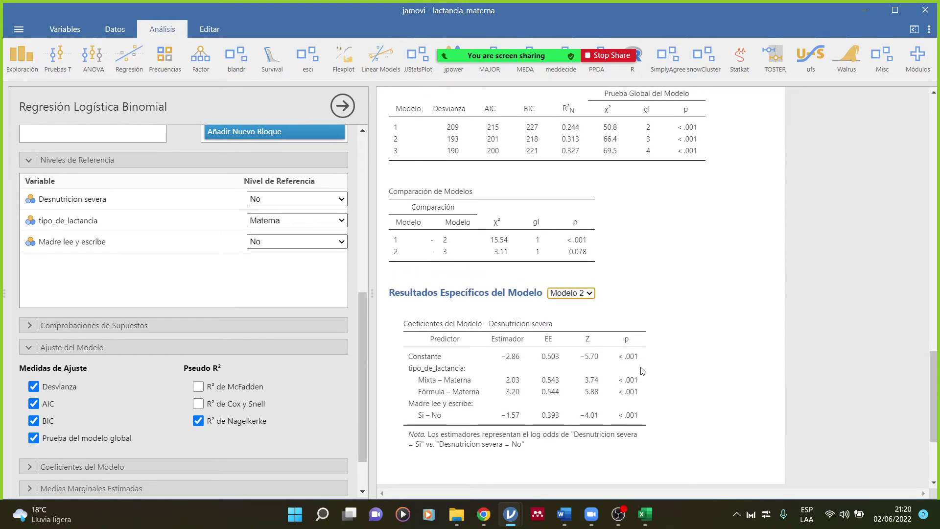
scroll(642, 371, "down", 2)
key("ctrl+1")
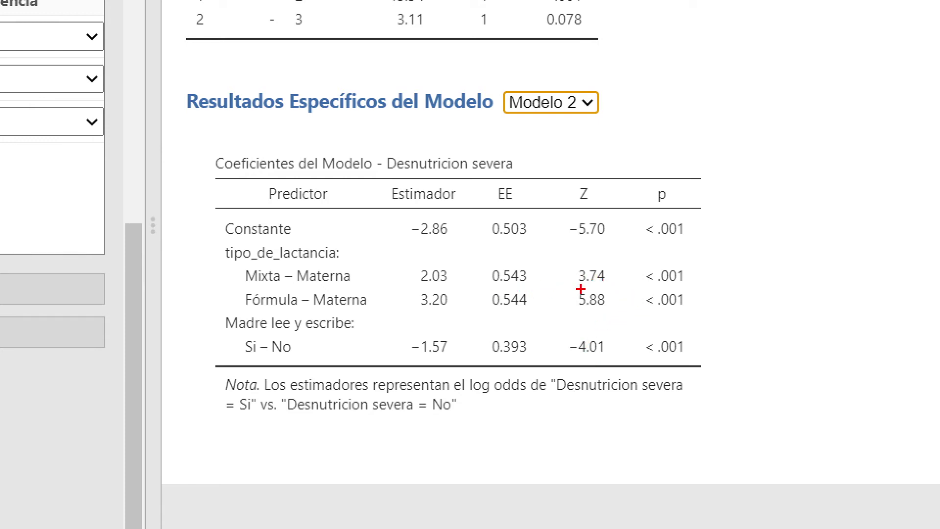
left_click_drag(574, 285, 606, 283)
left_click_drag(570, 310, 602, 309)
left_click_drag(566, 357, 613, 357)
left_click_drag(639, 280, 690, 281)
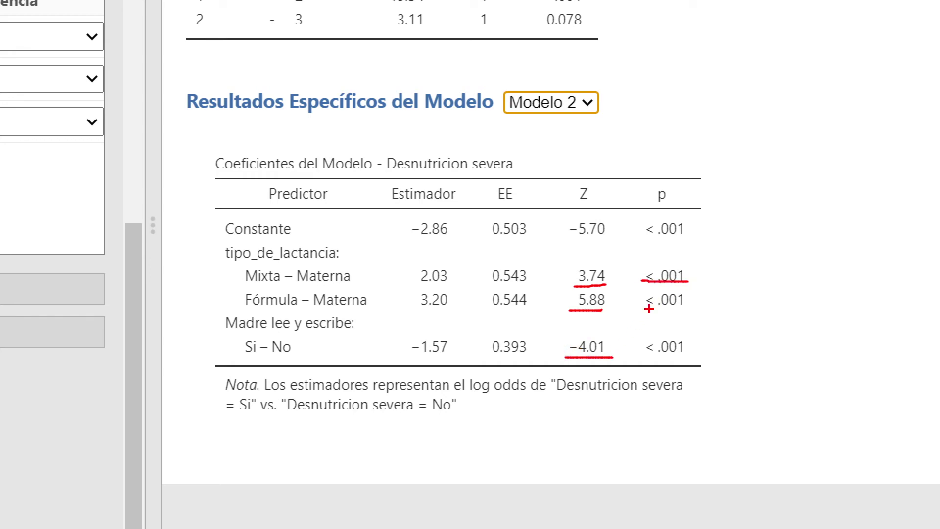
left_click_drag(634, 316, 683, 322)
left_click_drag(645, 370, 670, 365)
key("Escape")
Expand the Coeficientes del Modelo, Medias Marginales Estimadas and Predicción options of the regression
scroll(81, 331, "down", 2)
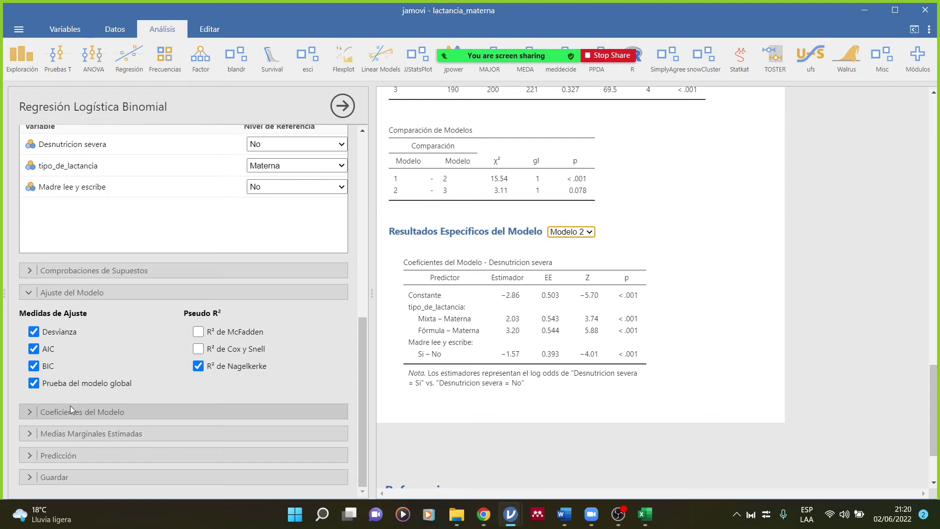
left_click(24, 415)
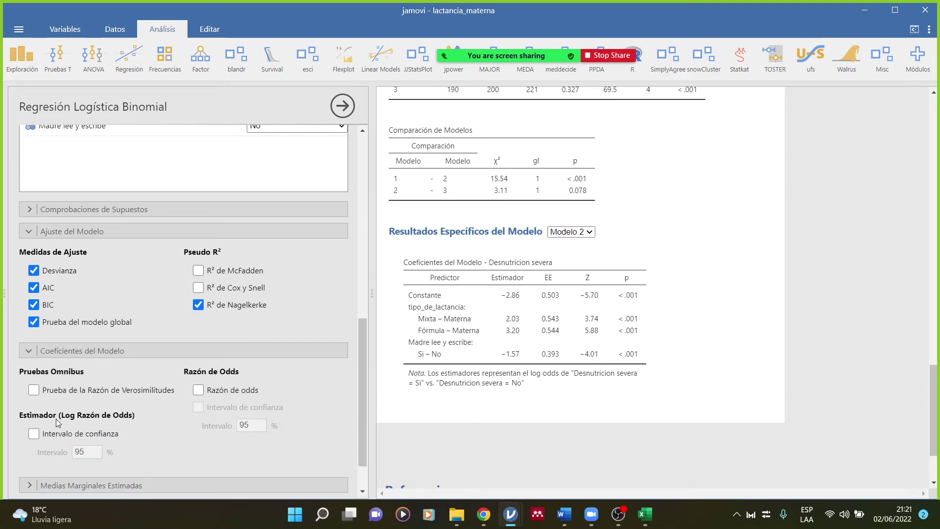
scroll(56, 419, "down", 2)
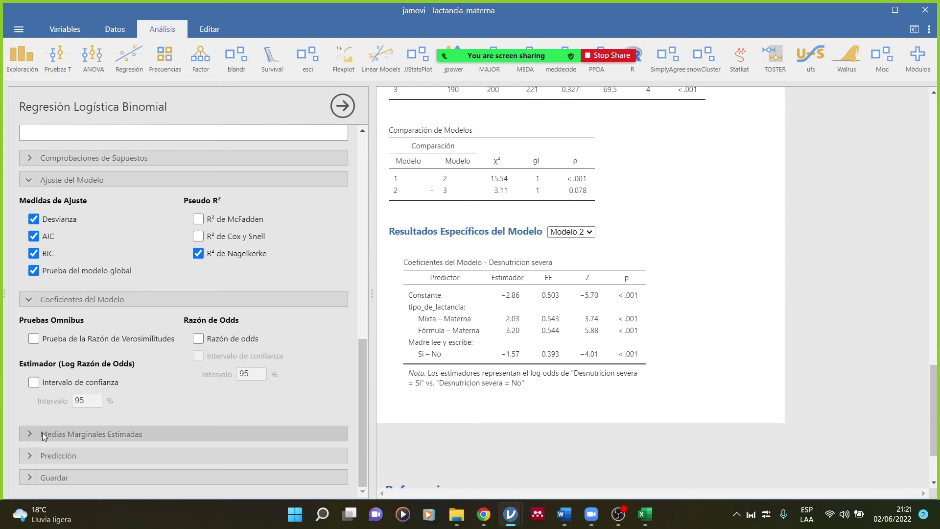
left_click(31, 434)
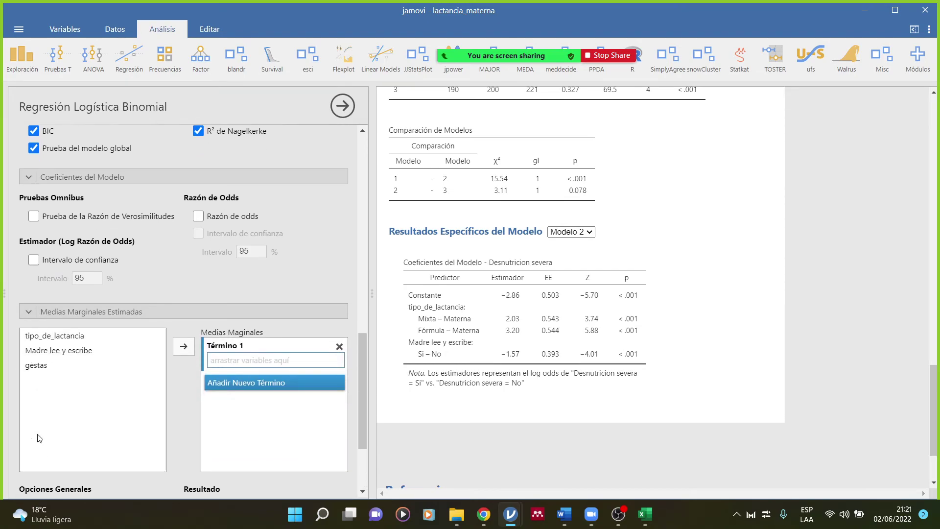
left_click(24, 455)
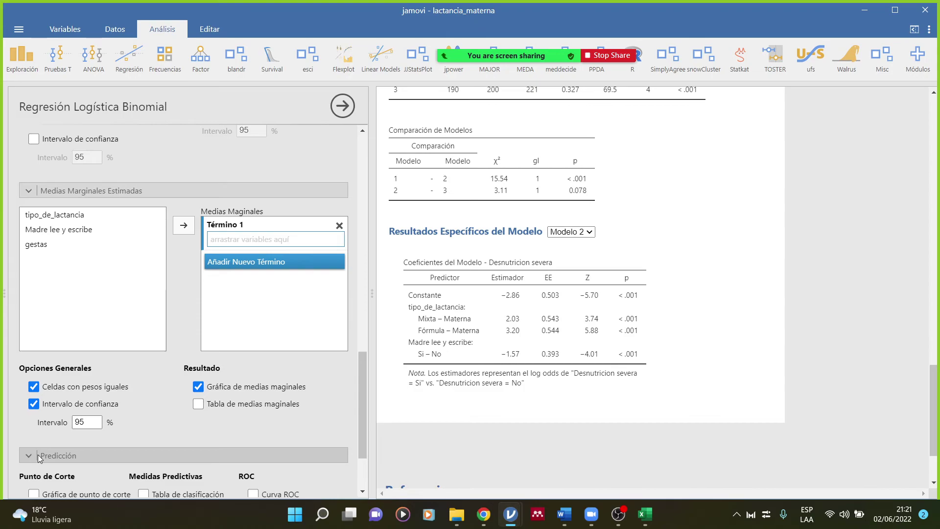
scroll(93, 314, "up", 10)
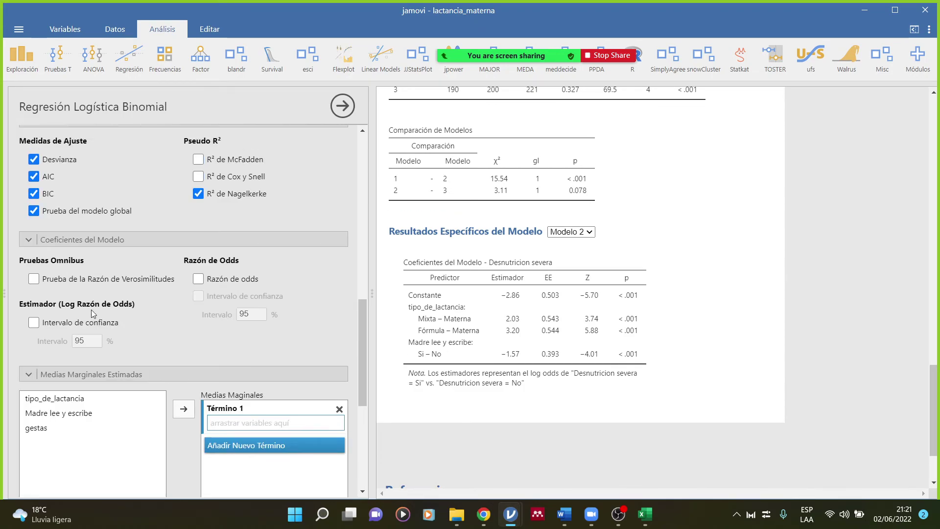
Expand the Comprobaciones de Supuestos options of the regression and enable Estadísticas de colinealidad
scroll(92, 312, "up", 6)
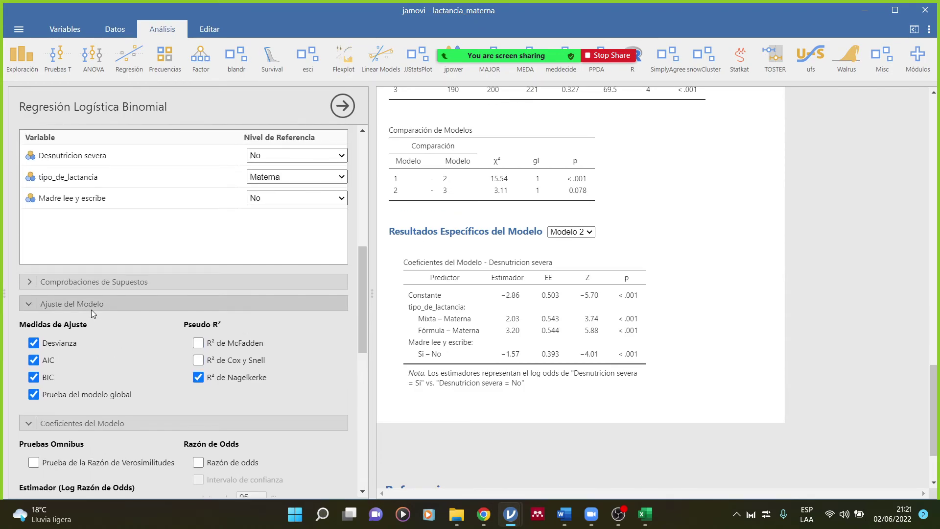
left_click(29, 281)
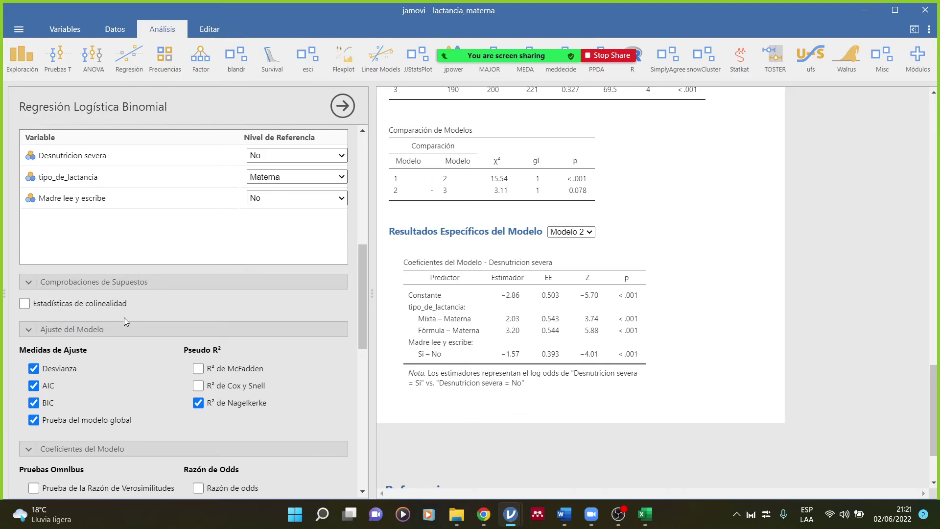
left_click(27, 303)
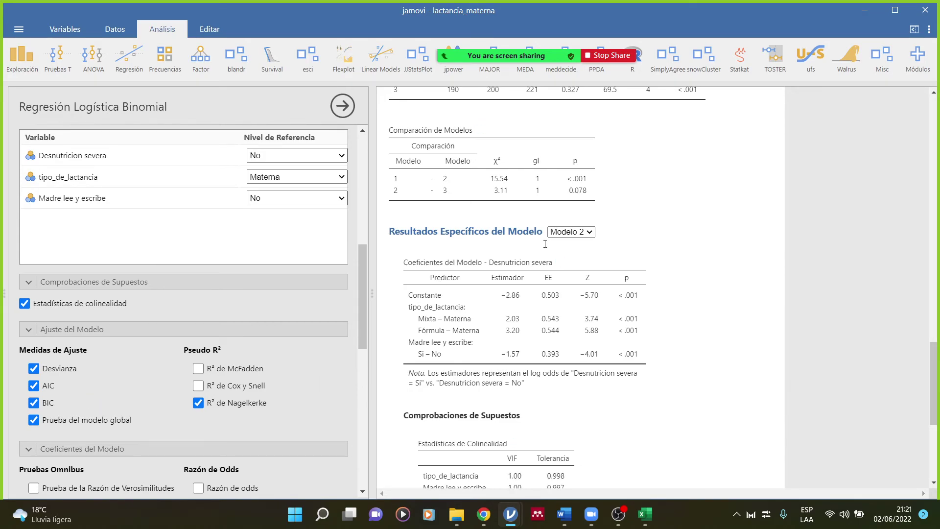
Show the specific results for Modelo 3 and mark the VIF values in its Estadísticas de Colinealidad table
left_click(568, 234)
left_click(568, 264)
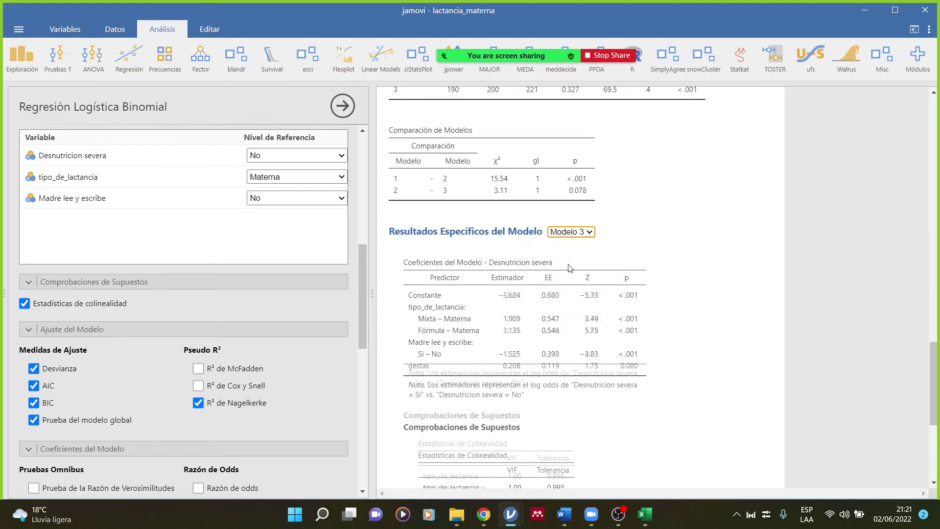
scroll(614, 341, "down", 3)
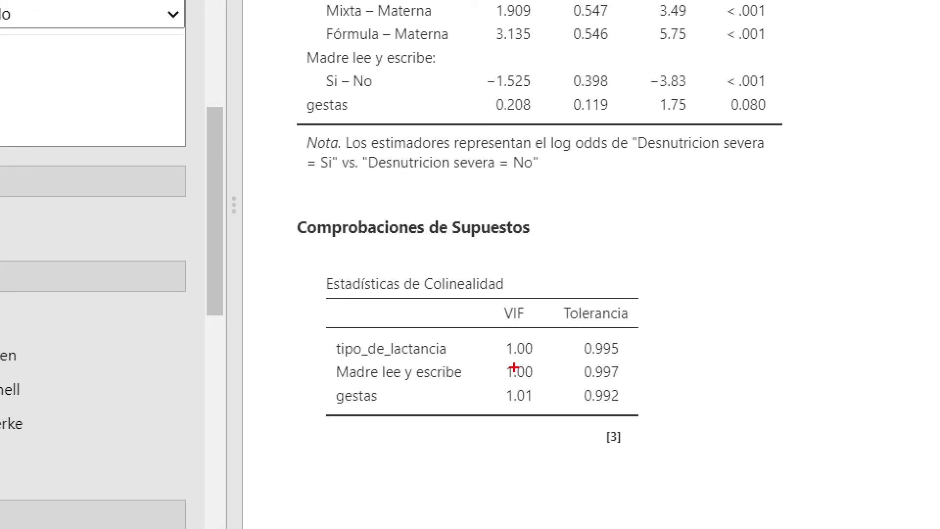
mouse_move(523, 322)
left_mouse_down()
mouse_move(543, 422)
mouse_move(526, 343)
left_mouse_up()
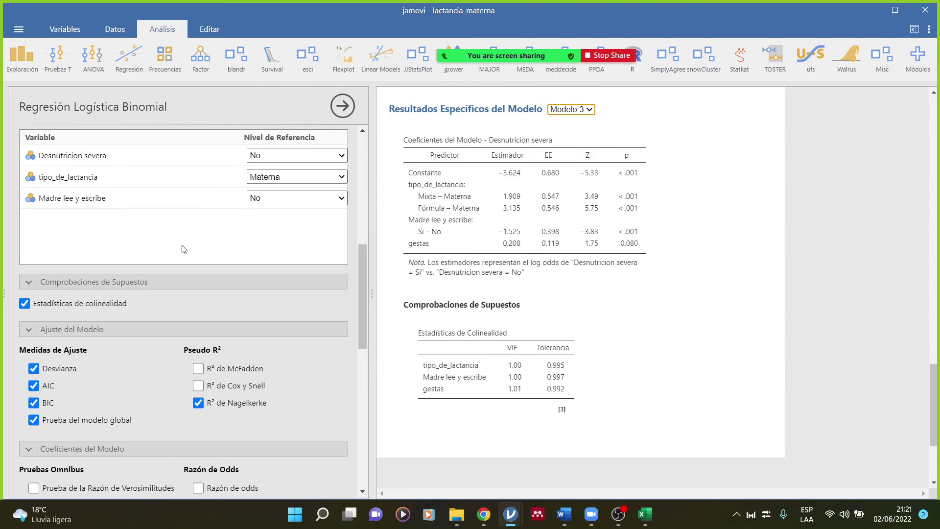
Add a fourth block to the model and include hijos_vivos in it as a covariate
scroll(183, 245, "up", 5)
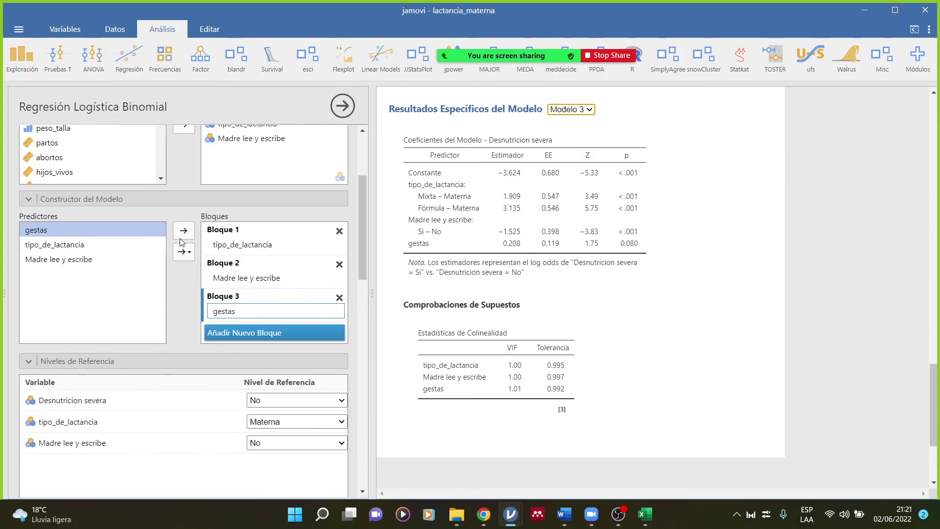
left_click(282, 333)
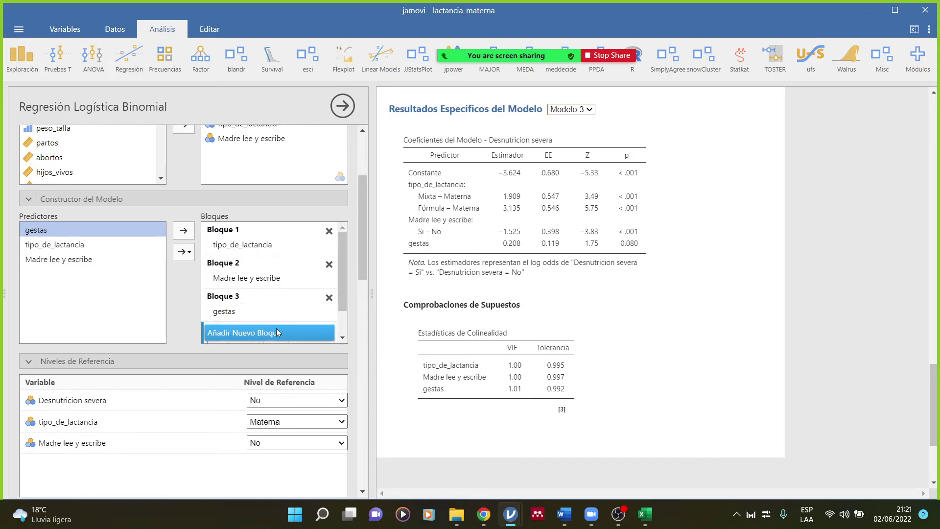
scroll(81, 219, "up", 4)
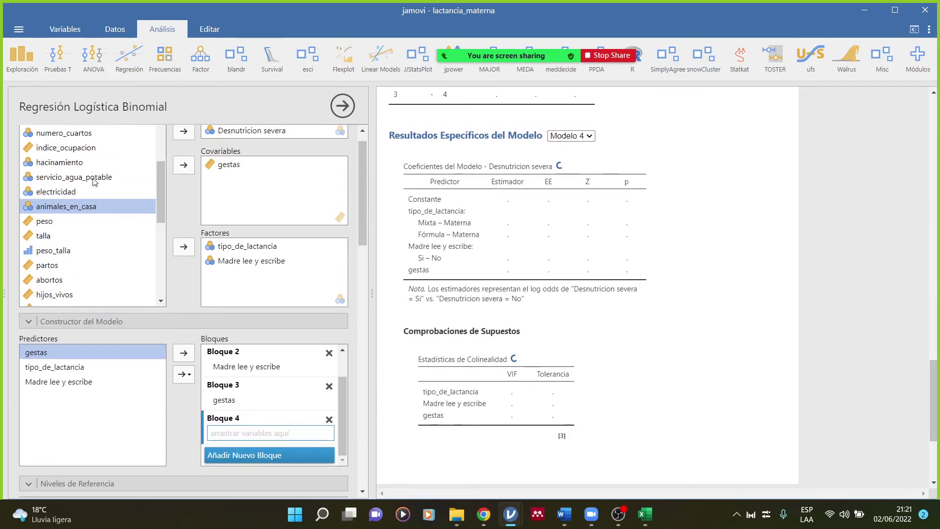
scroll(82, 184, "up", 3)
scroll(73, 201, "down", 3)
left_click(65, 204)
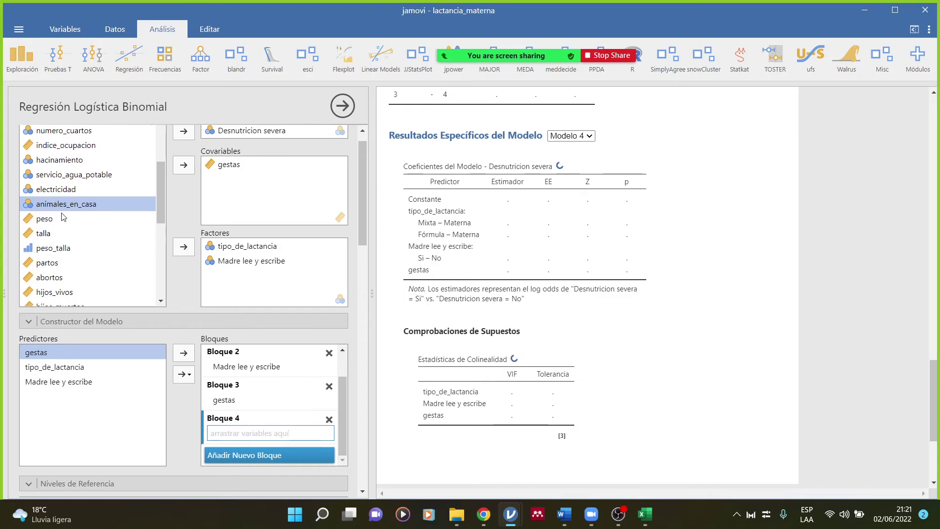
scroll(66, 227, "down", 3)
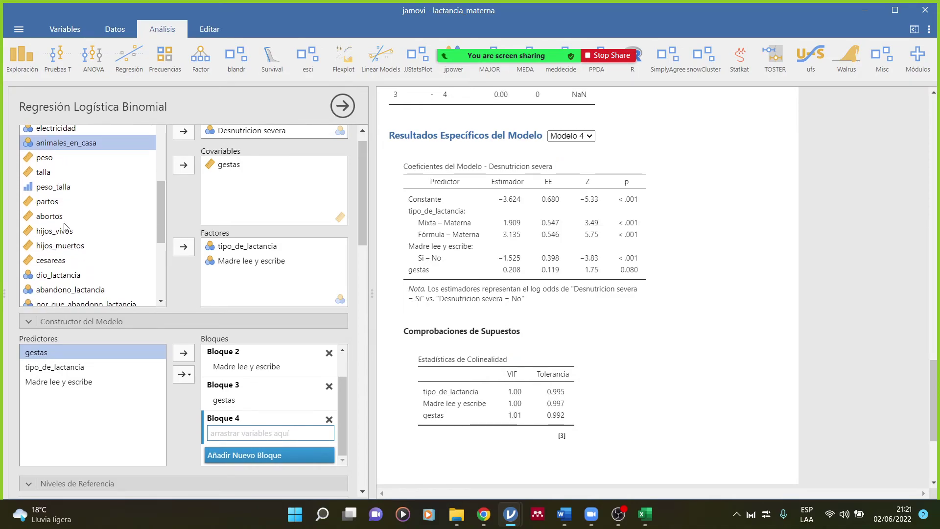
left_click(60, 203)
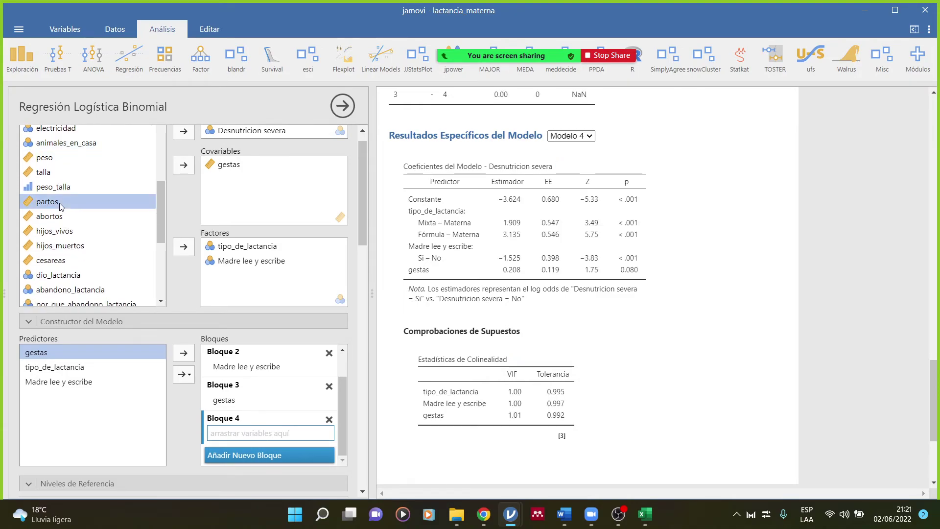
left_click(68, 233)
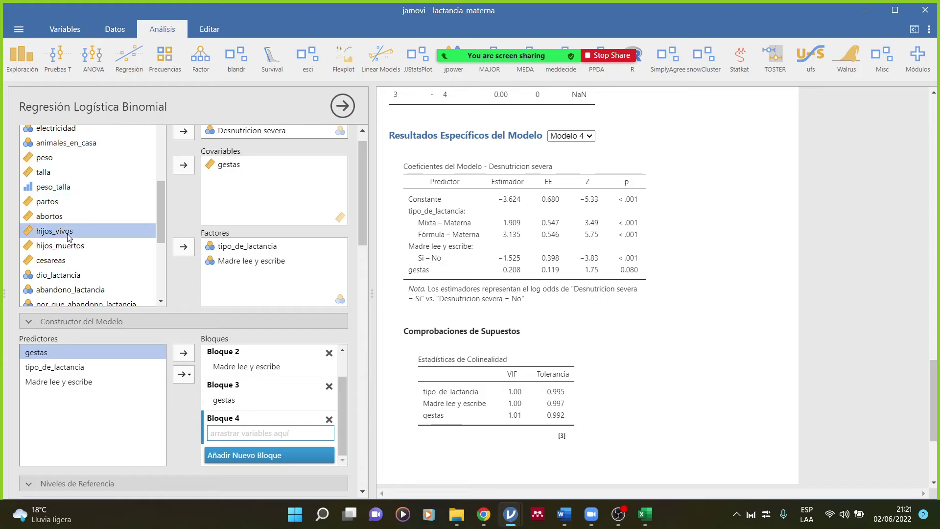
left_click(183, 167)
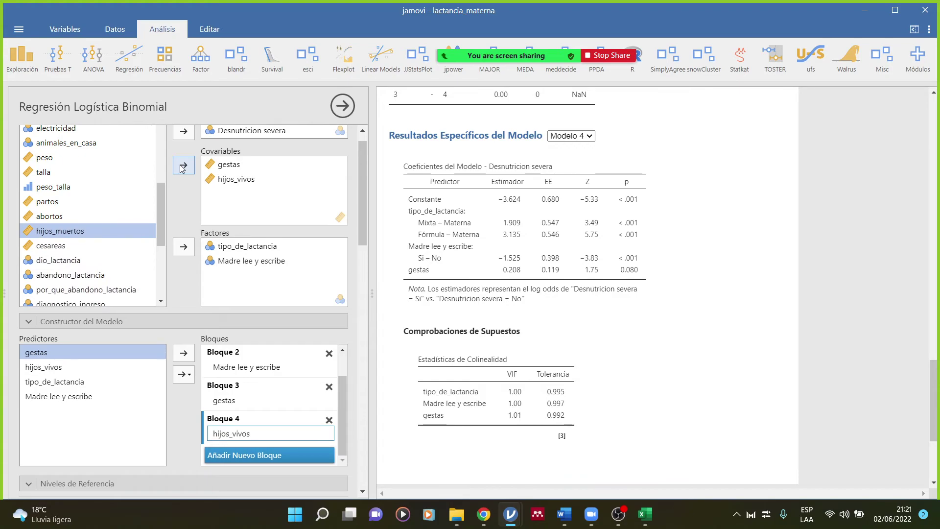
scroll(275, 377, "down", 5)
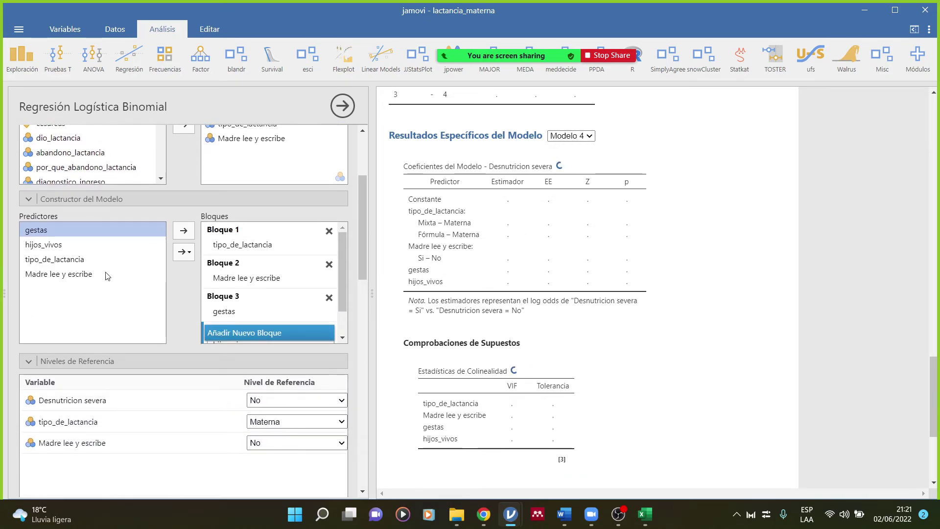
left_click(57, 248)
scroll(289, 278, "down", 1)
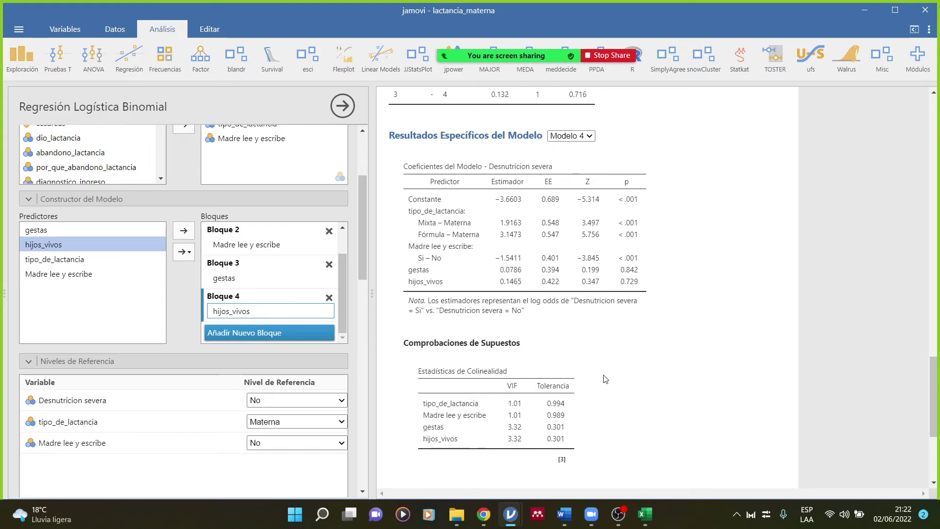
Underline the p values of hijos_vivos and gestas in the Modelo 4 coefficients table
scroll(606, 378, "up", 1)
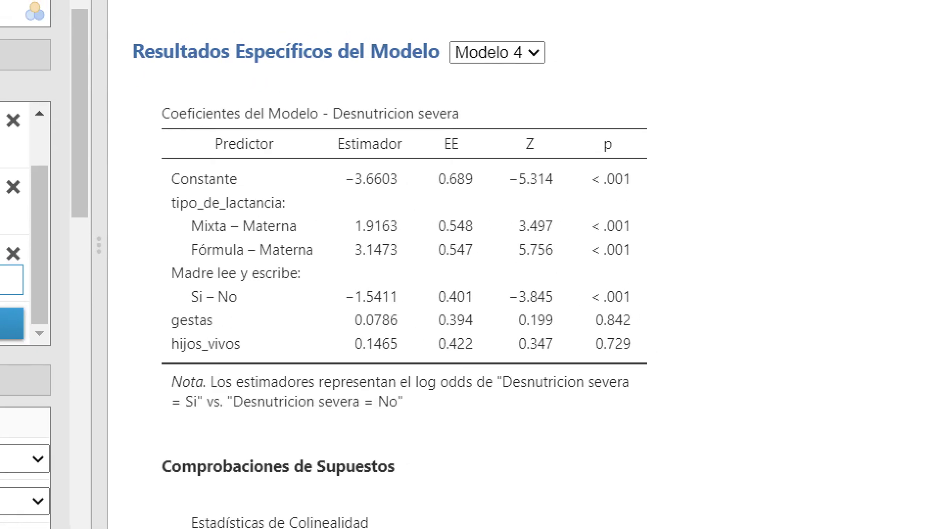
left_click_drag(579, 354, 630, 360)
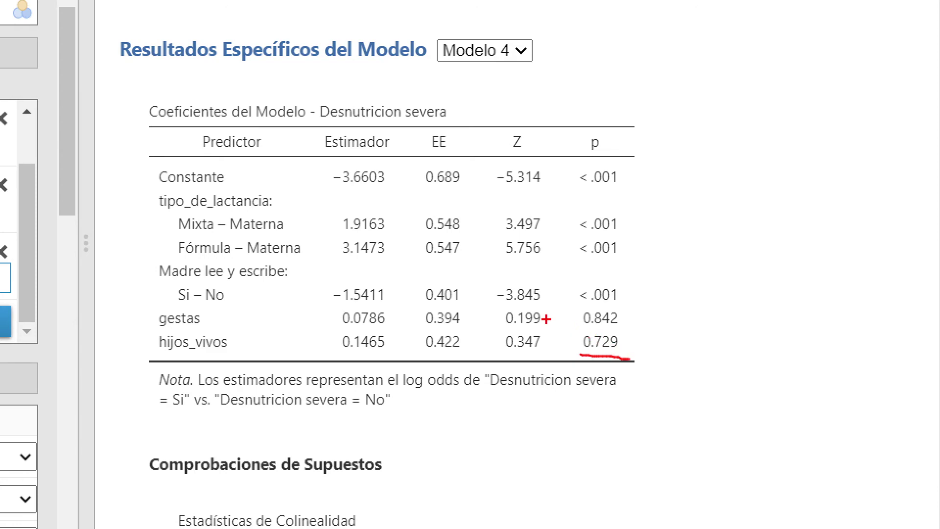
left_click_drag(580, 325, 641, 325)
key("Escape")
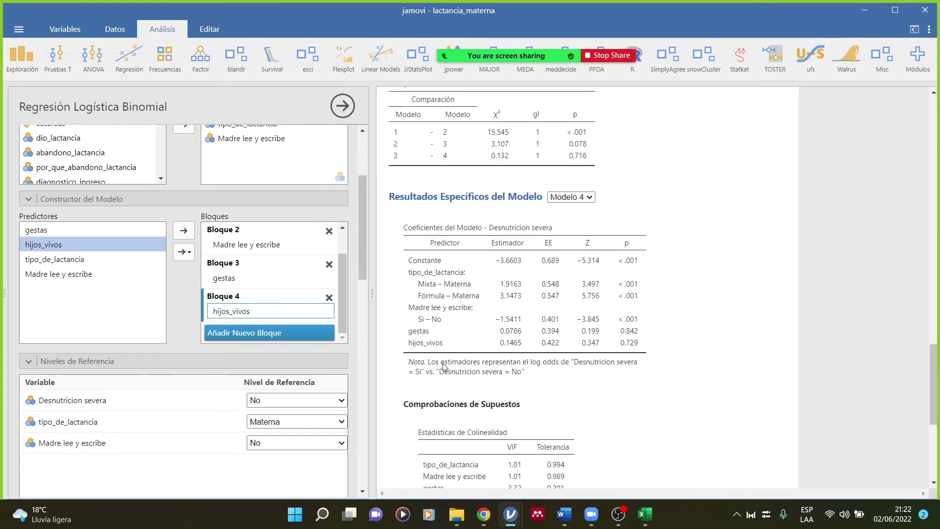
Underline the VIF values of gestas and hijos_vivos in the Modelo 4 collinearity table and mark both predictors
scroll(570, 413, "down", 3)
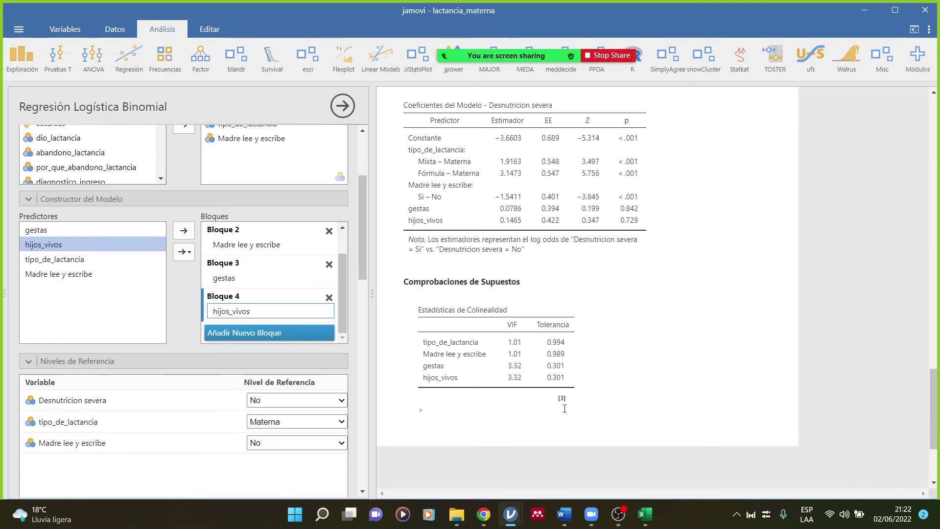
key("ctrl+1")
left_click(523, 394)
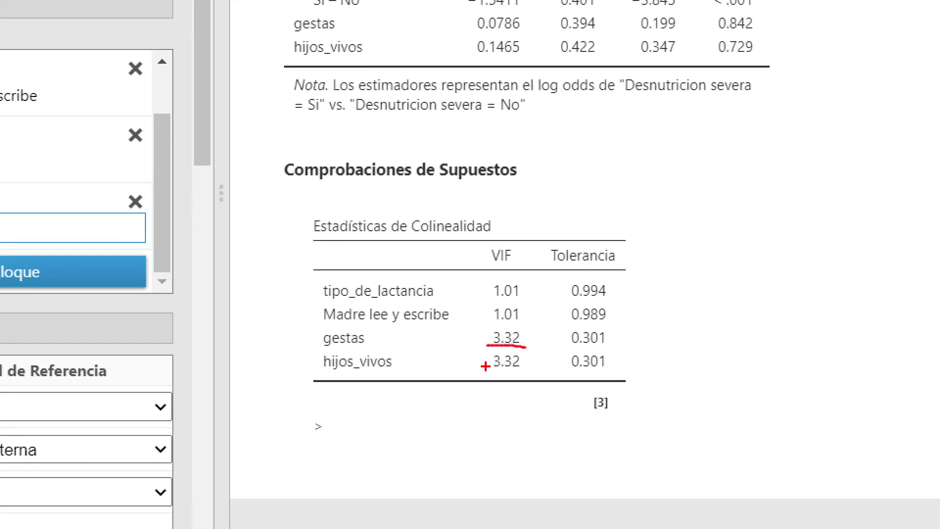
left_click_drag(486, 367, 525, 364)
mouse_move(304, 374)
left_mouse_down()
mouse_move(278, 373)
mouse_move(346, 328)
left_mouse_up()
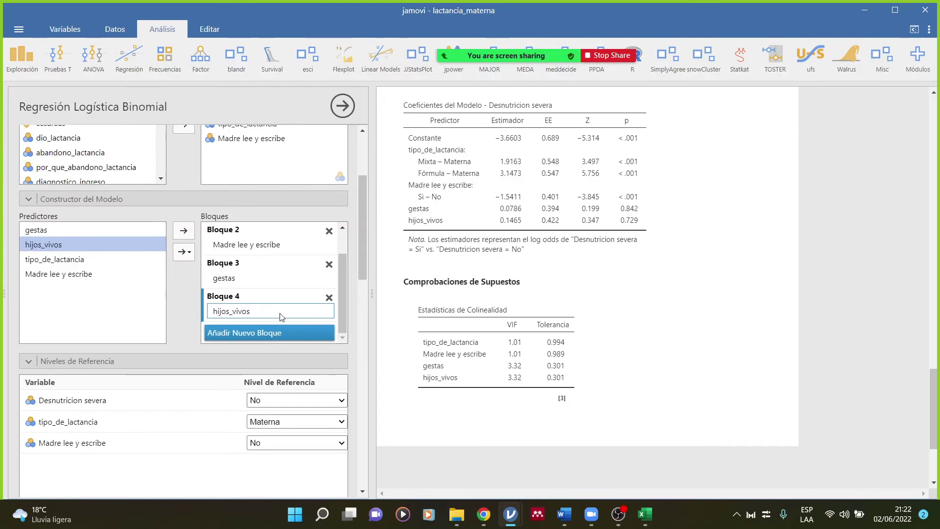
Switch the specific results to Modelo 2 and review its coefficients and collinearity statistics
left_click(281, 314)
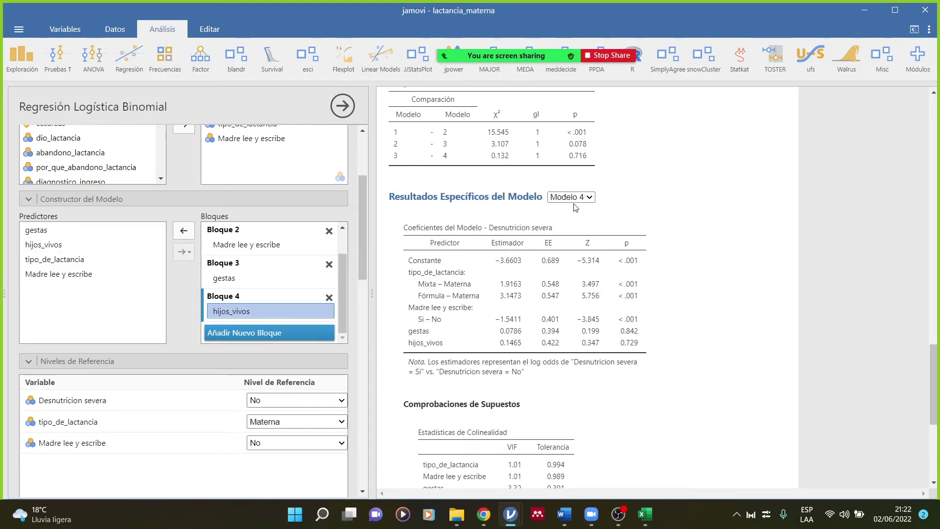
left_click(577, 197)
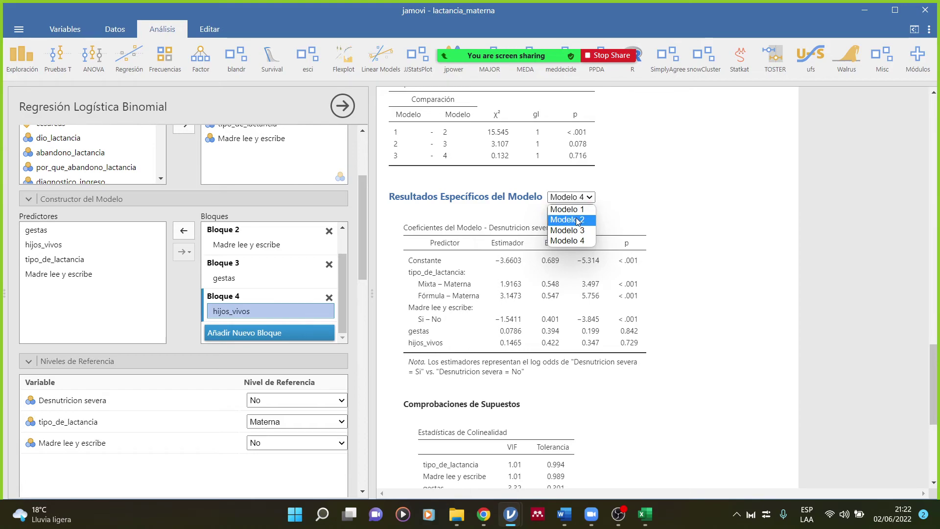
left_click(577, 220)
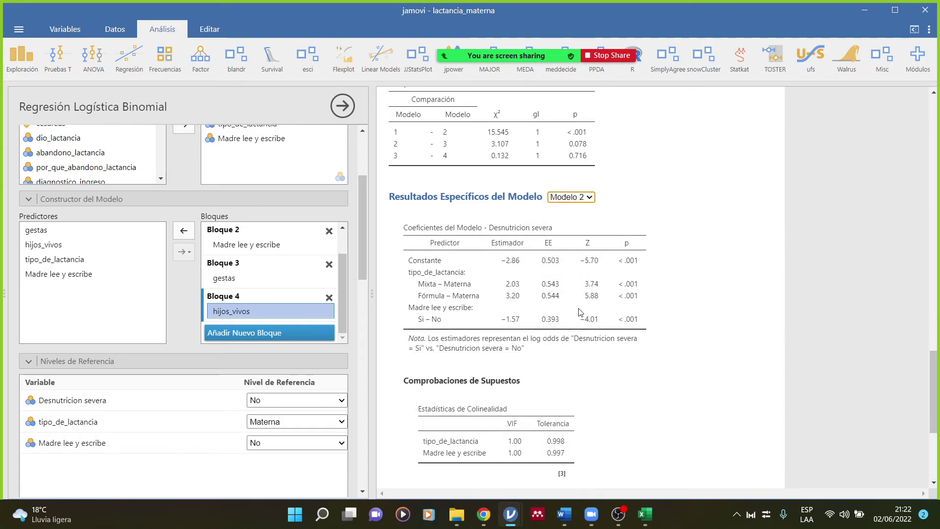
scroll(539, 363, "down", 3)
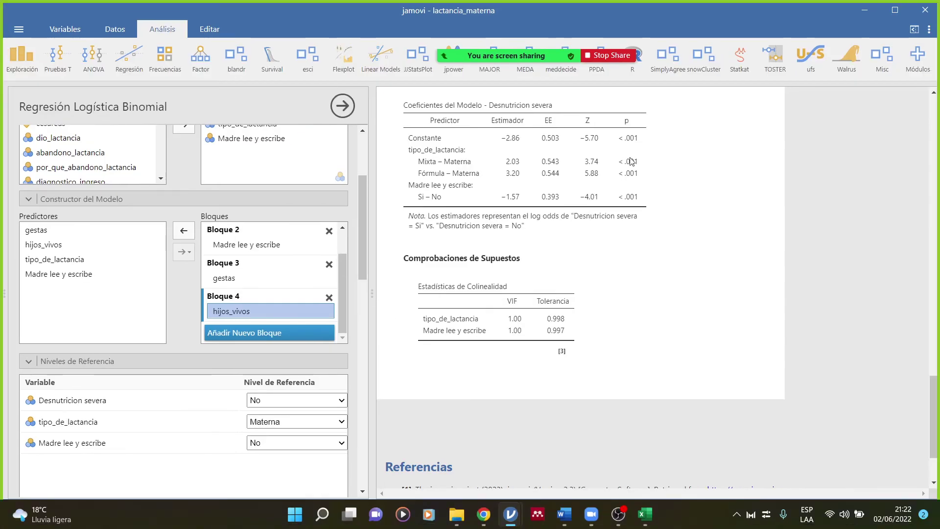
scroll(582, 143, "up", 2)
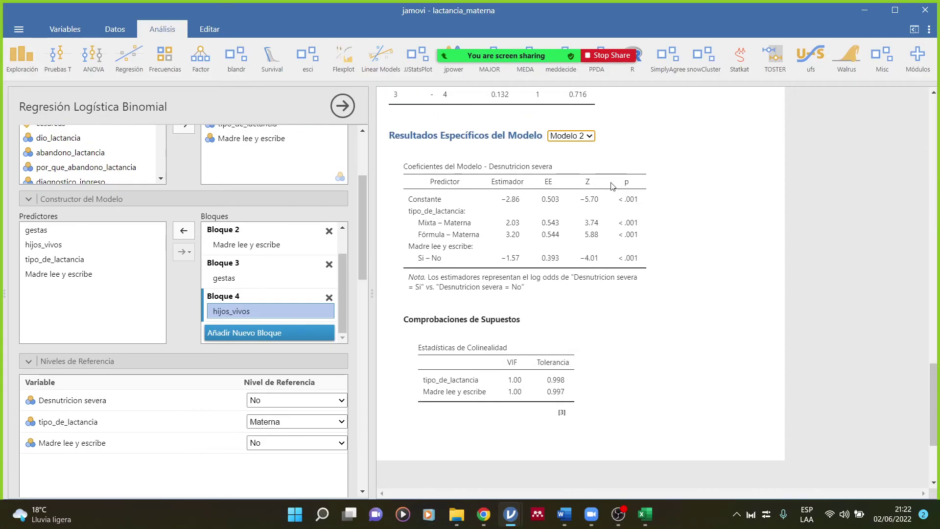
Switch the specific results back to Modelo 3 and review its coefficients and collinearity statistics
left_click(580, 138)
left_click(579, 175)
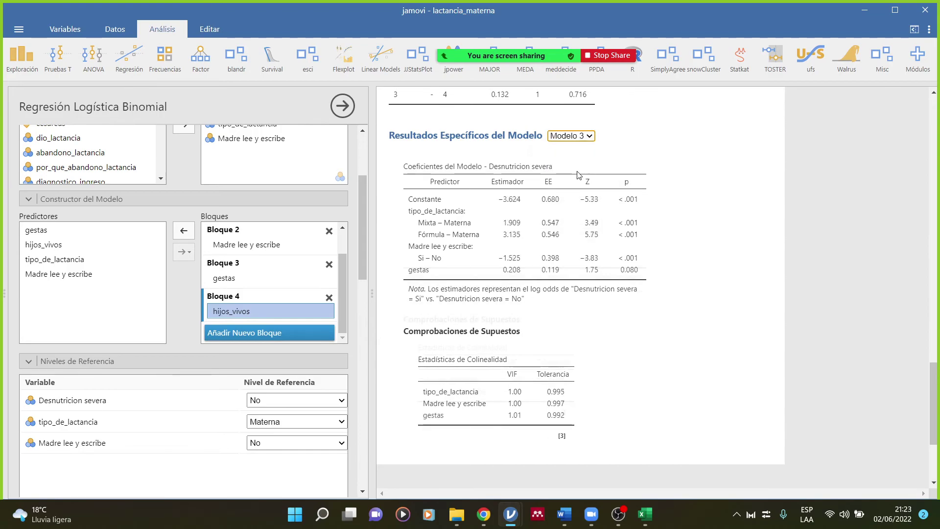
scroll(574, 336, "down", 1)
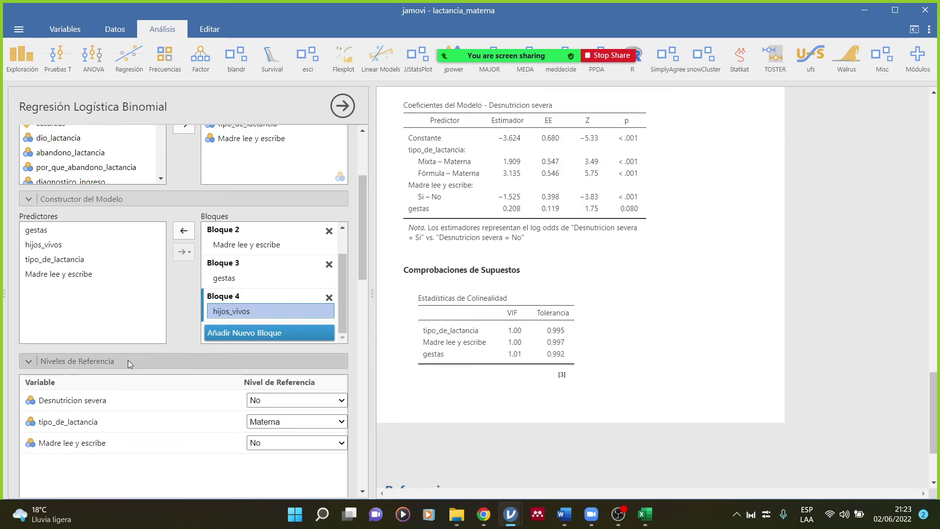
Enable Curva ROC and AUC in the Predicción options and view the resulting prediction output for Modelo 3
scroll(128, 360, "down", 3)
scroll(125, 369, "down", 2)
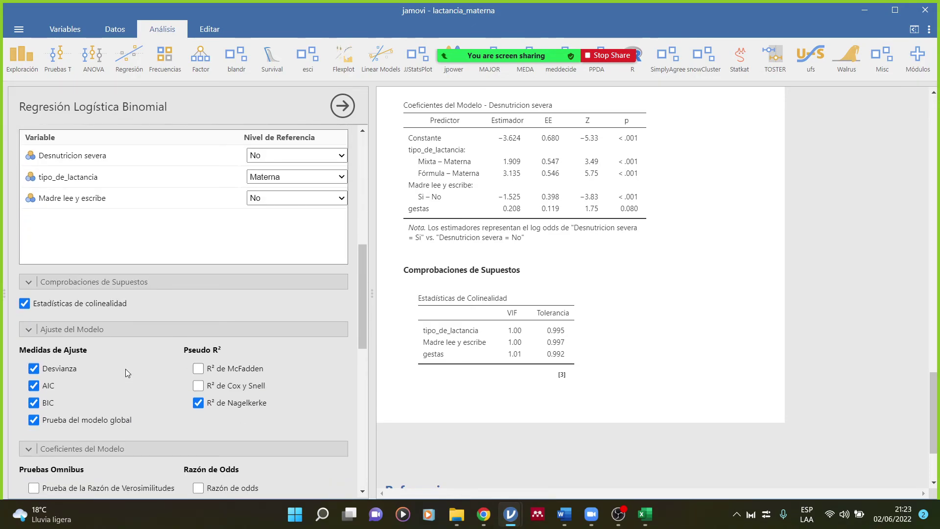
scroll(125, 369, "down", 2)
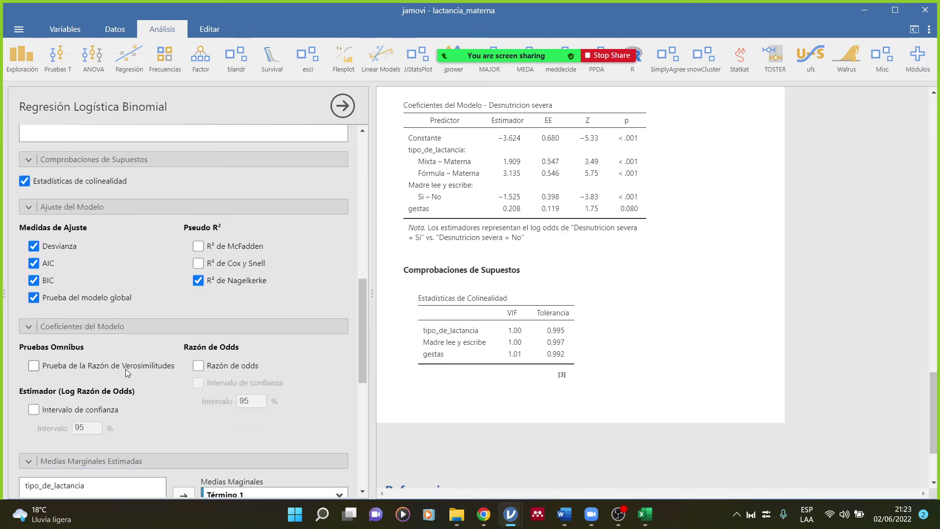
scroll(126, 369, "down", 3)
scroll(127, 372, "down", 3)
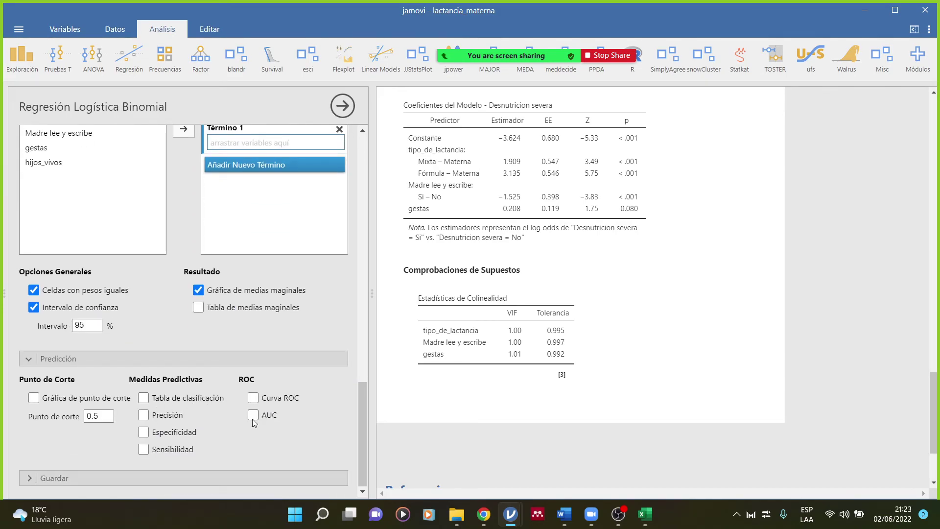
left_click(253, 398)
left_click(254, 415)
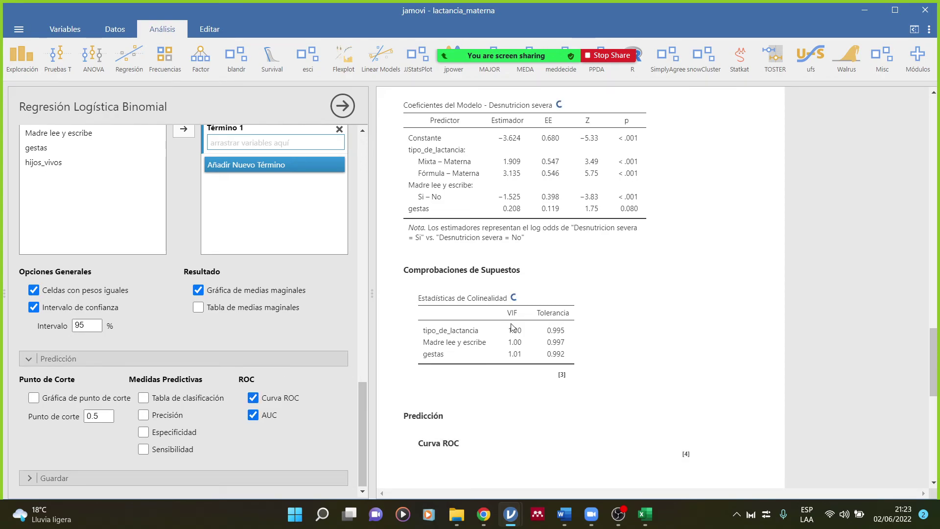
scroll(516, 328, "down", 1)
scroll(516, 327, "down", 3)
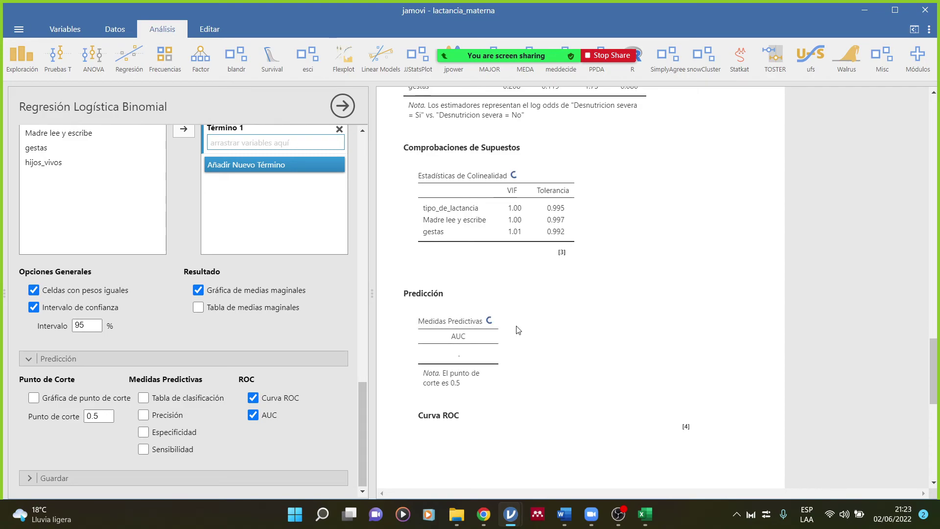
scroll(518, 330, "down", 2)
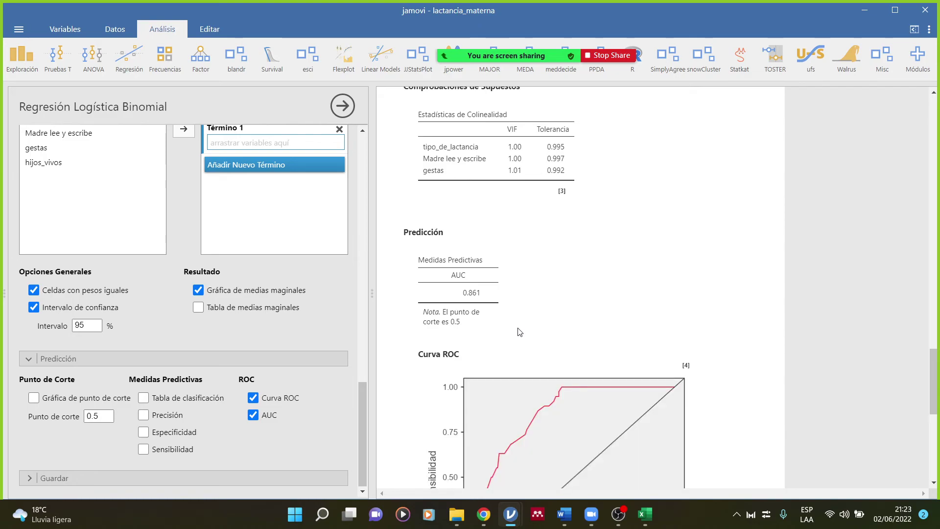
Review the Modelo 3 ROC curve, switch the specific results to Modelo 2, and compare its AUC and ROC curve
scroll(520, 332, "down", 3)
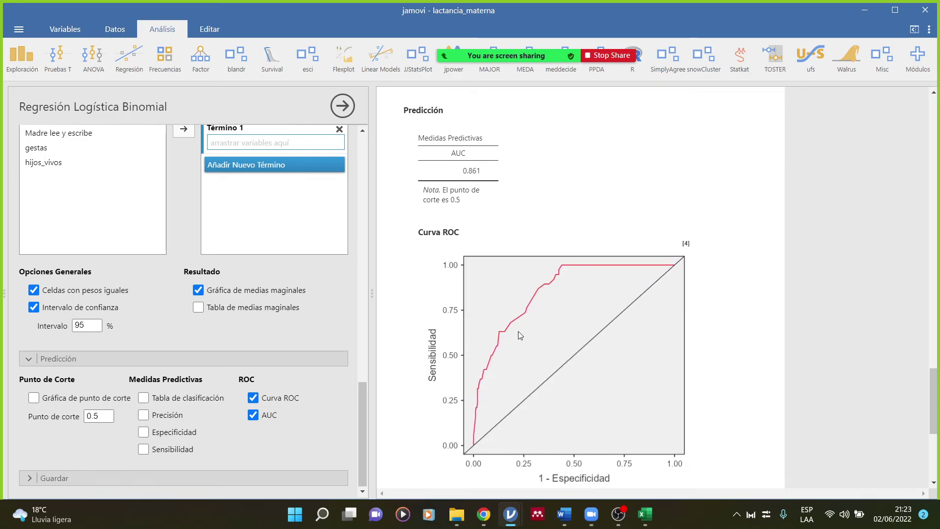
scroll(520, 332, "up", 9)
scroll(520, 334, "down", 9)
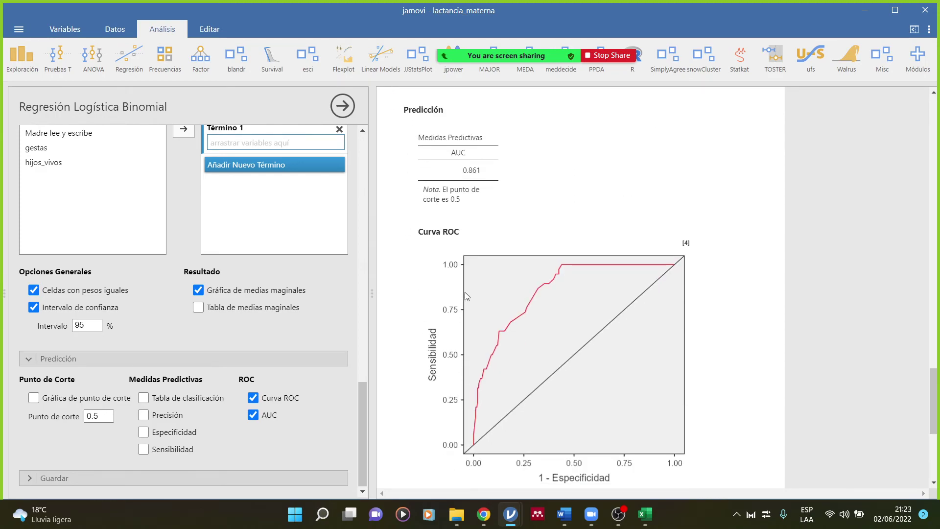
scroll(466, 294, "up", 5)
scroll(466, 295, "up", 7)
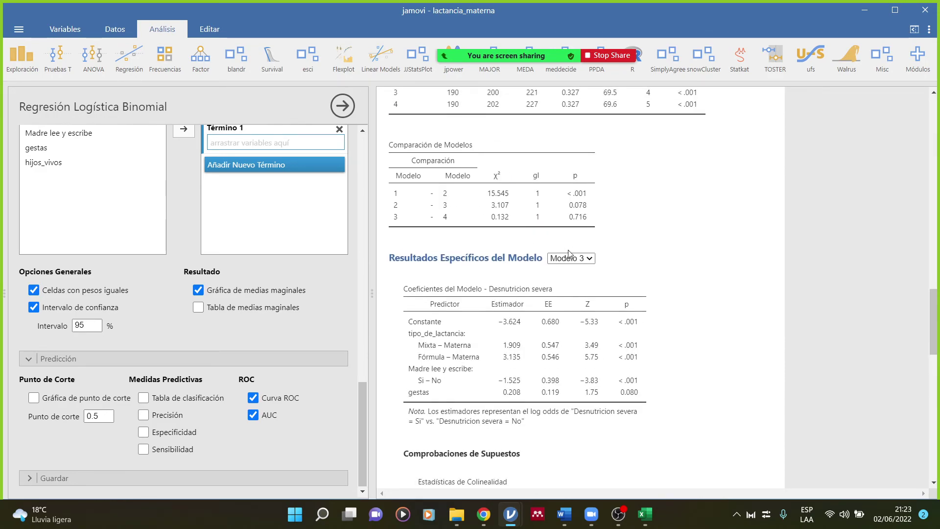
left_click(571, 258)
left_click(570, 280)
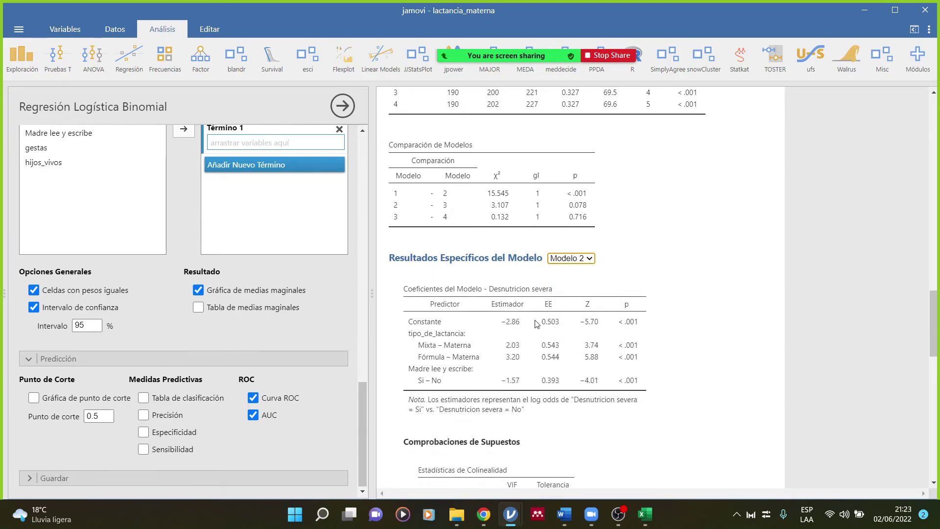
scroll(526, 356, "down", 5)
scroll(526, 355, "down", 8)
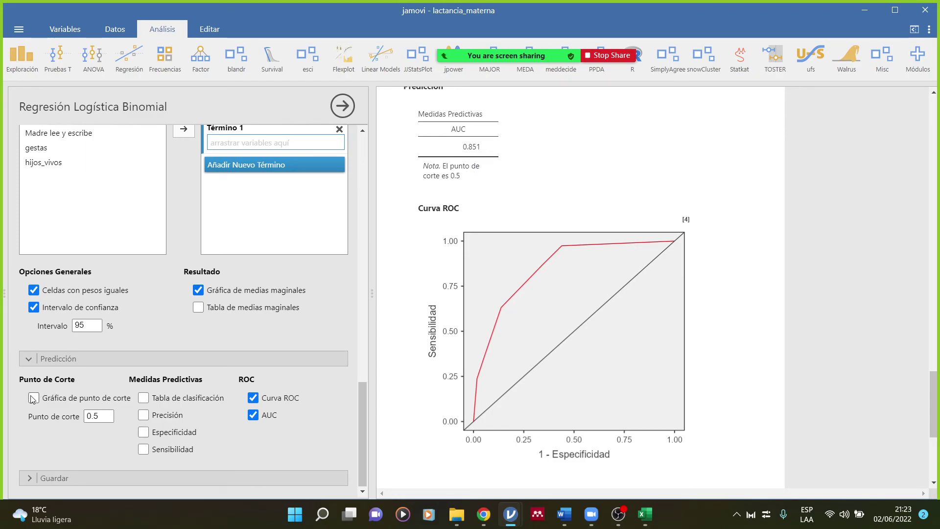
Add Especificidad and Sensibilidad to the predictive measures and view them in the Predicción output
scroll(257, 441, "down", 1)
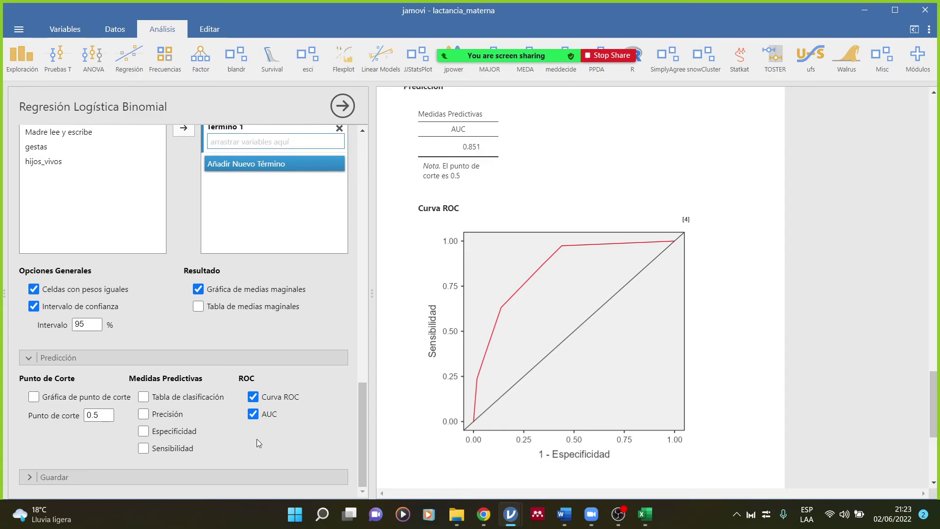
left_click(143, 431)
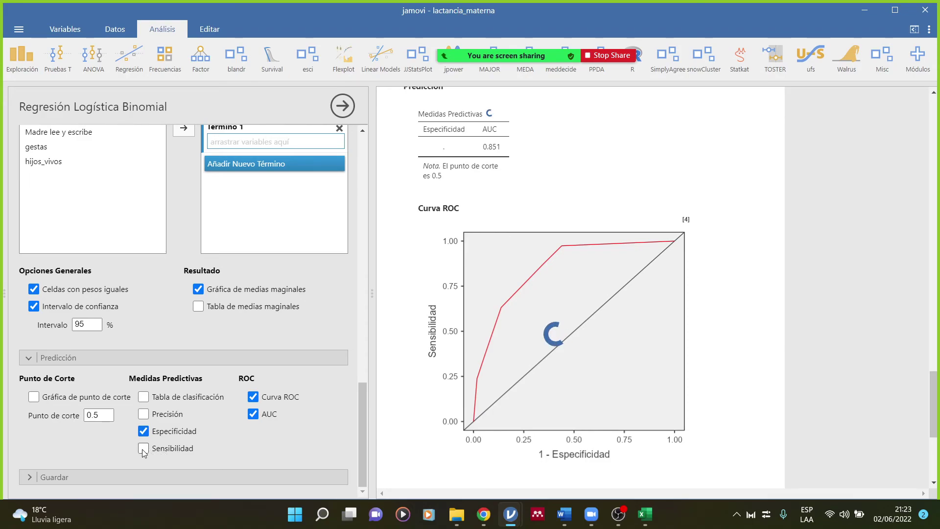
left_click(143, 449)
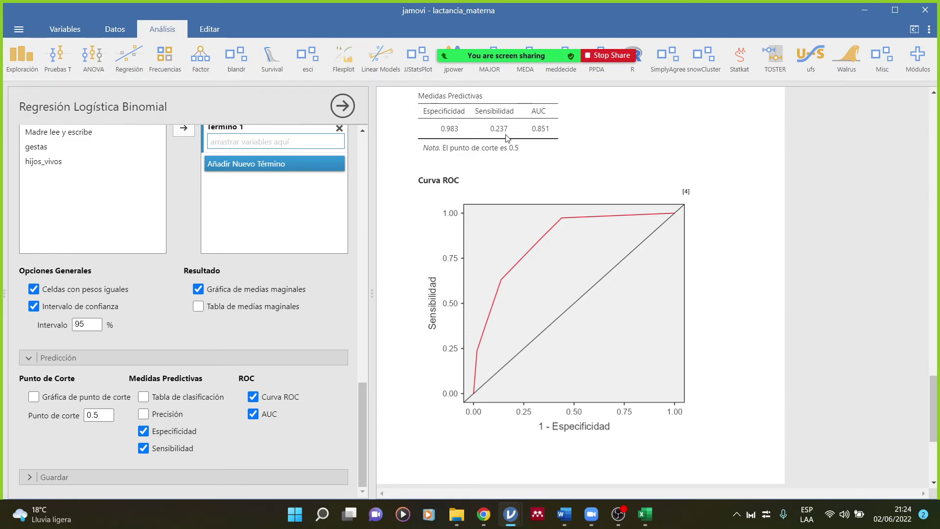
scroll(507, 138, "up", 1)
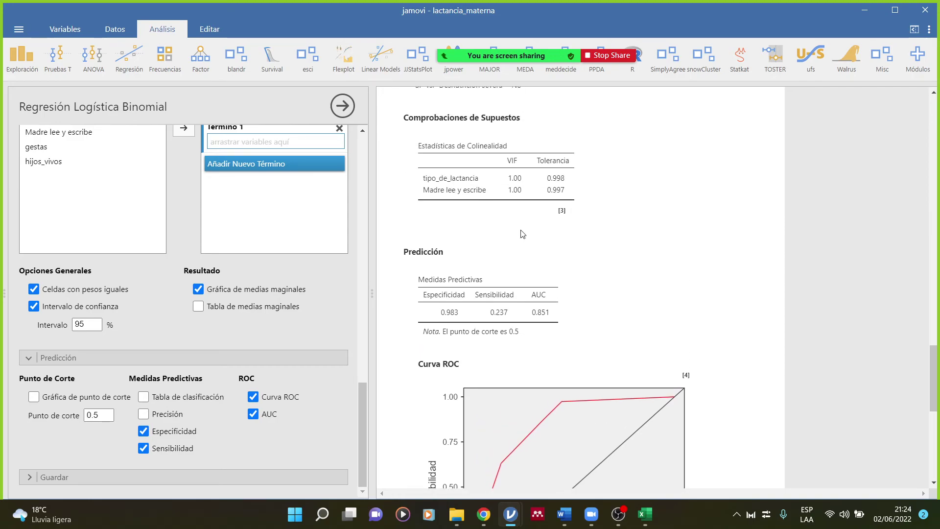
Add the Razón de odds with its 95% confidence interval to the model coefficients table
scroll(523, 234, "up", 6)
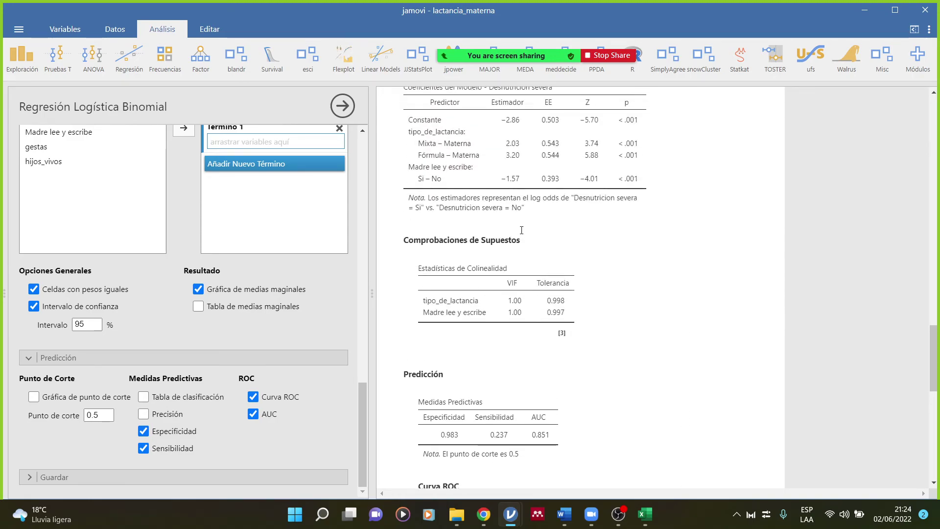
scroll(113, 258, "up", 8)
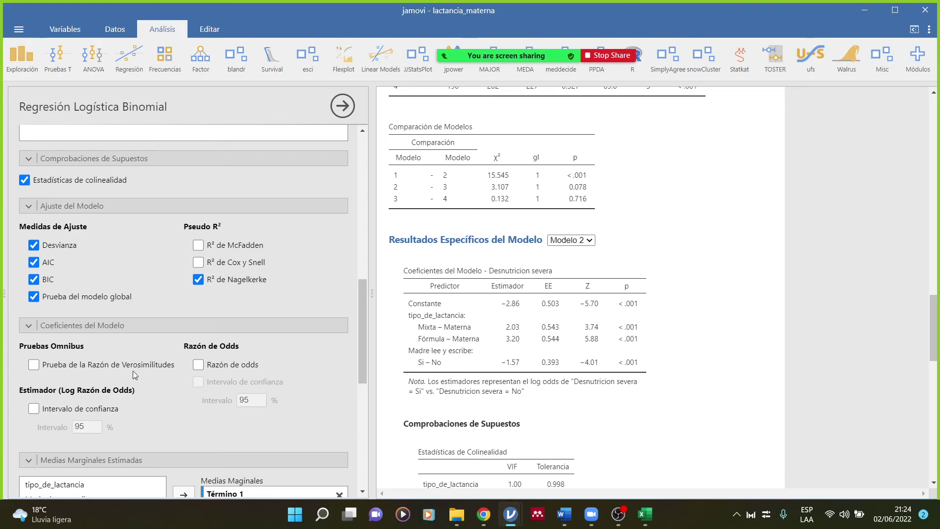
scroll(189, 369, "up", 5)
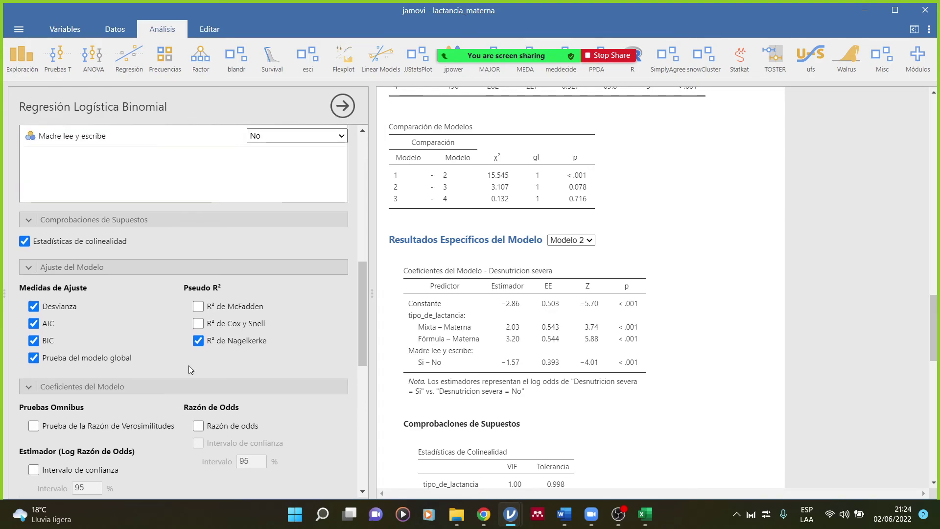
scroll(189, 368, "up", 5)
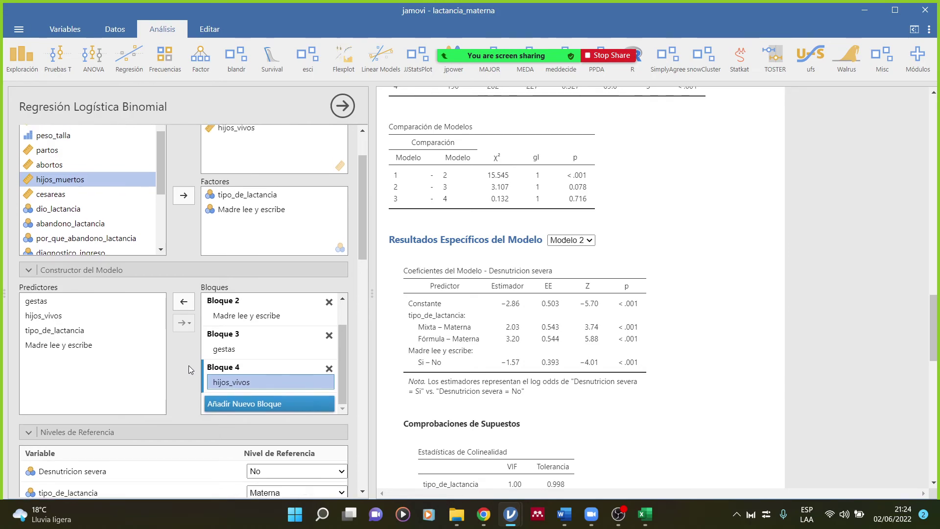
scroll(189, 366, "up", 1)
scroll(189, 366, "down", 5)
scroll(190, 370, "down", 3)
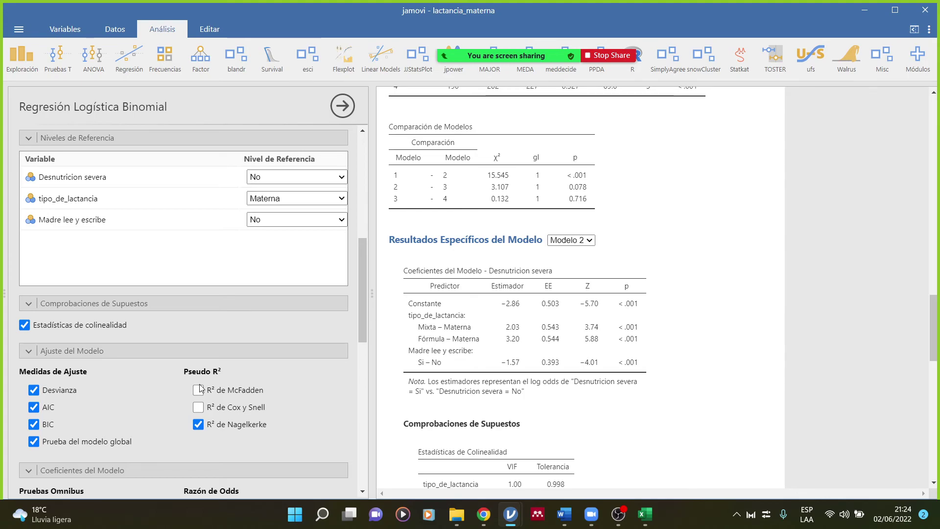
scroll(200, 390, "down", 3)
left_click(198, 387)
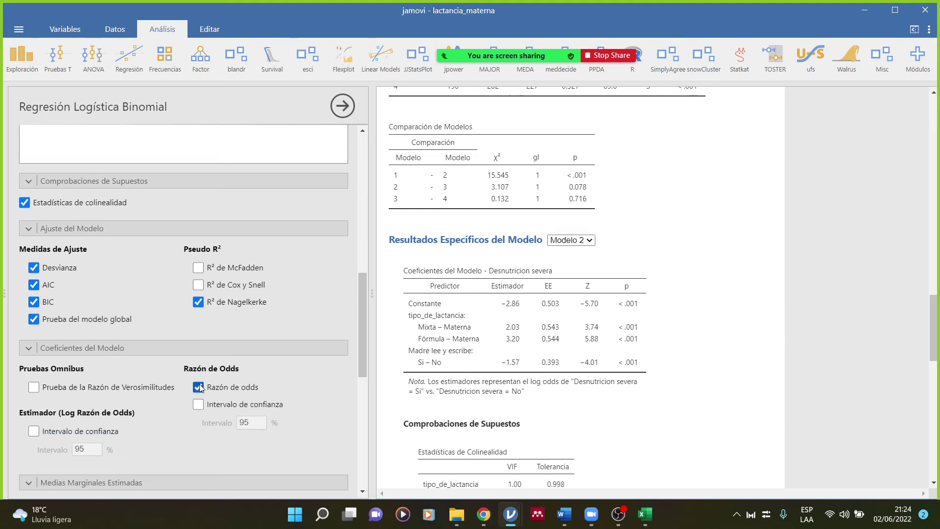
left_click(199, 405)
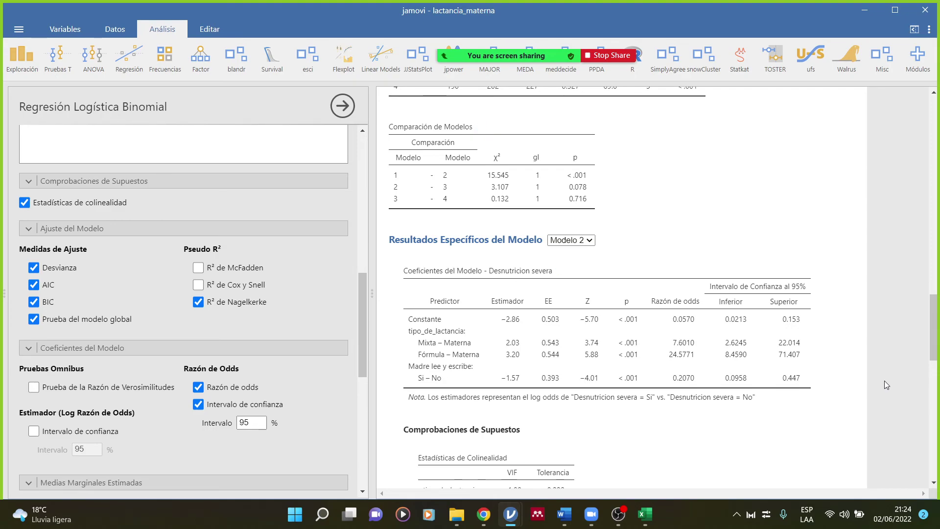
Review the Modelo 2 odds ratios and switch the specific results to Modelo 3
scroll(656, 363, "down", 1)
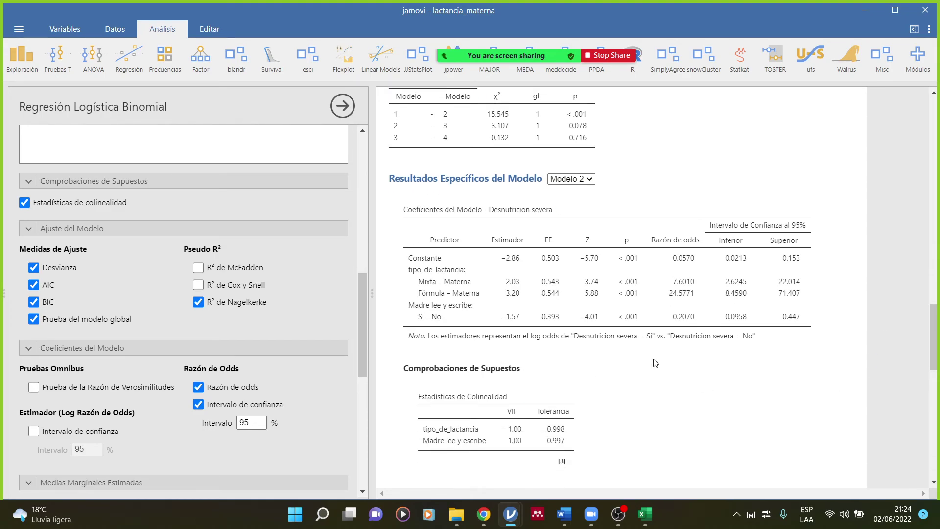
left_click(579, 178)
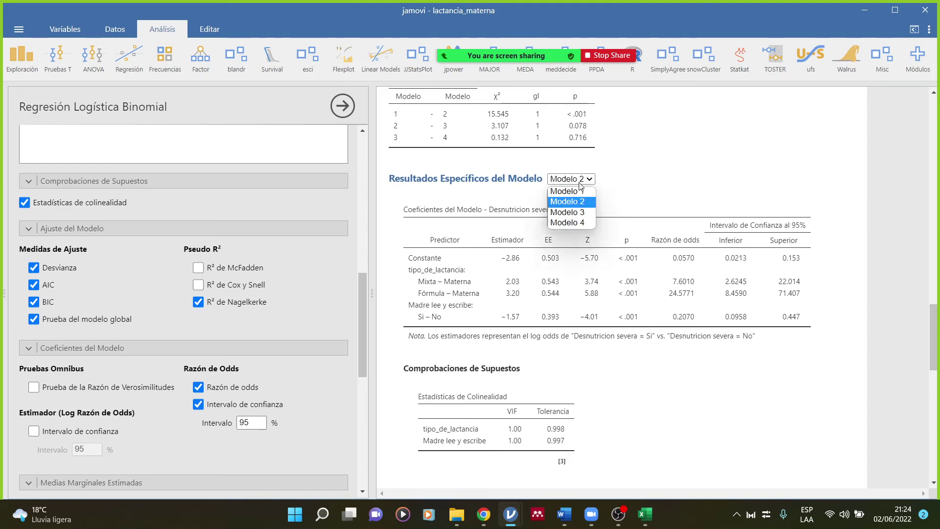
left_click(580, 212)
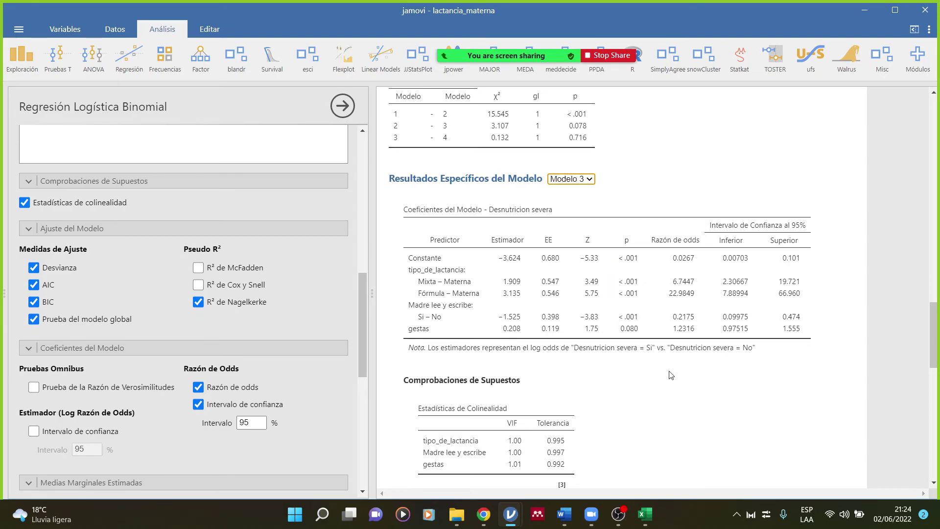
Bracket the R²N values of models 3 and 4 and circle the row comparing models 3 and 4
scroll(642, 300, "up", 4)
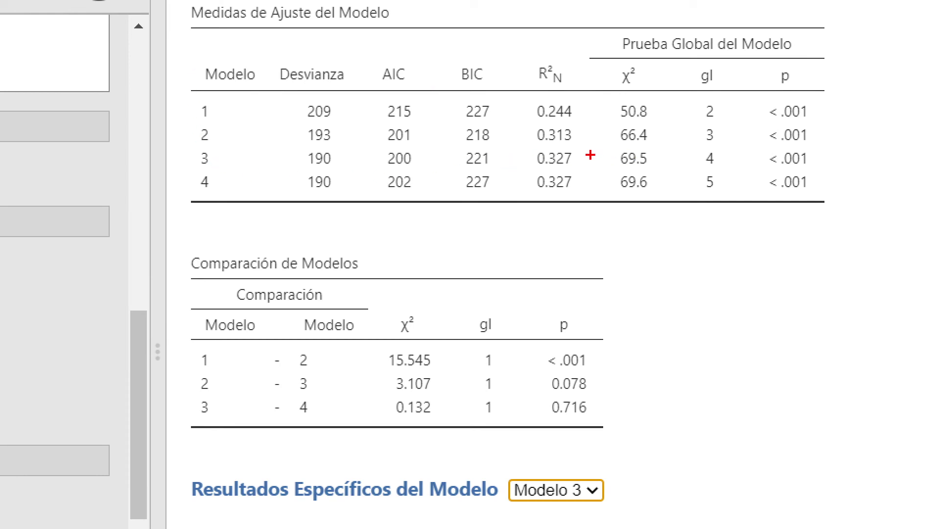
mouse_move(592, 155)
left_mouse_down()
mouse_move(595, 172)
mouse_move(580, 184)
mouse_move(591, 155)
left_mouse_up()
mouse_move(203, 408)
left_mouse_down()
mouse_move(537, 419)
mouse_move(609, 402)
mouse_move(215, 396)
mouse_move(190, 405)
left_mouse_up()
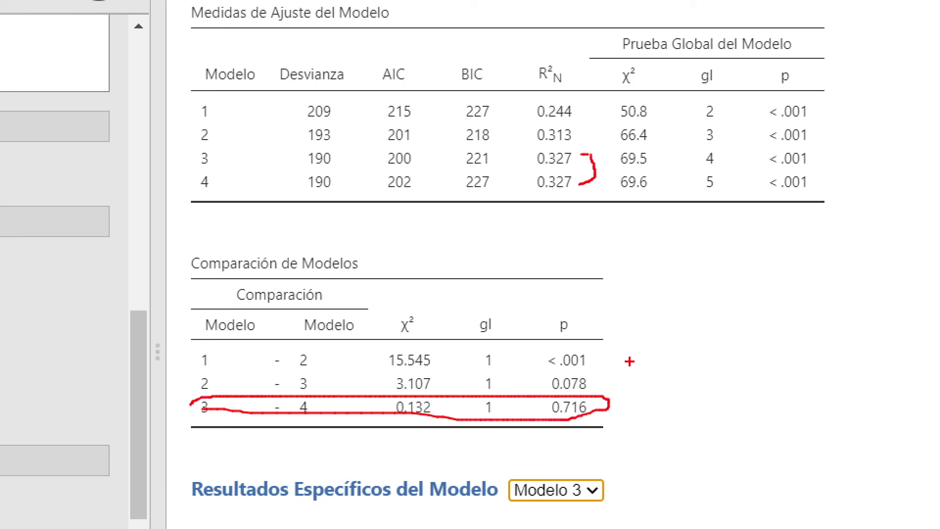
key("Escape")
Mark the Mixta – Materna and Fórmula – Materna contrasts and box their odds ratios in the Modelo 3 coefficients
scroll(513, 310, "down", 4)
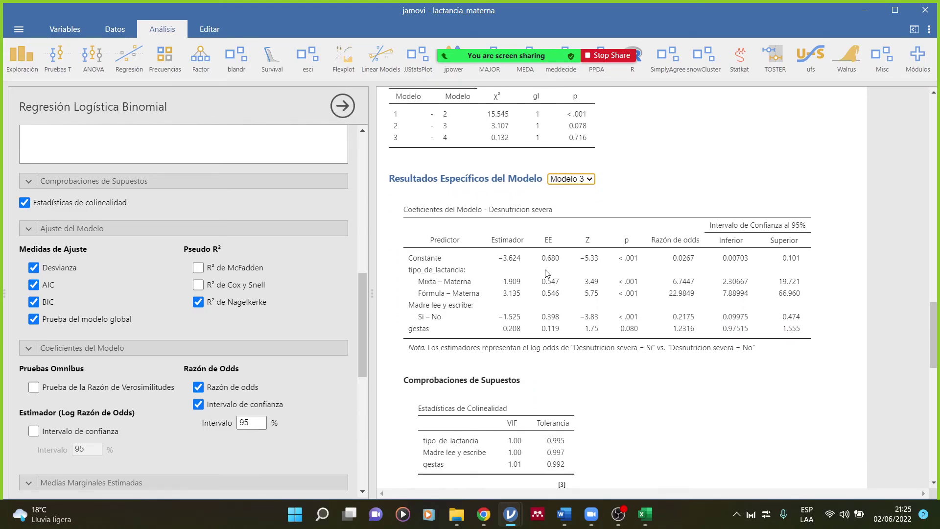
scroll(547, 273, "down", 2)
scroll(547, 274, "down", 2)
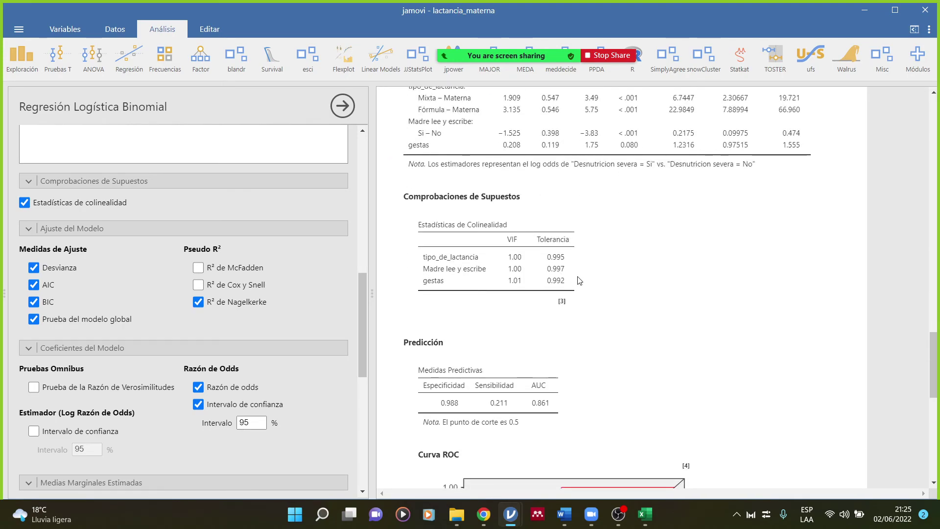
scroll(579, 280, "up", 3)
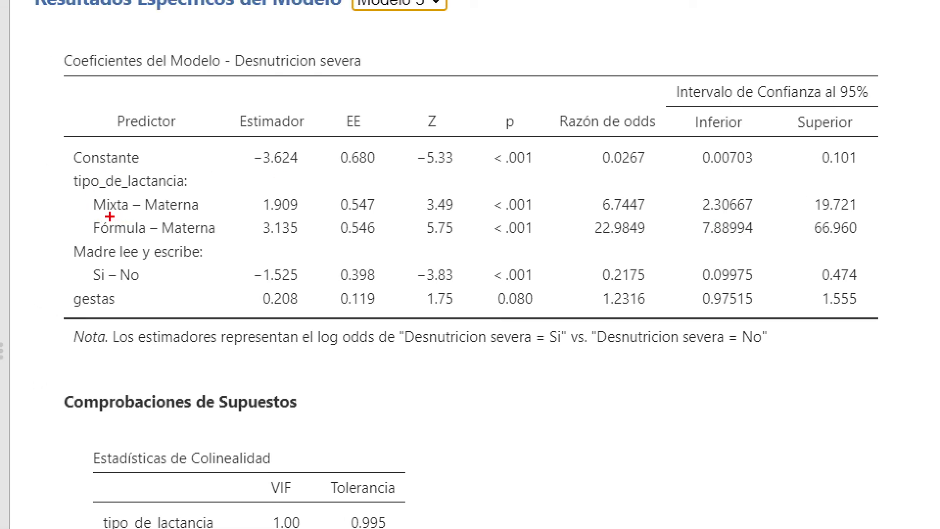
left_click_drag(96, 214, 202, 214)
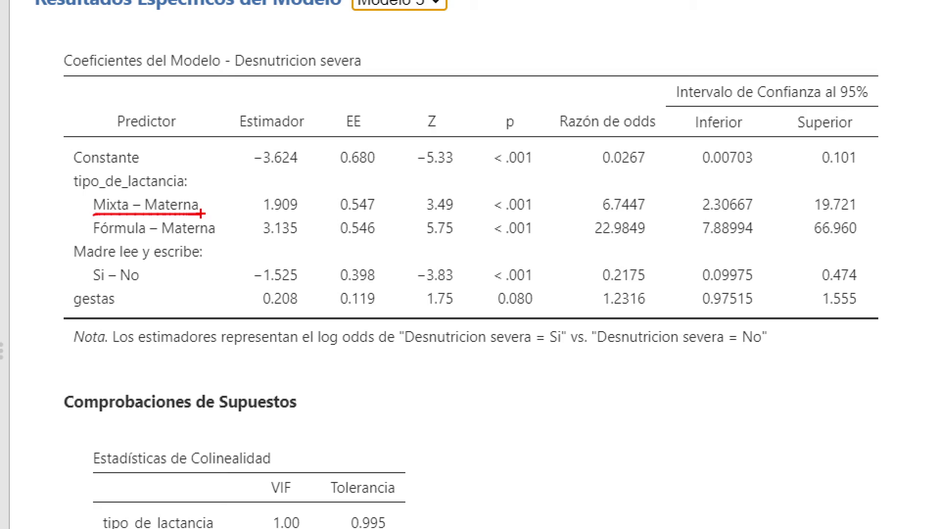
mouse_move(586, 214)
left_mouse_down()
mouse_move(666, 215)
mouse_move(669, 183)
mouse_move(582, 186)
mouse_move(588, 212)
left_mouse_up()
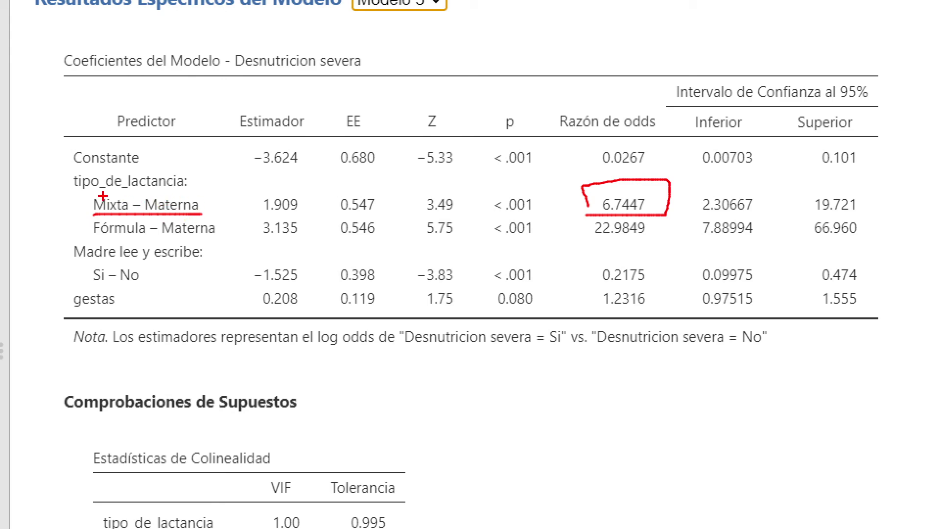
left_click_drag(100, 195, 167, 196)
mouse_move(125, 229)
left_mouse_down()
mouse_move(156, 258)
mouse_move(196, 243)
left_mouse_up()
mouse_move(585, 217)
left_mouse_down()
mouse_move(584, 230)
mouse_move(669, 250)
mouse_move(669, 220)
left_mouse_up()
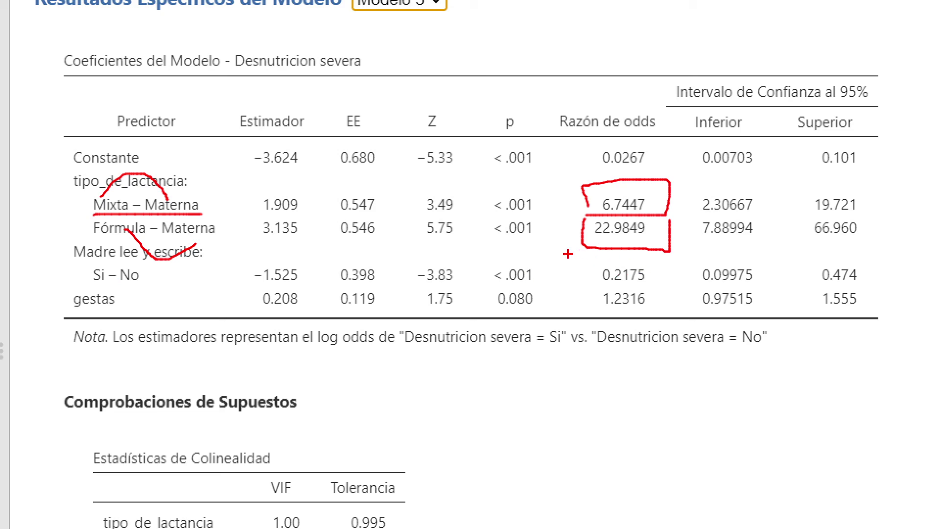
Box the odds ratio and Z value of Madre lee y escribe, and draw arrows to the Z and Razón de odds headings
mouse_move(585, 265)
left_mouse_down()
mouse_move(585, 277)
mouse_move(650, 293)
mouse_move(666, 256)
mouse_move(590, 255)
left_mouse_up()
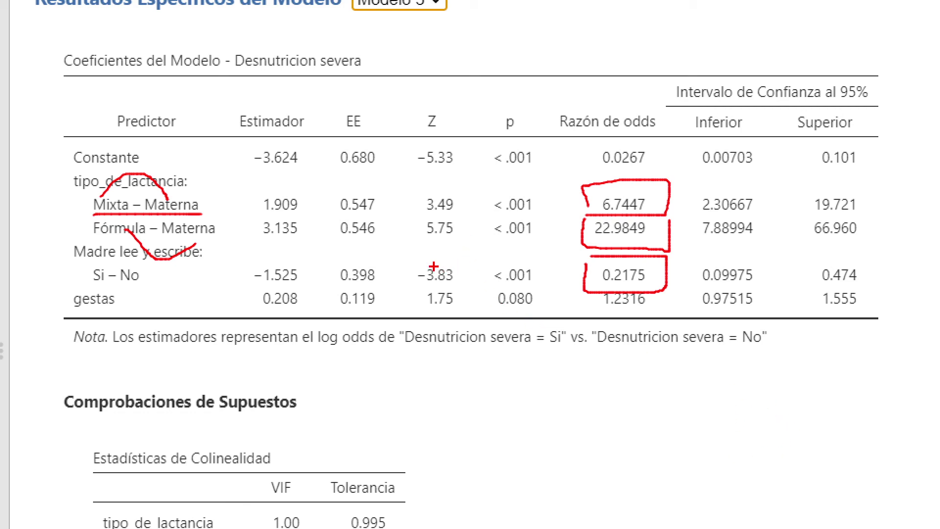
mouse_move(411, 265)
left_mouse_down()
mouse_move(479, 290)
mouse_move(411, 268)
left_mouse_up()
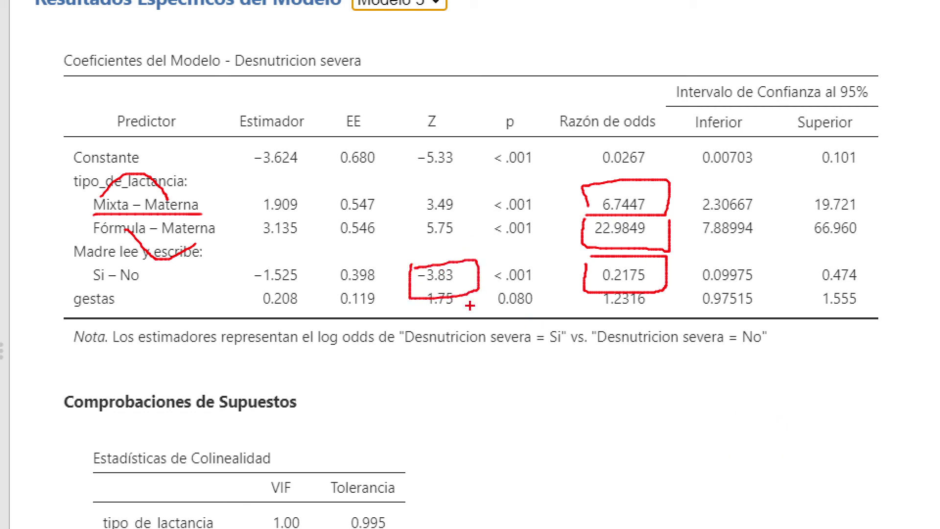
mouse_move(423, 73)
left_mouse_down()
mouse_move(423, 105)
mouse_move(431, 88)
left_mouse_up()
mouse_move(612, 40)
left_mouse_down()
mouse_move(620, 103)
mouse_move(634, 100)
left_mouse_up()
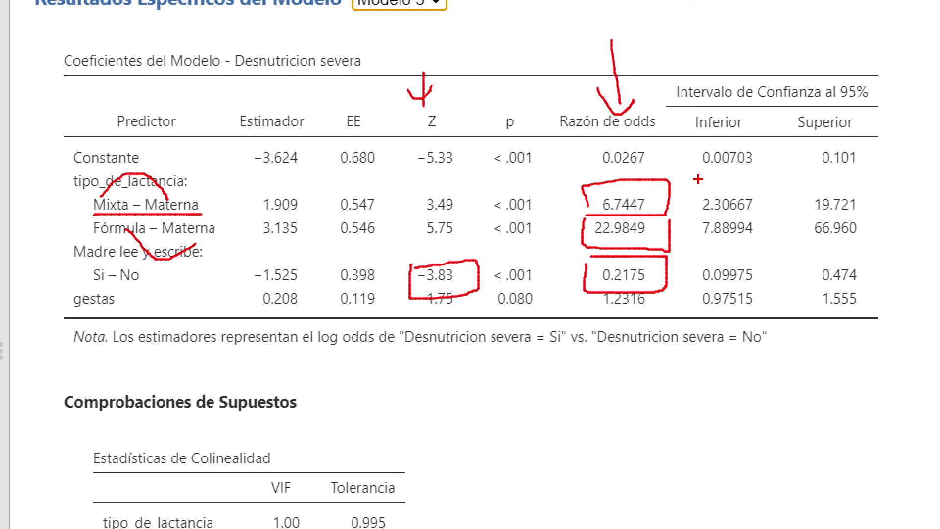
Bracket the lower and upper confidence limits of Mixta – Materna, and close the screen annotation
mouse_move(699, 181)
left_mouse_down()
mouse_move(699, 214)
mouse_move(716, 216)
left_mouse_up()
mouse_move(856, 170)
left_mouse_down()
mouse_move(888, 215)
mouse_move(838, 215)
left_mouse_up()
left_click_drag(699, 177, 725, 180)
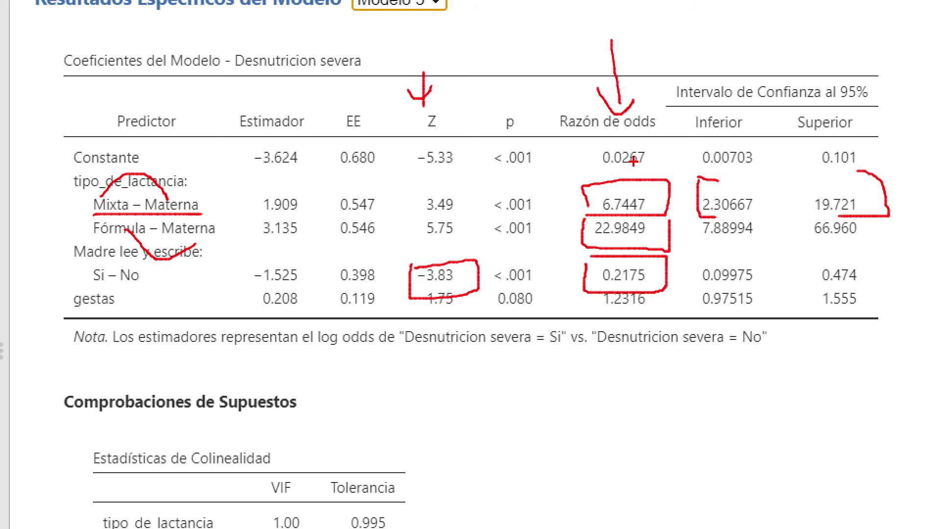
key("Escape")
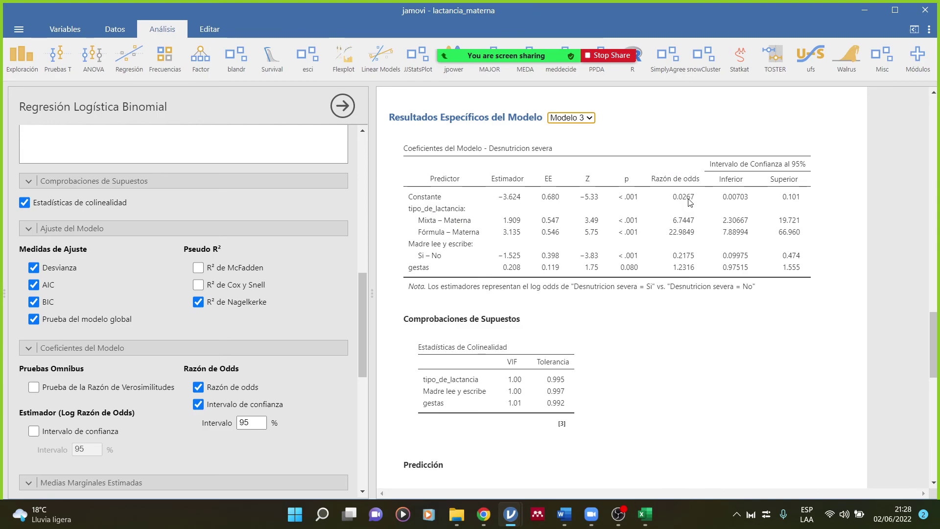
Review the binomial logistic regression settings, from variables, blocks and reference levels to model fit, odds ratios, marginal means and prediction options
scroll(131, 381, "down", 5)
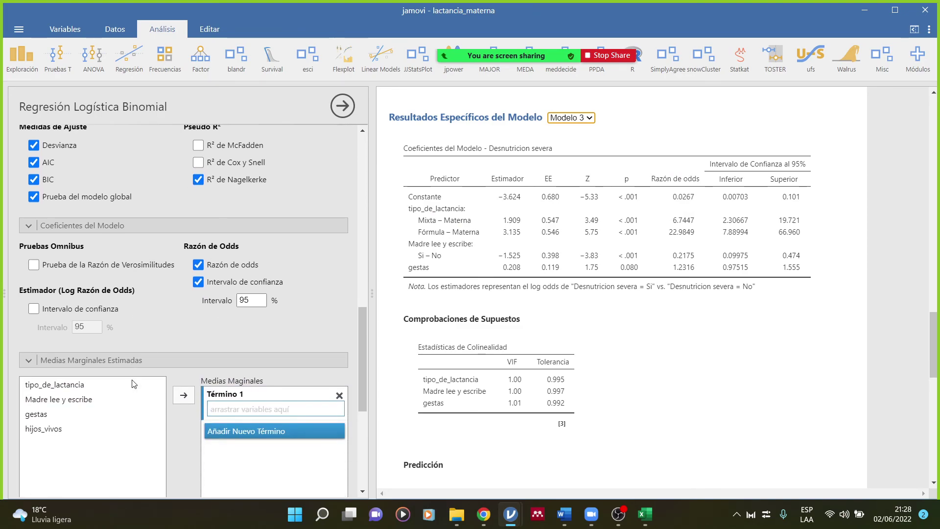
scroll(132, 381, "down", 5)
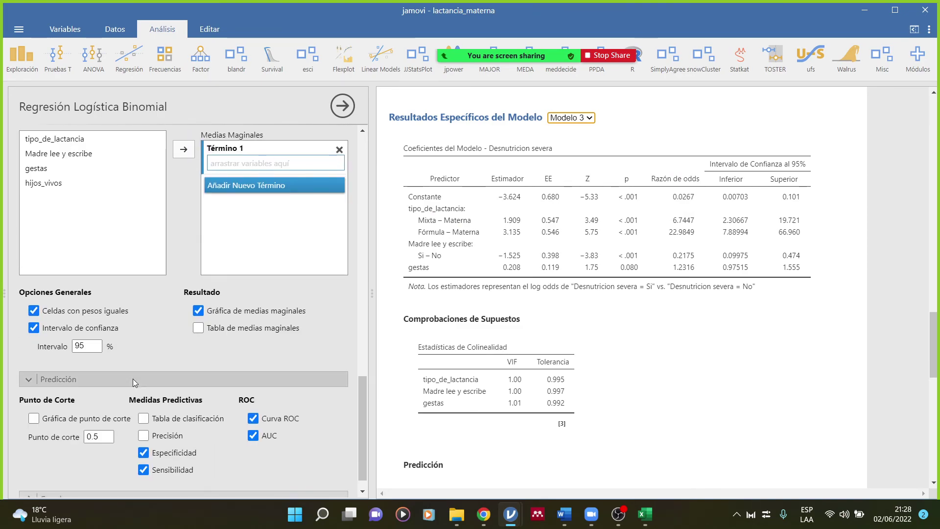
scroll(133, 379, "up", 5)
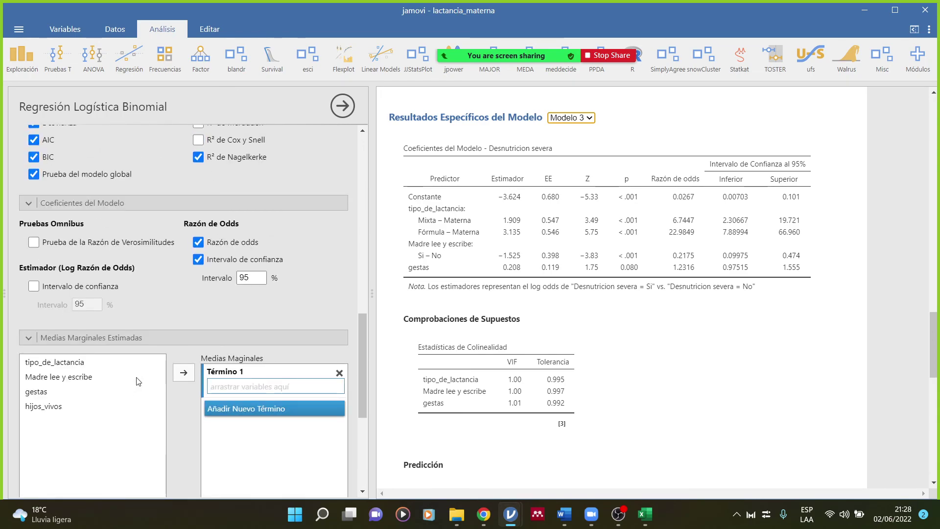
scroll(139, 378, "down", 5)
scroll(259, 462, "up", 5)
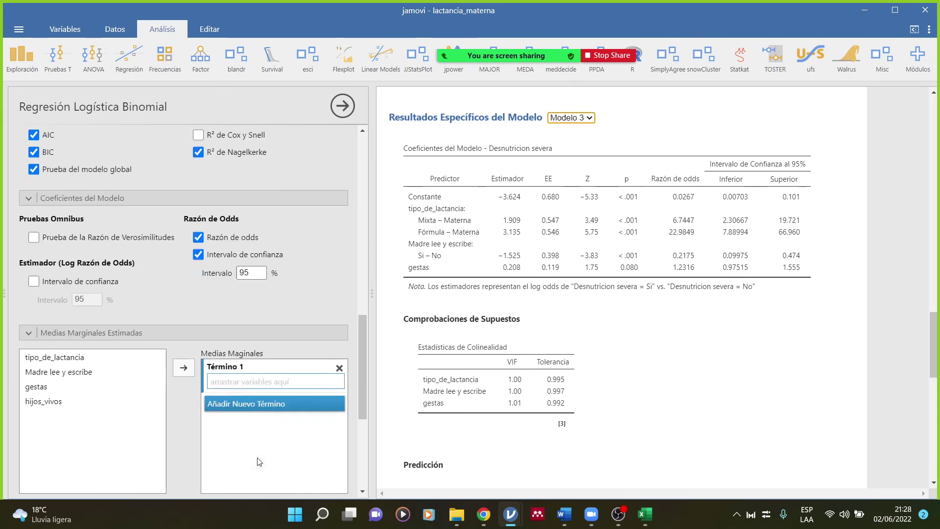
scroll(198, 401, "up", 4)
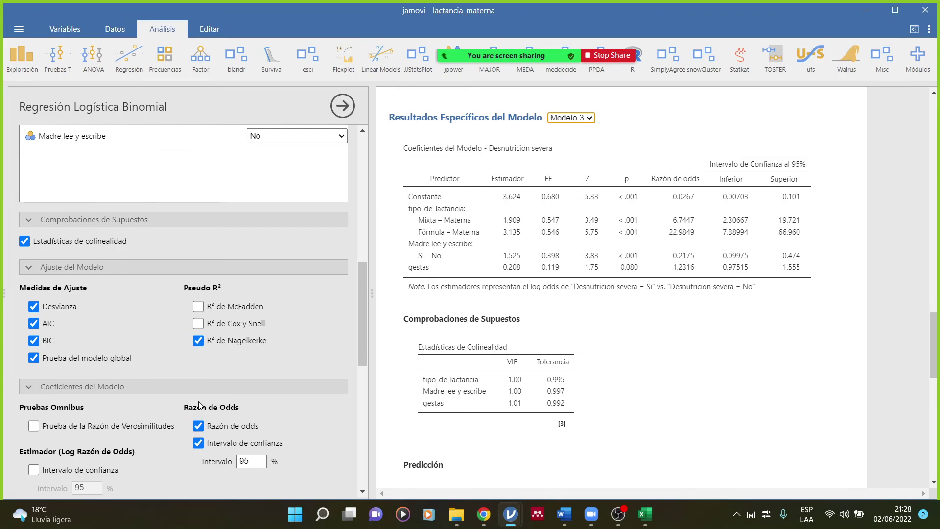
scroll(199, 404, "up", 5)
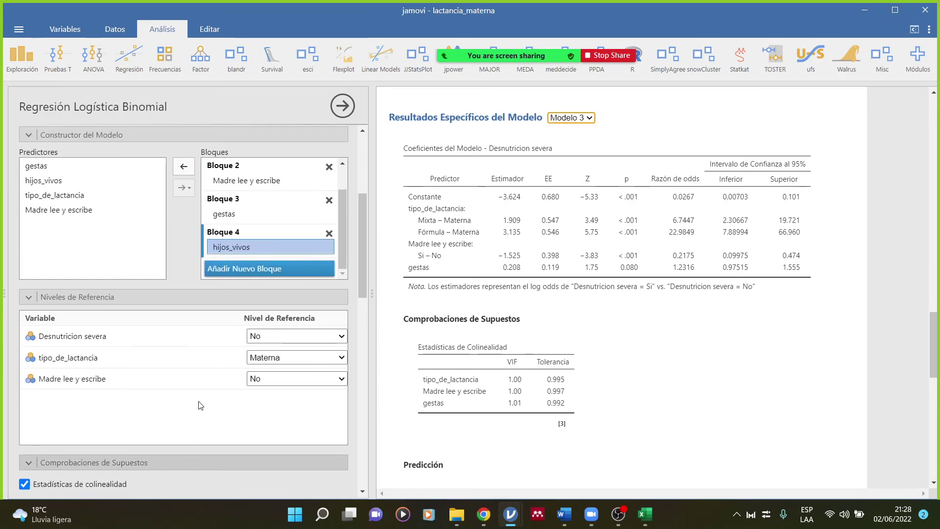
scroll(200, 406, "up", 4)
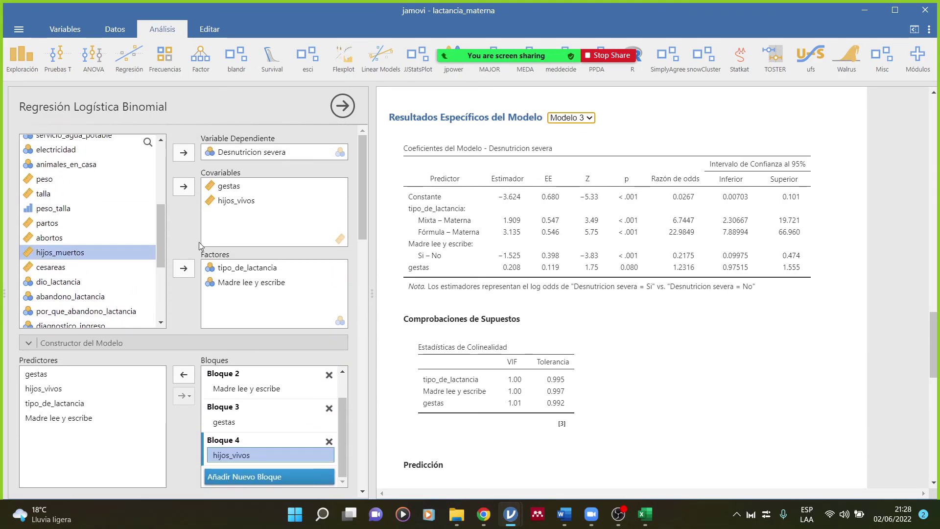
scroll(245, 313, "down", 8)
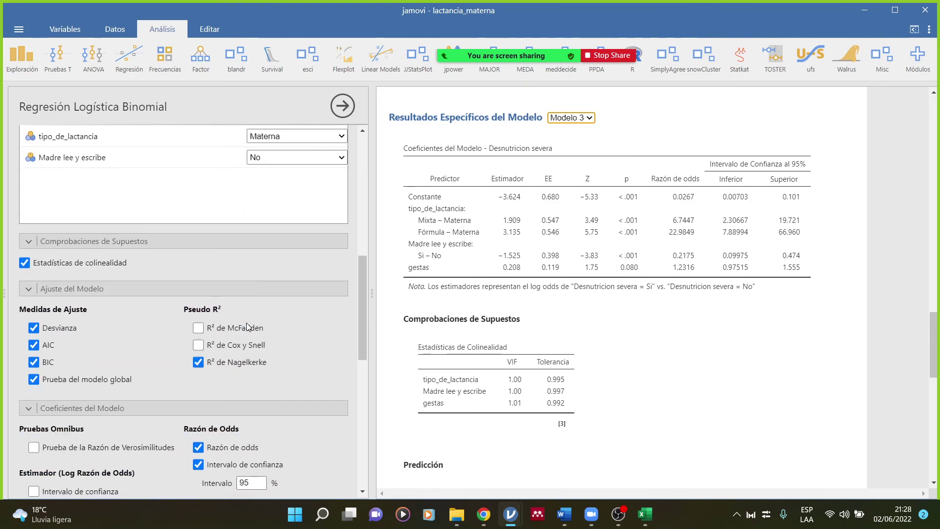
scroll(247, 327, "down", 4)
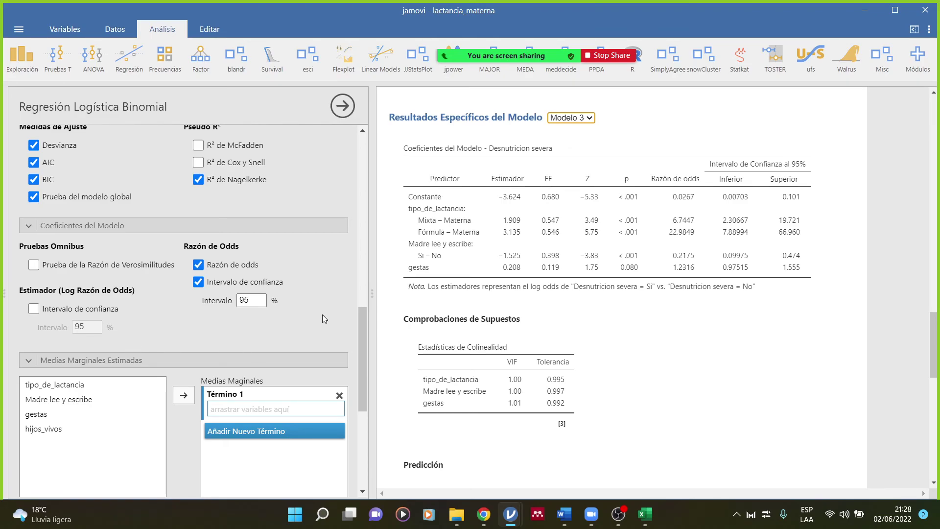
scroll(197, 317, "up", 1)
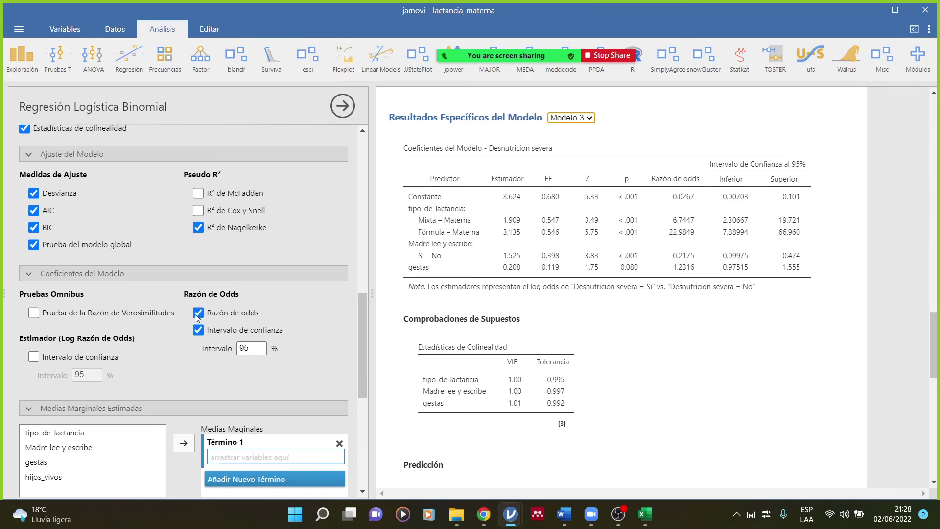
scroll(196, 314, "up", 2)
scroll(196, 312, "down", 3)
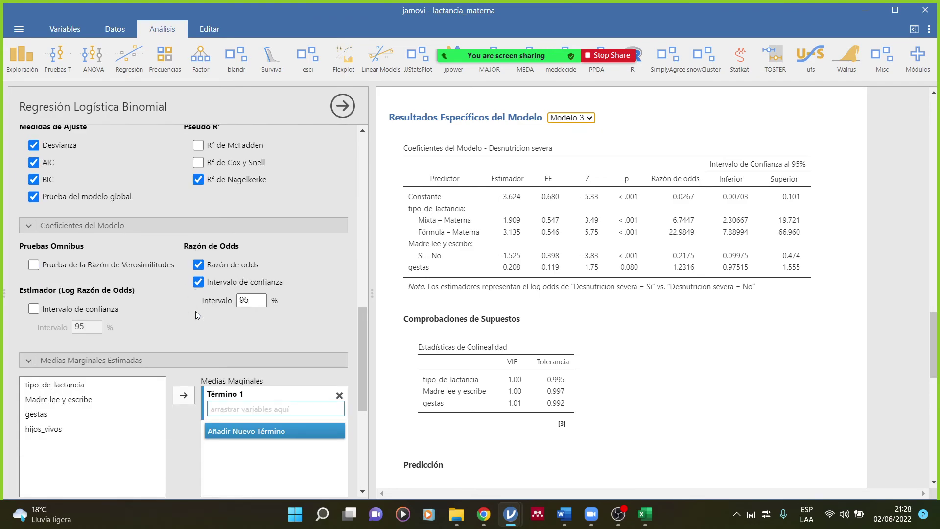
scroll(195, 311, "down", 4)
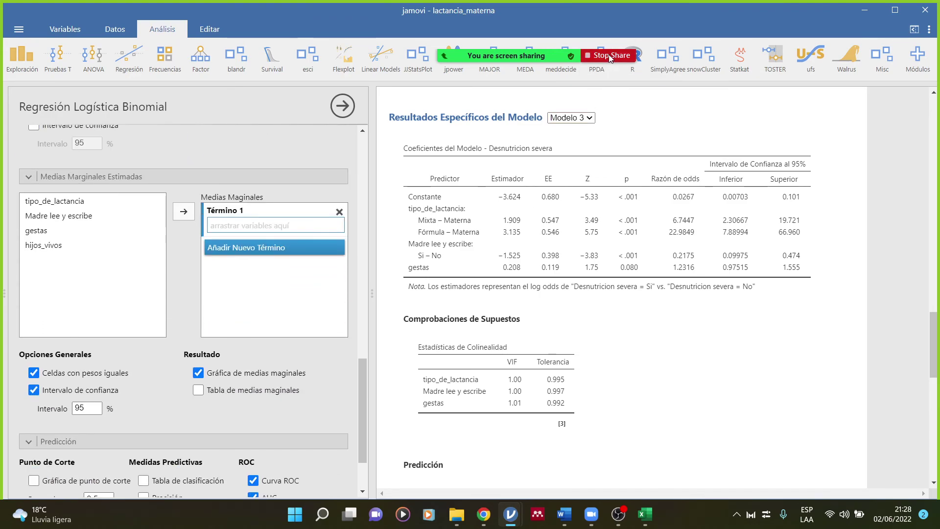
Stop the screen share, switch back to jamovi, and close lactancia_materna without saving the changes
left_click(609, 55)
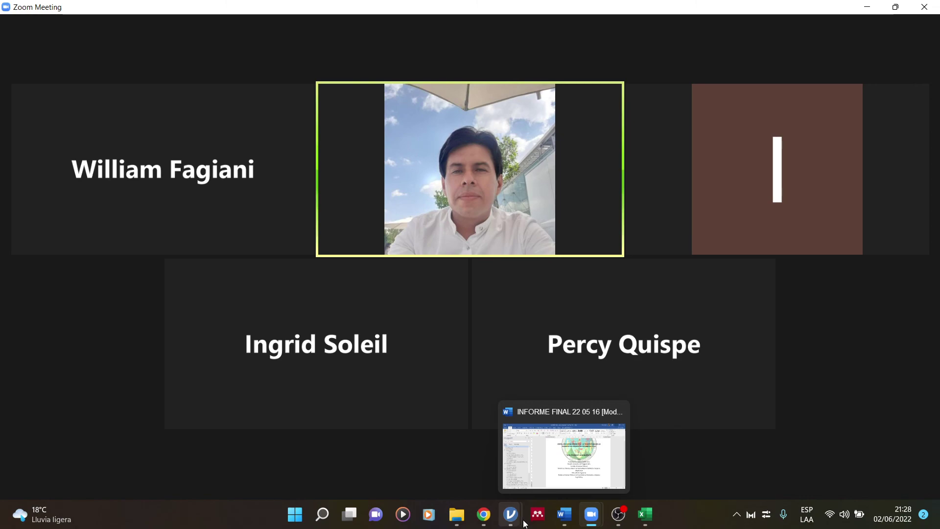
left_click(552, 465)
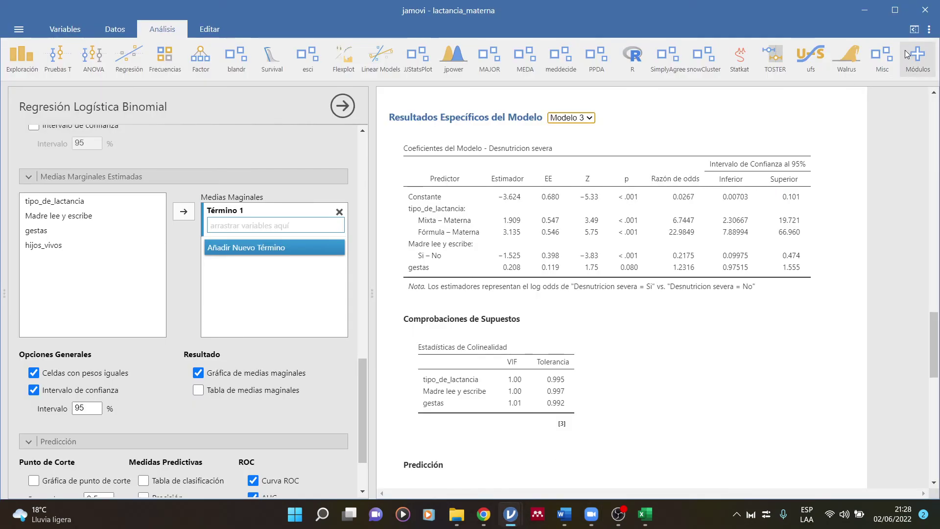
left_click(926, 10)
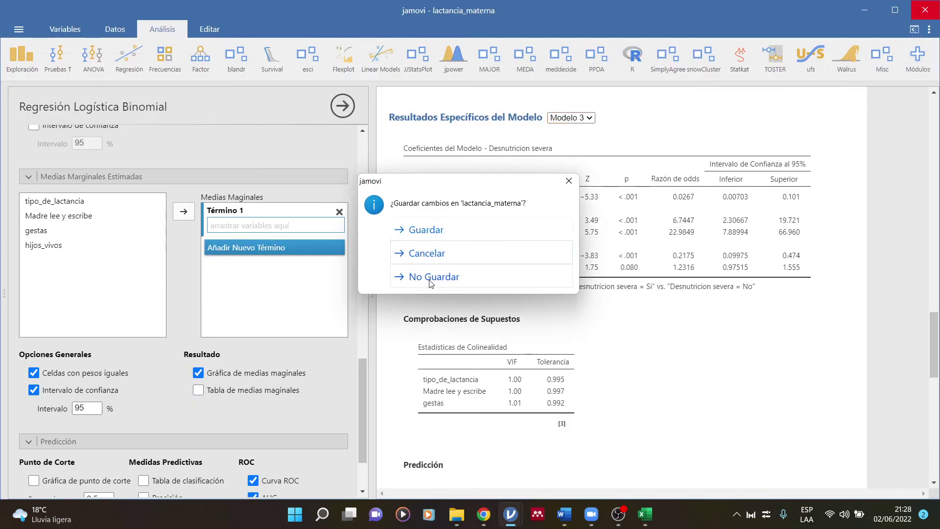
left_click(431, 278)
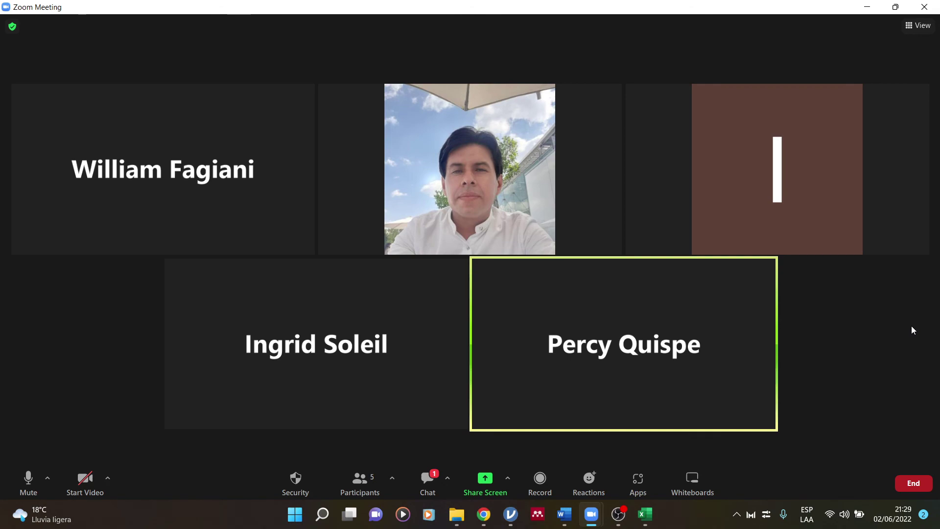
Open the meeting chat in Zoom
left_click(433, 481)
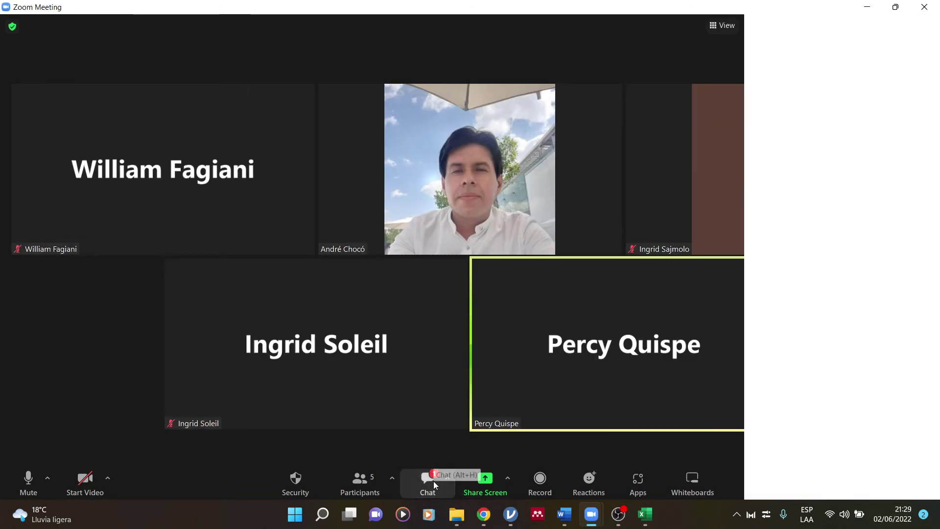